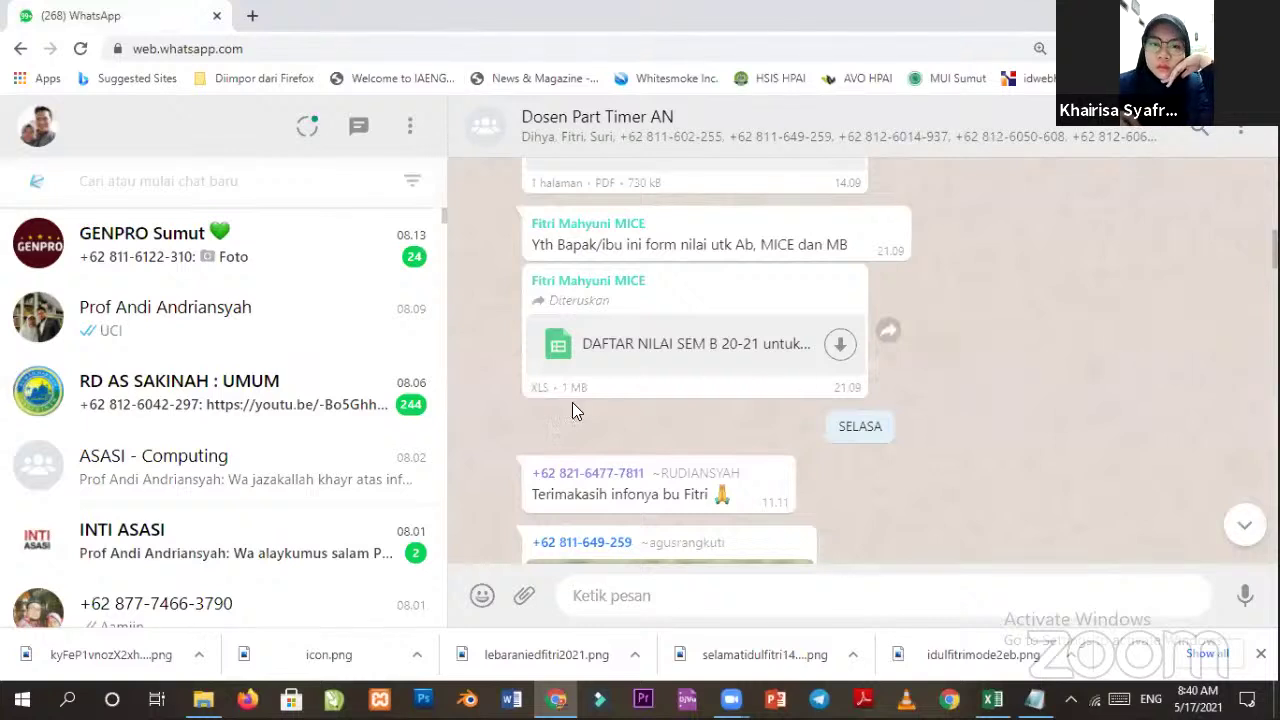
Clear away the WhatsApp chat and Zoom previews, then open File Explorer on Local Disk (C:).
{"action": "key", "text": "alt+Tab"}
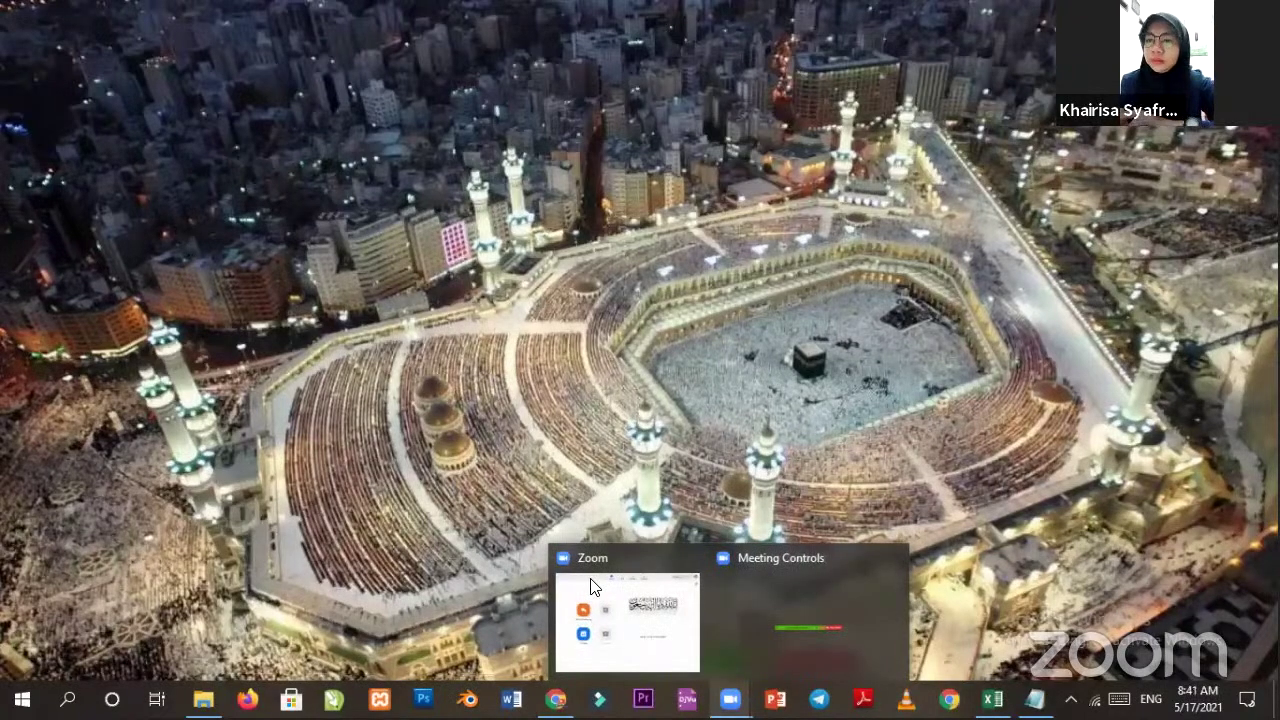
{"action": "left_click", "coordinate": [744, 586]}
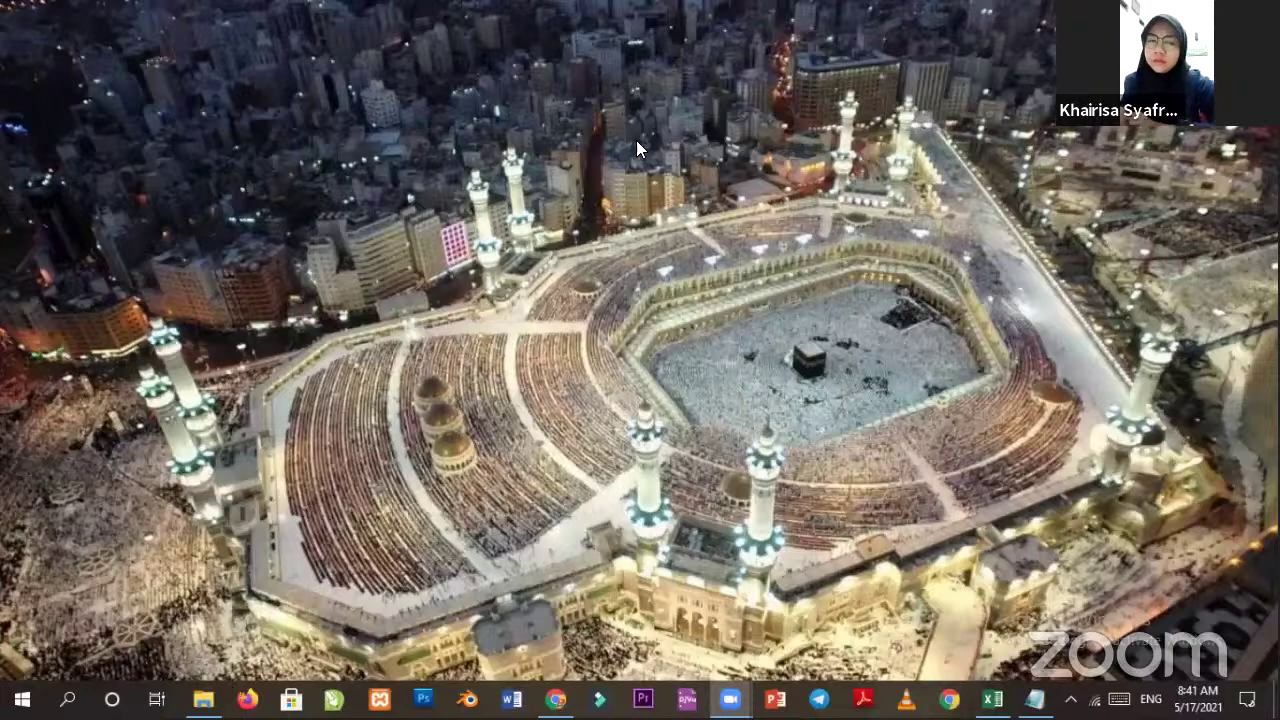
{"action": "key", "text": "alt+Tab"}
{"action": "left_click", "coordinate": [320, 513]}
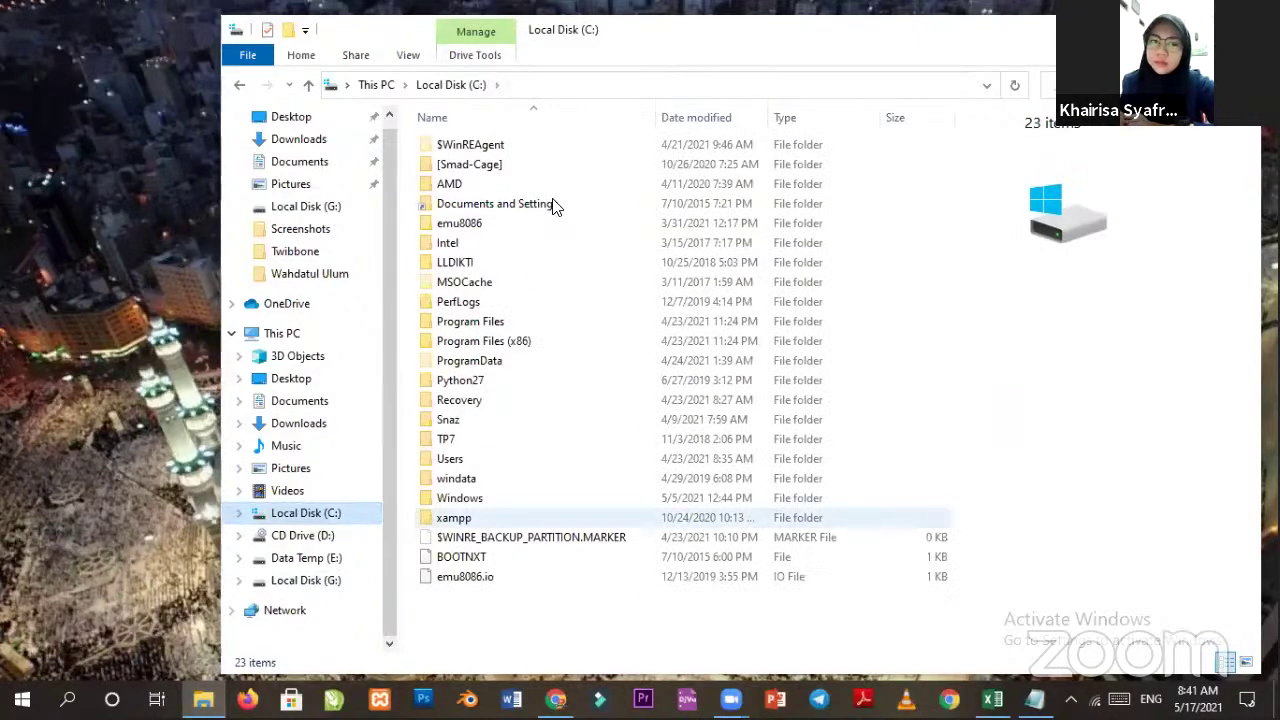
Open C:\xampp\htdocs and select the bantupalestina.id folder.
{"action": "key", "text": "Return"}
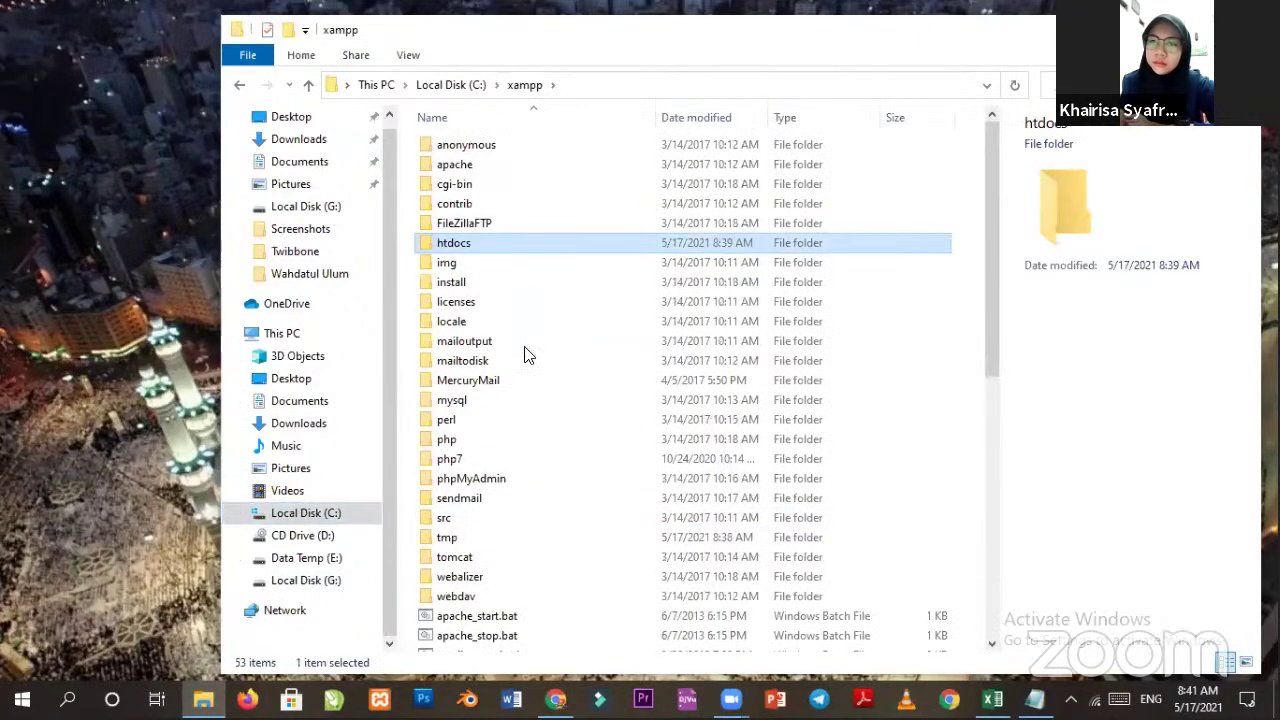
{"action": "key", "text": "Return"}
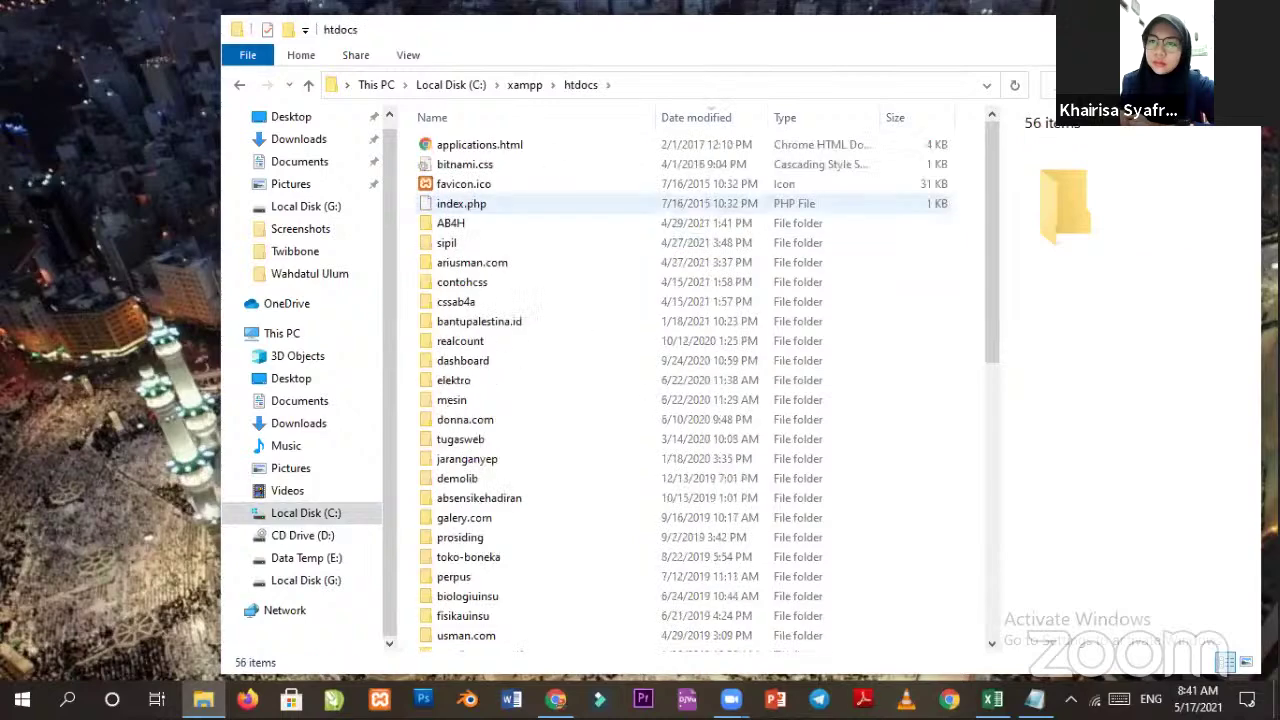
{"action": "left_click", "coordinate": [480, 321]}
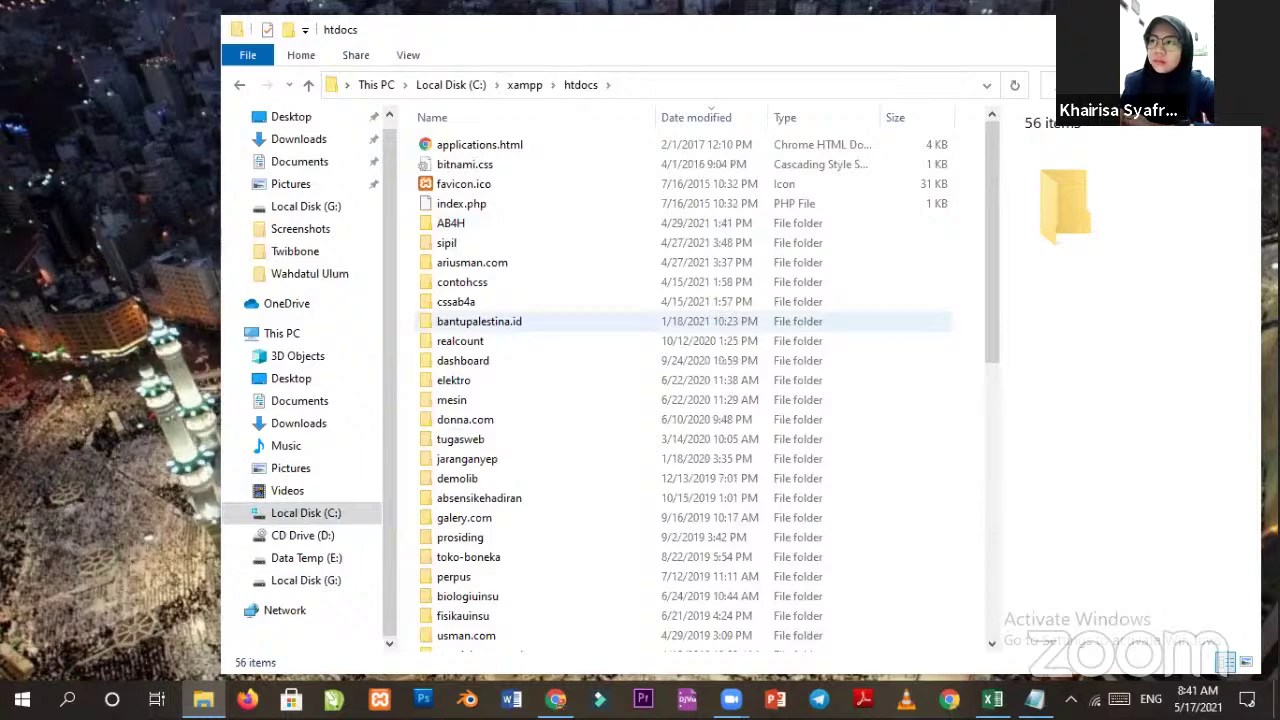
Bring up the XAMPP Control Panel with Apache (80, 443) and MySQL (3306) running.
{"action": "key", "text": "super+d"}
{"action": "key", "text": "super+d"}
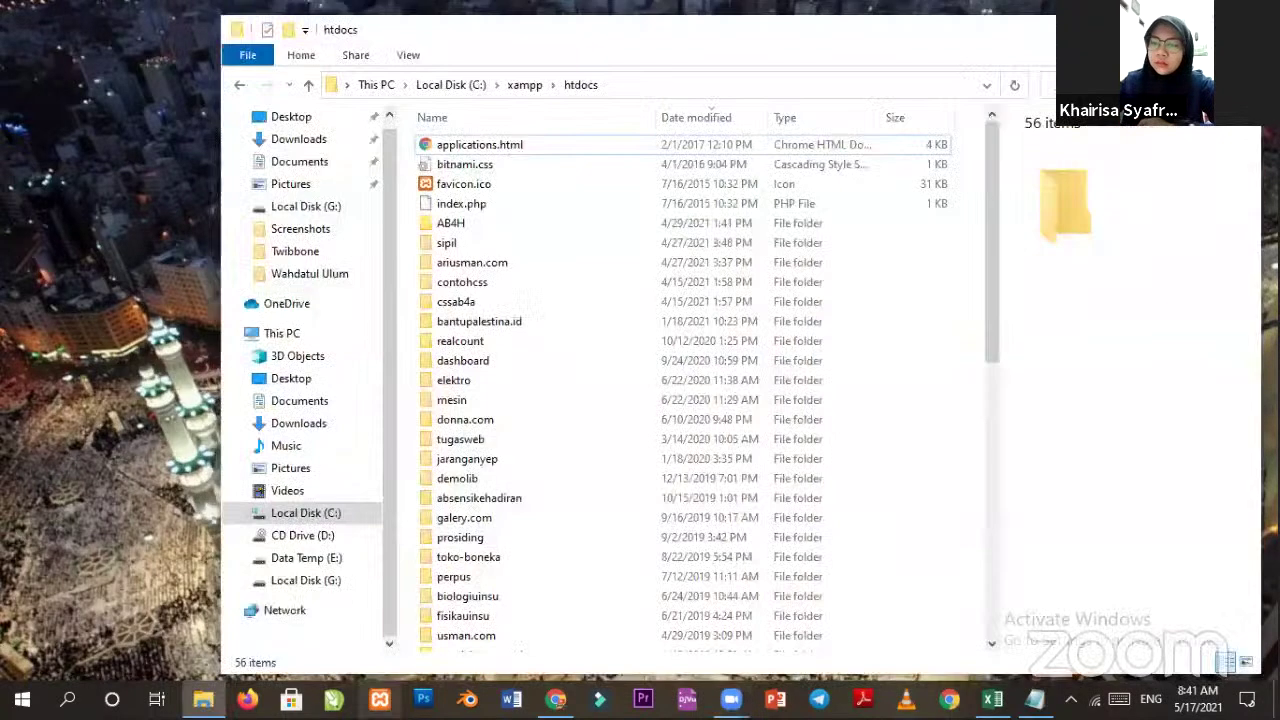
{"action": "left_click", "coordinate": [385, 697]}
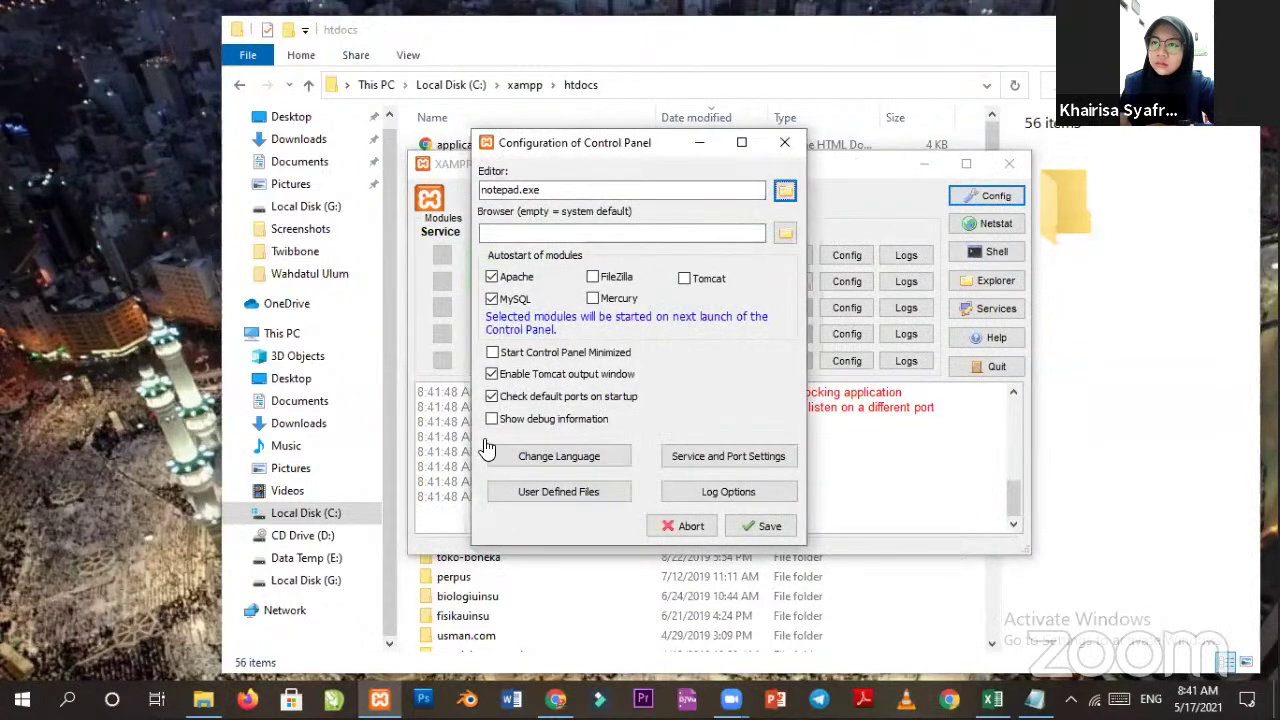
{"action": "key", "text": "Escape"}
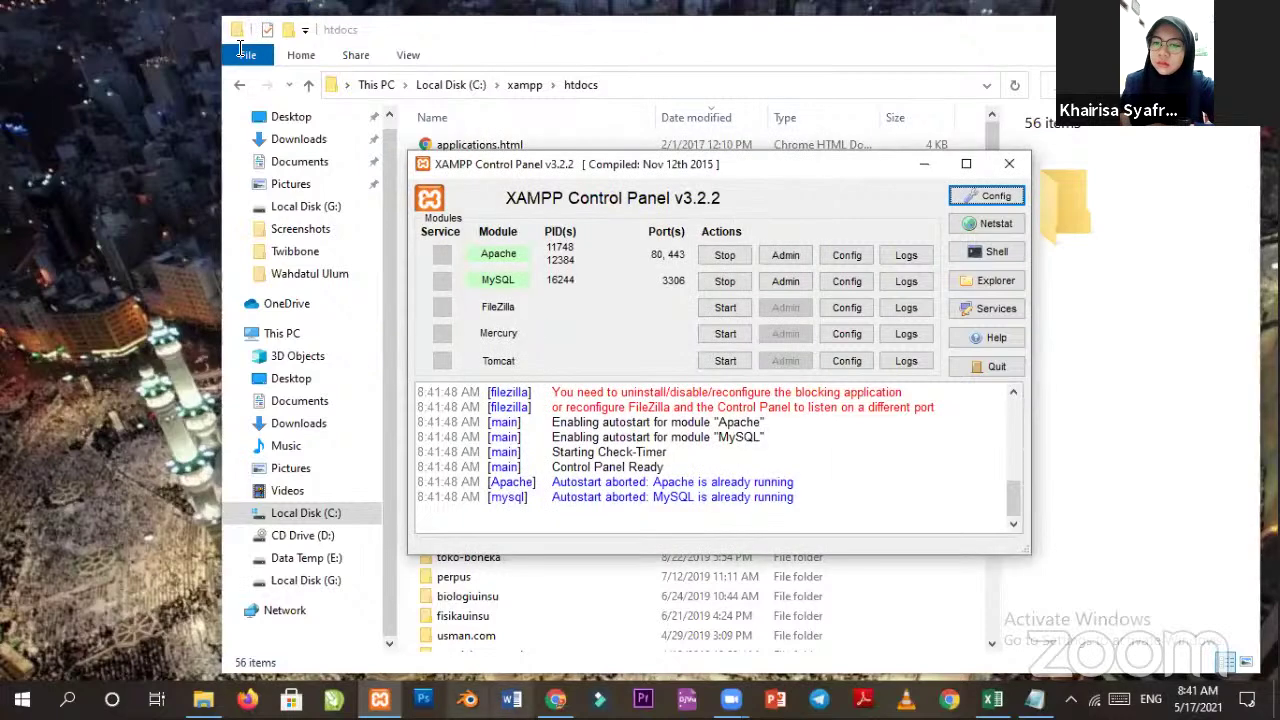
{"action": "key", "text": "alt+Tab"}
Load the 'Welcome to XAMPP' localhost dashboard in a new tab and go to phpMyAdmin.
{"action": "type", "text": "l"}
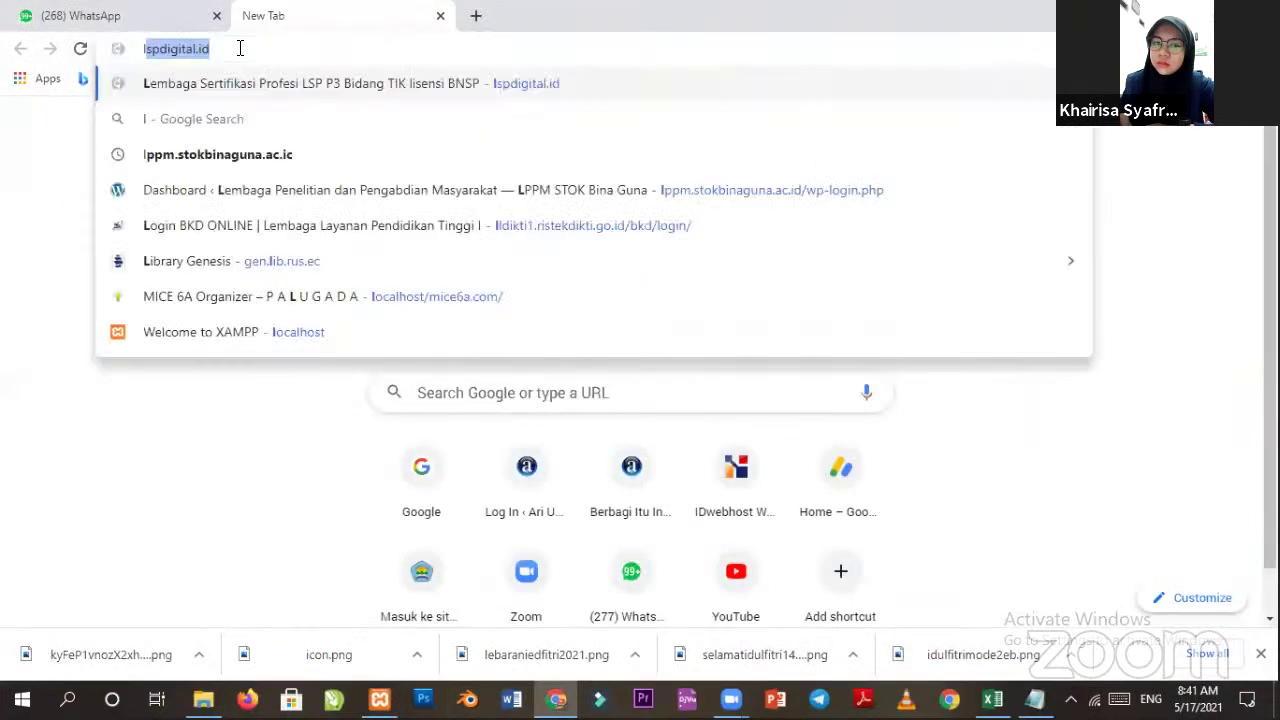
{"action": "left_click", "coordinate": [280, 331]}
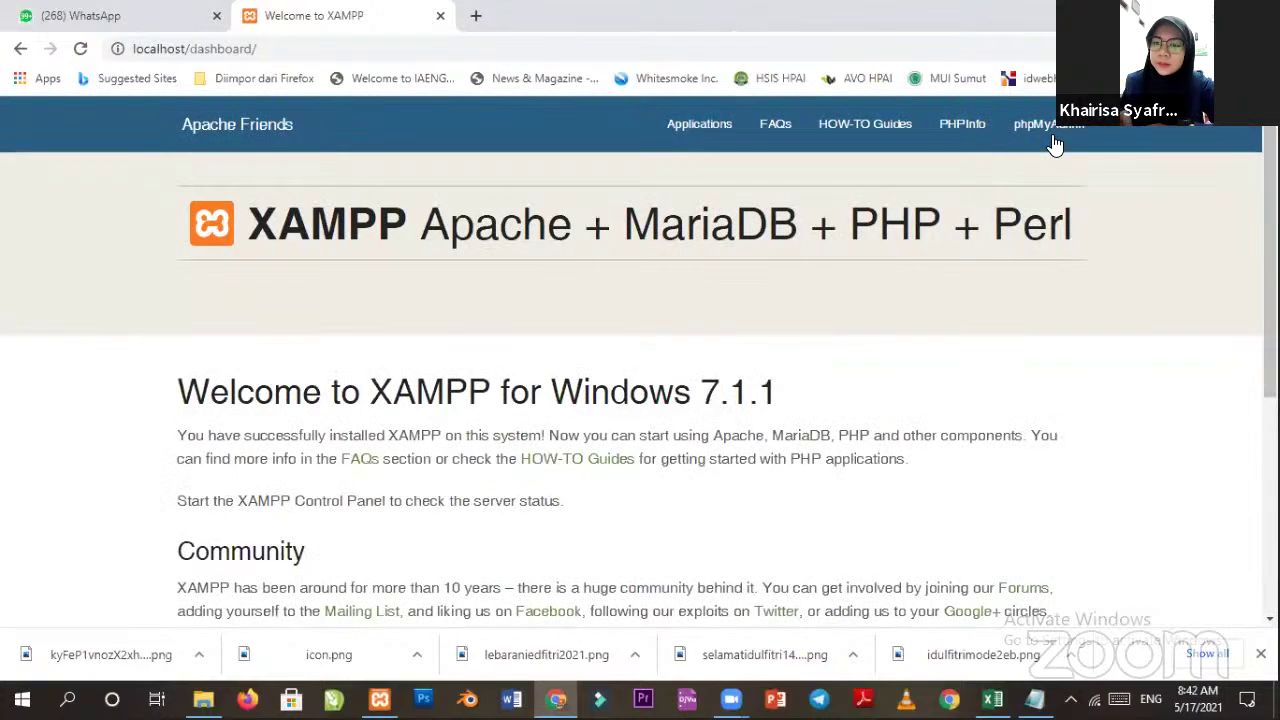
{"action": "left_click", "coordinate": [1052, 138]}
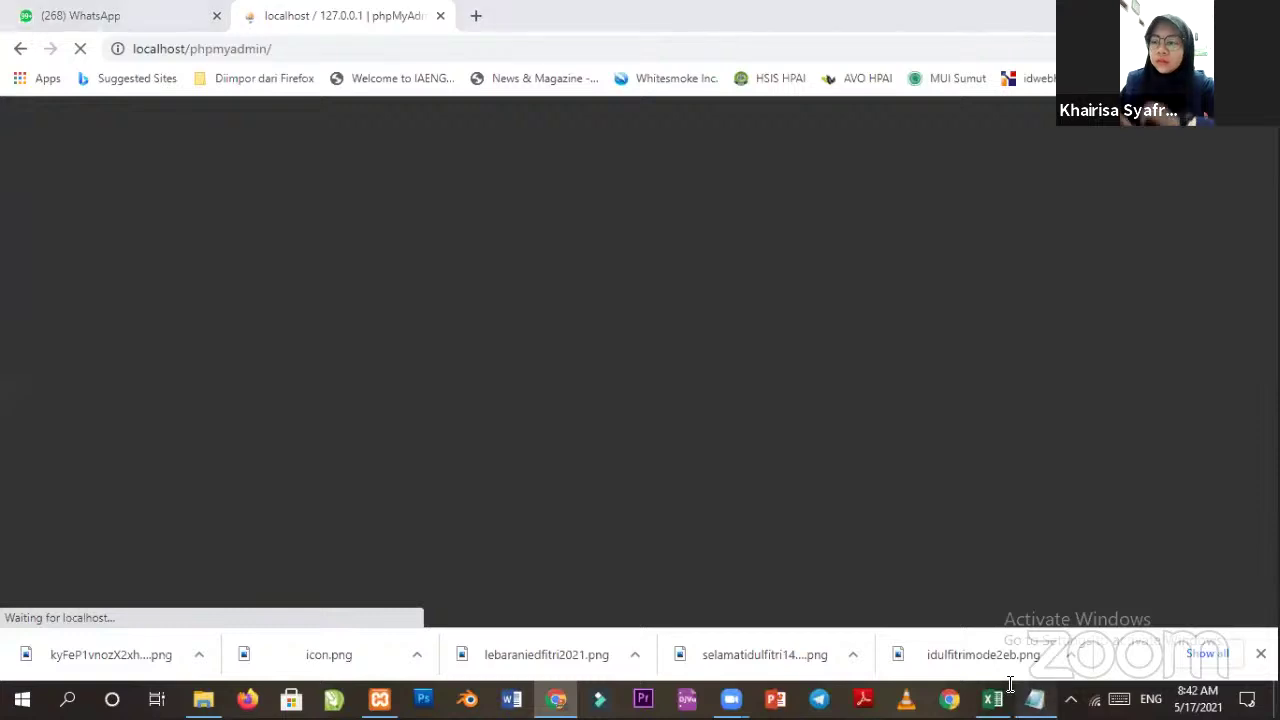
Open Data Website.txt and highlight the saved database settings lines.
{"action": "left_click", "coordinate": [1035, 698]}
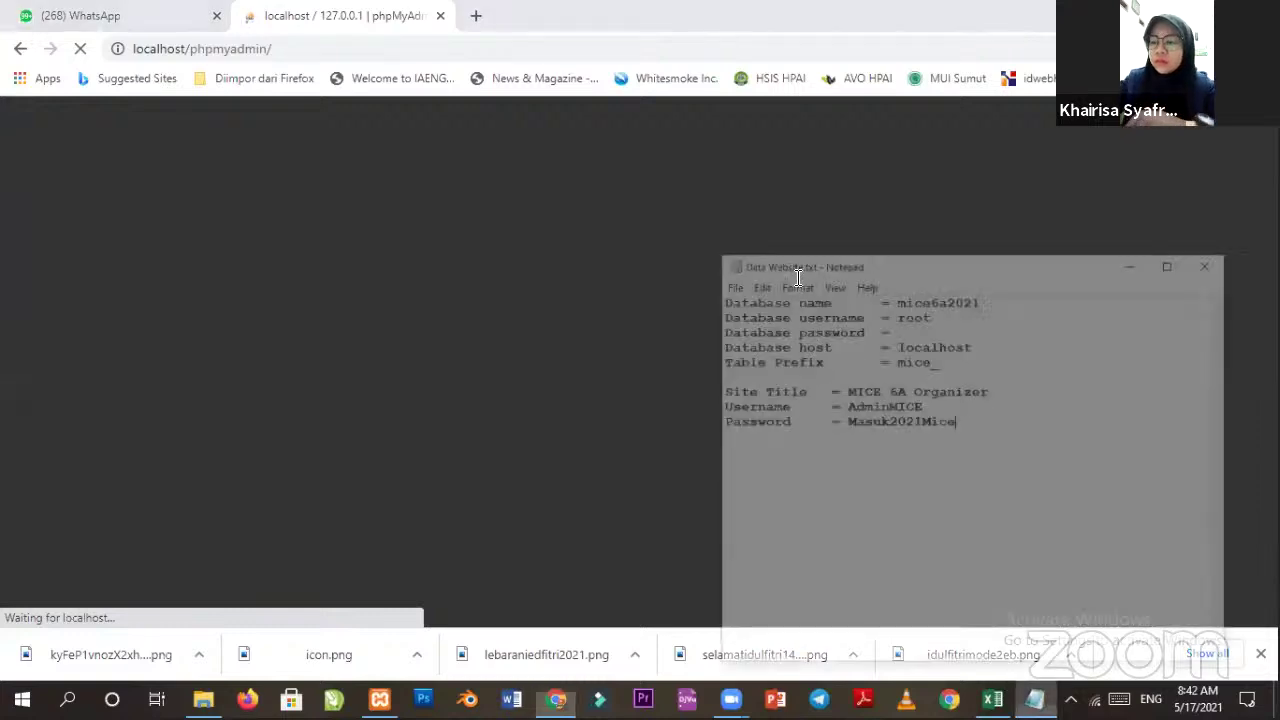
{"action": "double_click", "coordinate": [782, 240]}
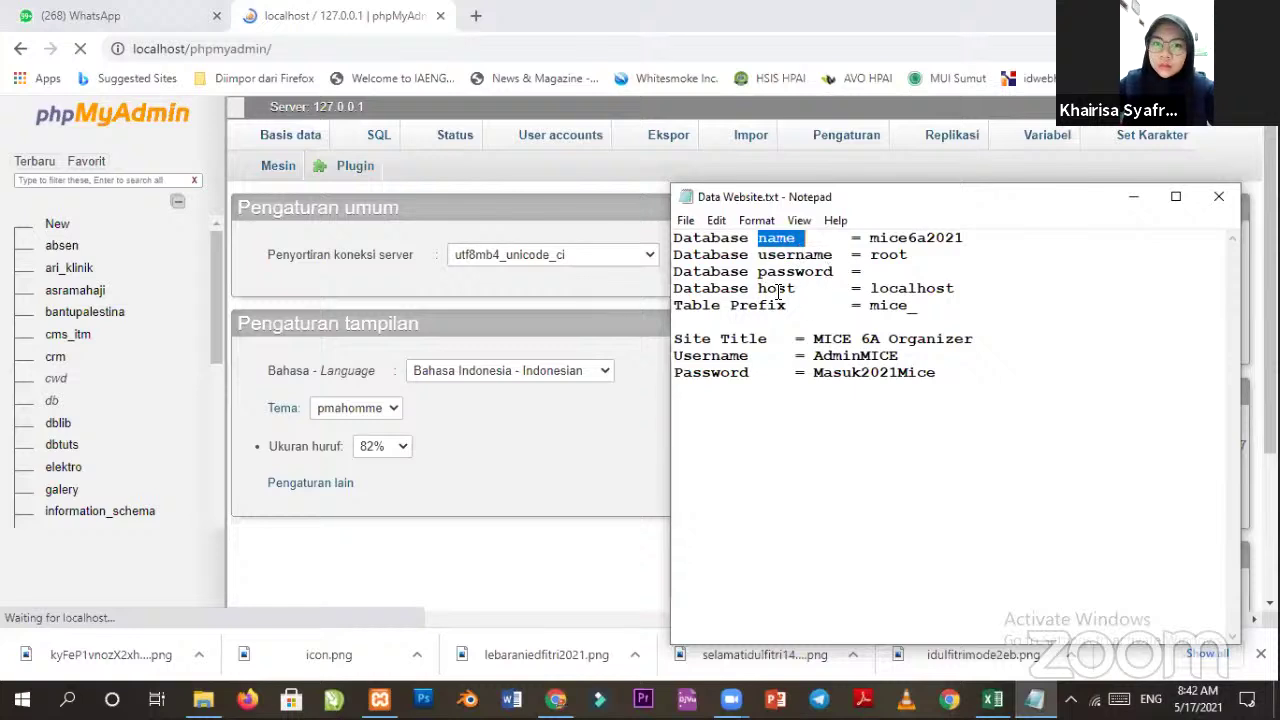
{"action": "left_click_drag", "start_coordinate": [920, 305], "coordinate": [668, 238]}
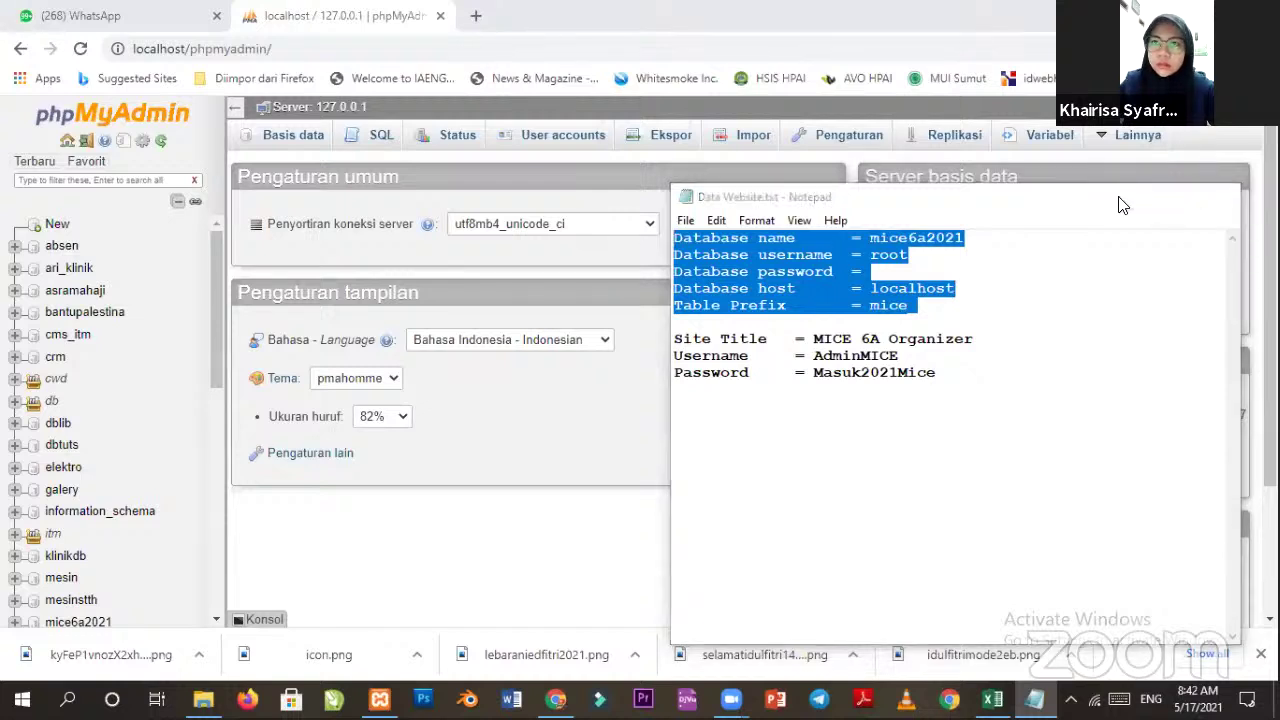
{"action": "left_click", "coordinate": [1130, 200]}
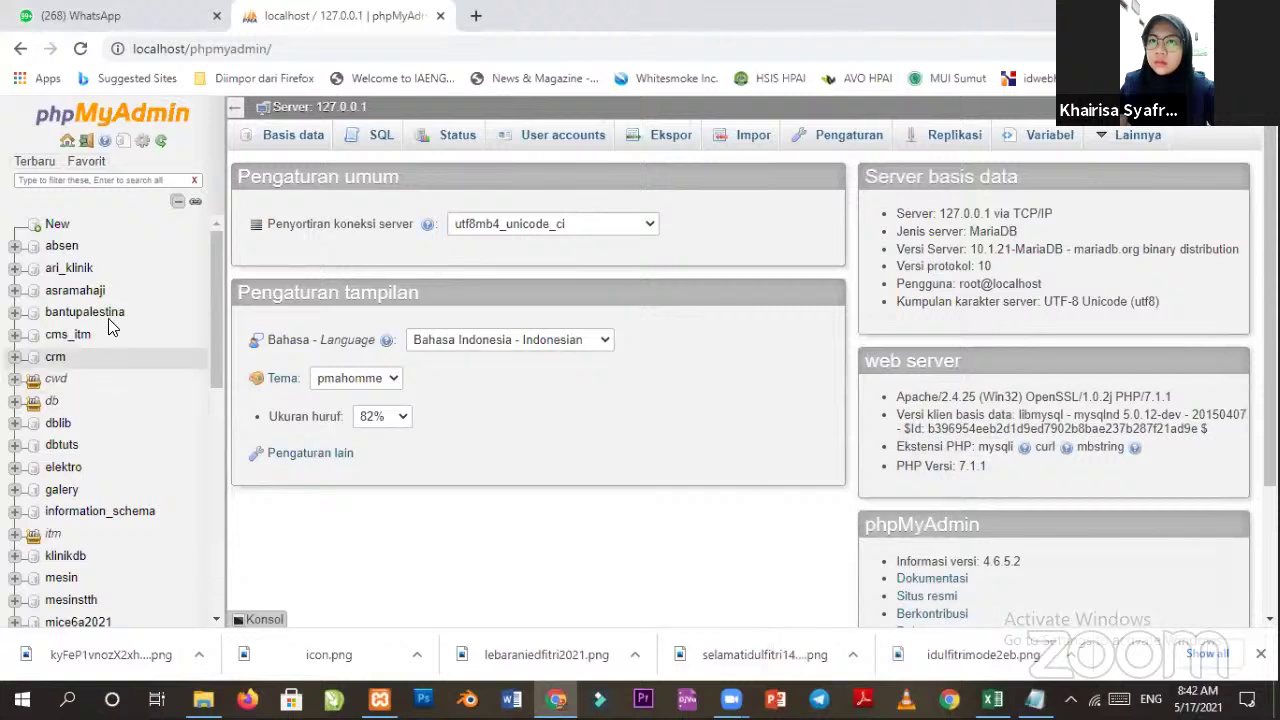
Recheck the database notes and open the mice6a2021 database in phpMyAdmin.
{"action": "scroll", "coordinate": [133, 558], "scroll_direction": "down", "scroll_amount": 1}
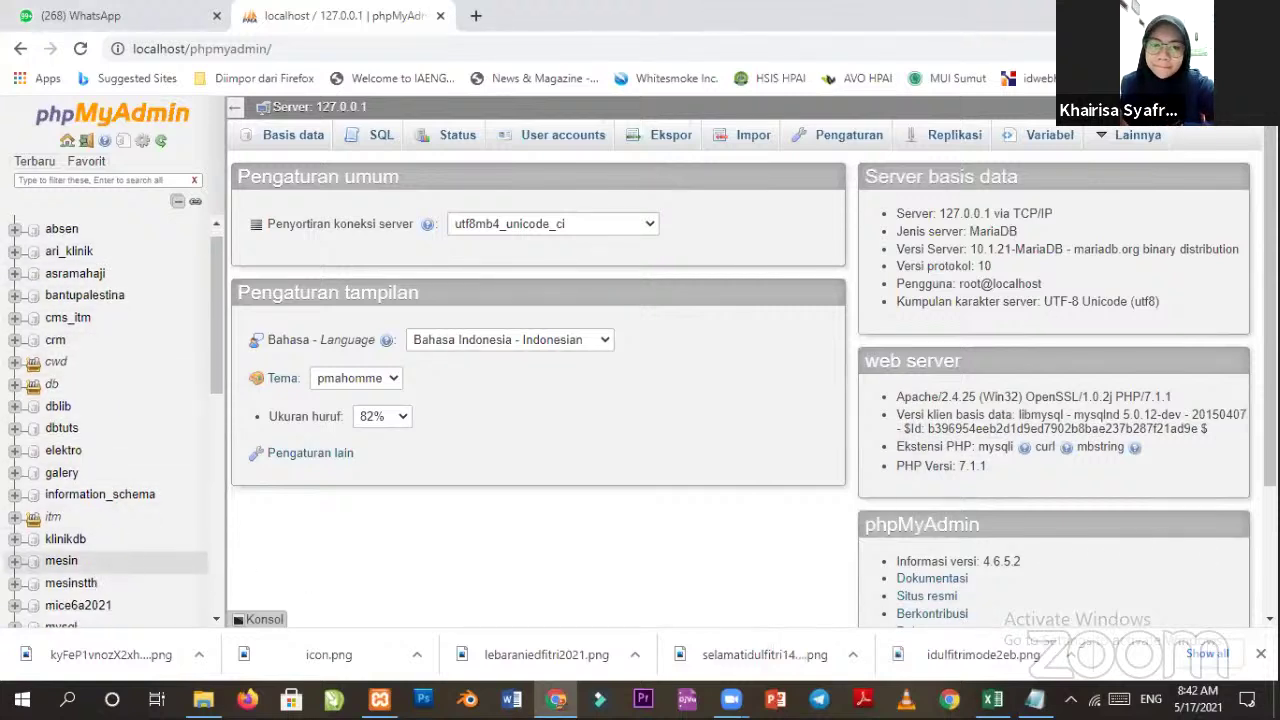
{"action": "scroll", "coordinate": [110, 420], "scroll_direction": "down", "scroll_amount": 3}
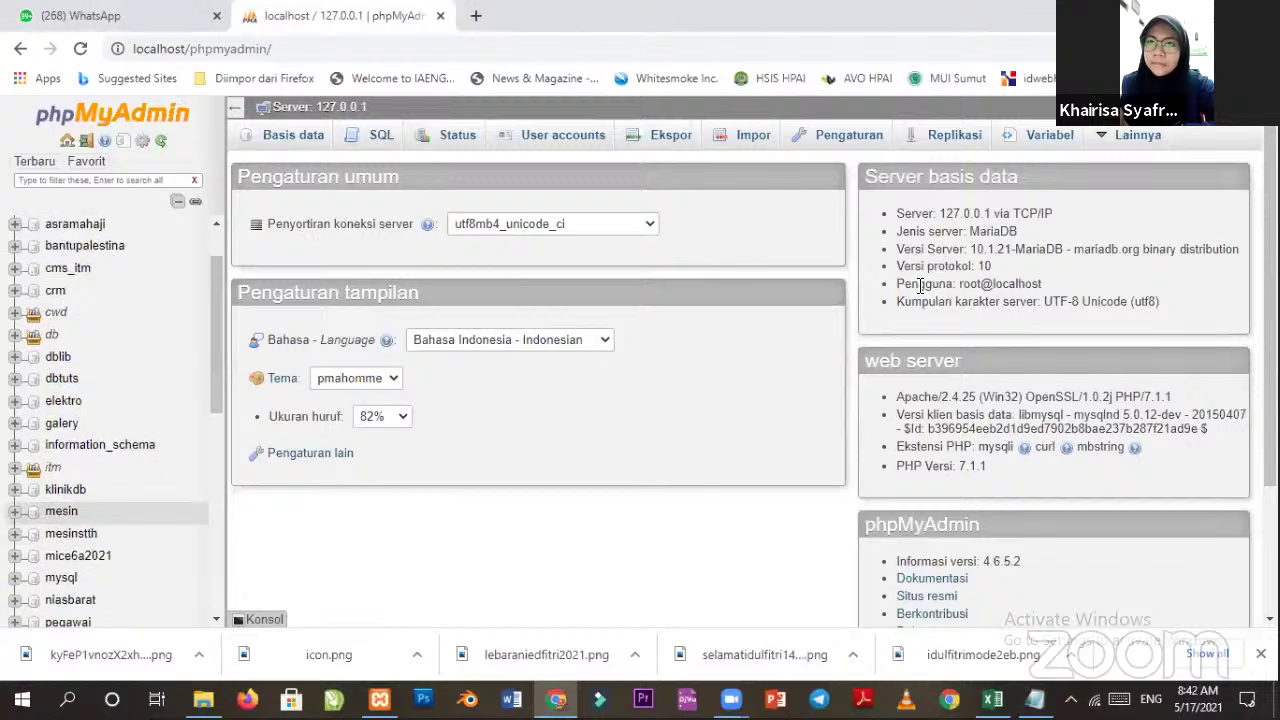
{"action": "key", "text": "alt+Tab"}
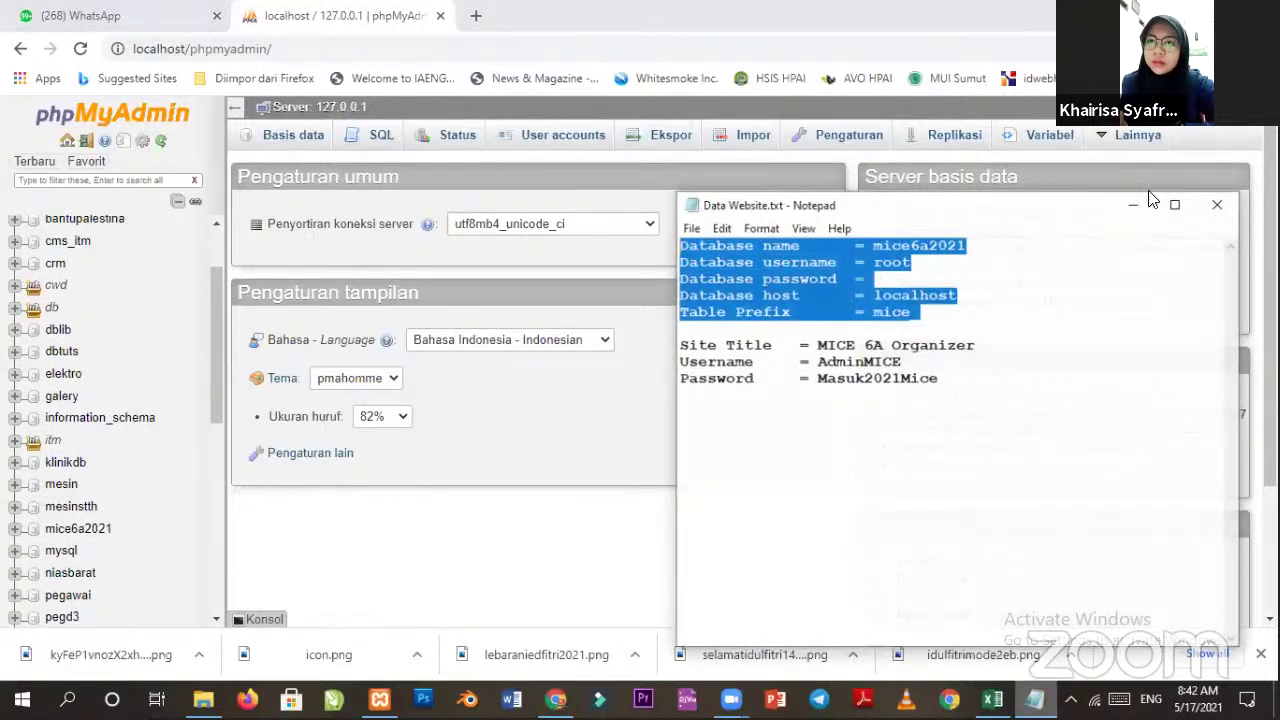
{"action": "left_click", "coordinate": [88, 530]}
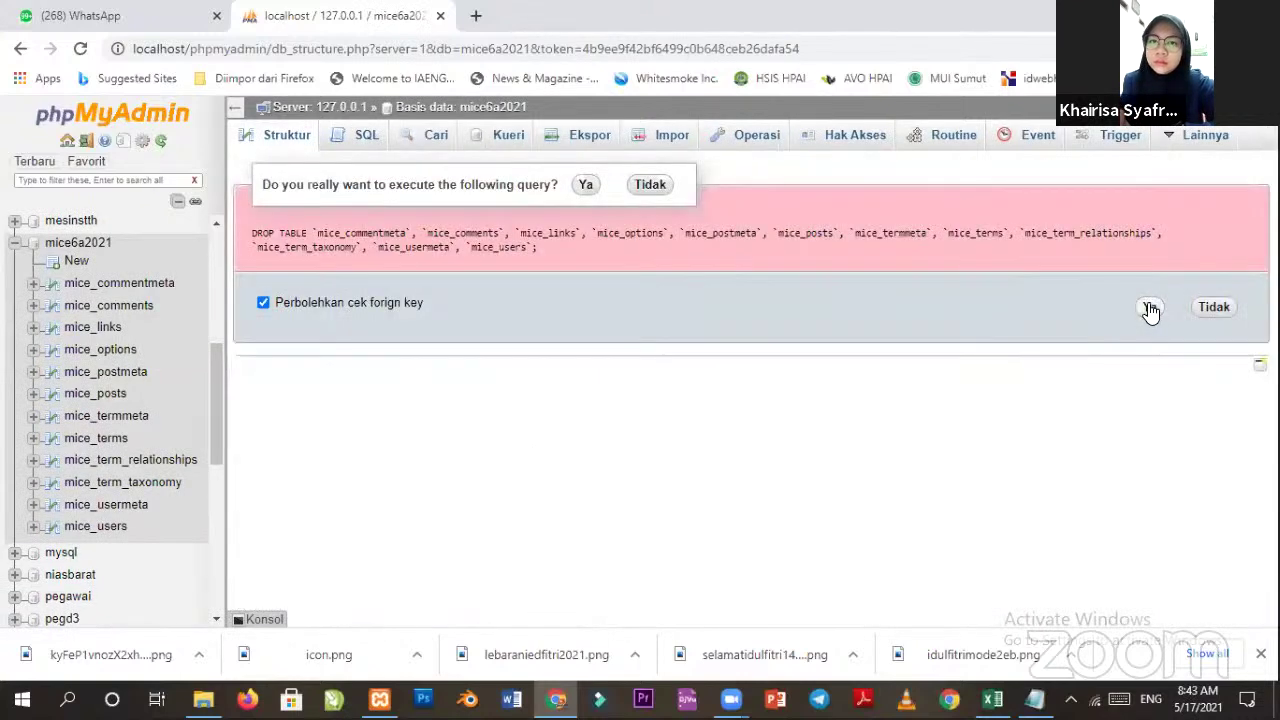
Confirm dropping all twelve mice_ tables, then return to the htdocs folder window.
{"action": "key", "text": "Return"}
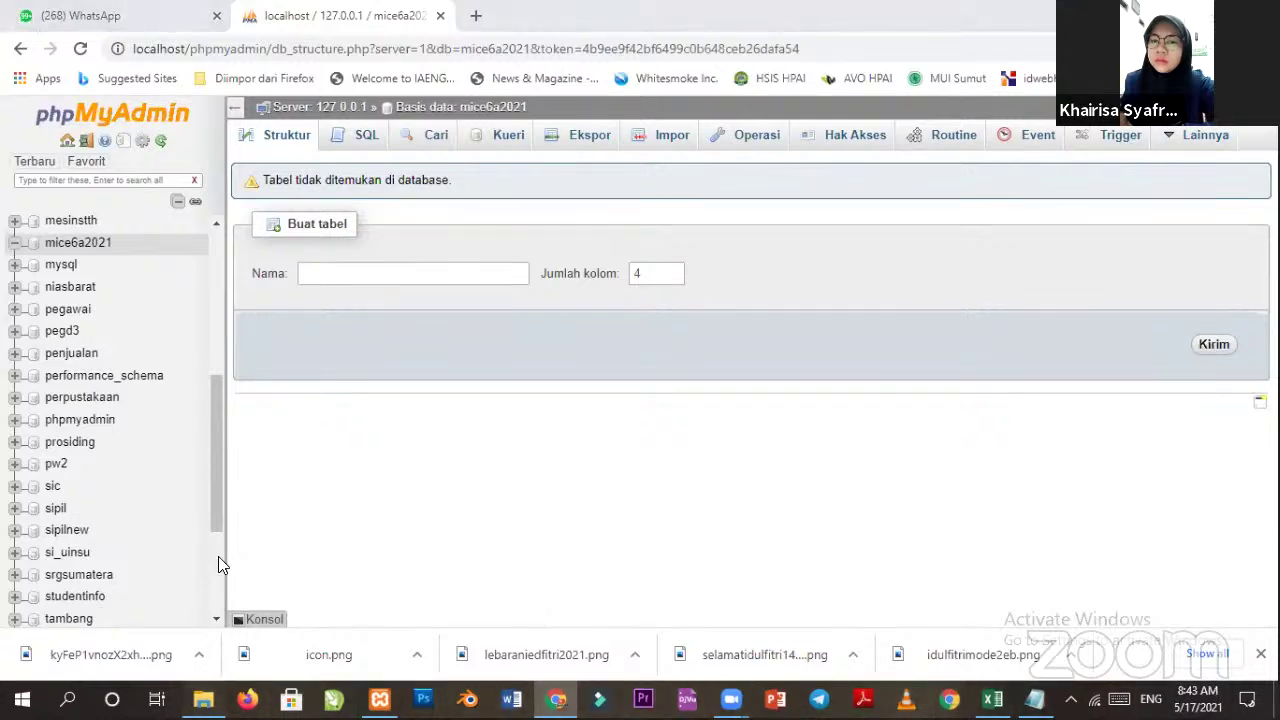
{"action": "key", "text": "alt+Tab"}
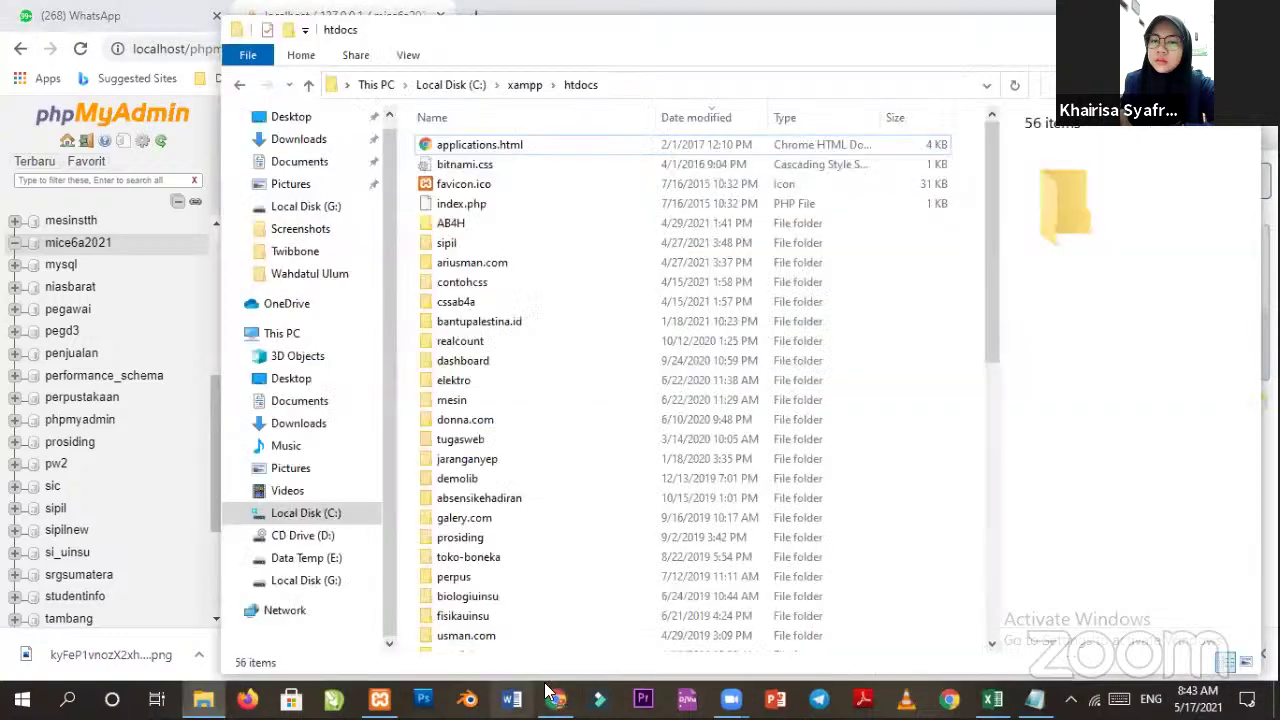
Open wordpress.org in a new tab and go to its Download page.
{"action": "left_click", "coordinate": [460, 14]}
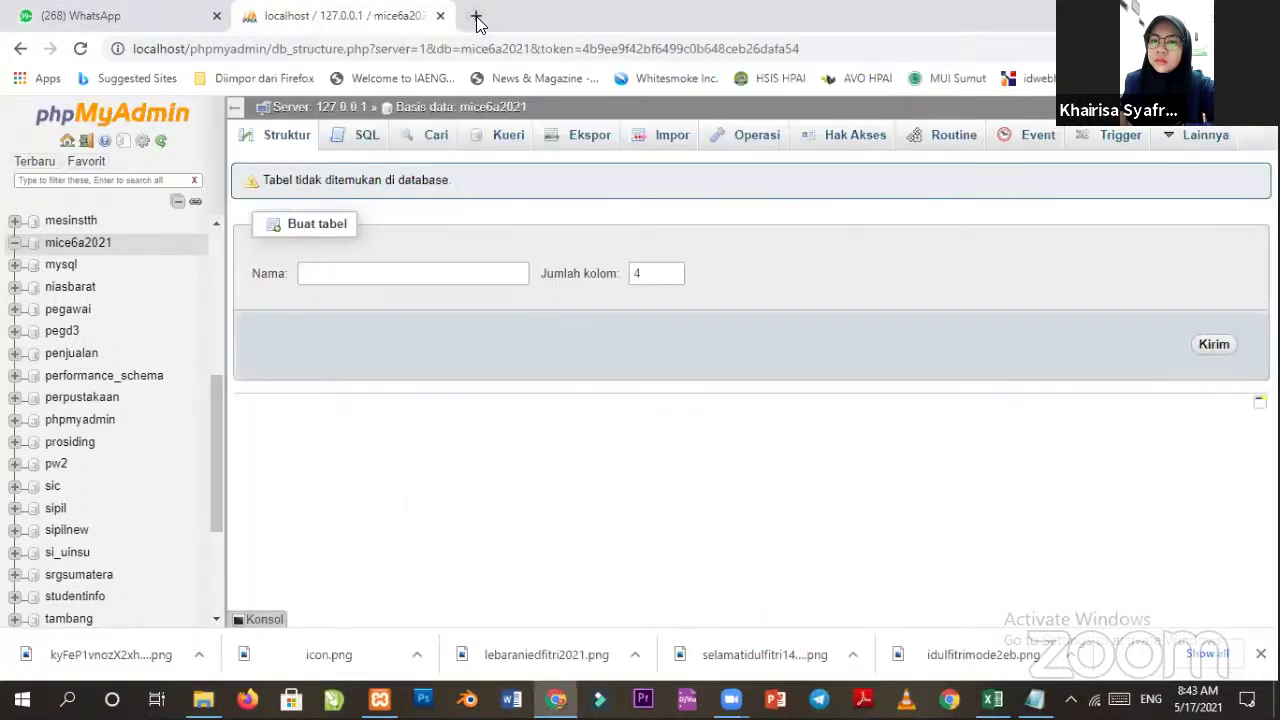
{"action": "key", "text": "ctrl+t"}
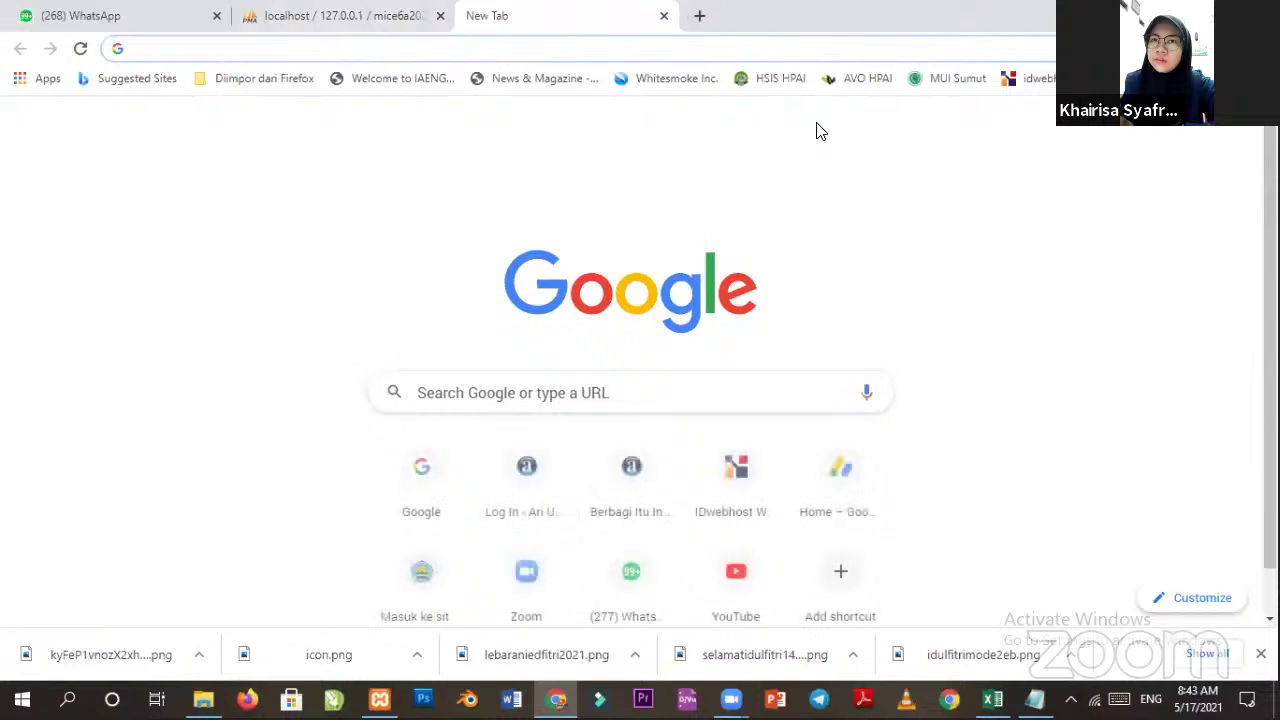
{"action": "type", "text": "w"}
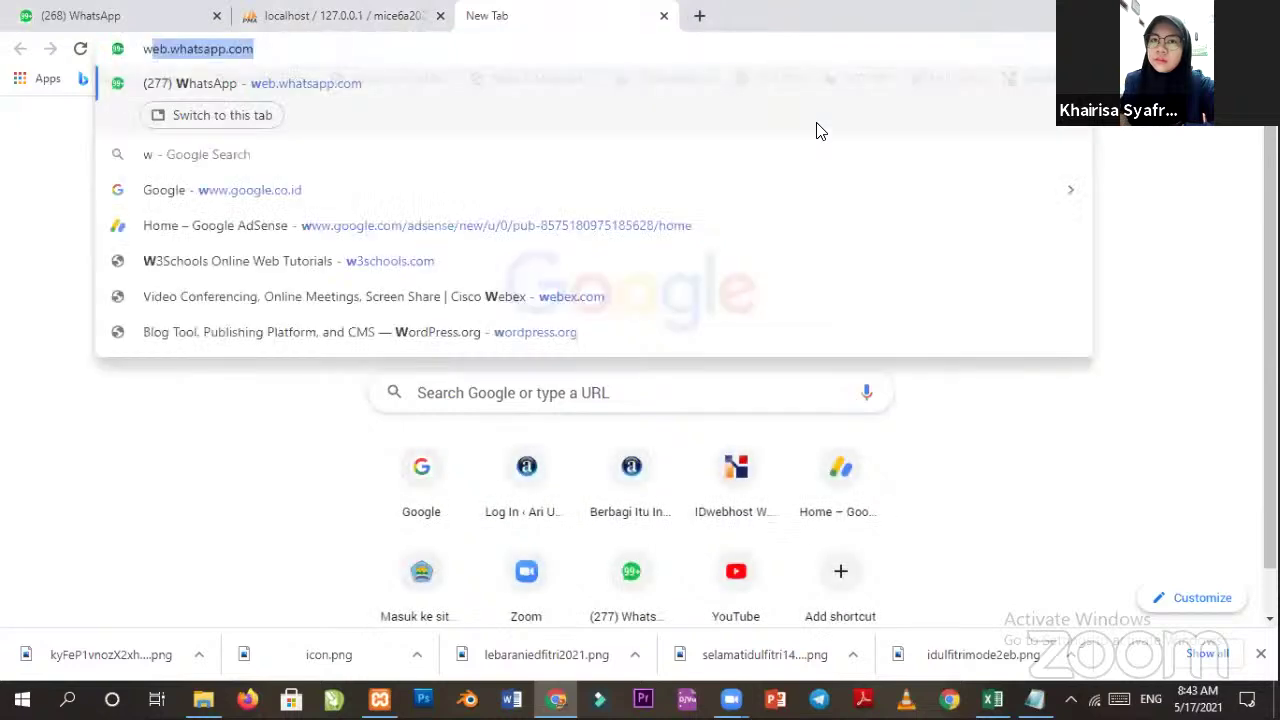
{"action": "type", "text": "o"}
{"action": "key", "text": "Return"}
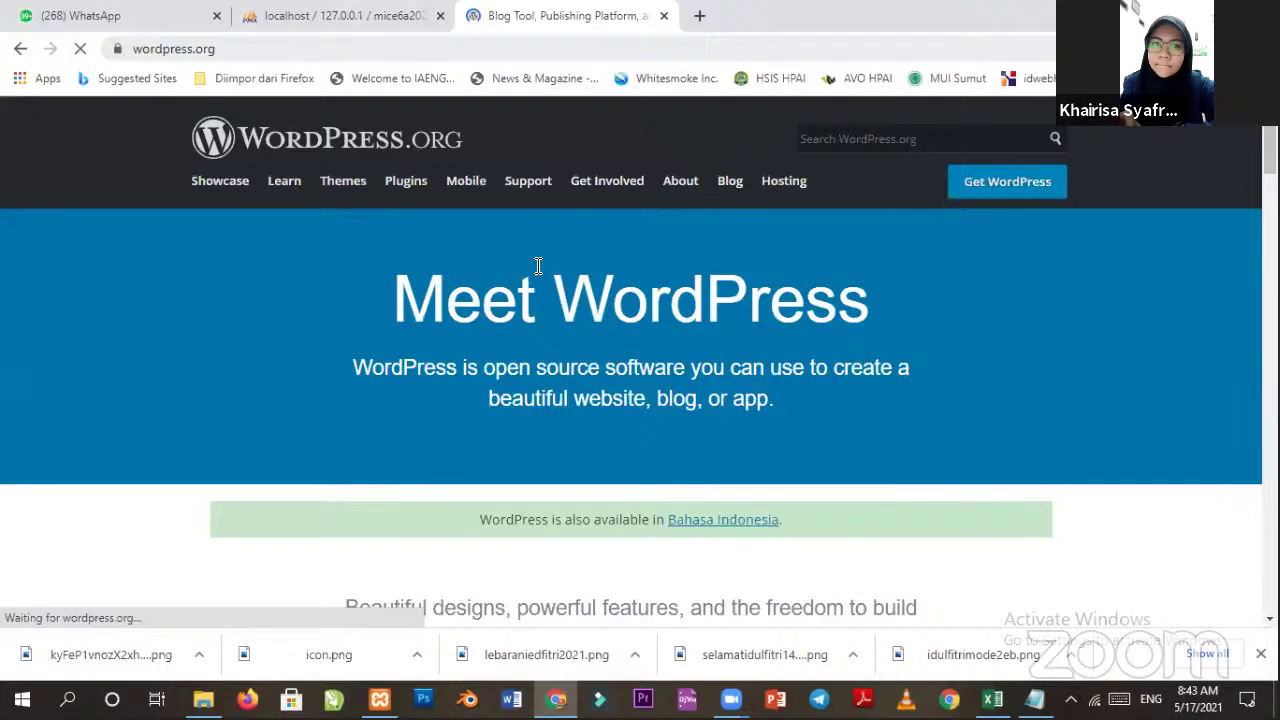
{"action": "left_click", "coordinate": [1004, 178]}
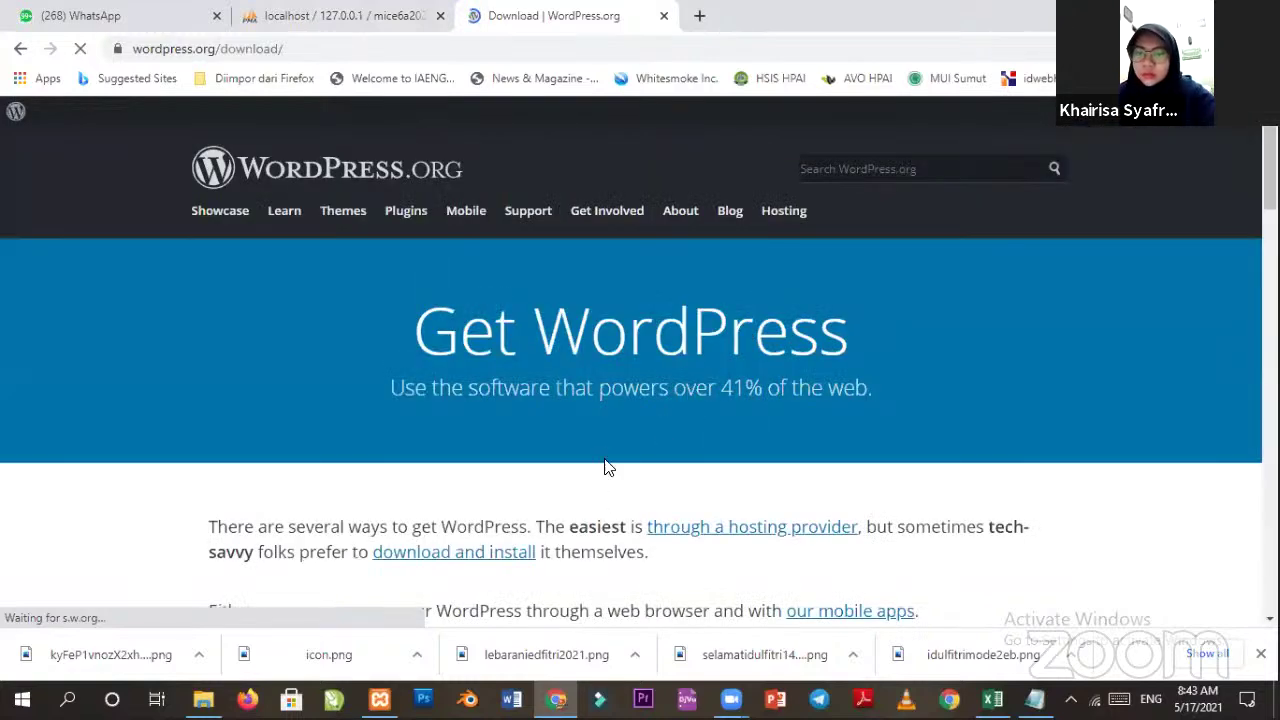
Open the All Releases archive and scroll through the 5.x branch downloads.
{"action": "scroll", "coordinate": [612, 450], "scroll_direction": "down", "scroll_amount": 4}
{"action": "scroll", "coordinate": [612, 446], "scroll_direction": "down", "scroll_amount": 5}
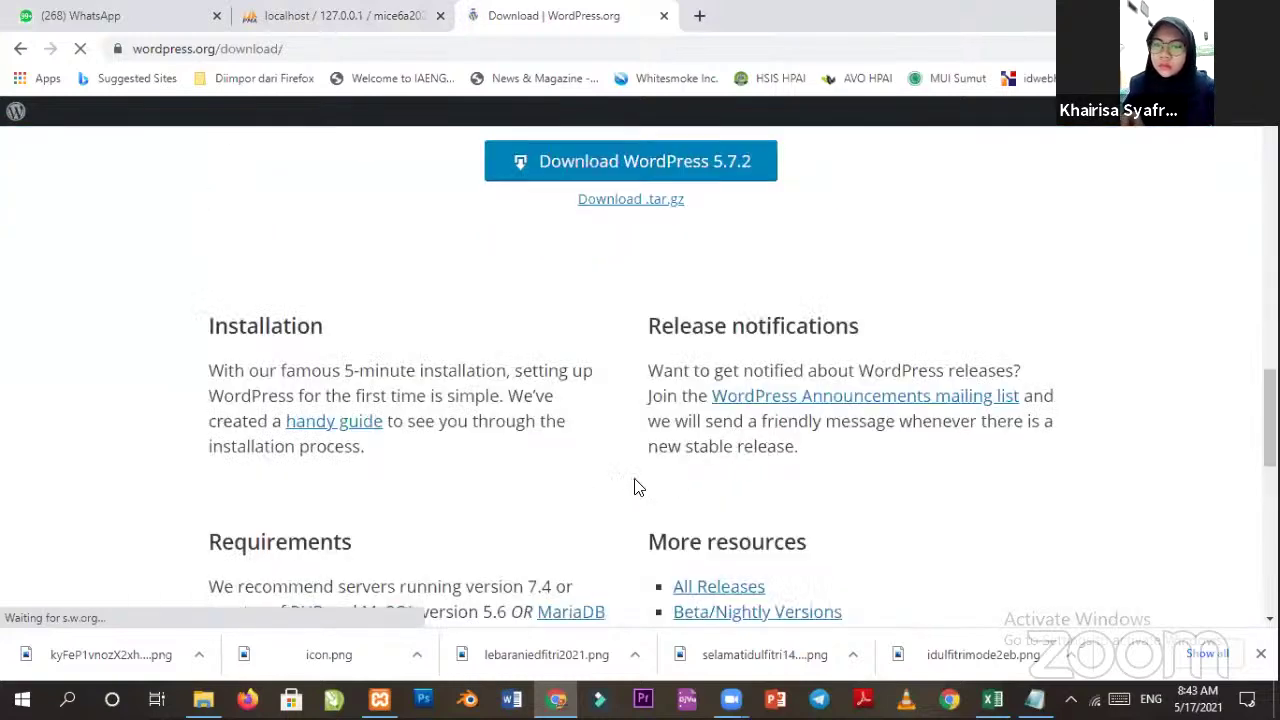
{"action": "scroll", "coordinate": [636, 480], "scroll_direction": "up", "scroll_amount": 3}
{"action": "scroll", "coordinate": [749, 423], "scroll_direction": "down", "scroll_amount": 6}
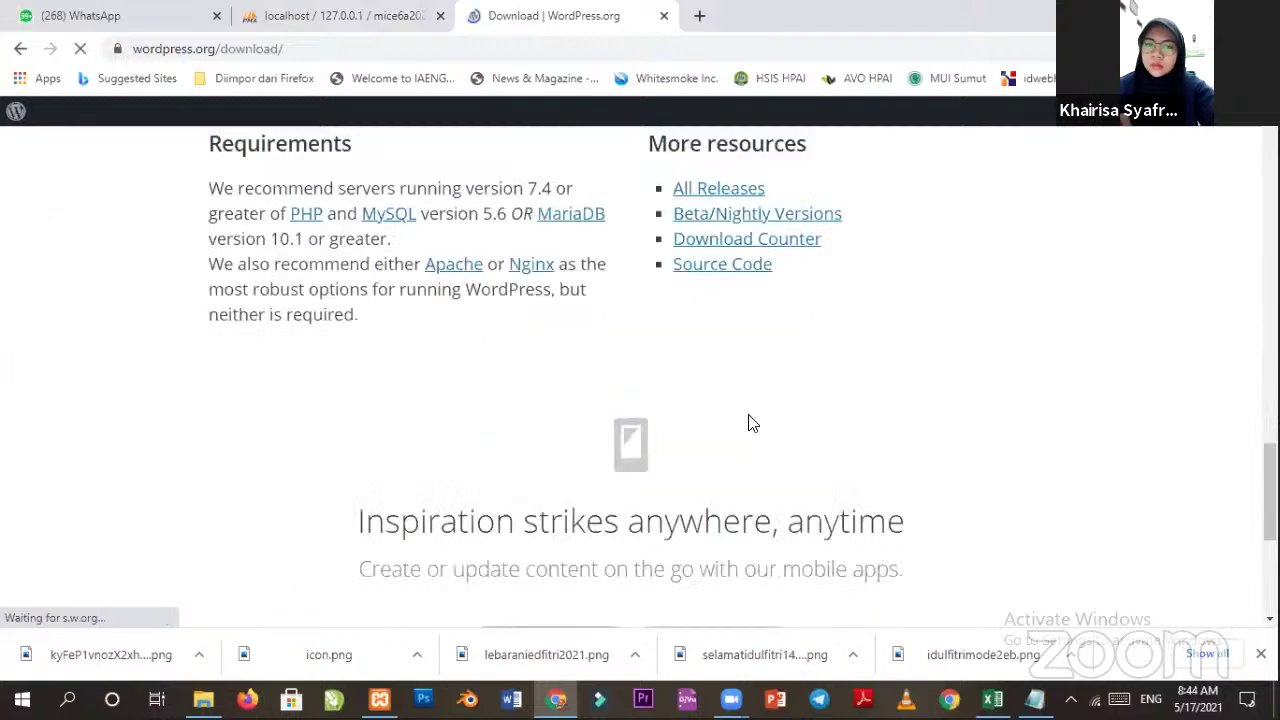
{"action": "scroll", "coordinate": [760, 342], "scroll_direction": "up", "scroll_amount": 1}
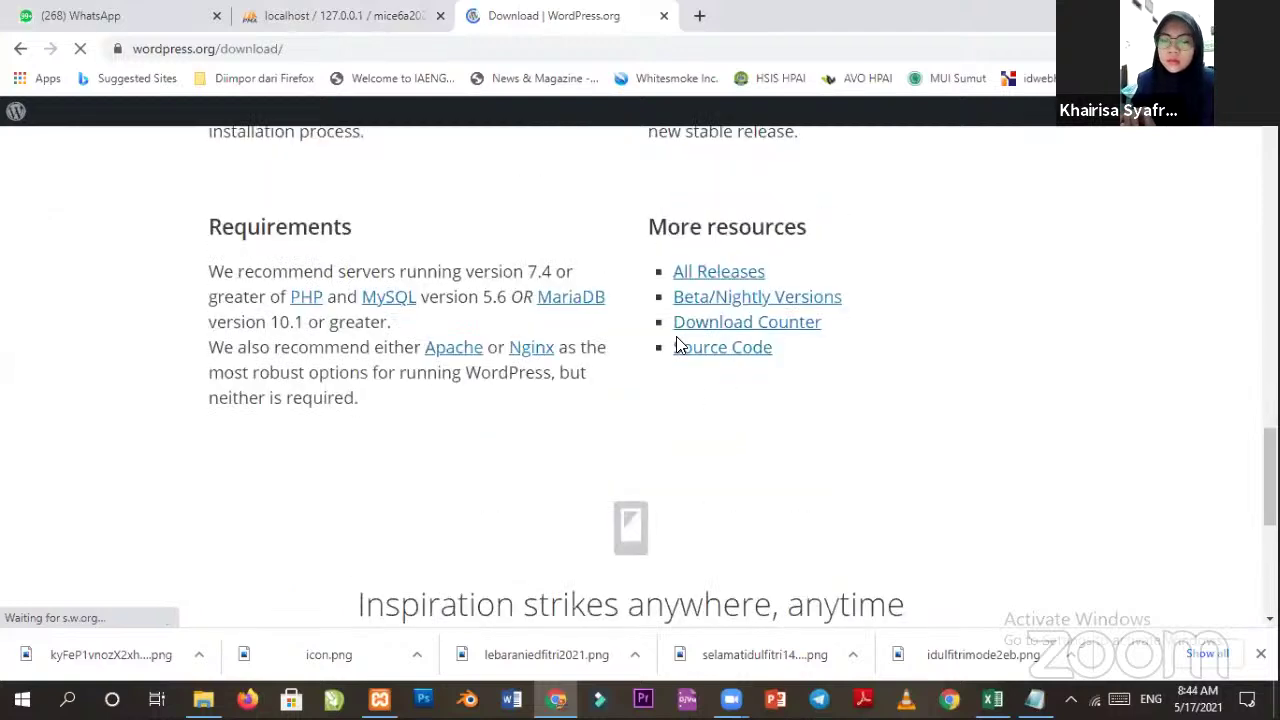
{"action": "left_click", "coordinate": [698, 278]}
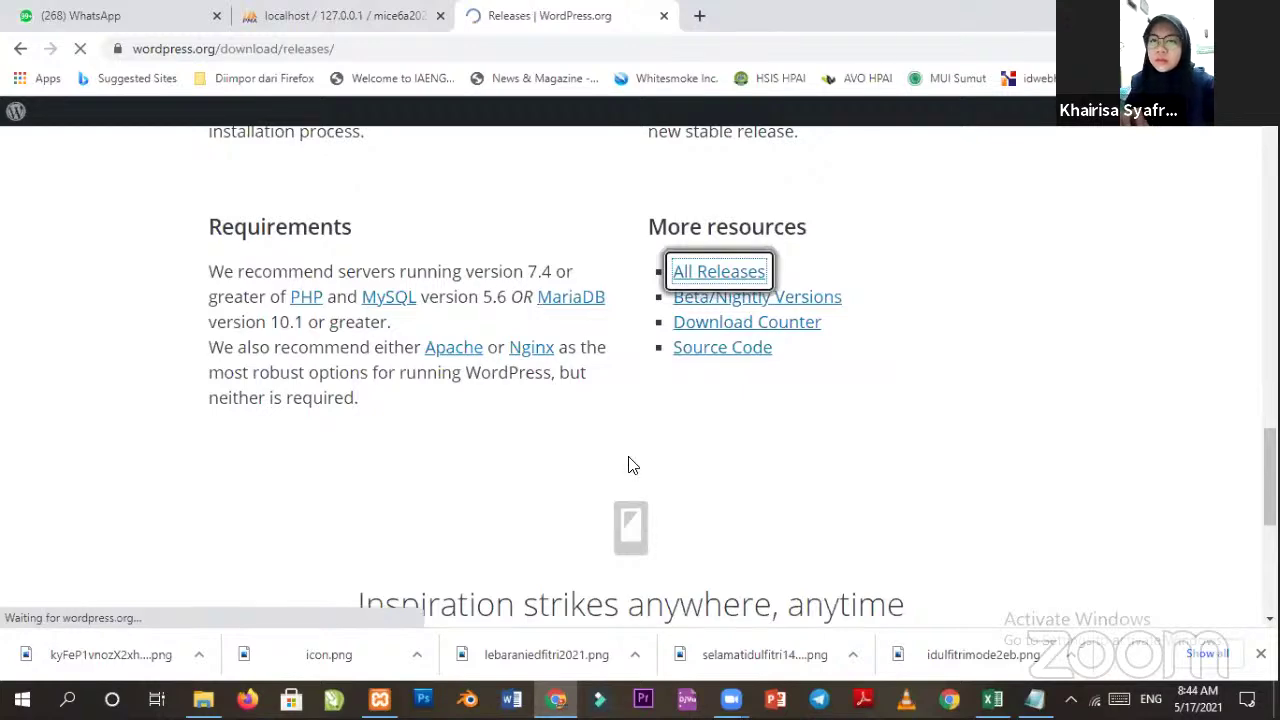
{"action": "scroll", "coordinate": [595, 550], "scroll_direction": "down", "scroll_amount": 15}
{"action": "scroll", "coordinate": [500, 490], "scroll_direction": "down", "scroll_amount": 4}
{"action": "scroll", "coordinate": [418, 468], "scroll_direction": "up", "scroll_amount": 6}
{"action": "scroll", "coordinate": [420, 467], "scroll_direction": "up", "scroll_amount": 7}
{"action": "scroll", "coordinate": [415, 380], "scroll_direction": "up", "scroll_amount": 6}
{"action": "scroll", "coordinate": [466, 443], "scroll_direction": "down", "scroll_amount": 7}
{"action": "scroll", "coordinate": [526, 455], "scroll_direction": "down", "scroll_amount": 15}
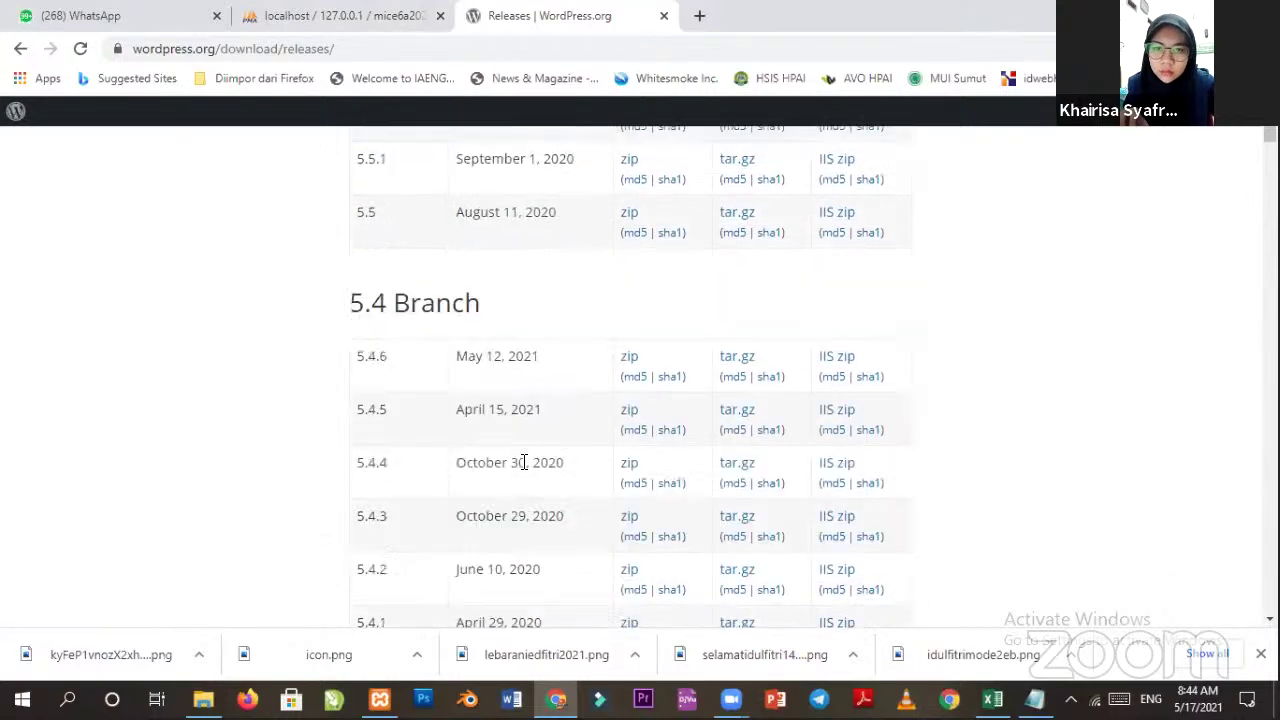
{"action": "scroll", "coordinate": [835, 425], "scroll_direction": "down", "scroll_amount": 14}
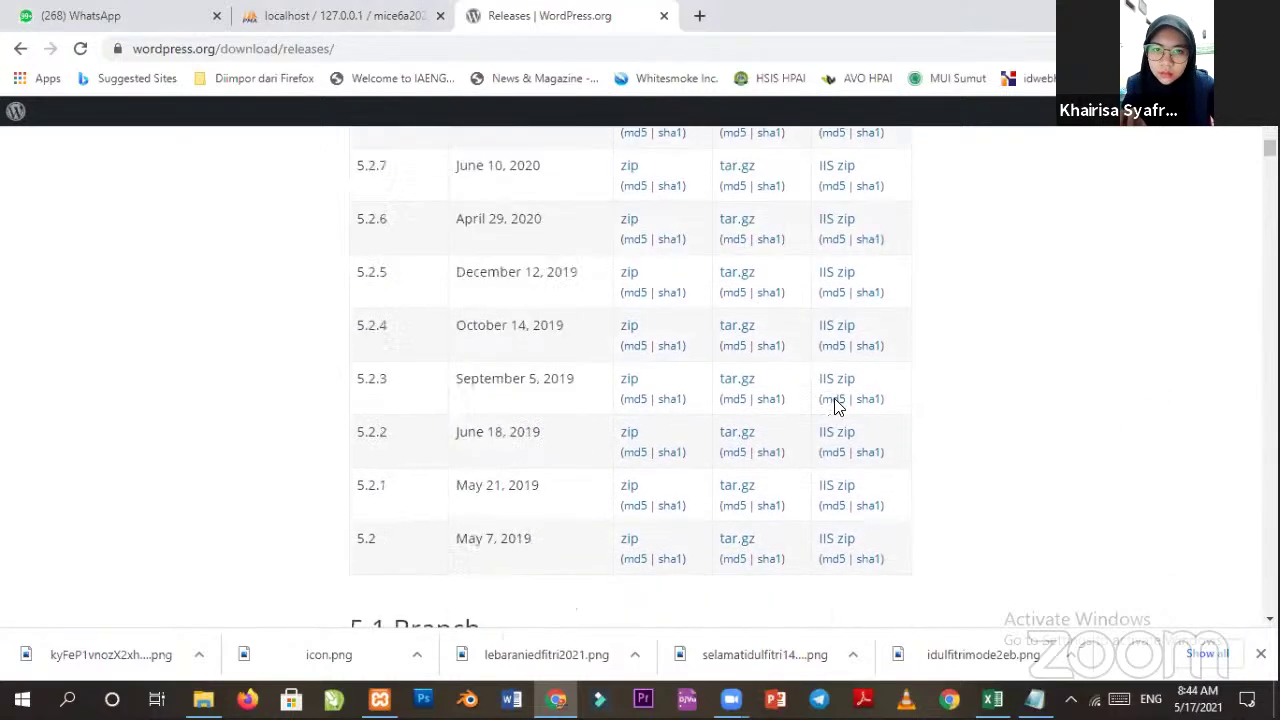
{"action": "scroll", "coordinate": [578, 443], "scroll_direction": "up", "scroll_amount": 20}
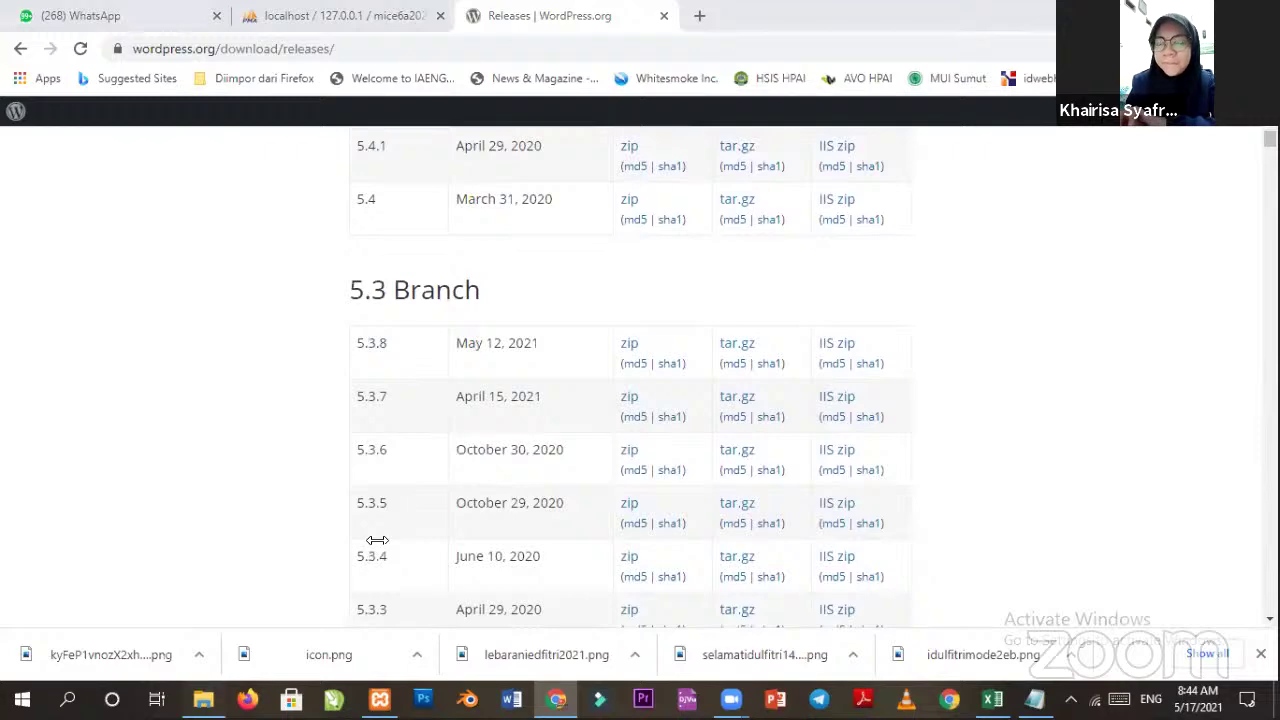
{"action": "key", "text": "alt+Tab"}
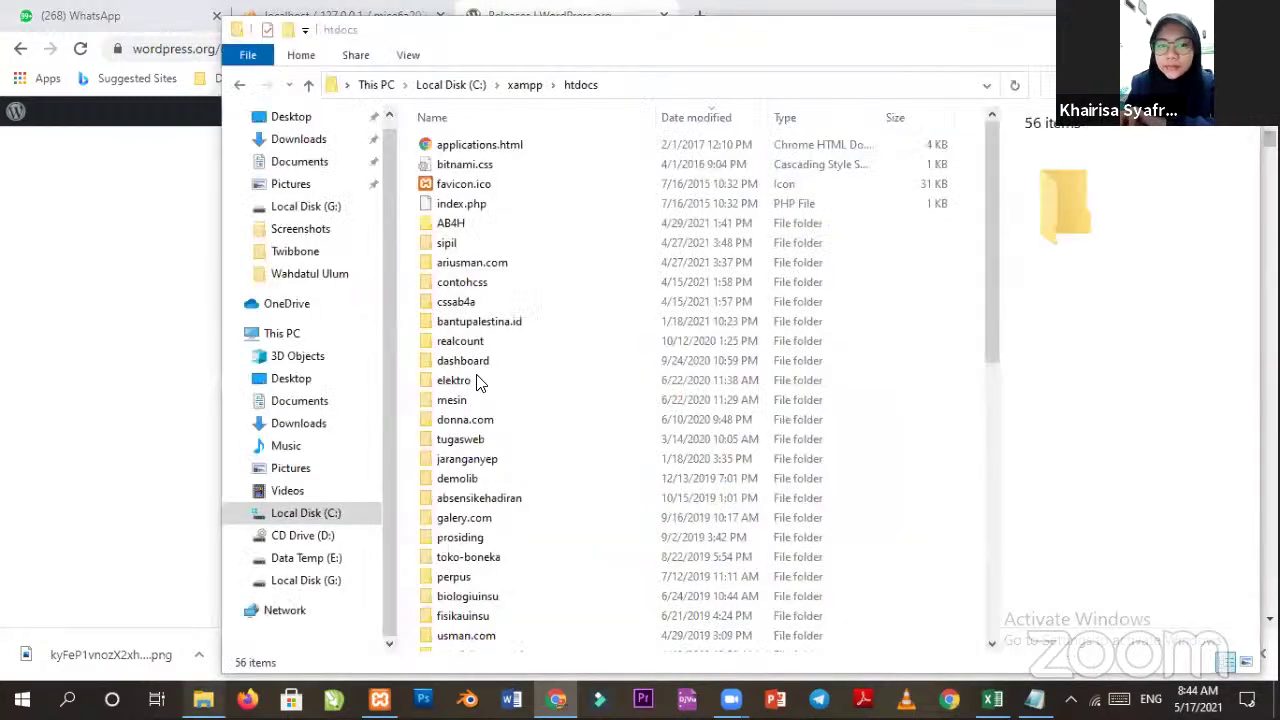
Browse to Local Disk (G:) > Project and locate wordpress-5.2.zip.
{"action": "left_click", "coordinate": [306, 580]}
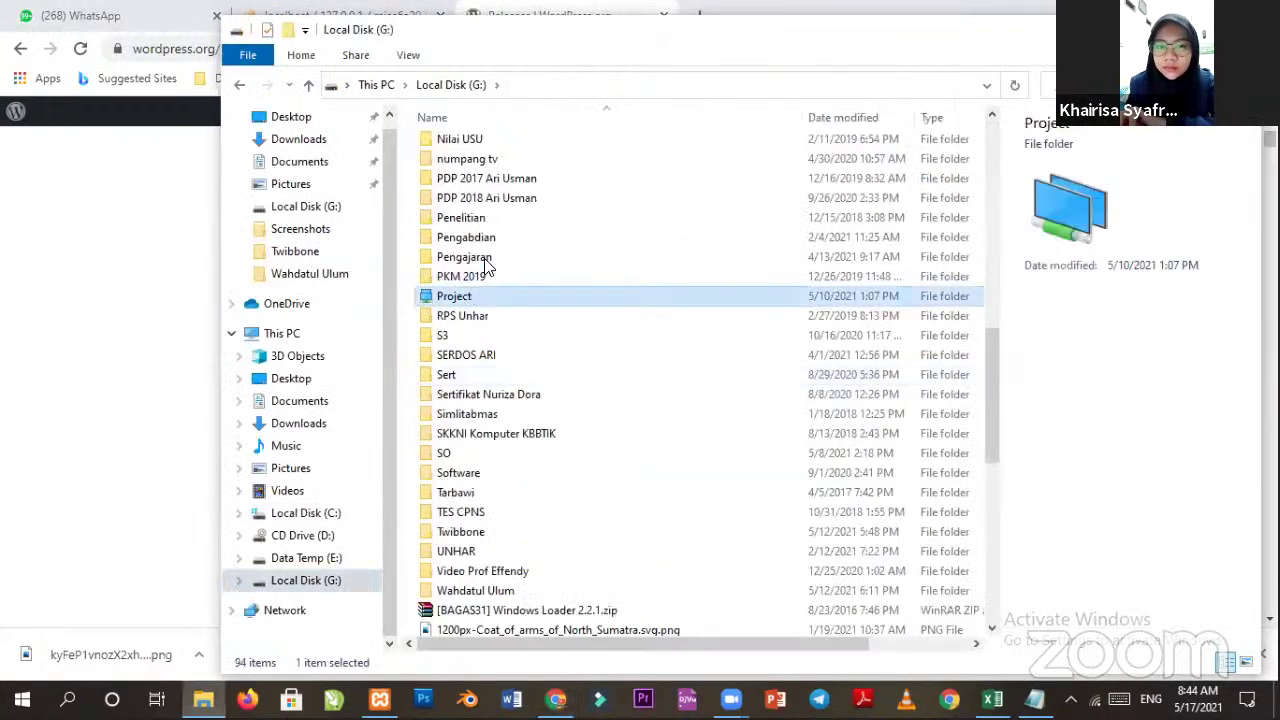
{"action": "double_click", "coordinate": [455, 292]}
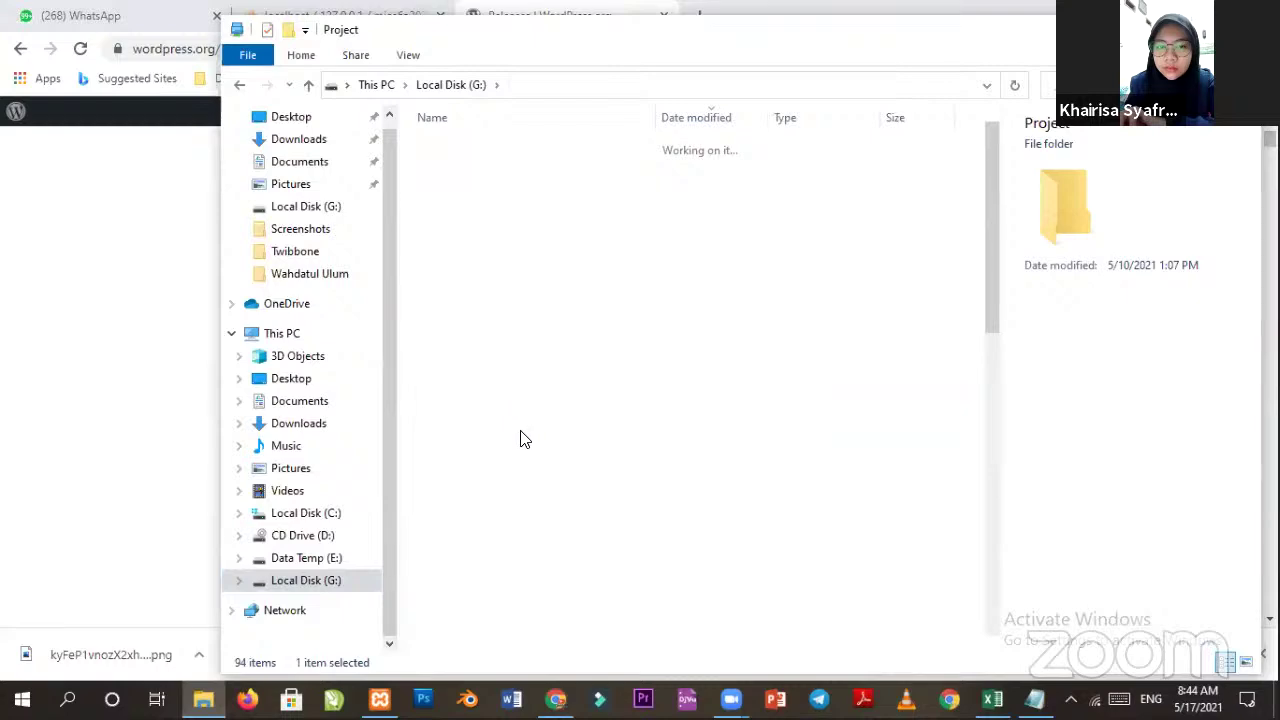
{"action": "scroll", "coordinate": [495, 415], "scroll_direction": "down", "scroll_amount": 10}
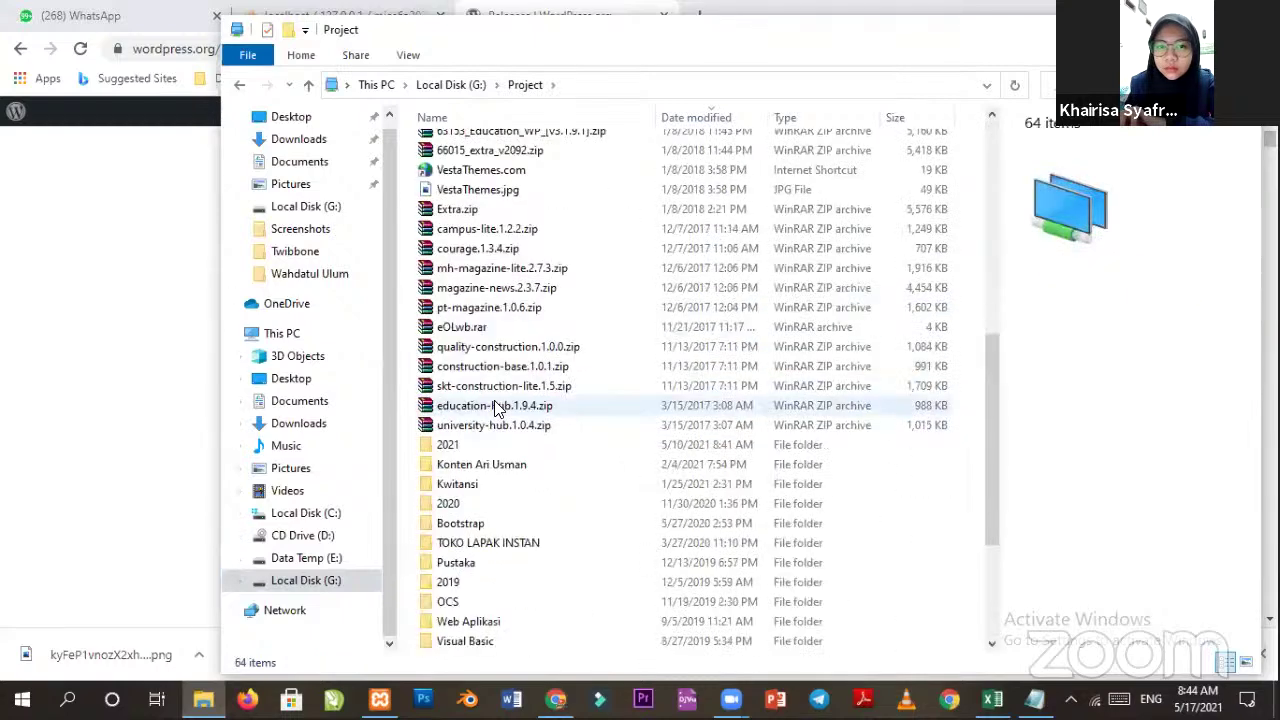
{"action": "scroll", "coordinate": [497, 410], "scroll_direction": "down", "scroll_amount": 4}
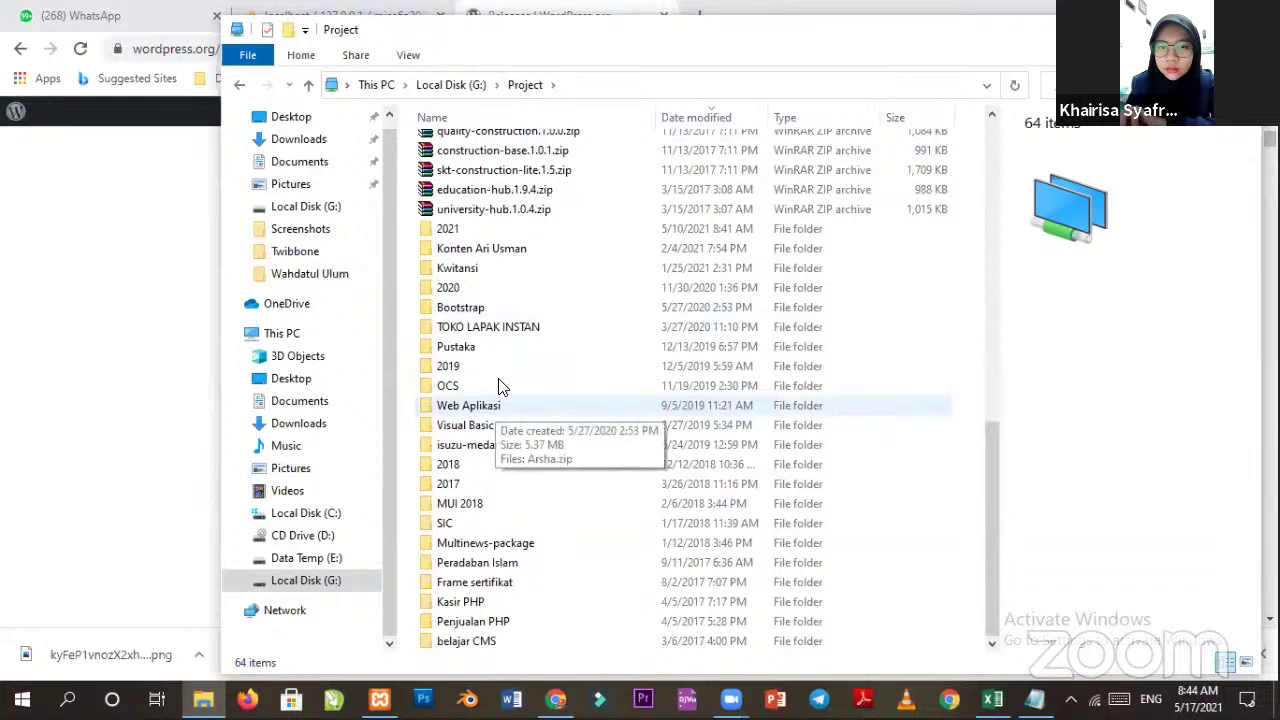
{"action": "scroll", "coordinate": [475, 345], "scroll_direction": "up", "scroll_amount": 7}
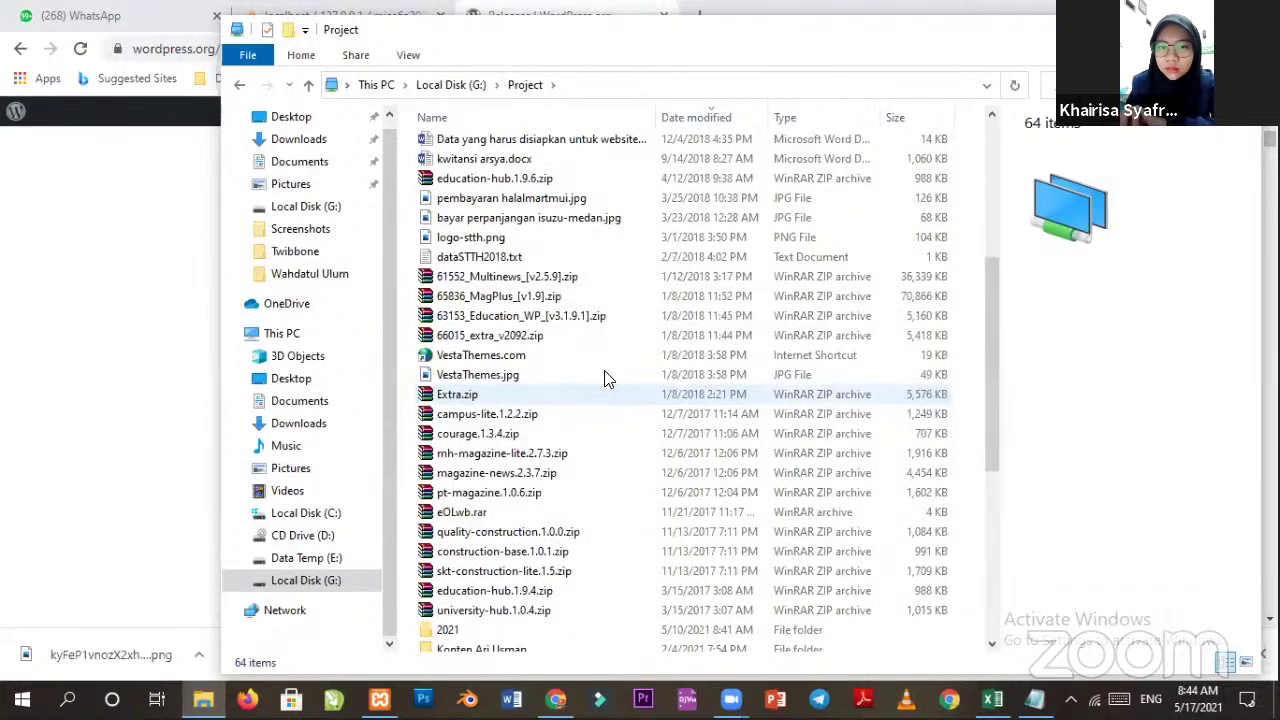
{"action": "scroll", "coordinate": [510, 405], "scroll_direction": "up", "scroll_amount": 4}
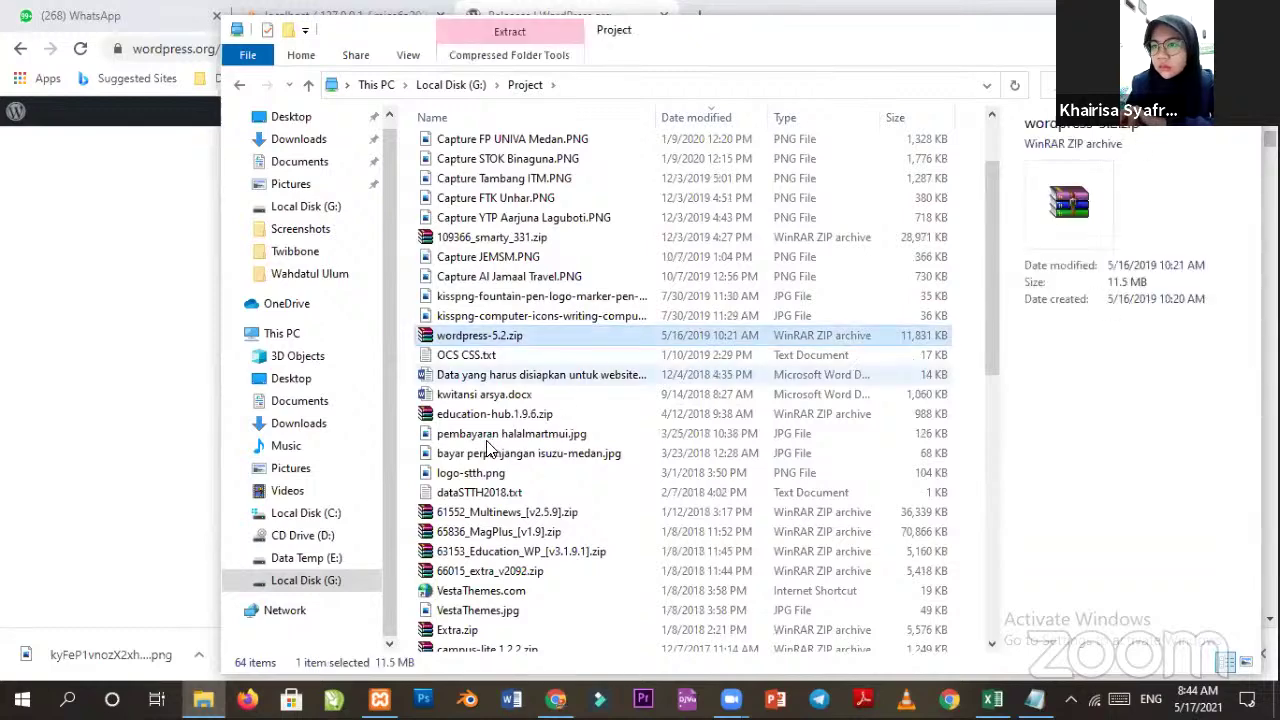
{"action": "scroll", "coordinate": [482, 449], "scroll_direction": "up", "scroll_amount": 2}
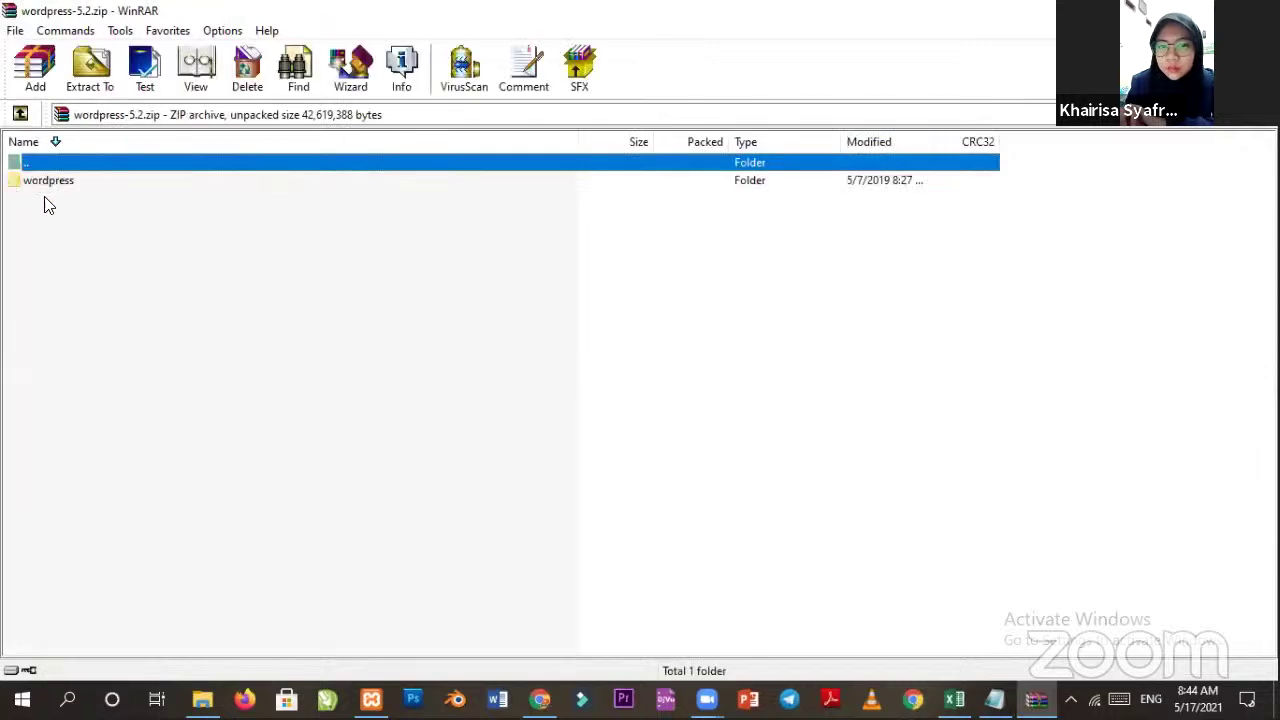
Open the archive's wordpress folder and browse its file list down to index.php.
{"action": "left_click", "coordinate": [34, 186]}
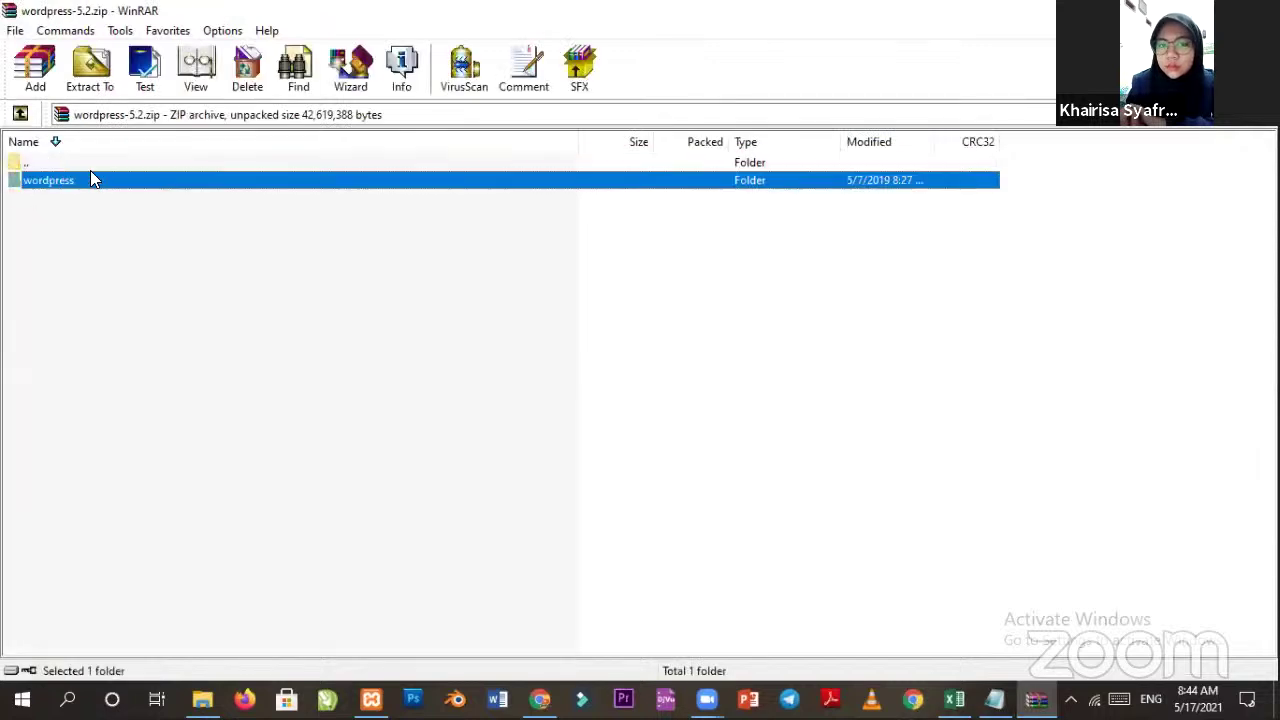
{"action": "double_click", "coordinate": [74, 188]}
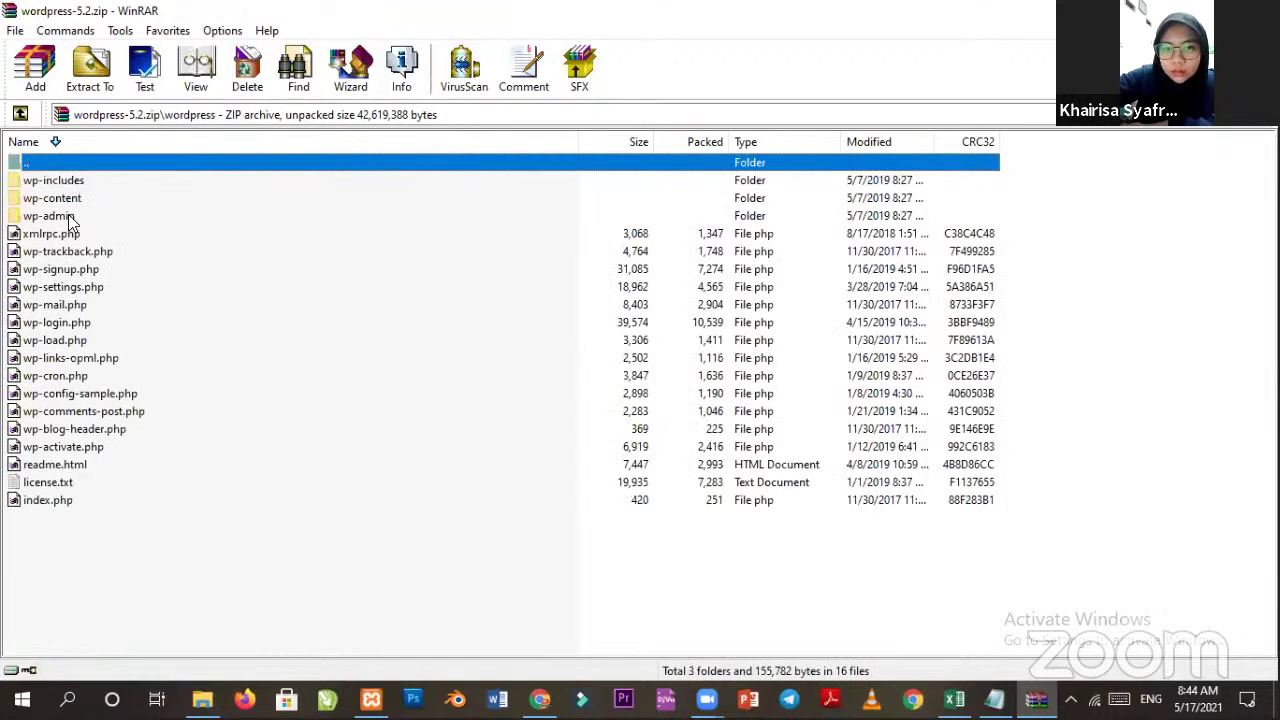
{"action": "key", "text": "End"}
{"action": "key", "text": "w"}
{"action": "left_click", "coordinate": [164, 546]}
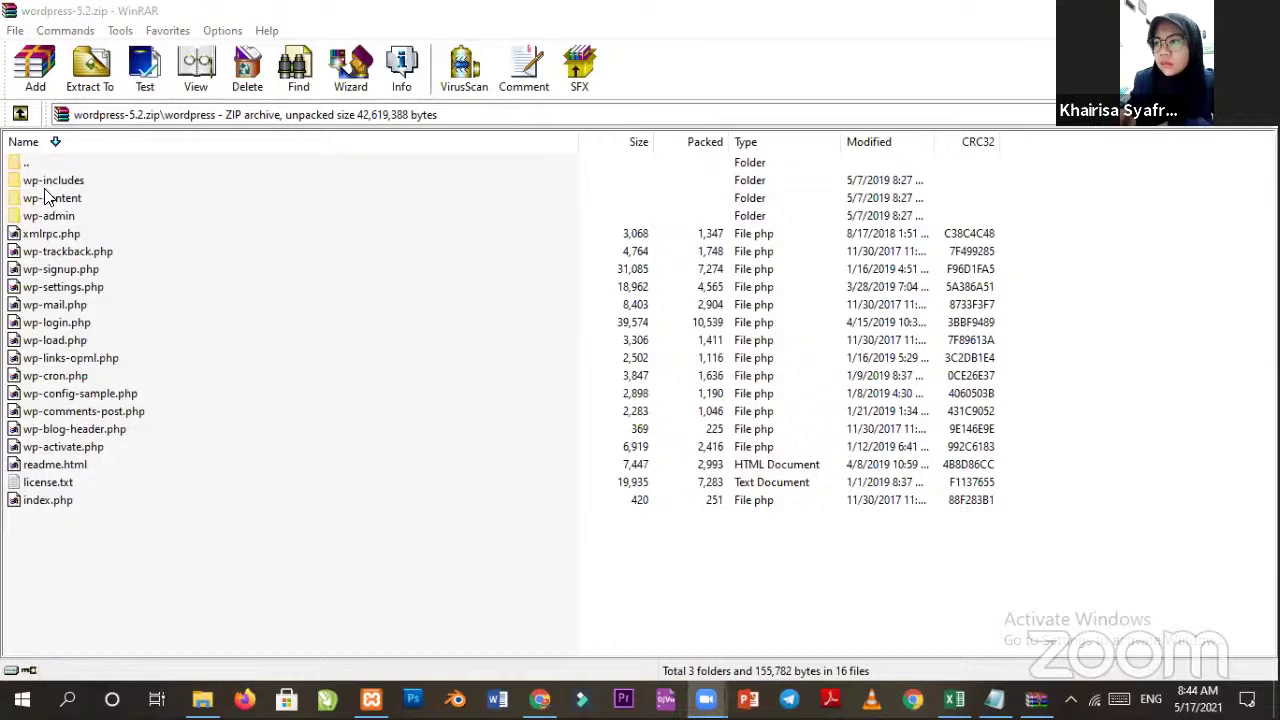
Select all archive items, clear the selection, and close WinRAR.
{"action": "left_click", "coordinate": [248, 569]}
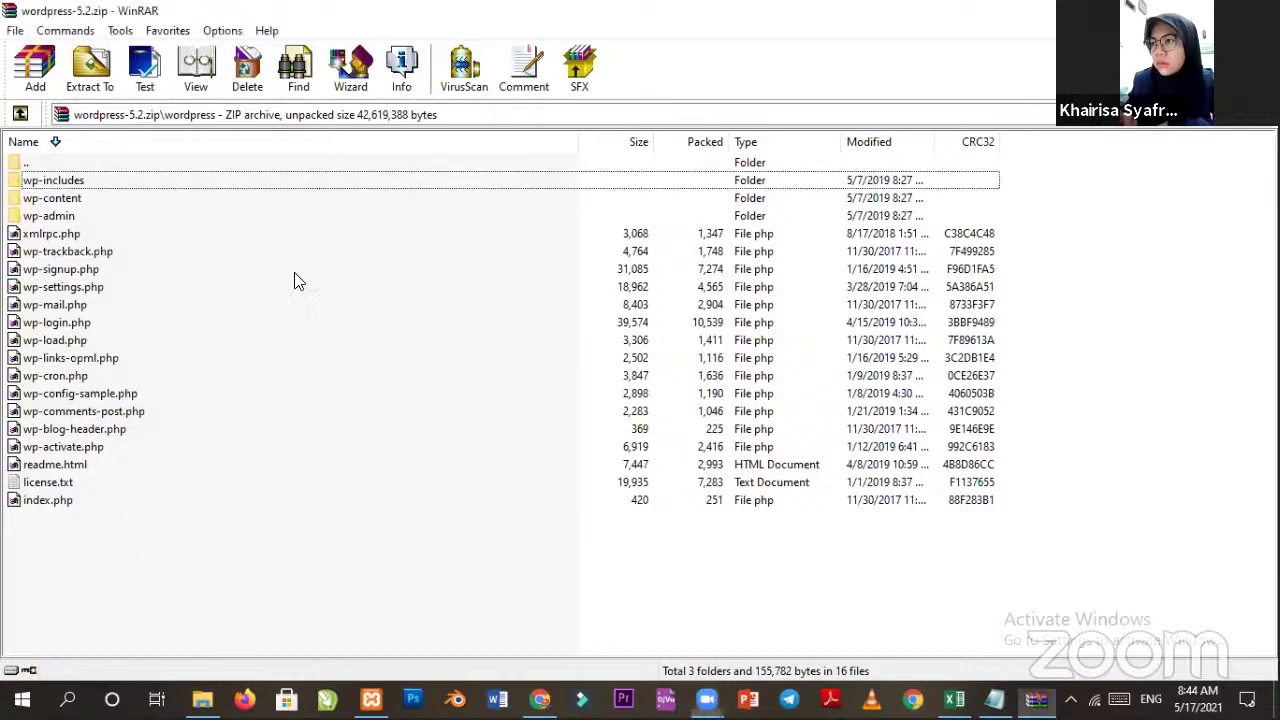
{"action": "key", "text": "ctrl+a"}
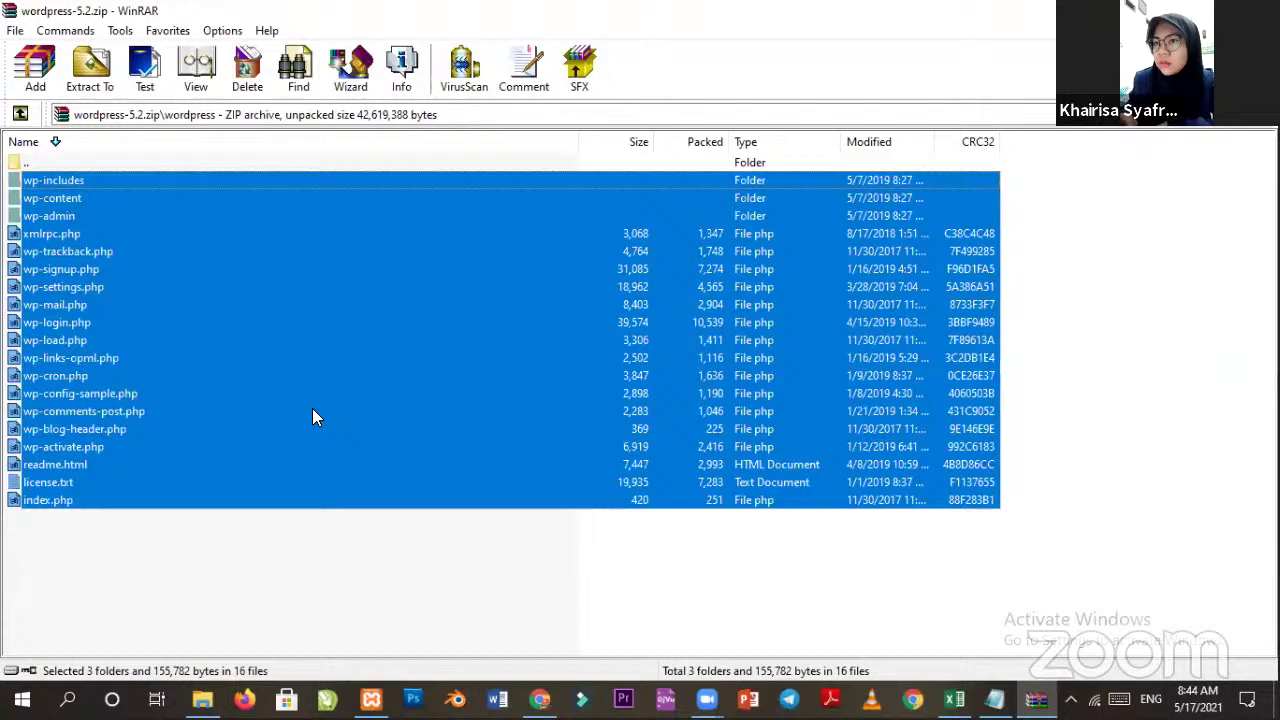
{"action": "key", "text": "KP_Multiply"}
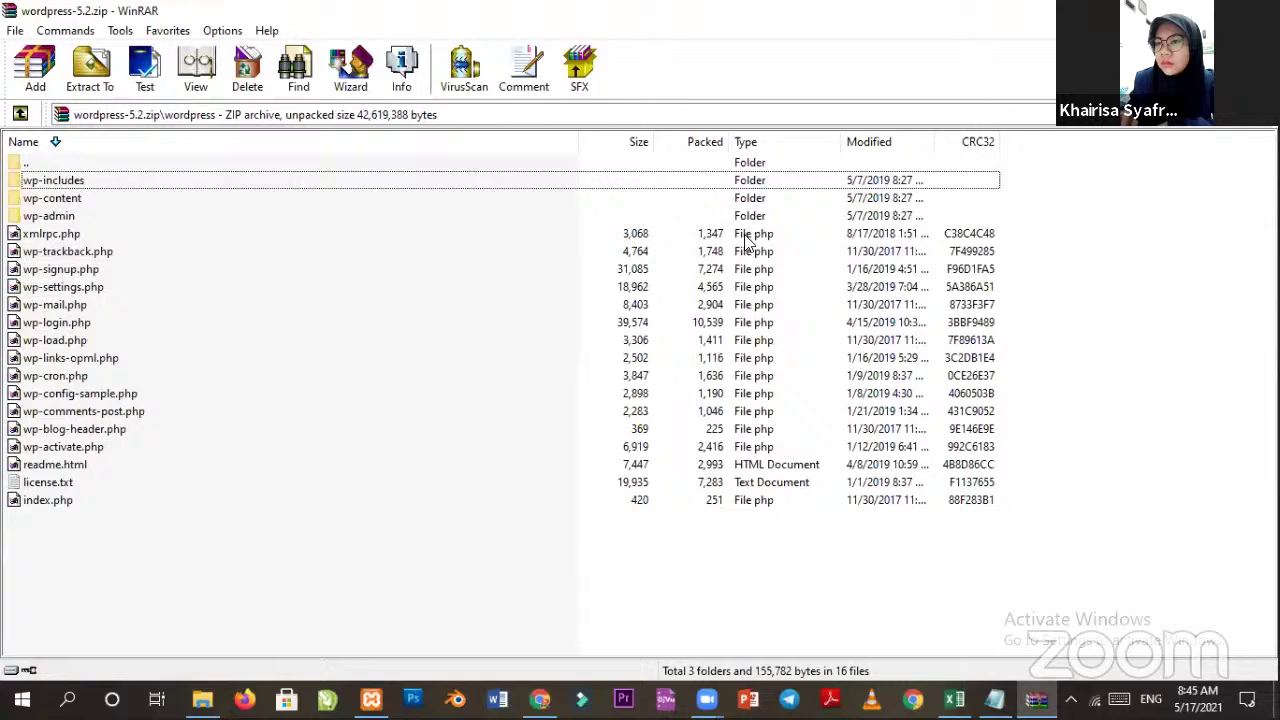
{"action": "key", "text": "alt+F4"}
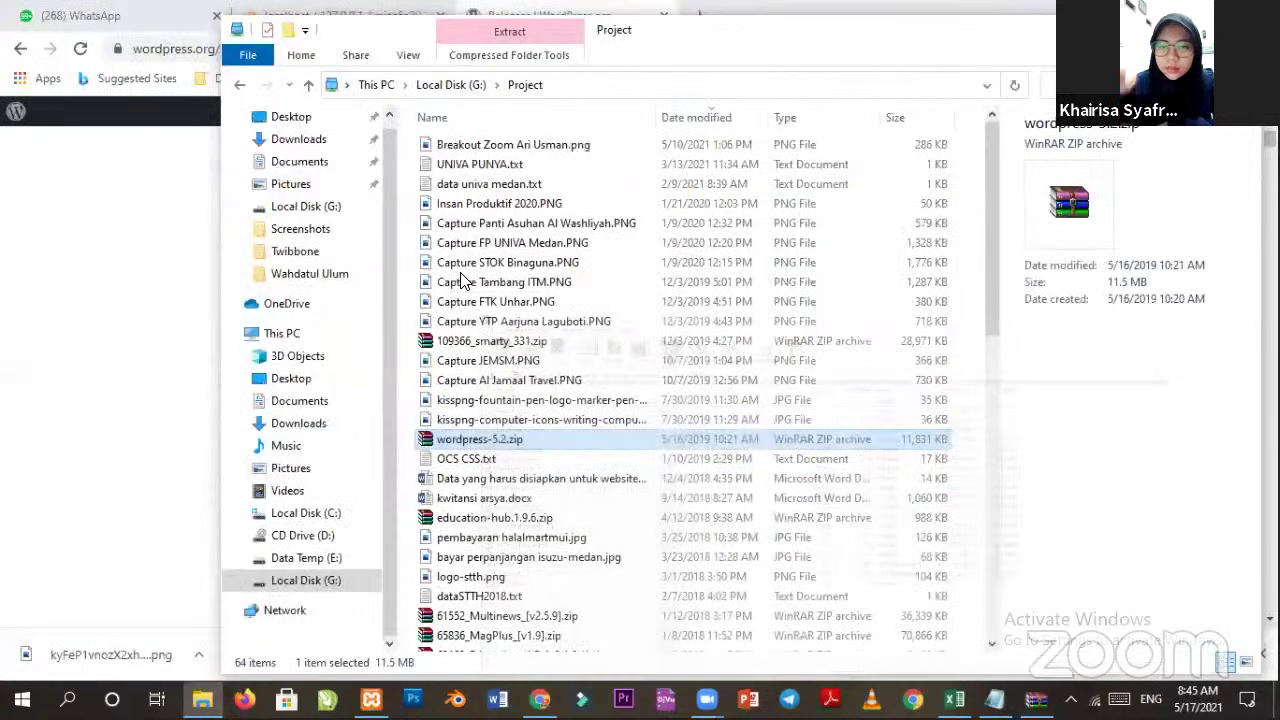
Inspect the 19 WordPress files inside Project\2021\mice6a.com\mice6a.com.
{"action": "key", "text": "alt+Left"}
{"action": "double_click", "coordinate": [467, 243]}
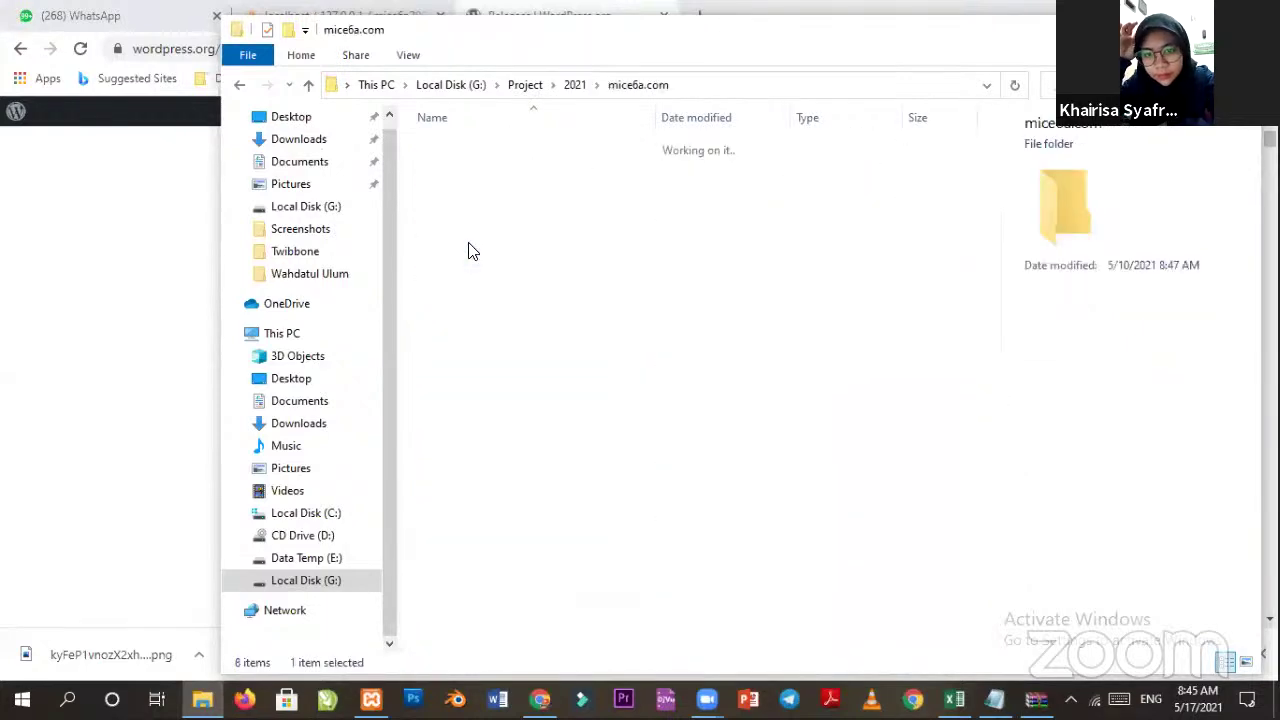
{"action": "double_click", "coordinate": [480, 152]}
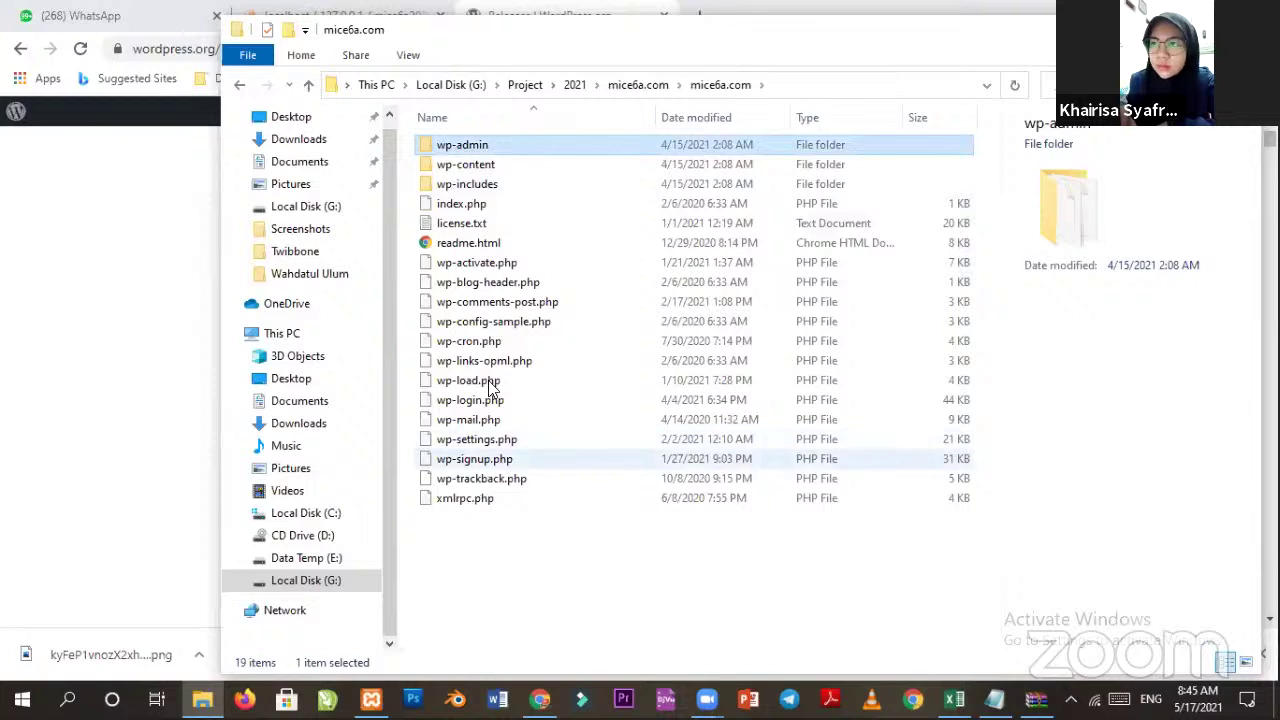
{"action": "key", "text": "ctrl+a"}
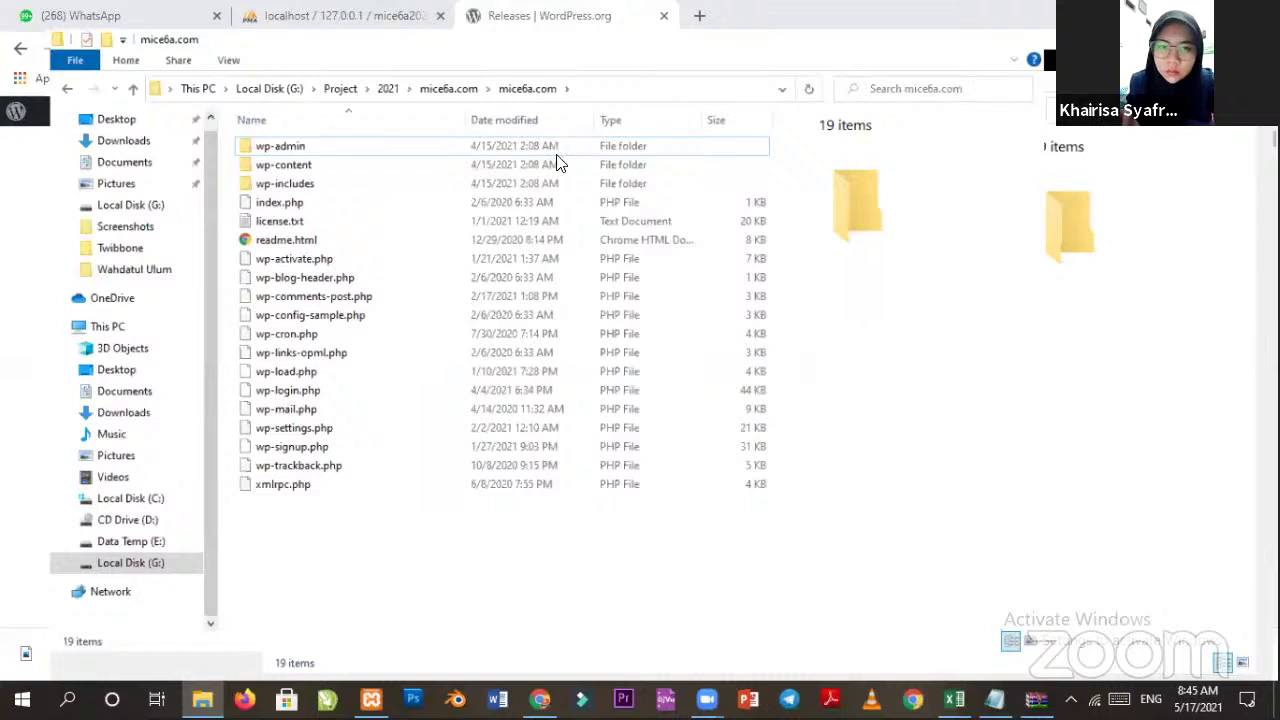
{"action": "left_click_drag", "start_coordinate": [280, 536], "coordinate": [324, 112]}
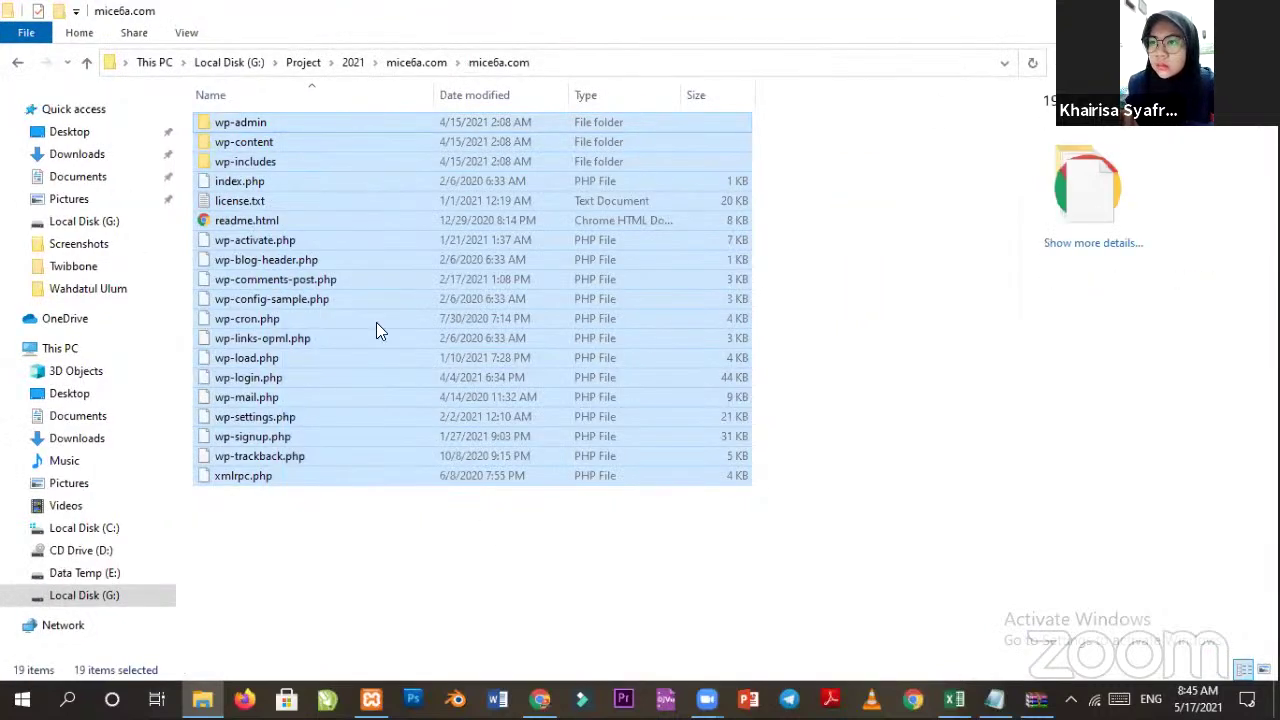
{"action": "left_click_drag", "start_coordinate": [330, 588], "coordinate": [240, 138]}
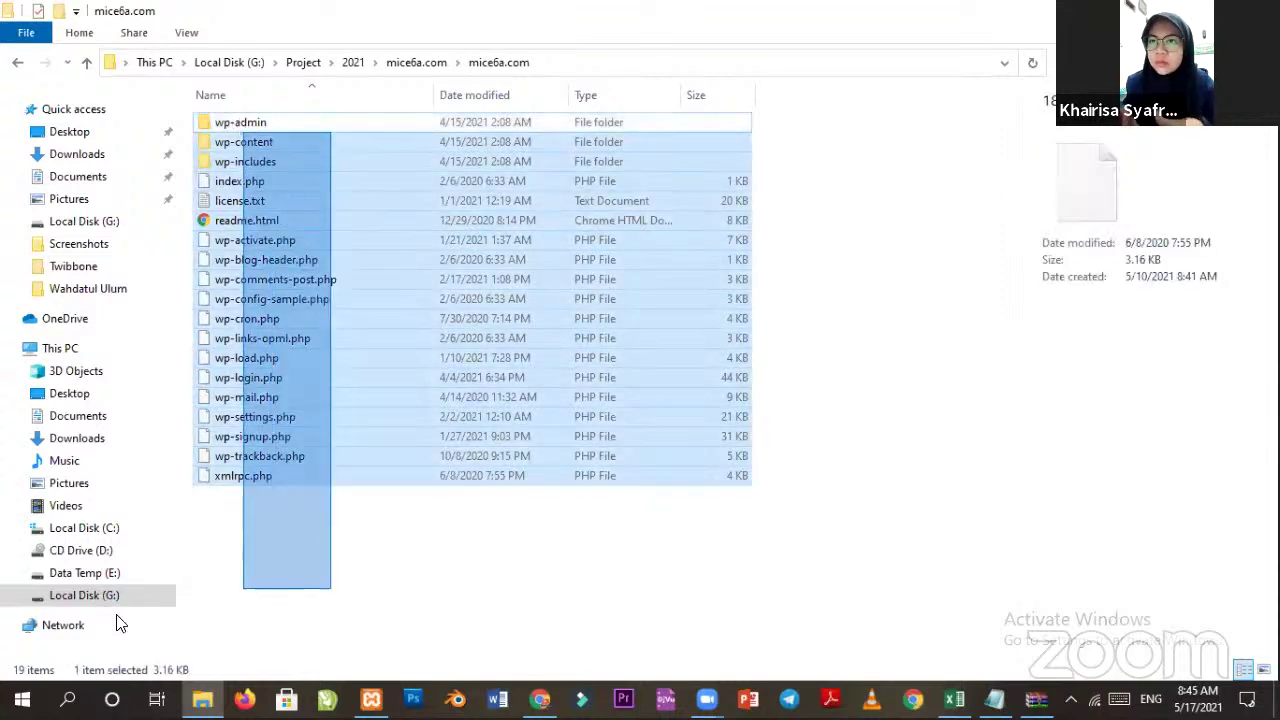
{"action": "left_click", "coordinate": [343, 517]}
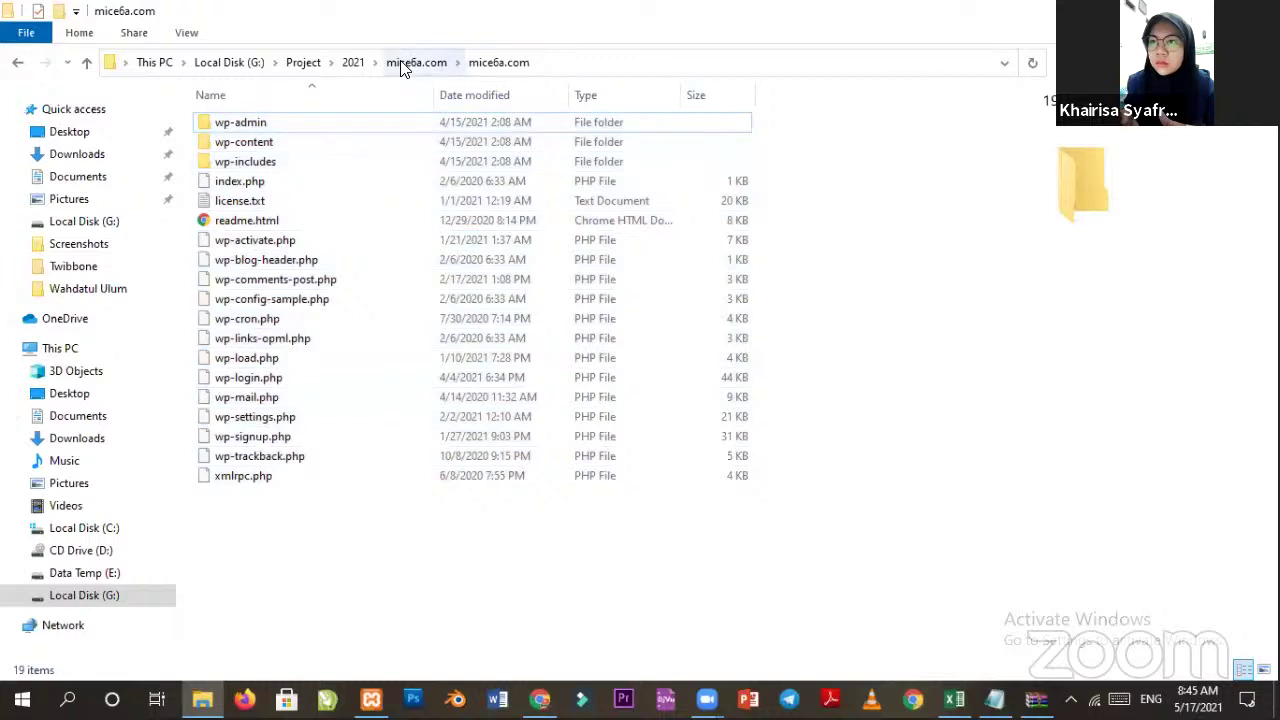
Copy the inner mice6a.com folder from its parent folder and go to Local Disk (C:).
{"action": "left_click", "coordinate": [406, 66]}
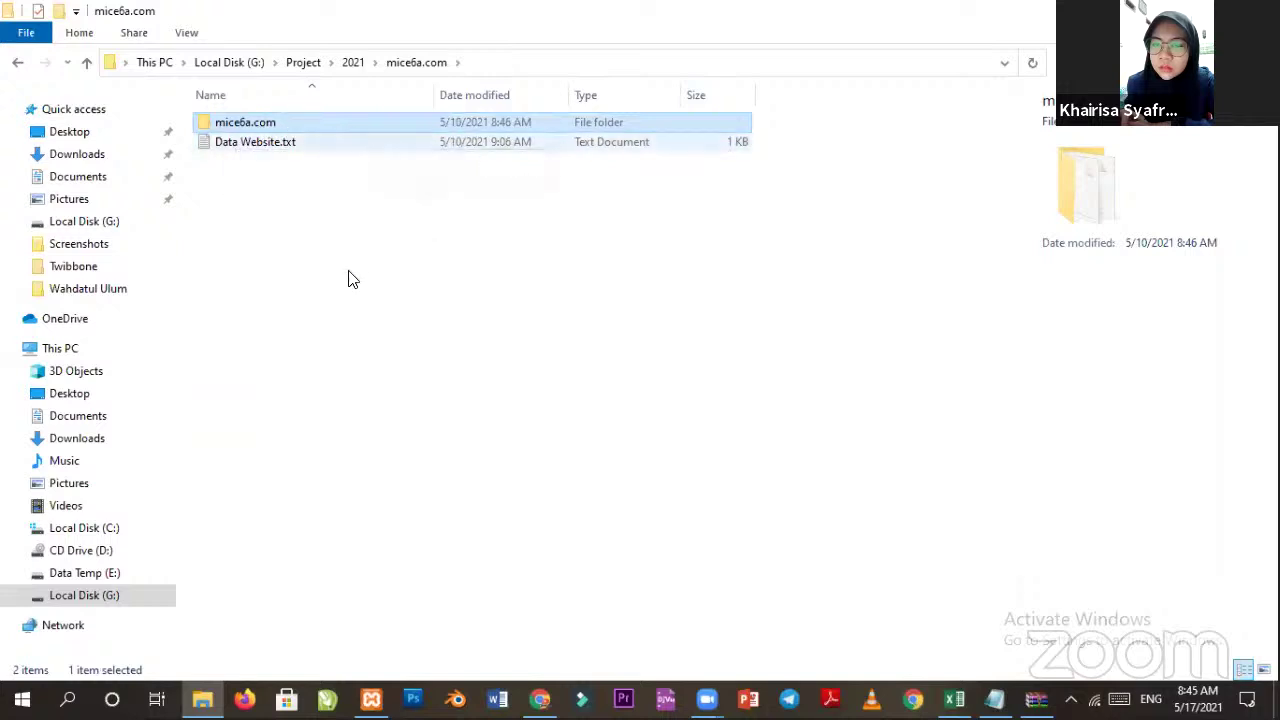
{"action": "left_click", "coordinate": [306, 266]}
{"action": "left_click", "coordinate": [249, 127]}
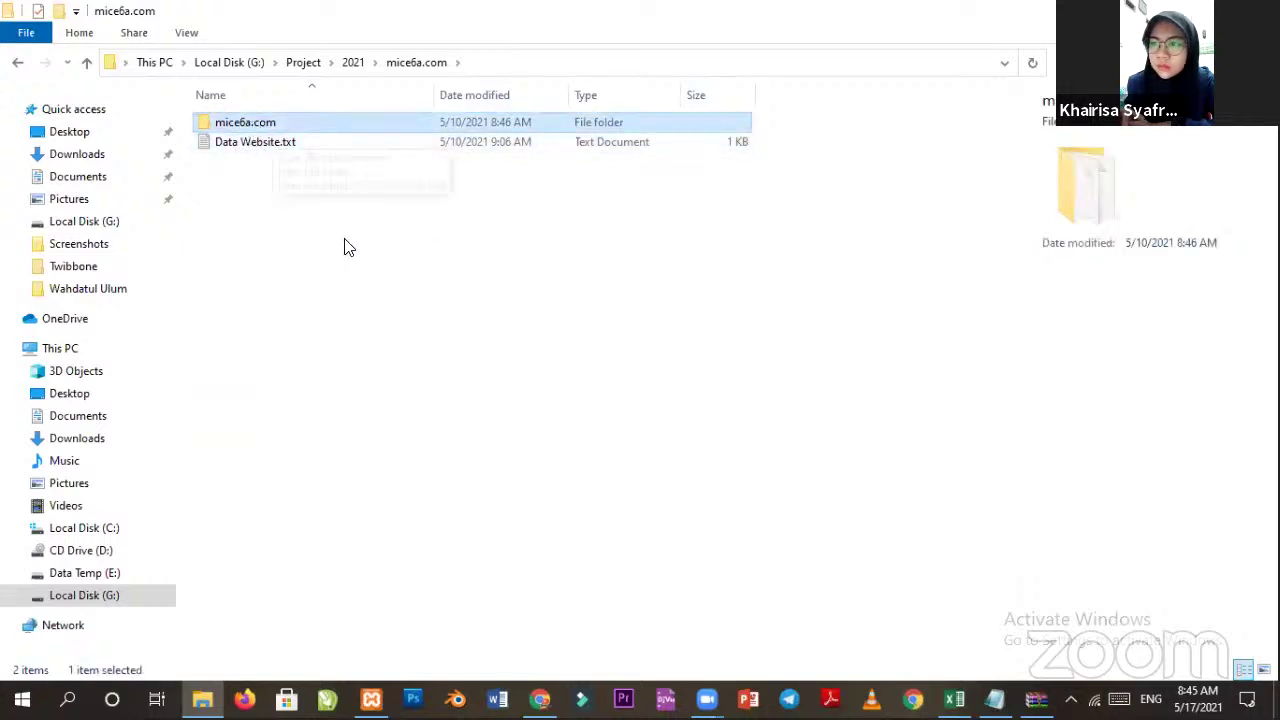
{"action": "left_click", "coordinate": [297, 163]}
{"action": "left_click", "coordinate": [274, 126]}
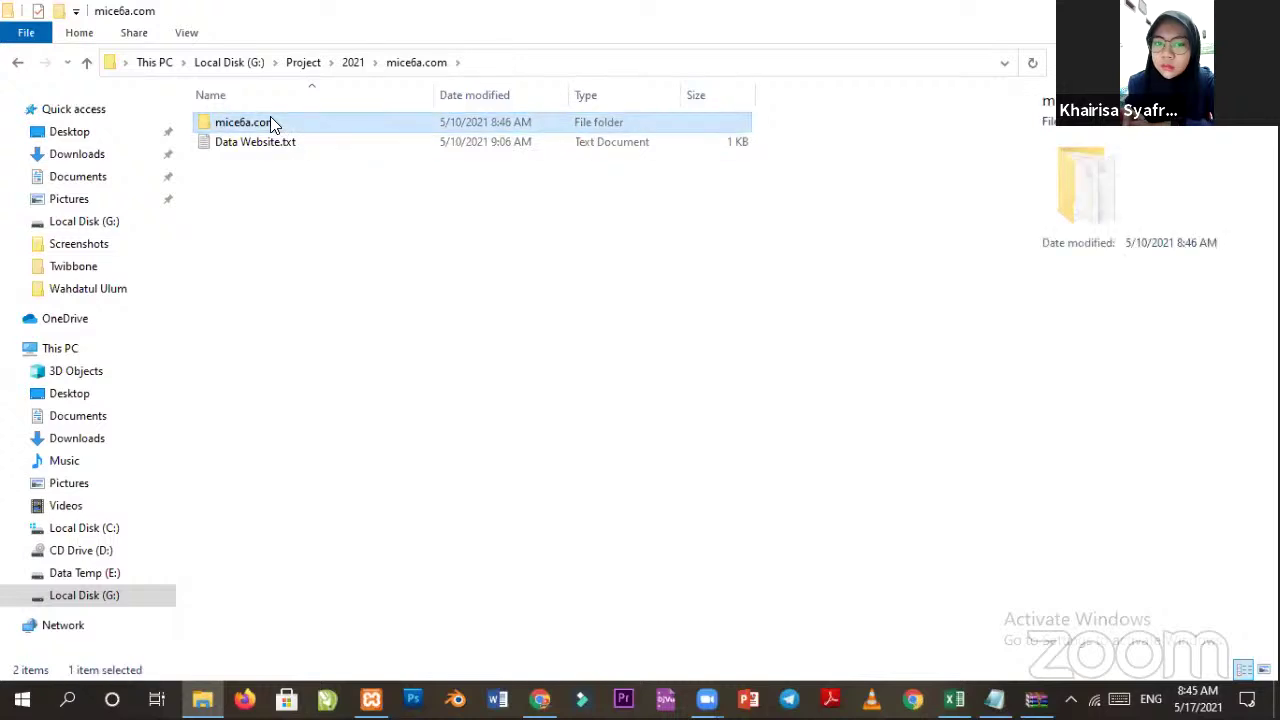
{"action": "left_click", "coordinate": [273, 178]}
{"action": "left_click", "coordinate": [264, 122]}
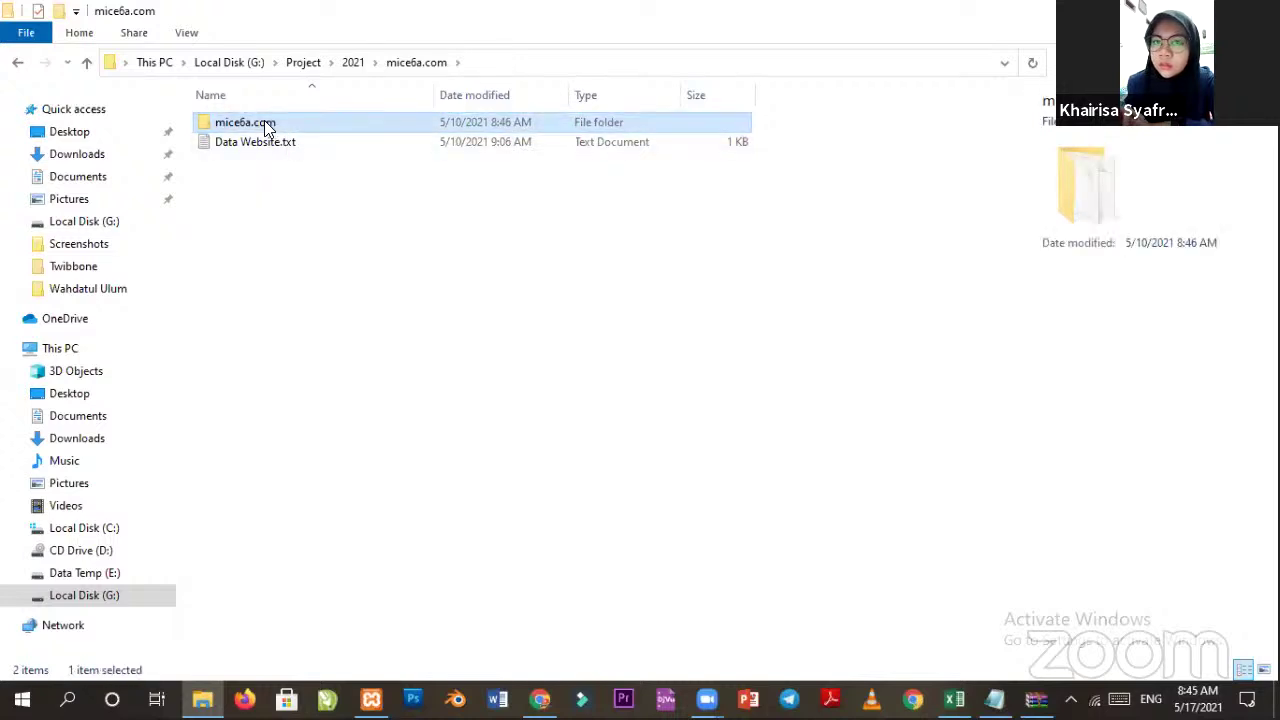
{"action": "left_click", "coordinate": [246, 220]}
{"action": "left_click", "coordinate": [249, 126]}
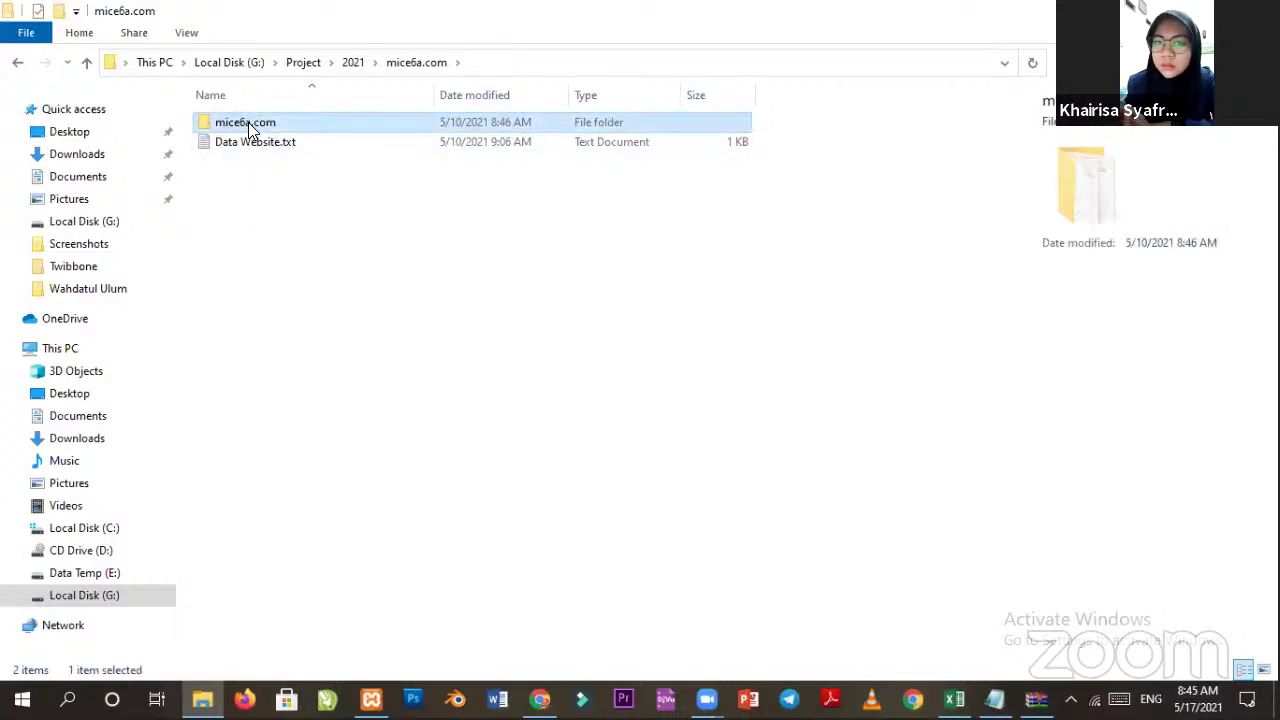
{"action": "key", "text": "Menu"}
{"action": "left_click", "coordinate": [312, 569]}
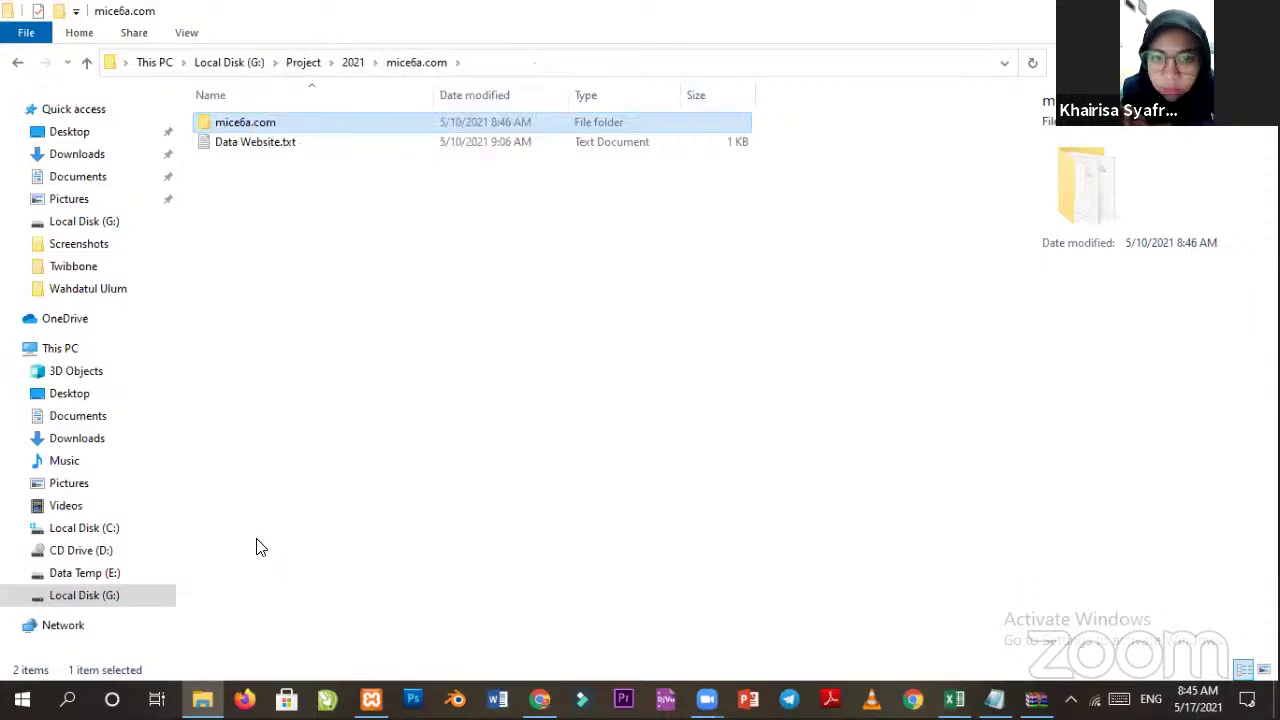
{"action": "left_click", "coordinate": [110, 534]}
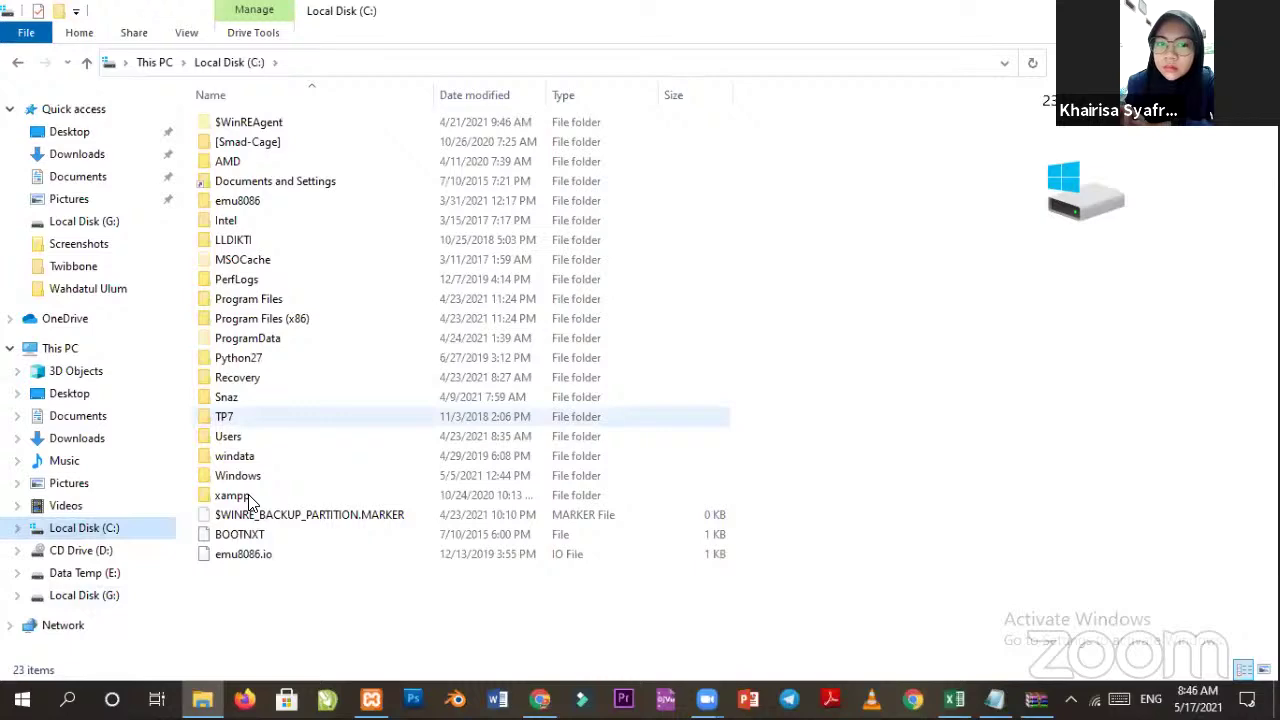
Paste mice6a.com into C:\xampp\htdocs via TeraCopy and select the new folder.
{"action": "double_click", "coordinate": [235, 497]}
{"action": "double_click", "coordinate": [232, 221]}
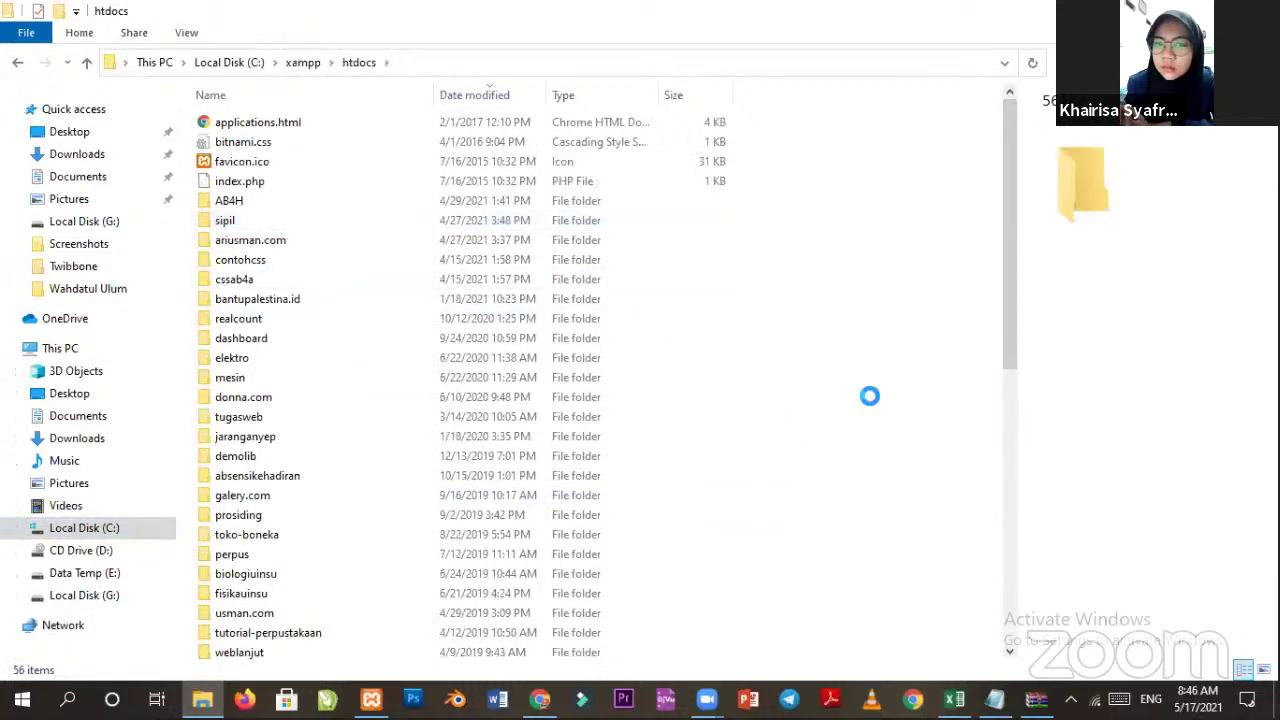
{"action": "right_click", "coordinate": [869, 396]}
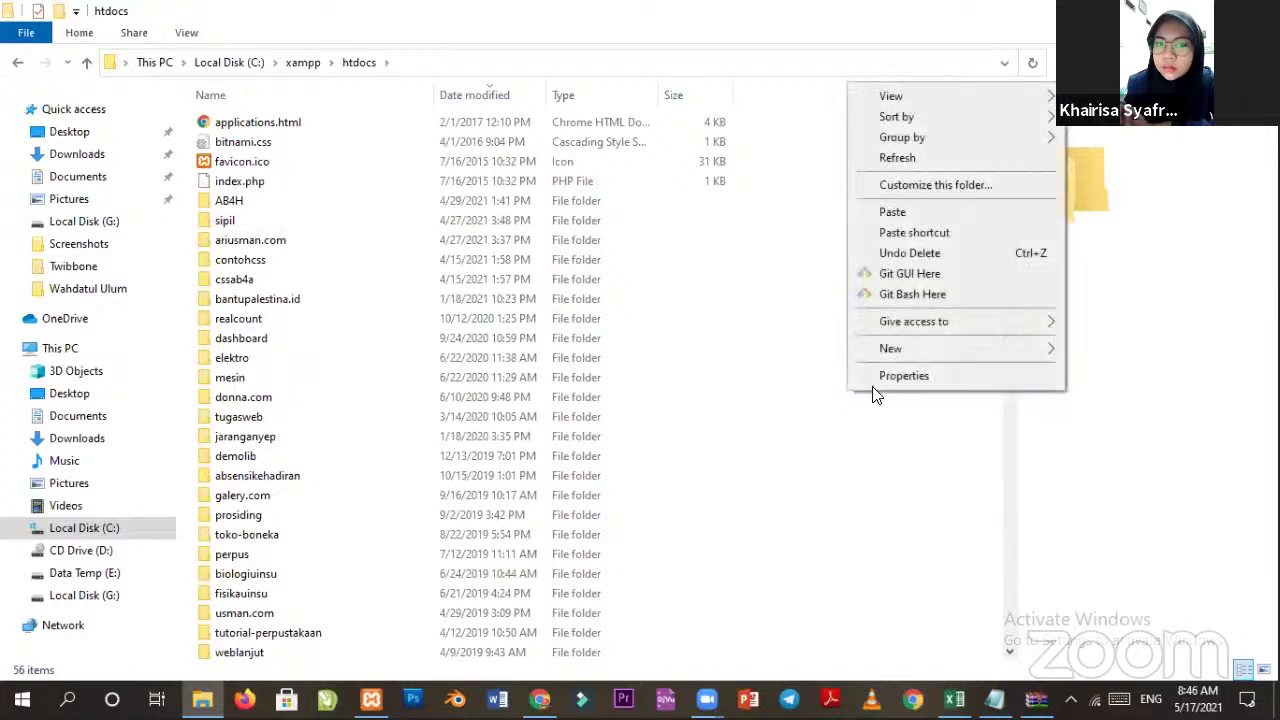
{"action": "left_click", "coordinate": [904, 212]}
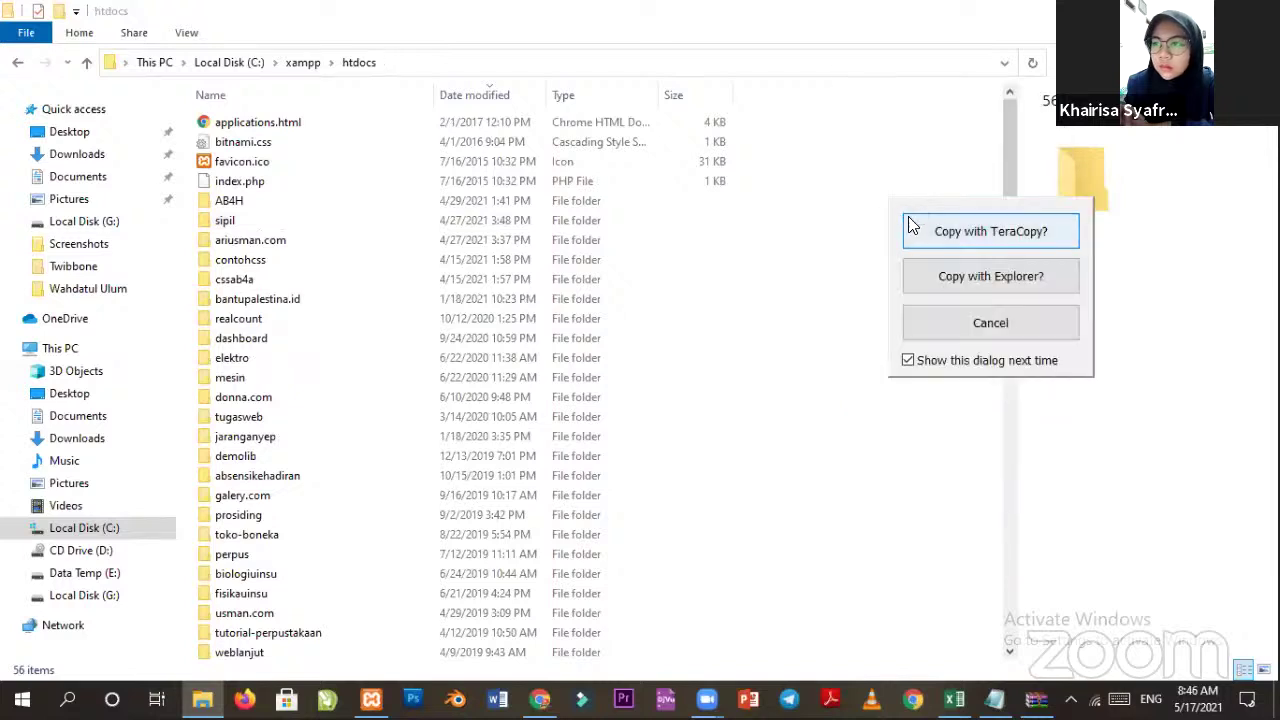
{"action": "left_click", "coordinate": [929, 233]}
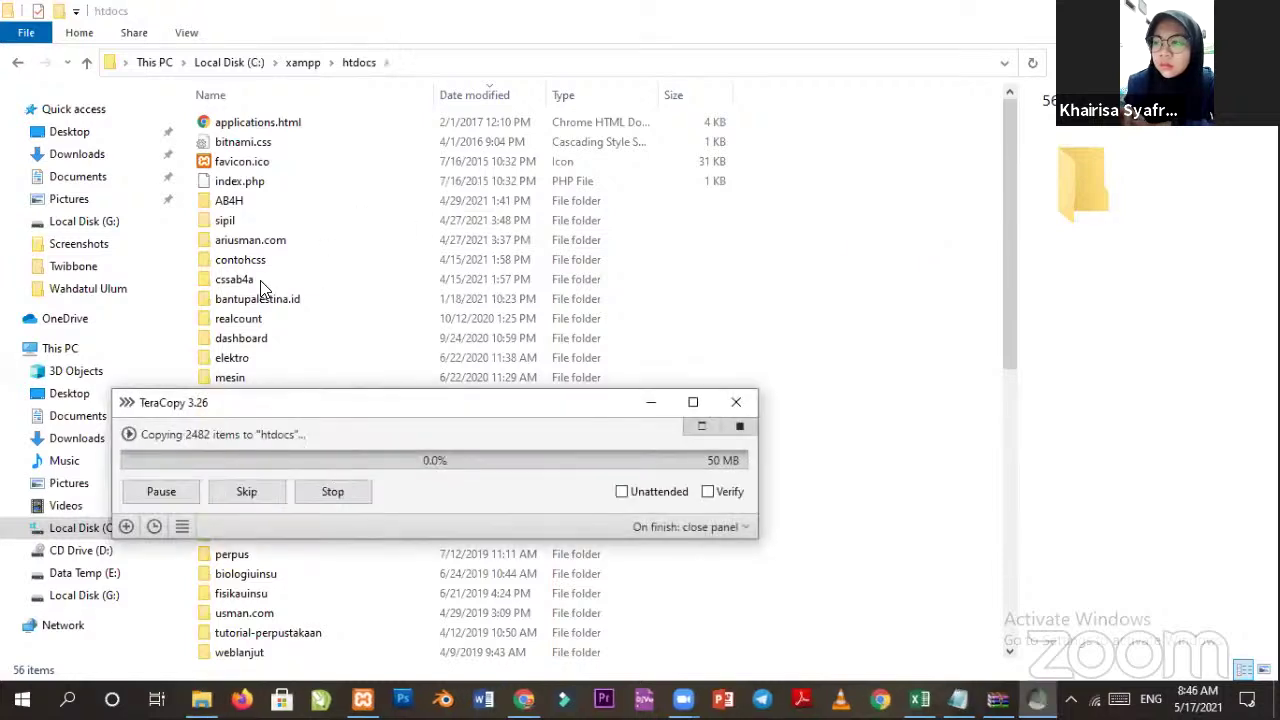
{"action": "left_click", "coordinate": [277, 200]}
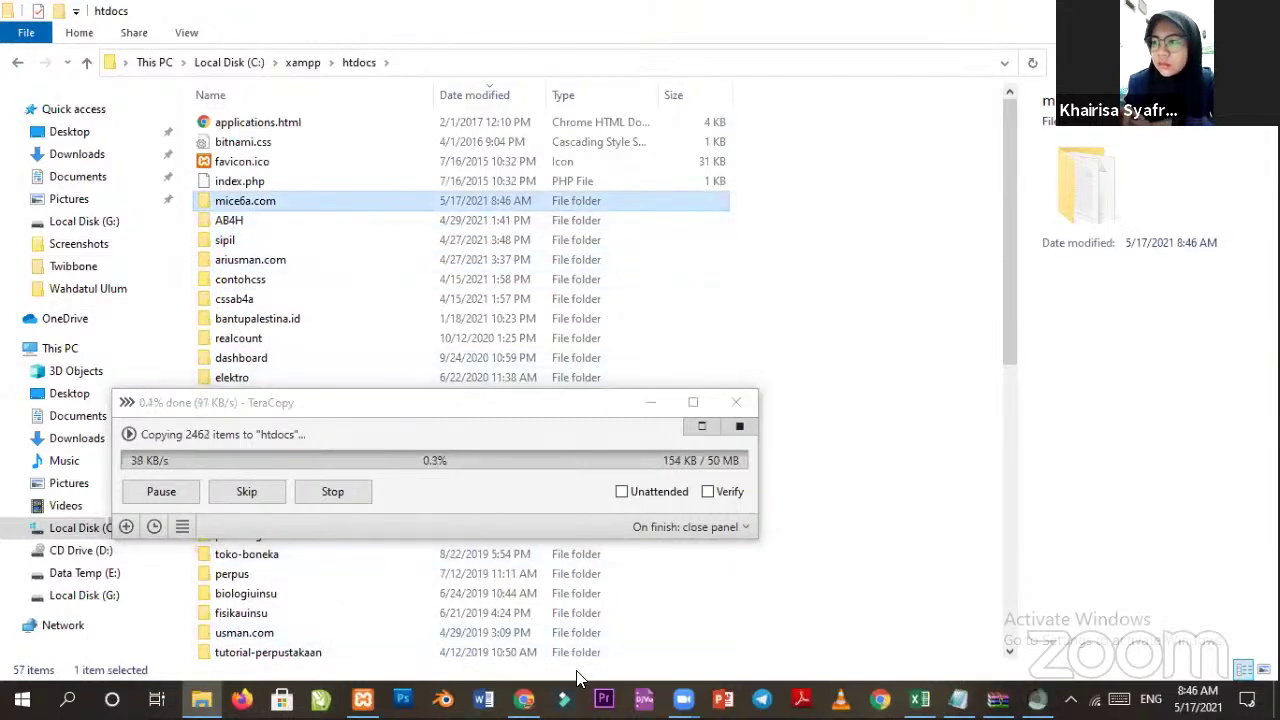
{"action": "mouse_move", "coordinate": [526, 697]}
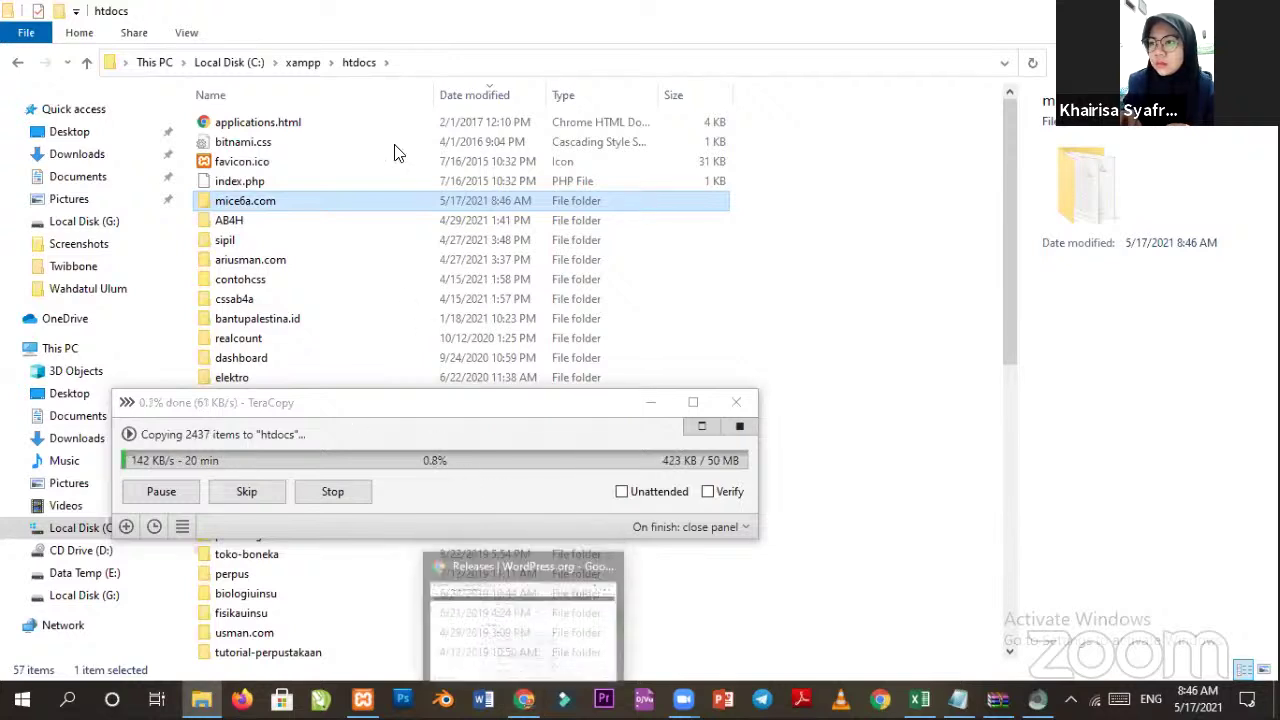
Load localhost/mice6a.com in Chrome.
{"action": "key", "text": "alt+Tab"}
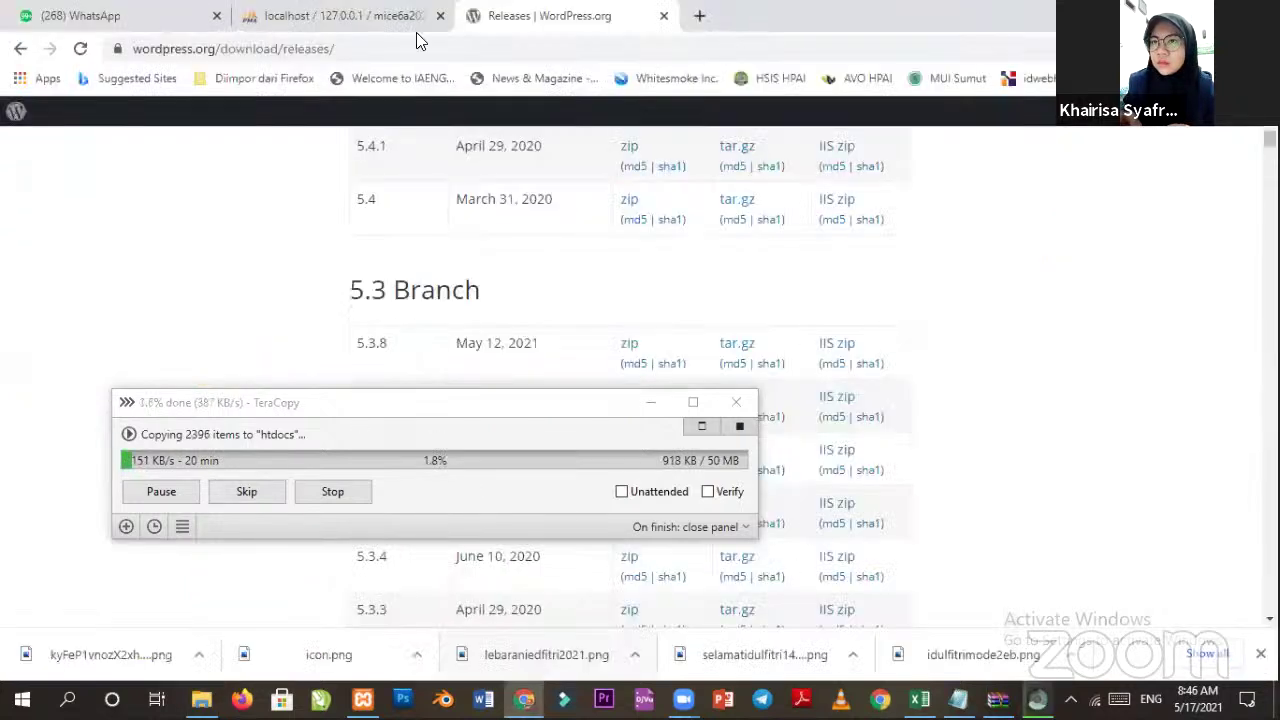
{"action": "left_click", "coordinate": [377, 48]}
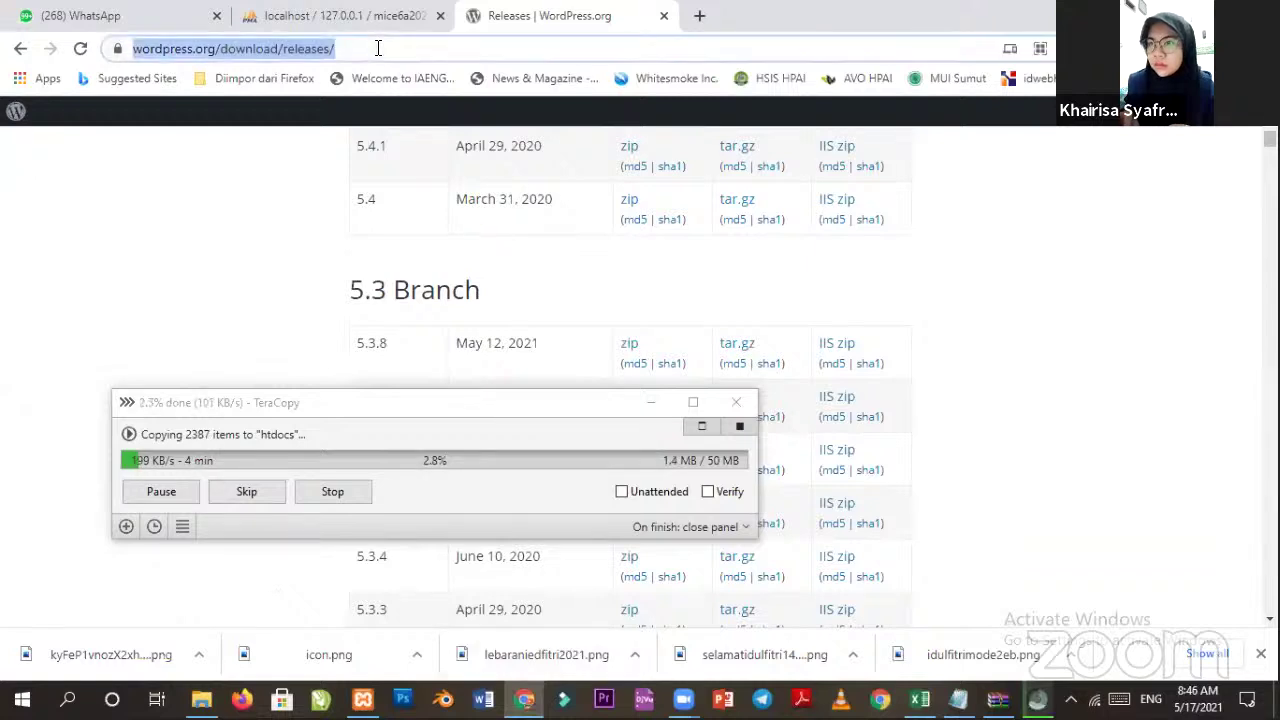
{"action": "type", "text": "l"}
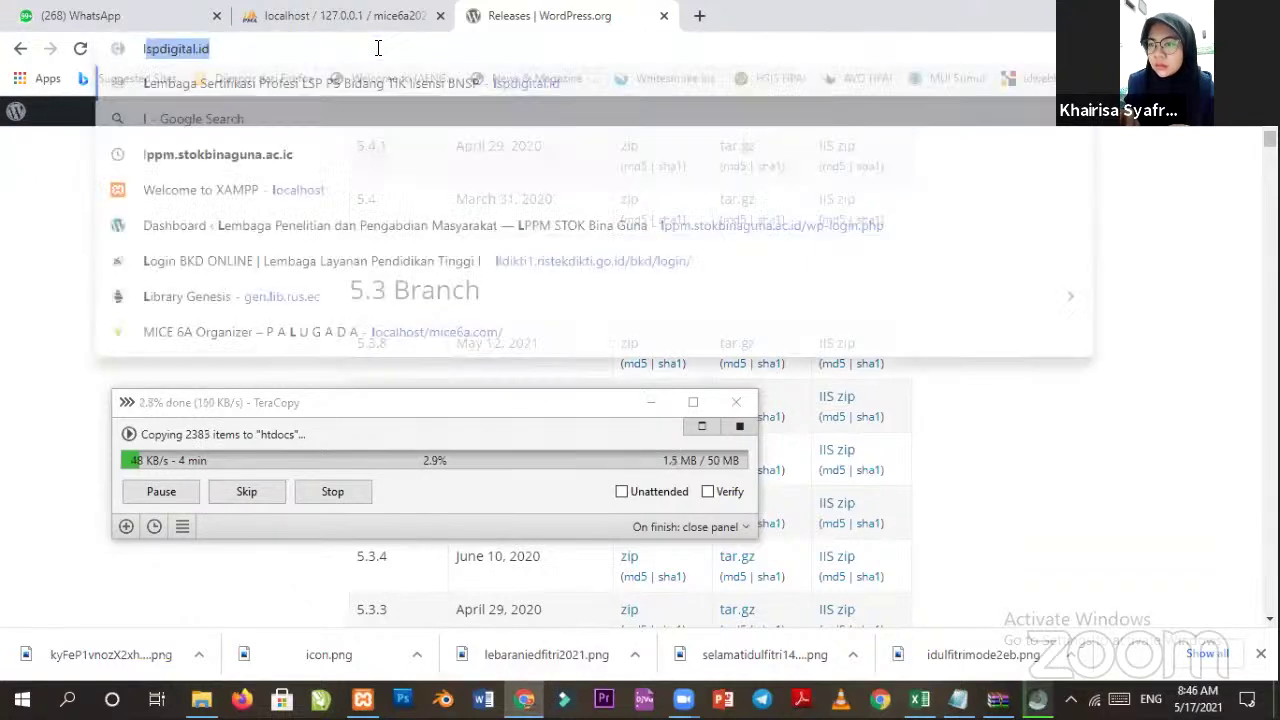
{"action": "type", "text": "ocalhost"}
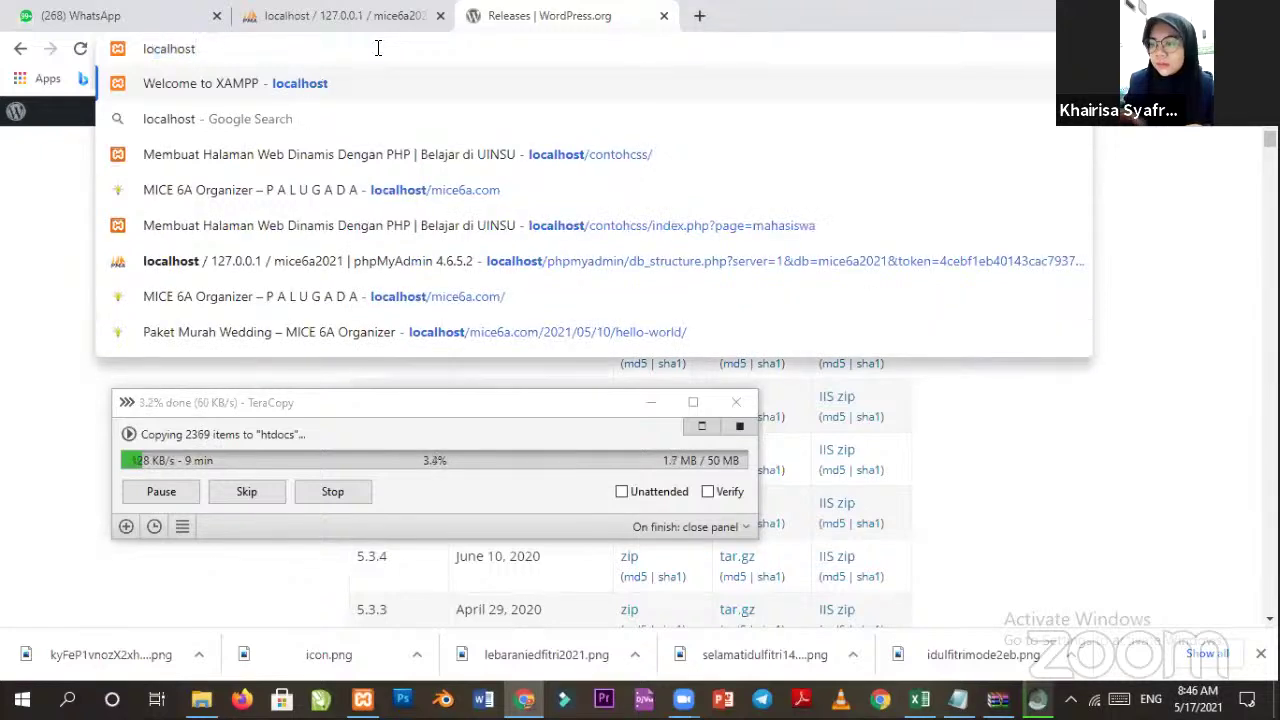
{"action": "type", "text": "/mi"}
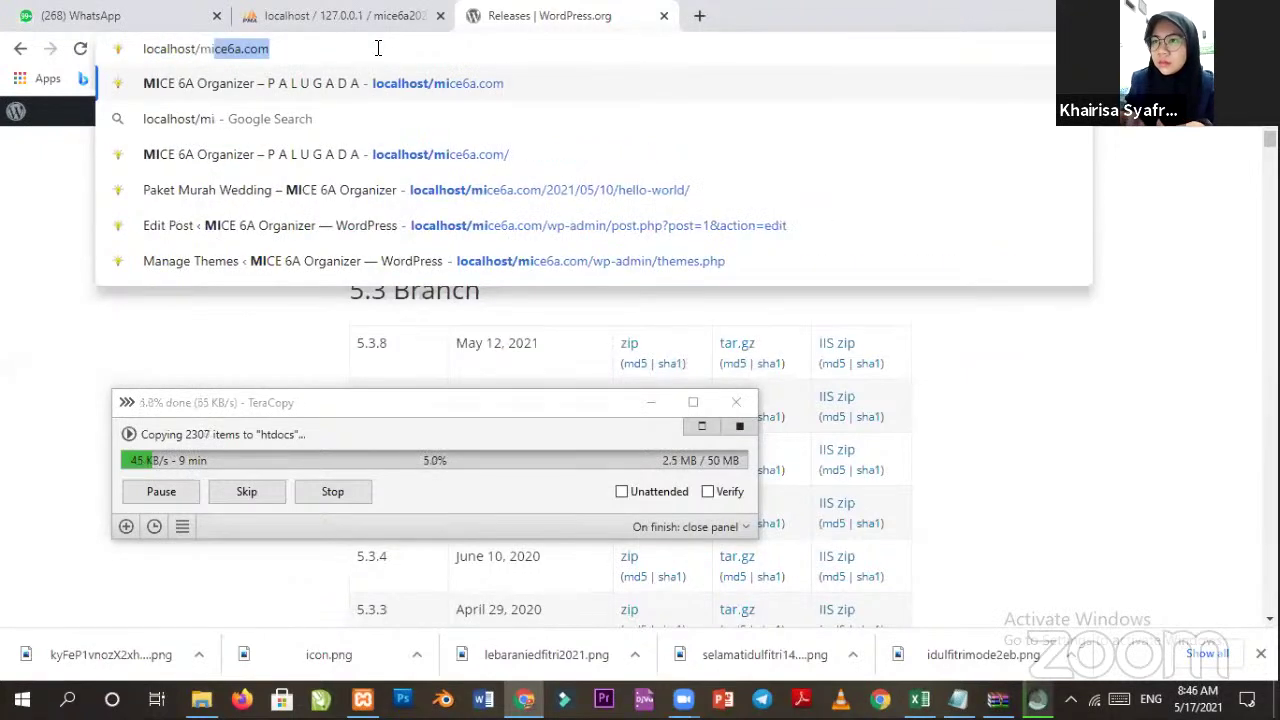
{"action": "key", "text": "Right"}
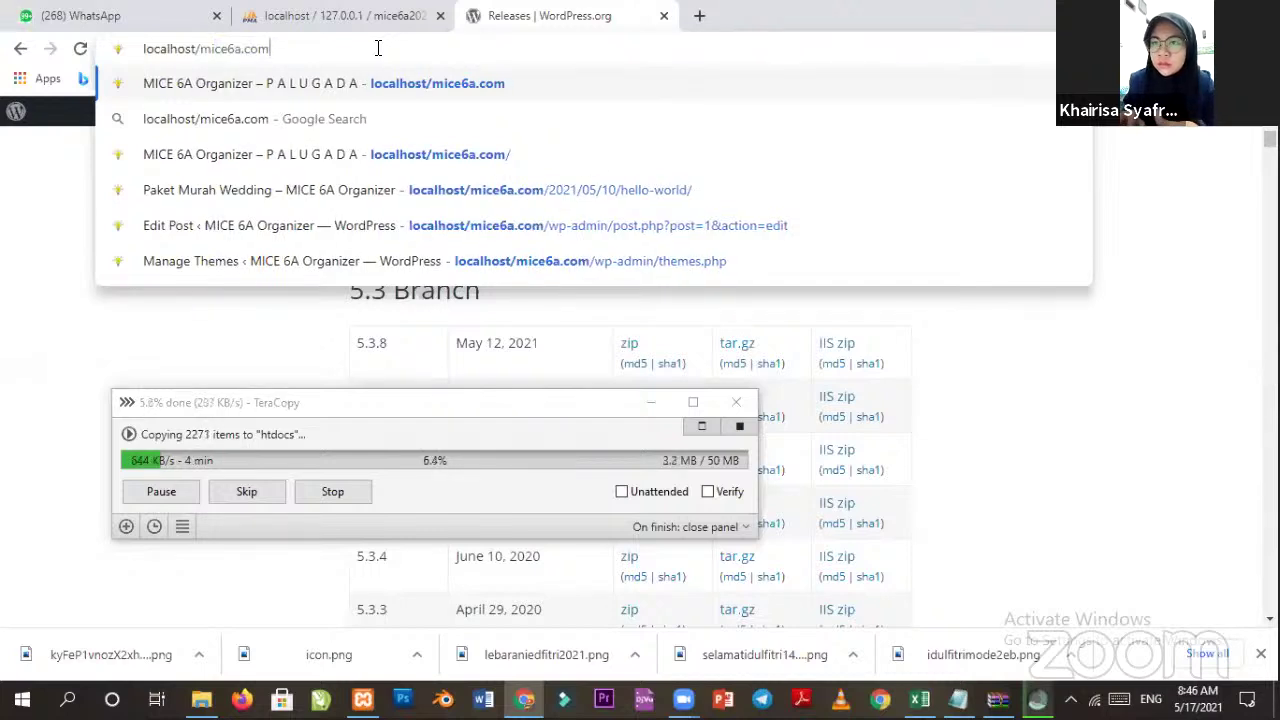
{"action": "key", "text": "Return"}
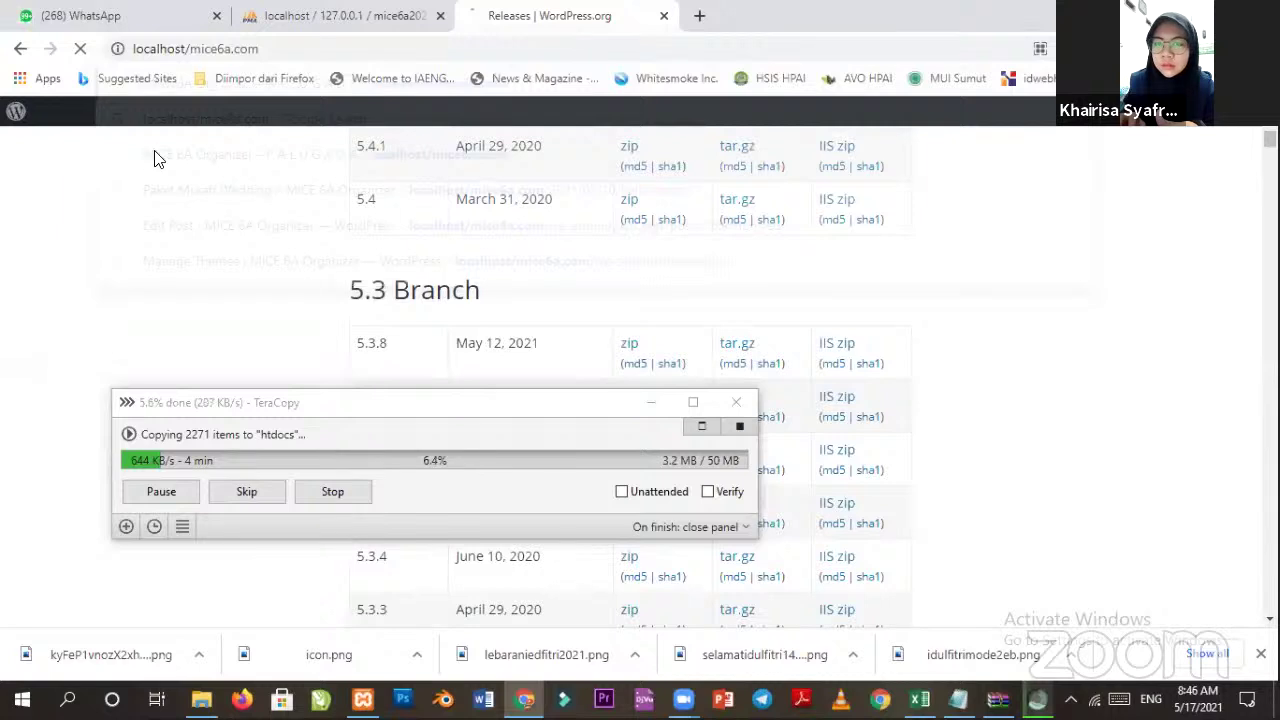
Read the missing wp-blog-header.php error, then open the copied mice6a.com folder in htdocs.
{"action": "left_click_drag", "start_coordinate": [188, 129], "coordinate": [296, 124]}
{"action": "left_click_drag", "start_coordinate": [437, 127], "coordinate": [567, 128]}
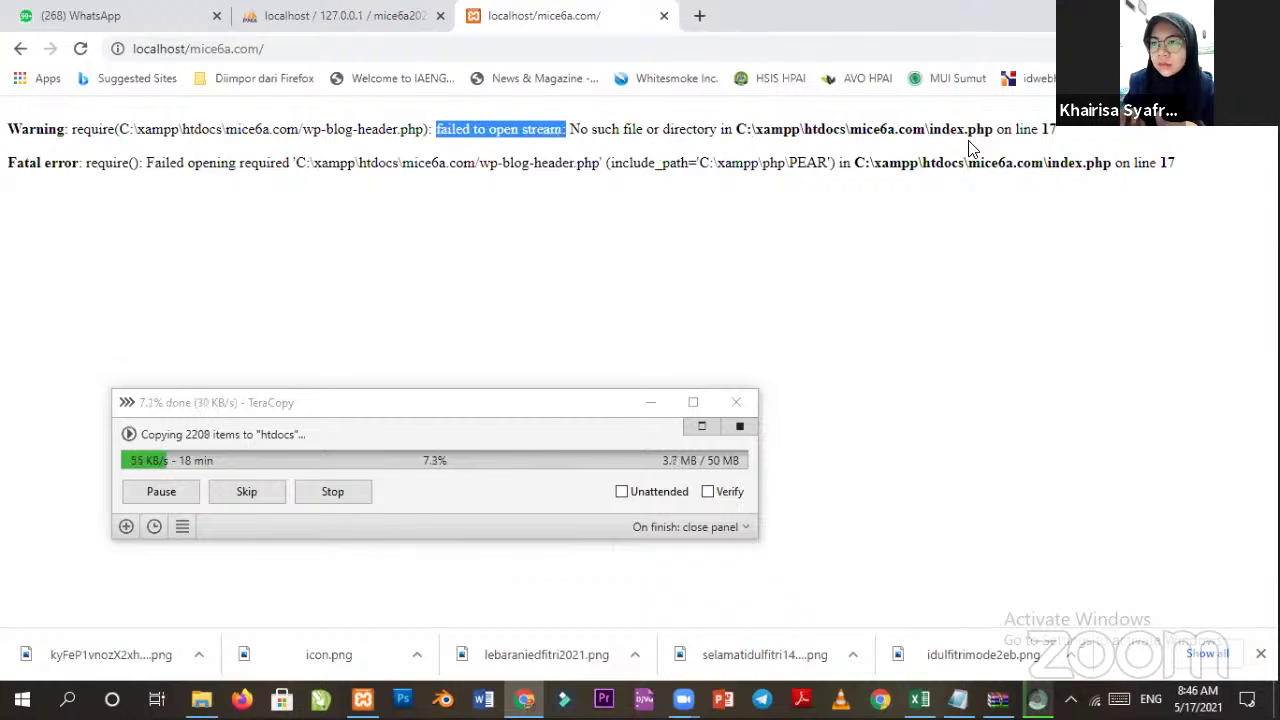
{"action": "left_click", "coordinate": [1043, 127]}
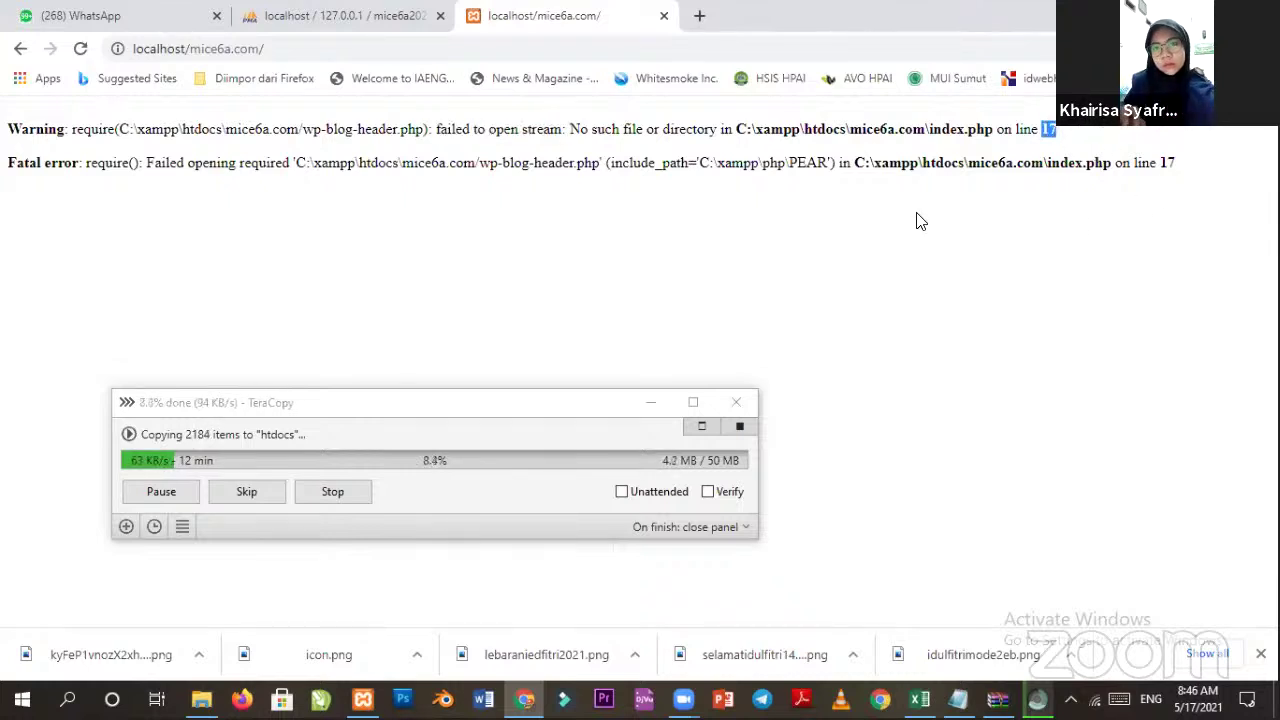
{"action": "double_click", "coordinate": [489, 163]}
{"action": "left_click_drag", "start_coordinate": [523, 163], "coordinate": [607, 161]}
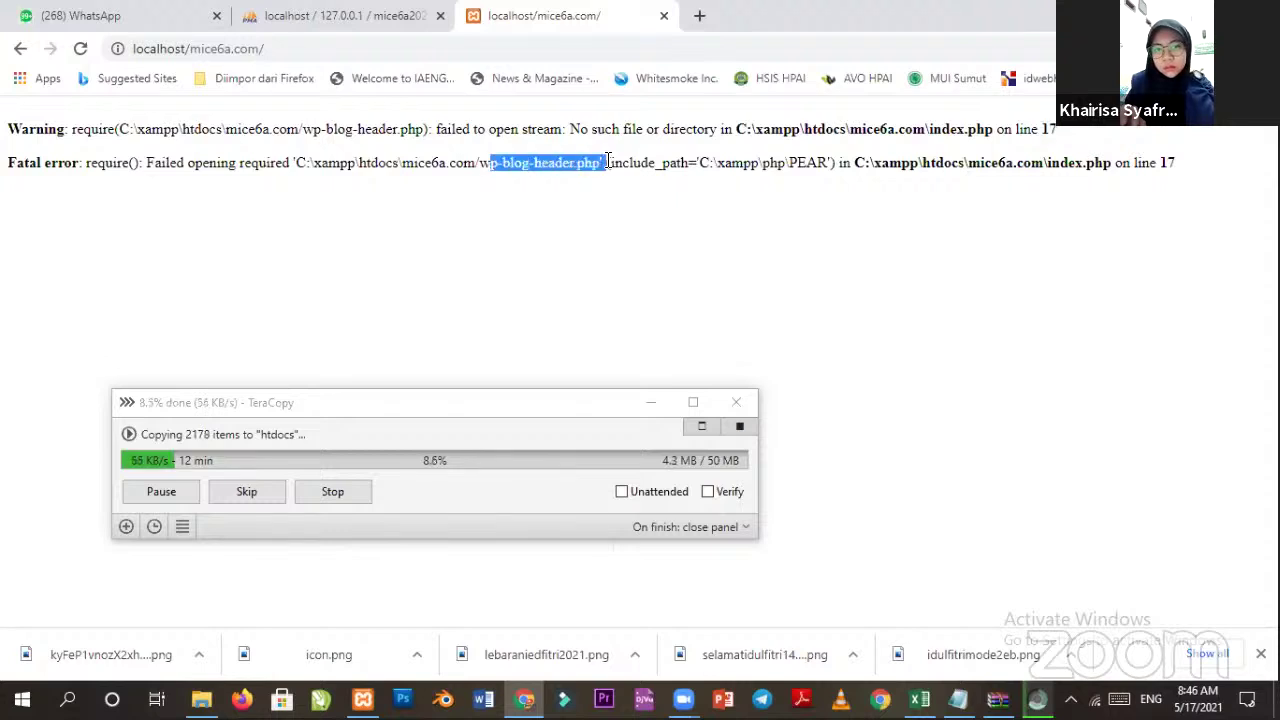
{"action": "left_click", "coordinate": [610, 207]}
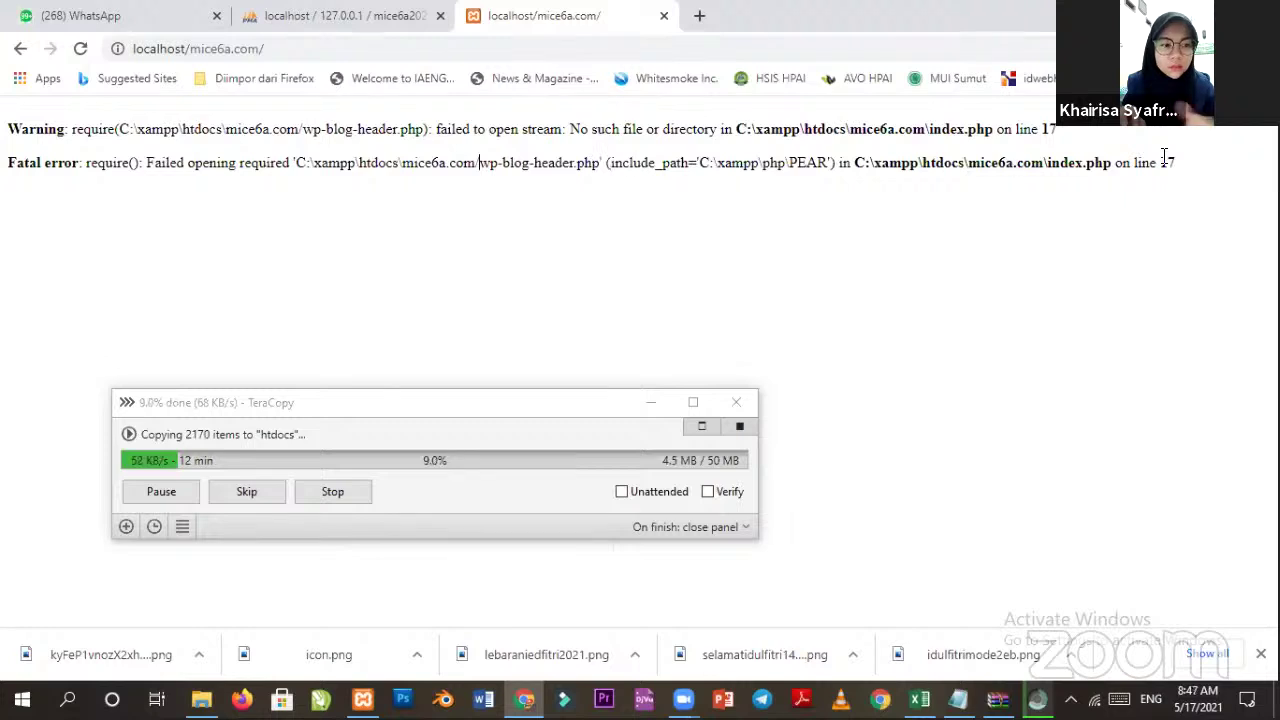
{"action": "key", "text": "shift+Right"}
{"action": "key", "text": "shift+Right"}
{"action": "key", "text": "shift+Right"}
{"action": "key", "text": "shift+Right"}
{"action": "key", "text": "shift+Right"}
{"action": "key", "text": "shift+Right"}
{"action": "key", "text": "shift+Right"}
{"action": "key", "text": "shift+Right"}
{"action": "key", "text": "shift+Right"}
{"action": "key", "text": "shift+Right"}
{"action": "key", "text": "shift+Right"}
{"action": "key", "text": "shift+Right"}
{"action": "key", "text": "shift+Right"}
{"action": "key", "text": "shift+Right"}
{"action": "key", "text": "shift+Right"}
{"action": "key", "text": "shift+Right"}
{"action": "key", "text": "shift+Right"}
{"action": "key", "text": "shift+Right"}
{"action": "key", "text": "shift+Right"}
{"action": "left_click", "coordinate": [248, 545]}
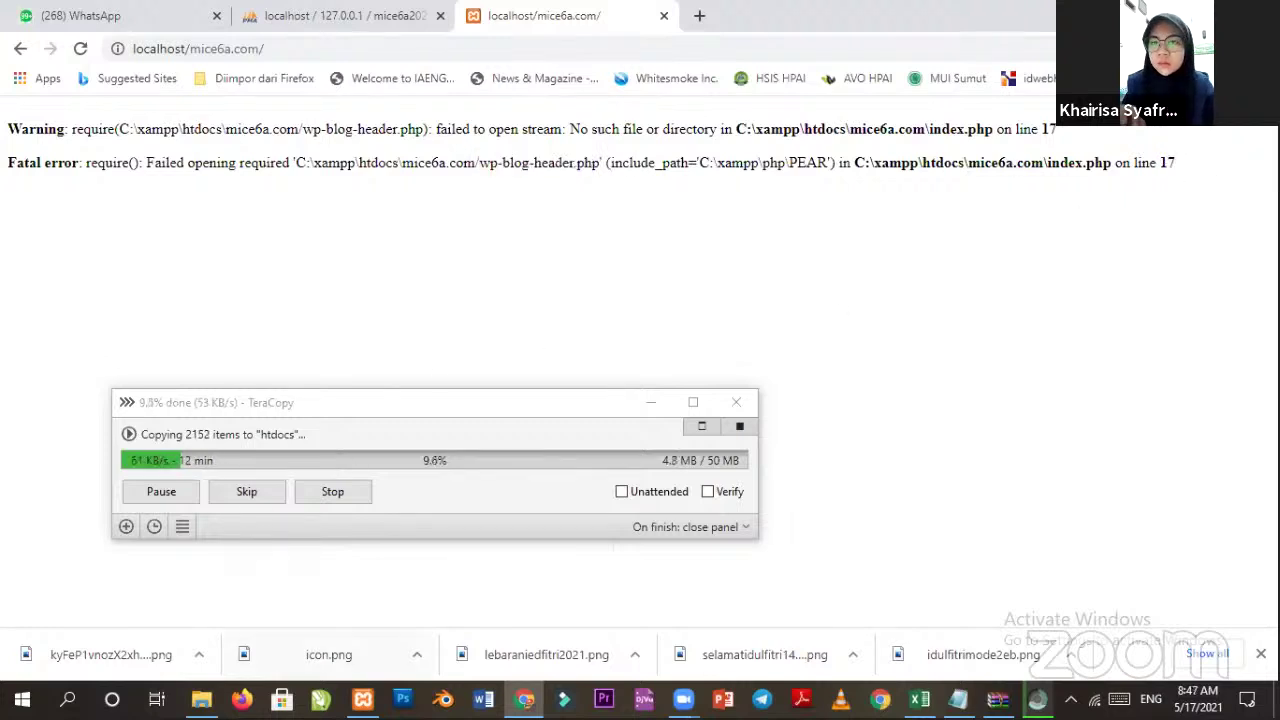
{"action": "key", "text": "alt+Tab"}
{"action": "double_click", "coordinate": [251, 200]}
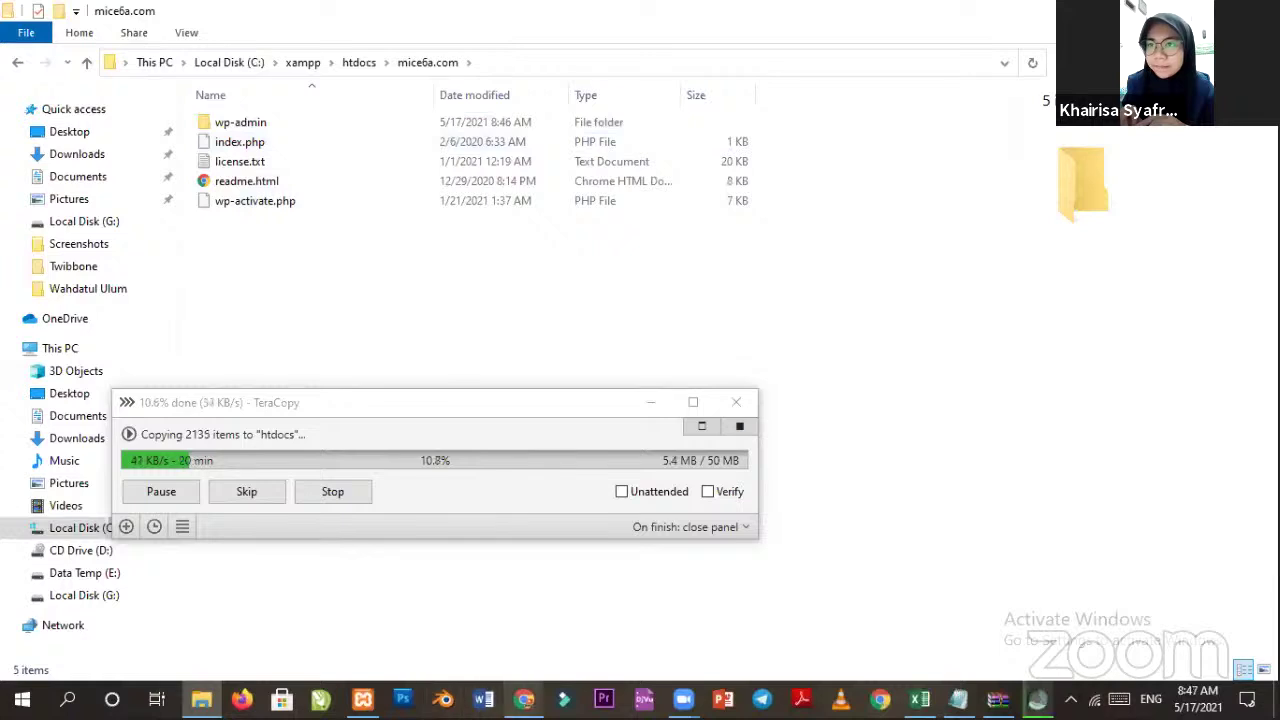
Open index.php from C:\xampp\htdocs\mice6a.com with Edit with Notepad++.
{"action": "key", "text": "alt+Tab"}
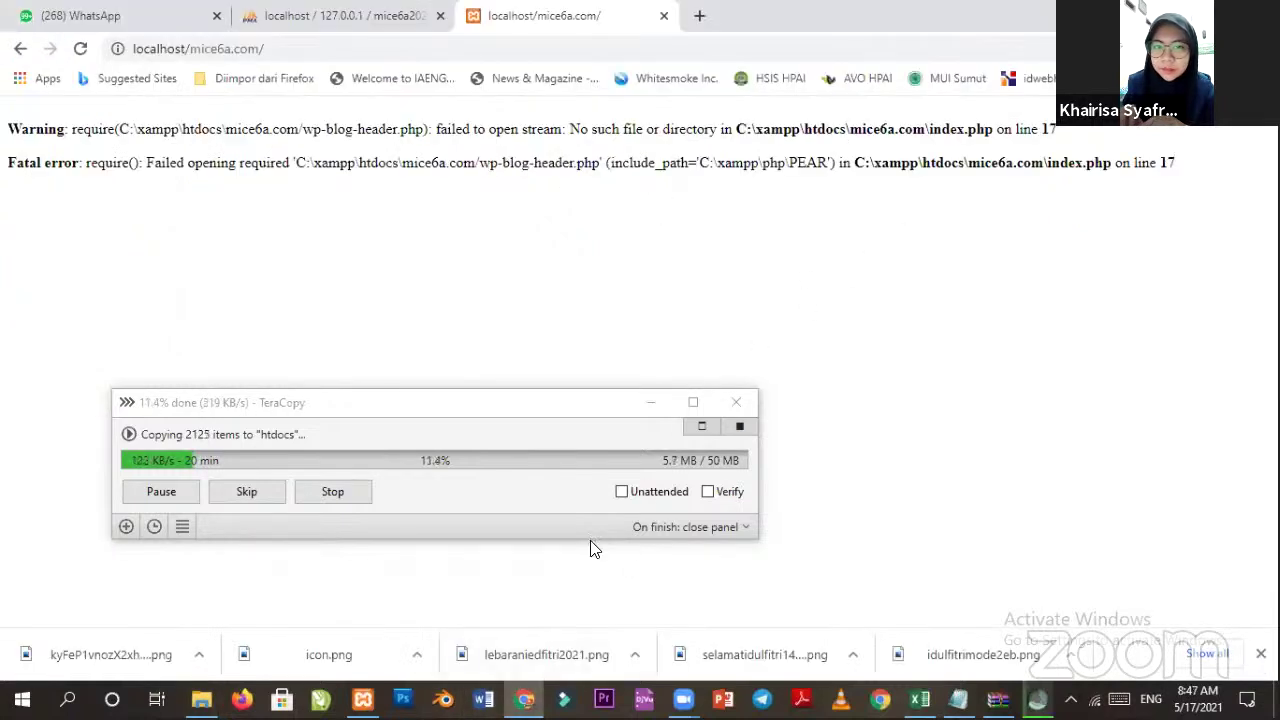
{"action": "key", "text": "alt+Tab"}
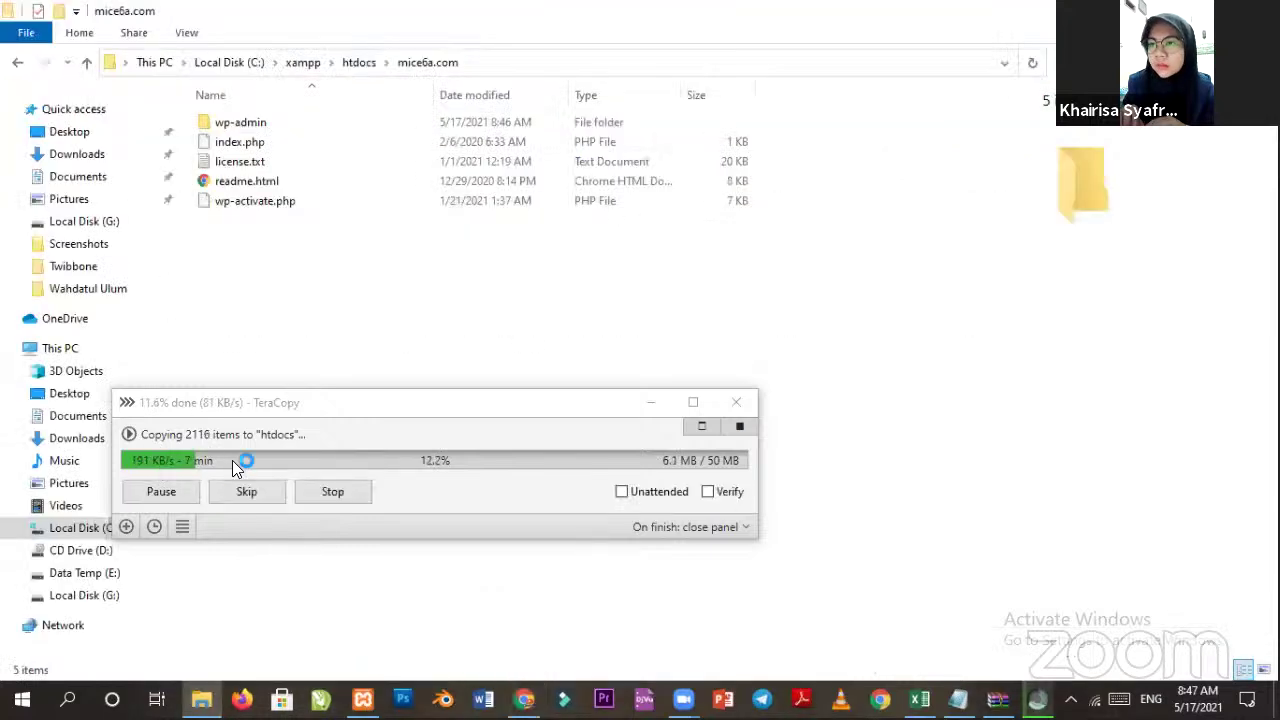
{"action": "left_click_drag", "start_coordinate": [314, 400], "coordinate": [385, 300]}
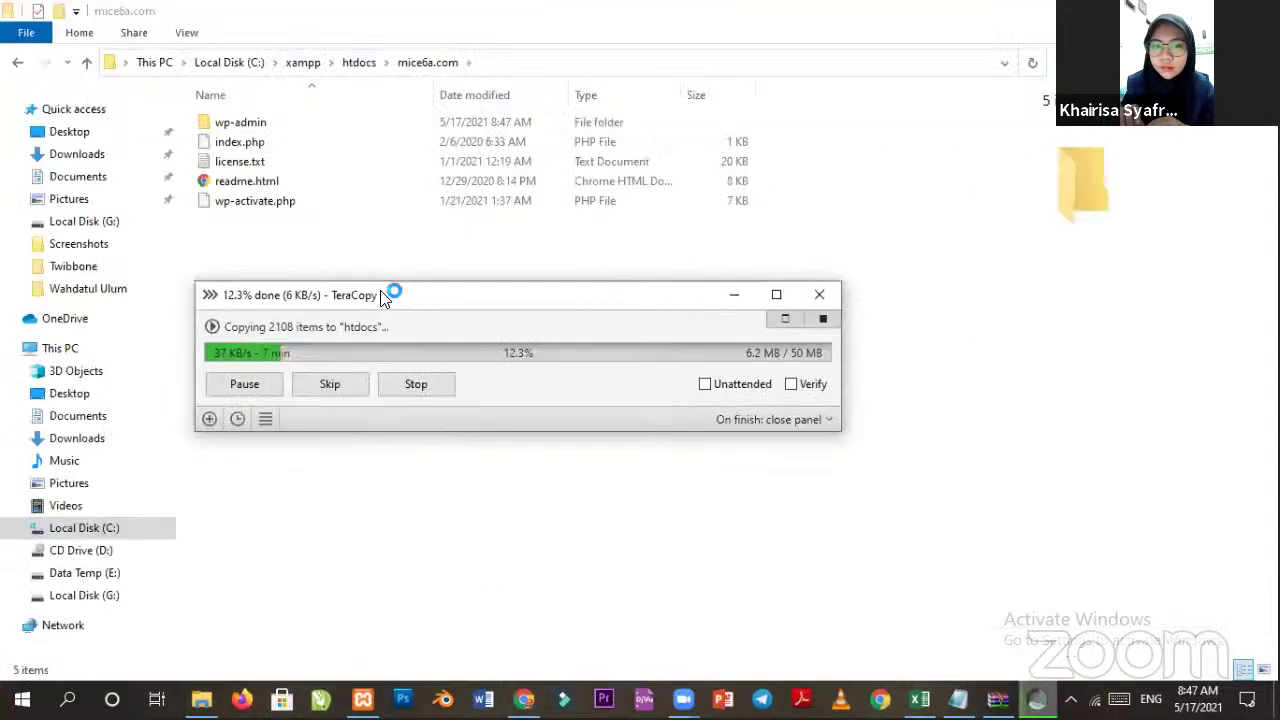
{"action": "left_click", "coordinate": [249, 142]}
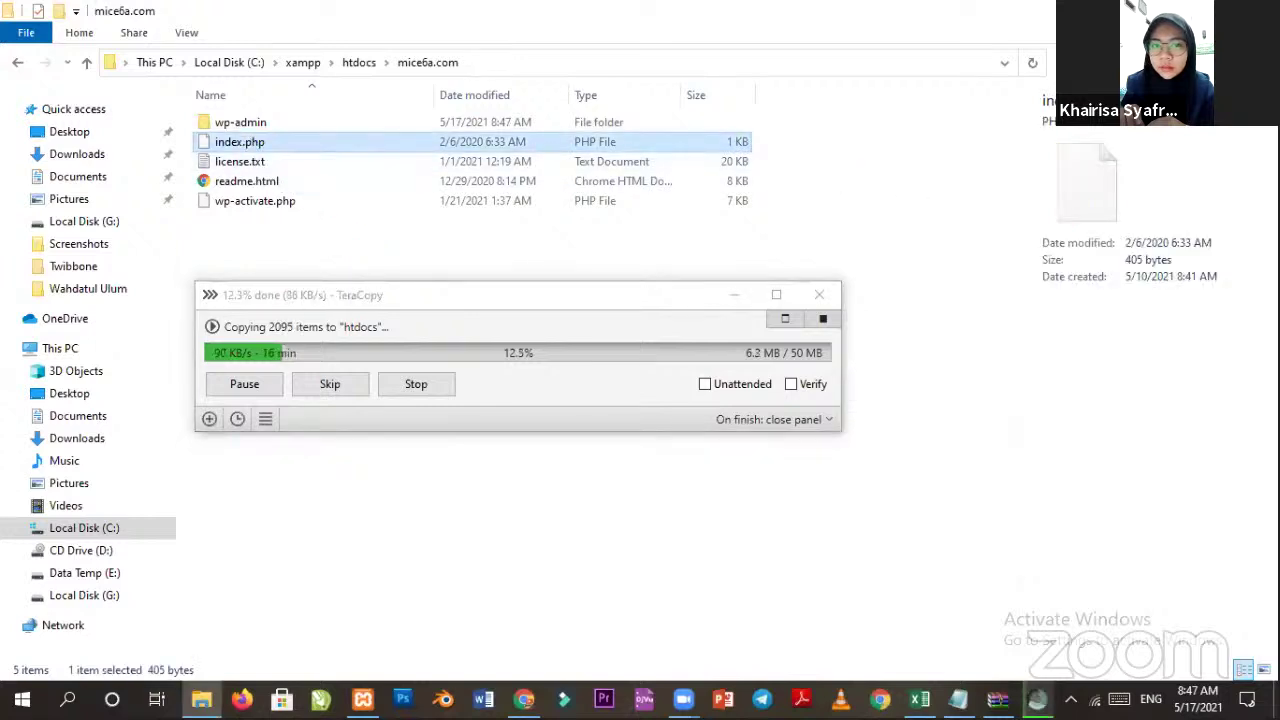
{"action": "left_click", "coordinate": [240, 142]}
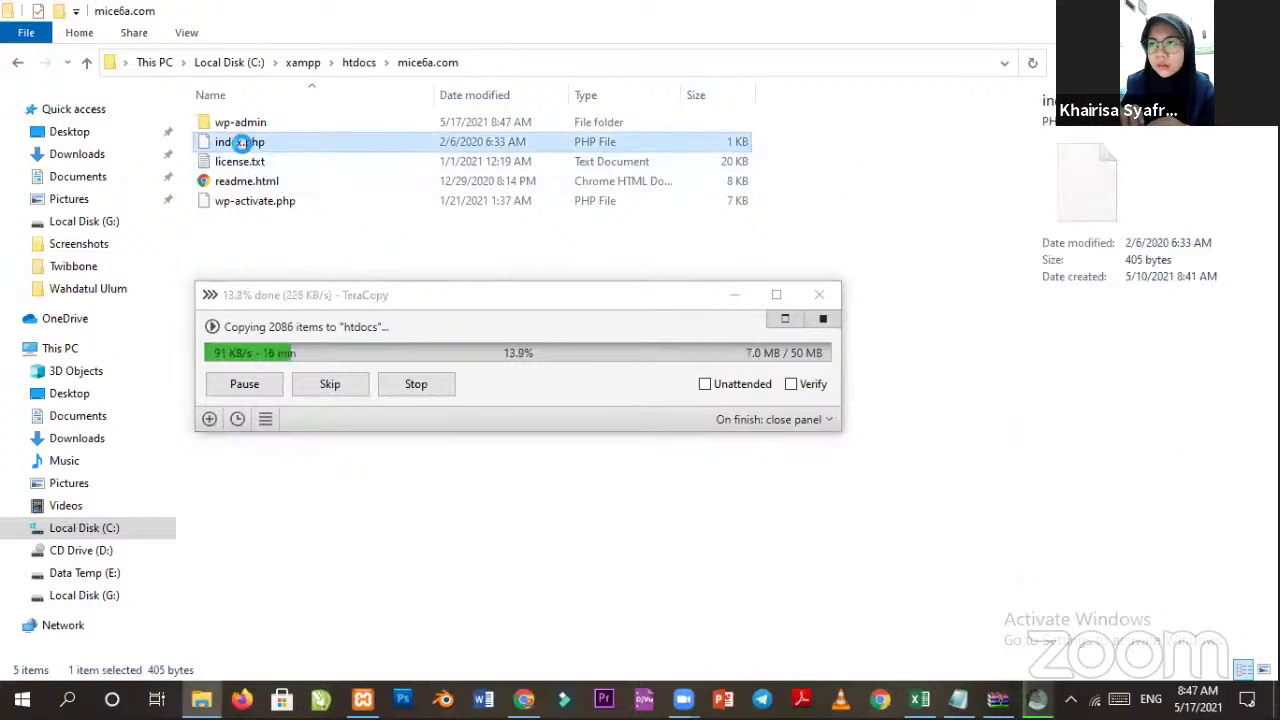
{"action": "right_click", "coordinate": [243, 147]}
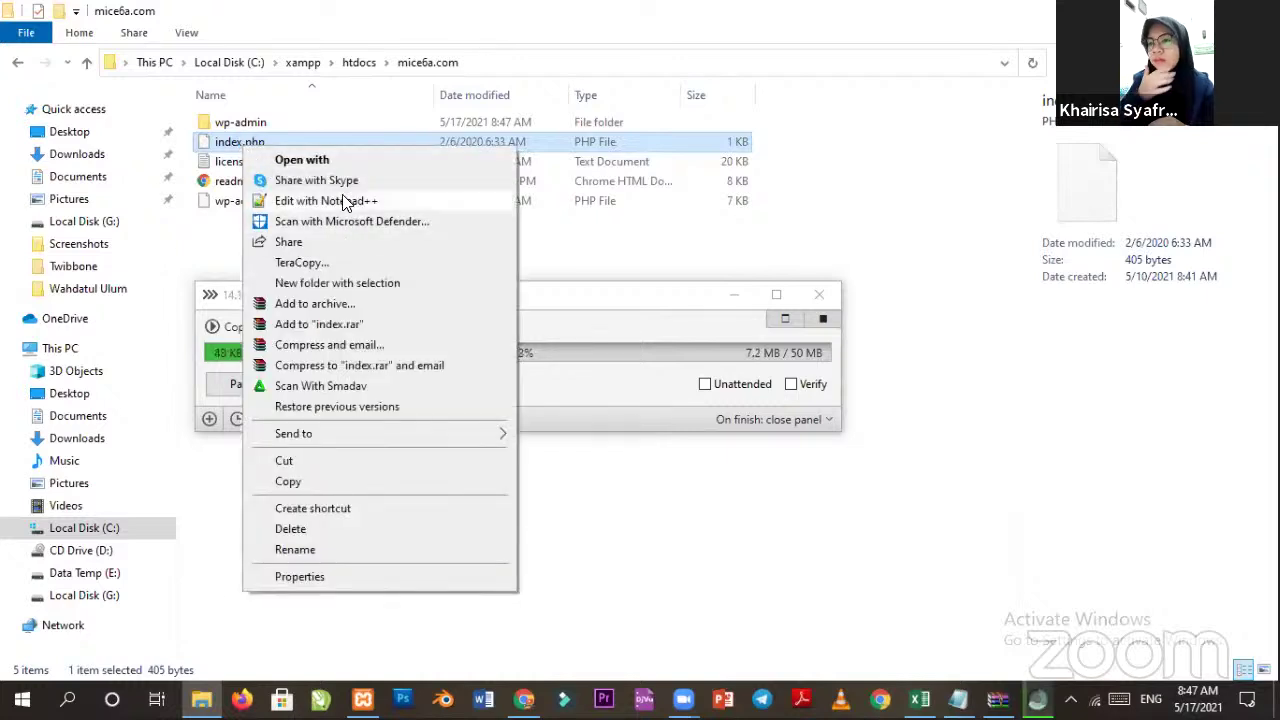
{"action": "left_click", "coordinate": [345, 201]}
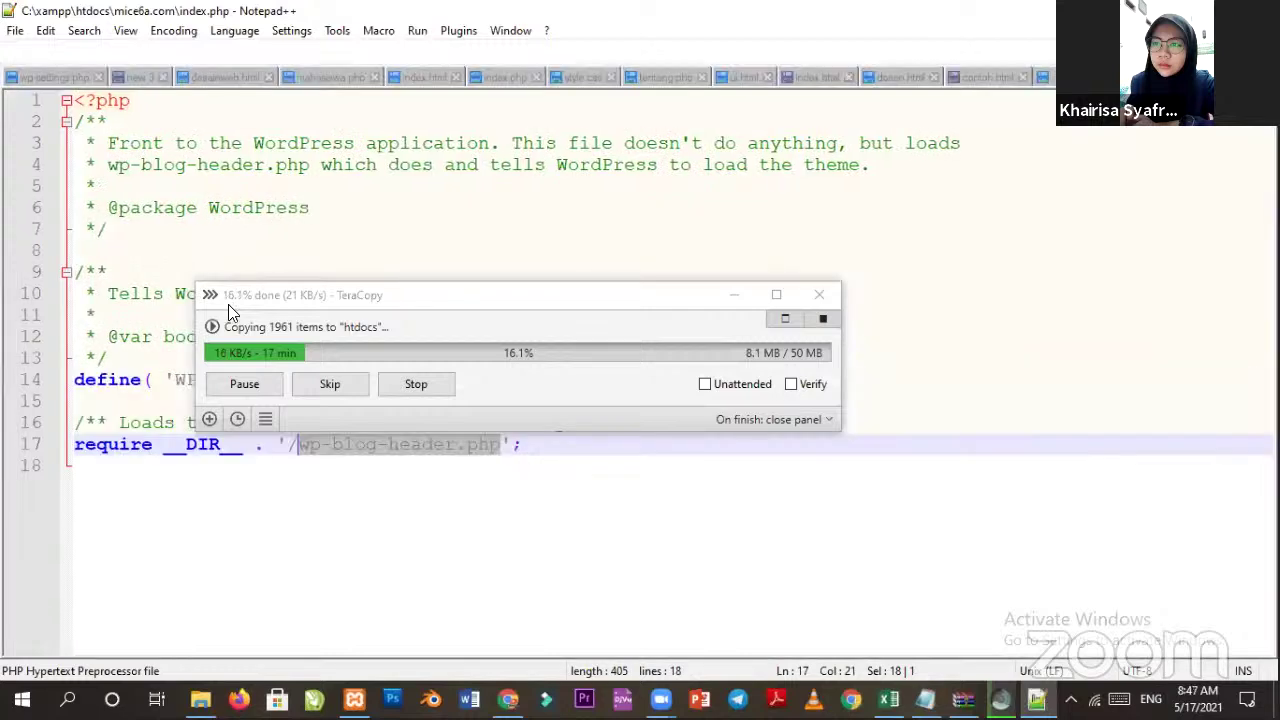
Confirm line 17 of index.php requires wp-blog-header.php, then return to the browser.
{"action": "left_click_drag", "start_coordinate": [392, 303], "coordinate": [517, 190]}
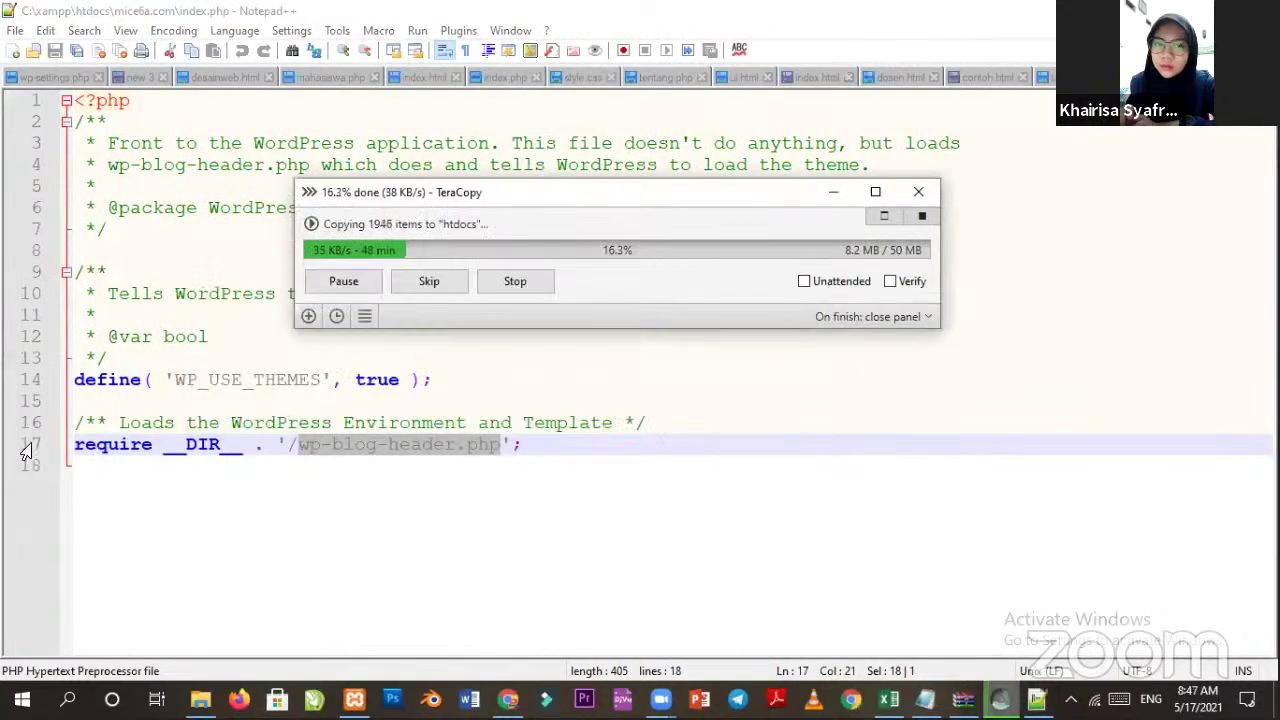
{"action": "left_click", "coordinate": [309, 444]}
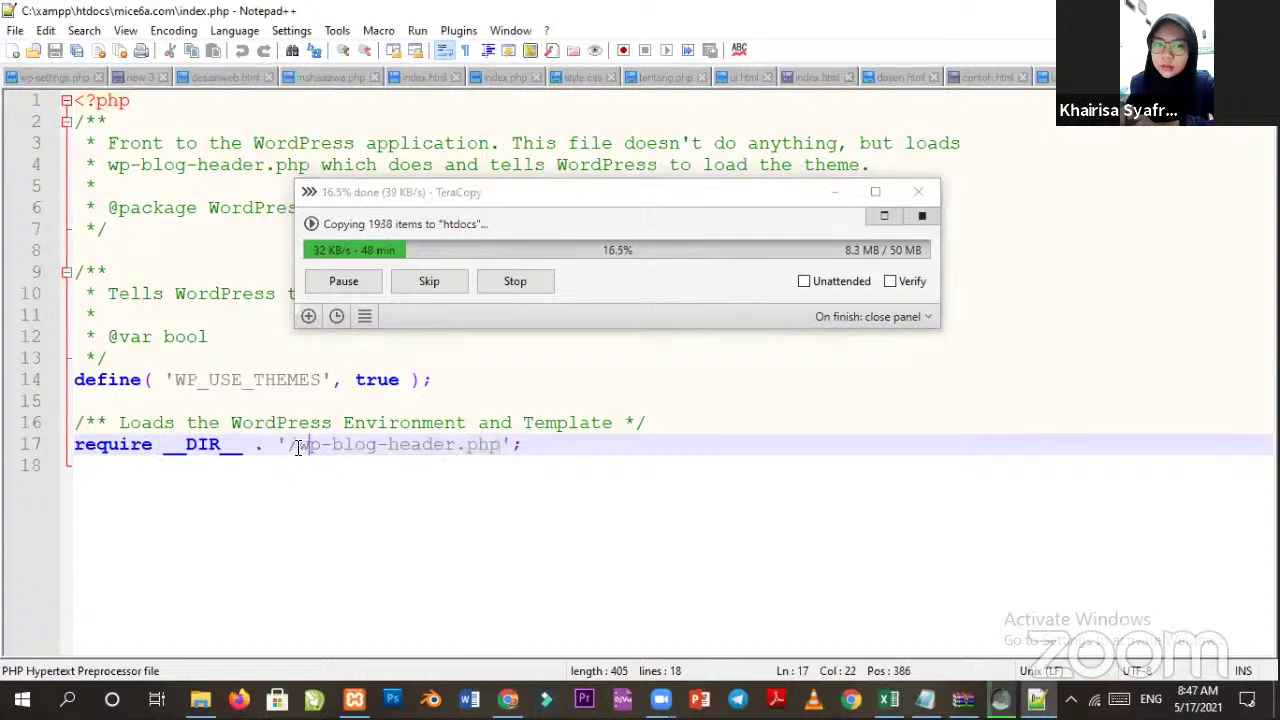
{"action": "left_click_drag", "start_coordinate": [298, 444], "coordinate": [514, 451]}
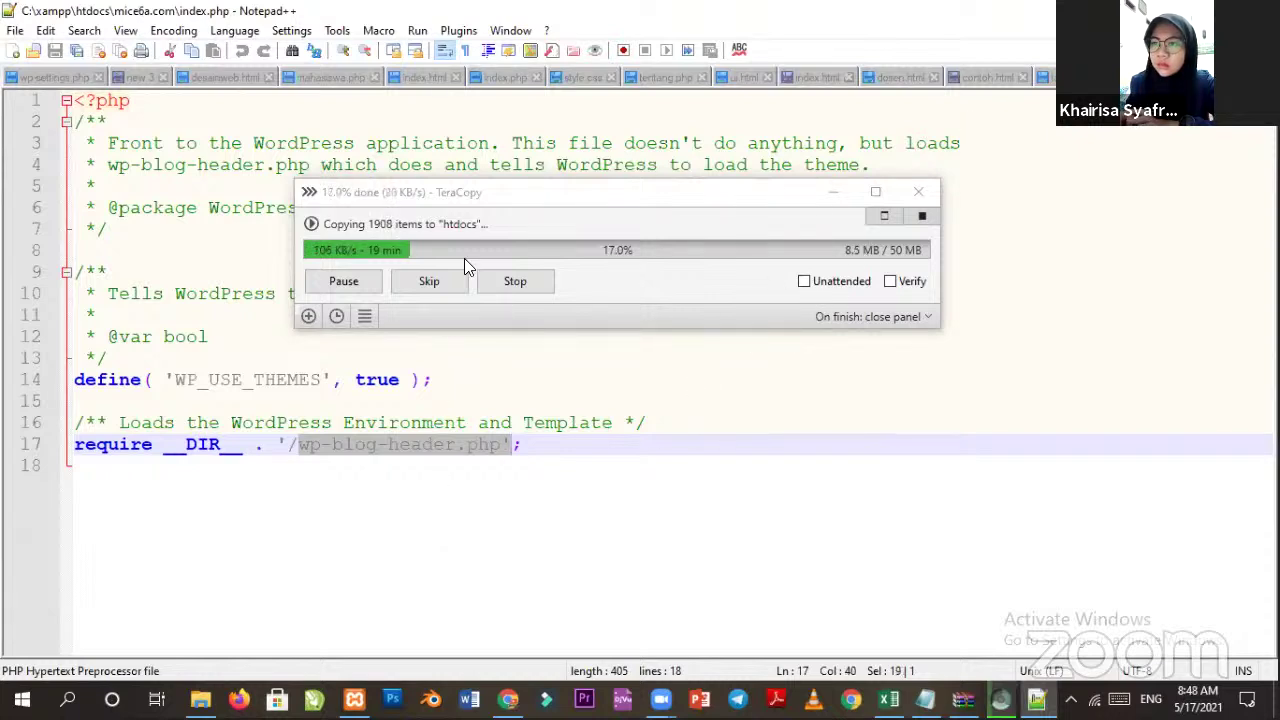
{"action": "key", "text": "alt+Tab"}
{"action": "left_click", "coordinate": [508, 698]}
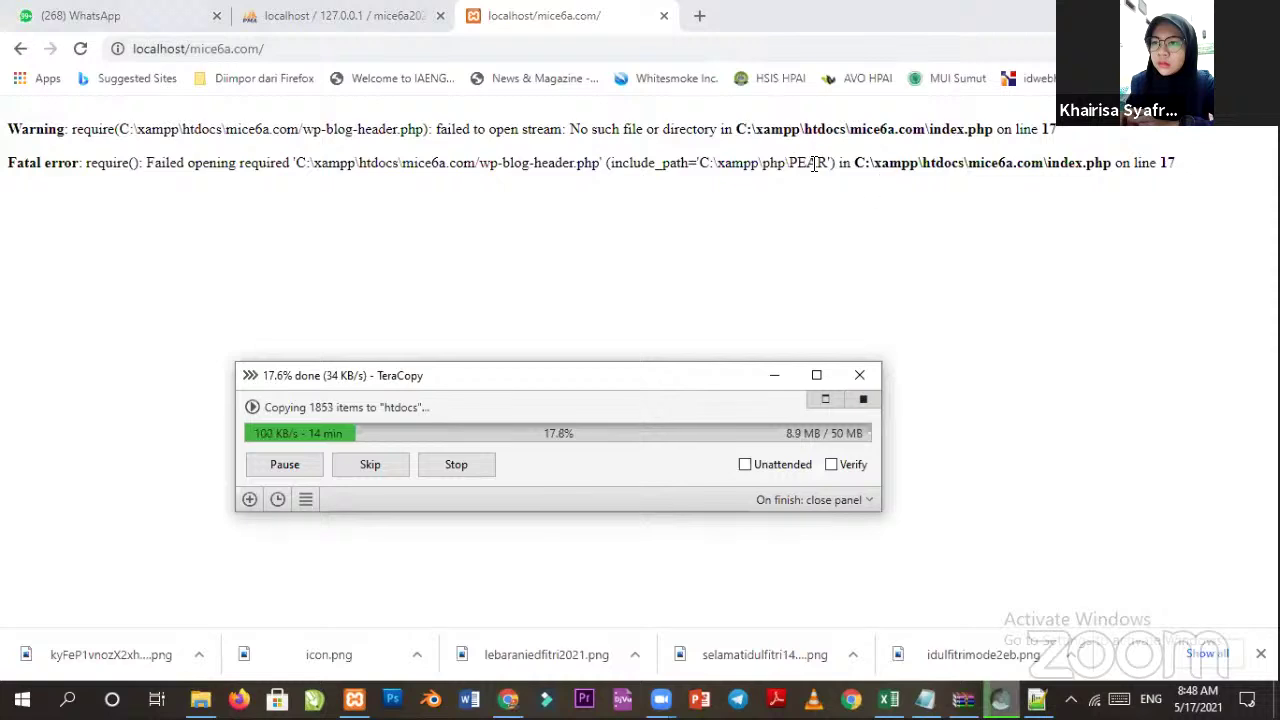
Review the 'Fatal error: Failed opening required' message while TeraCopy keeps copying to htdocs.
{"action": "left_click_drag", "start_coordinate": [148, 163], "coordinate": [289, 163]}
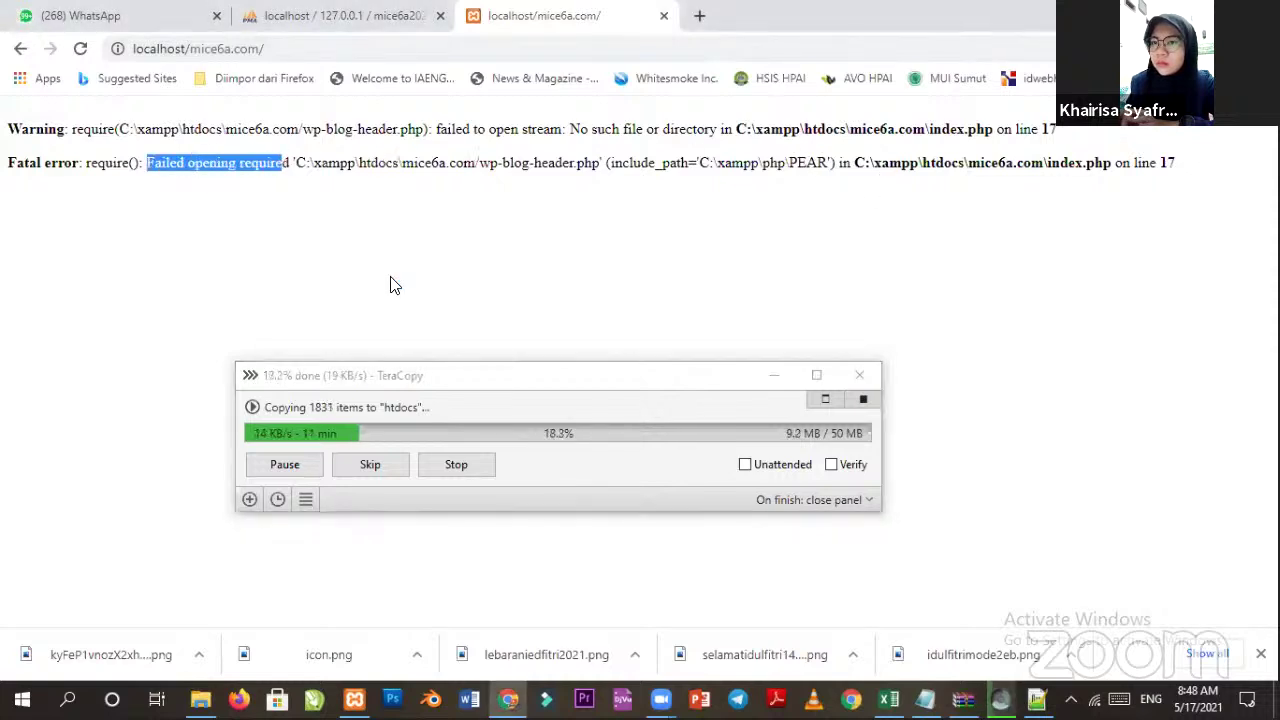
{"action": "left_click", "coordinate": [108, 198]}
{"action": "left_click_drag", "start_coordinate": [60, 162], "coordinate": [10, 165]}
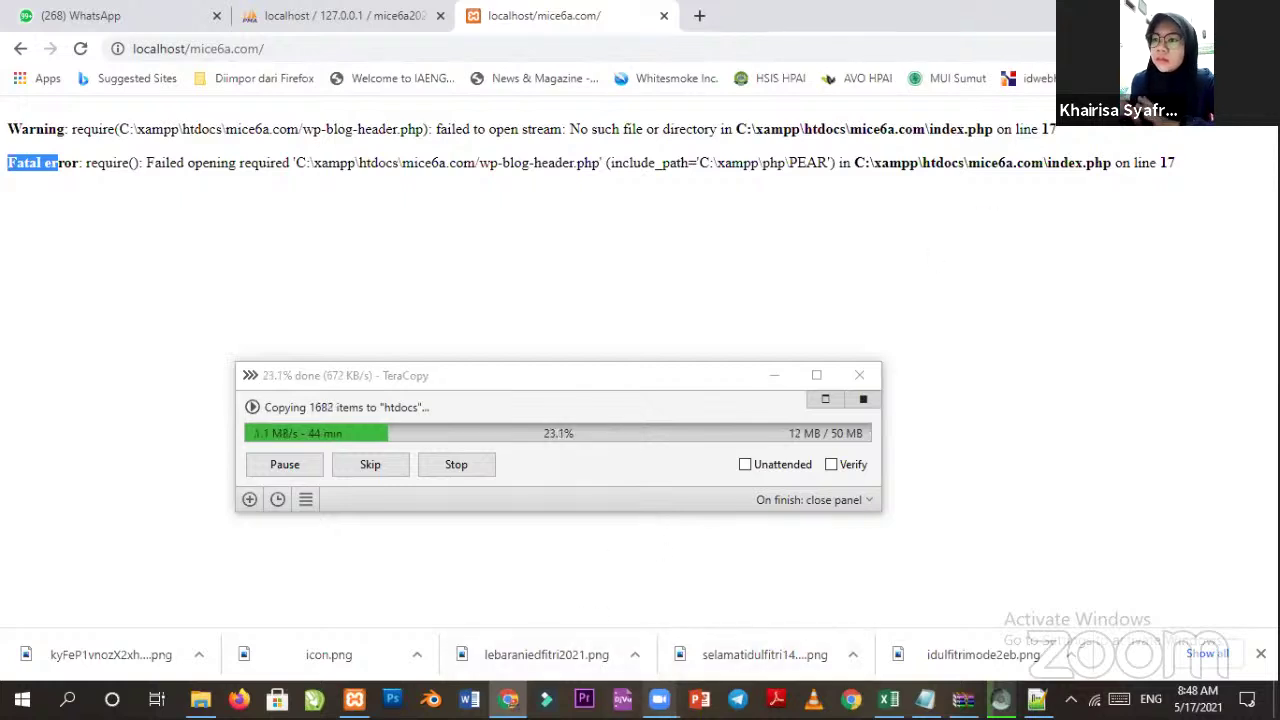
{"action": "left_click", "coordinate": [666, 693]}
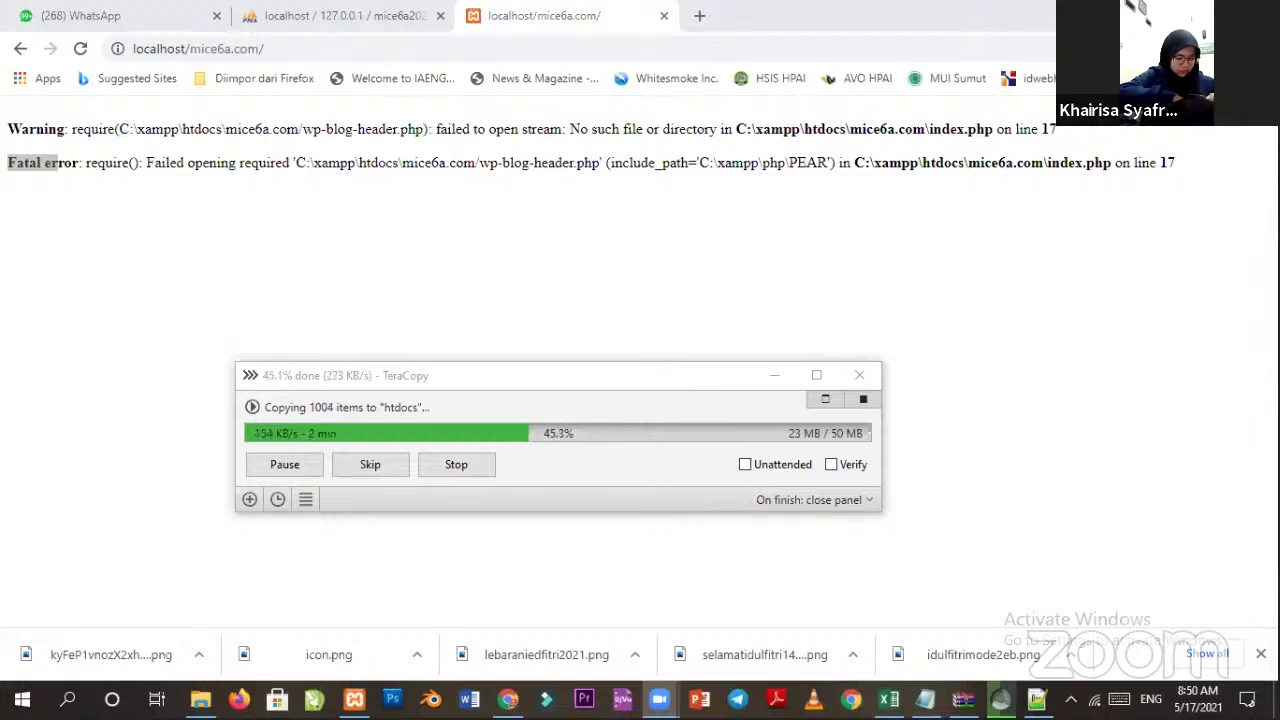
Bring up the Data Website.txt notes as the copy nears 96%.
{"action": "key", "text": "alt+Tab"}
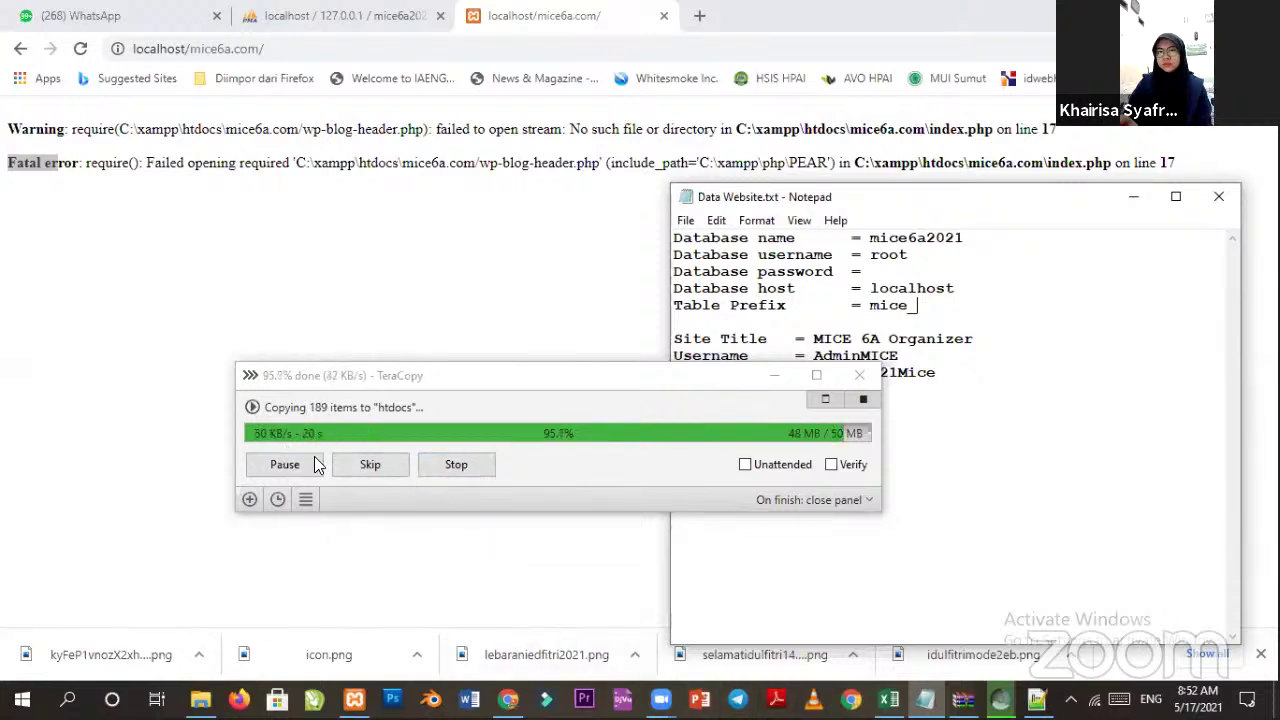
Reload localhost/mice6a.com, now failing on wp-load.php, while all 2482 items finish copying.
{"action": "left_click", "coordinate": [283, 266]}
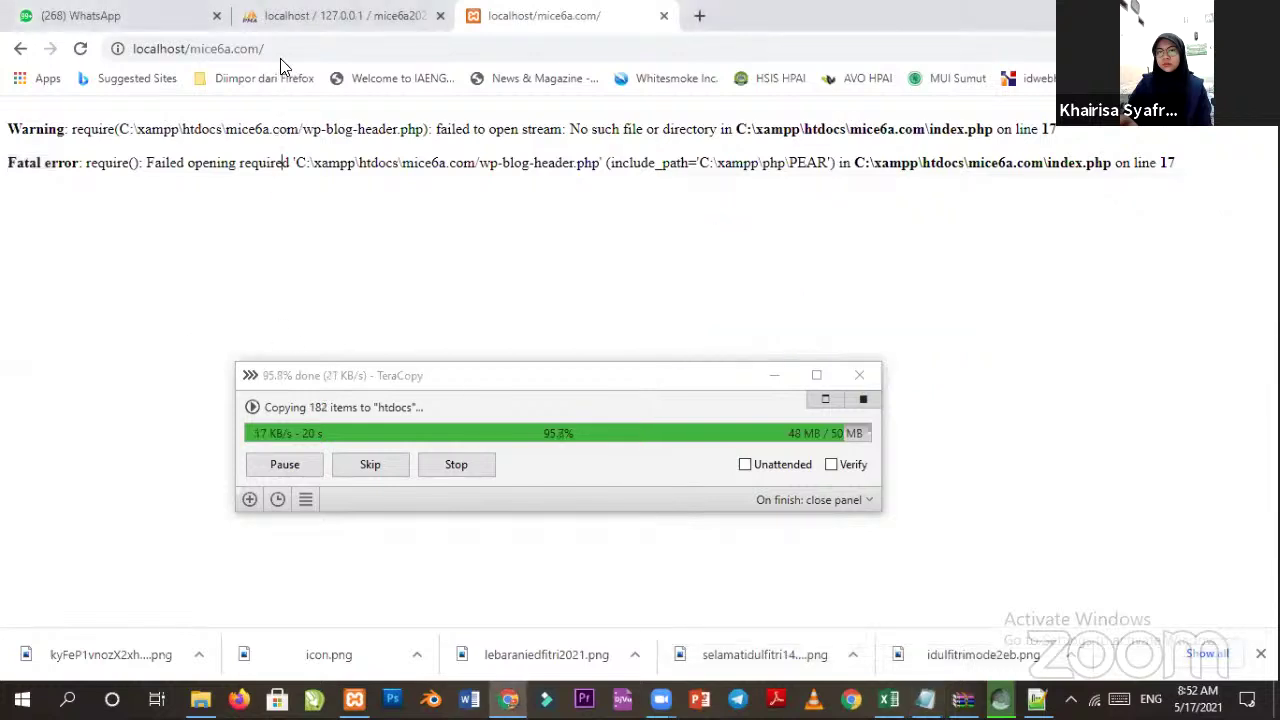
{"action": "left_click", "coordinate": [282, 43]}
{"action": "key", "text": "Return"}
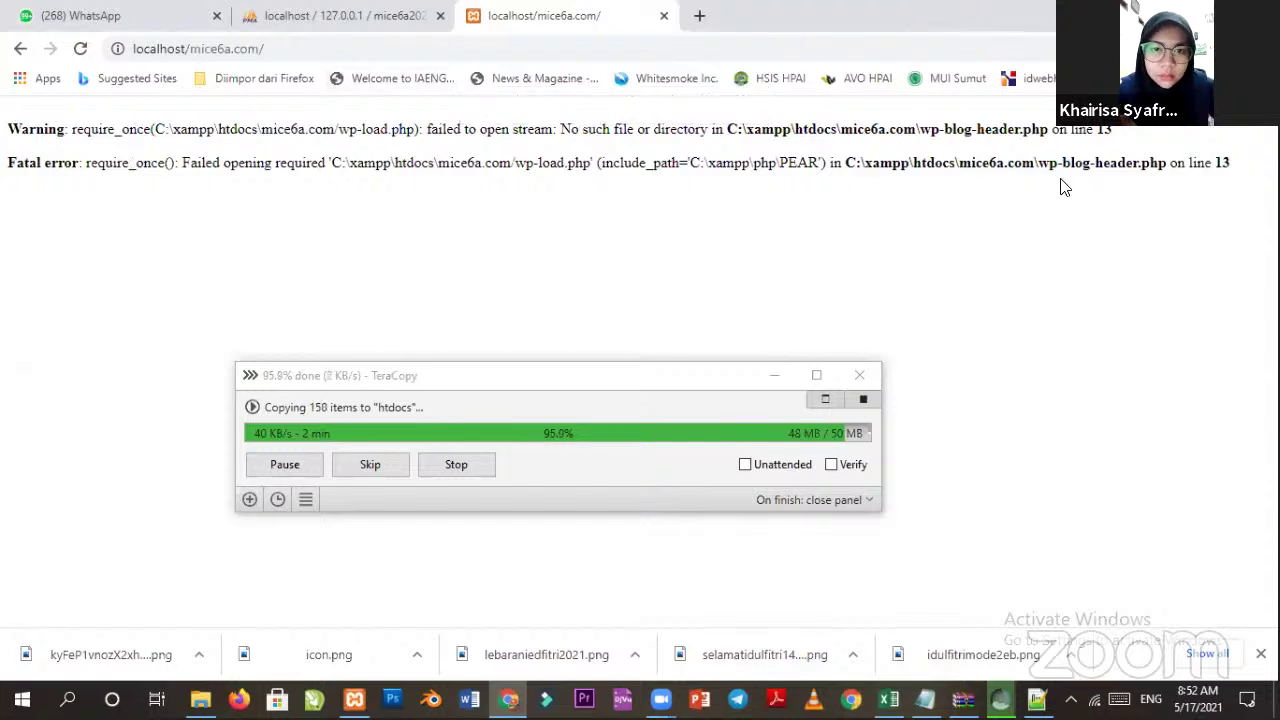
{"action": "left_click", "coordinate": [303, 48]}
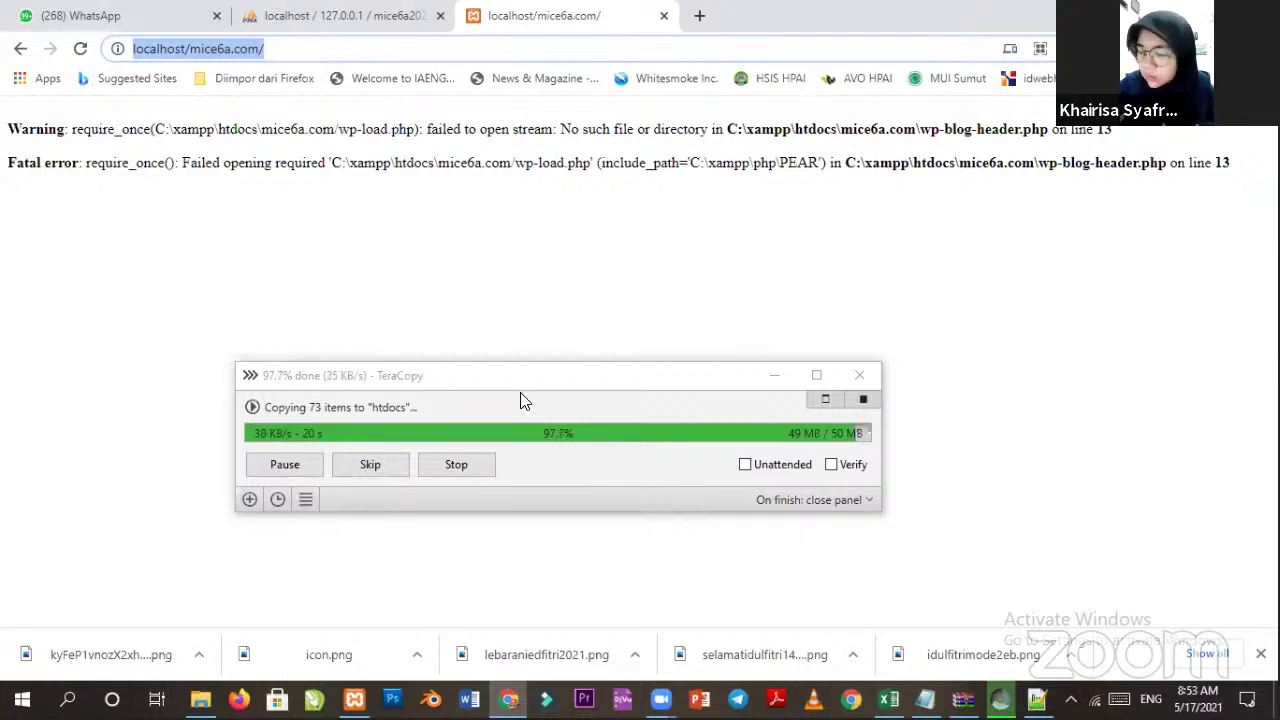
{"action": "left_click", "coordinate": [268, 50]}
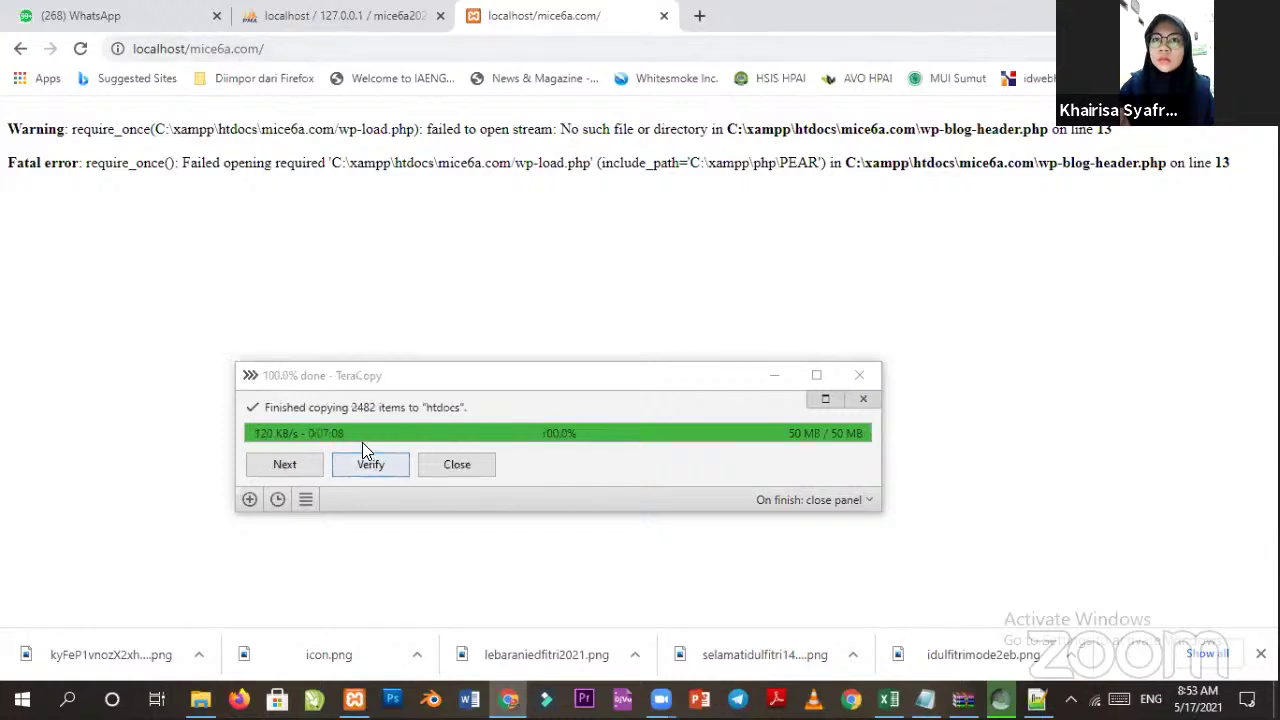
Close the finished TeraCopy window and reload localhost/mice6a.com to reach setup-config.php.
{"action": "left_click", "coordinate": [860, 377]}
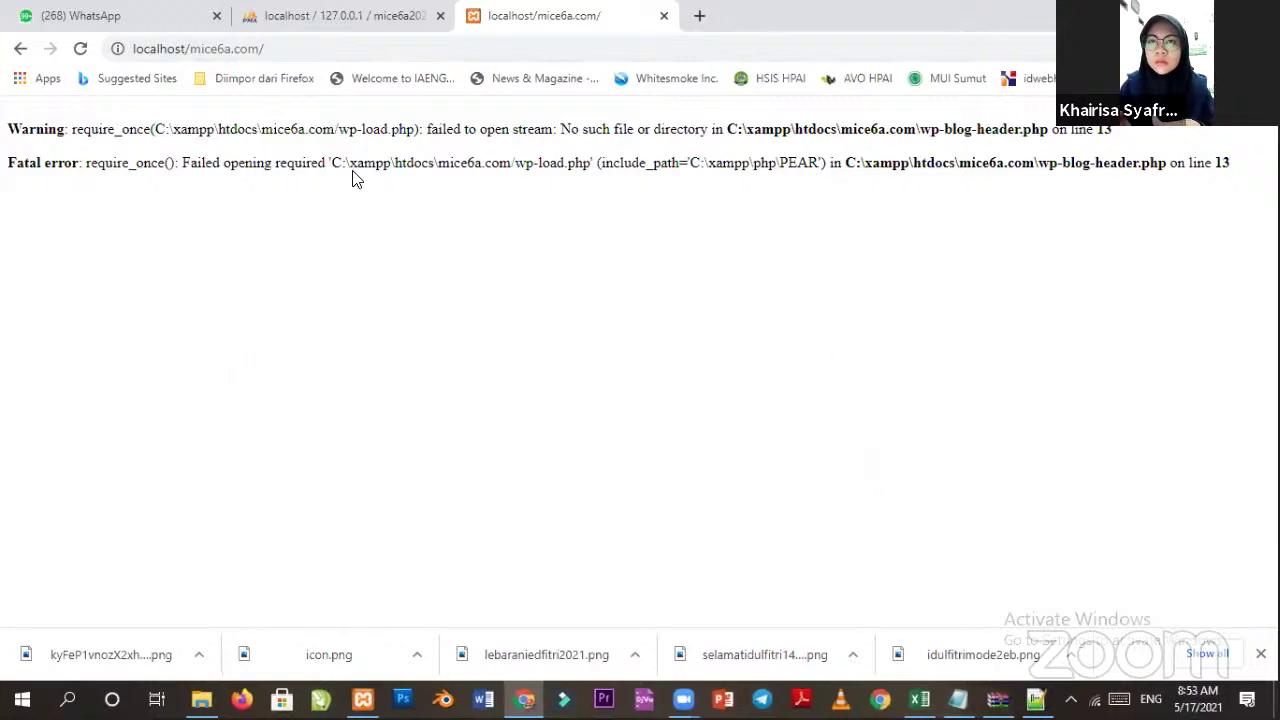
{"action": "left_click", "coordinate": [302, 48]}
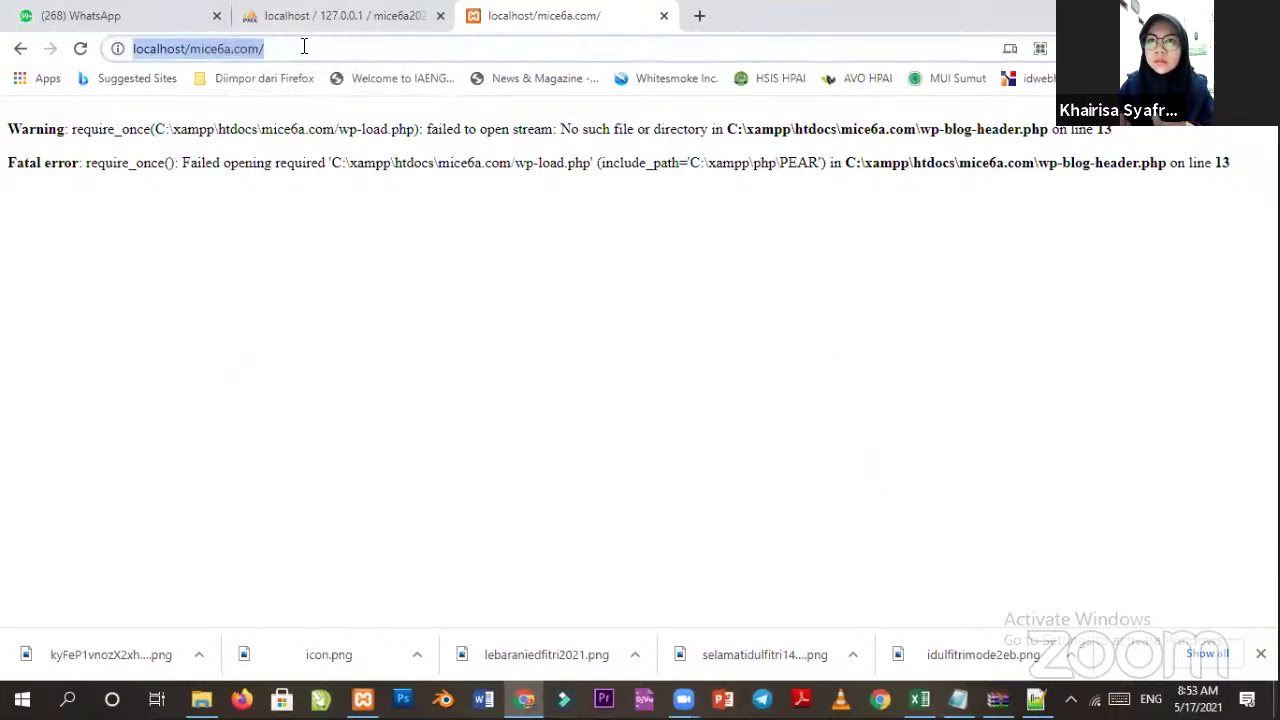
{"action": "key", "text": "Return"}
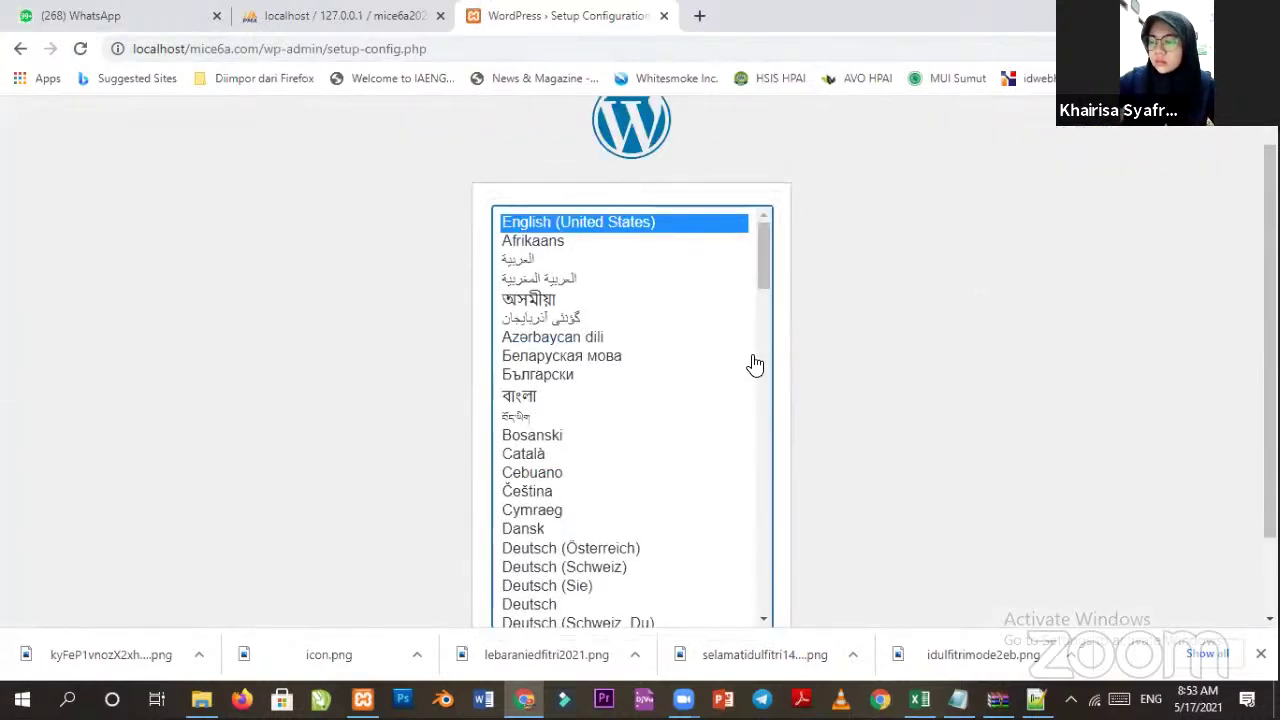
Close the stray pop-up tab and scroll through the installation language list.
{"action": "key", "text": "k"}
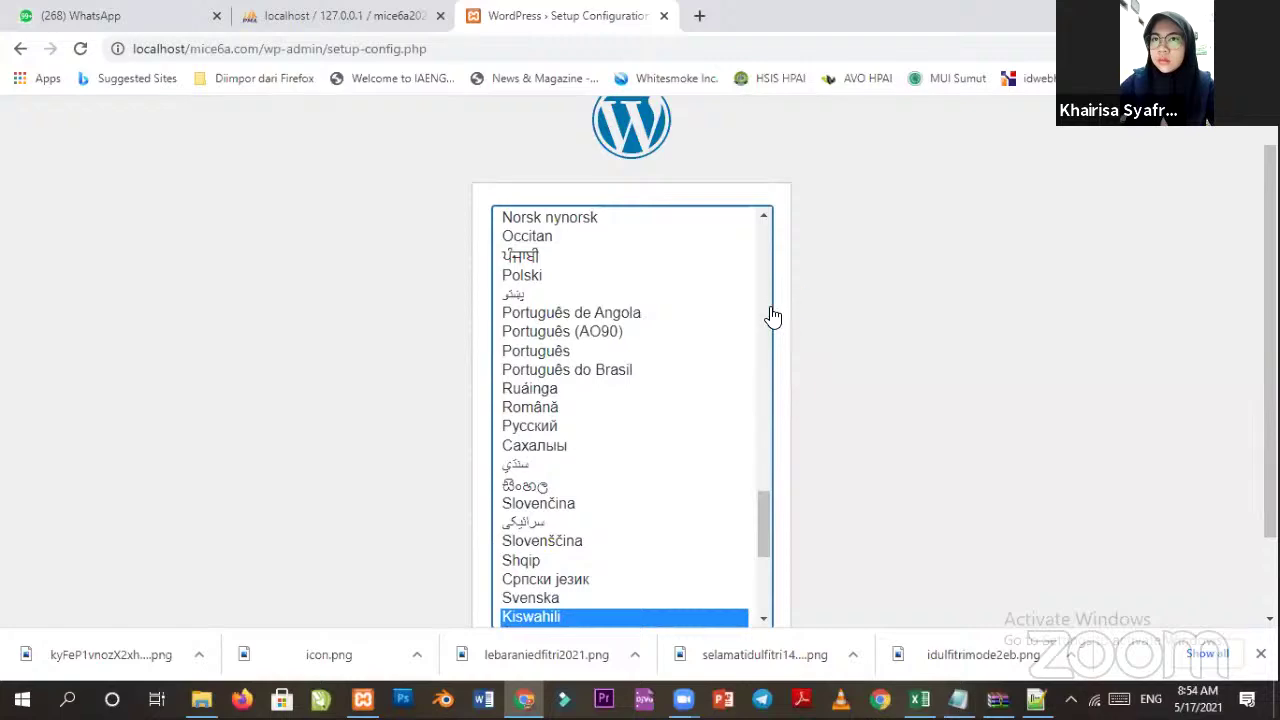
{"action": "scroll", "coordinate": [768, 316], "scroll_direction": "up", "scroll_amount": 15}
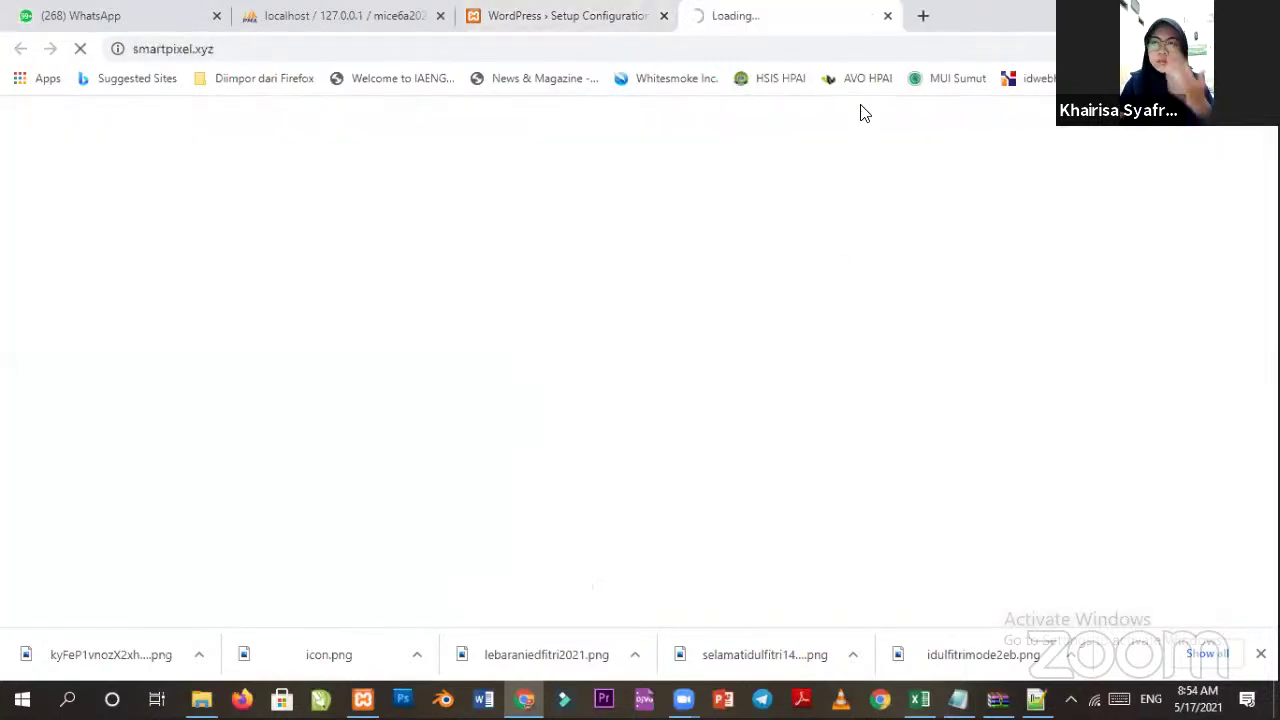
{"action": "left_click", "coordinate": [887, 16]}
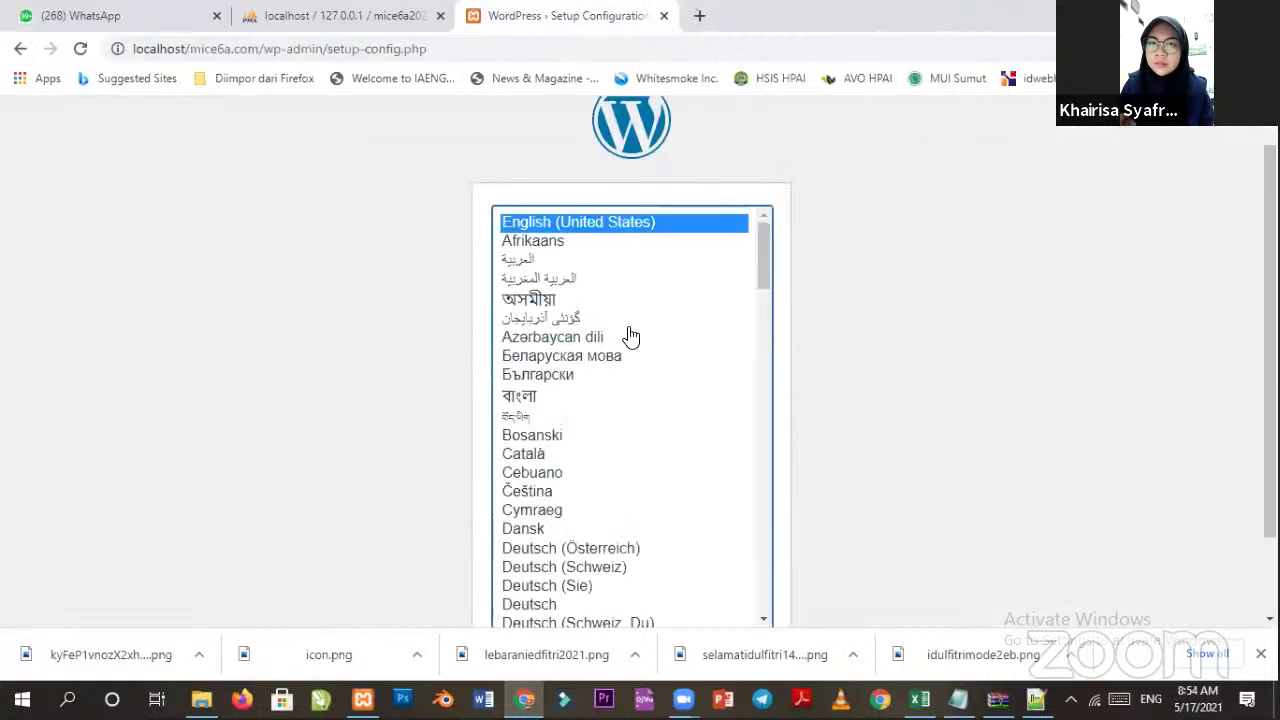
{"action": "scroll", "coordinate": [634, 302], "scroll_direction": "down", "scroll_amount": 10}
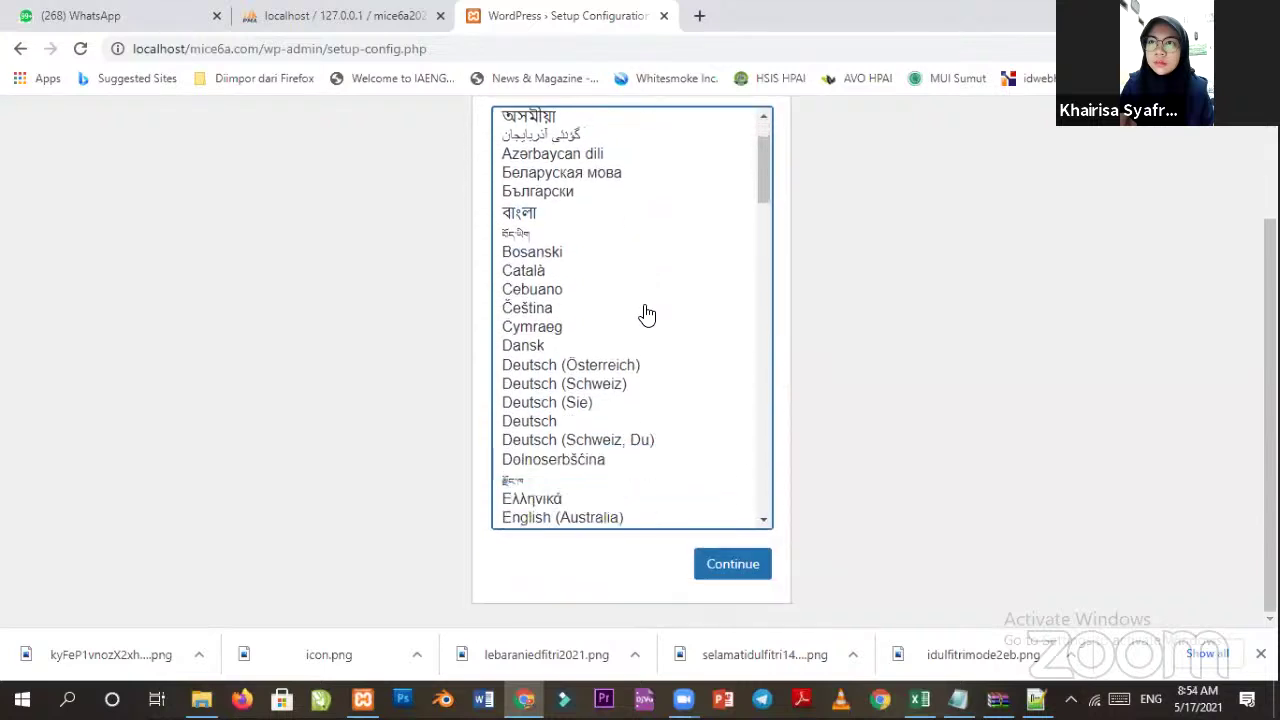
{"action": "scroll", "coordinate": [647, 315], "scroll_direction": "down", "scroll_amount": 3}
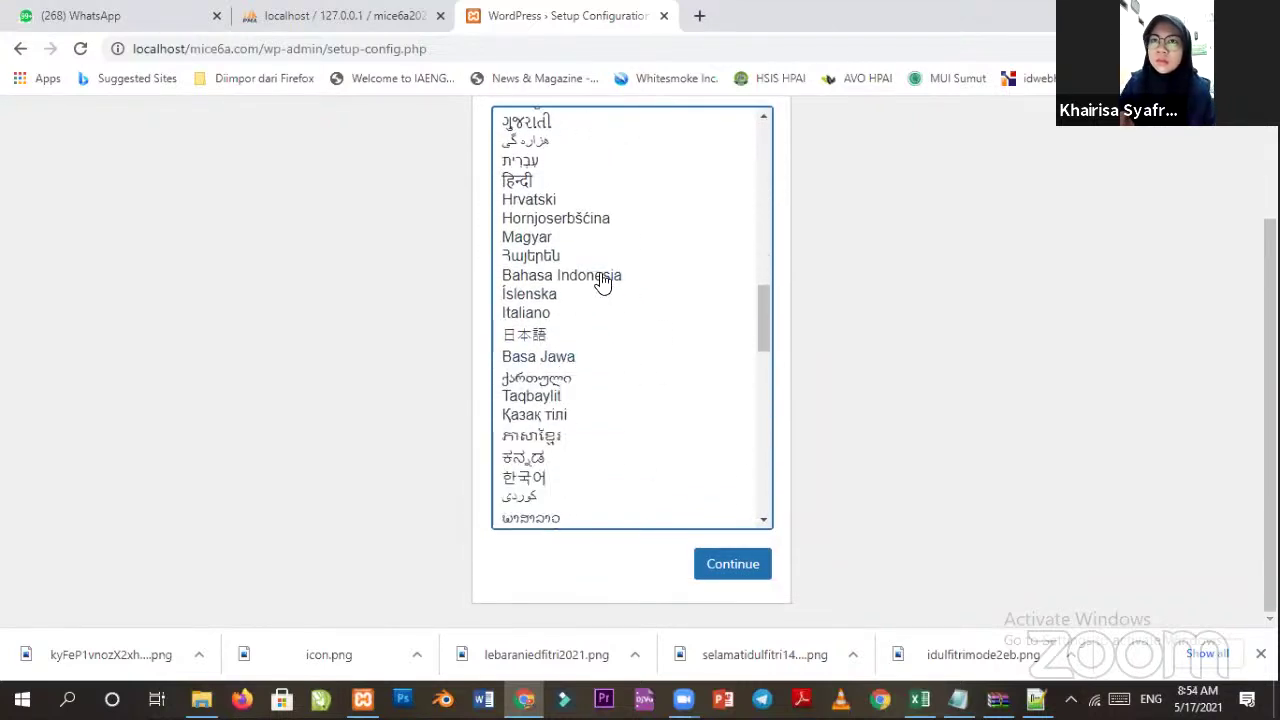
{"action": "scroll", "coordinate": [600, 282], "scroll_direction": "down", "scroll_amount": 3}
{"action": "scroll", "coordinate": [613, 275], "scroll_direction": "down", "scroll_amount": 8}
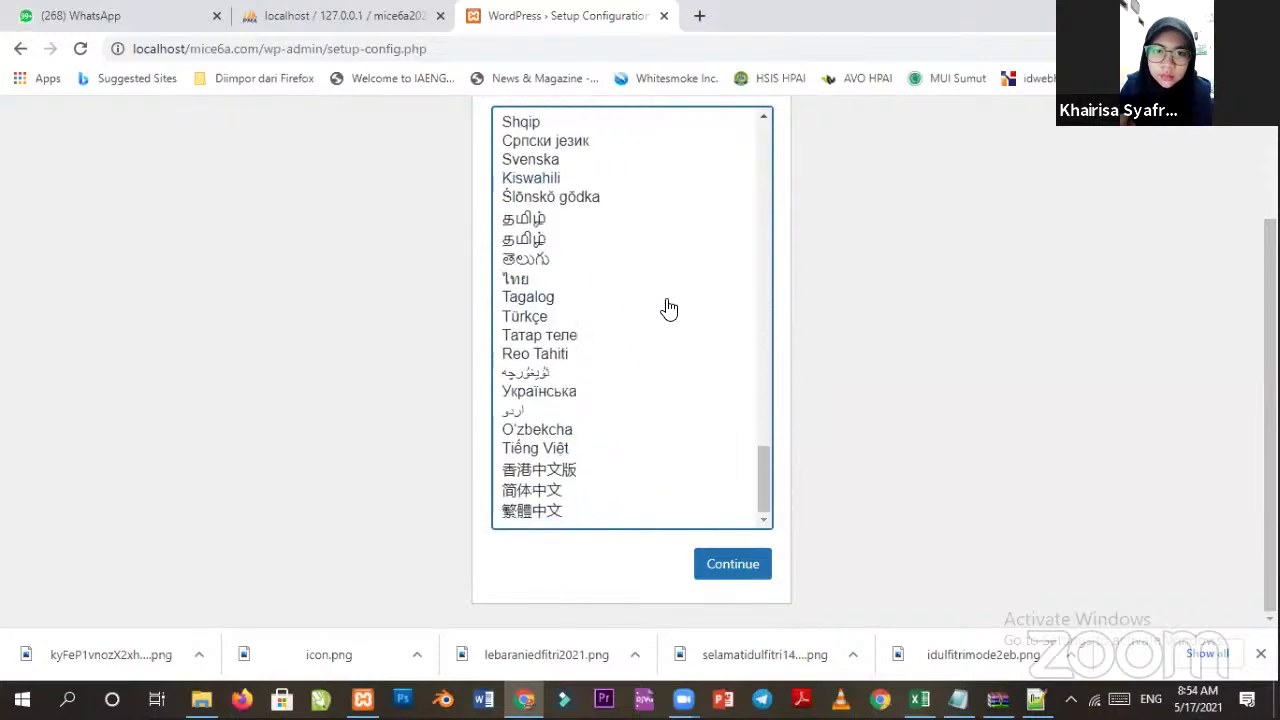
{"action": "scroll", "coordinate": [665, 309], "scroll_direction": "up", "scroll_amount": 10}
{"action": "scroll", "coordinate": [669, 309], "scroll_direction": "up", "scroll_amount": 9}
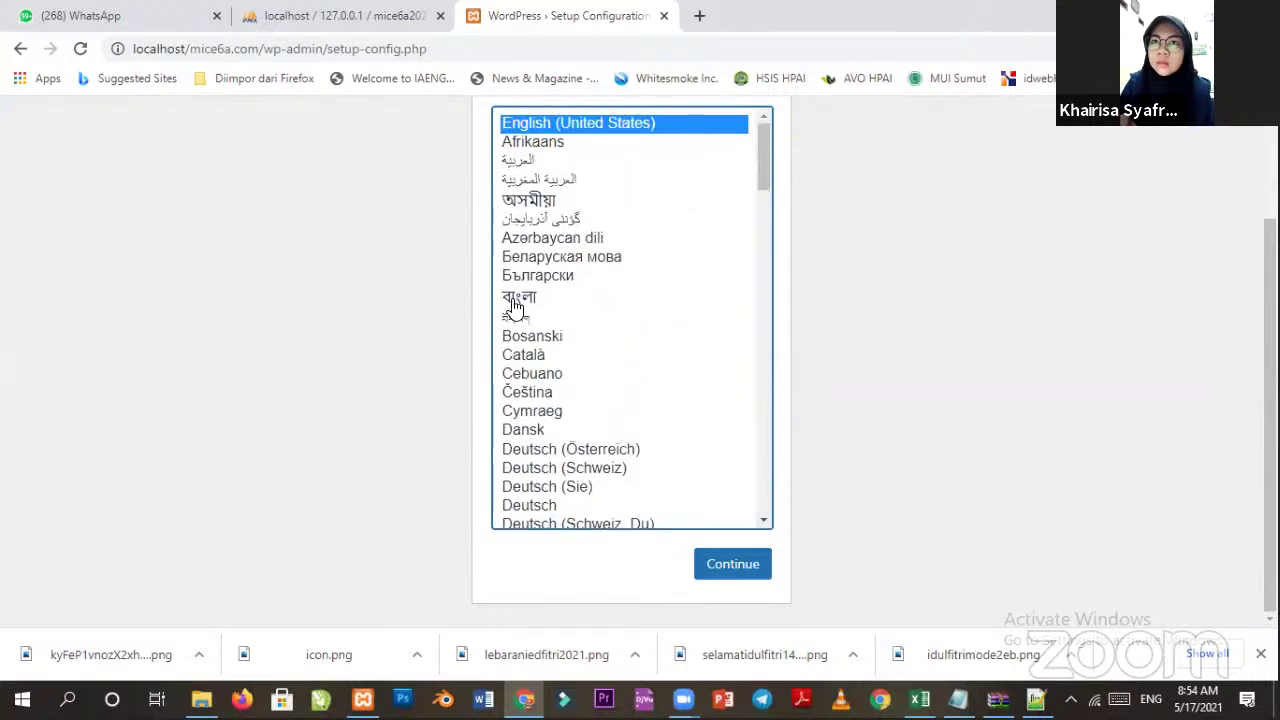
{"action": "scroll", "coordinate": [517, 309], "scroll_direction": "up", "scroll_amount": 2}
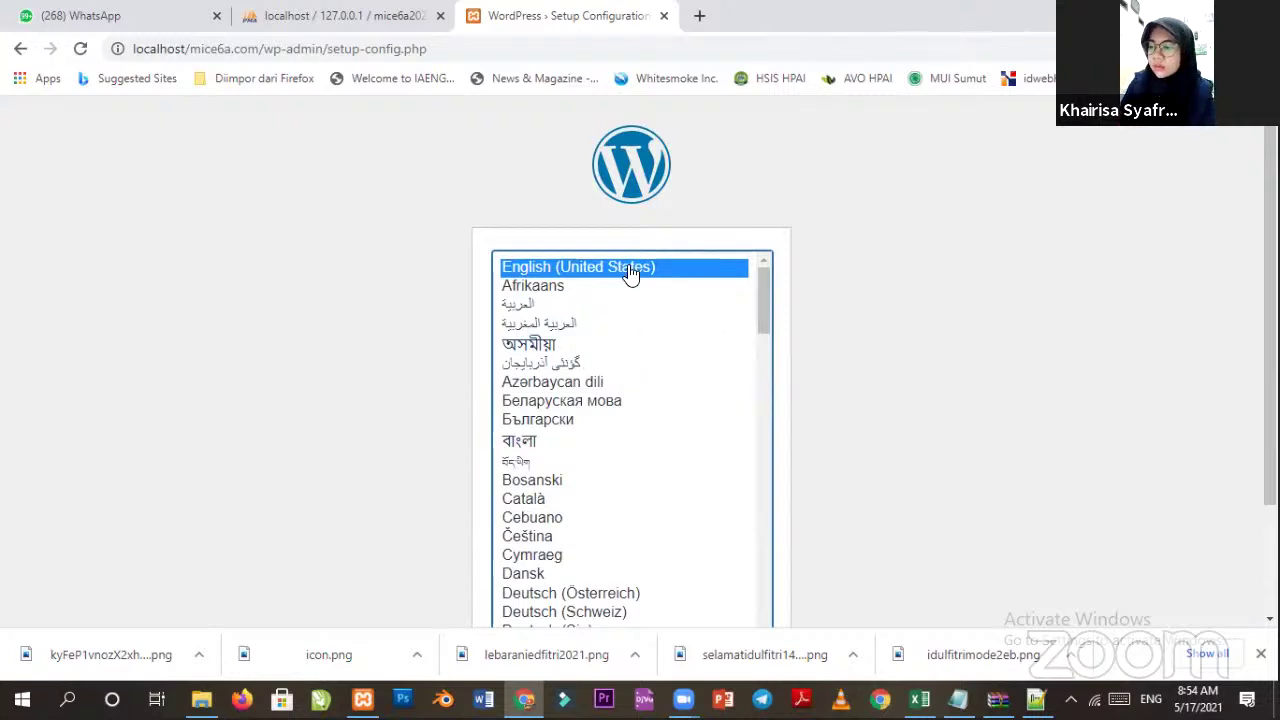
{"action": "scroll", "coordinate": [677, 360], "scroll_direction": "down", "scroll_amount": 4}
{"action": "scroll", "coordinate": [429, 406], "scroll_direction": "down", "scroll_amount": 2}
{"action": "scroll", "coordinate": [540, 420], "scroll_direction": "up", "scroll_amount": 8}
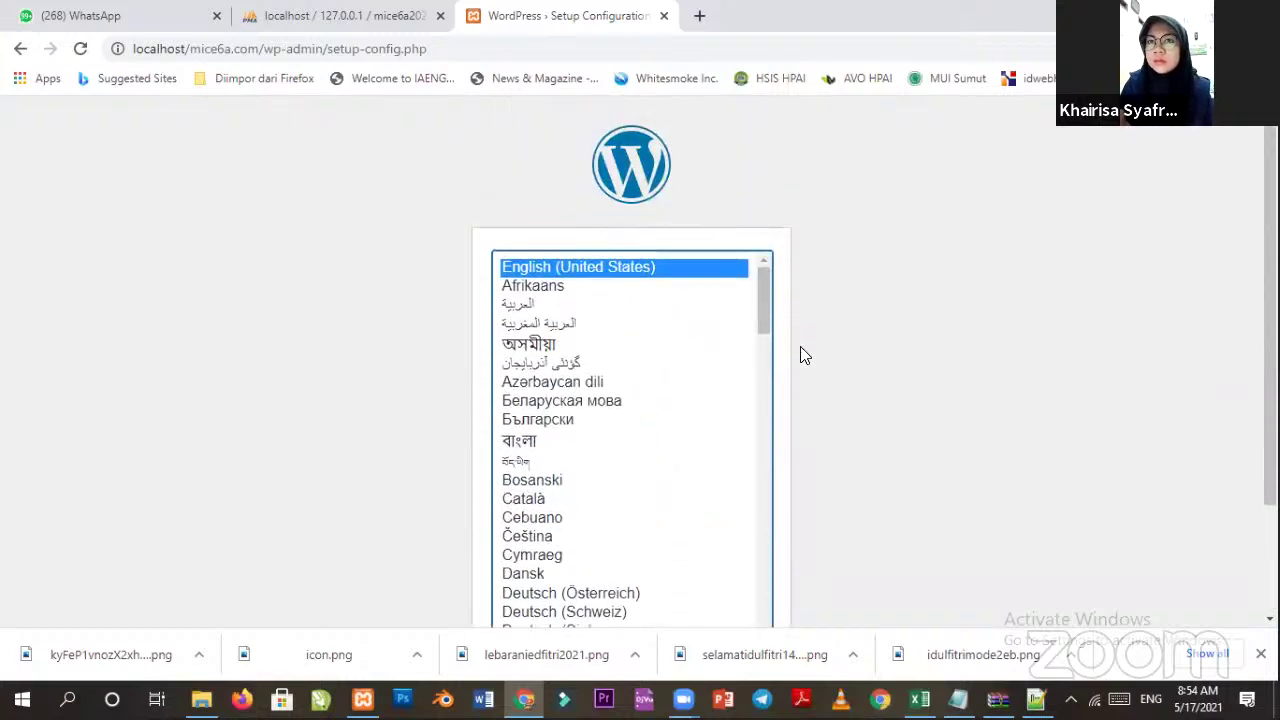
{"action": "scroll", "coordinate": [683, 420], "scroll_direction": "down", "scroll_amount": 6}
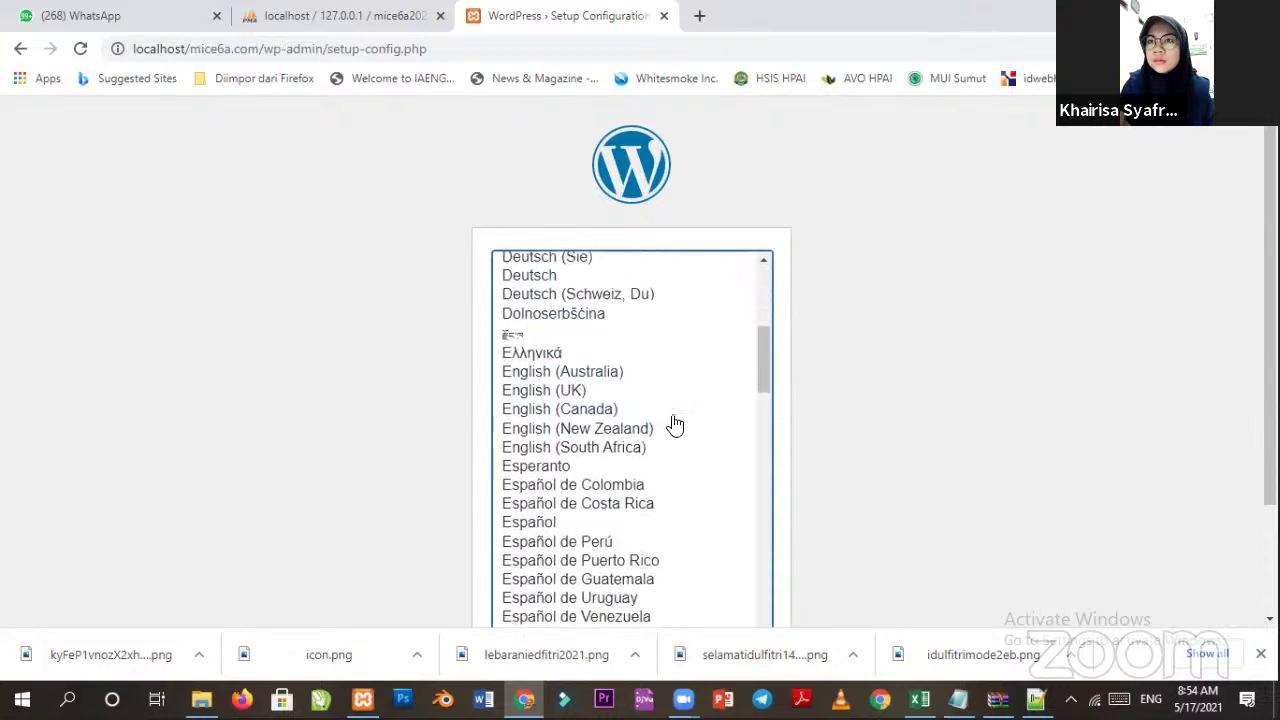
{"action": "scroll", "coordinate": [660, 417], "scroll_direction": "up", "scroll_amount": 5}
{"action": "scroll", "coordinate": [657, 417], "scroll_direction": "down", "scroll_amount": 2}
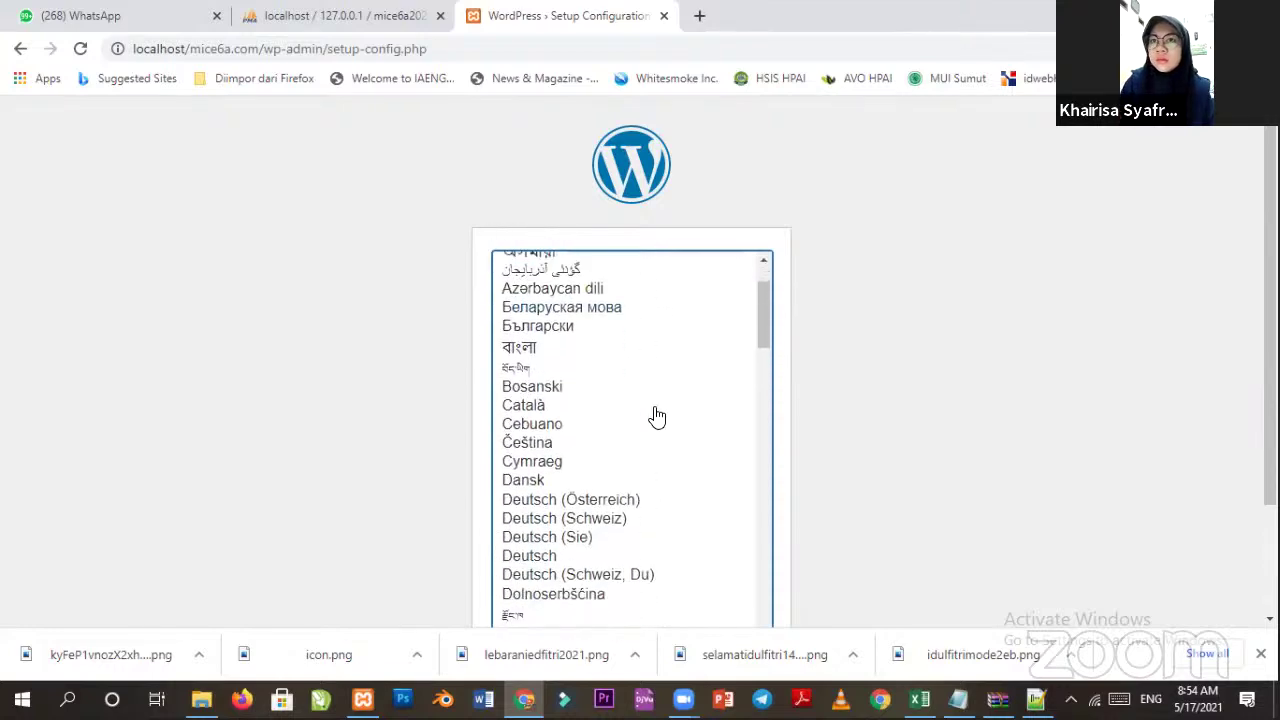
{"action": "scroll", "coordinate": [657, 420], "scroll_direction": "down", "scroll_amount": 10}
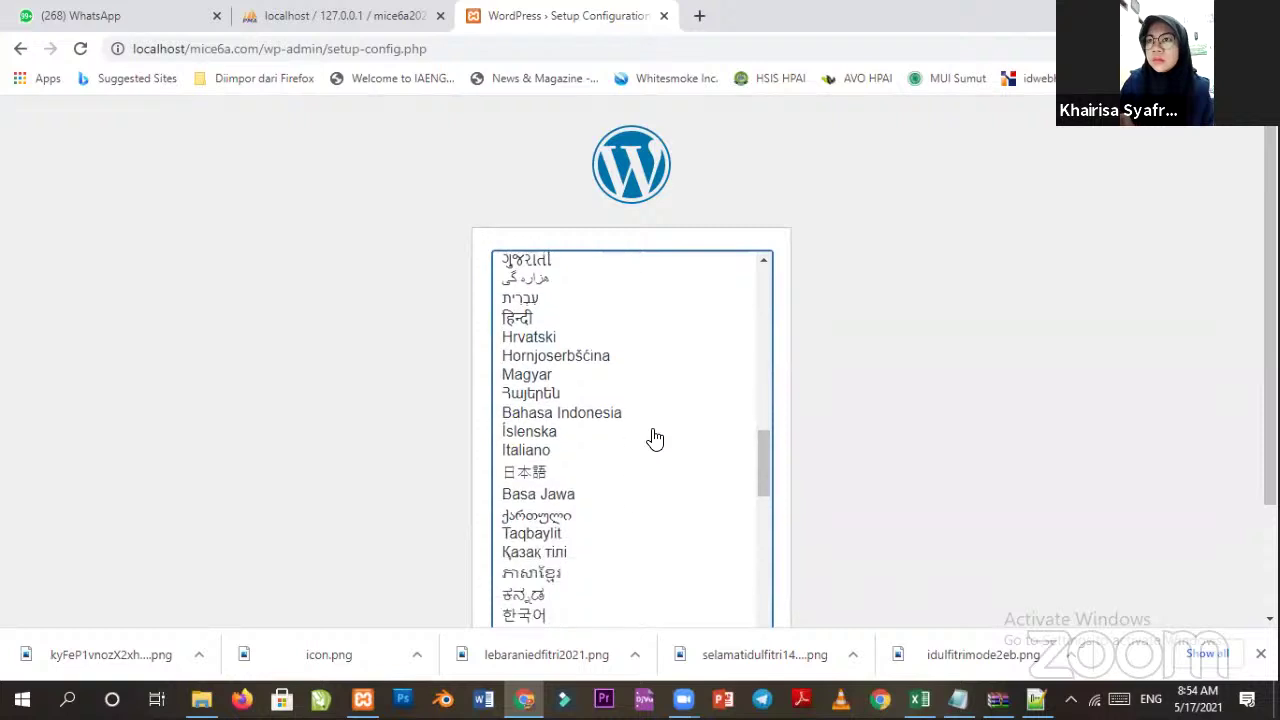
{"action": "scroll", "coordinate": [655, 438], "scroll_direction": "down", "scroll_amount": 2}
Pick English (United States) from the list and scroll down to the Continue button.
{"action": "left_click", "coordinate": [607, 334]}
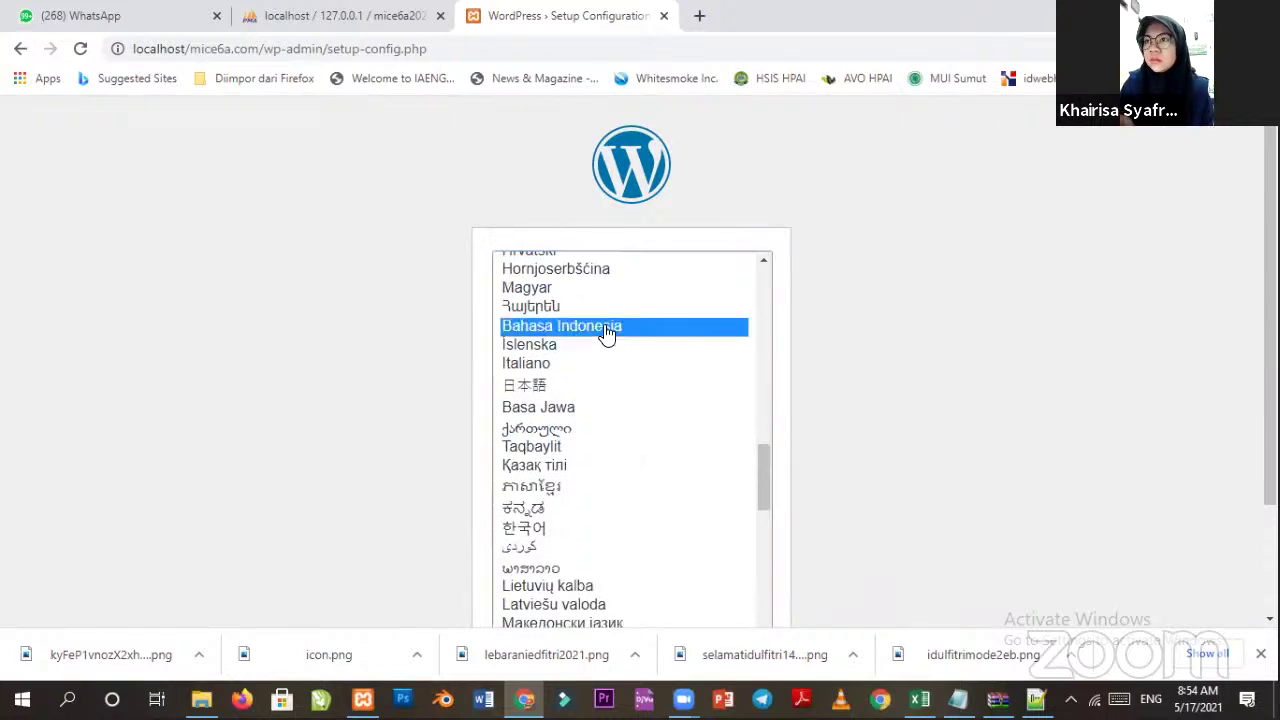
{"action": "left_click", "coordinate": [570, 410]}
{"action": "left_click_drag", "start_coordinate": [758, 484], "coordinate": [756, 272]}
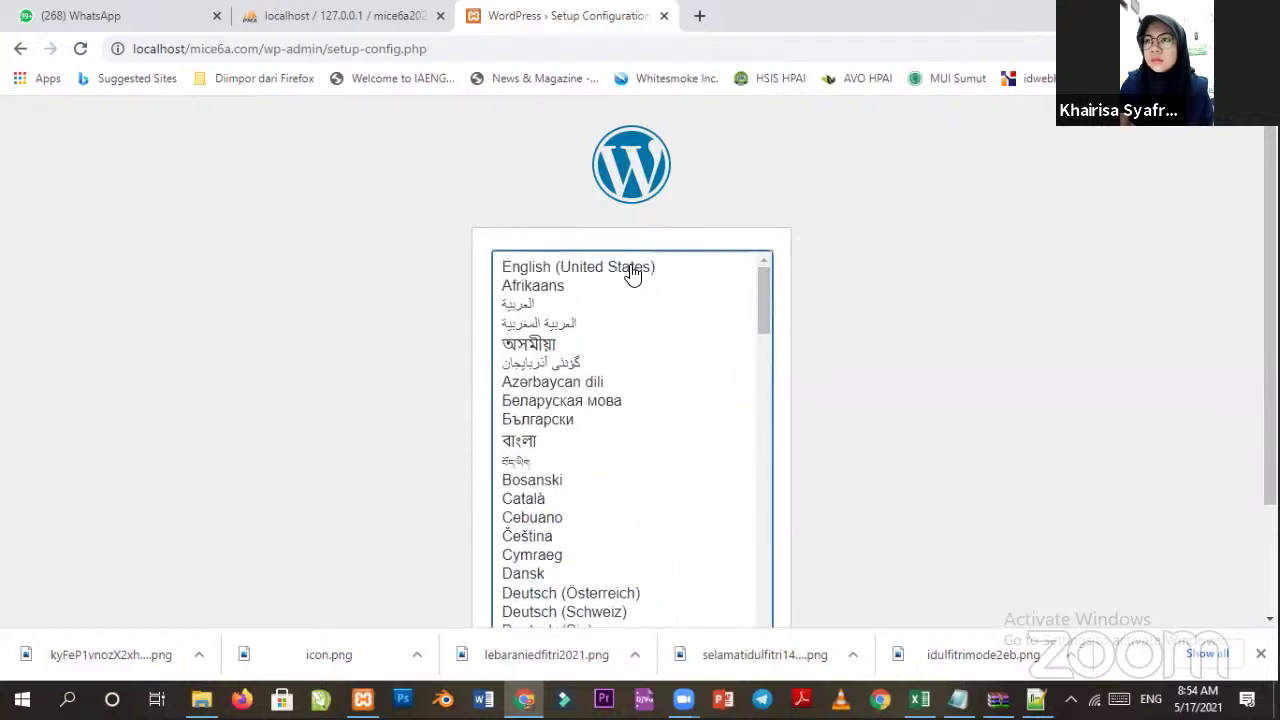
{"action": "left_click", "coordinate": [631, 272]}
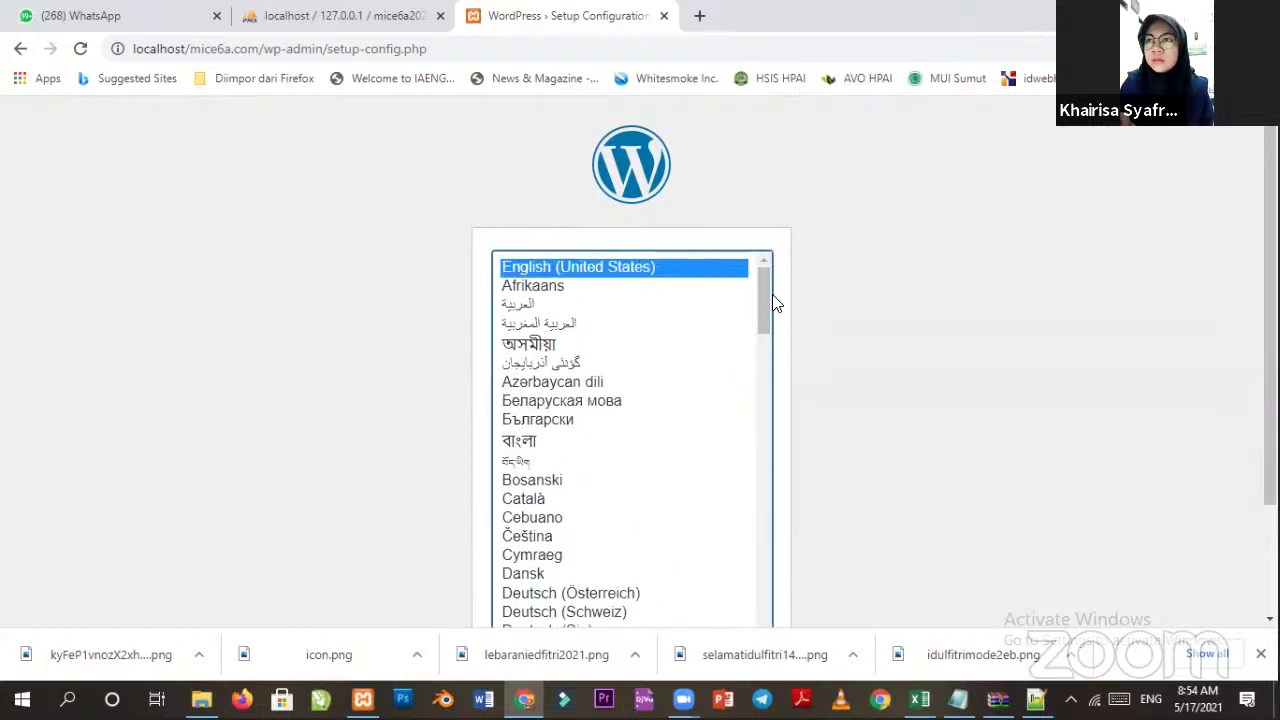
{"action": "mouse_move", "coordinate": [758, 298]}
{"action": "left_mouse_down"}
{"action": "mouse_move", "coordinate": [758, 322]}
{"action": "mouse_move", "coordinate": [756, 299]}
{"action": "left_mouse_up"}
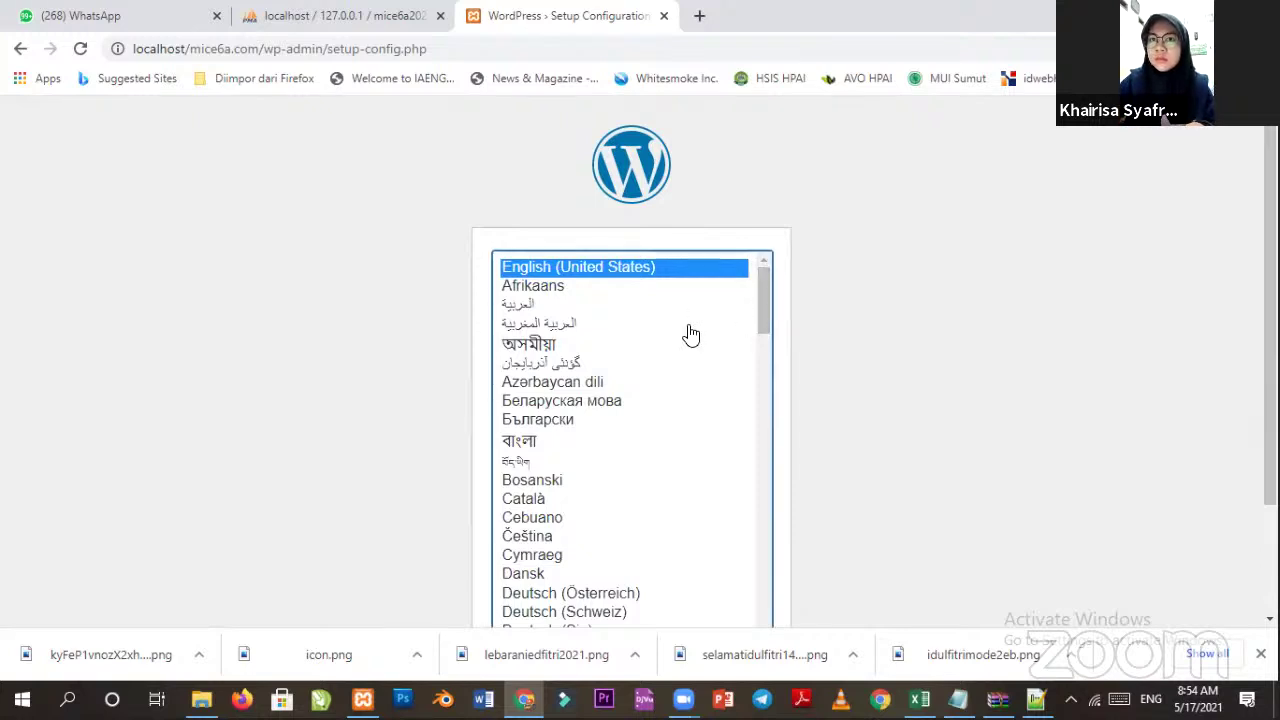
{"action": "scroll", "coordinate": [669, 374], "scroll_direction": "down", "scroll_amount": 9}
{"action": "scroll", "coordinate": [616, 460], "scroll_direction": "up", "scroll_amount": 9}
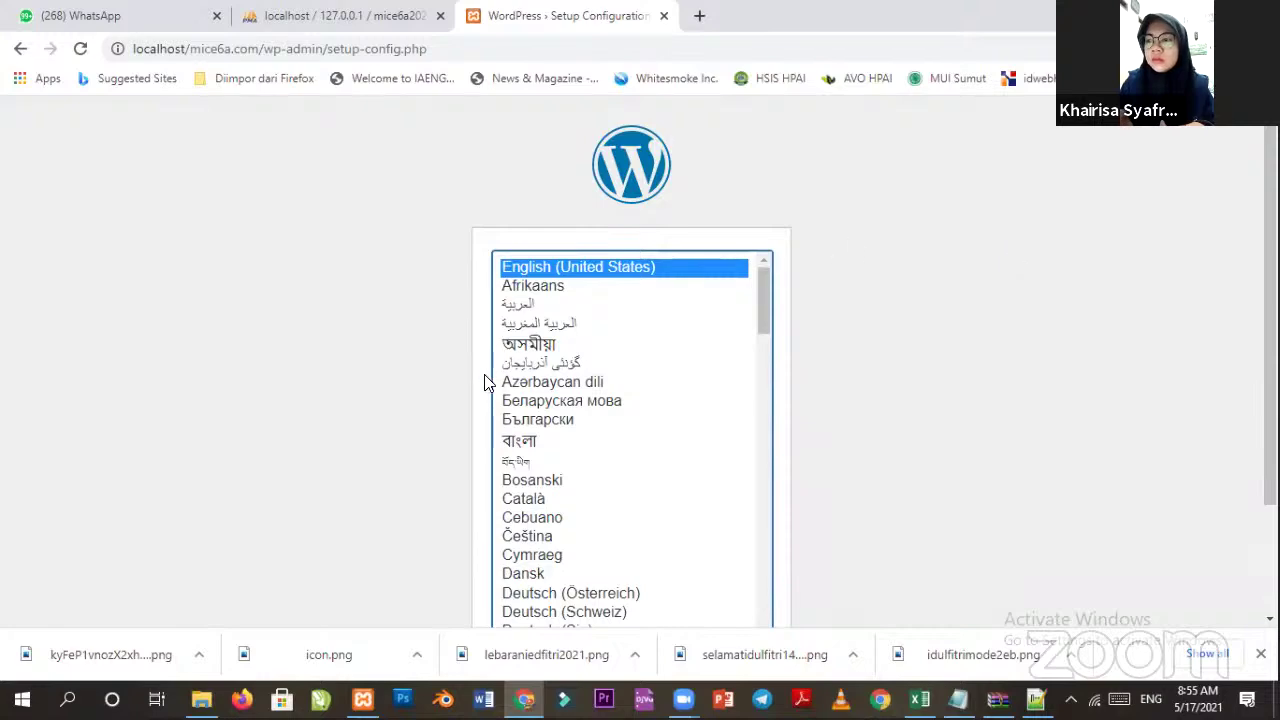
{"action": "scroll", "coordinate": [668, 435], "scroll_direction": "down", "scroll_amount": 10}
{"action": "scroll", "coordinate": [640, 380], "scroll_direction": "up", "scroll_amount": 10}
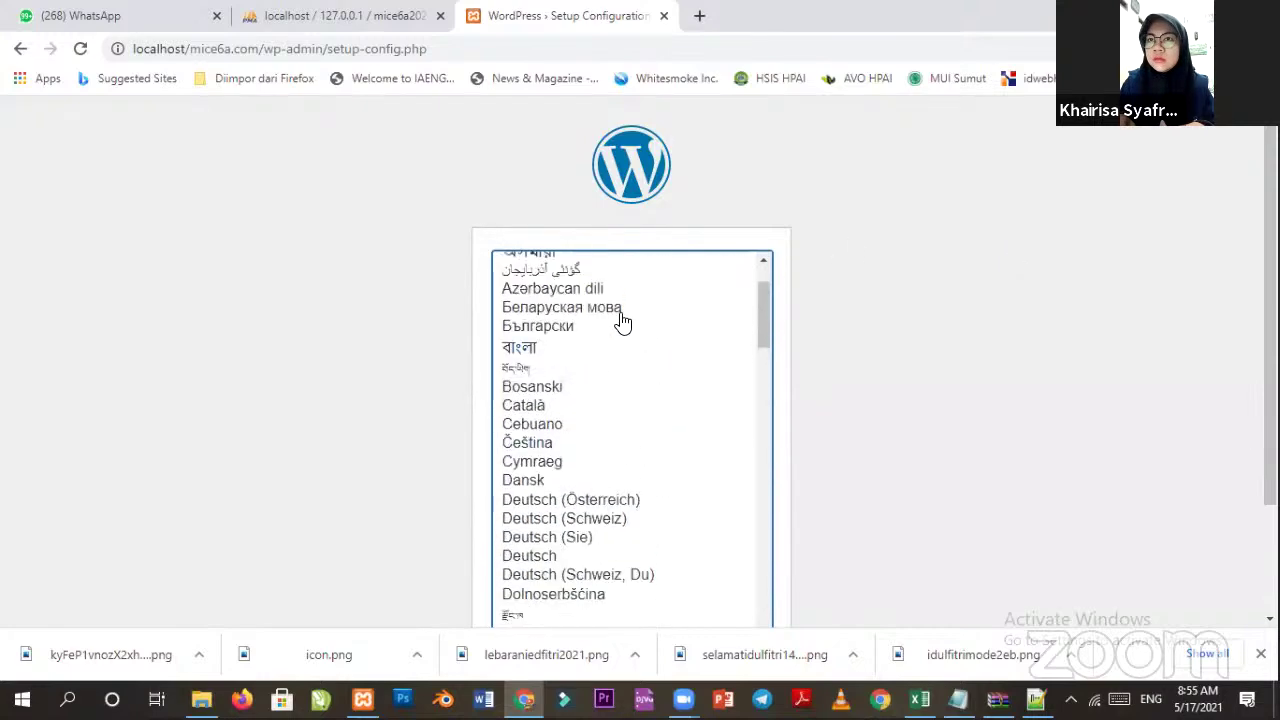
{"action": "scroll", "coordinate": [680, 320], "scroll_direction": "down", "scroll_amount": 5}
{"action": "scroll", "coordinate": [842, 370], "scroll_direction": "down", "scroll_amount": 2}
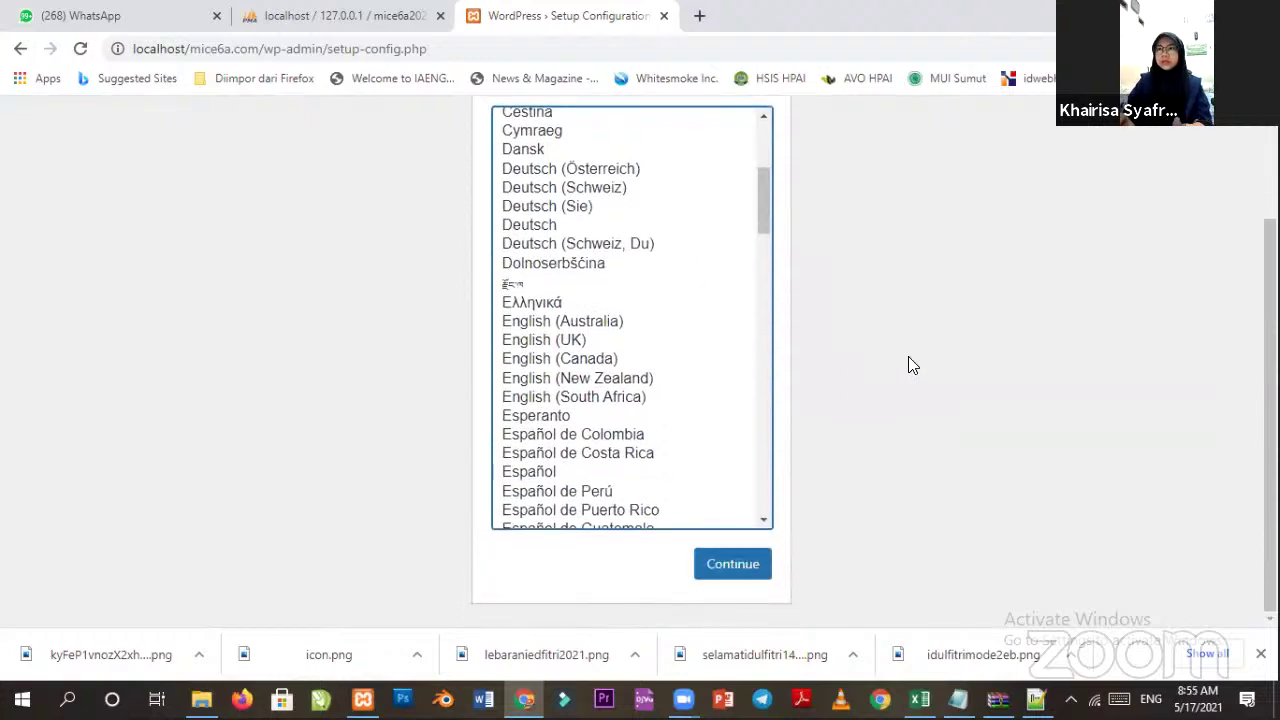
Continue to the step=0 page listing database name, username, password, host and table prefix.
{"action": "left_click", "coordinate": [726, 540]}
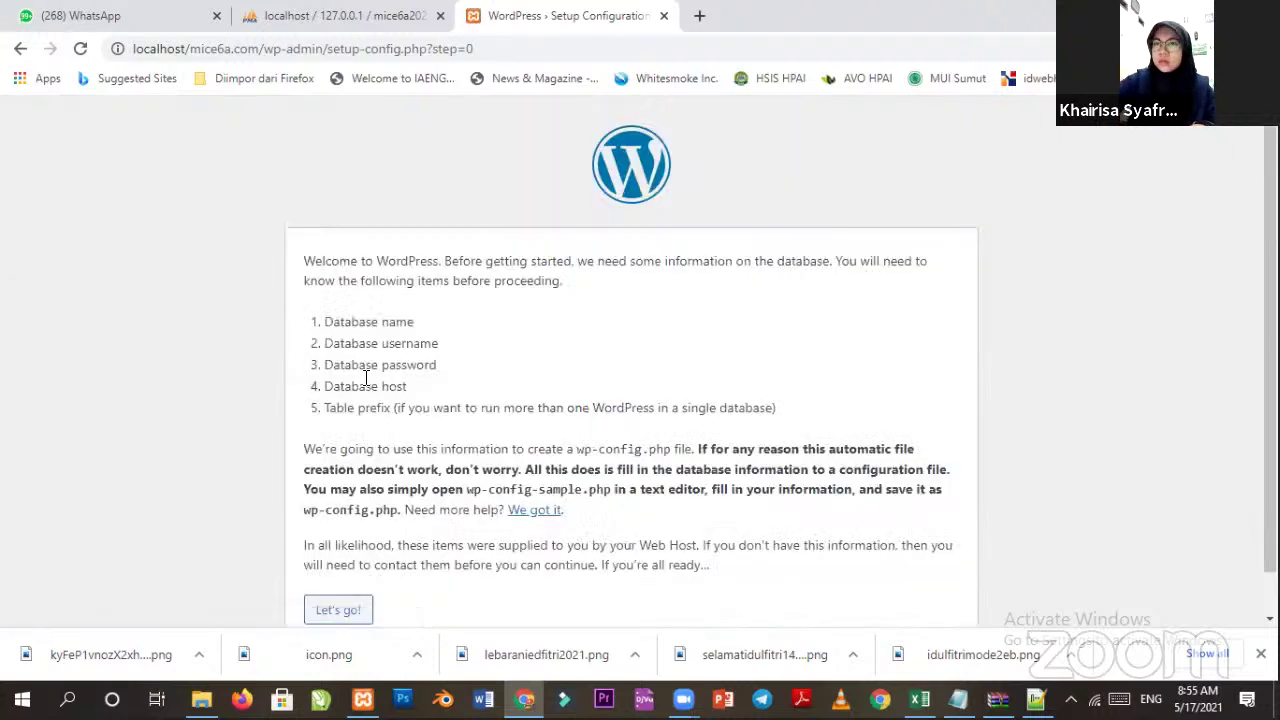
{"action": "left_click_drag", "start_coordinate": [325, 320], "coordinate": [435, 398]}
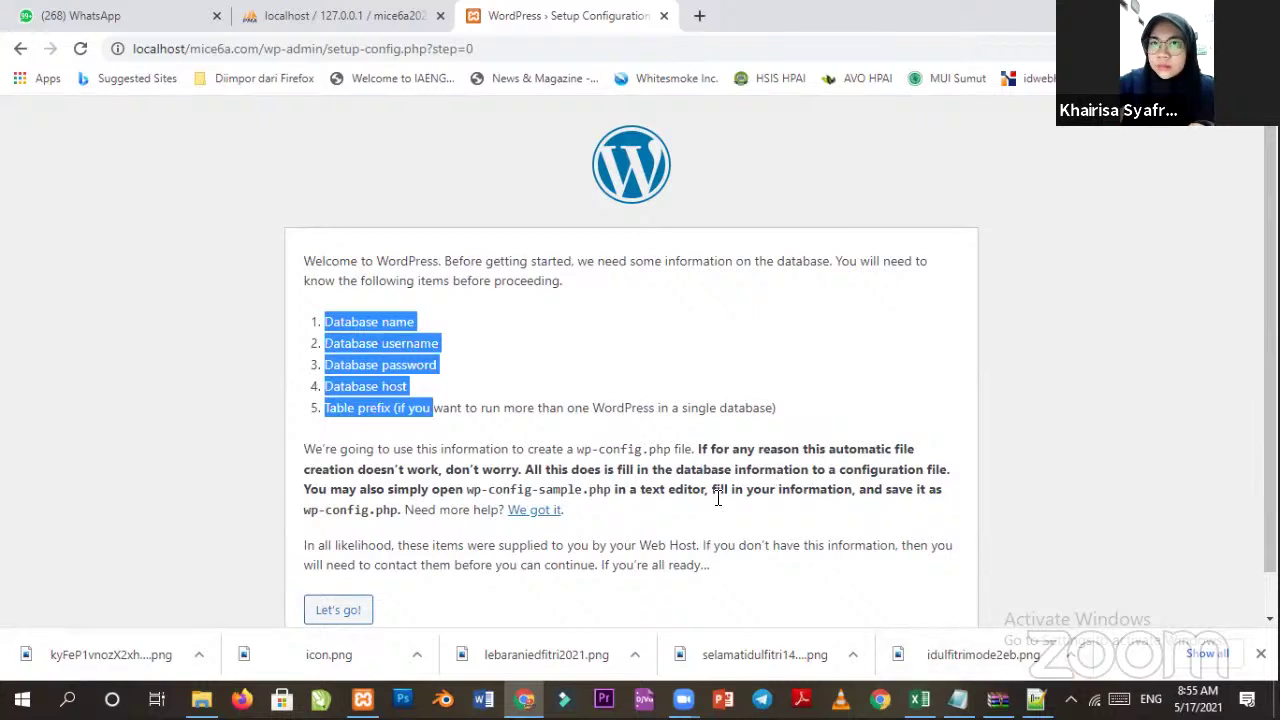
{"action": "left_click", "coordinate": [487, 376]}
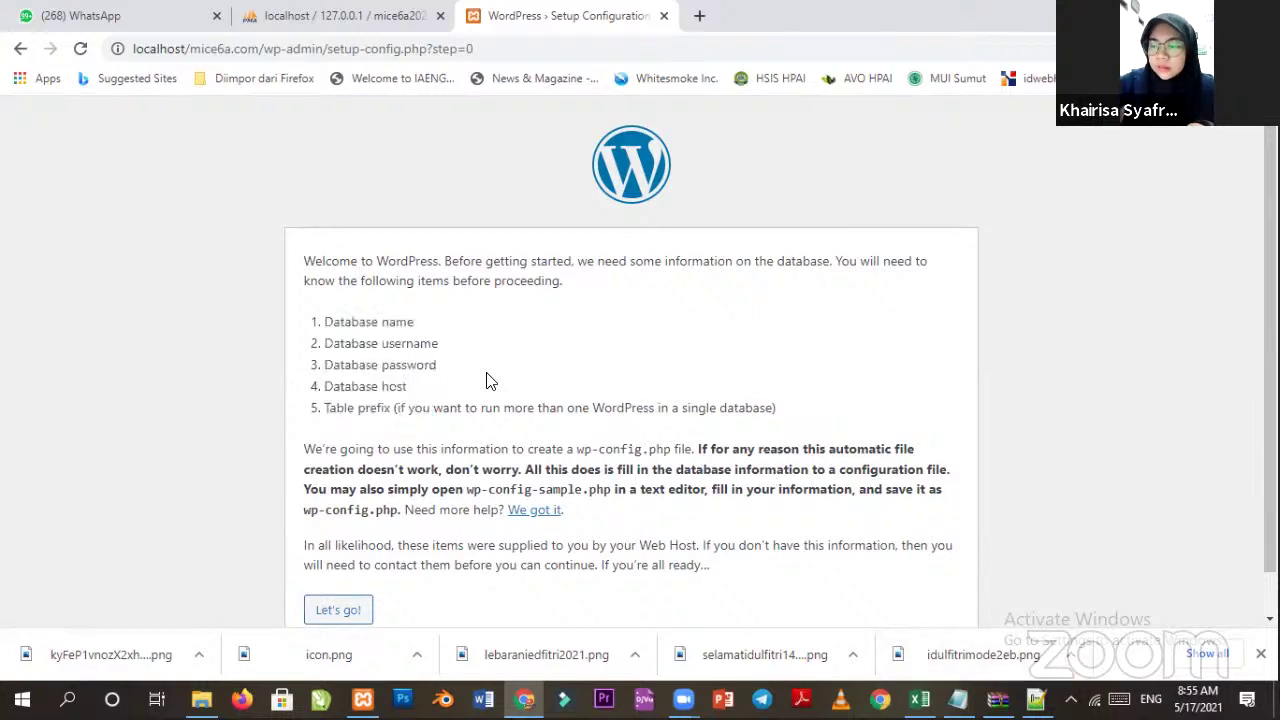
In phpMyAdmin, open mice6a2021 from the sidebar and confirm it has no tables.
{"action": "left_click", "coordinate": [320, 16]}
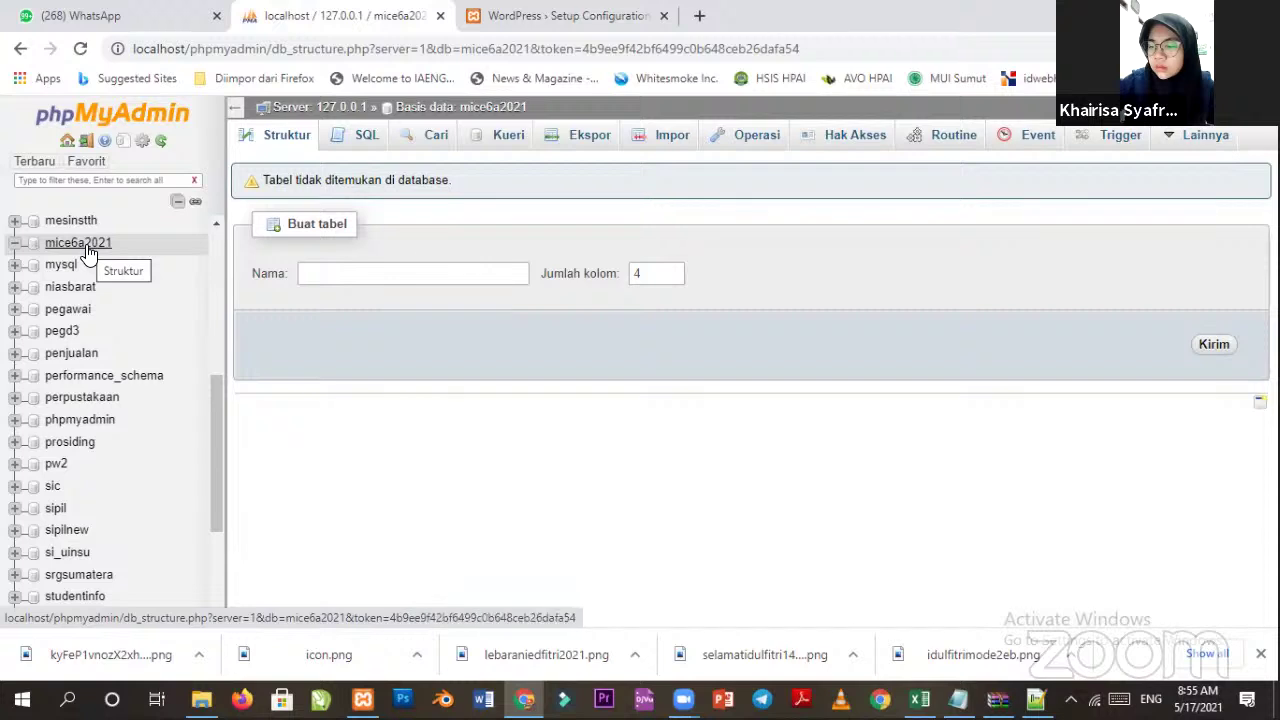
{"action": "scroll", "coordinate": [152, 256], "scroll_direction": "up", "scroll_amount": 4}
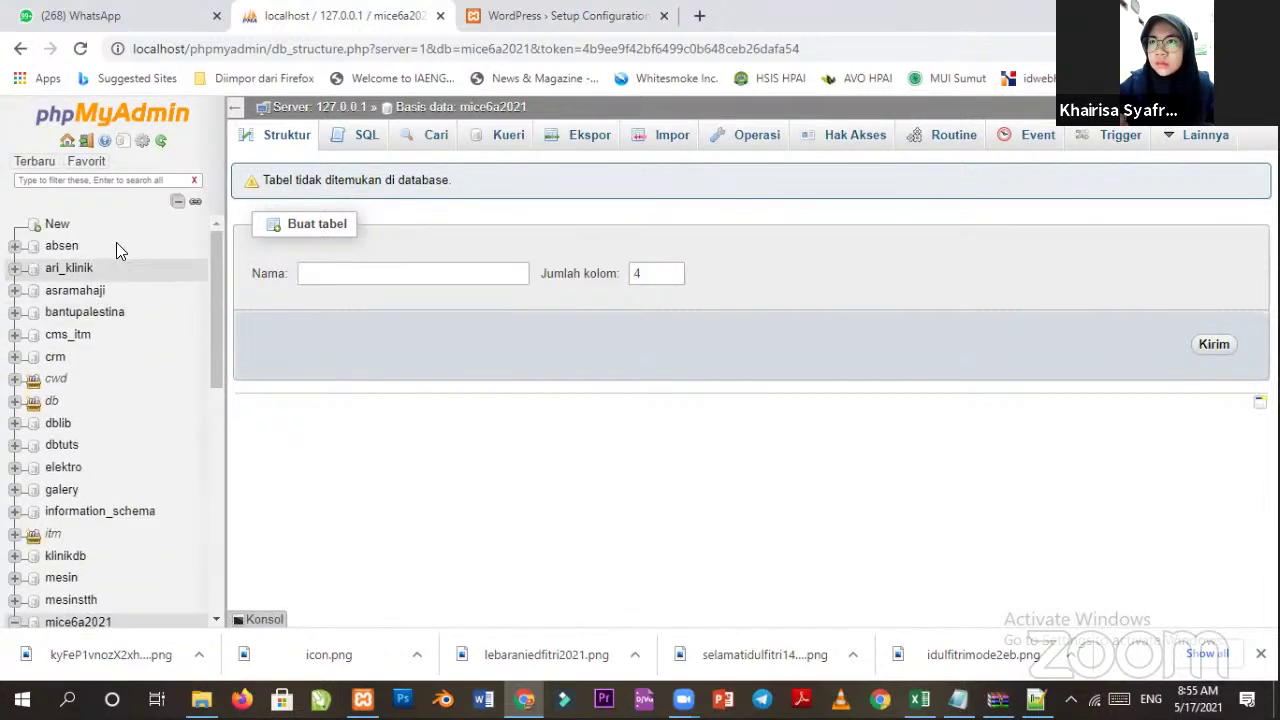
{"action": "left_click", "coordinate": [58, 226]}
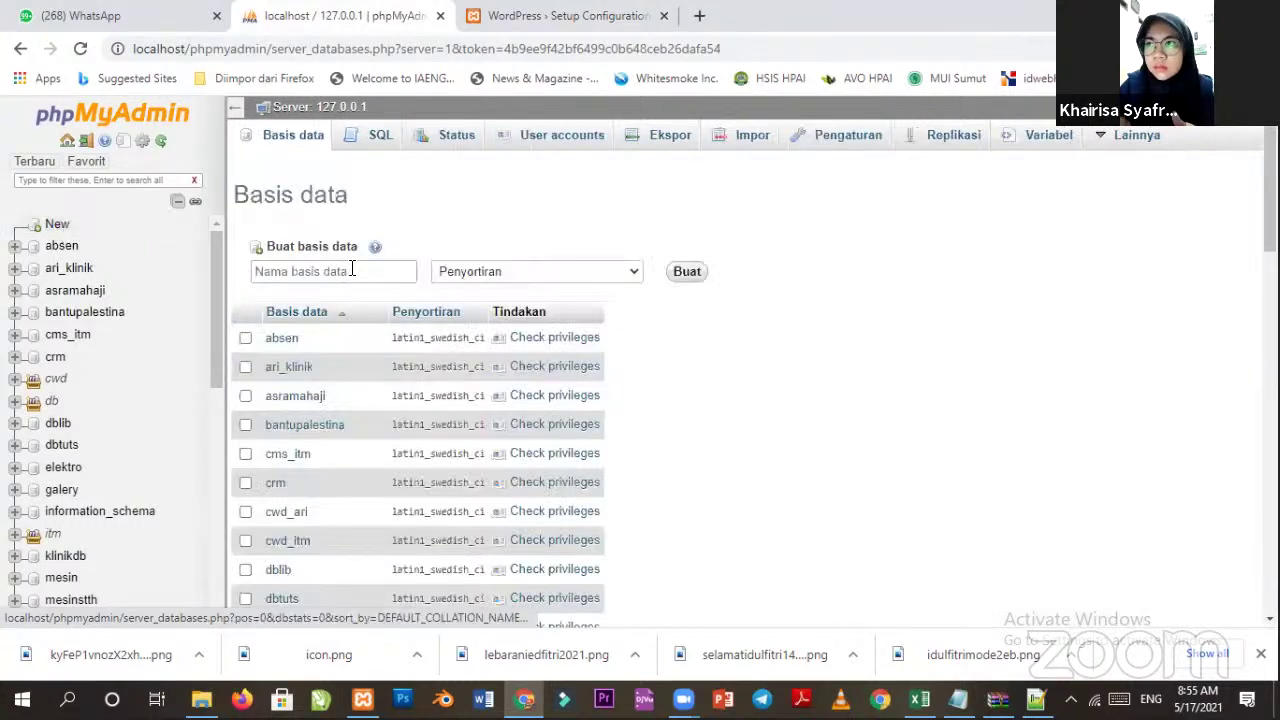
{"action": "left_click", "coordinate": [364, 270]}
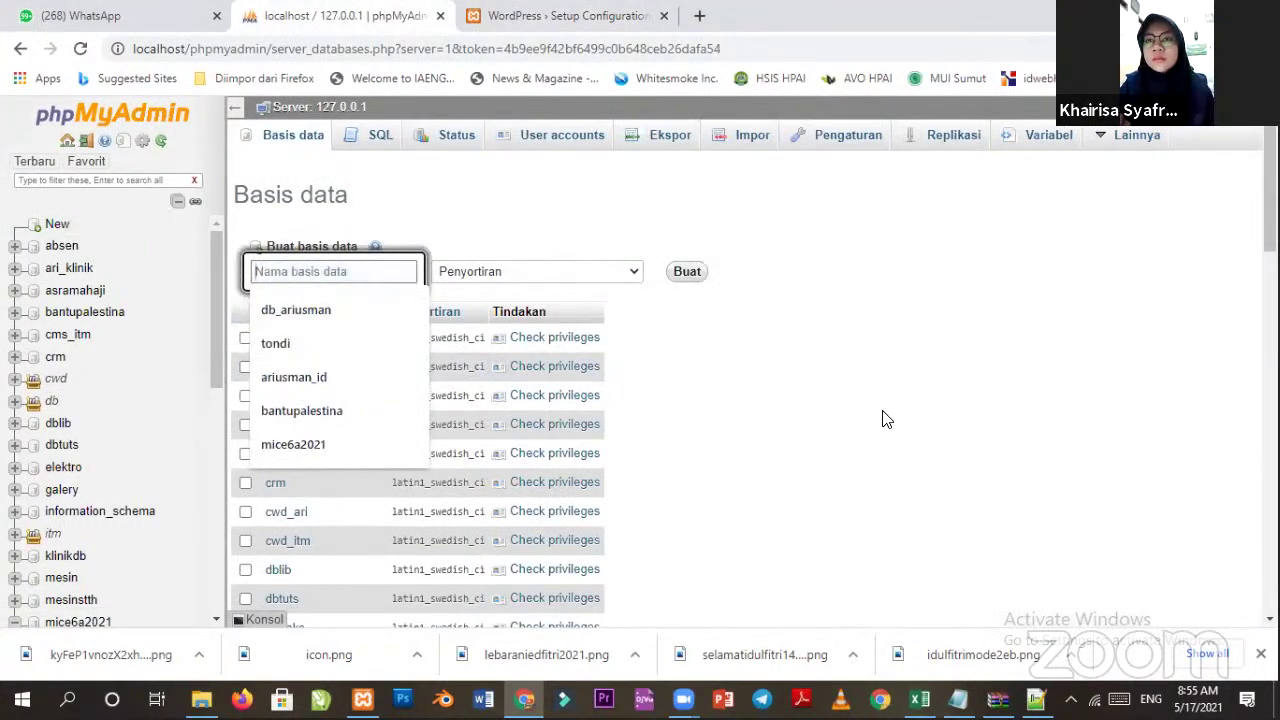
{"action": "left_click", "coordinate": [849, 409]}
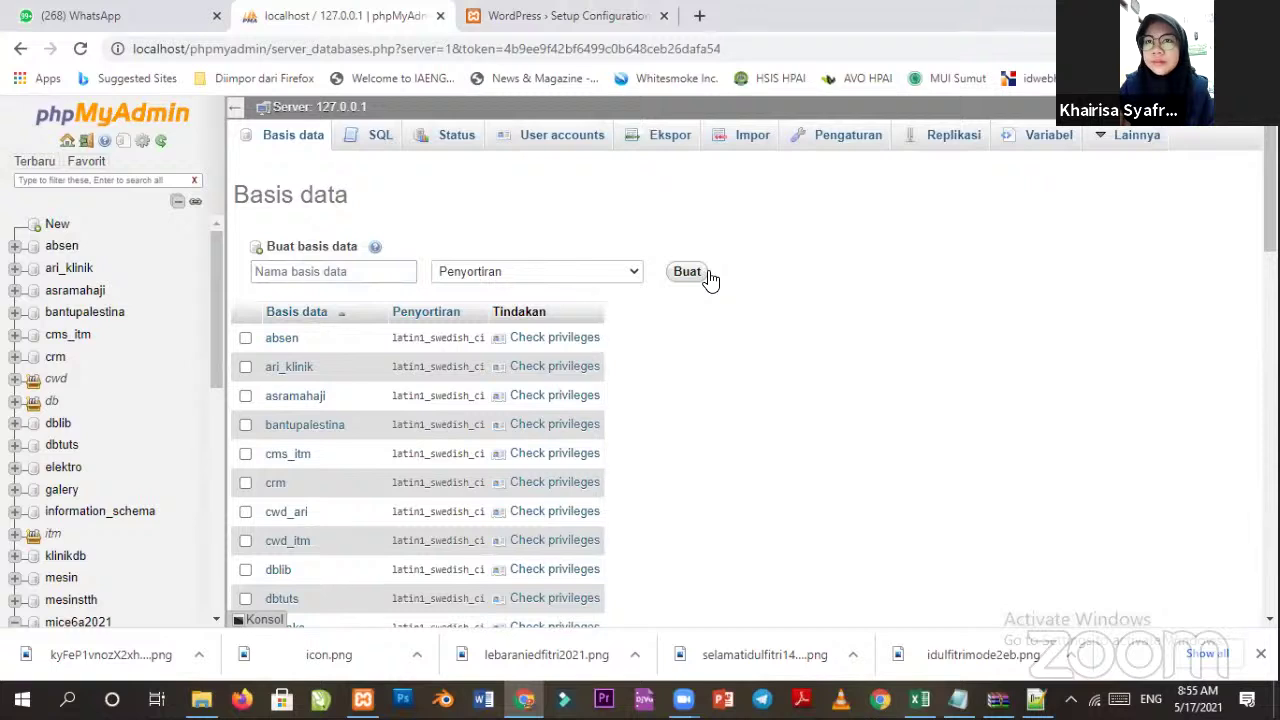
{"action": "scroll", "coordinate": [80, 515], "scroll_direction": "down", "scroll_amount": 3}
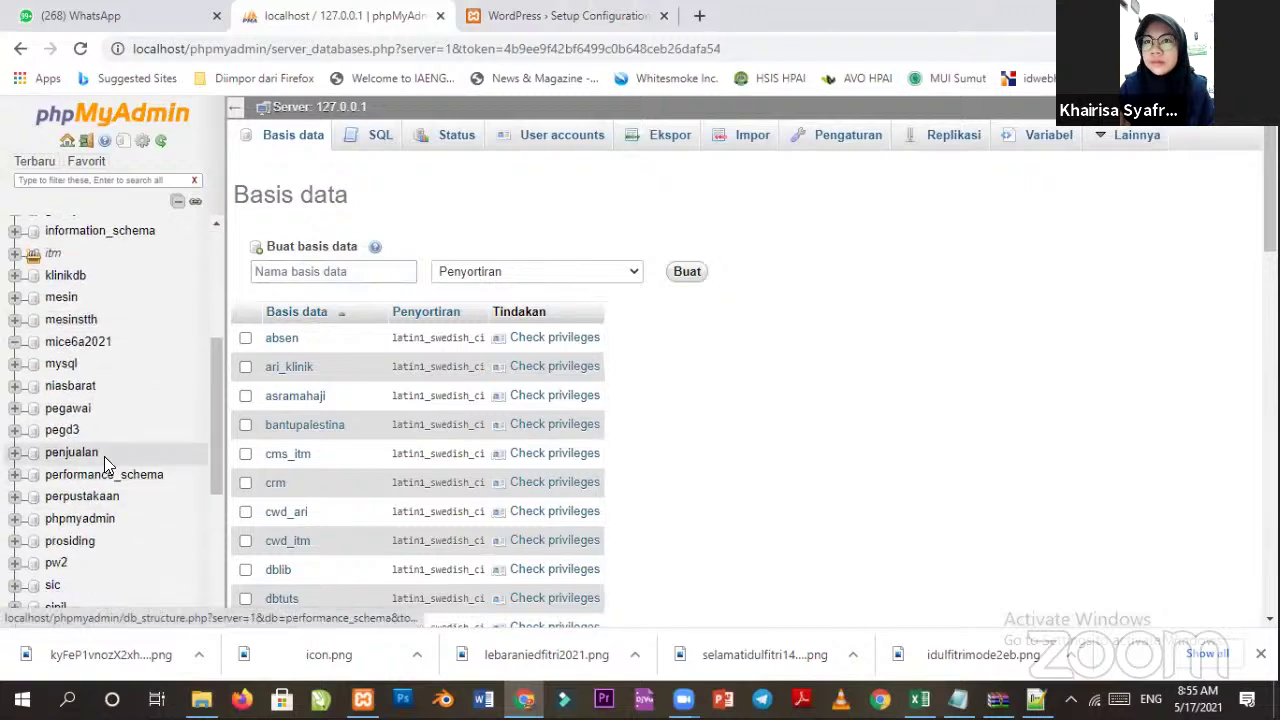
{"action": "left_click", "coordinate": [100, 341]}
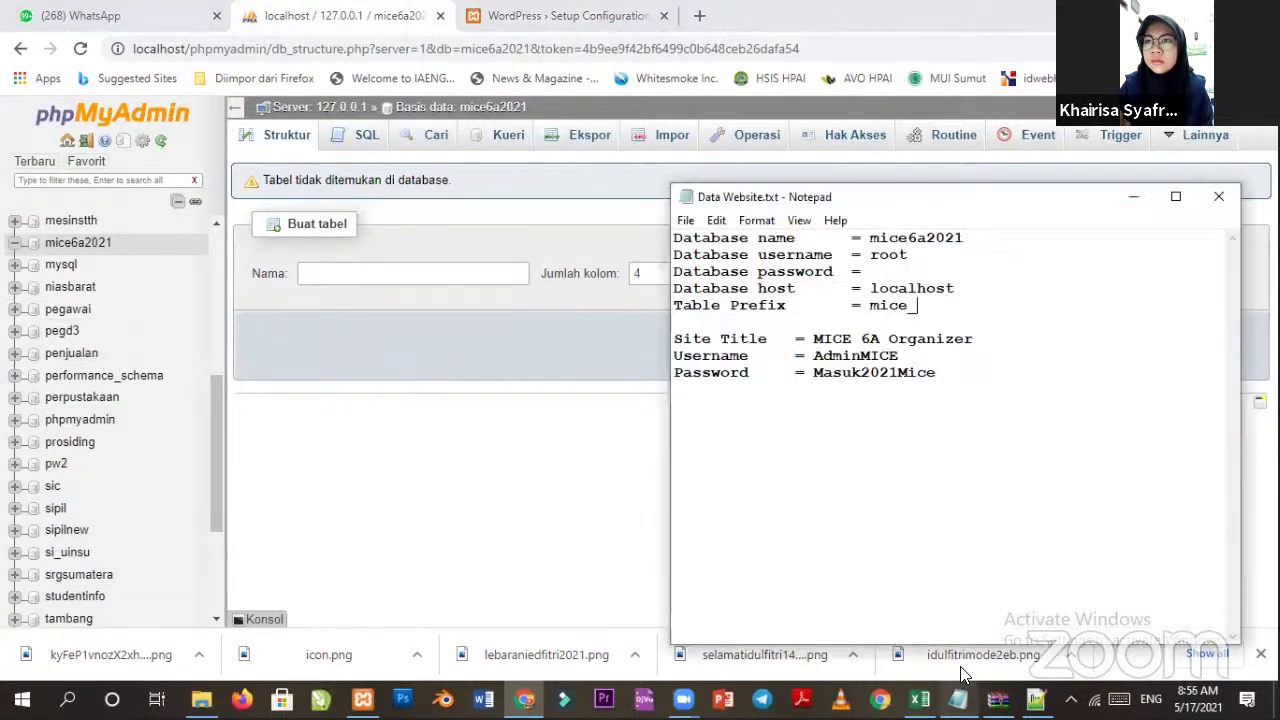
Confirm database mice6a2021, user root and an empty password in the notes, then show XAMPP.
{"action": "left_click", "coordinate": [958, 698]}
{"action": "left_click_drag", "start_coordinate": [871, 238], "coordinate": [978, 238]}
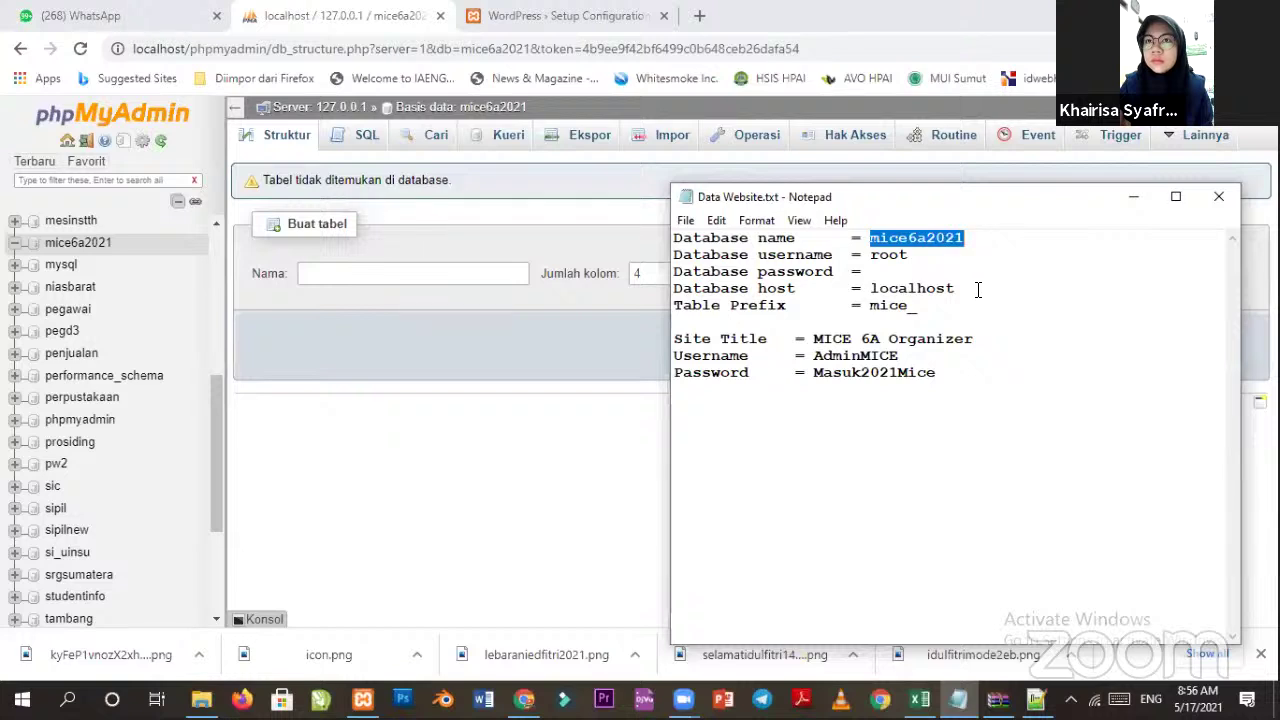
{"action": "left_click_drag", "start_coordinate": [869, 256], "coordinate": [914, 256]}
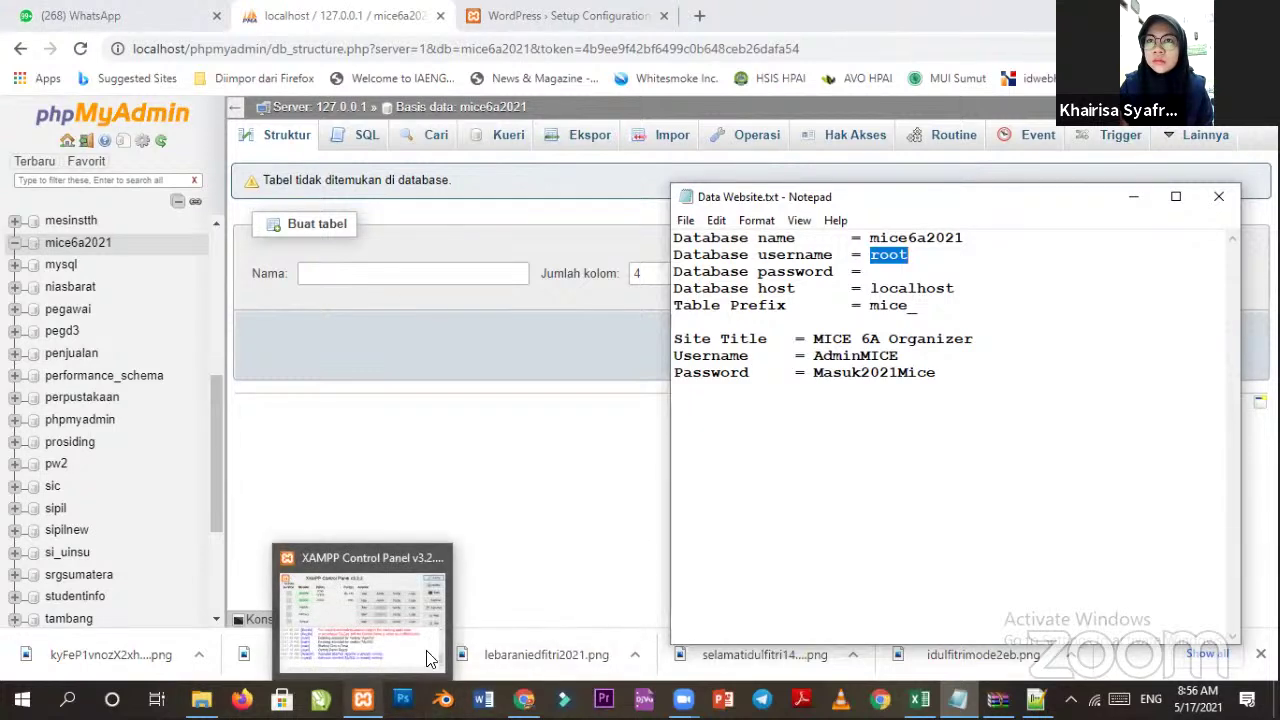
{"action": "left_click", "coordinate": [868, 271]}
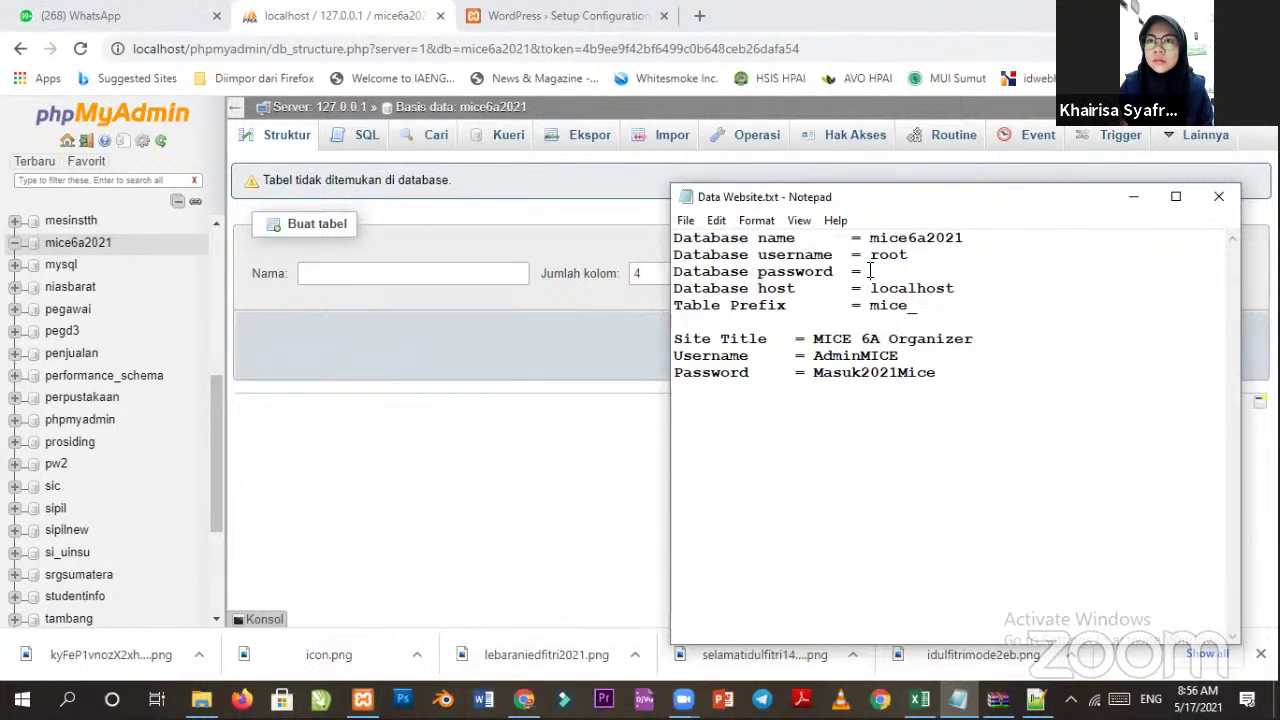
{"action": "left_click", "coordinate": [362, 698]}
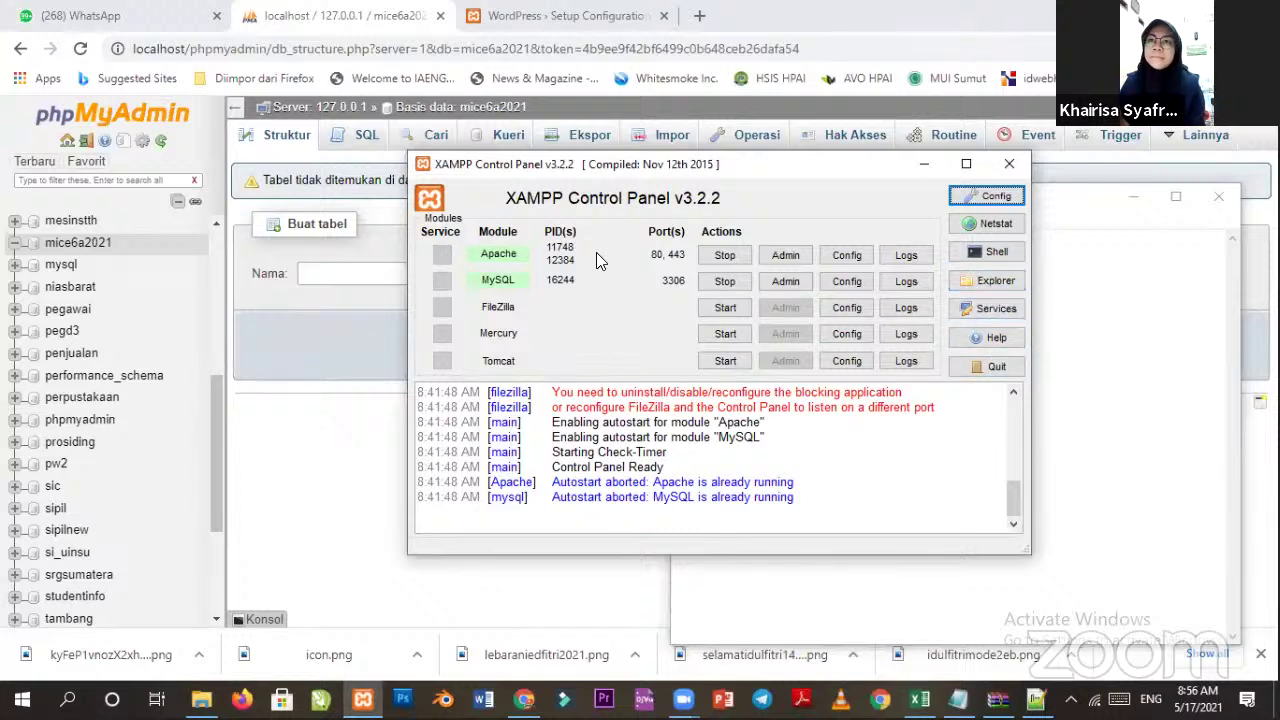
{"action": "left_click", "coordinate": [866, 283]}
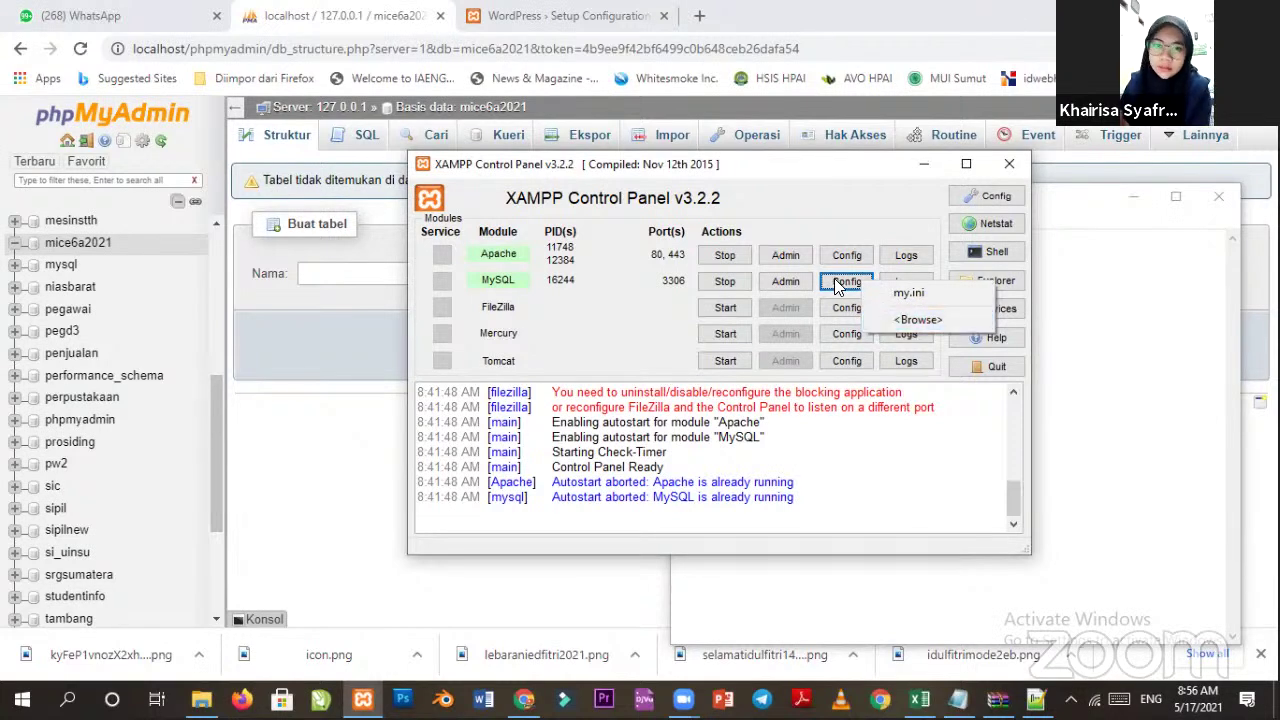
{"action": "left_click", "coordinate": [878, 206]}
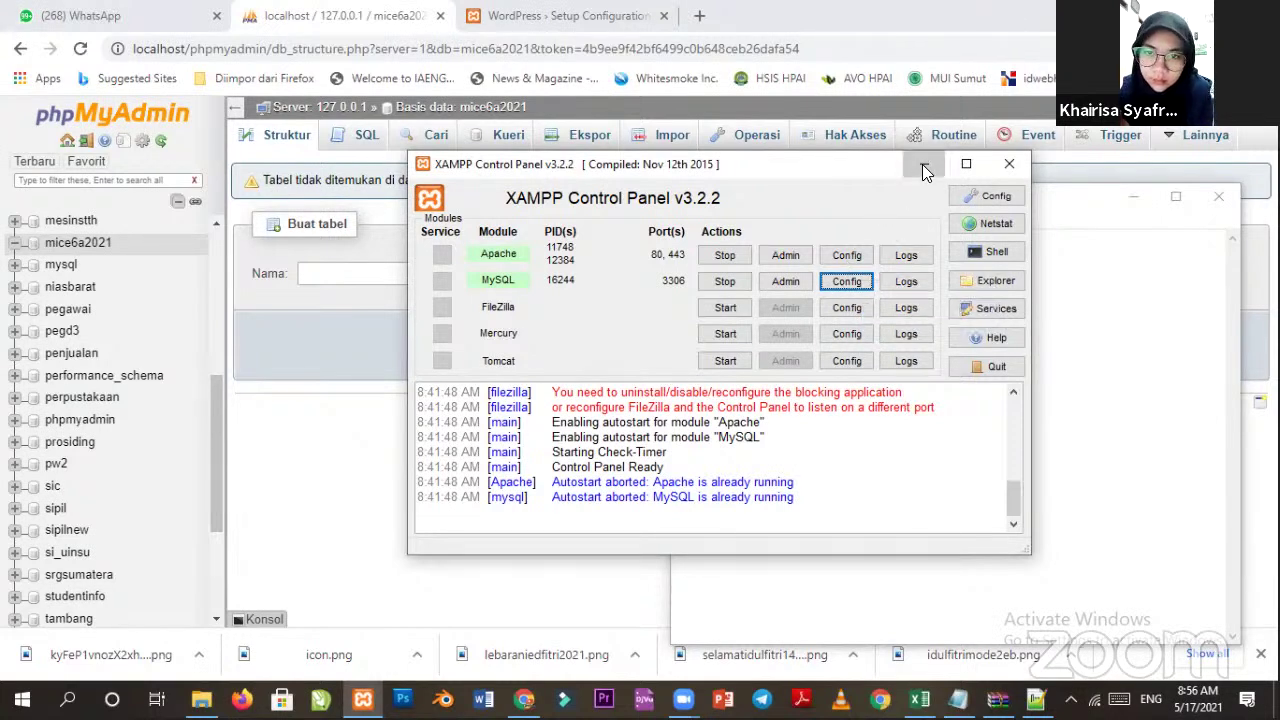
Minimize XAMPP and review the database name, username, empty password and localhost host in the notes.
{"action": "left_click", "coordinate": [922, 164]}
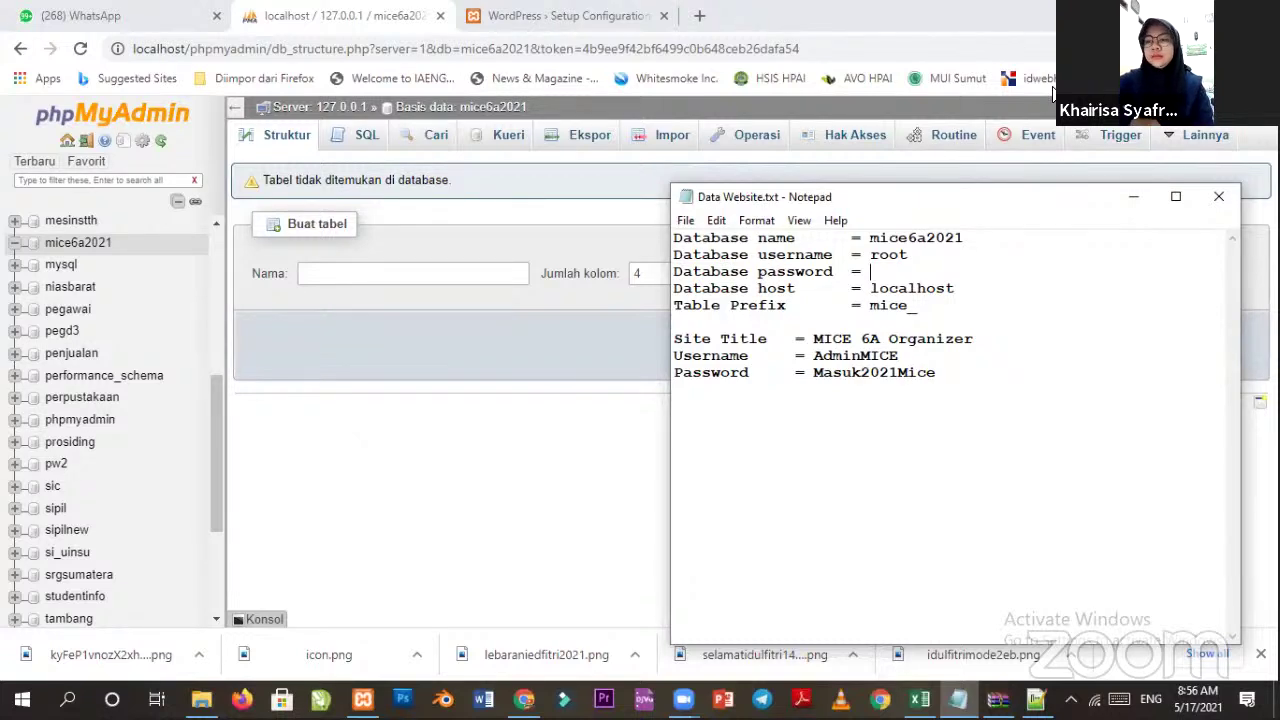
{"action": "left_click_drag", "start_coordinate": [887, 196], "coordinate": [845, 107]}
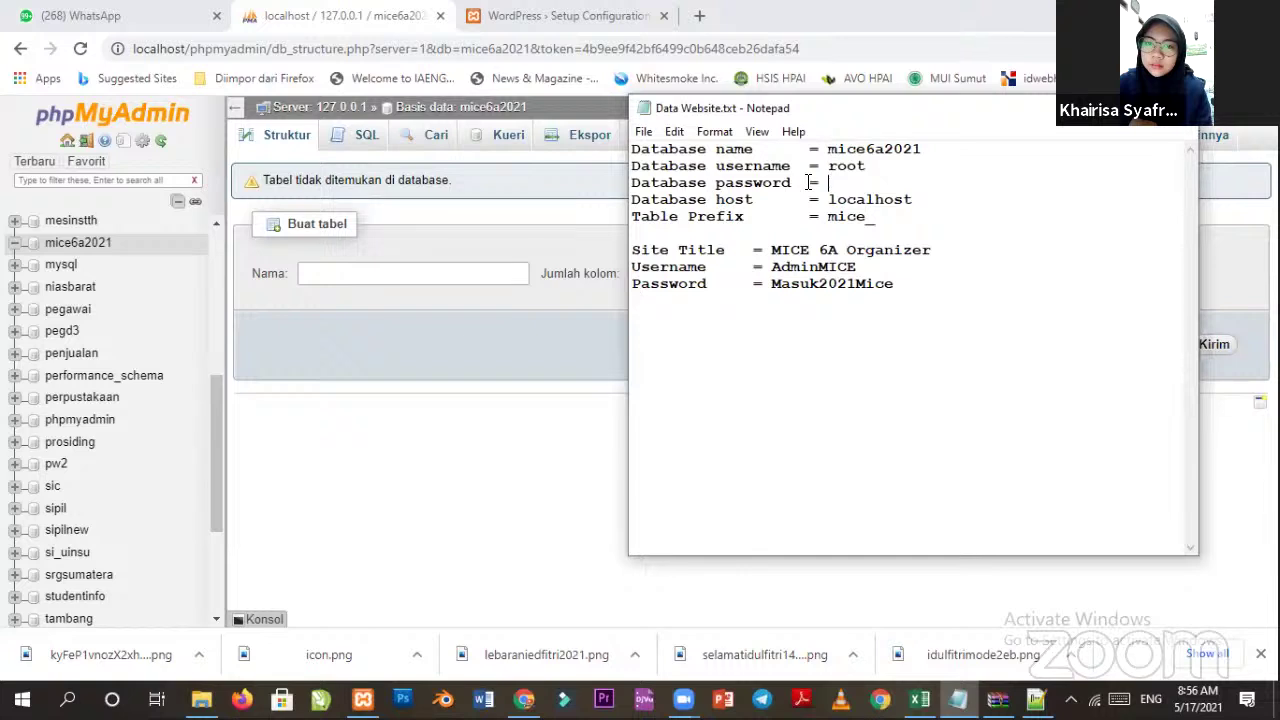
{"action": "mouse_move", "coordinate": [633, 148]}
{"action": "left_mouse_down"}
{"action": "mouse_move", "coordinate": [894, 166]}
{"action": "mouse_move", "coordinate": [709, 166]}
{"action": "mouse_move", "coordinate": [612, 150]}
{"action": "left_mouse_up"}
{"action": "left_click", "coordinate": [940, 180]}
{"action": "left_click", "coordinate": [868, 166]}
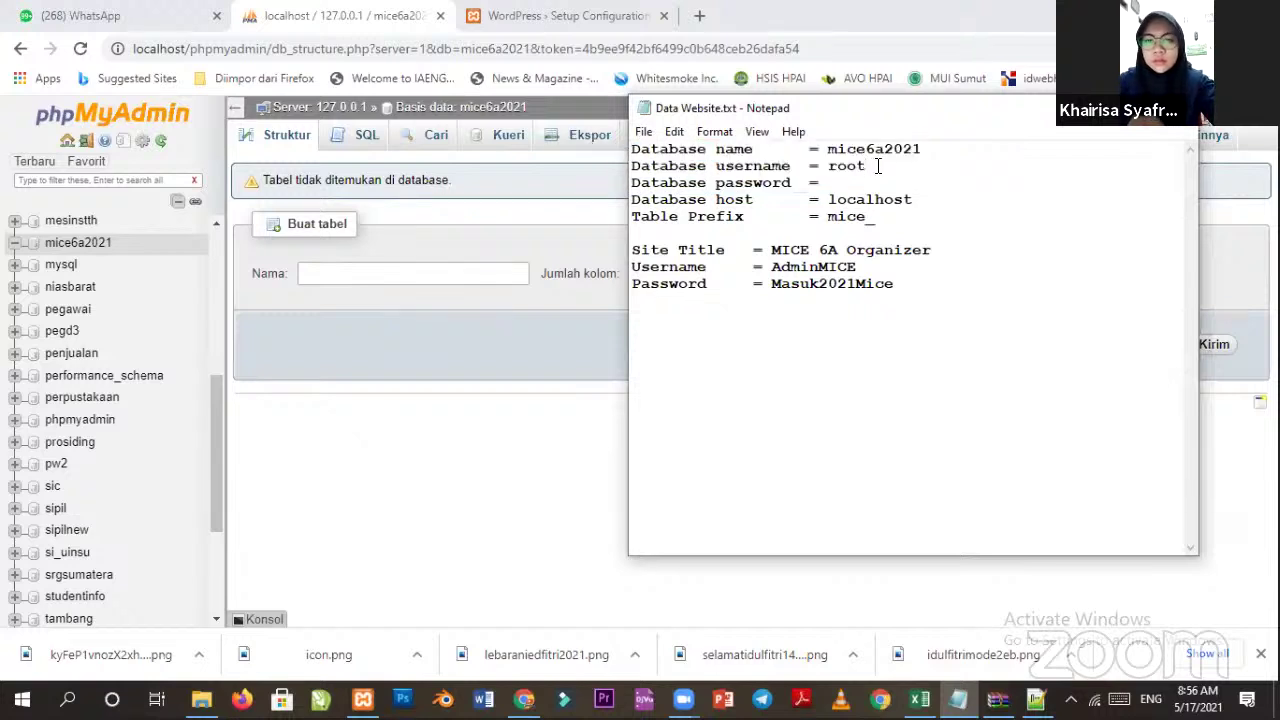
{"action": "left_click_drag", "start_coordinate": [848, 166], "coordinate": [697, 137]}
{"action": "left_click", "coordinate": [912, 188]}
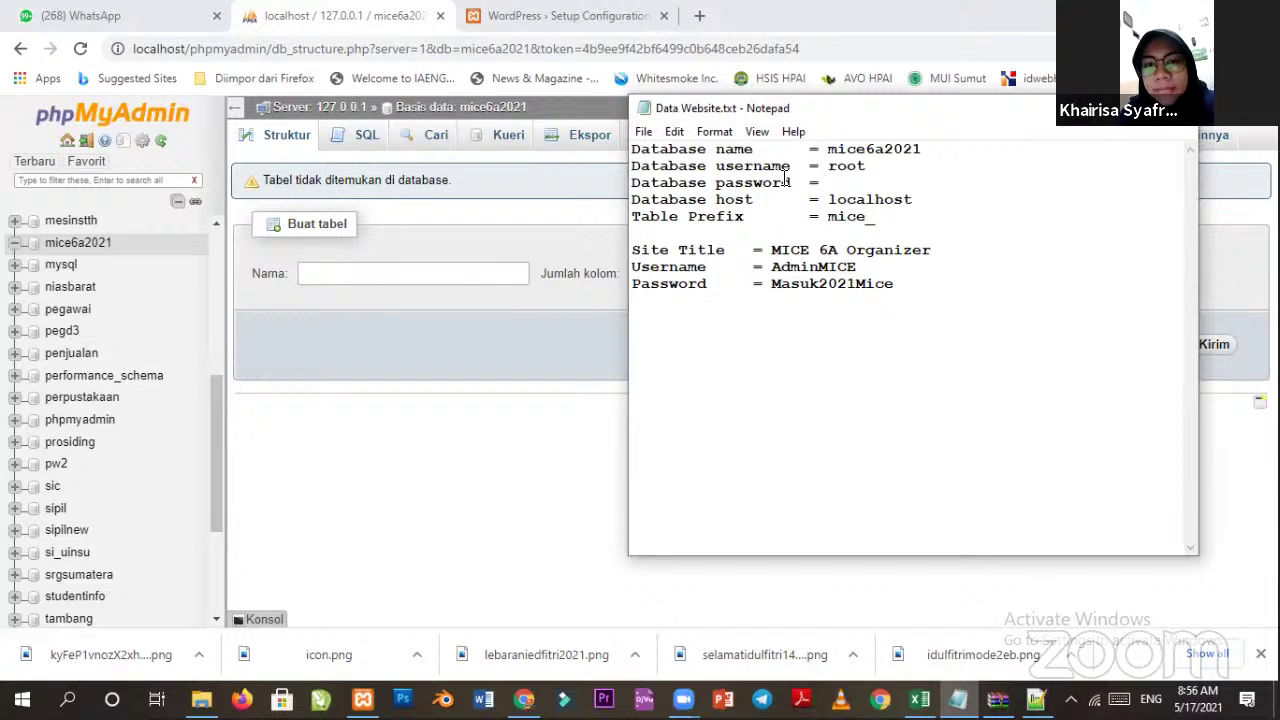
{"action": "left_click_drag", "start_coordinate": [846, 183], "coordinate": [630, 148]}
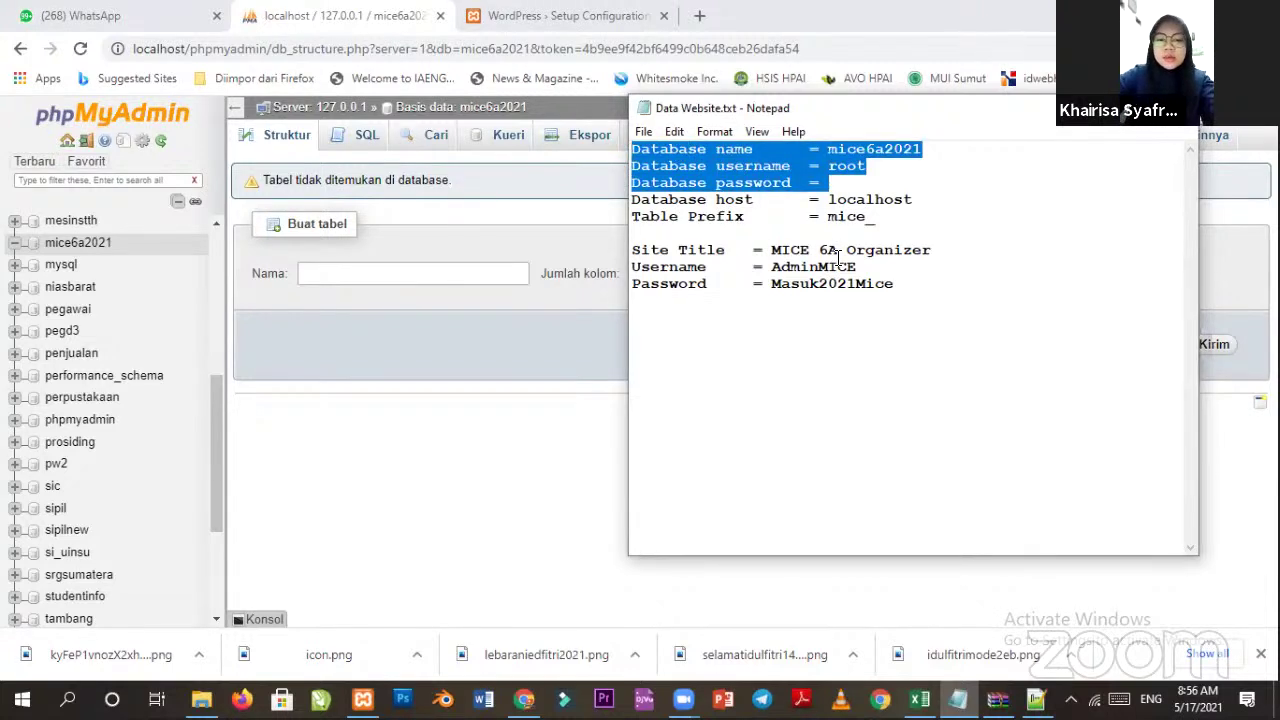
{"action": "left_click", "coordinate": [860, 186]}
{"action": "left_click_drag", "start_coordinate": [858, 182], "coordinate": [630, 146]}
{"action": "left_click", "coordinate": [890, 185]}
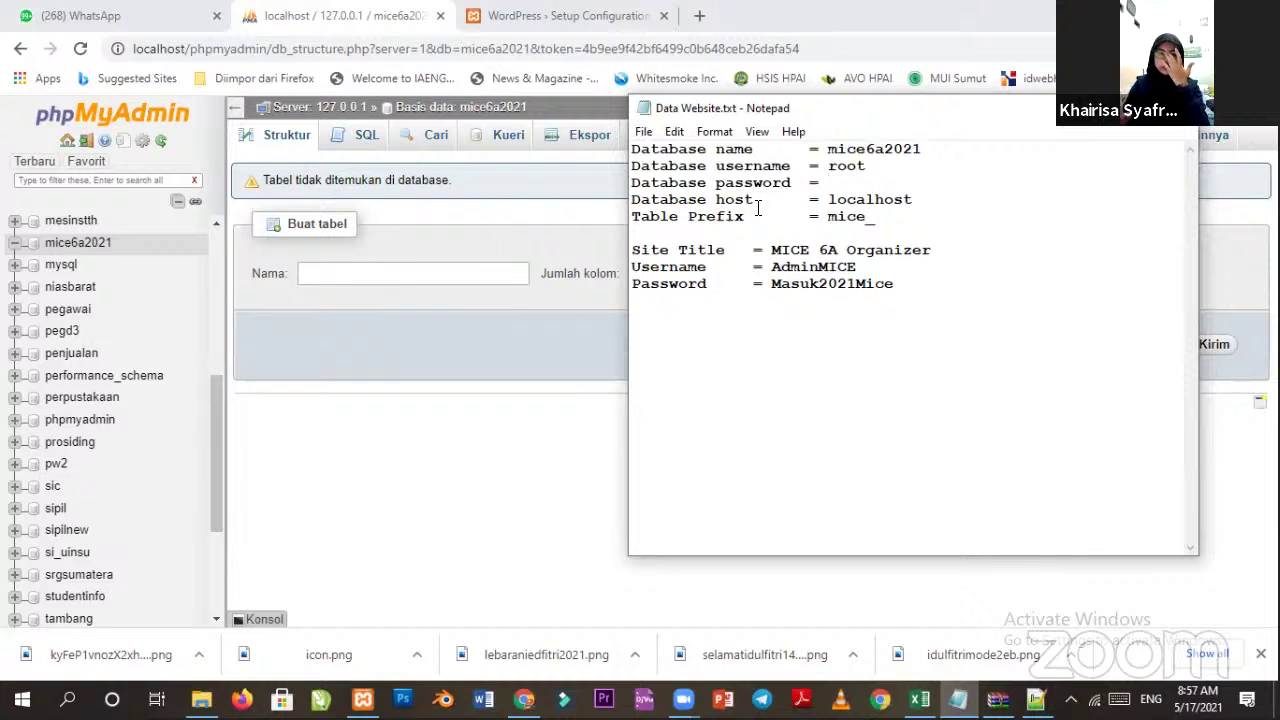
{"action": "left_click_drag", "start_coordinate": [829, 201], "coordinate": [912, 203]}
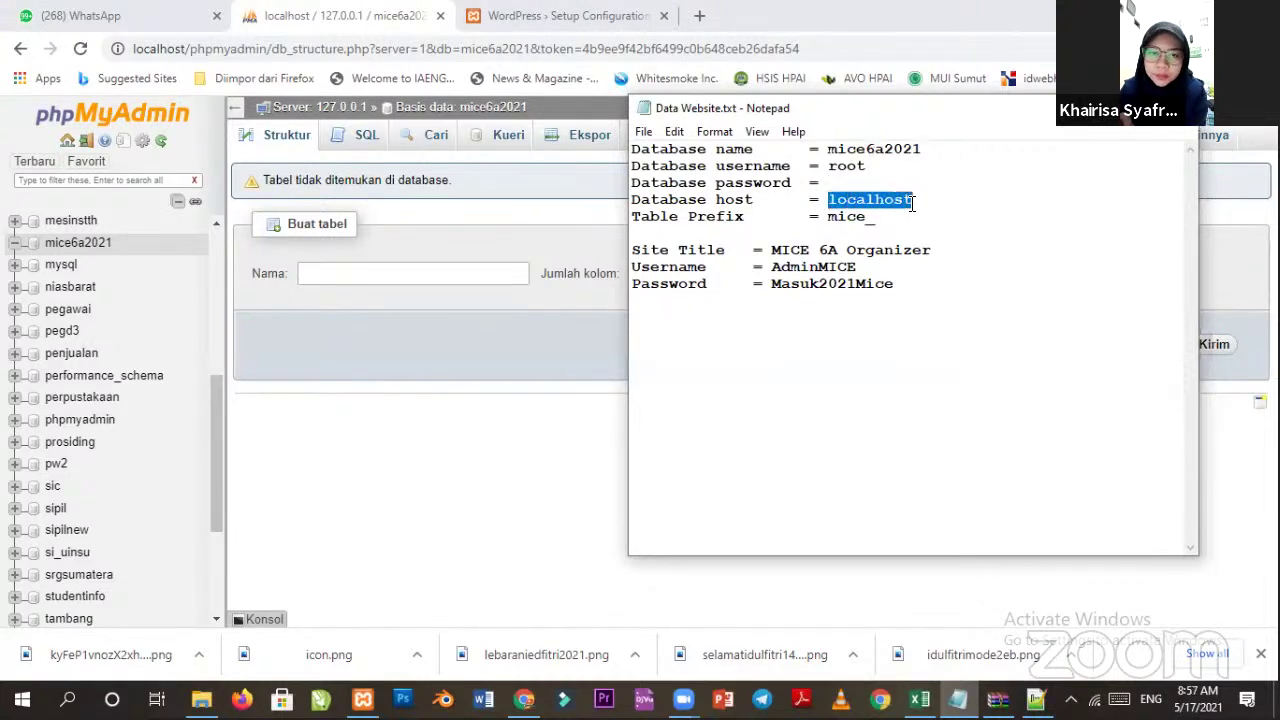
{"action": "left_click", "coordinate": [941, 219]}
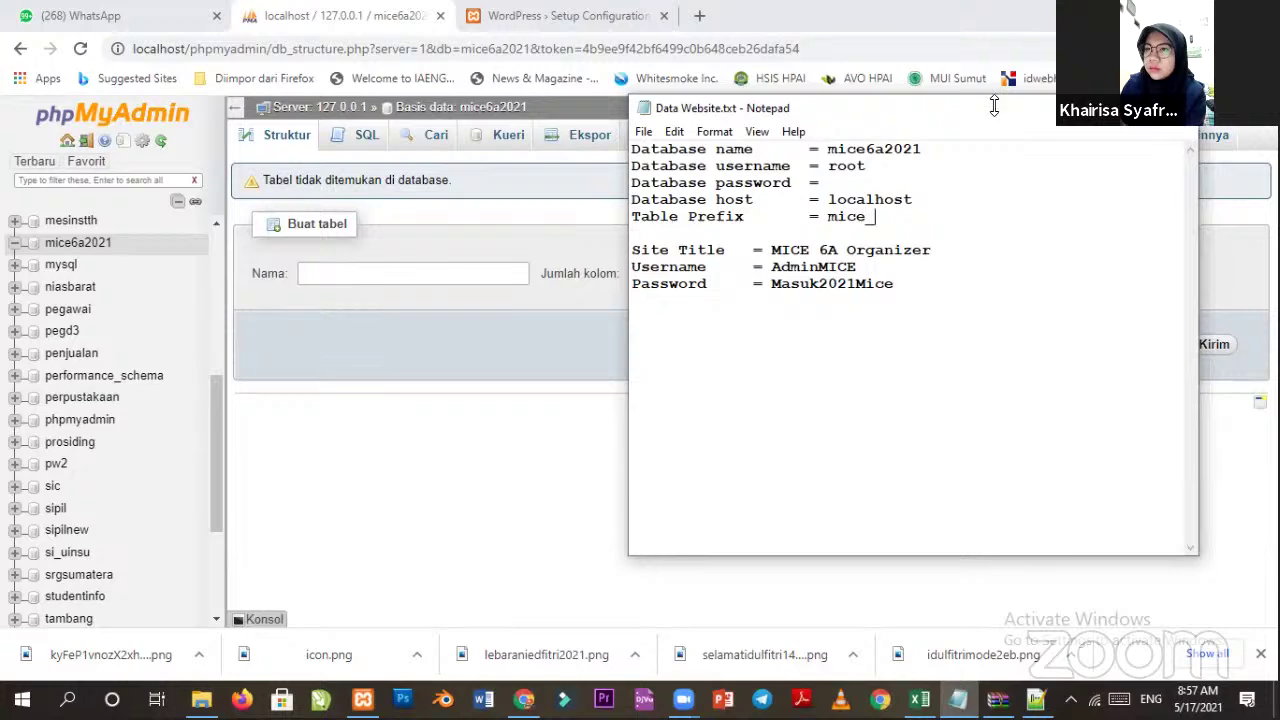
Return to the WordPress setup tab and choose "Let's go!" to reach the database form.
{"action": "key", "text": "alt+Tab"}
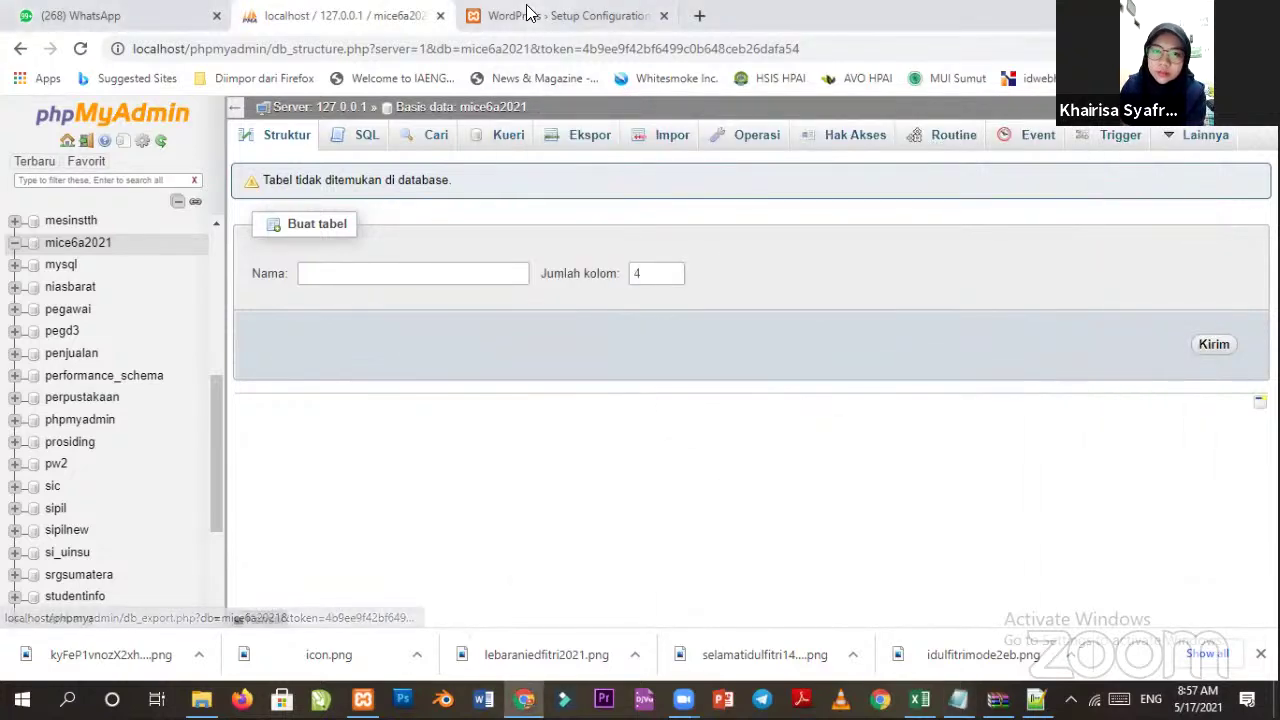
{"action": "left_click", "coordinate": [530, 16]}
{"action": "scroll", "coordinate": [357, 514], "scroll_direction": "down", "scroll_amount": 1}
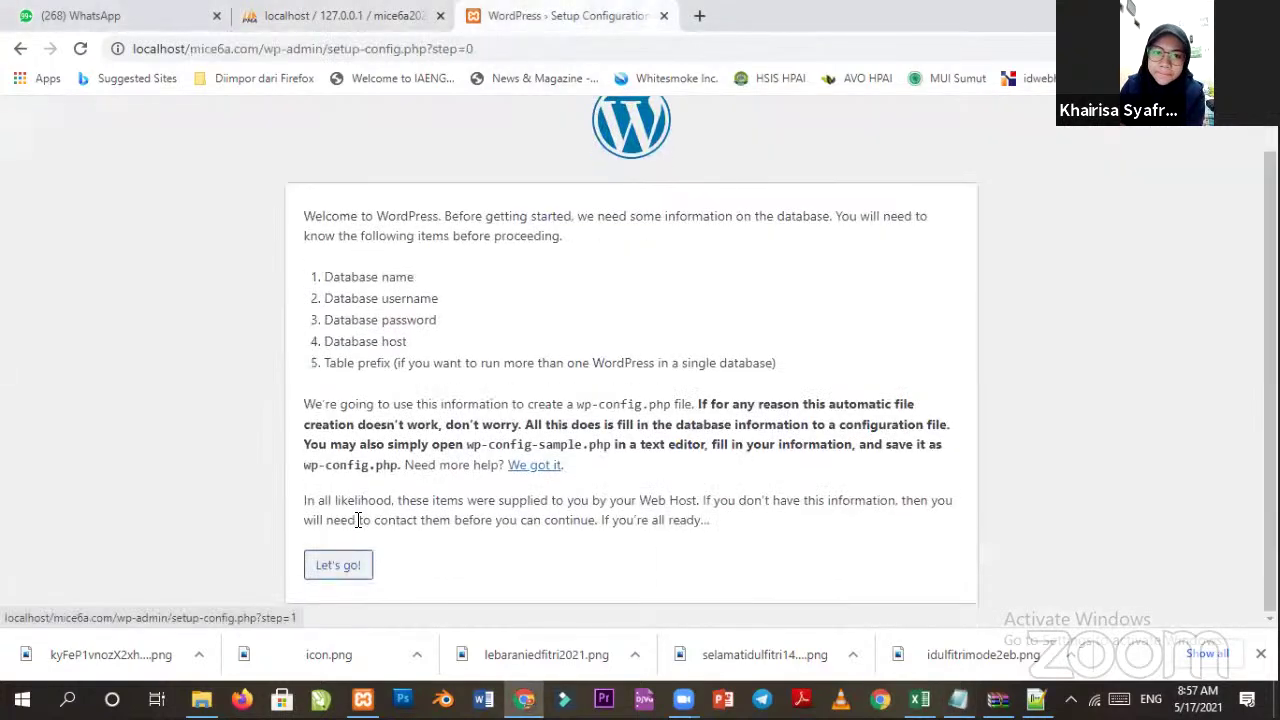
{"action": "left_click", "coordinate": [340, 564]}
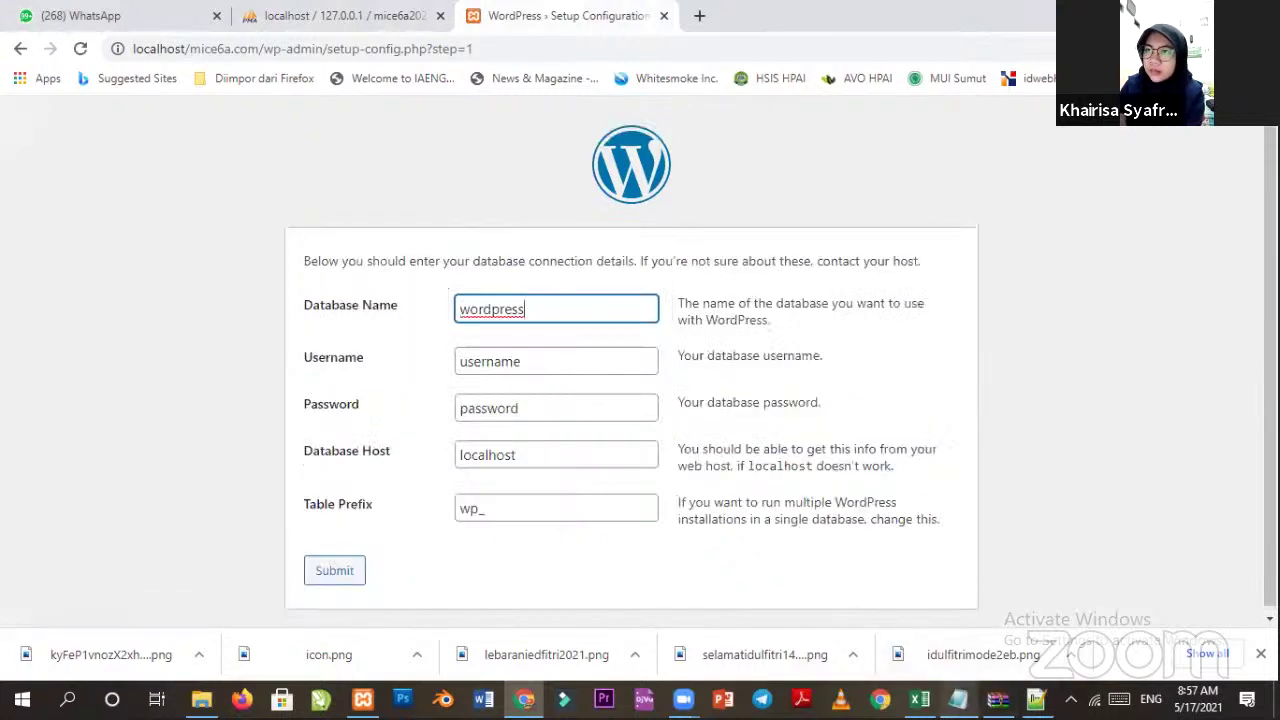
Copy mice6a2021 from the notes into the Database Name field.
{"action": "left_click", "coordinate": [958, 698]}
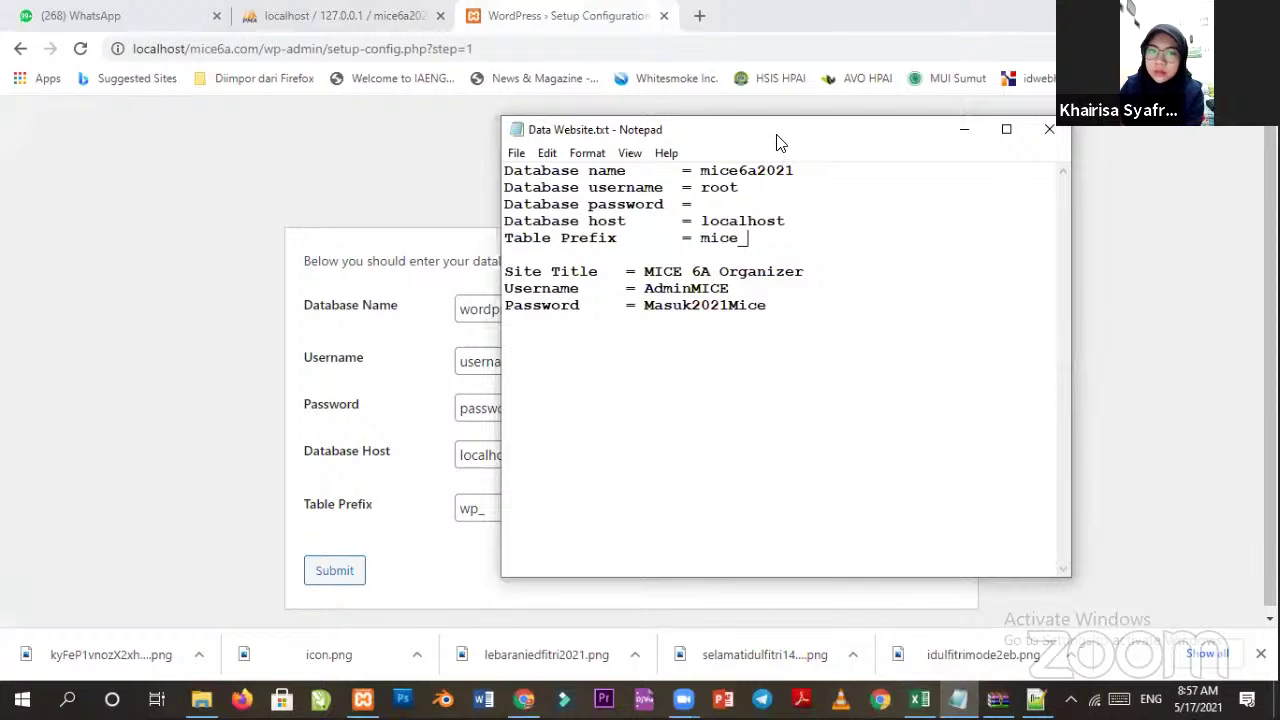
{"action": "left_click_drag", "start_coordinate": [780, 143], "coordinate": [1000, 190]}
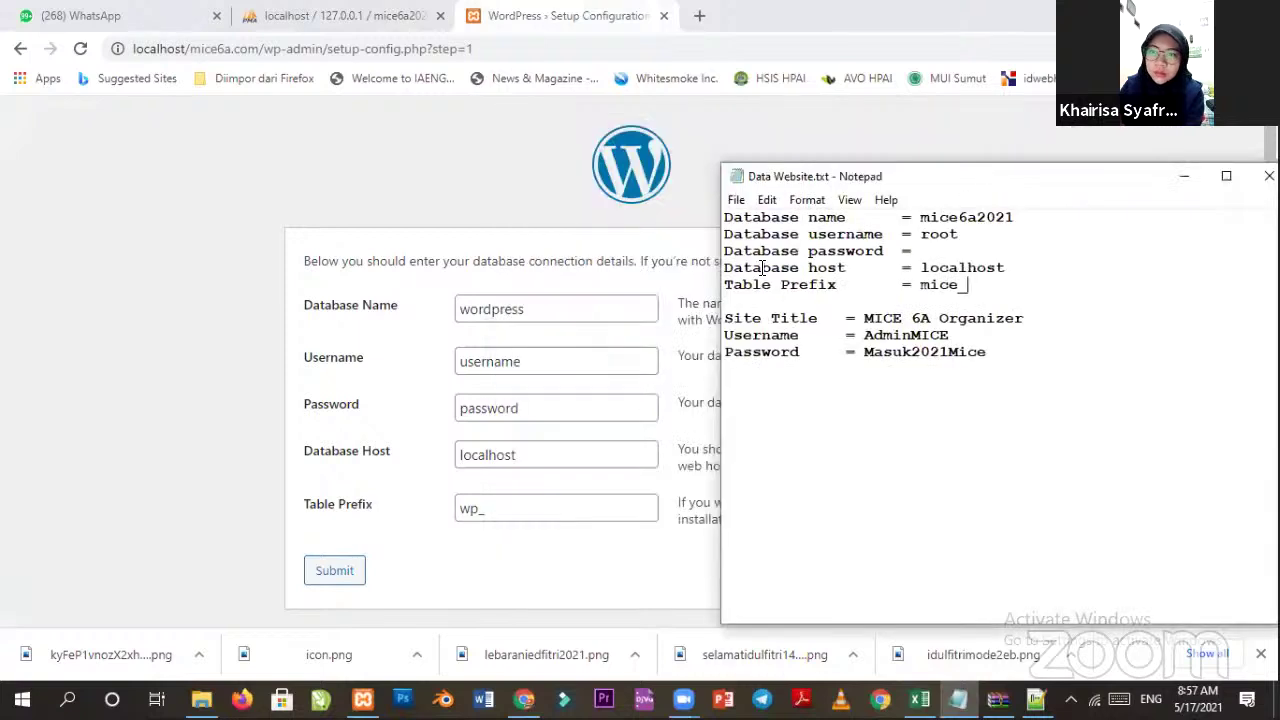
{"action": "double_click", "coordinate": [992, 217]}
{"action": "key", "text": "ctrl+c"}
{"action": "double_click", "coordinate": [560, 308]}
{"action": "key", "text": "ctrl+v"}
{"action": "key", "text": "alt+Tab"}
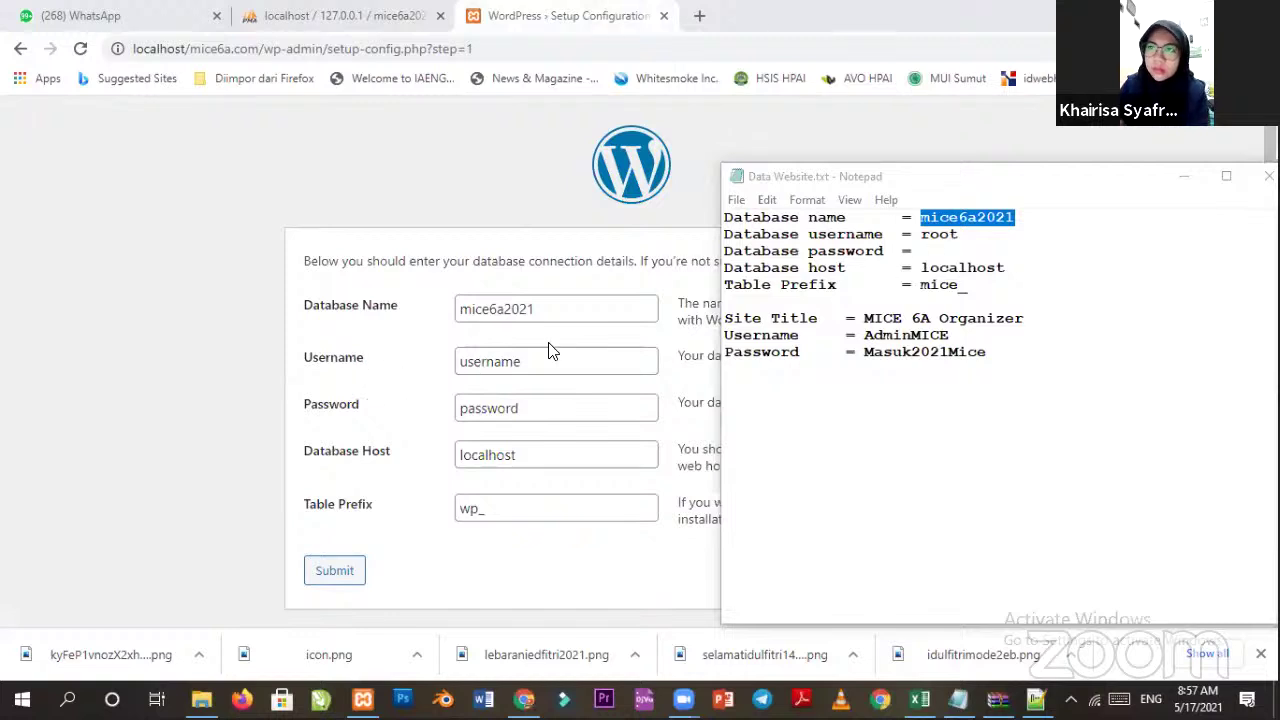
Set the username to root and leave the password field empty.
{"action": "left_click", "coordinate": [493, 364]}
{"action": "left_click_drag", "start_coordinate": [536, 364], "coordinate": [423, 371]}
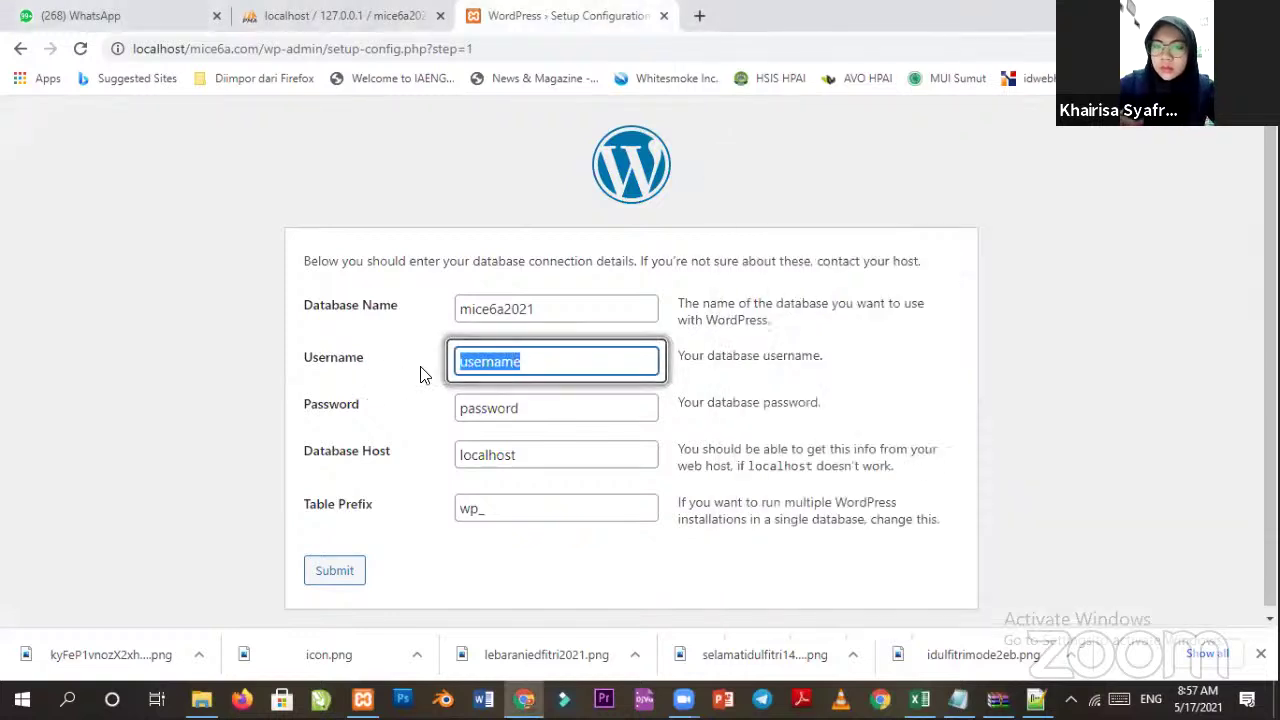
{"action": "key", "text": "BackSpace"}
{"action": "type", "text": "root"}
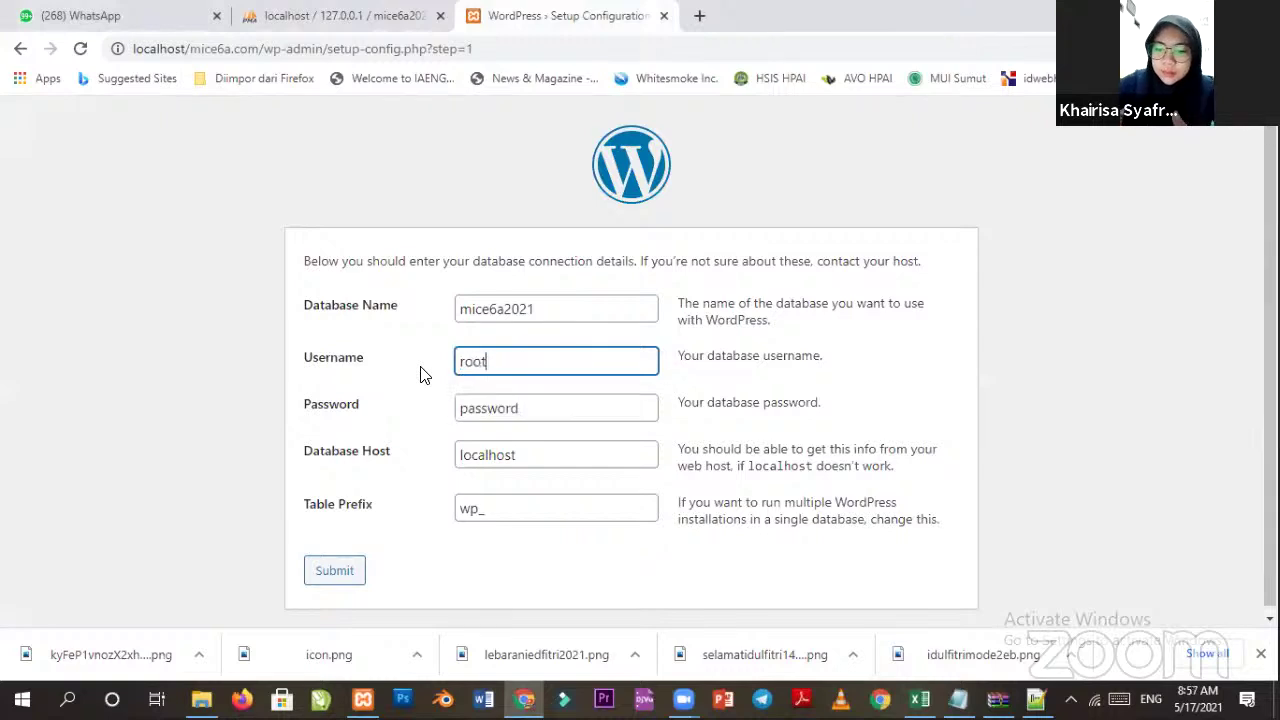
{"action": "left_click", "coordinate": [543, 412]}
{"action": "left_click_drag", "start_coordinate": [546, 417], "coordinate": [363, 422]}
{"action": "key", "text": "BackSpace"}
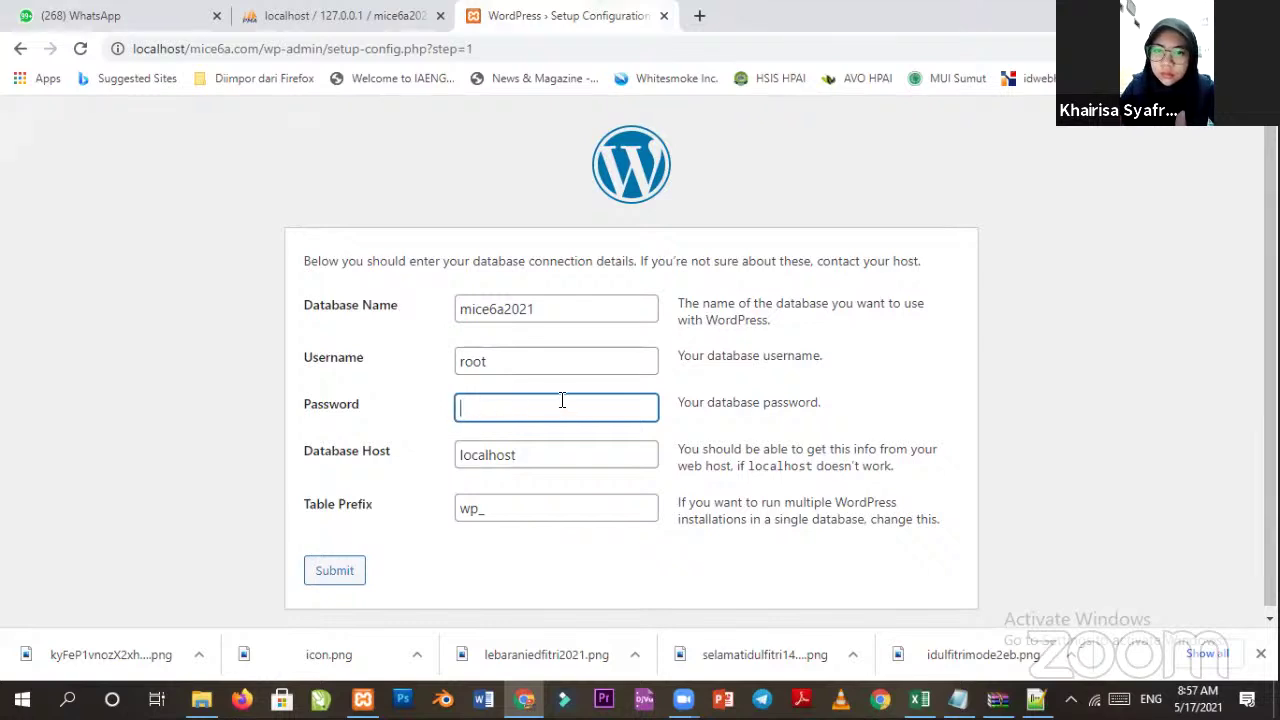
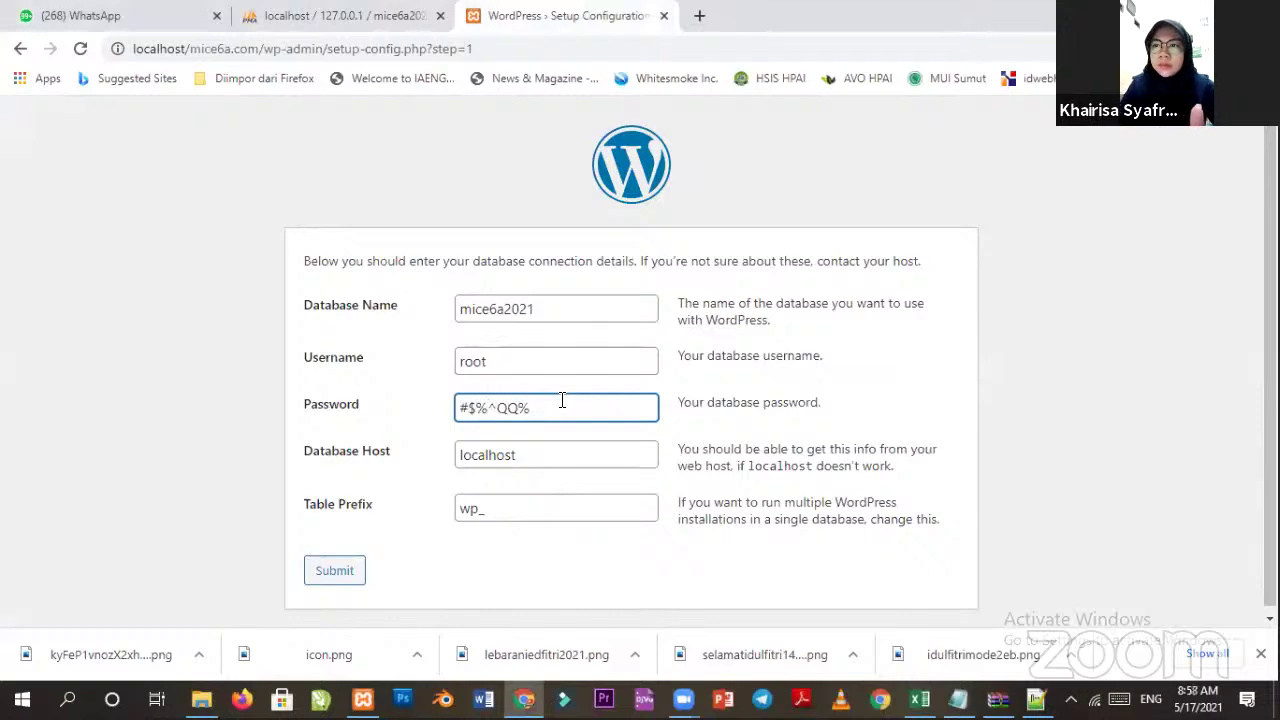
{"action": "key", "text": "BackSpace"}
{"action": "key", "text": "BackSpace"}
{"action": "key", "text": "BackSpace"}
{"action": "key", "text": "BackSpace"}
{"action": "key", "text": "BackSpace"}
{"action": "key", "text": "BackSpace"}
{"action": "key", "text": "BackSpace"}
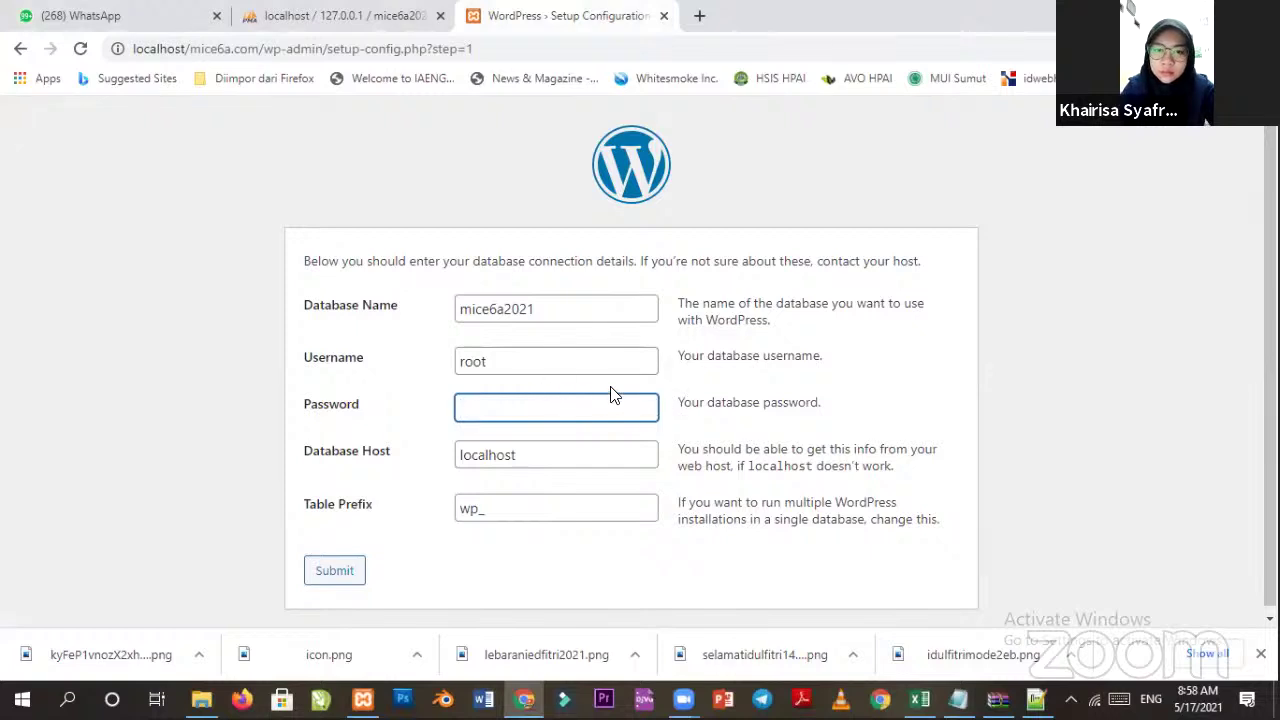
{"action": "left_click", "coordinate": [540, 363]}
{"action": "left_click", "coordinate": [528, 418]}
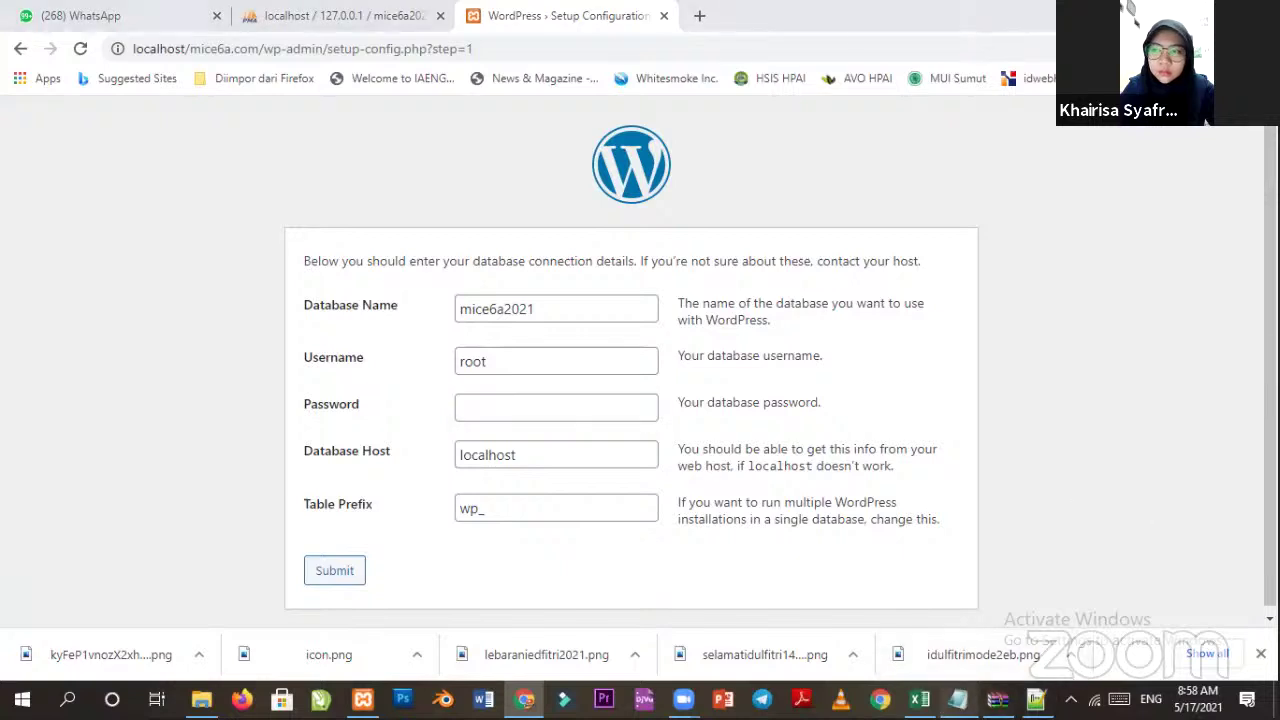
Replace the wp_ table prefix with mice_.
{"action": "left_click", "coordinate": [958, 699]}
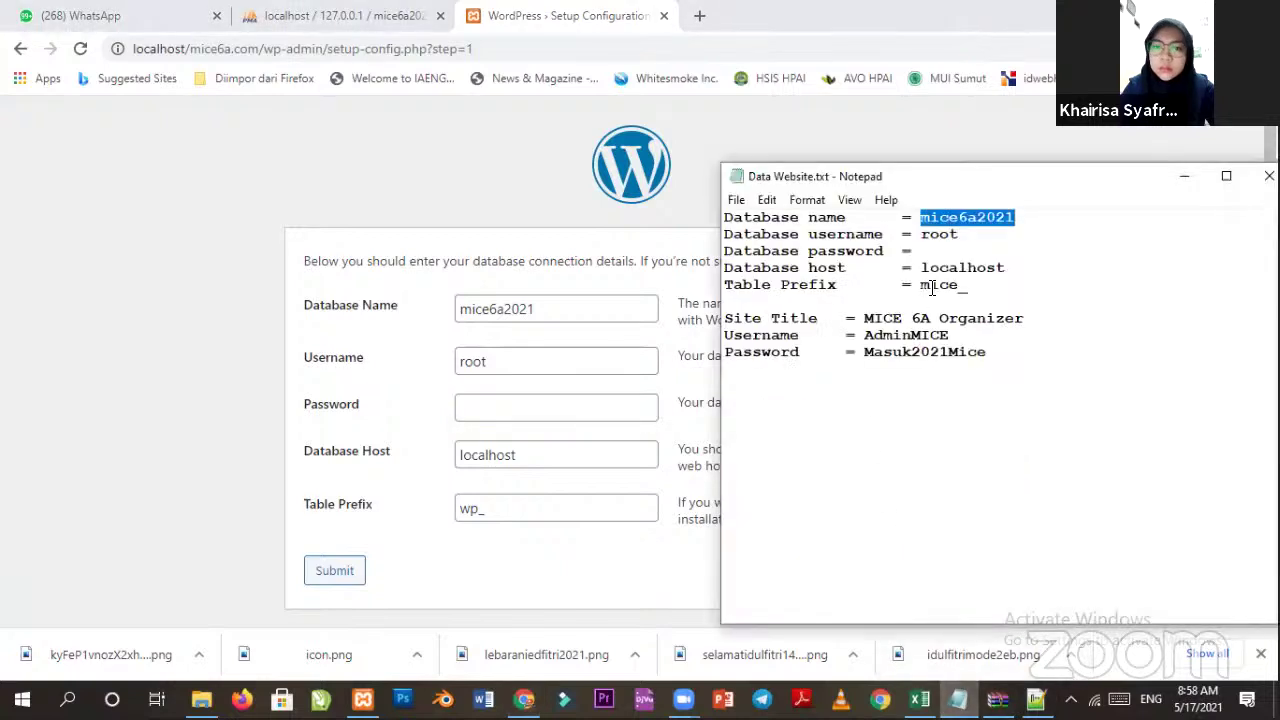
{"action": "left_click", "coordinate": [477, 511]}
{"action": "key", "text": "BackSpace"}
{"action": "key", "text": "BackSpace"}
{"action": "key", "text": "Delete"}
{"action": "type", "text": "mice_"}
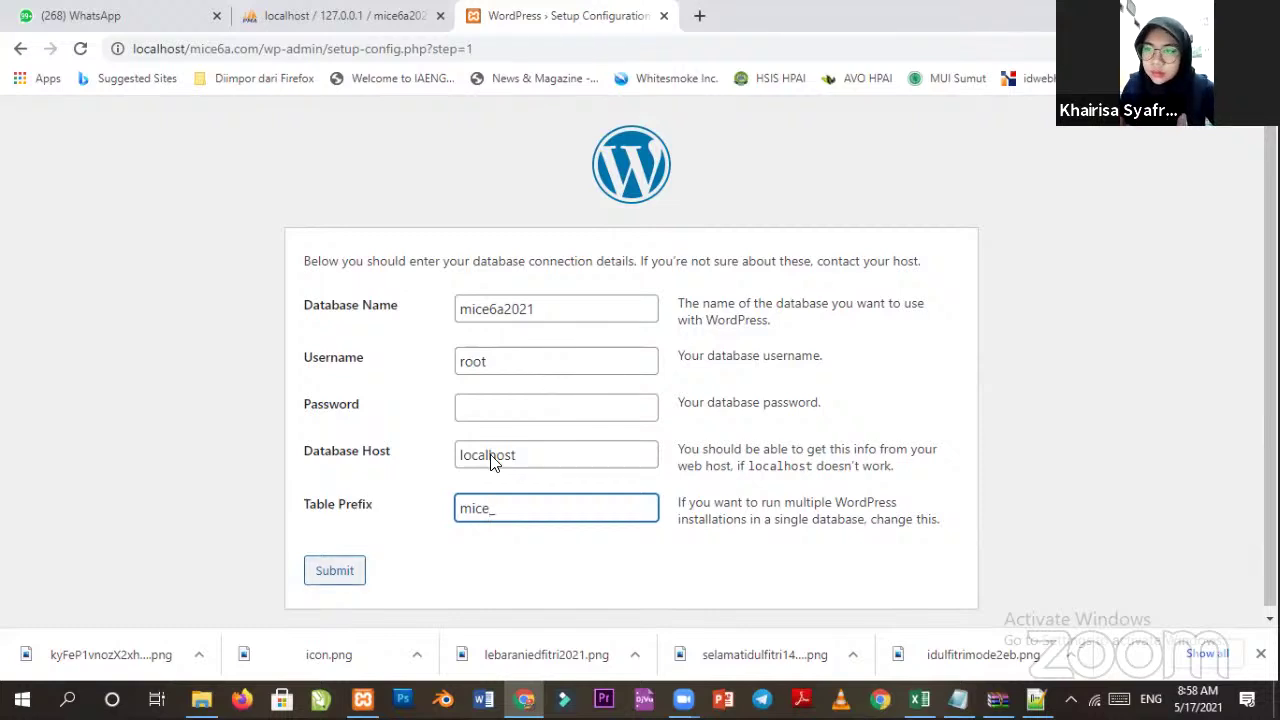
Submit the database details, read the success message, and choose Run the installation.
{"action": "key", "text": "Tab"}
{"action": "key", "text": "Return"}
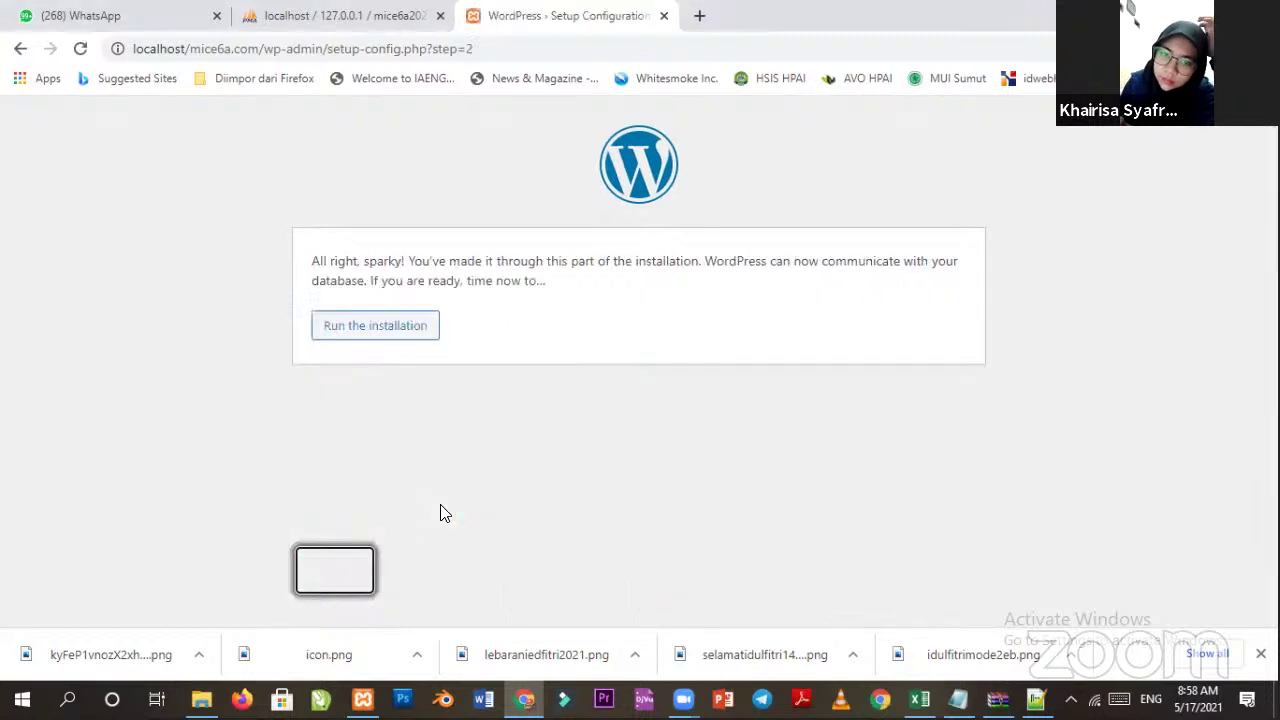
{"action": "left_click_drag", "start_coordinate": [337, 261], "coordinate": [390, 261]}
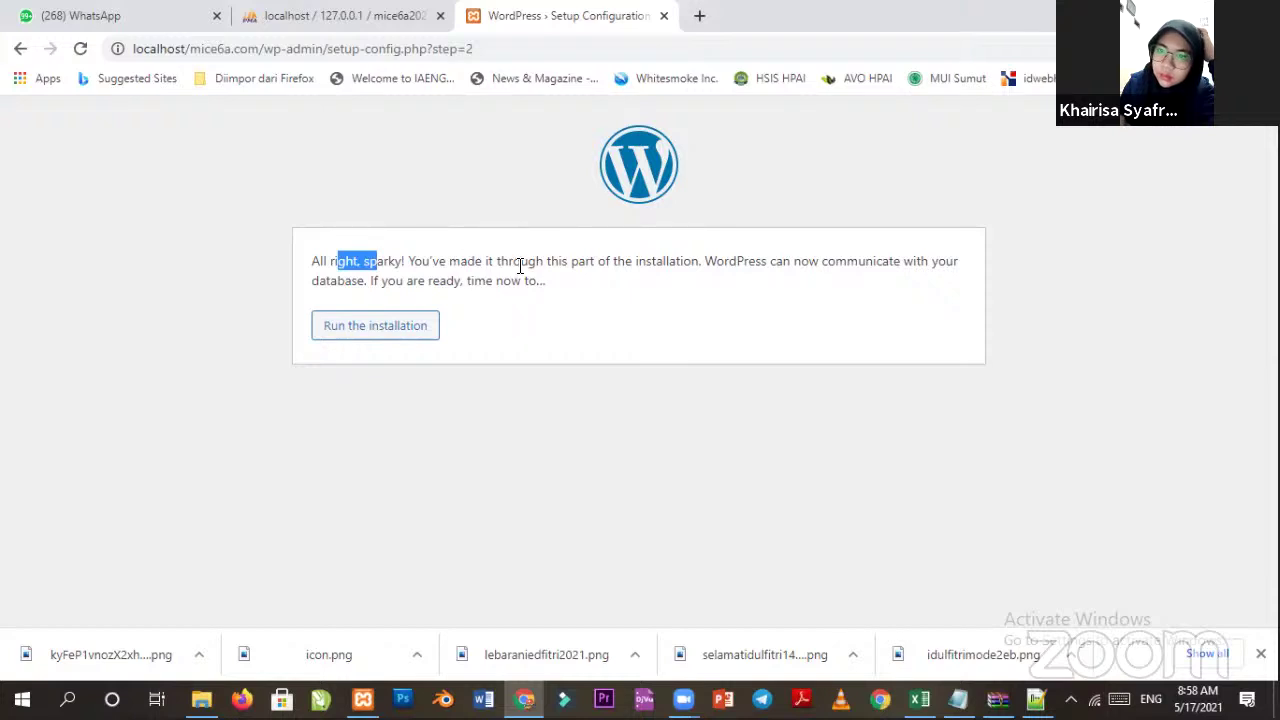
{"action": "left_click_drag", "start_coordinate": [703, 262], "coordinate": [408, 262]}
{"action": "left_click_drag", "start_coordinate": [808, 262], "coordinate": [945, 262]}
{"action": "left_click_drag", "start_coordinate": [405, 282], "coordinate": [529, 283]}
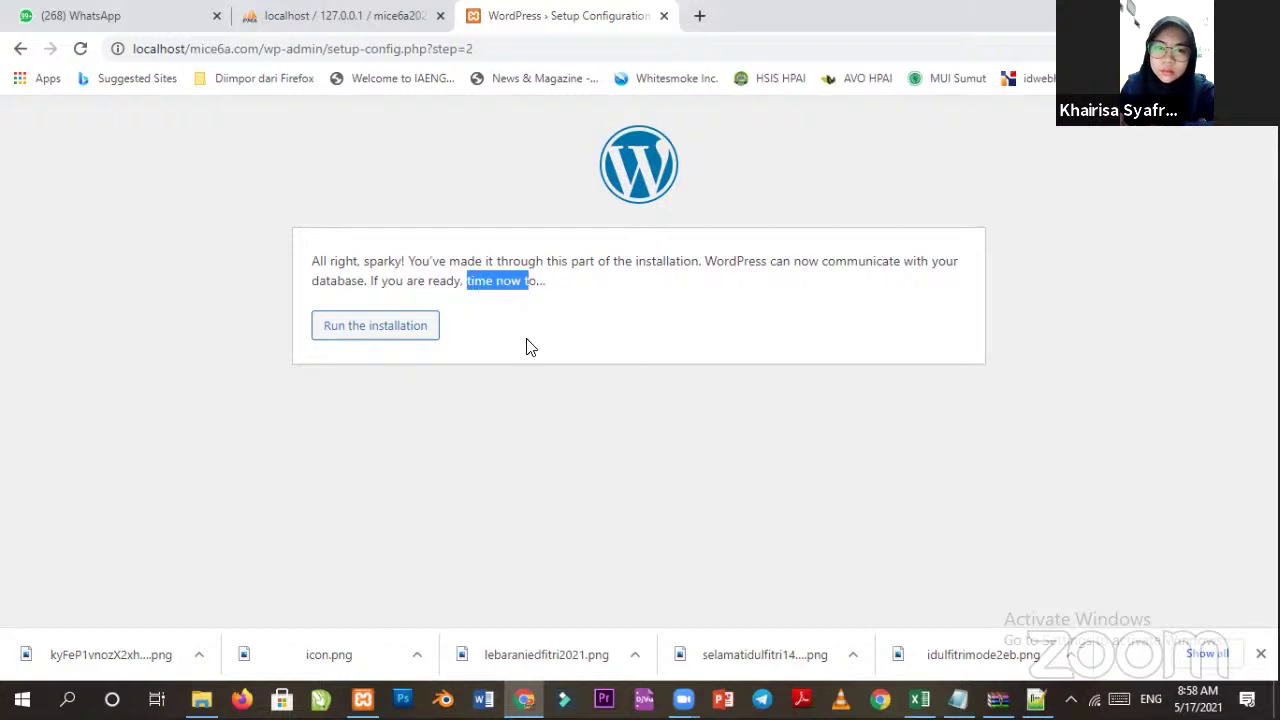
{"action": "left_click", "coordinate": [370, 337]}
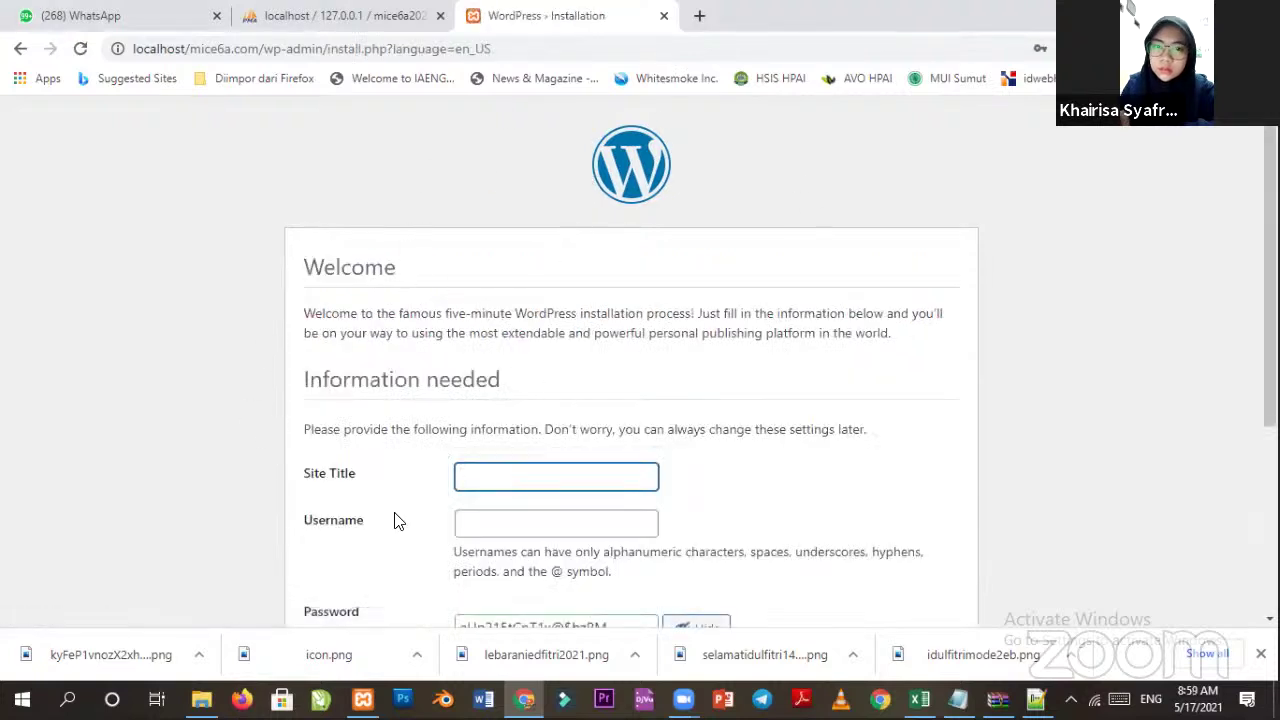
Set the Site Title to MICE 6A Organizer.
{"action": "left_click", "coordinate": [328, 15]}
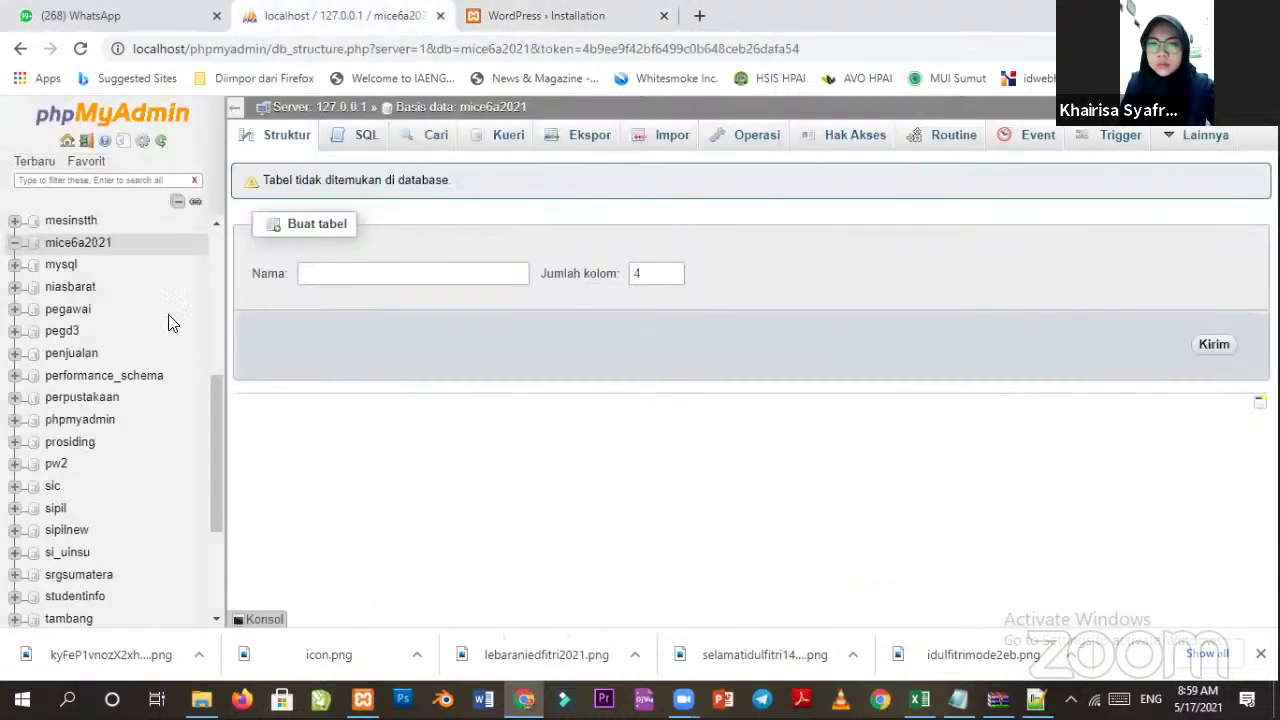
{"action": "left_click", "coordinate": [520, 12]}
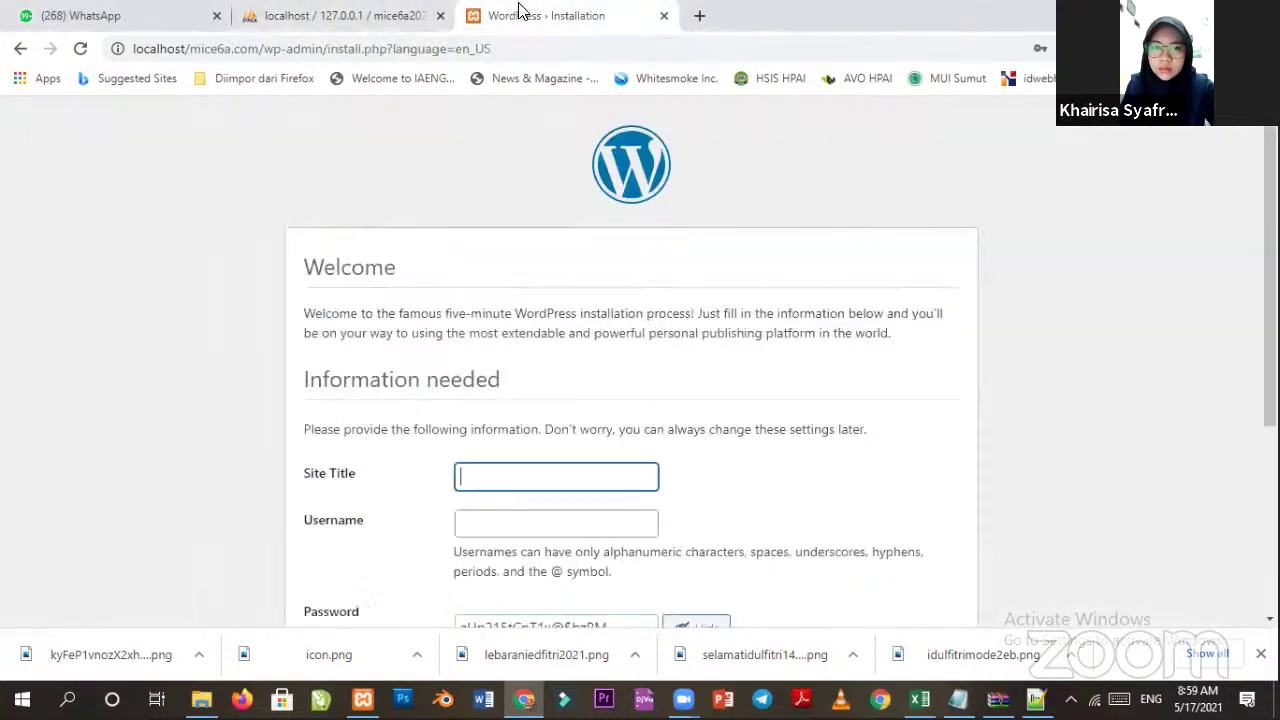
{"action": "scroll", "coordinate": [486, 449], "scroll_direction": "down", "scroll_amount": 2}
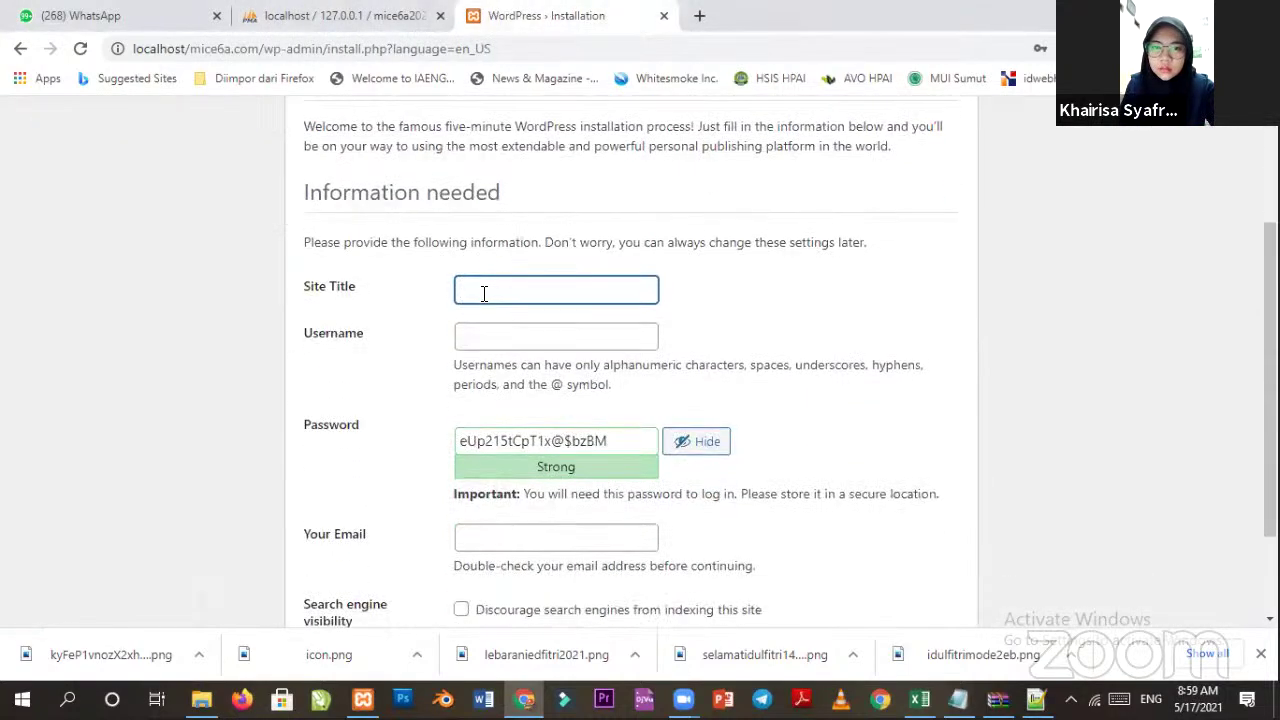
{"action": "left_click", "coordinate": [576, 288]}
{"action": "left_click", "coordinate": [777, 306]}
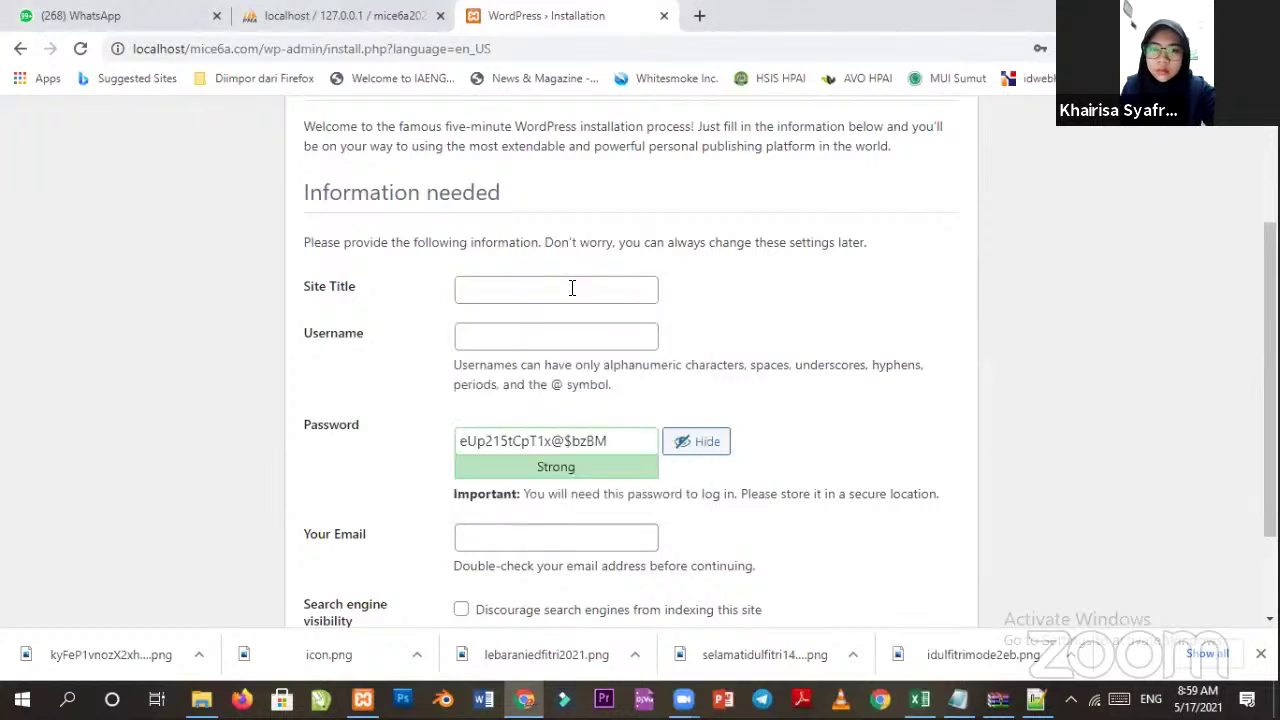
{"action": "left_click", "coordinate": [572, 288]}
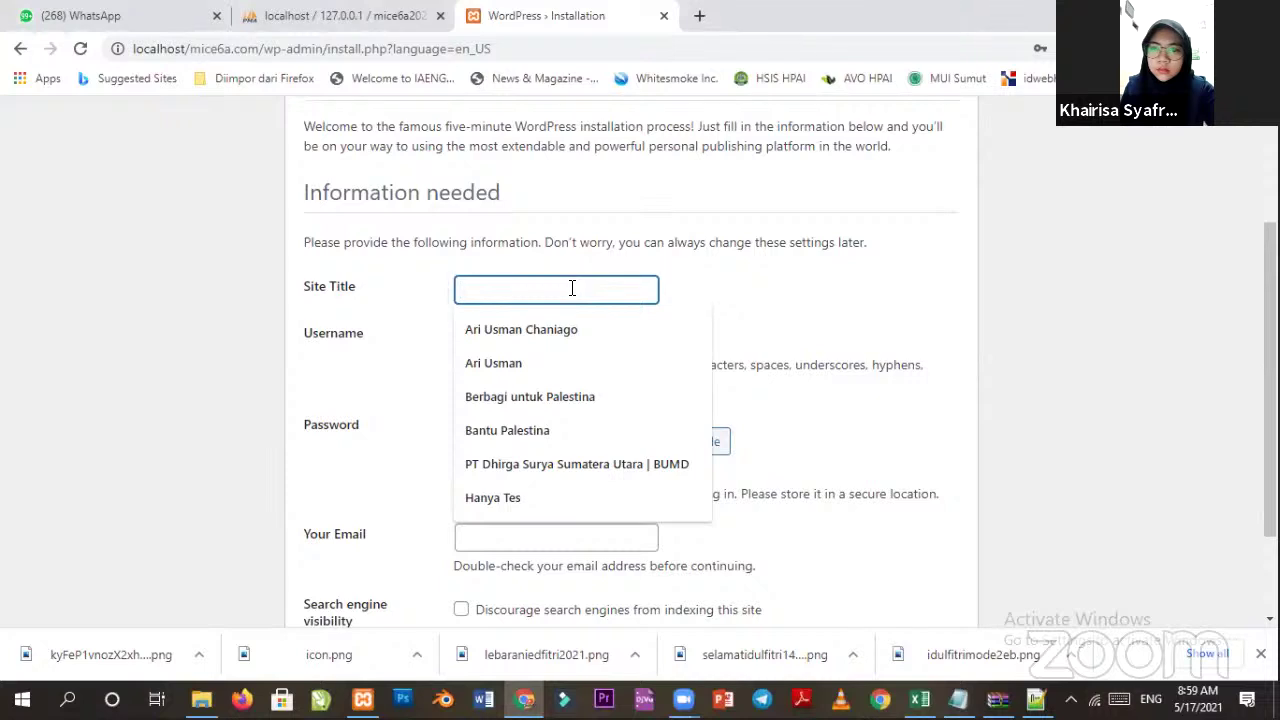
{"action": "type", "text": "MICE 6A Organizer"}
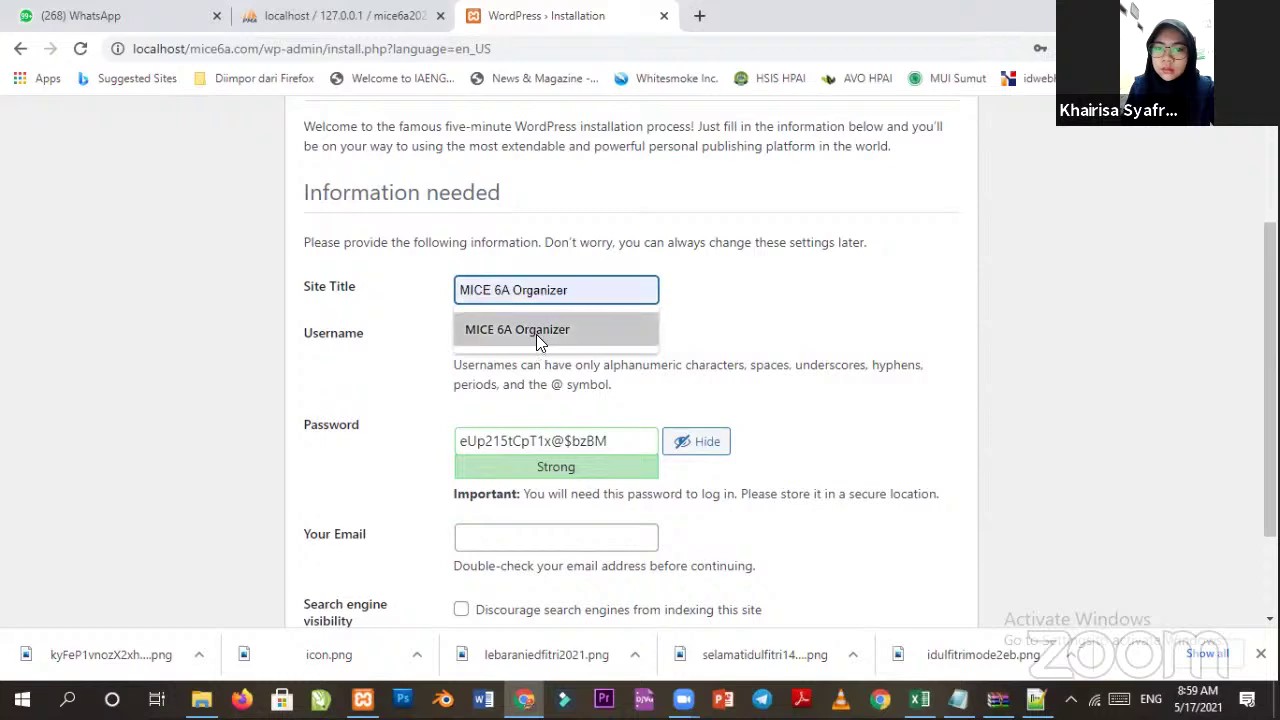
{"action": "left_click", "coordinate": [536, 334]}
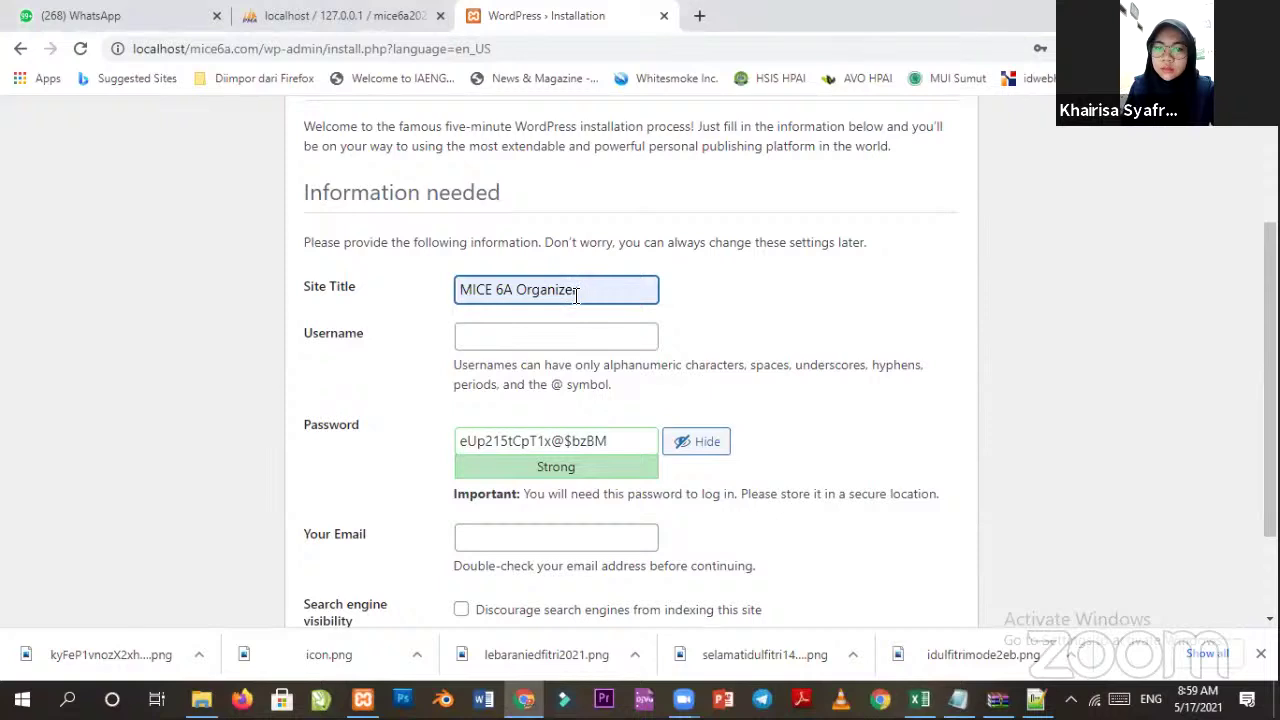
Enter the admin username copied from the notes.
{"action": "left_click", "coordinate": [492, 344]}
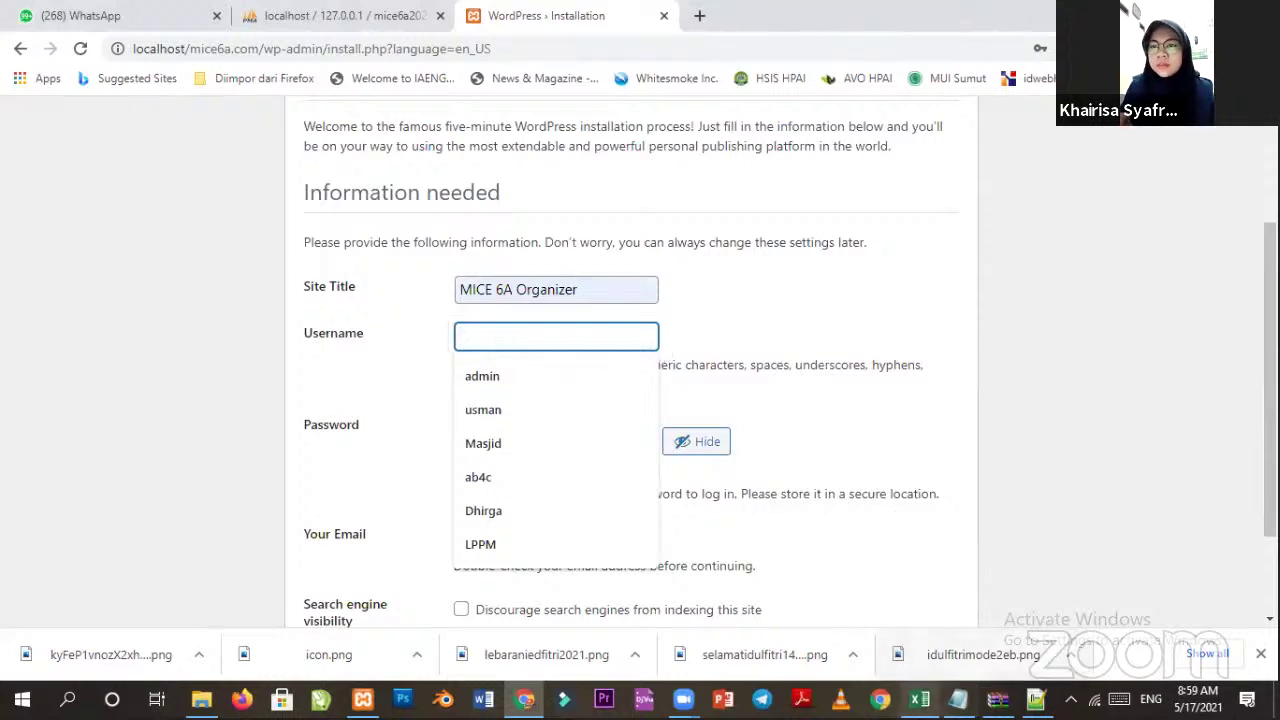
{"action": "left_click", "coordinate": [958, 698]}
{"action": "left_click_drag", "start_coordinate": [952, 335], "coordinate": [867, 335]}
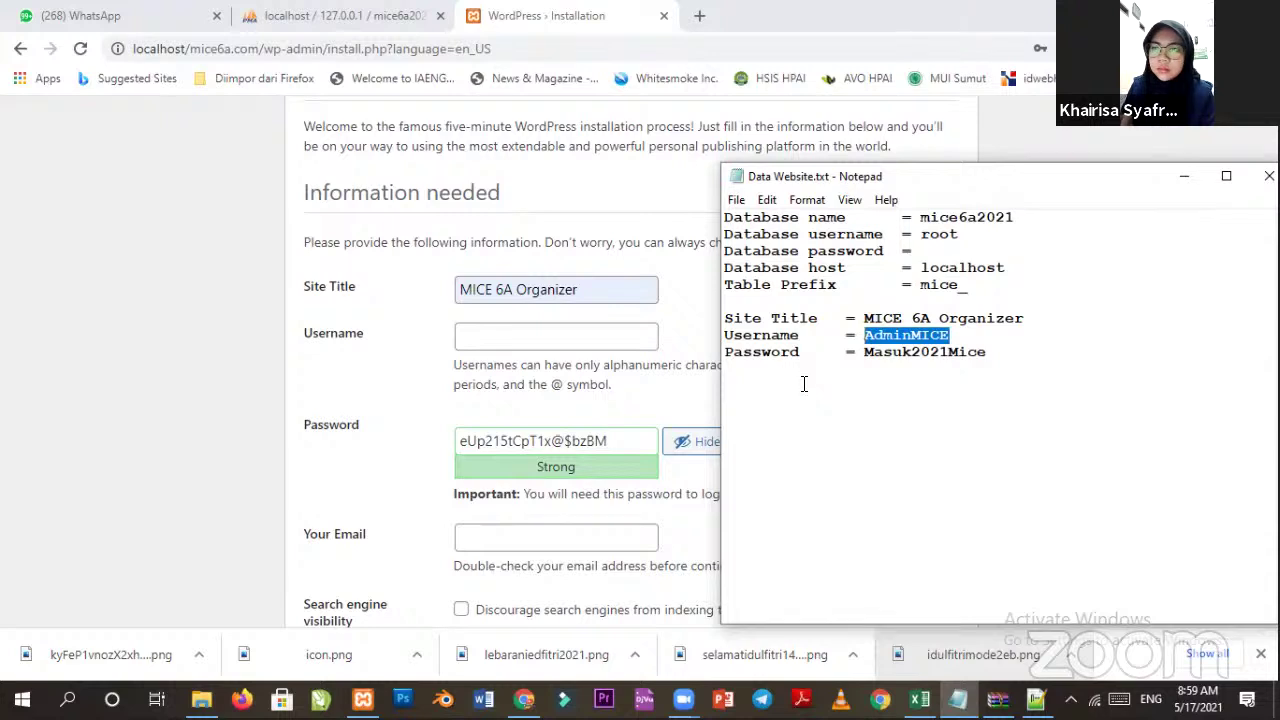
{"action": "left_click", "coordinate": [516, 341]}
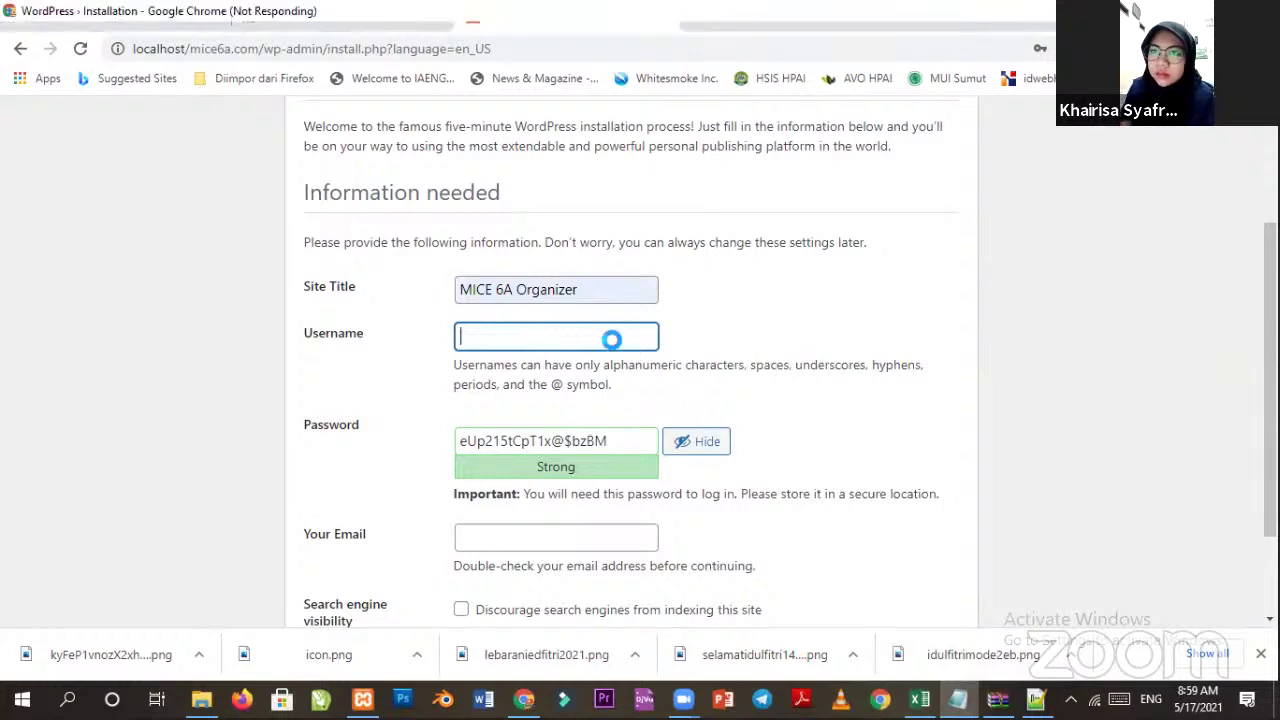
{"action": "type", "text": "AdminMICE"}
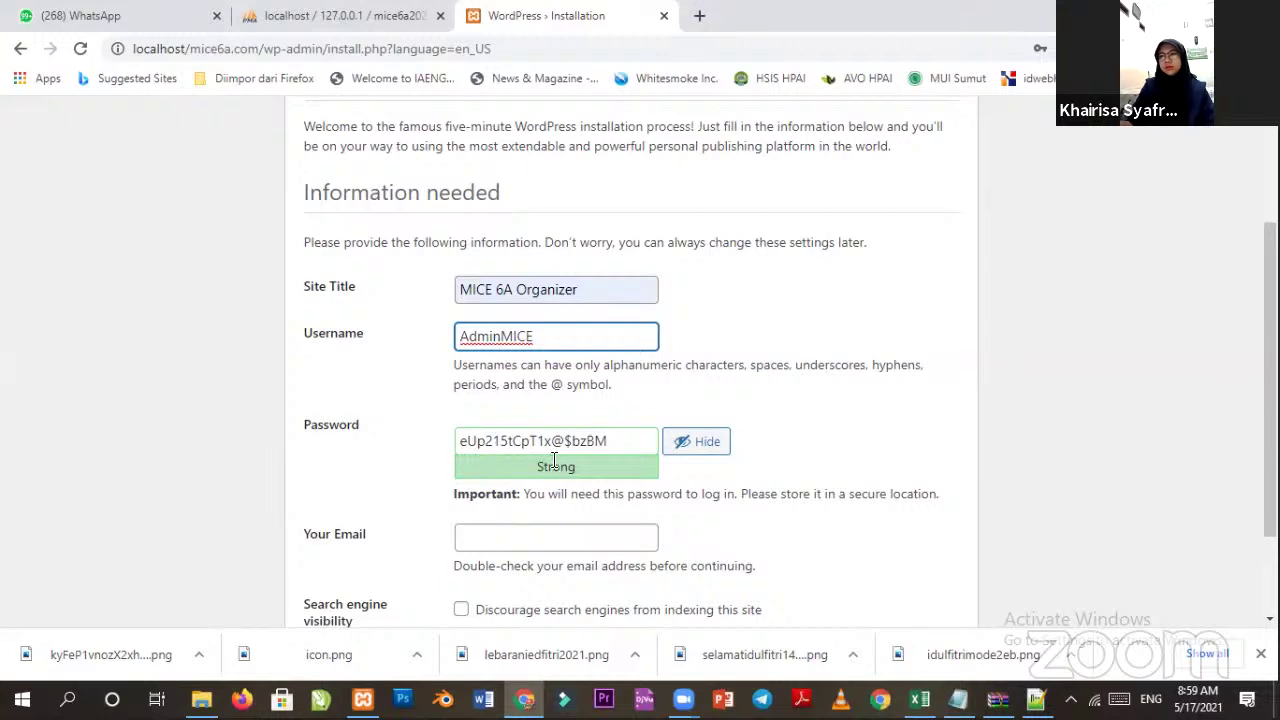
Replace the generated password with the stored password from the notes.
{"action": "left_click", "coordinate": [608, 448]}
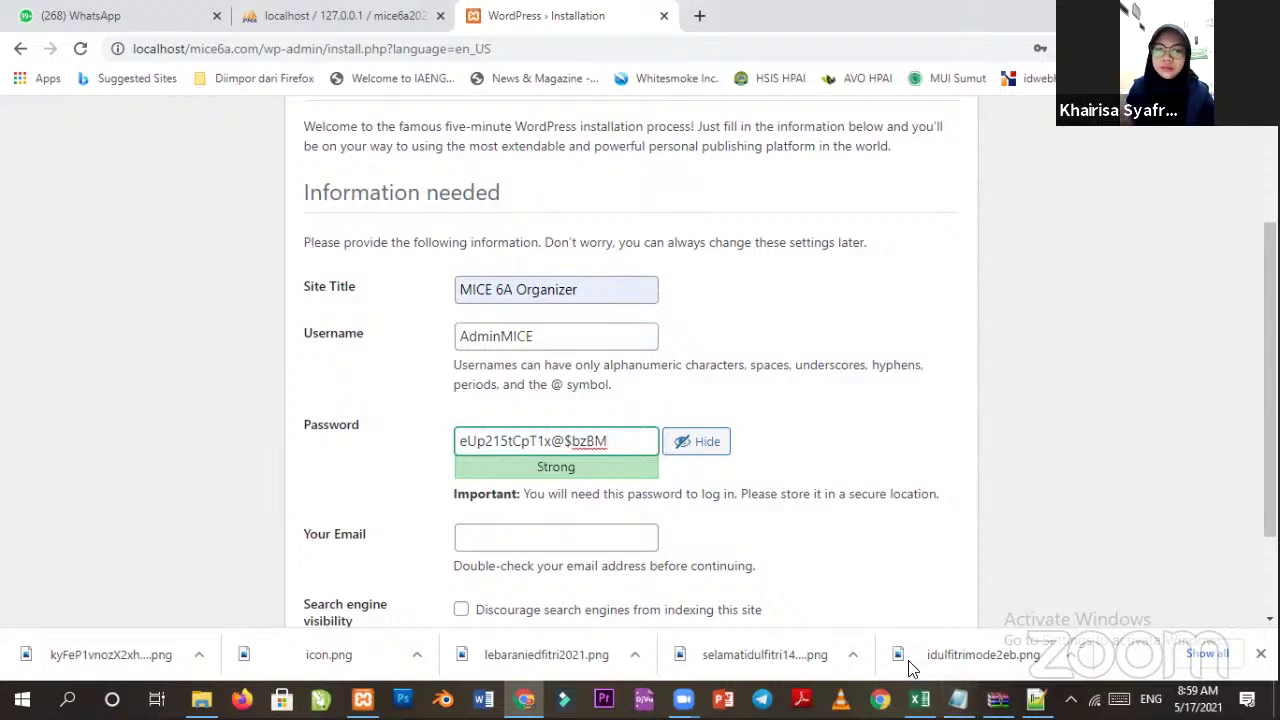
{"action": "left_click", "coordinate": [958, 698]}
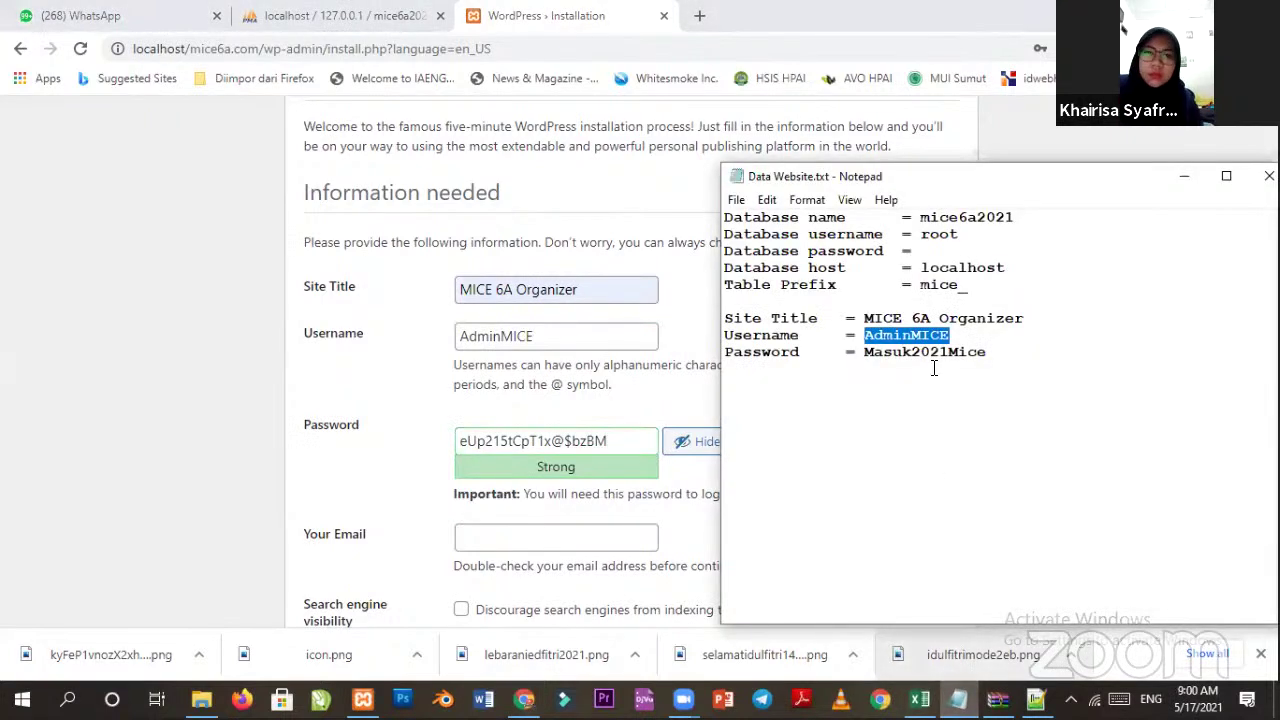
{"action": "left_click_drag", "start_coordinate": [994, 352], "coordinate": [863, 352]}
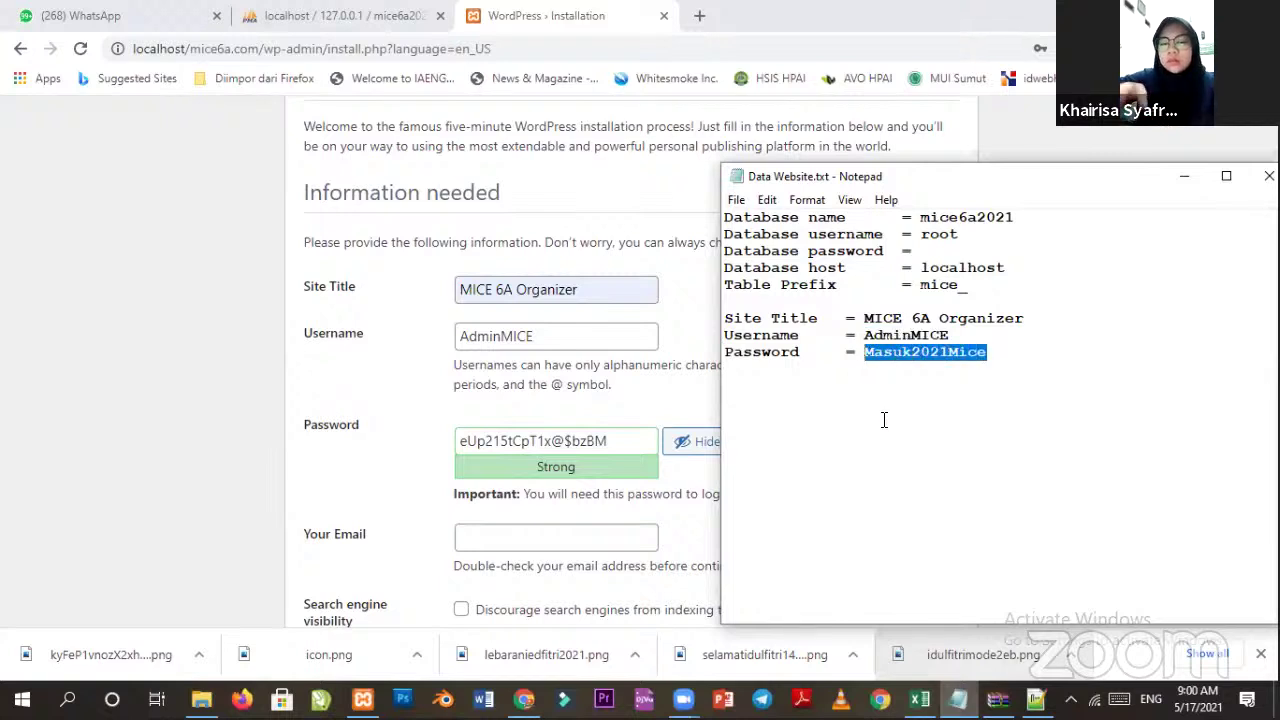
{"action": "key", "text": "Left"}
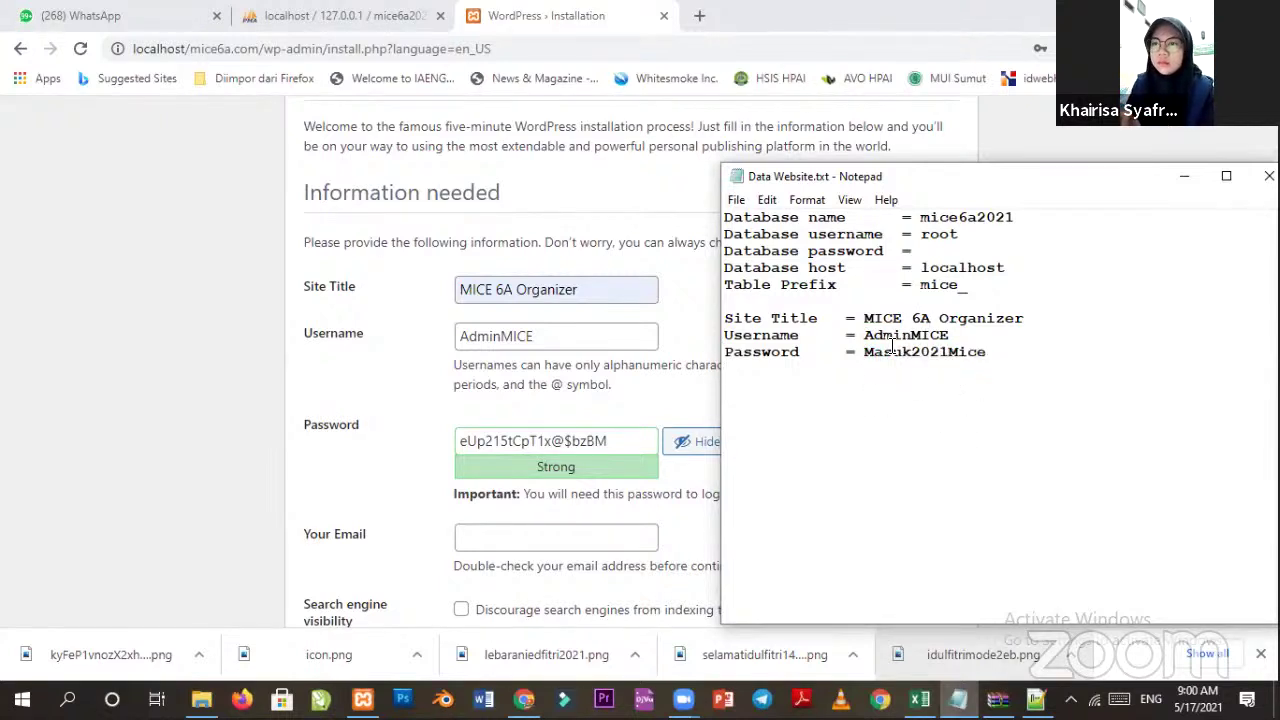
{"action": "left_click", "coordinate": [994, 357], "text": "shift"}
{"action": "key", "text": "ctrl+c"}
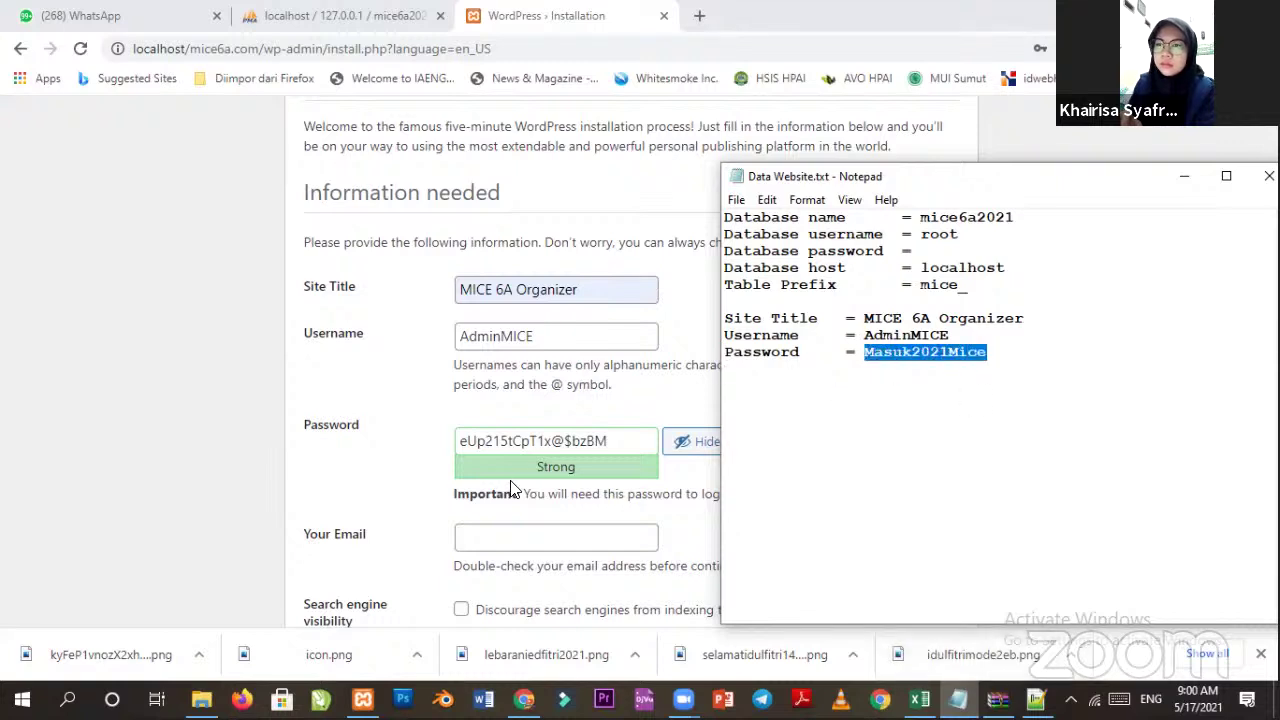
{"action": "left_click_drag", "start_coordinate": [607, 441], "coordinate": [500, 441]}
{"action": "left_click_drag", "start_coordinate": [386, 445], "coordinate": [380, 435]}
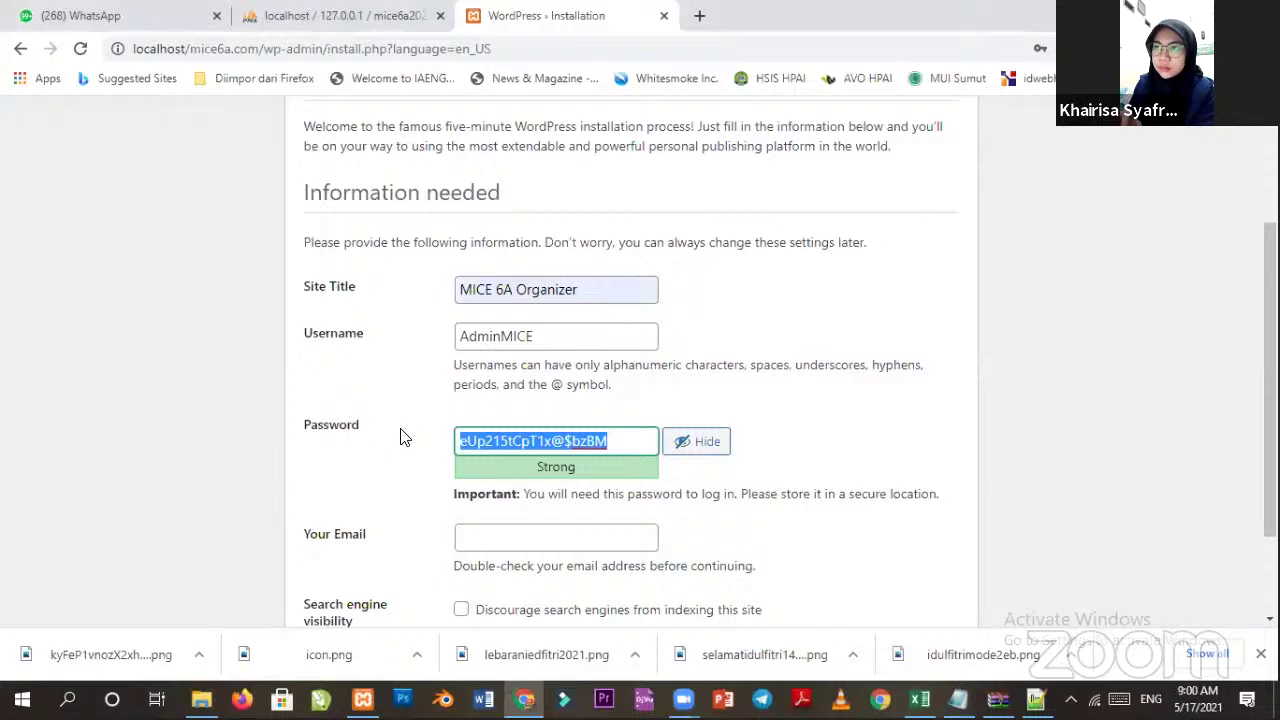
{"action": "key", "text": "ctrl+v"}
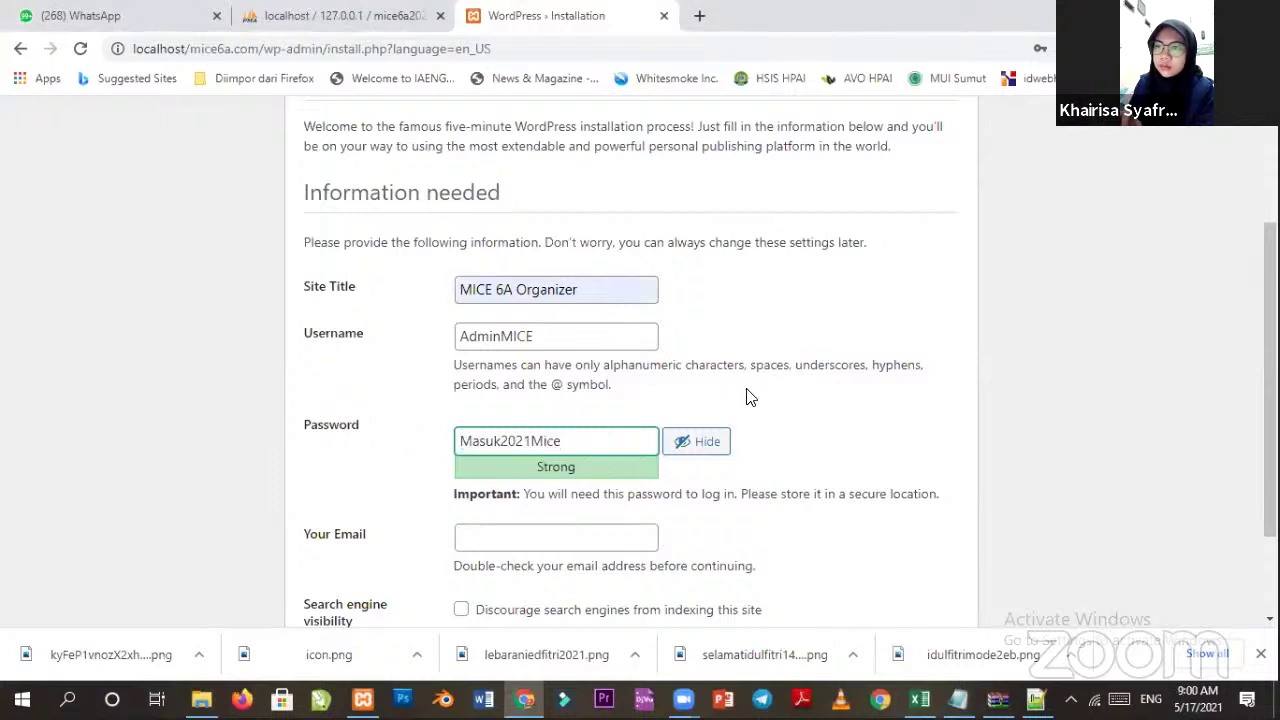
{"action": "left_click", "coordinate": [407, 466]}
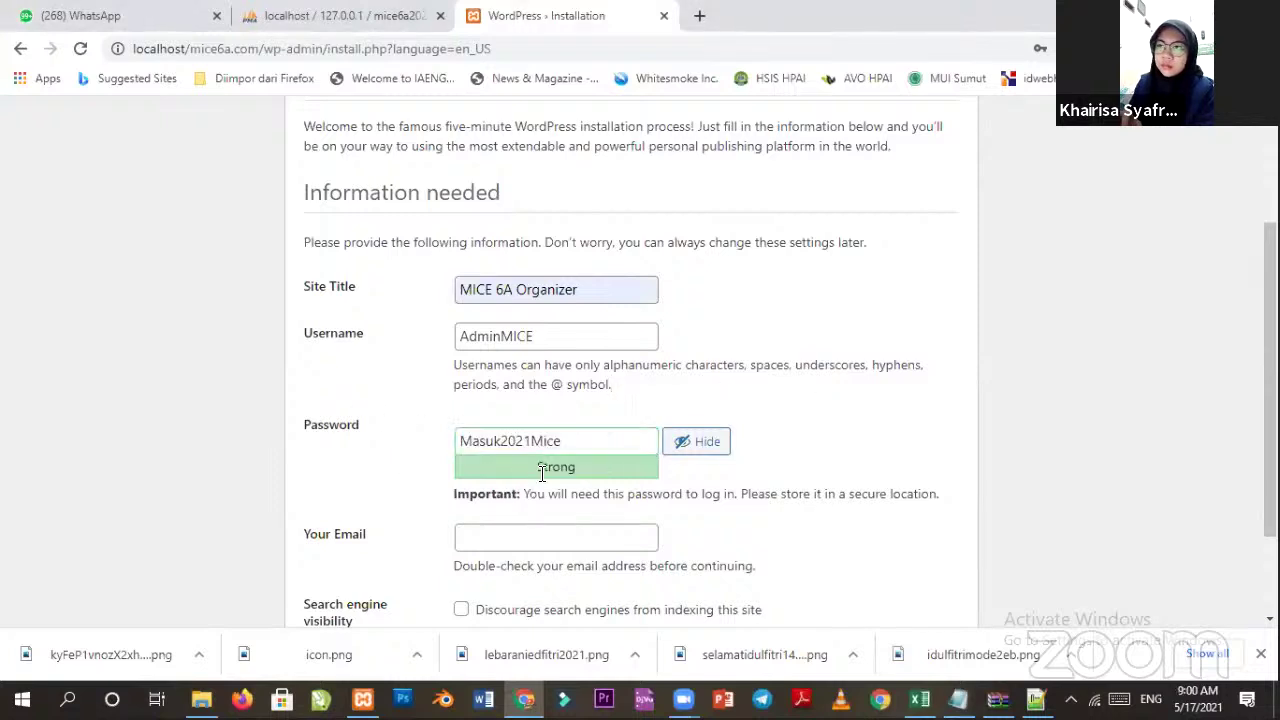
{"action": "left_click", "coordinate": [581, 442]}
{"action": "key", "text": "BackSpace"}
{"action": "key", "text": "BackSpace"}
{"action": "key", "text": "BackSpace"}
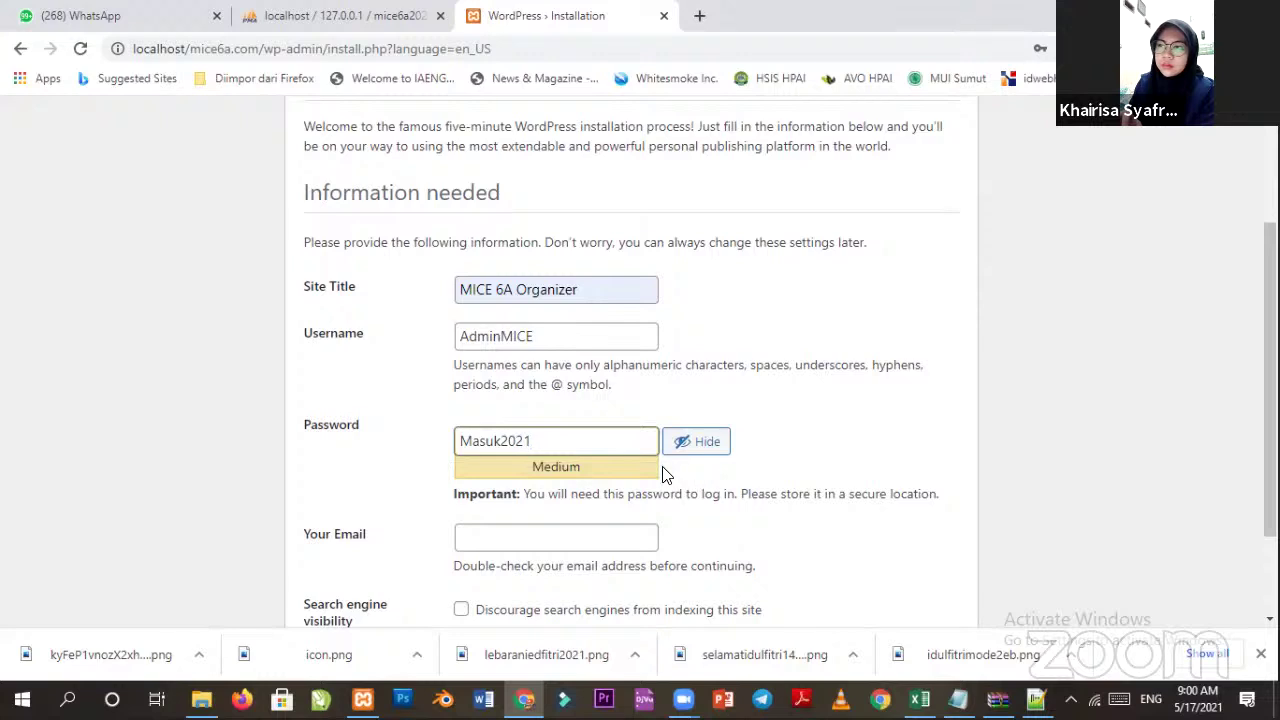
{"action": "left_click_drag", "start_coordinate": [563, 443], "coordinate": [389, 431]}
{"action": "key", "text": "ctrl+v"}
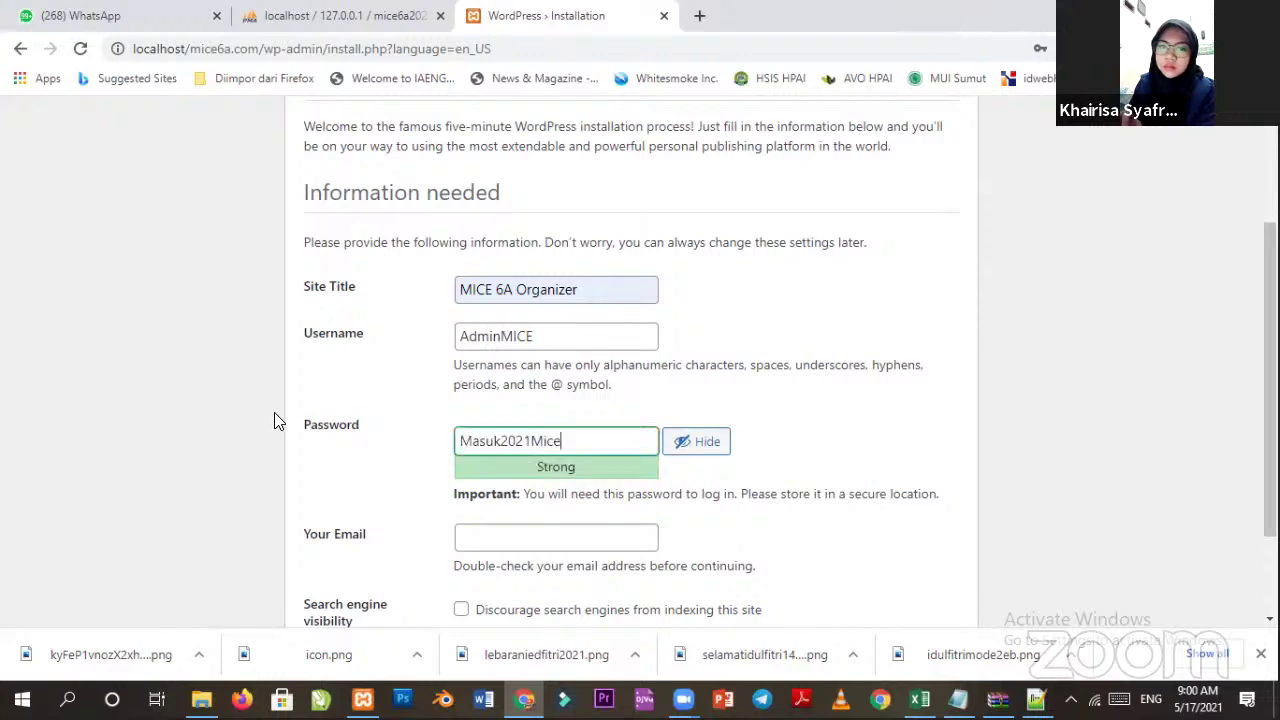
{"action": "left_click", "coordinate": [854, 437]}
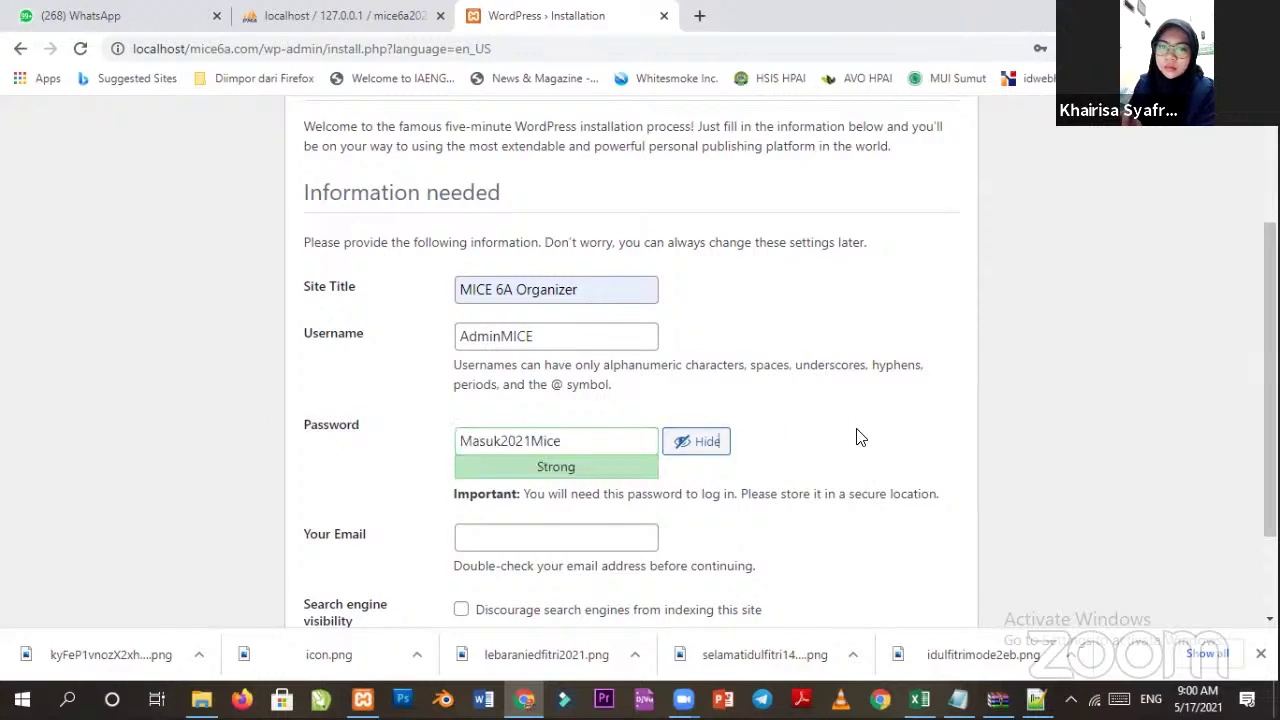
Fill in the saved admin e-mail and submit Install WordPress.
{"action": "left_click", "coordinate": [558, 537]}
{"action": "key", "text": "Down"}
{"action": "key", "text": "Down"}
{"action": "key", "text": "Up"}
{"action": "key", "text": "Return"}
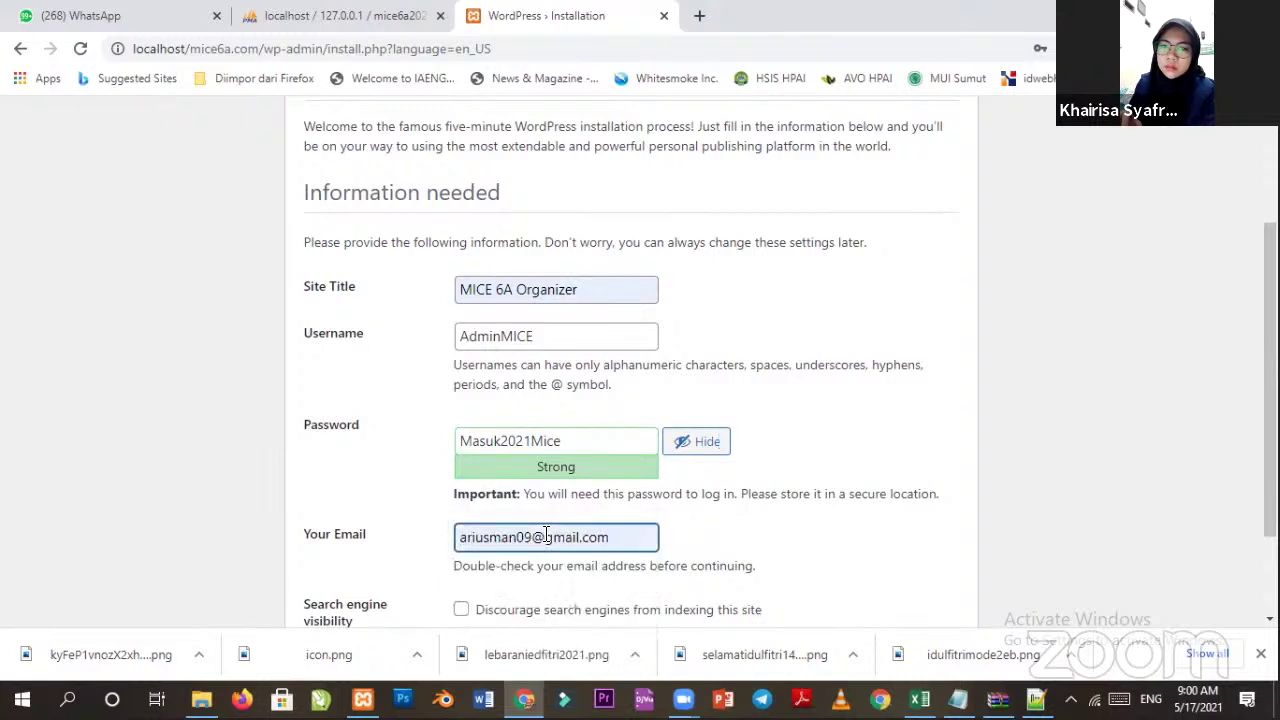
{"action": "scroll", "coordinate": [795, 522], "scroll_direction": "down", "scroll_amount": 2}
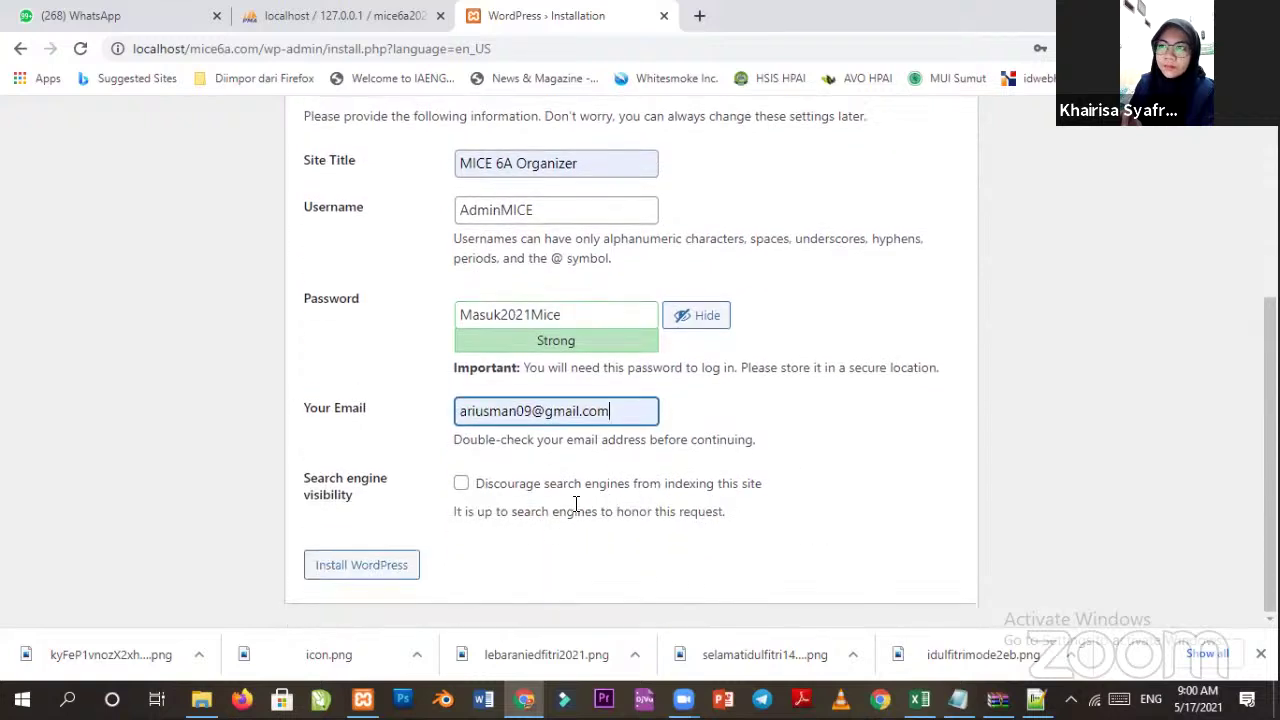
{"action": "key", "text": "Tab"}
{"action": "key", "text": "Tab"}
{"action": "key", "text": "Return"}
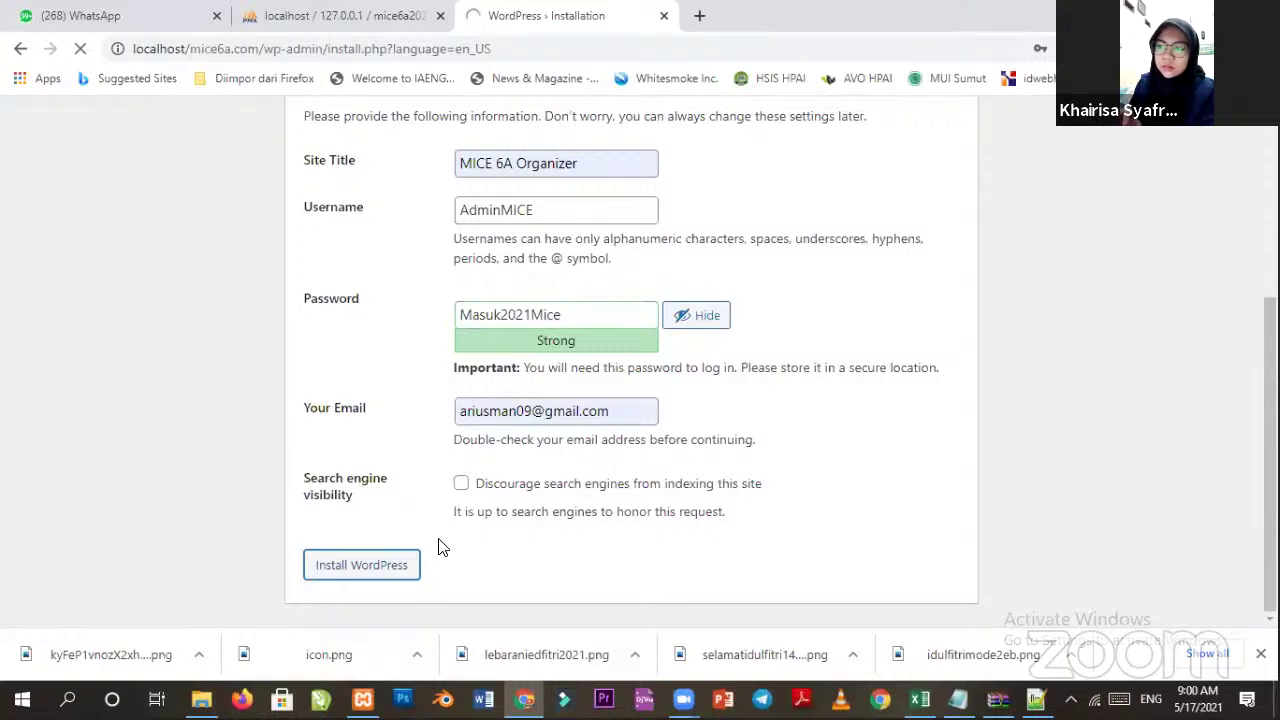
{"action": "scroll", "coordinate": [590, 425], "scroll_direction": "up", "scroll_amount": 3}
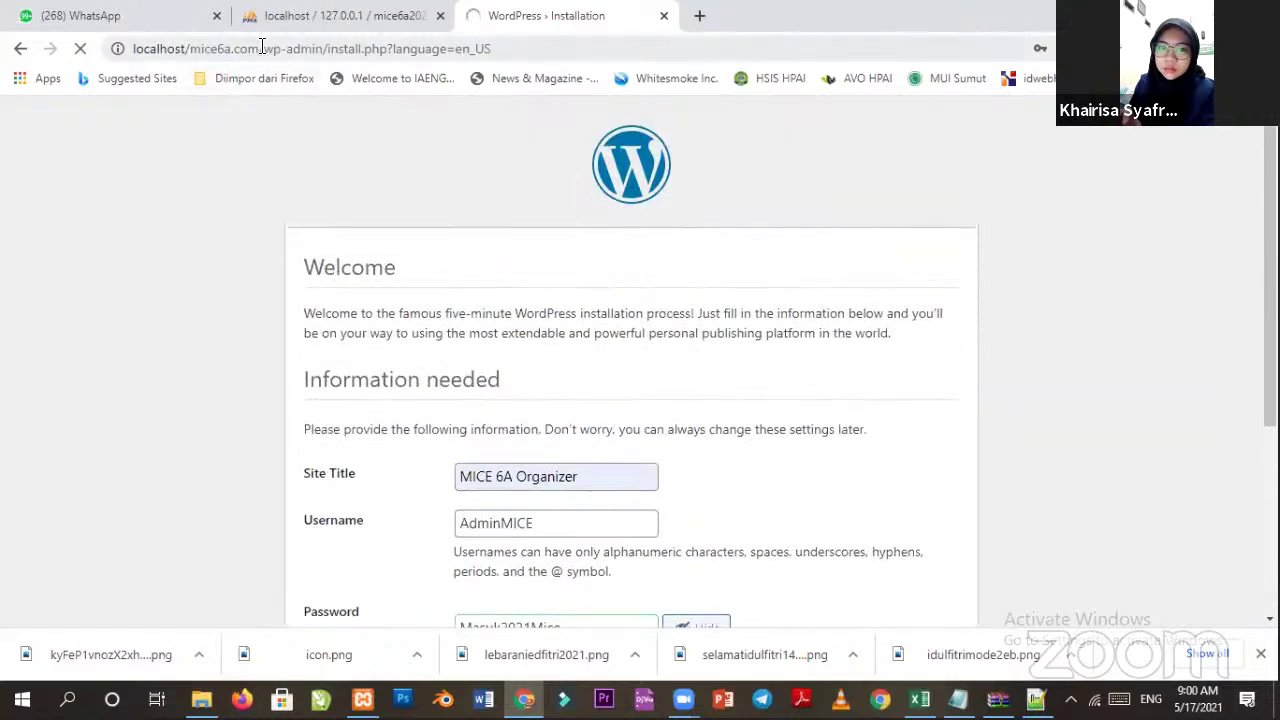
Load localhost/mice6a.com in a new browser tab.
{"action": "left_click", "coordinate": [701, 16]}
{"action": "type", "text": "lo"}
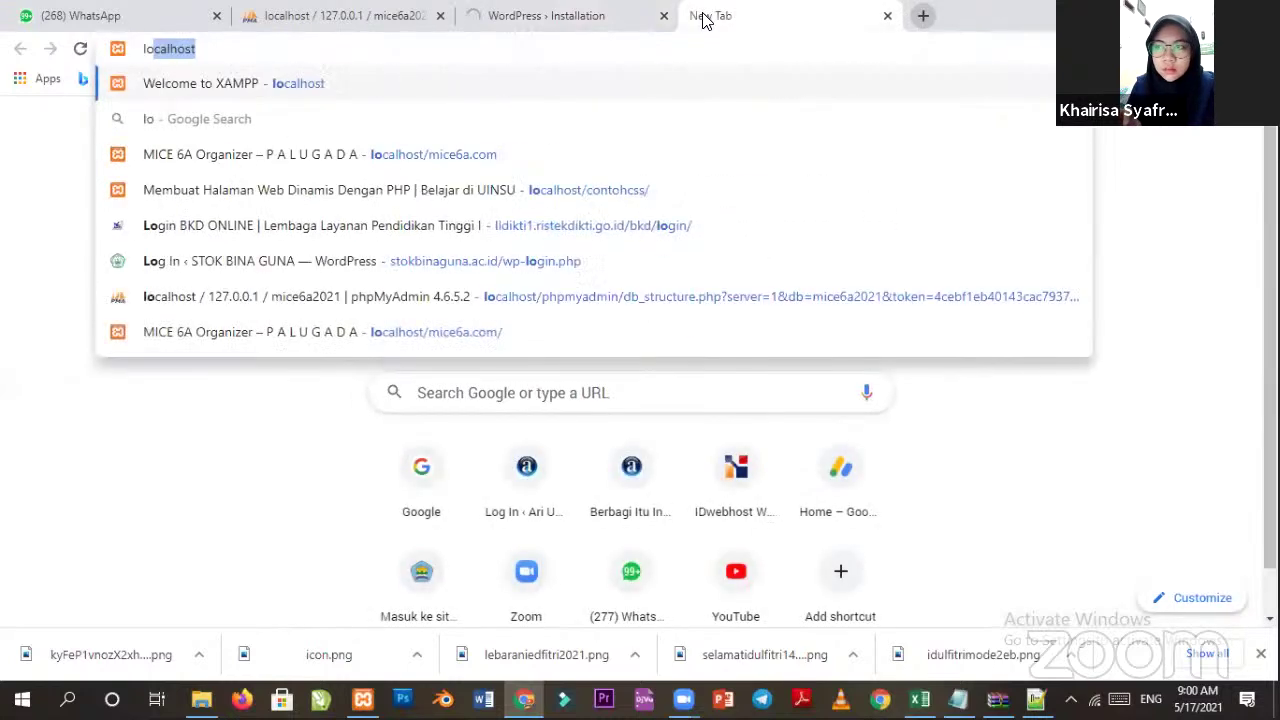
{"action": "type", "text": "calhost/mice"}
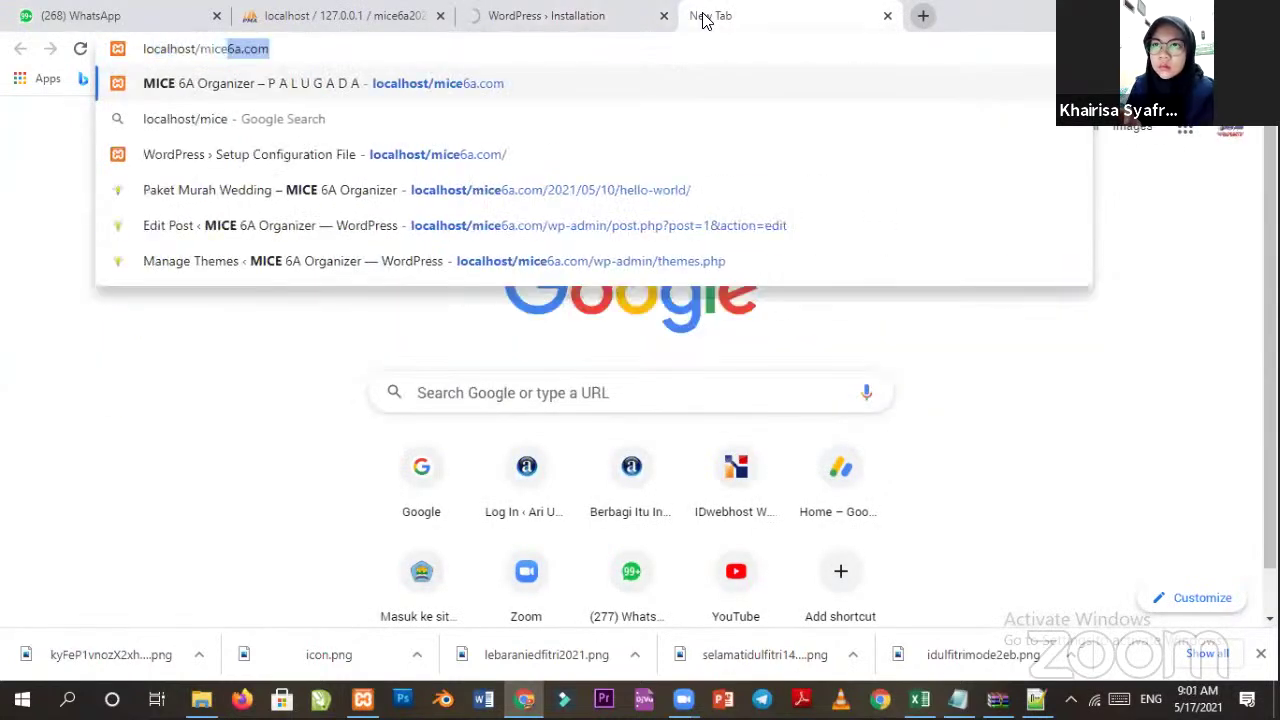
{"action": "key", "text": "Return"}
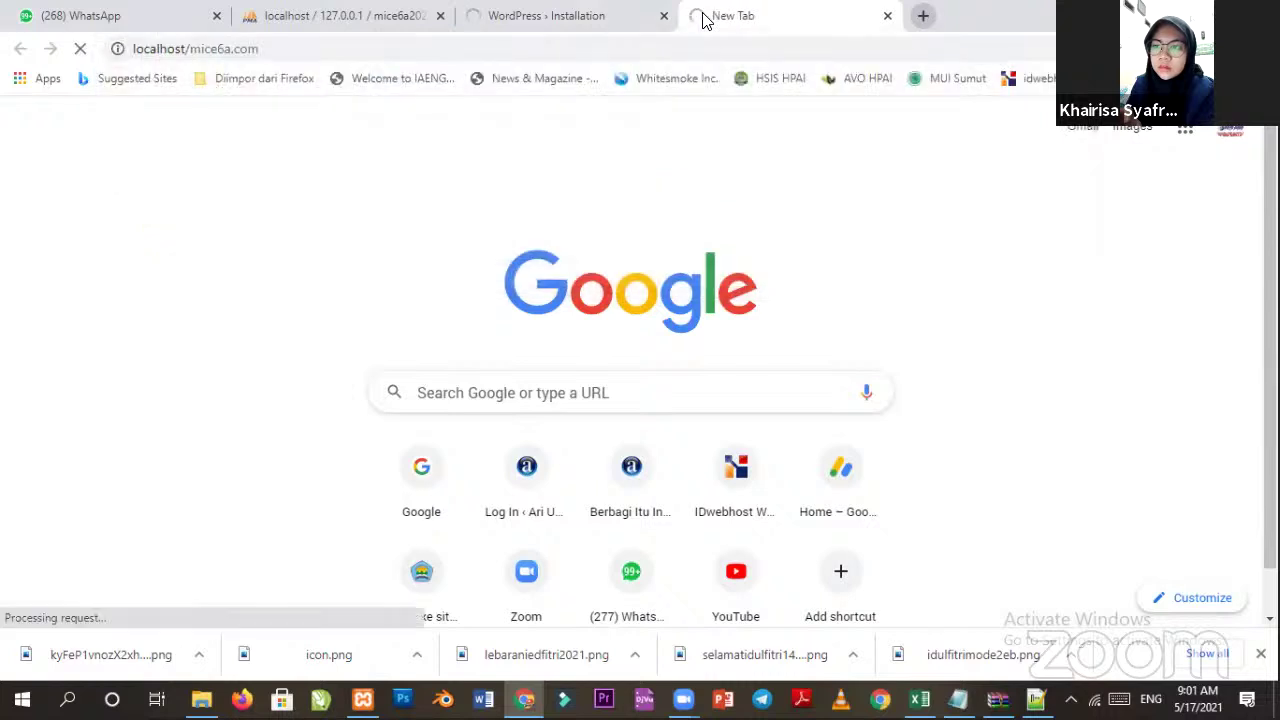
{"action": "left_click", "coordinate": [866, 79]}
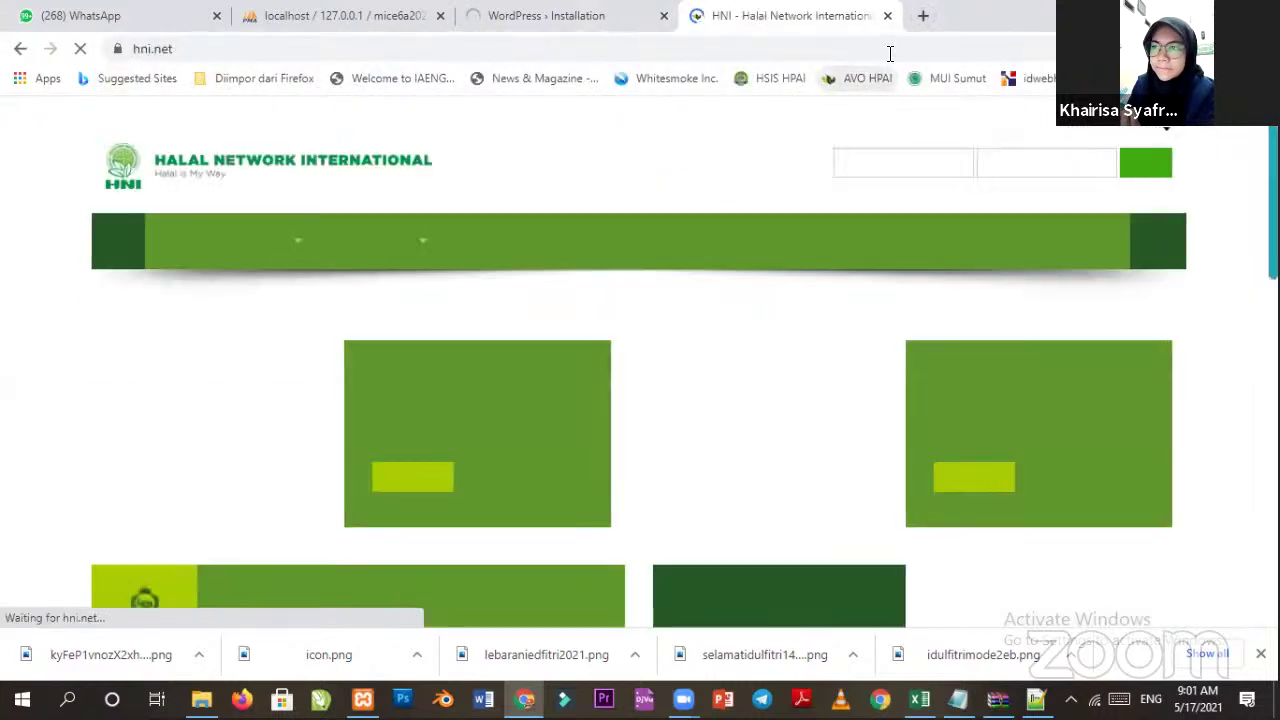
{"action": "key", "text": "alt+Left"}
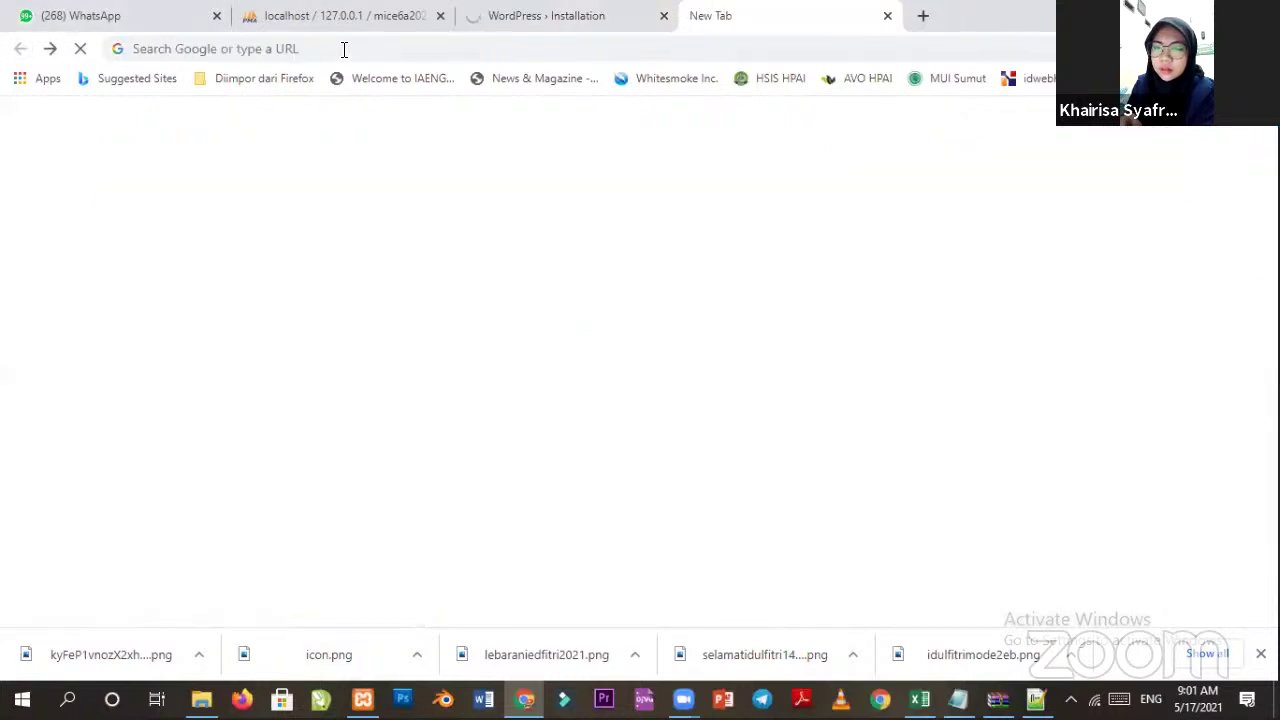
{"action": "left_click", "coordinate": [342, 49]}
{"action": "type", "text": "lo"}
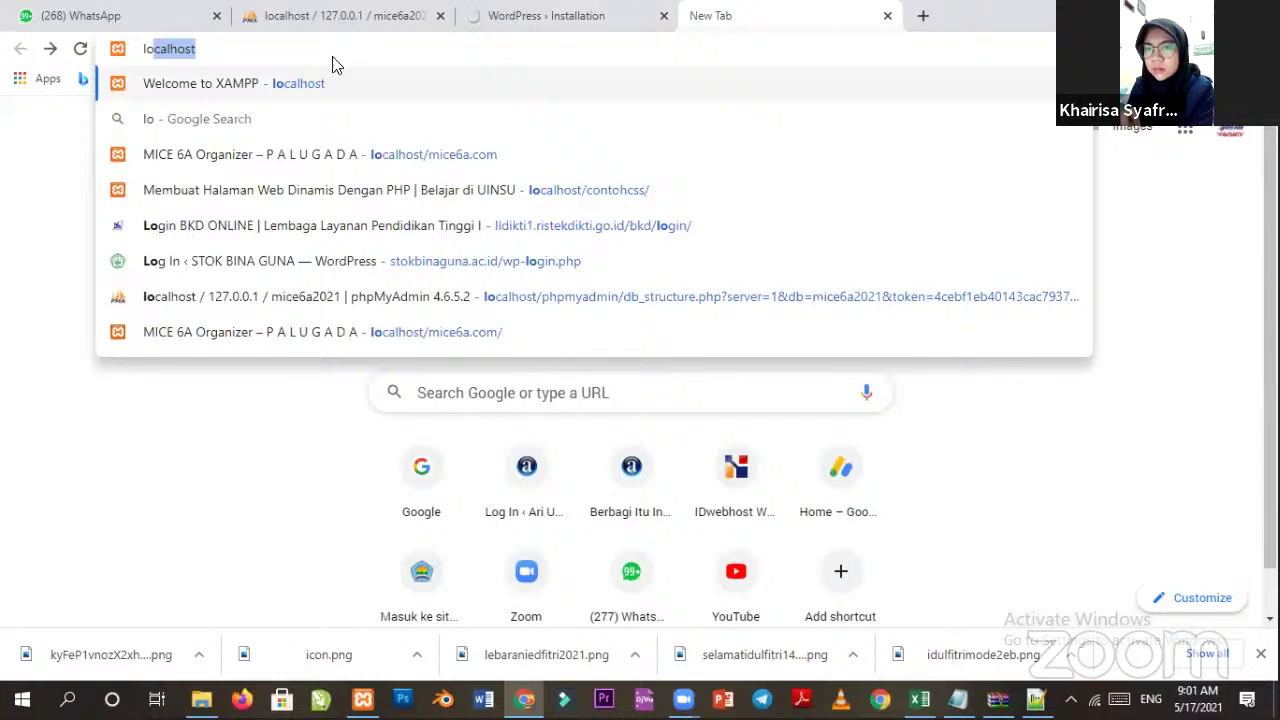
{"action": "left_click", "coordinate": [318, 166]}
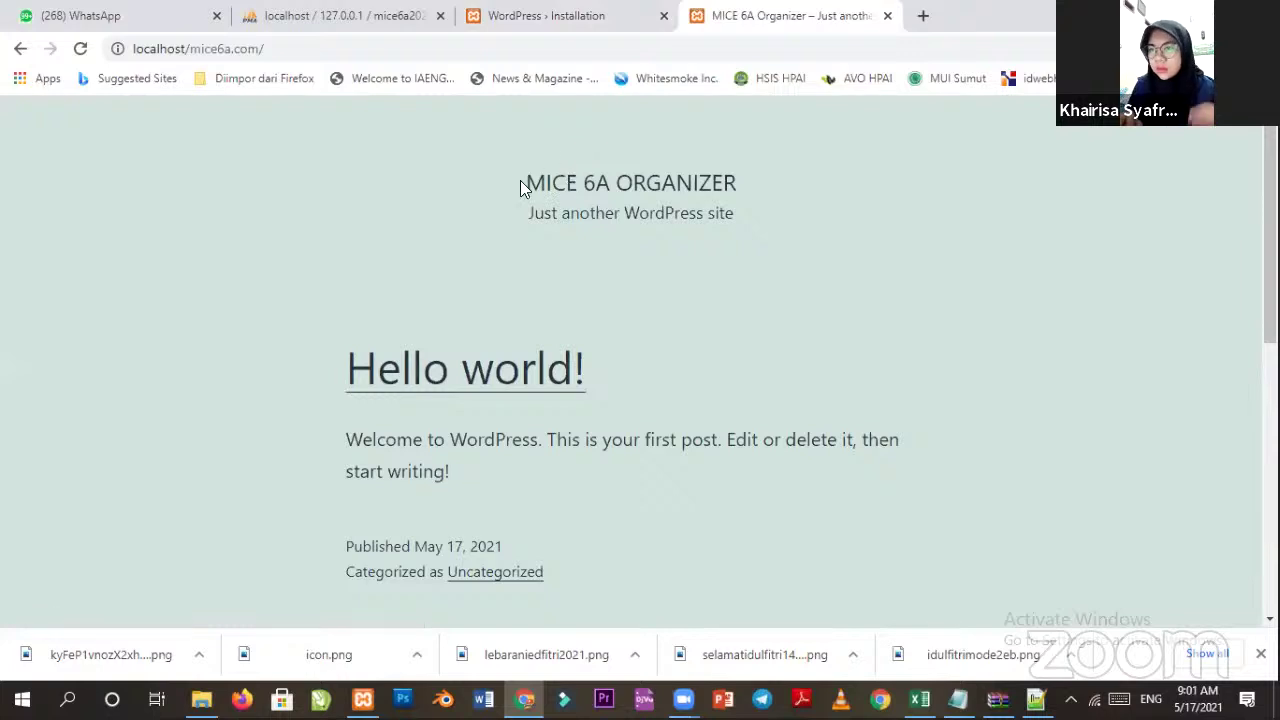
Look over the MICE 6A Organizer home page and its Hello world! post.
{"action": "left_click_drag", "start_coordinate": [520, 182], "coordinate": [748, 182]}
{"action": "left_click_drag", "start_coordinate": [531, 213], "coordinate": [757, 237]}
{"action": "scroll", "coordinate": [446, 360], "scroll_direction": "down", "scroll_amount": 2}
{"action": "scroll", "coordinate": [447, 348], "scroll_direction": "up", "scroll_amount": 2}
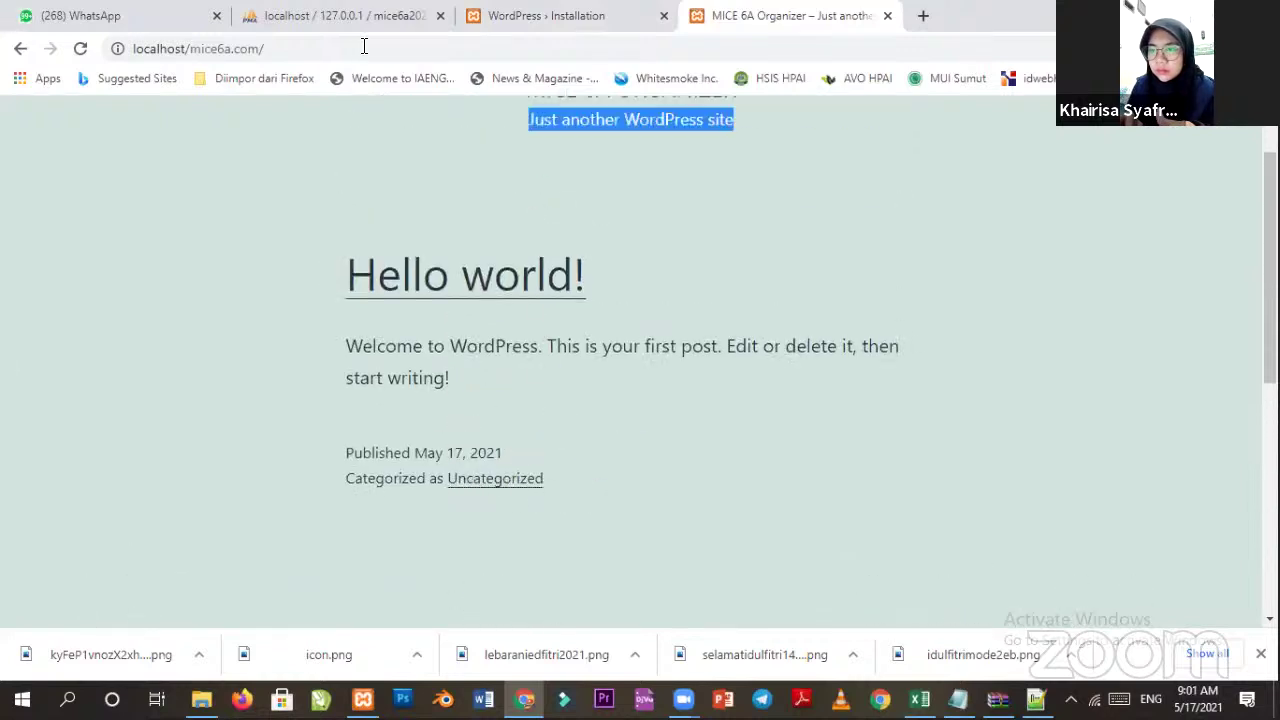
{"action": "left_click", "coordinate": [336, 20]}
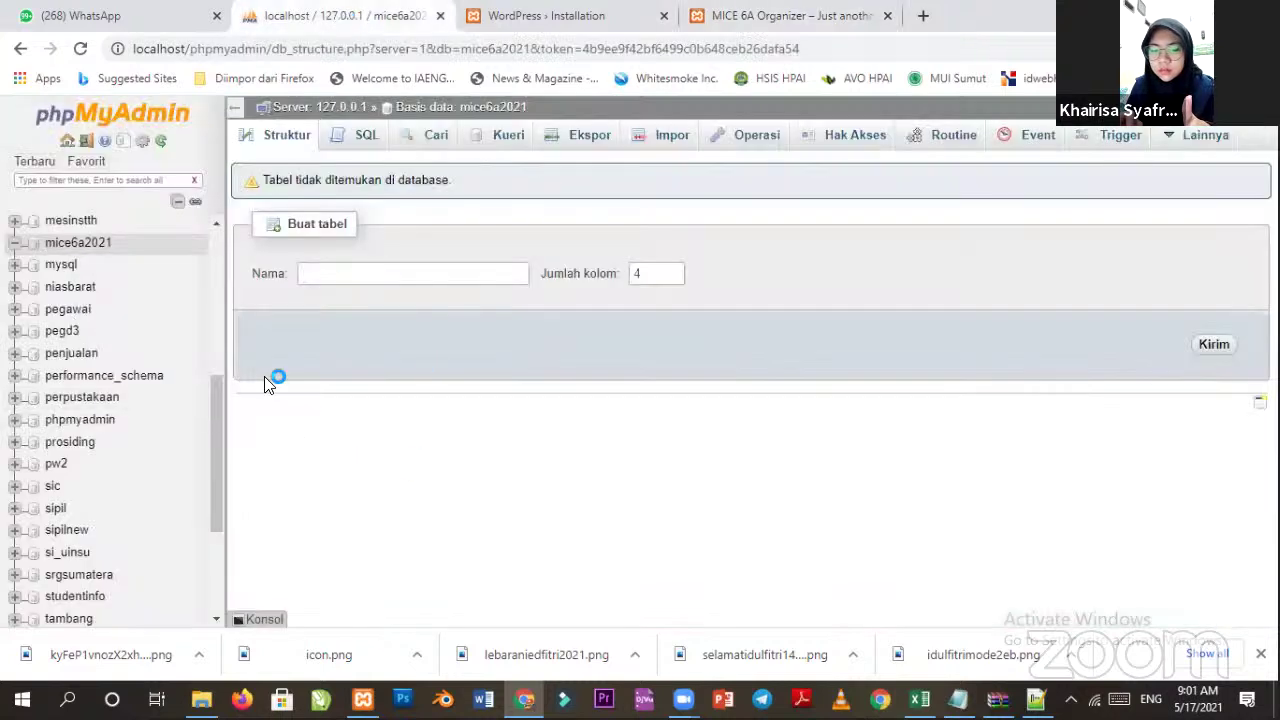
Reload the mice6a2021 structure page to list the 12 new mice_ tables.
{"action": "right_click", "coordinate": [292, 348]}
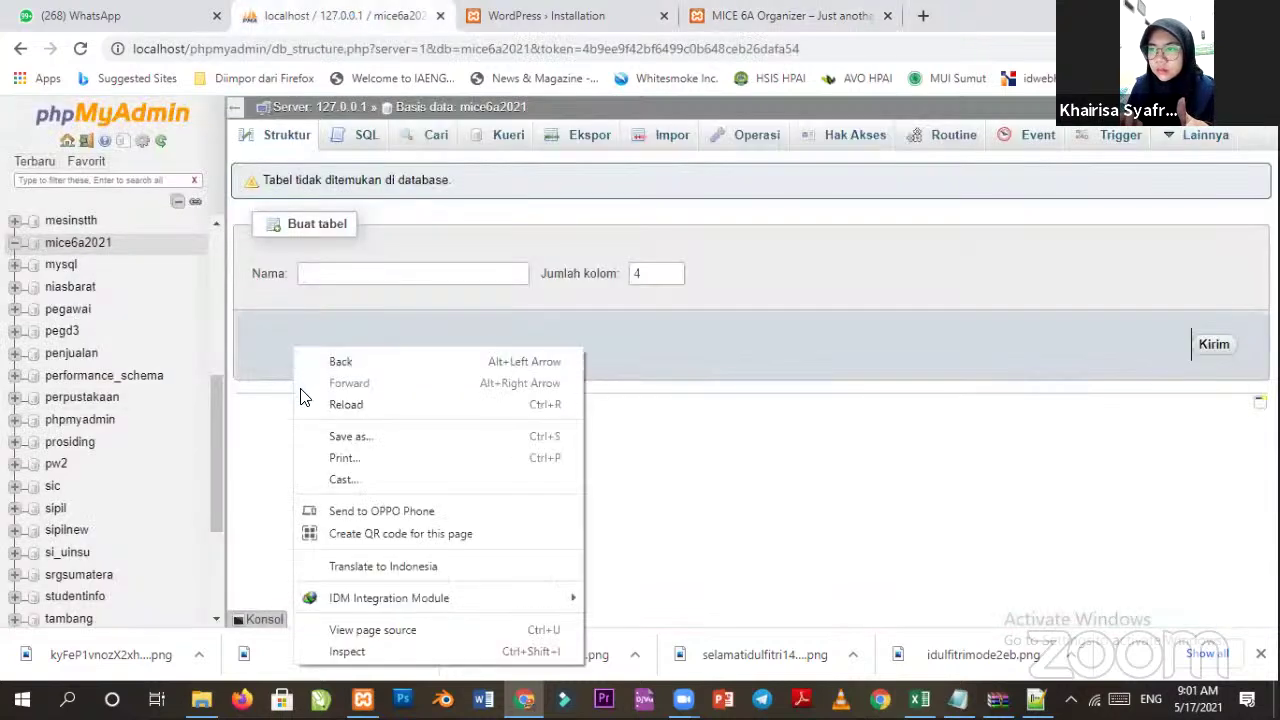
{"action": "left_click", "coordinate": [327, 408]}
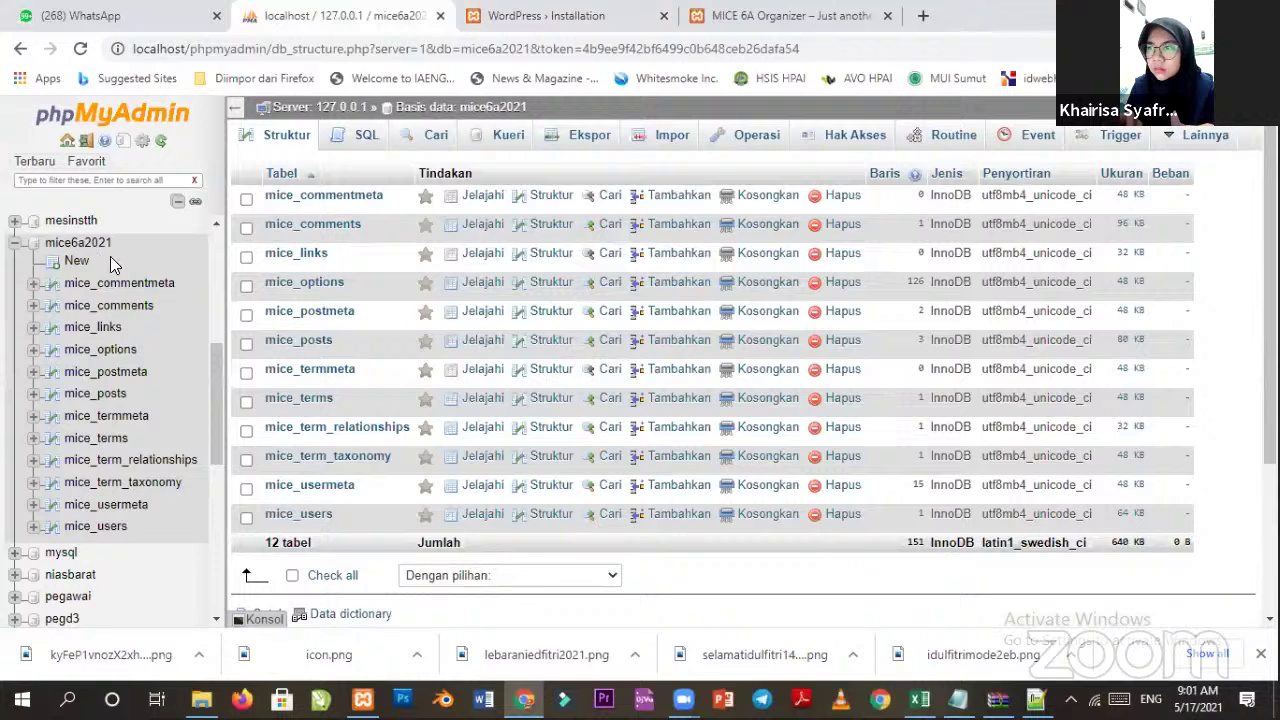
{"action": "left_click", "coordinate": [755, 16]}
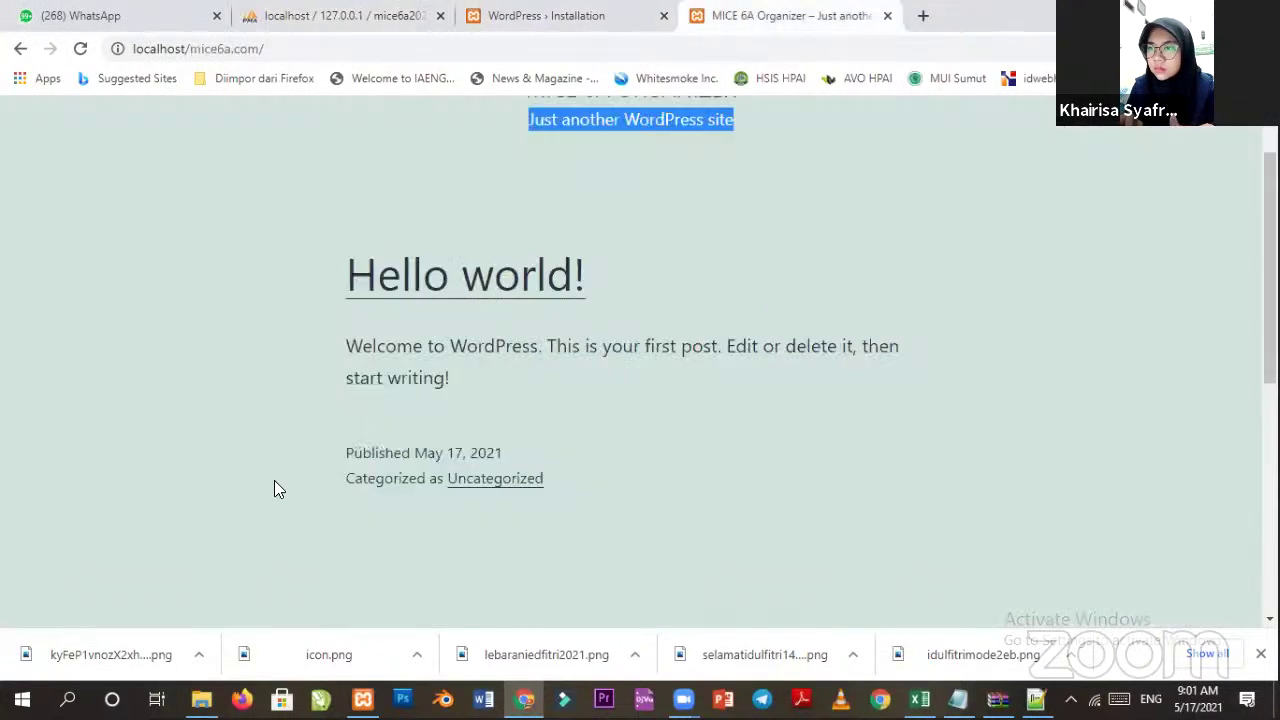
Recheck the site front page, then follow Log In from the installation Success! page.
{"action": "scroll", "coordinate": [486, 286], "scroll_direction": "up", "scroll_amount": 2}
{"action": "scroll", "coordinate": [514, 437], "scroll_direction": "down", "scroll_amount": 10}
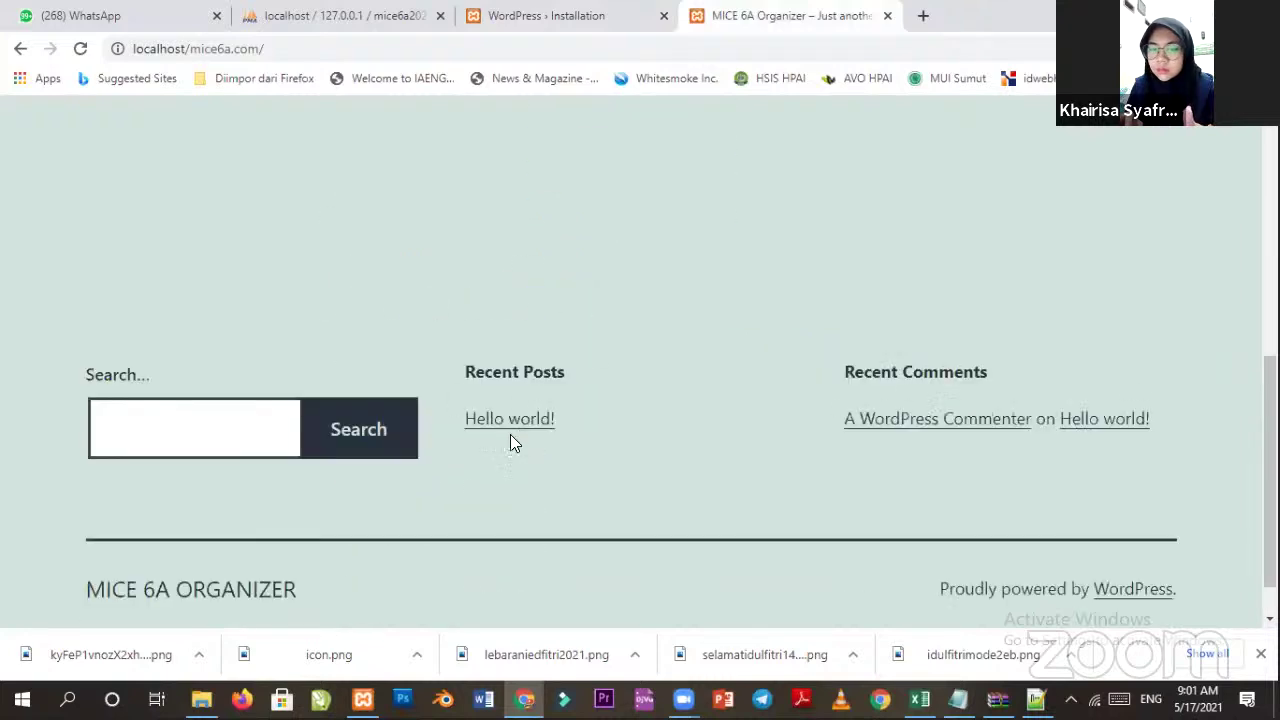
{"action": "scroll", "coordinate": [800, 171], "scroll_direction": "up", "scroll_amount": 10}
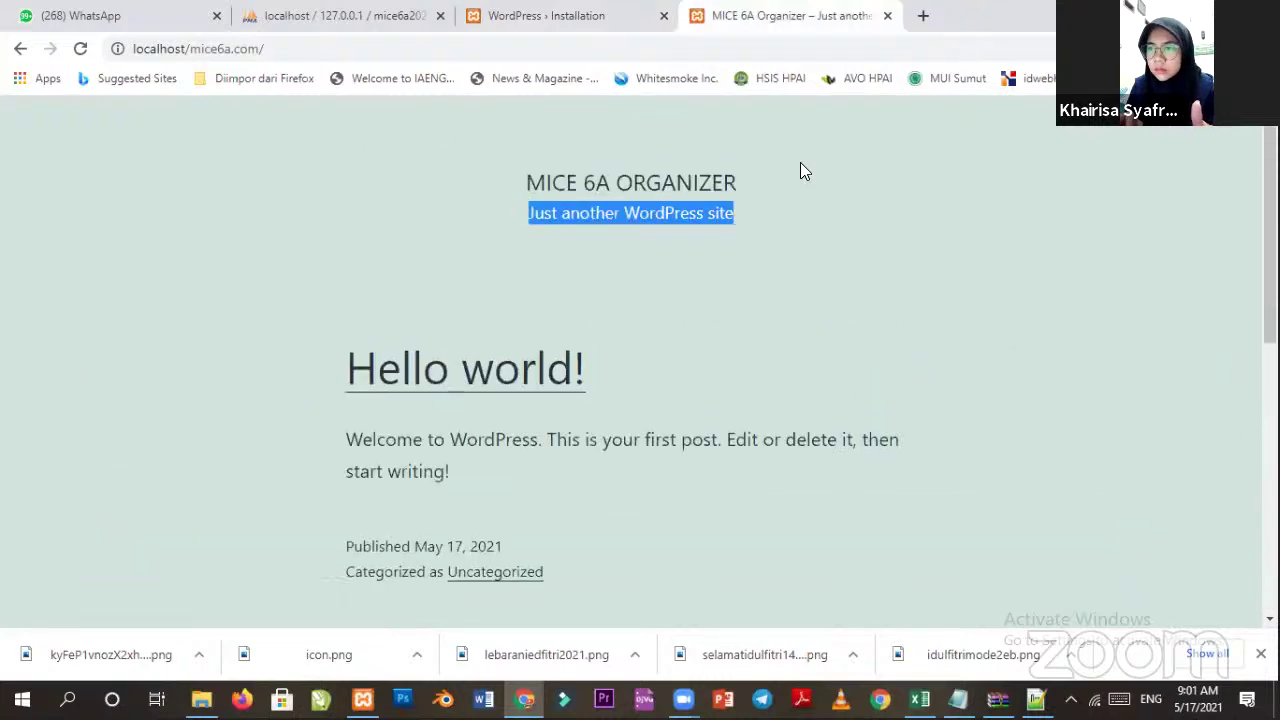
{"action": "left_click", "coordinate": [598, 17]}
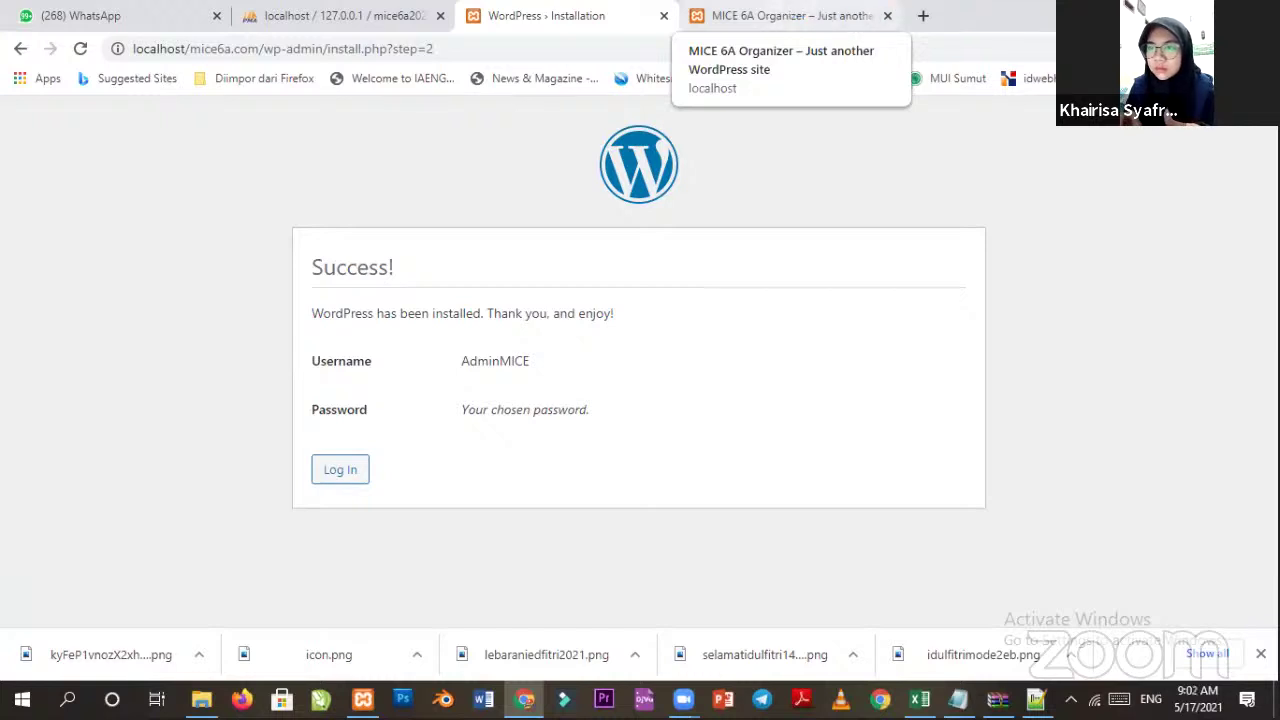
{"action": "left_click", "coordinate": [806, 20]}
{"action": "left_click", "coordinate": [328, 181]}
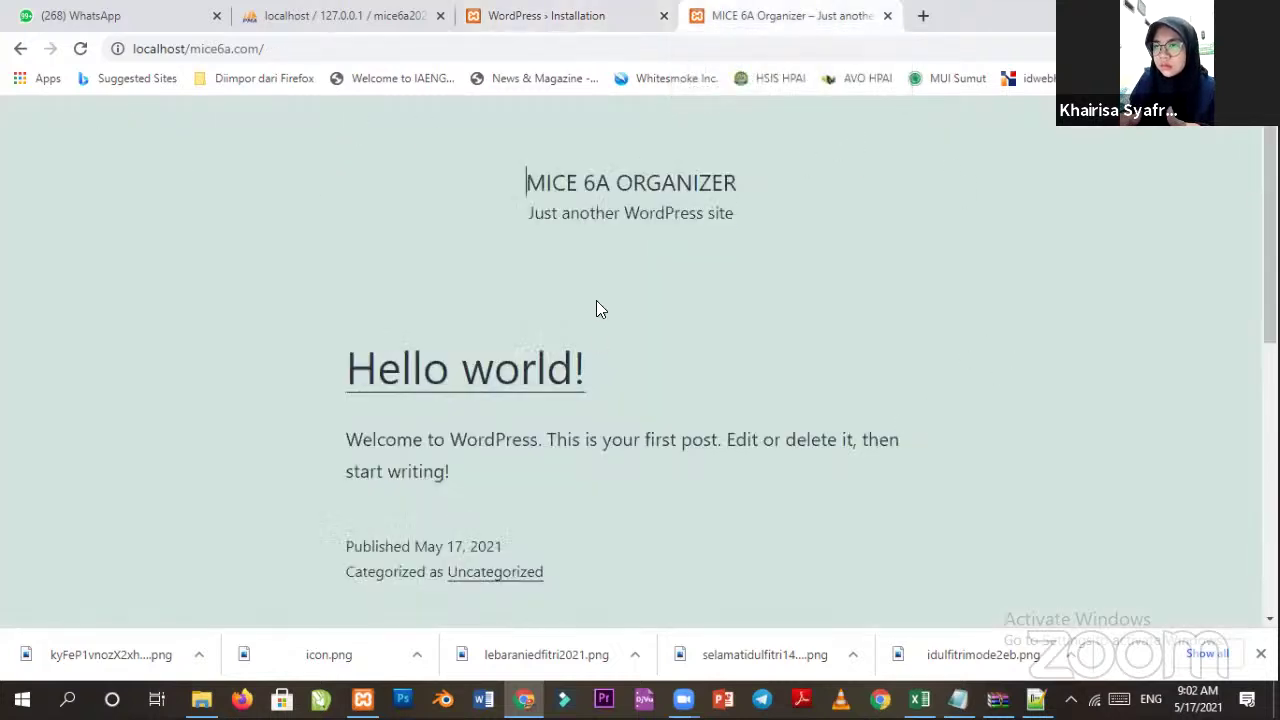
{"action": "left_click", "coordinate": [580, 16]}
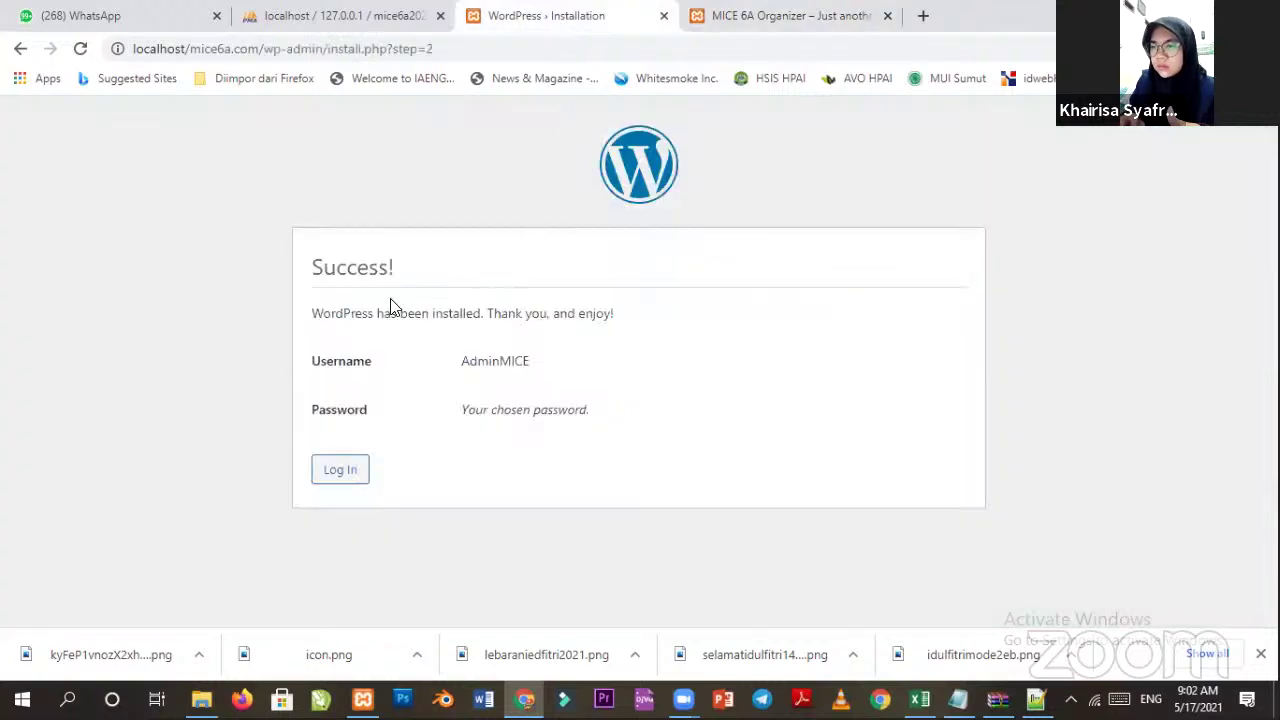
{"action": "left_click", "coordinate": [340, 474]}
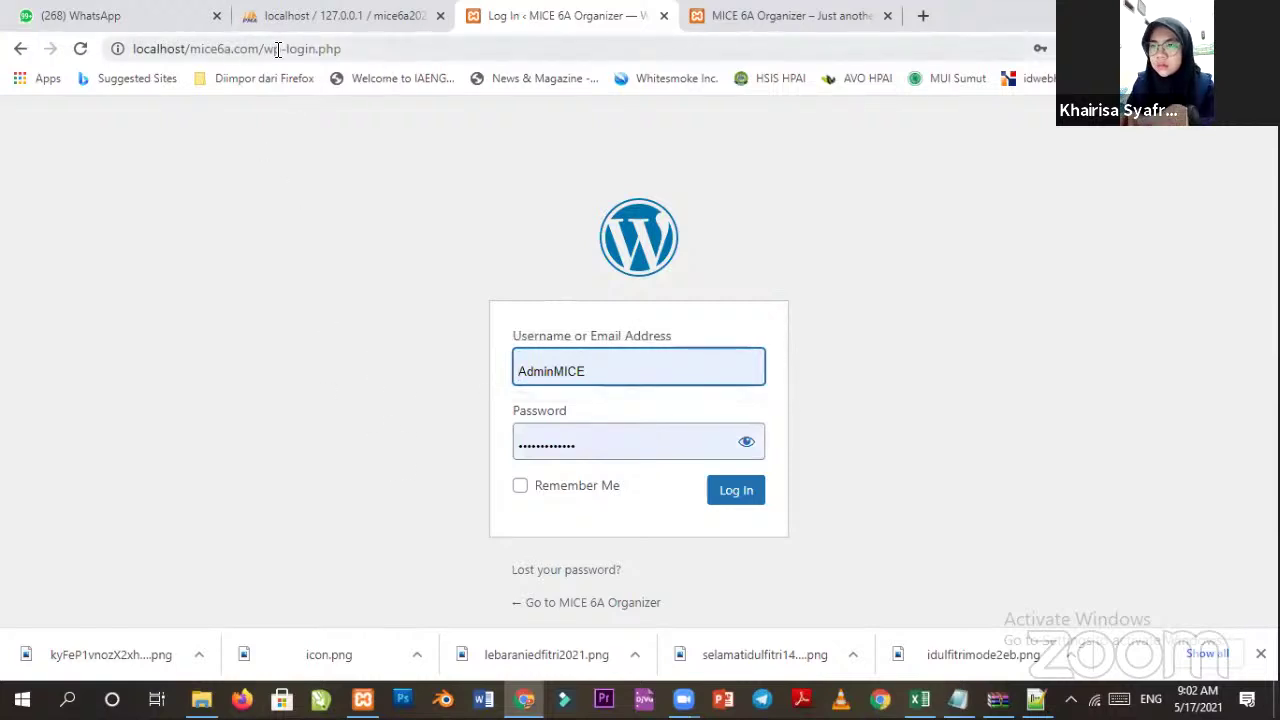
Open localhost/mice6a.com/login in the site tab.
{"action": "left_click_drag", "start_coordinate": [266, 52], "coordinate": [511, 57]}
{"action": "key", "text": "BackSpace"}
{"action": "key", "text": "Return"}
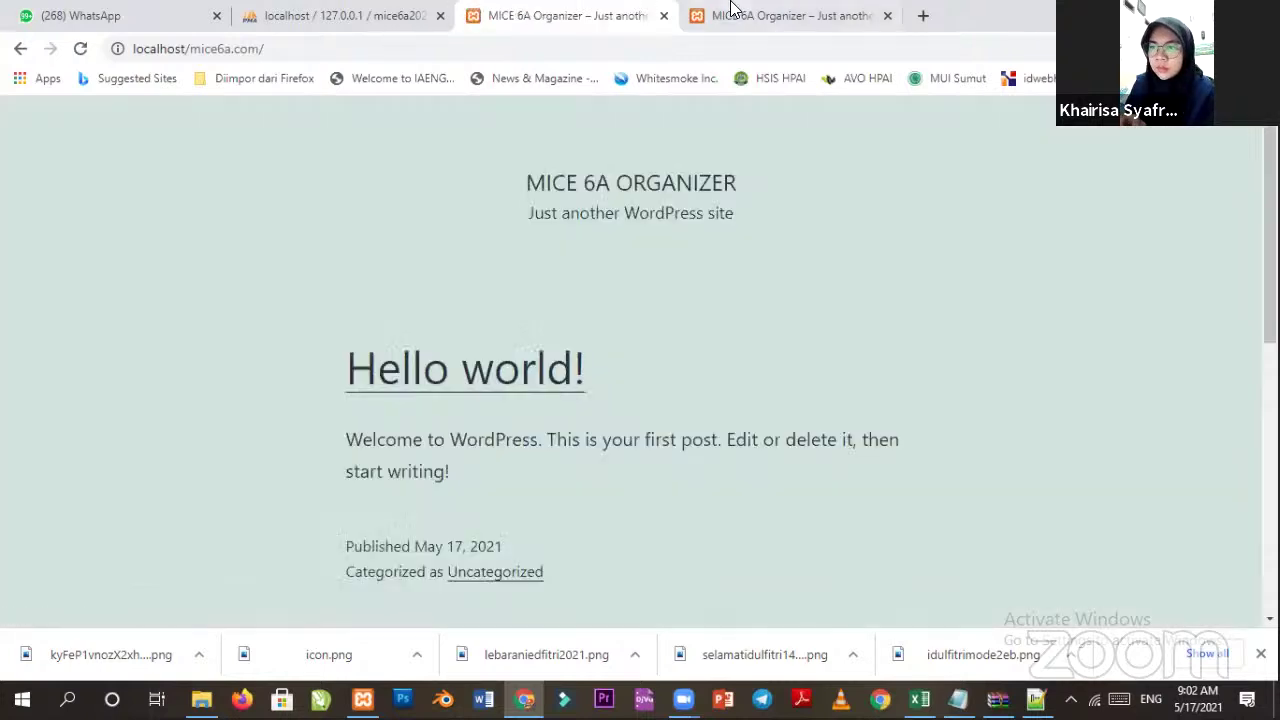
{"action": "left_click", "coordinate": [755, 20]}
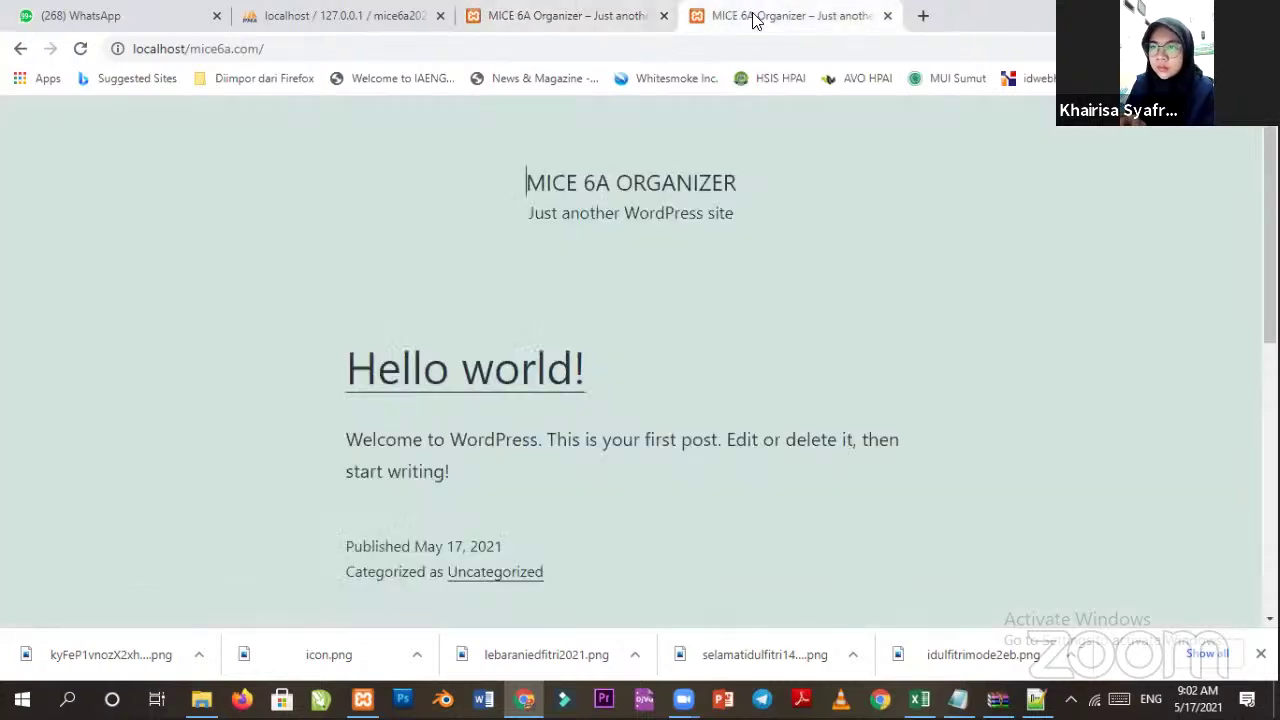
{"action": "left_click", "coordinate": [594, 17]}
{"action": "left_click", "coordinate": [288, 48]}
{"action": "left_click", "coordinate": [299, 46]}
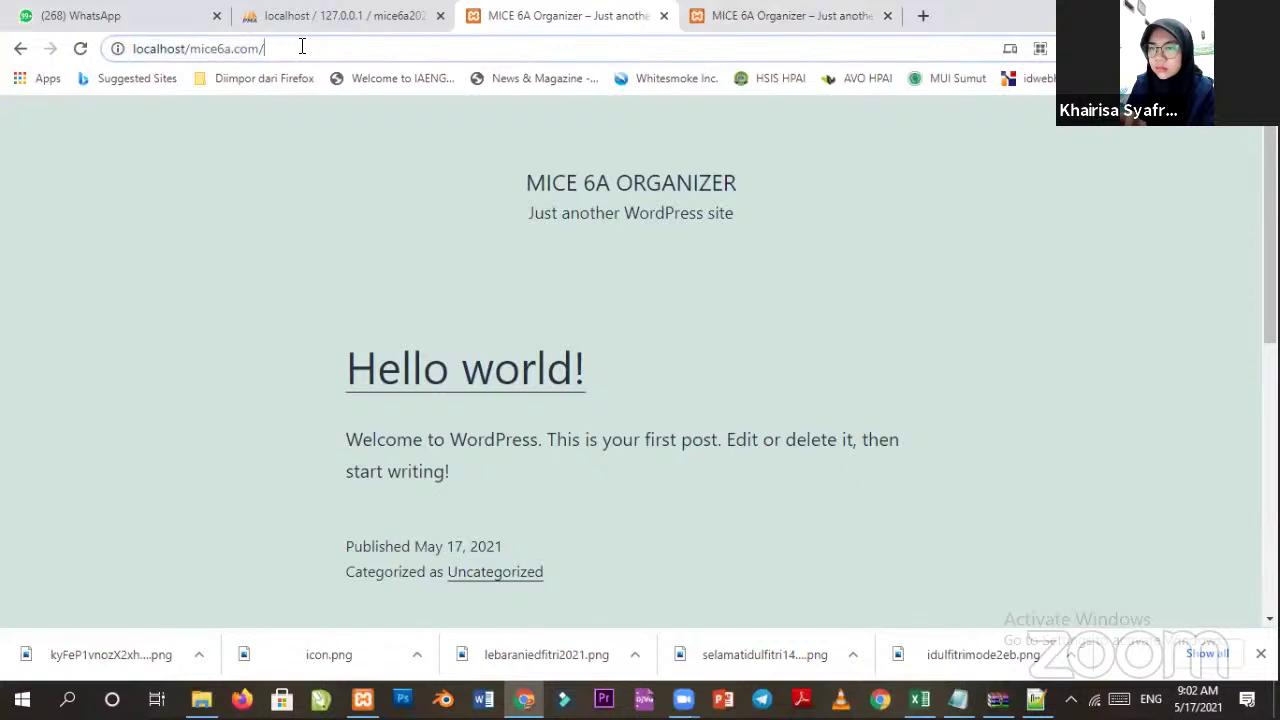
{"action": "type", "text": "login"}
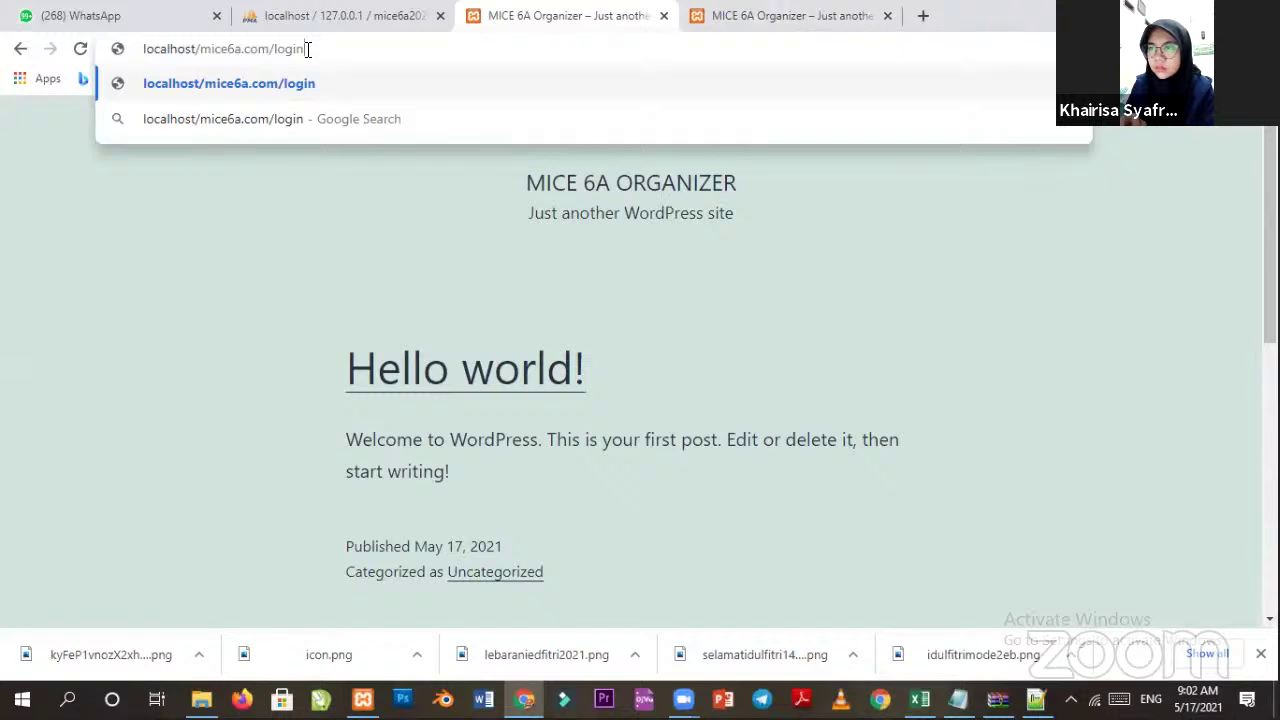
{"action": "key", "text": "Return"}
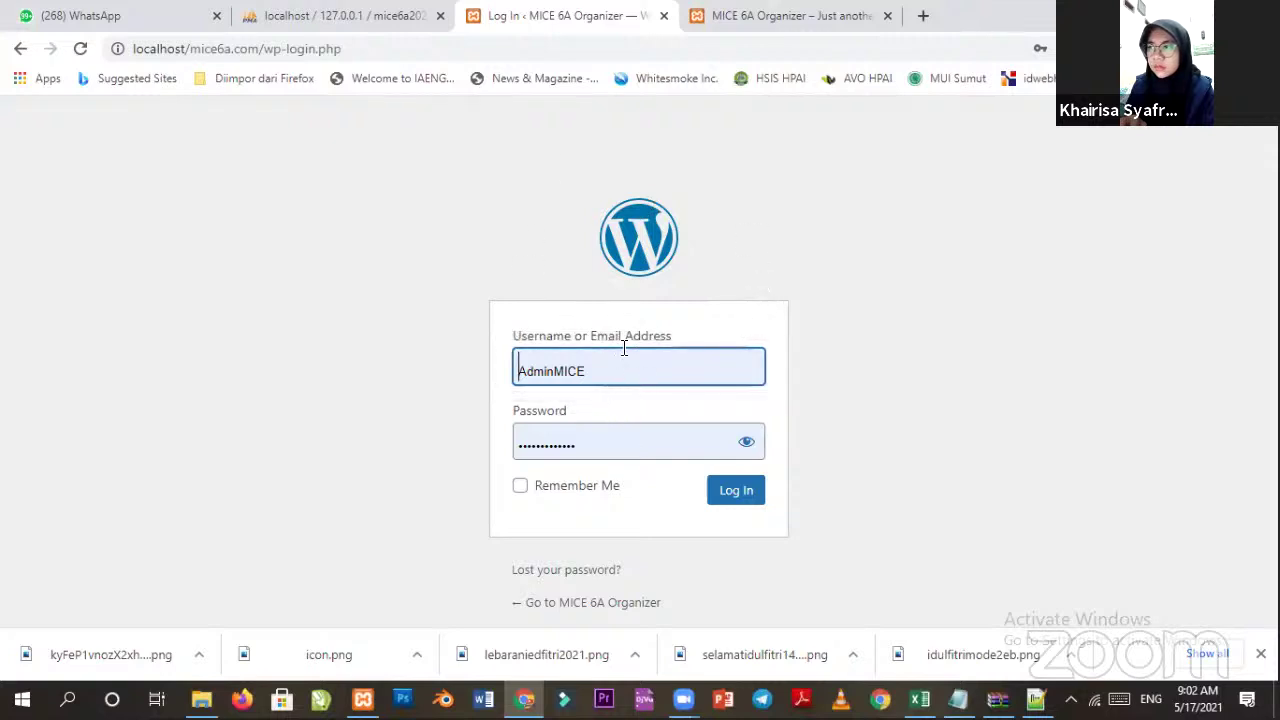
Reveal the filled-in password, compare it with the notes, and log in.
{"action": "left_click", "coordinate": [746, 442]}
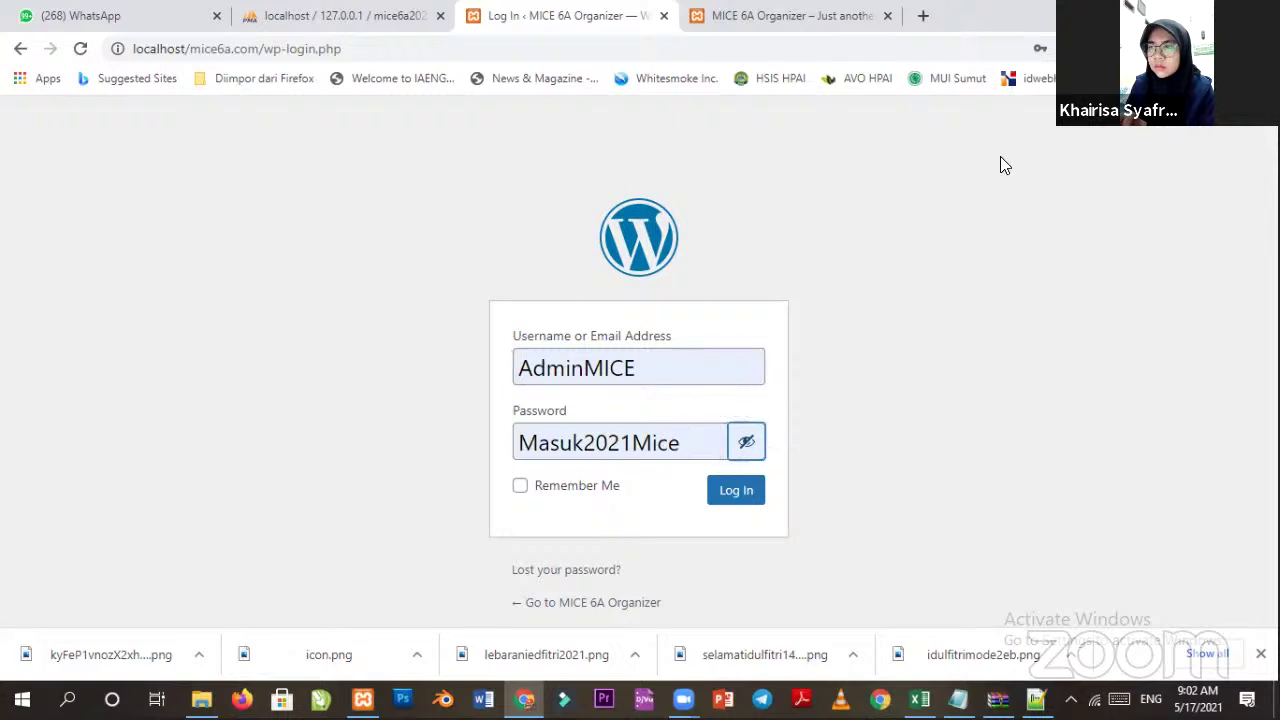
{"action": "left_click_drag", "start_coordinate": [688, 444], "coordinate": [500, 442]}
{"action": "left_click", "coordinate": [912, 431]}
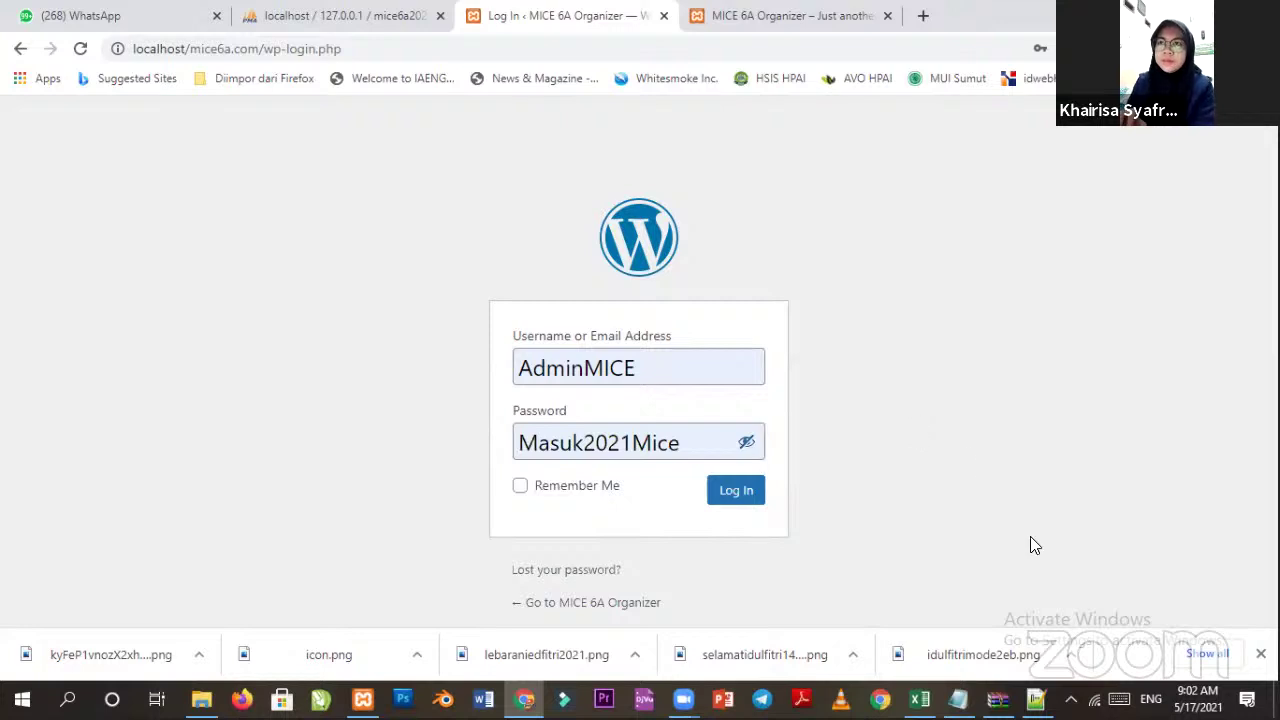
{"action": "left_click", "coordinate": [958, 698]}
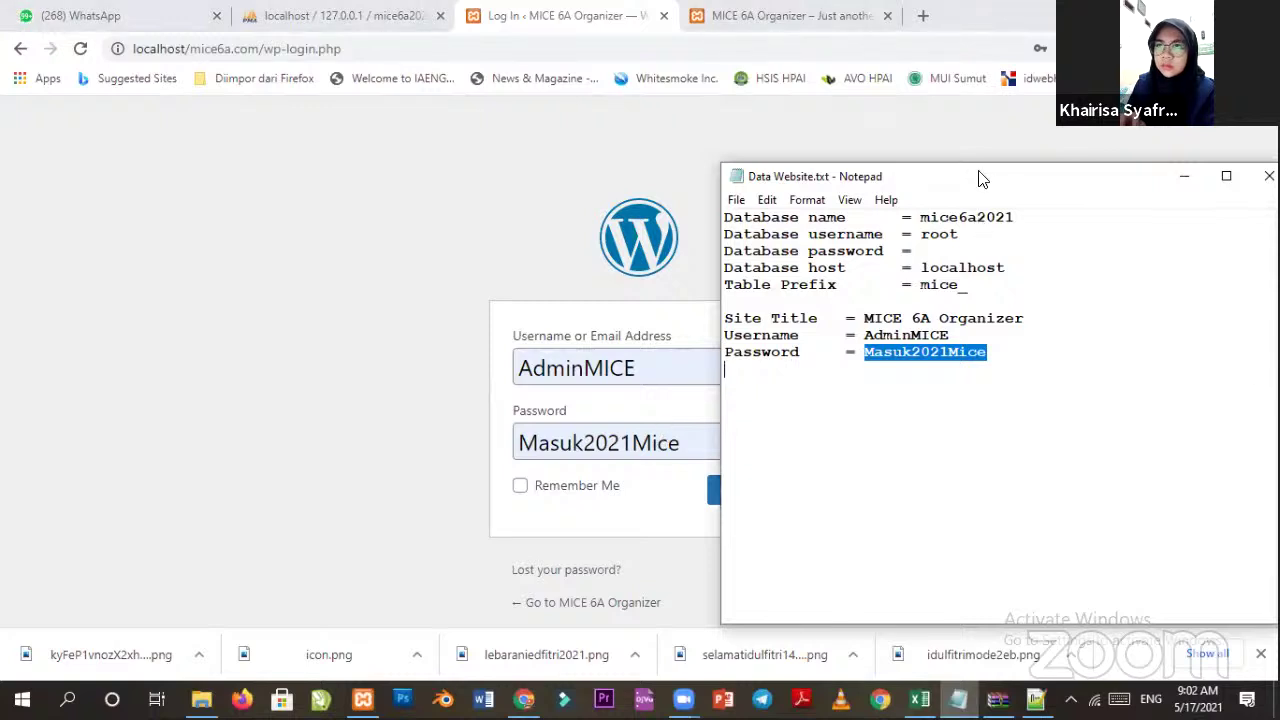
{"action": "left_click_drag", "start_coordinate": [980, 178], "coordinate": [621, 191]}
{"action": "left_click", "coordinate": [831, 196]}
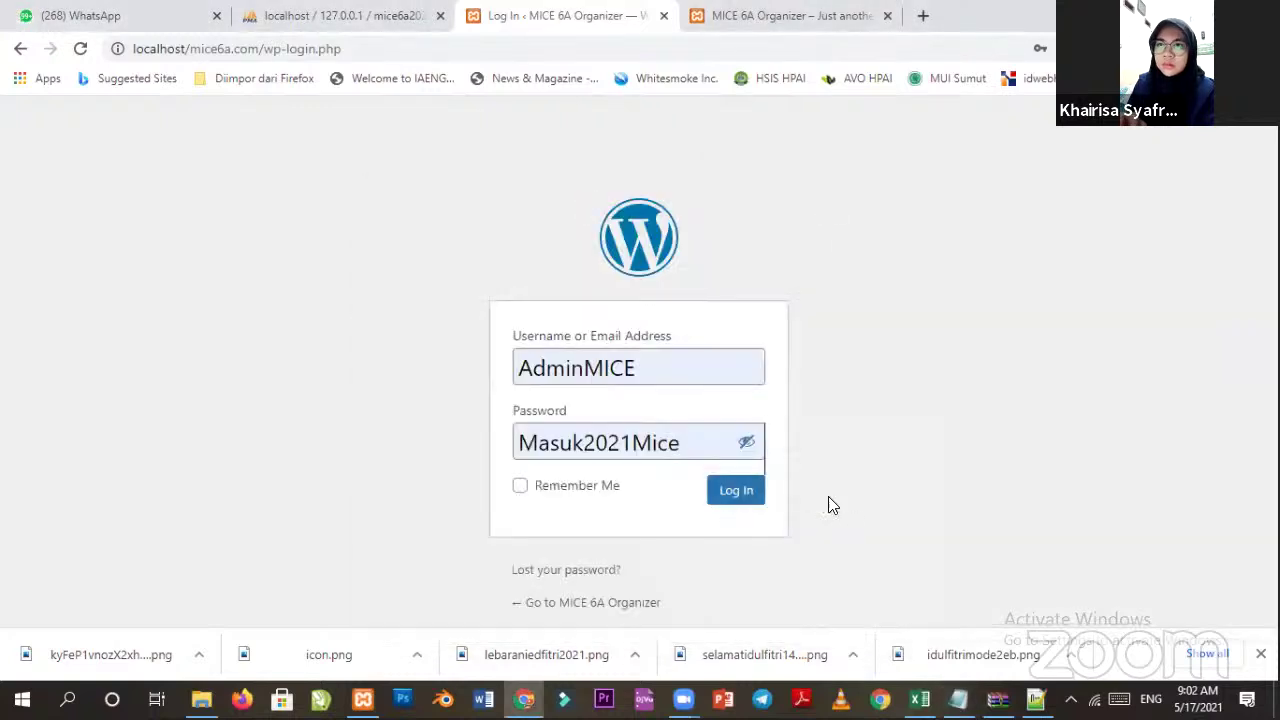
{"action": "left_click", "coordinate": [727, 495]}
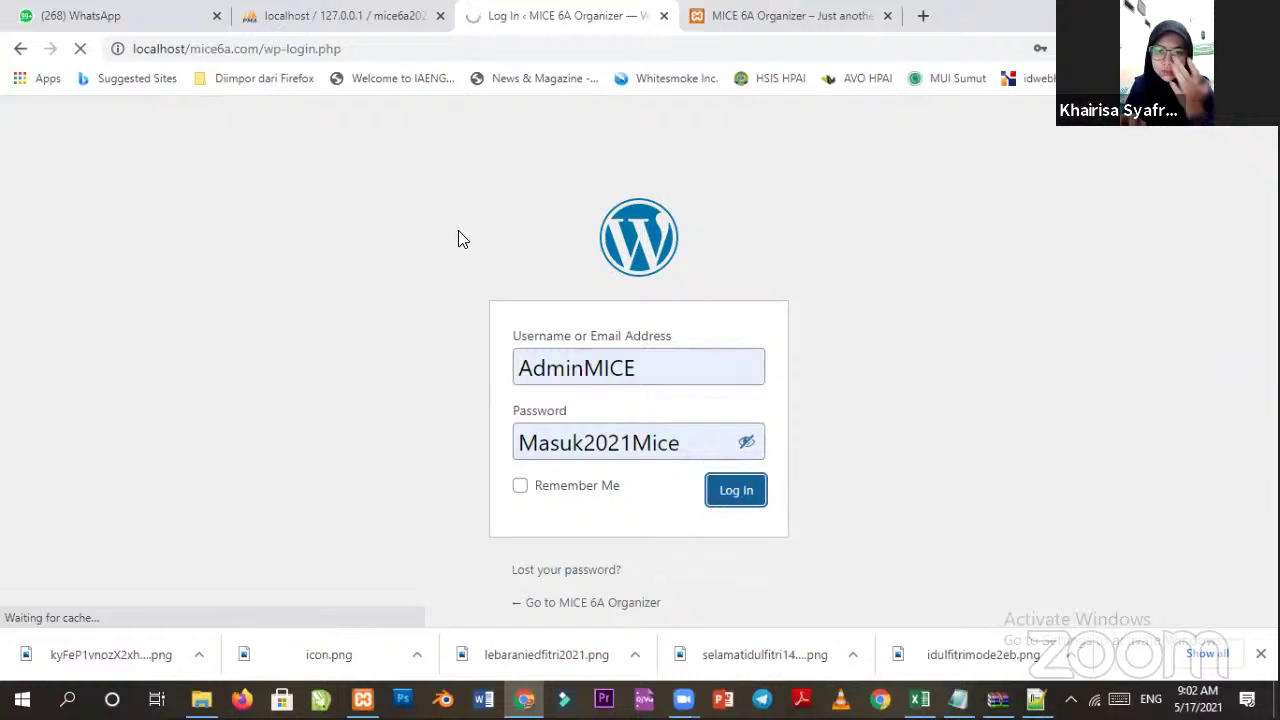
{"action": "left_click", "coordinate": [748, 22]}
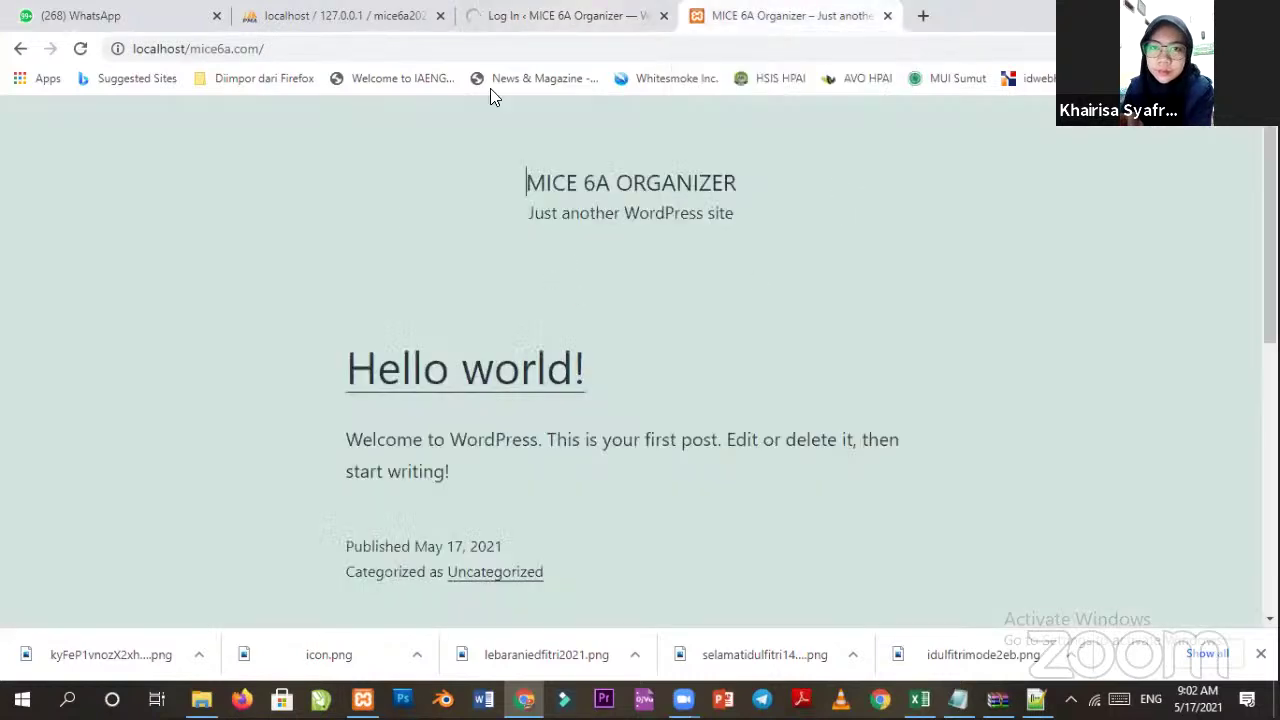
Scroll through the Dashboard widgets, then open Posts to see Hello world!
{"action": "left_click", "coordinate": [573, 16]}
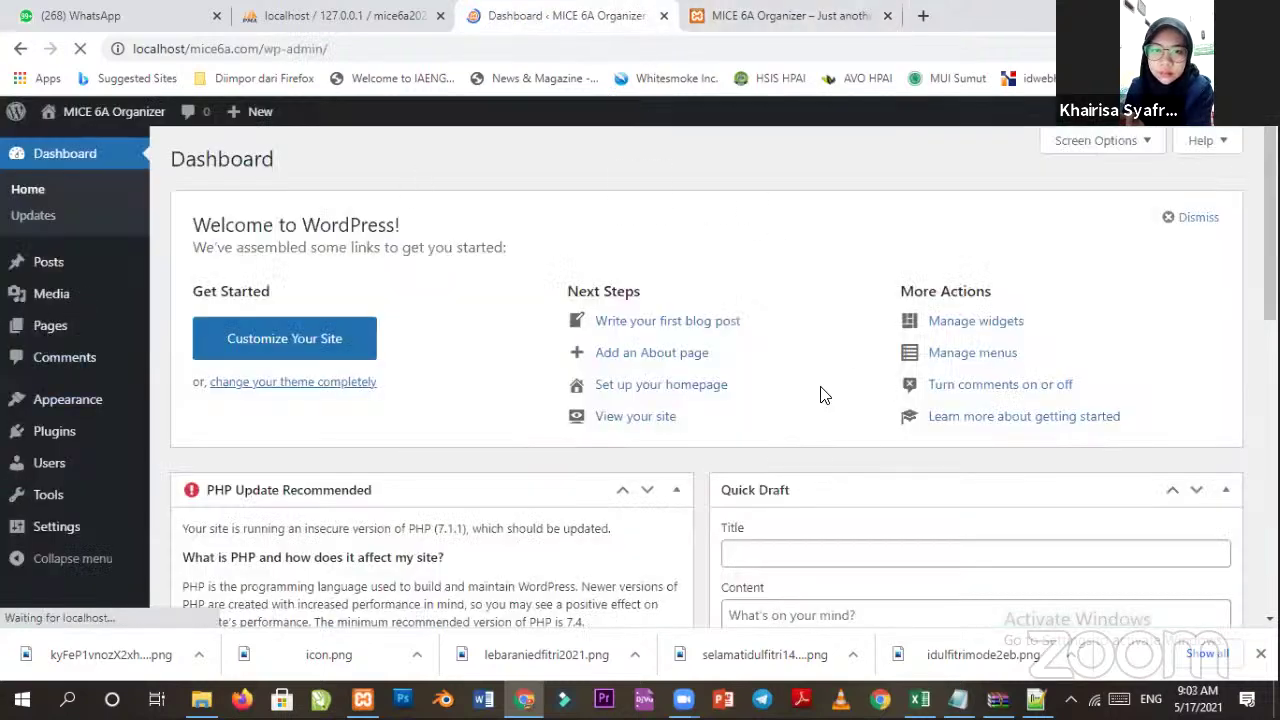
{"action": "scroll", "coordinate": [314, 371], "scroll_direction": "down", "scroll_amount": 2}
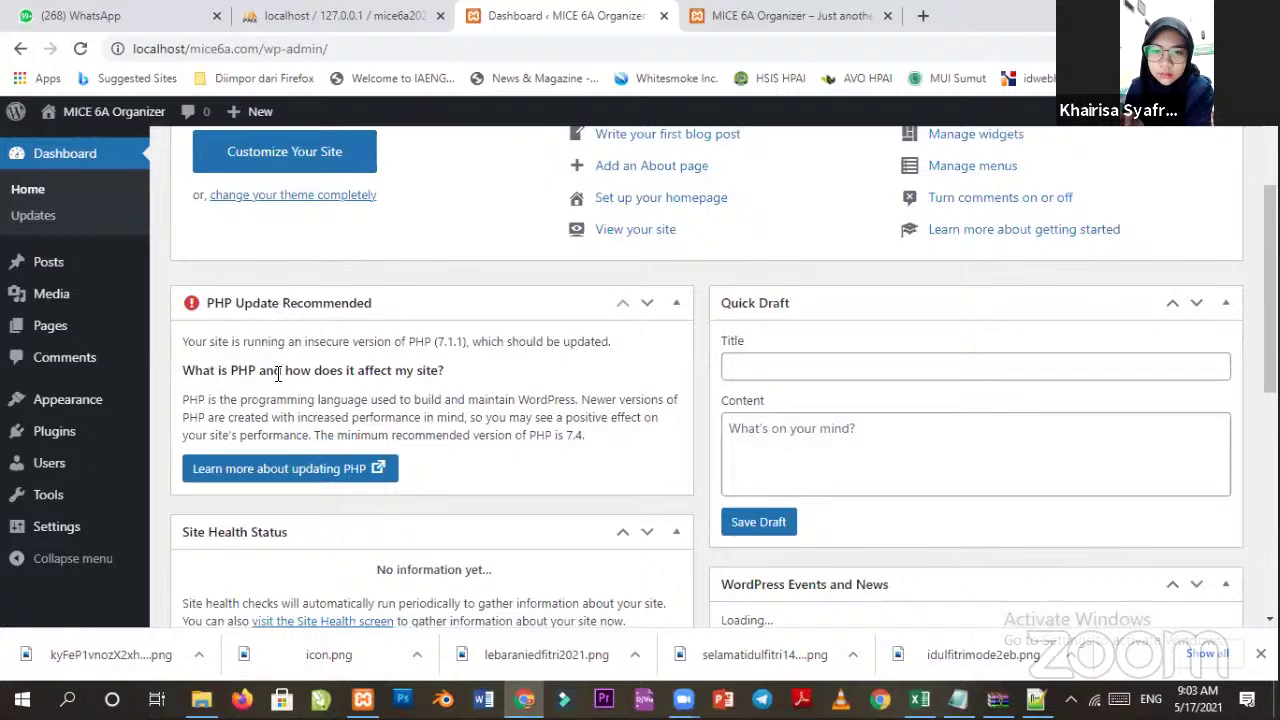
{"action": "scroll", "coordinate": [894, 386], "scroll_direction": "down", "scroll_amount": 4}
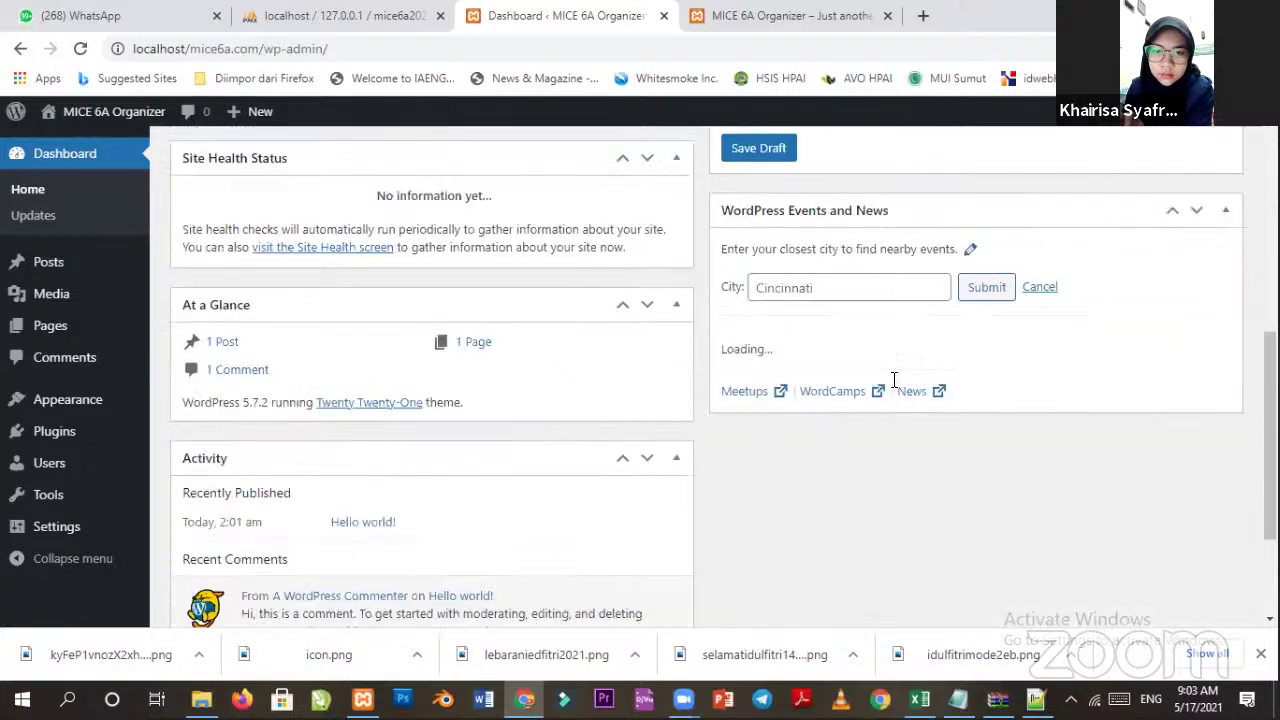
{"action": "scroll", "coordinate": [703, 389], "scroll_direction": "down", "scroll_amount": 2}
{"action": "scroll", "coordinate": [703, 389], "scroll_direction": "up", "scroll_amount": 8}
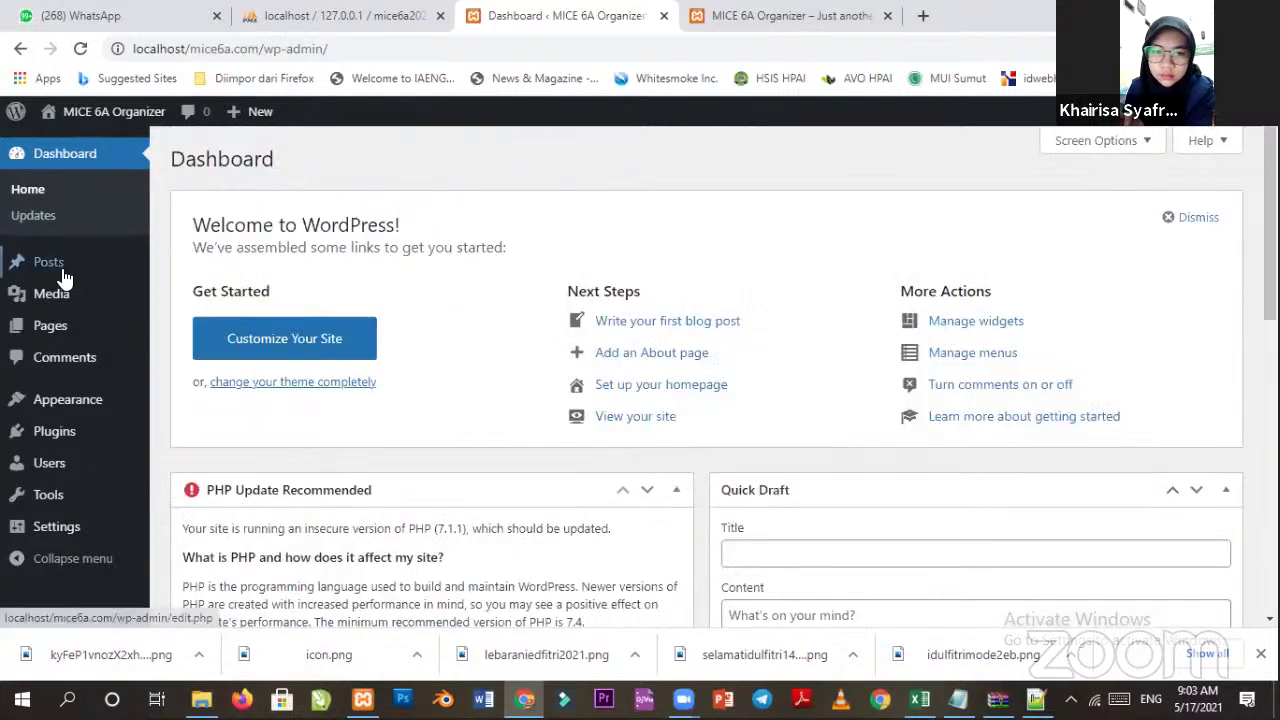
{"action": "left_click", "coordinate": [50, 265]}
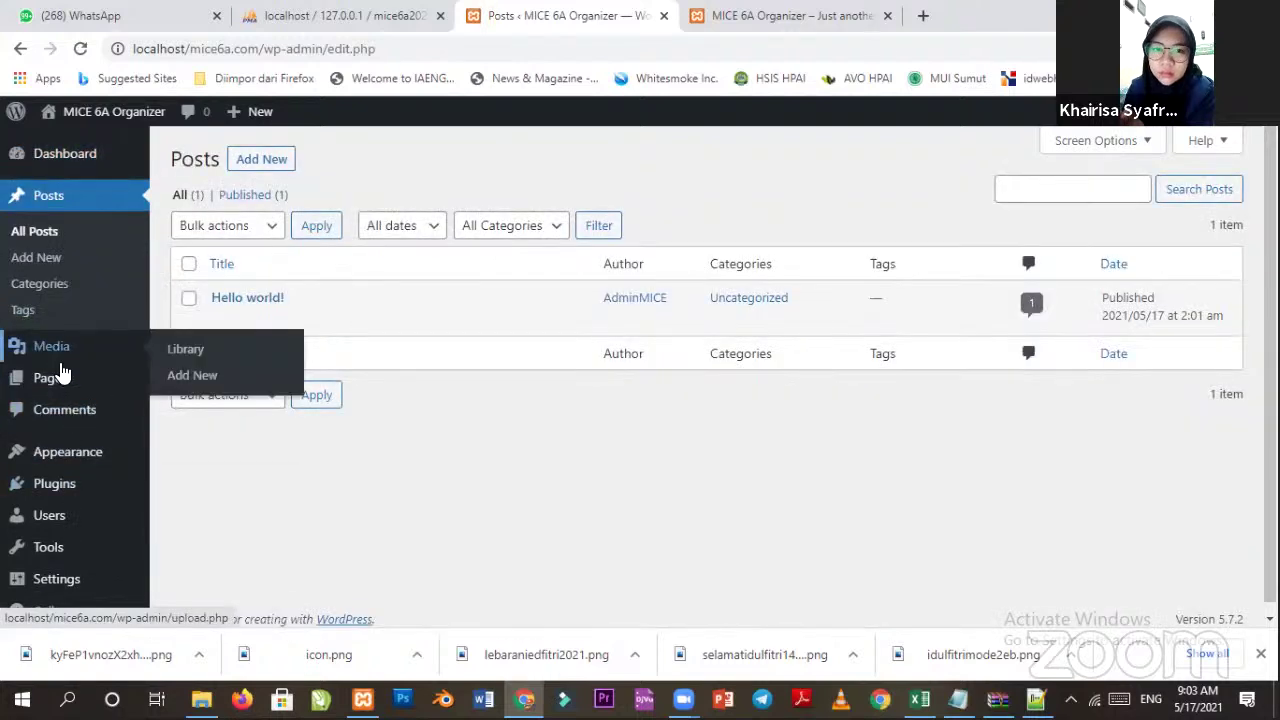
View the Media Library, then Pages, then Comments with the single sample comment on Hello world!
{"action": "left_click", "coordinate": [61, 352]}
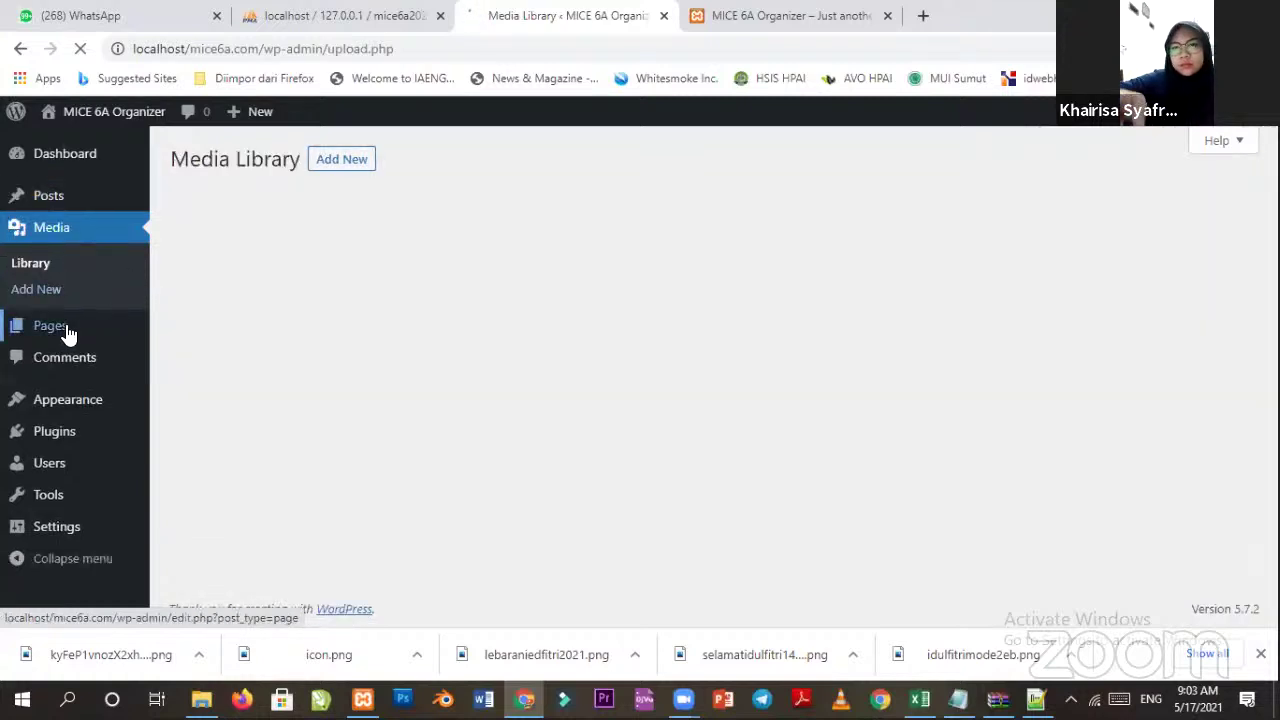
{"action": "left_click", "coordinate": [68, 333]}
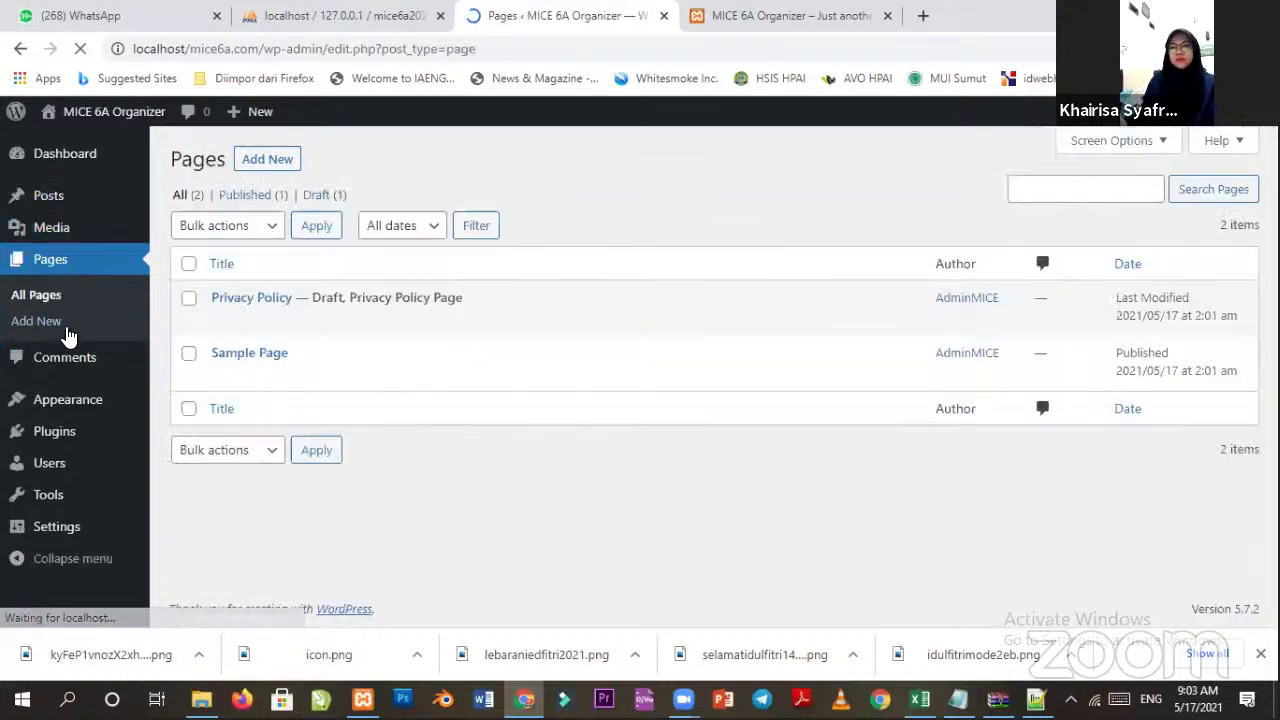
{"action": "mouse_move", "coordinate": [318, 378]}
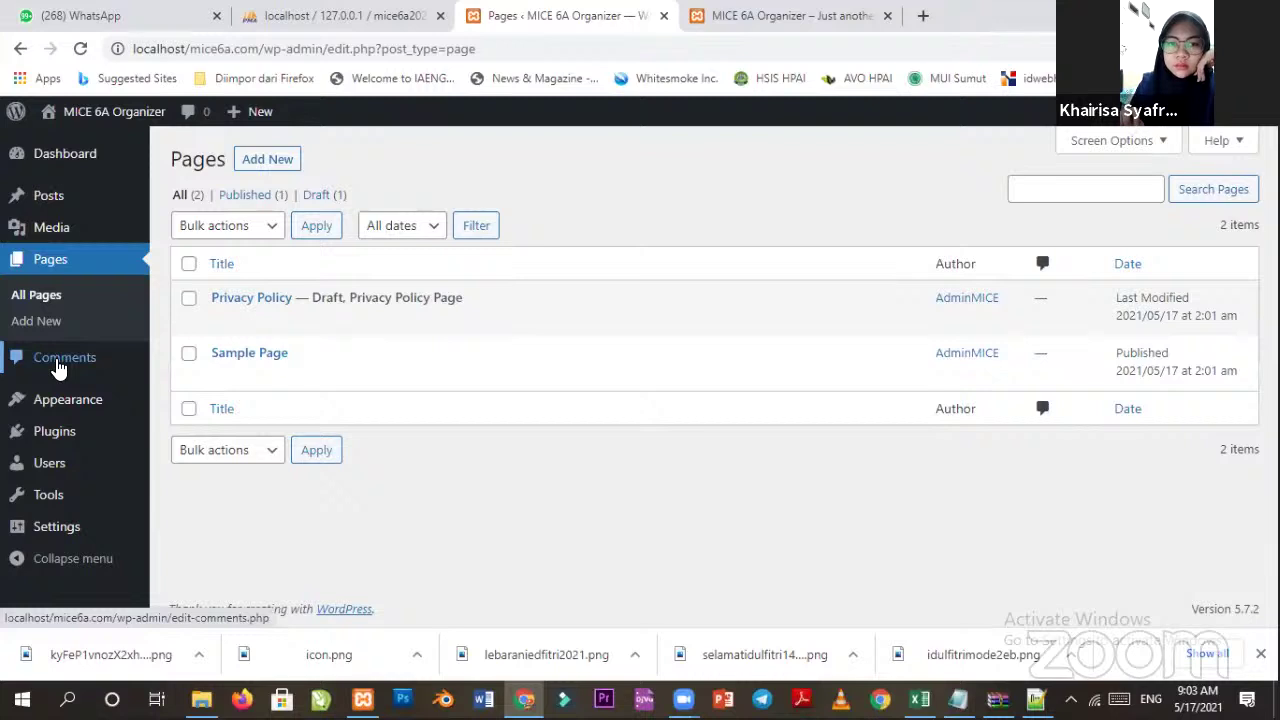
{"action": "left_click", "coordinate": [58, 366]}
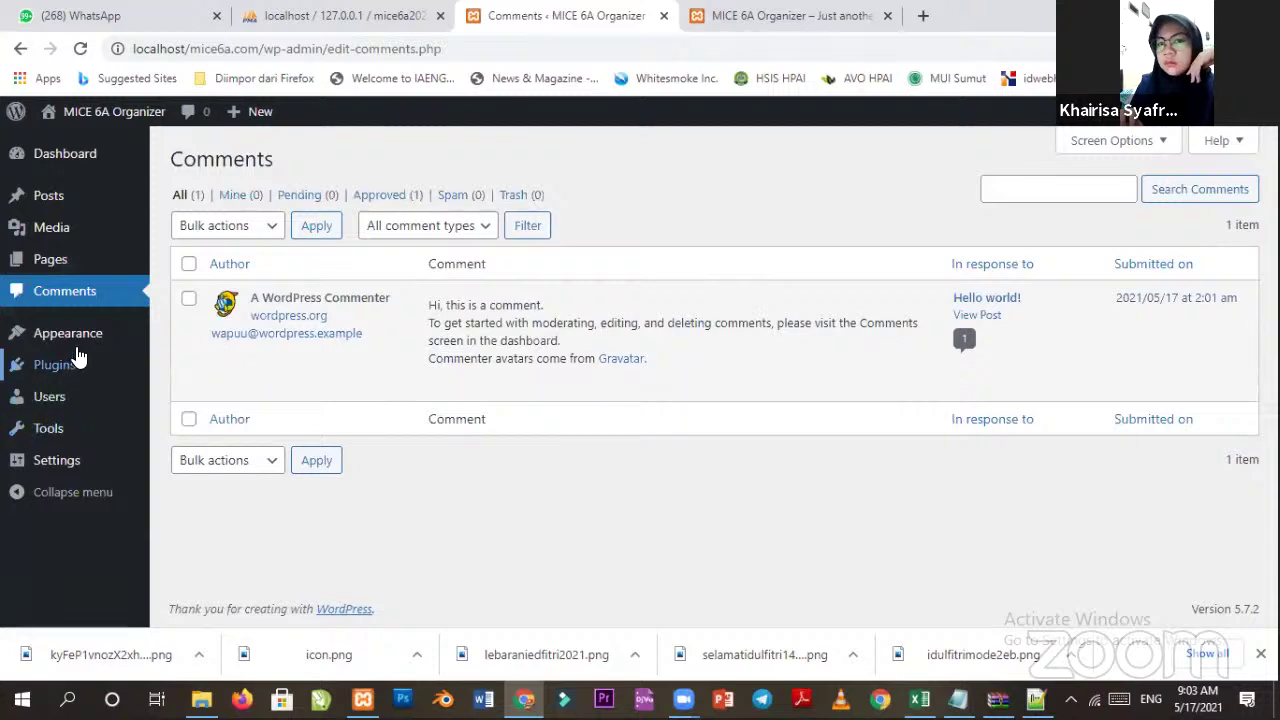
{"action": "mouse_move", "coordinate": [76, 352]}
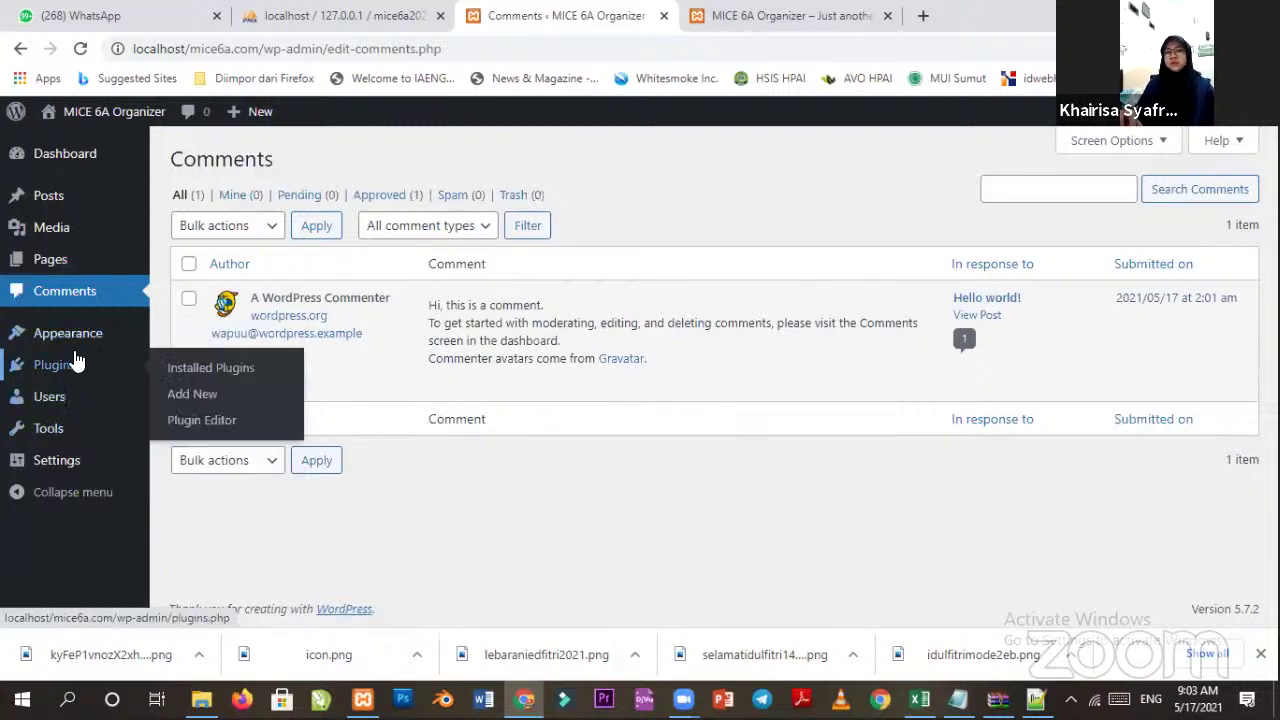
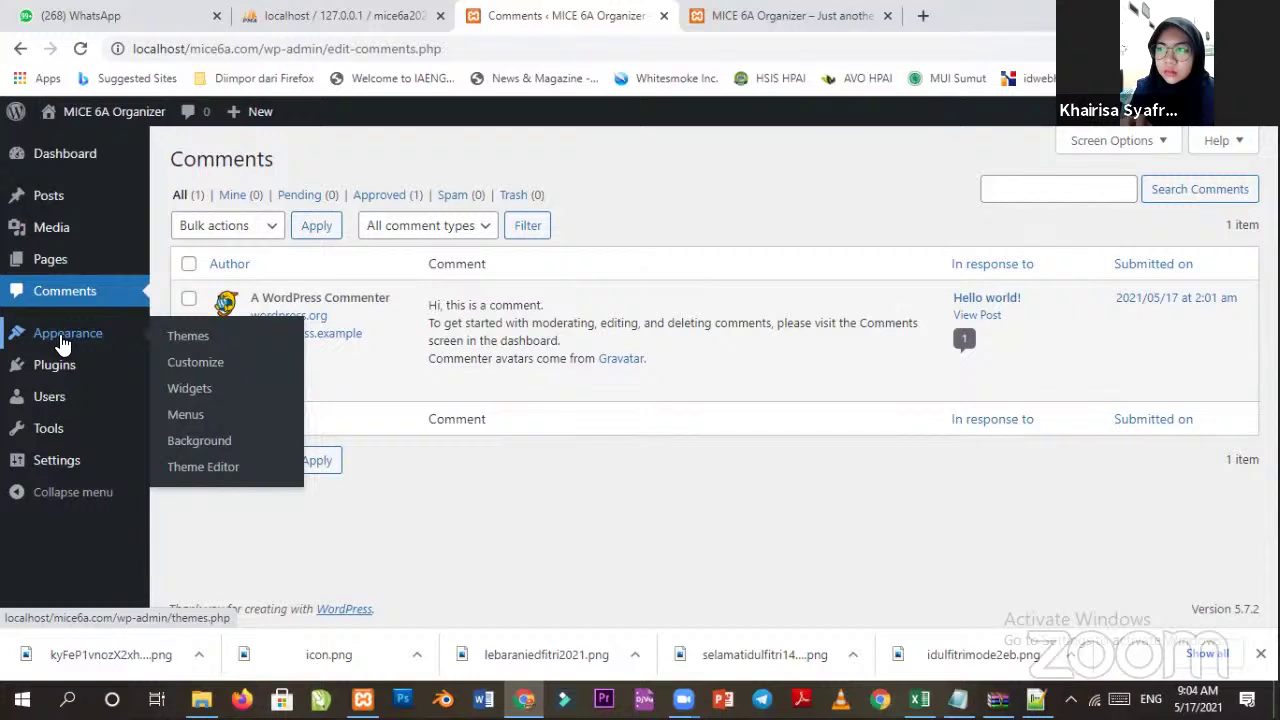
Go to the All Users page from the Users item in the admin sidebar.
{"action": "mouse_move", "coordinate": [70, 366]}
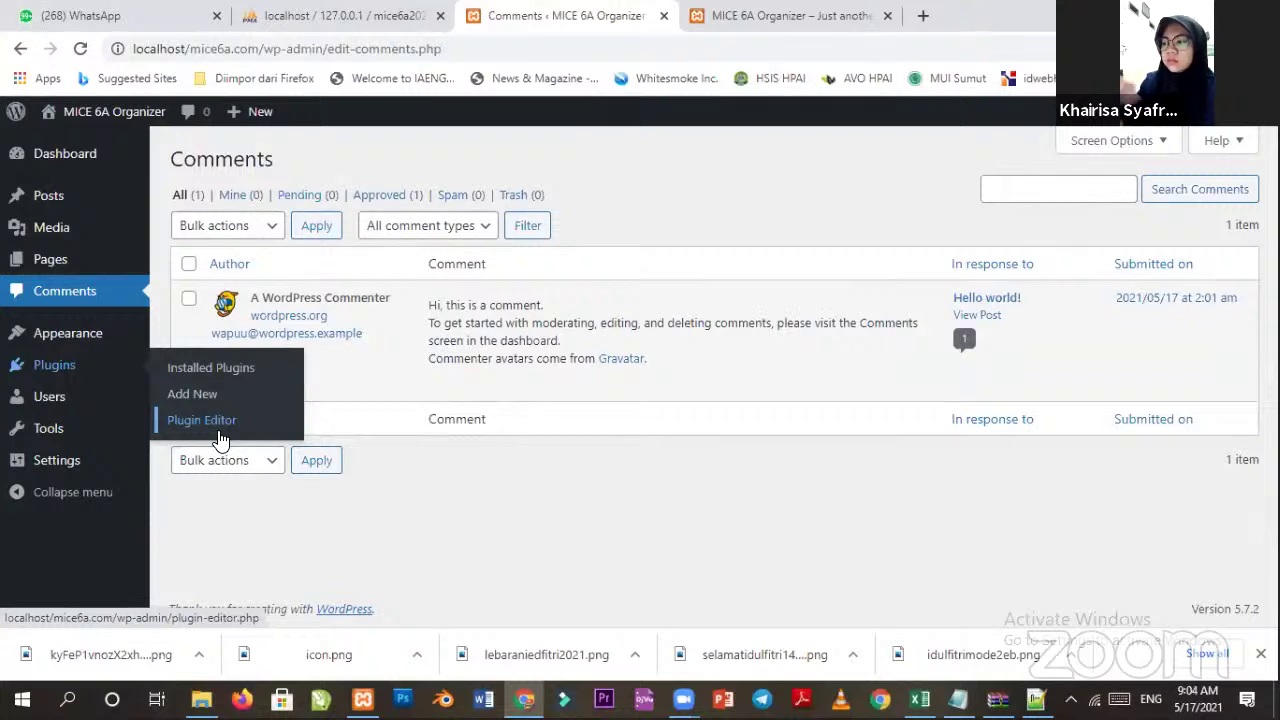
{"action": "left_click", "coordinate": [65, 400]}
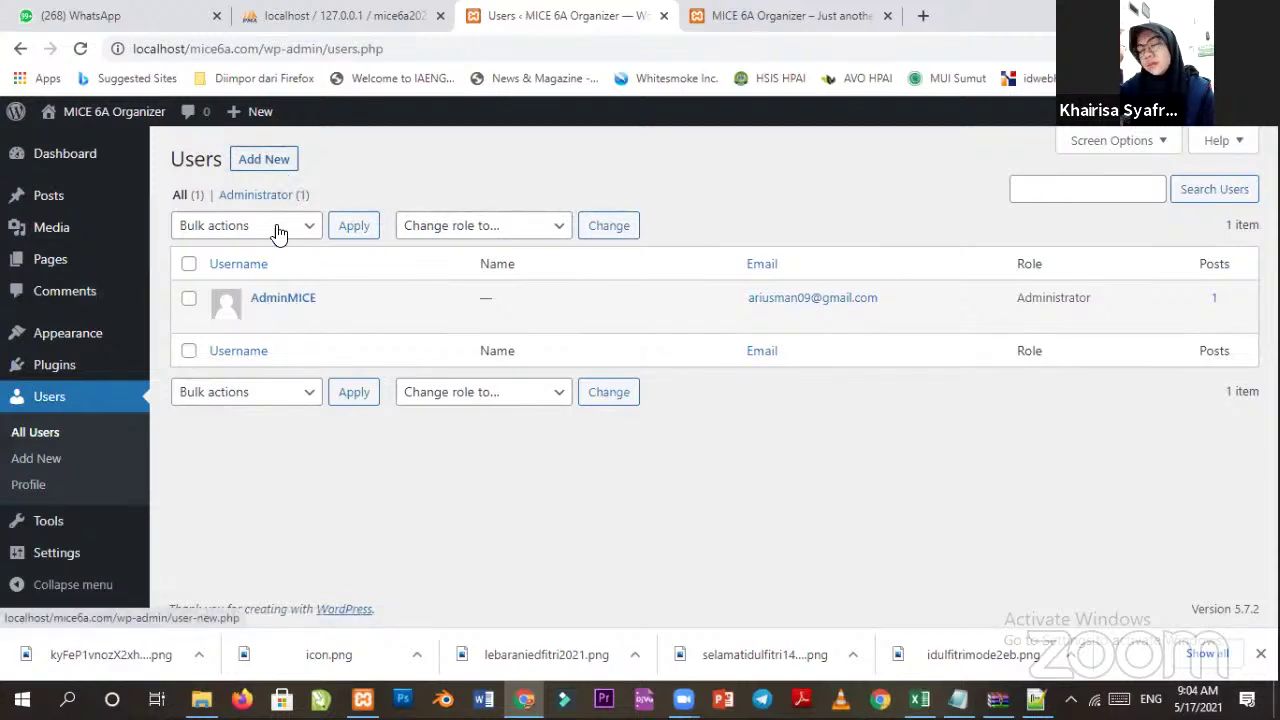
Open the Add New User form and look at the Administrator option in the Role dropdown.
{"action": "left_click", "coordinate": [268, 159]}
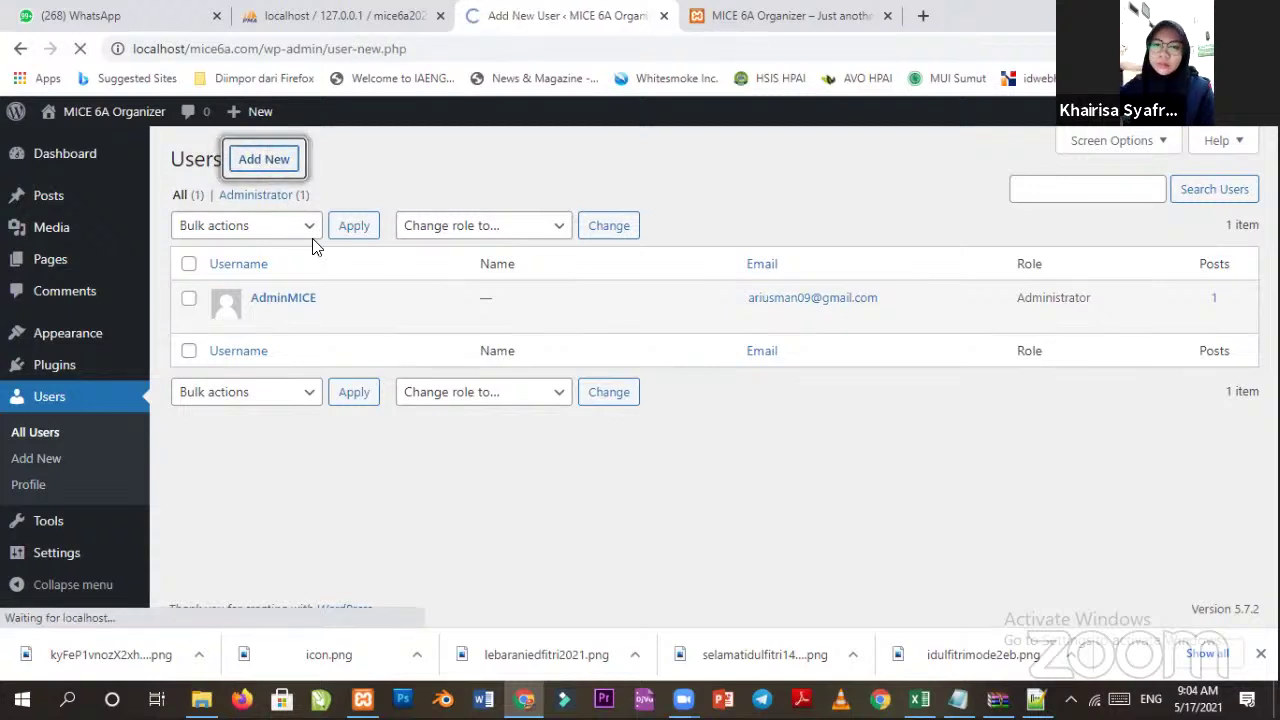
{"action": "scroll", "coordinate": [430, 277], "scroll_direction": "down", "scroll_amount": 3}
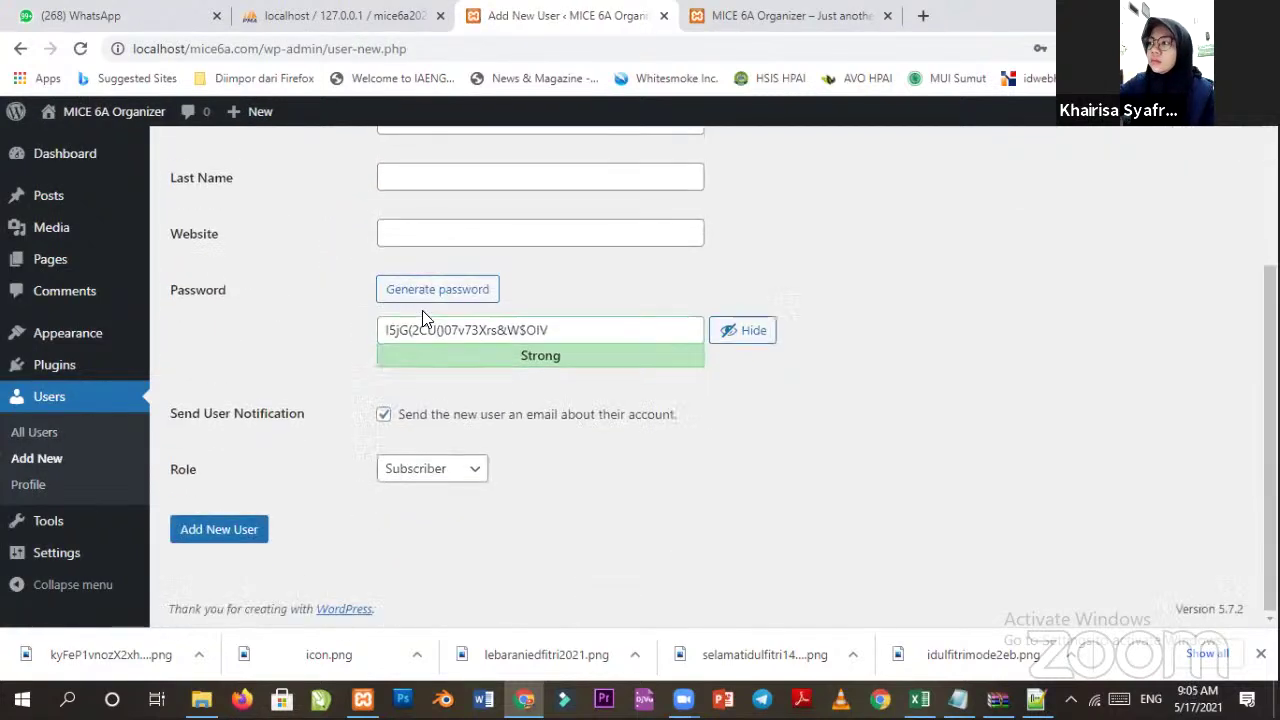
{"action": "left_click", "coordinate": [436, 470]}
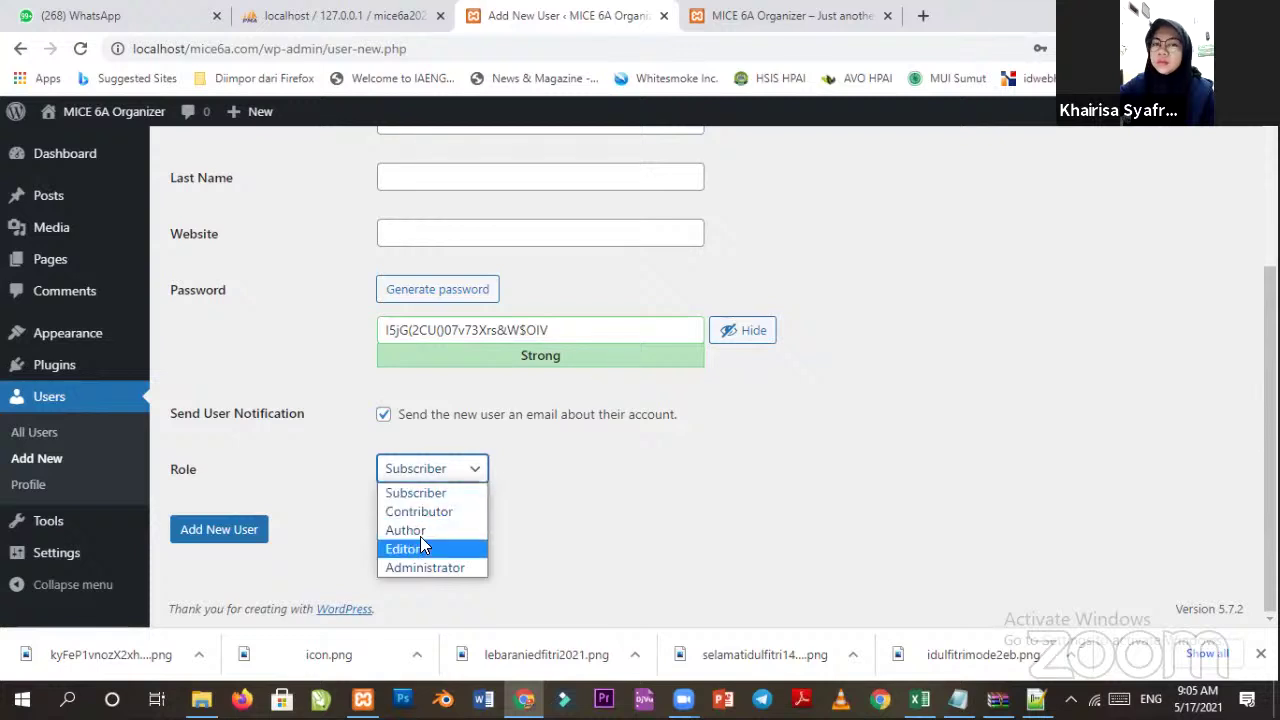
{"action": "key", "text": "Down"}
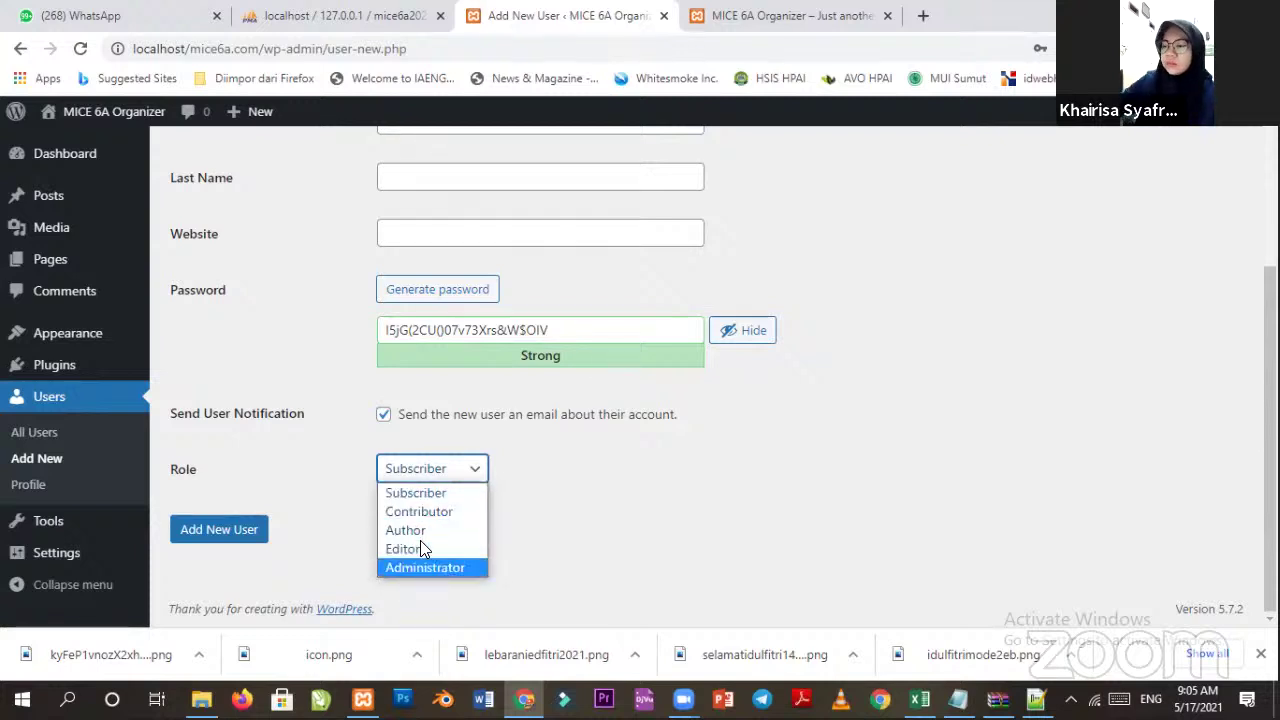
{"action": "scroll", "coordinate": [75, 165], "scroll_direction": "up", "scroll_amount": 3}
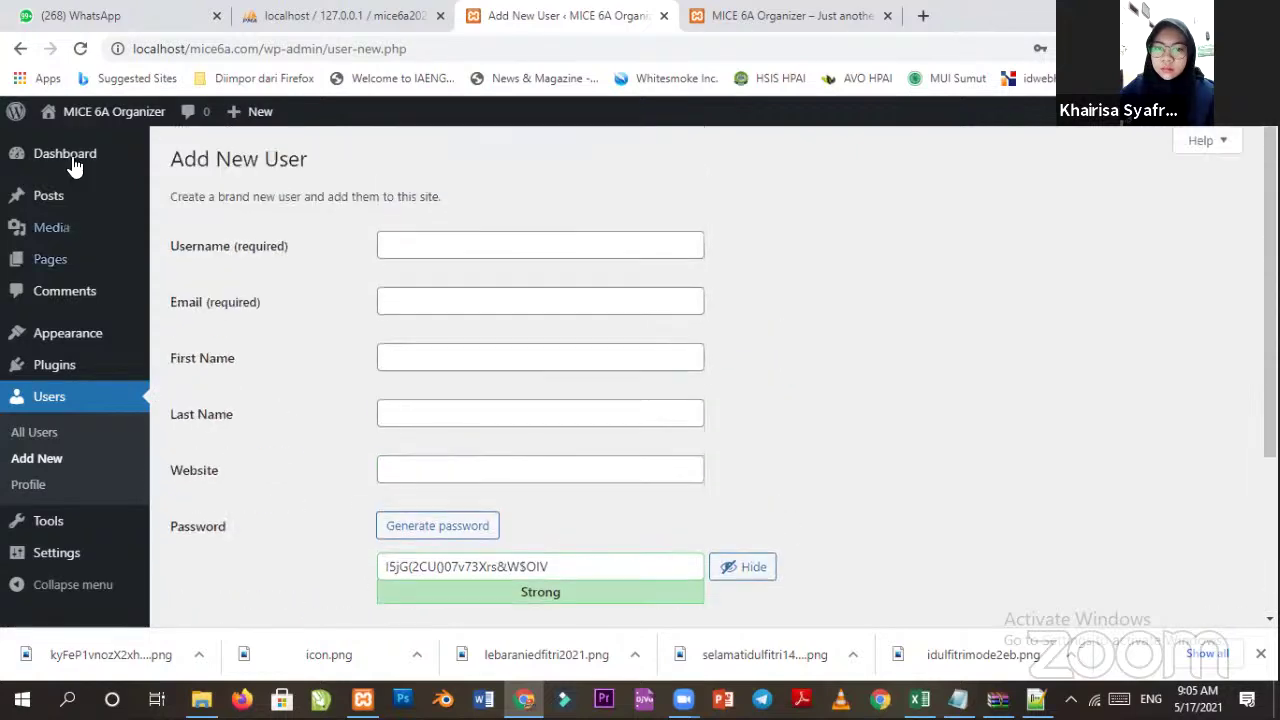
Glance over the public site tab, then return to the admin area.
{"action": "left_click", "coordinate": [798, 16]}
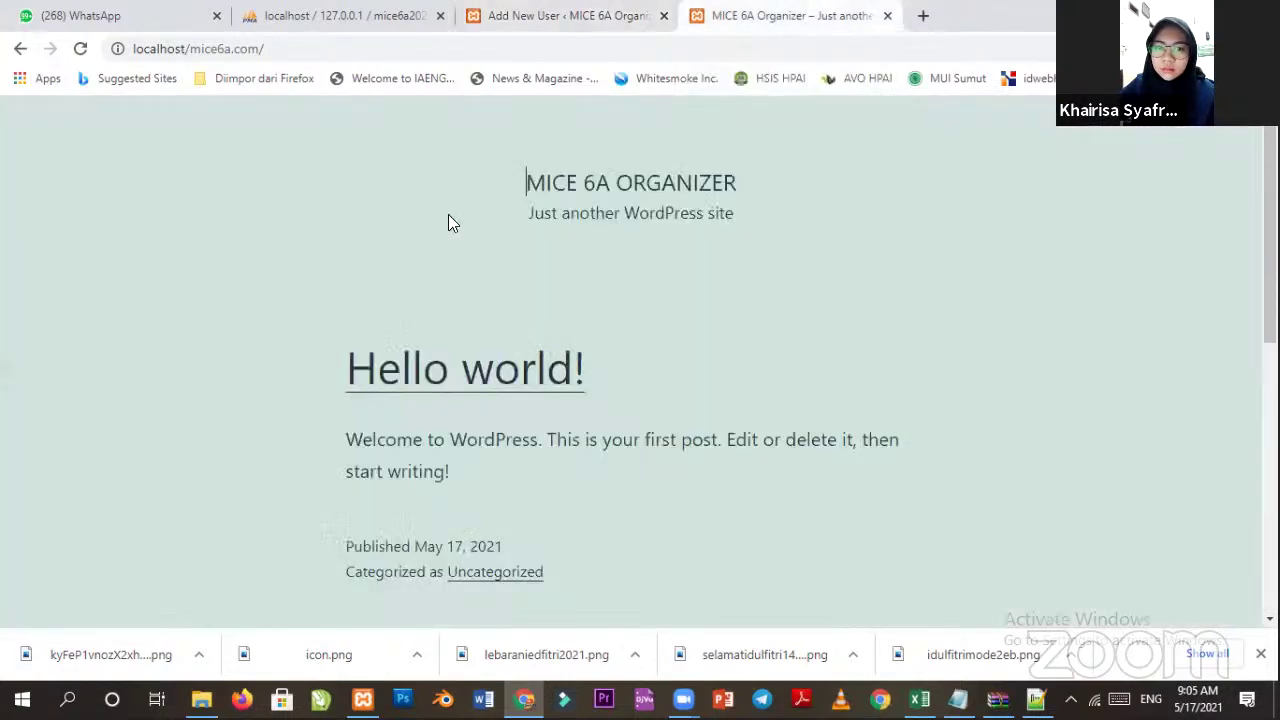
{"action": "scroll", "coordinate": [346, 254], "scroll_direction": "down", "scroll_amount": 1}
{"action": "scroll", "coordinate": [369, 229], "scroll_direction": "up", "scroll_amount": 1}
{"action": "scroll", "coordinate": [446, 237], "scroll_direction": "down", "scroll_amount": 5}
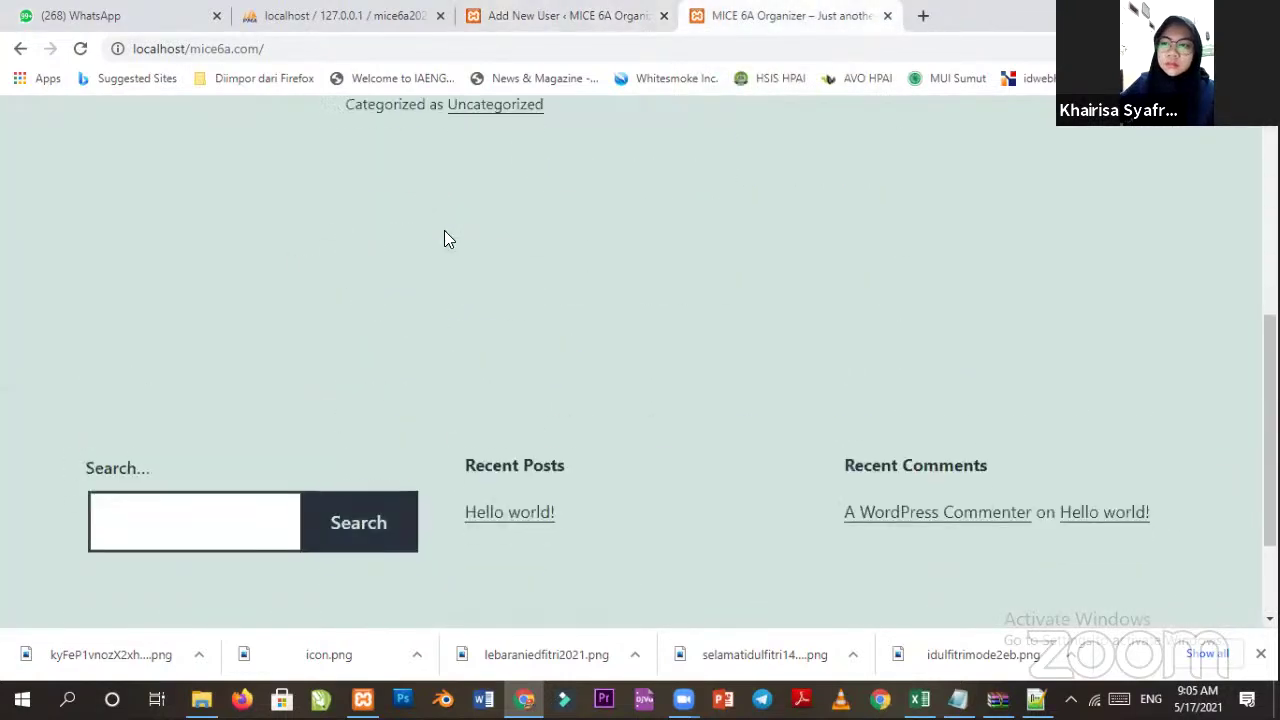
{"action": "scroll", "coordinate": [458, 228], "scroll_direction": "up", "scroll_amount": 5}
{"action": "left_click", "coordinate": [560, 16]}
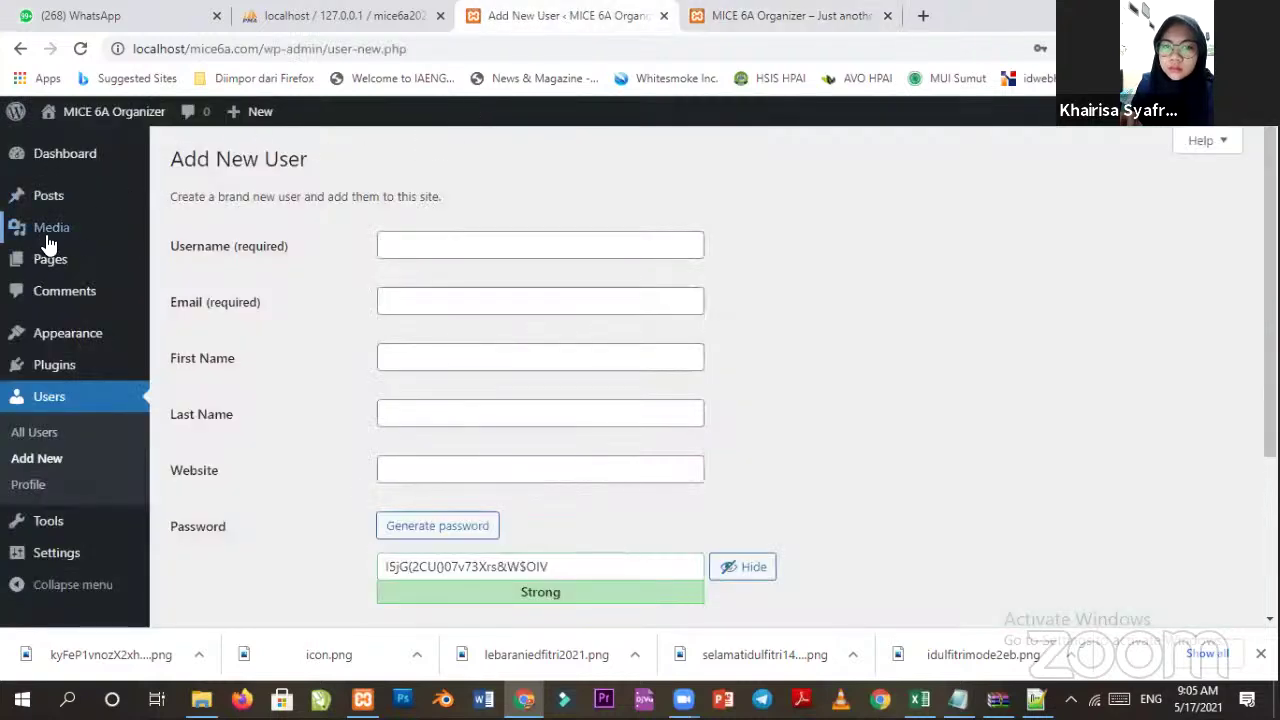
{"action": "left_click", "coordinate": [756, 16]}
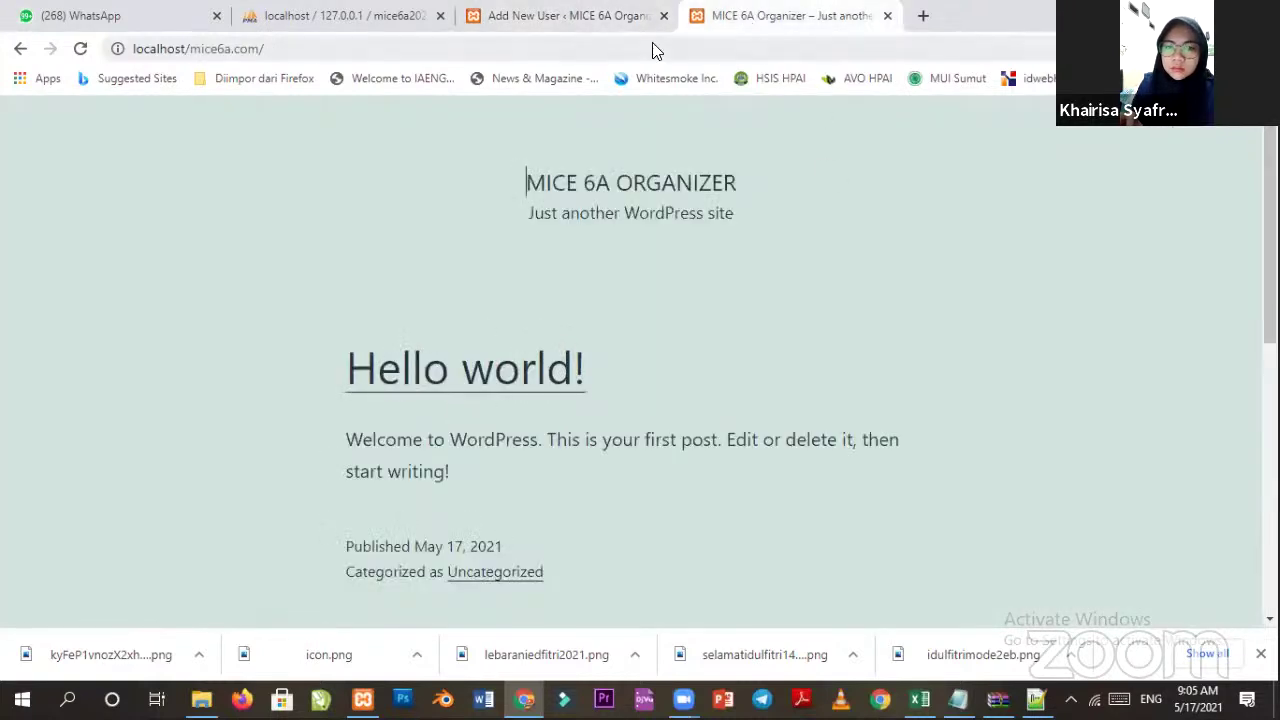
{"action": "left_click", "coordinate": [580, 16]}
List all posts, then read the Hello world! post on the live site.
{"action": "left_click", "coordinate": [60, 201]}
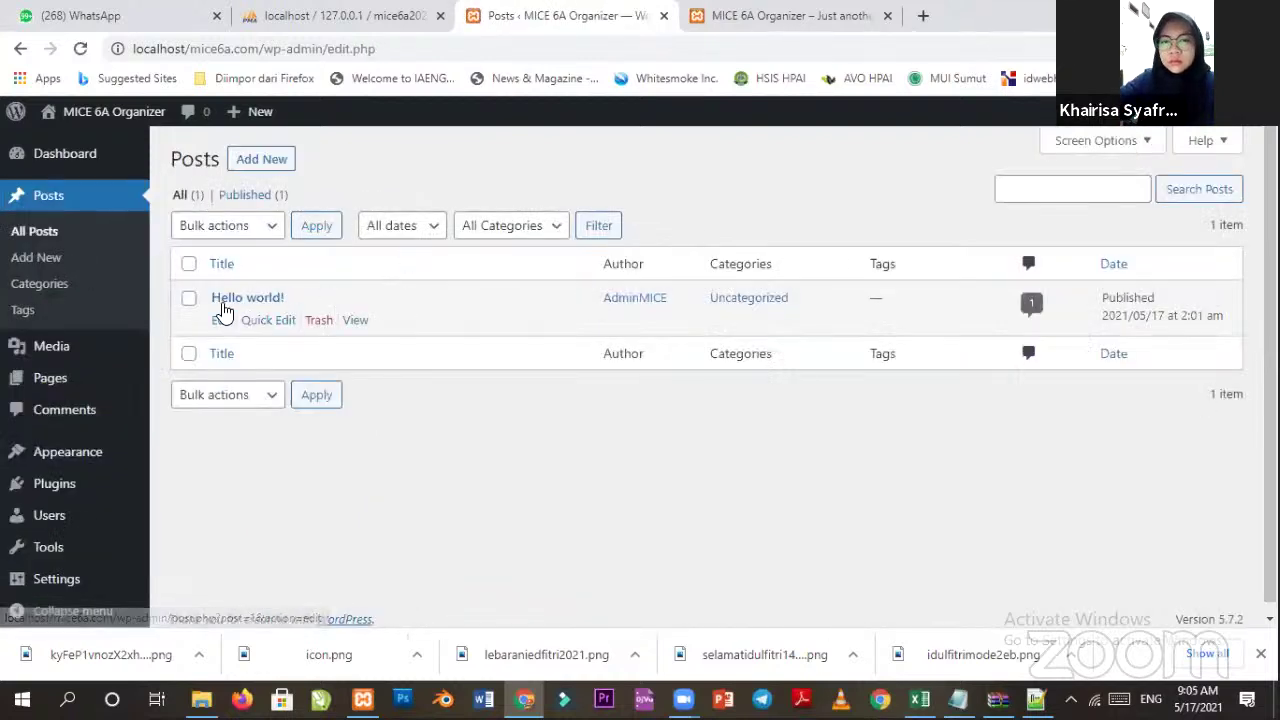
{"action": "left_click", "coordinate": [787, 30]}
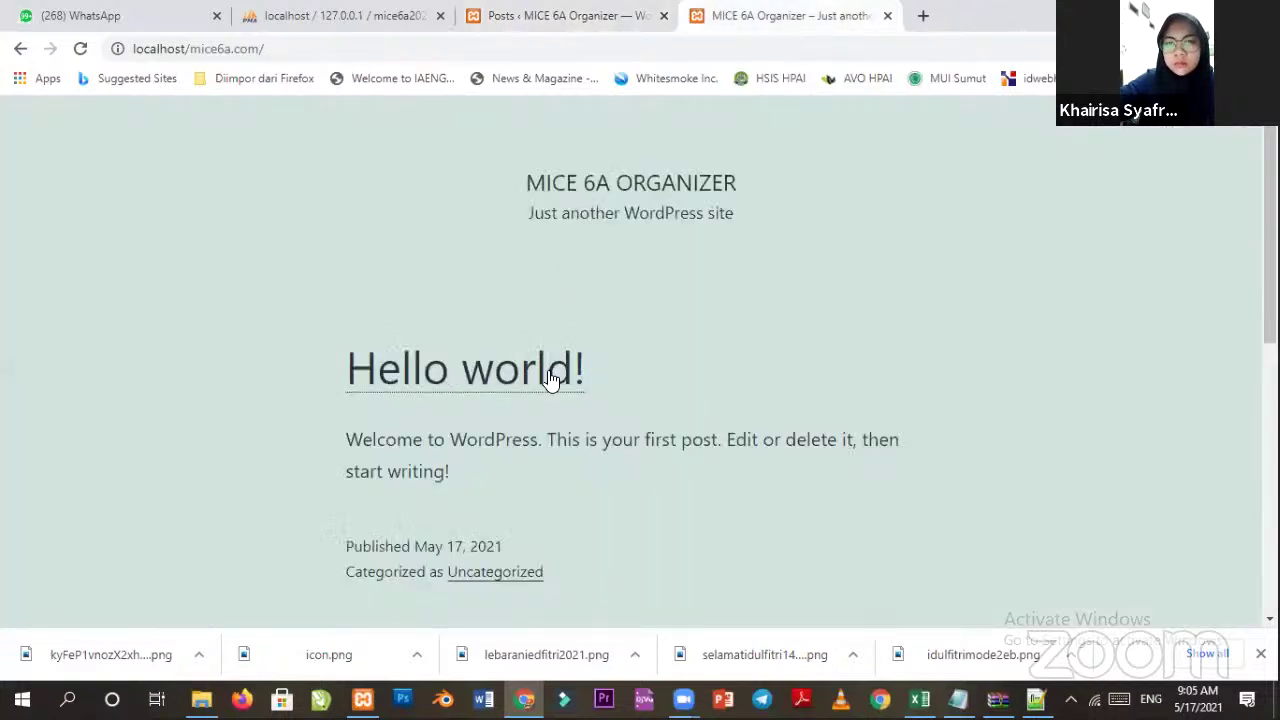
{"action": "left_click", "coordinate": [500, 390]}
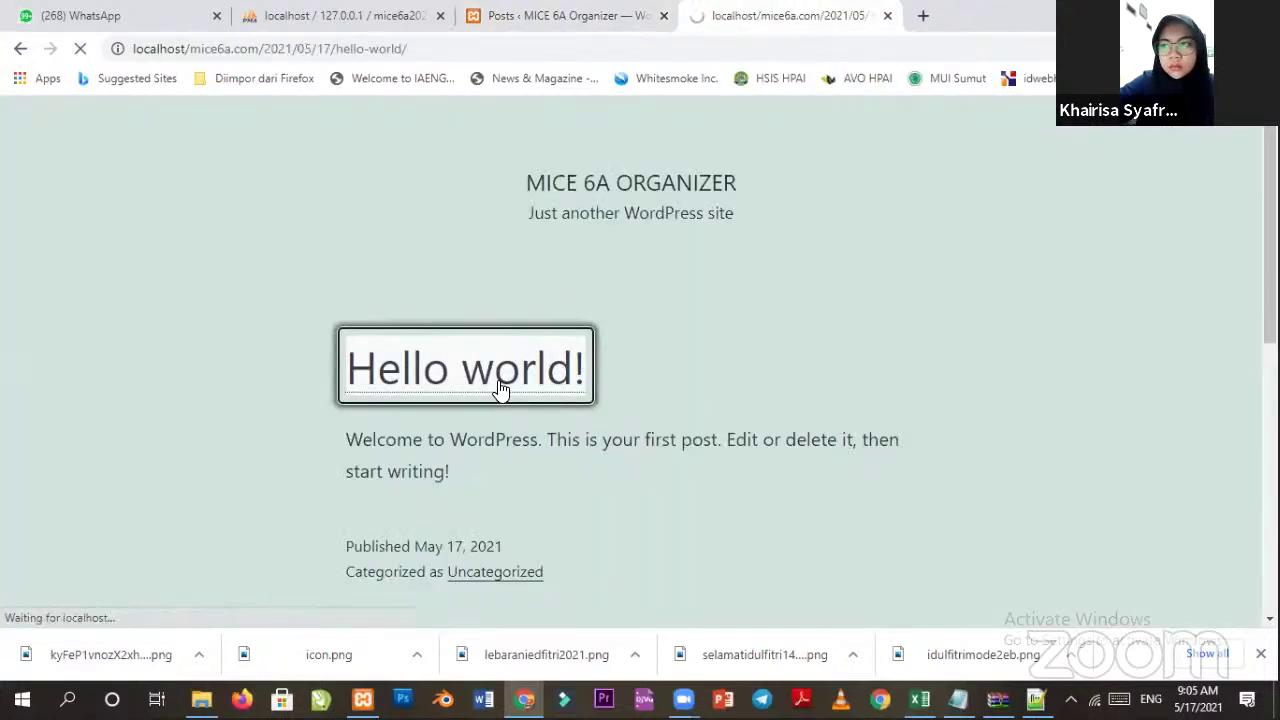
{"action": "scroll", "coordinate": [728, 270], "scroll_direction": "down", "scroll_amount": 10}
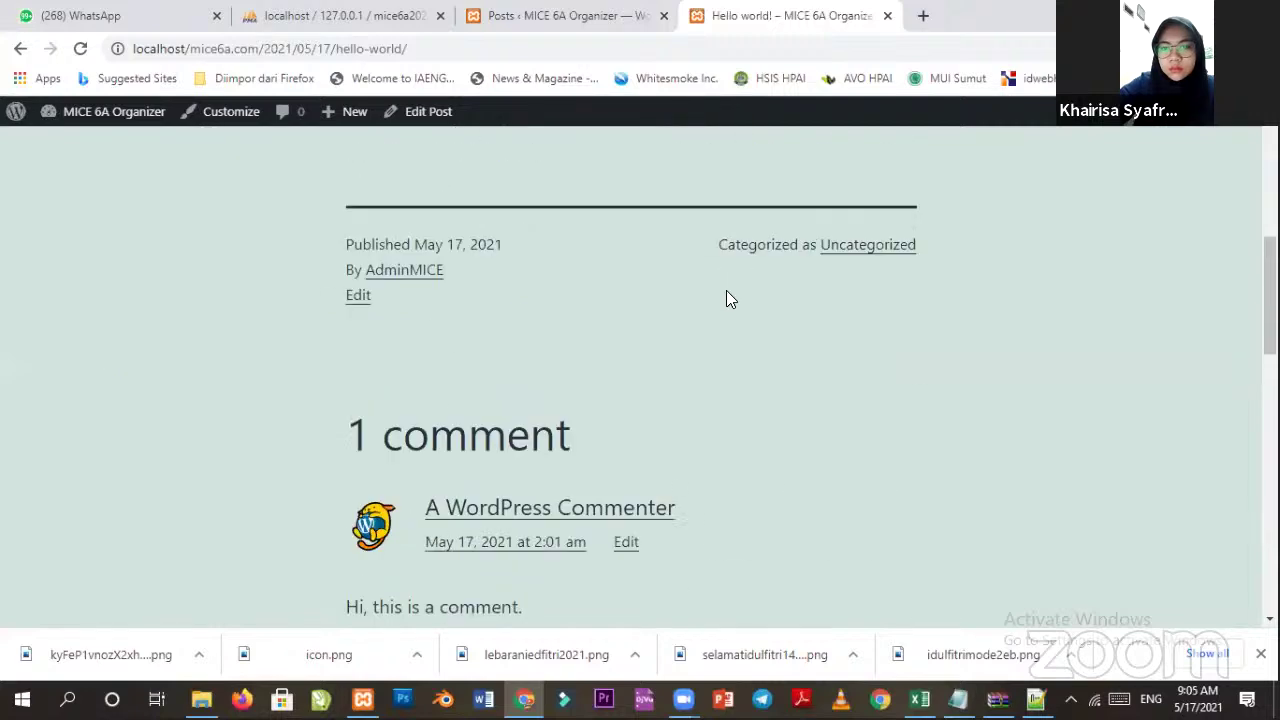
{"action": "scroll", "coordinate": [626, 330], "scroll_direction": "up", "scroll_amount": 3}
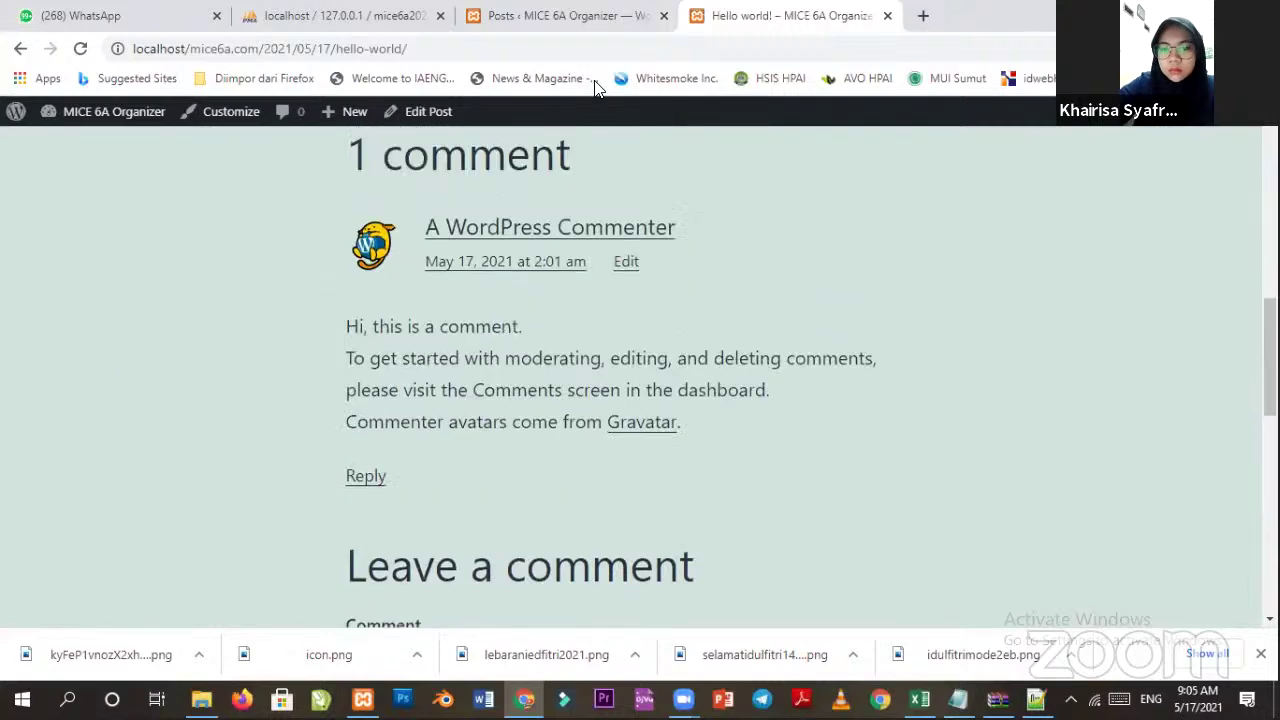
{"action": "scroll", "coordinate": [686, 180], "scroll_direction": "down", "scroll_amount": 3}
{"action": "scroll", "coordinate": [563, 323], "scroll_direction": "up", "scroll_amount": 10}
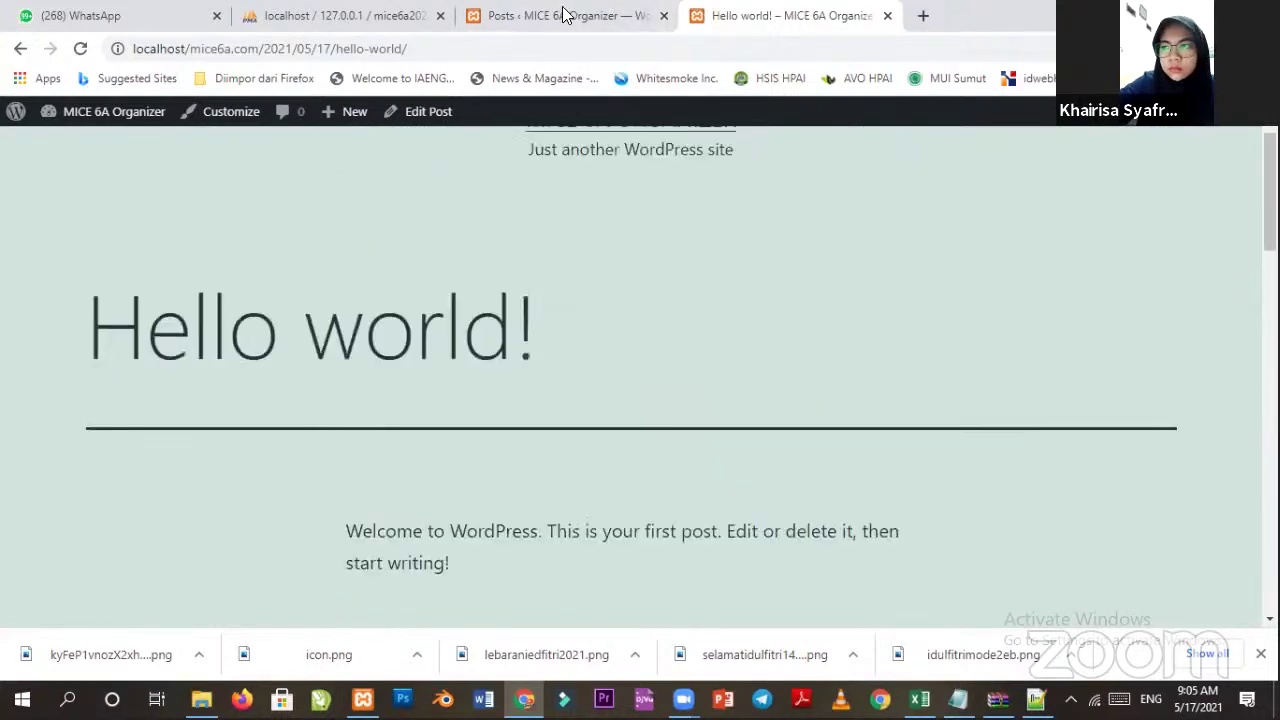
{"action": "left_click", "coordinate": [583, 20]}
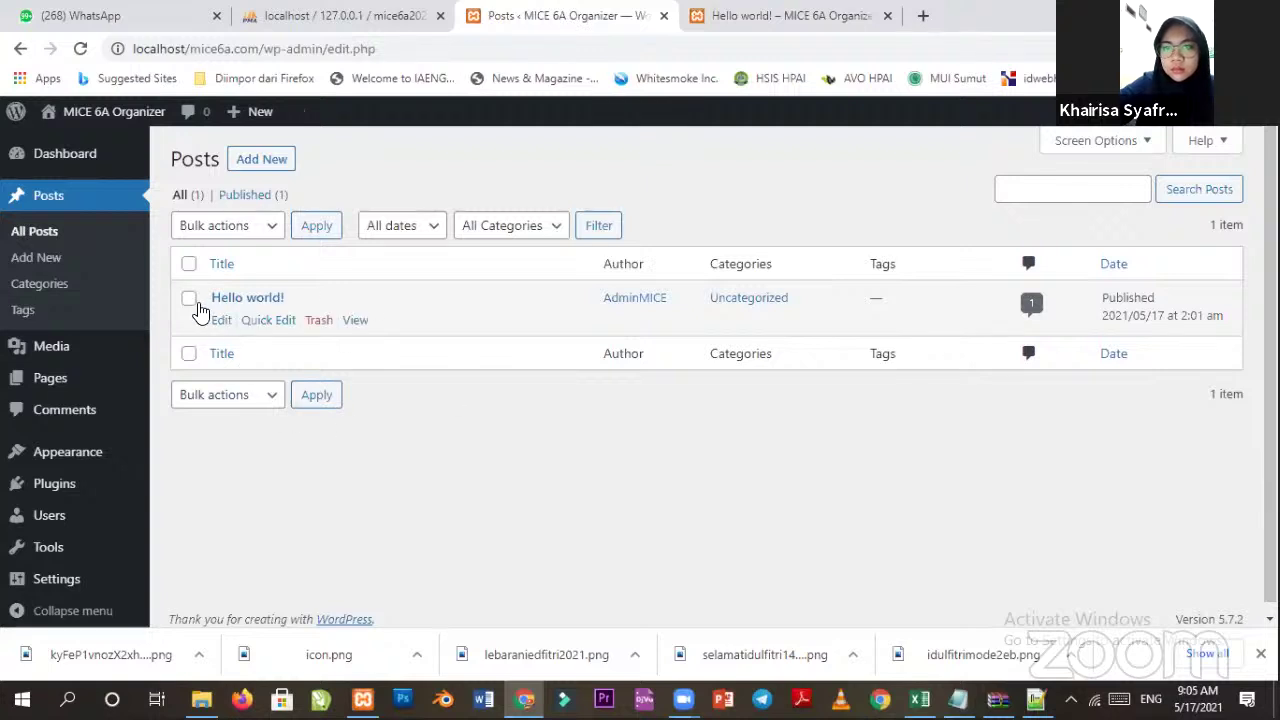
Select the Hello world! post and move it to the trash.
{"action": "left_click", "coordinate": [189, 298]}
{"action": "left_click", "coordinate": [324, 323]}
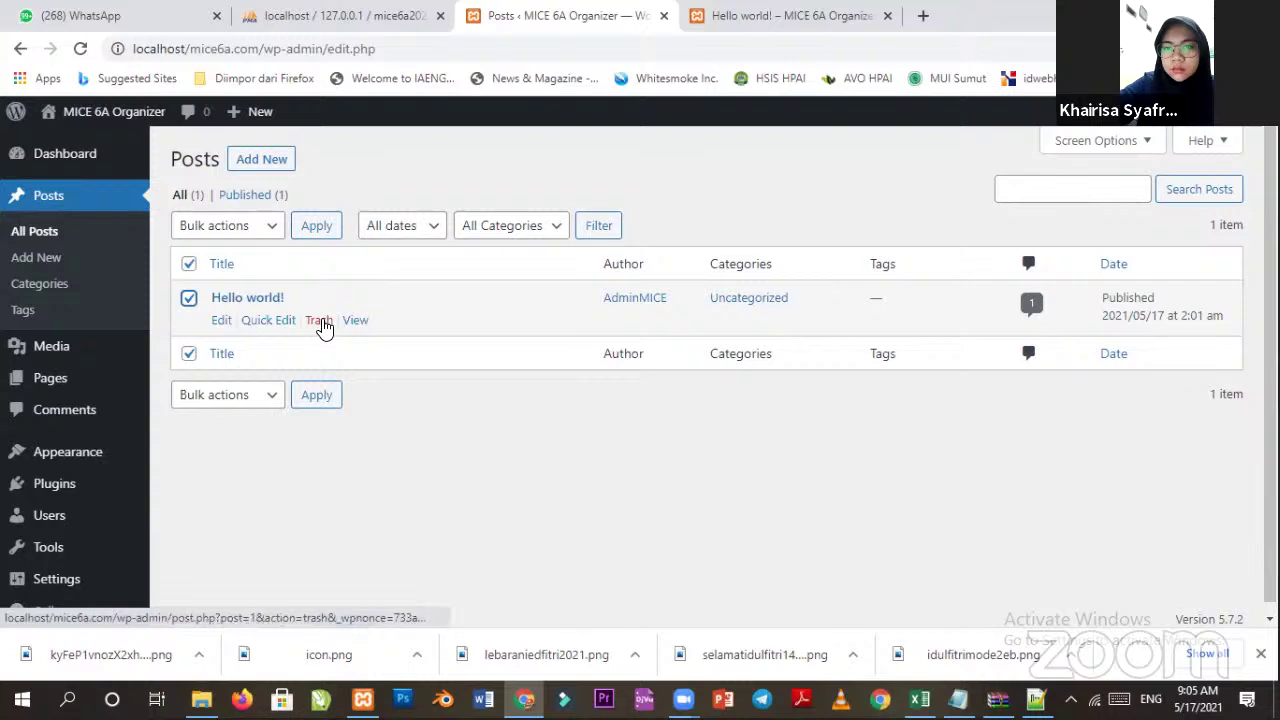
{"action": "left_click", "coordinate": [322, 328]}
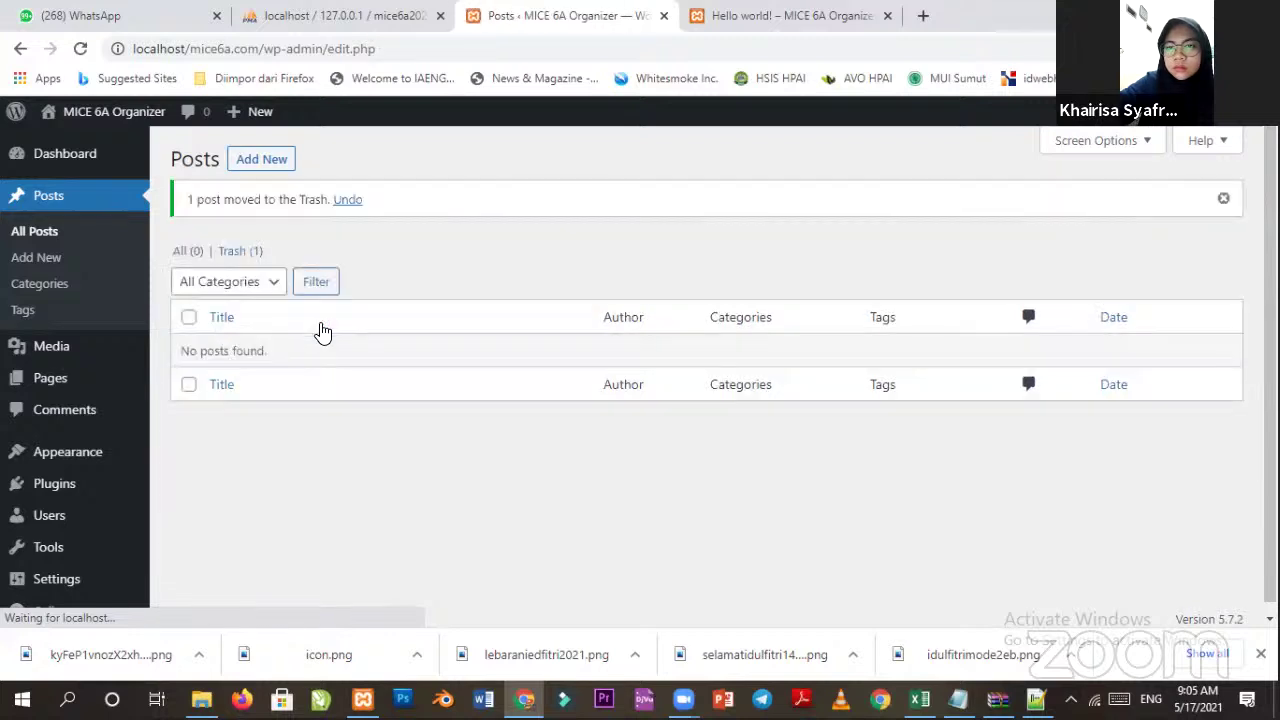
Reload the post's public page to confirm it now shows 'Nothing here'.
{"action": "left_click", "coordinate": [742, 14]}
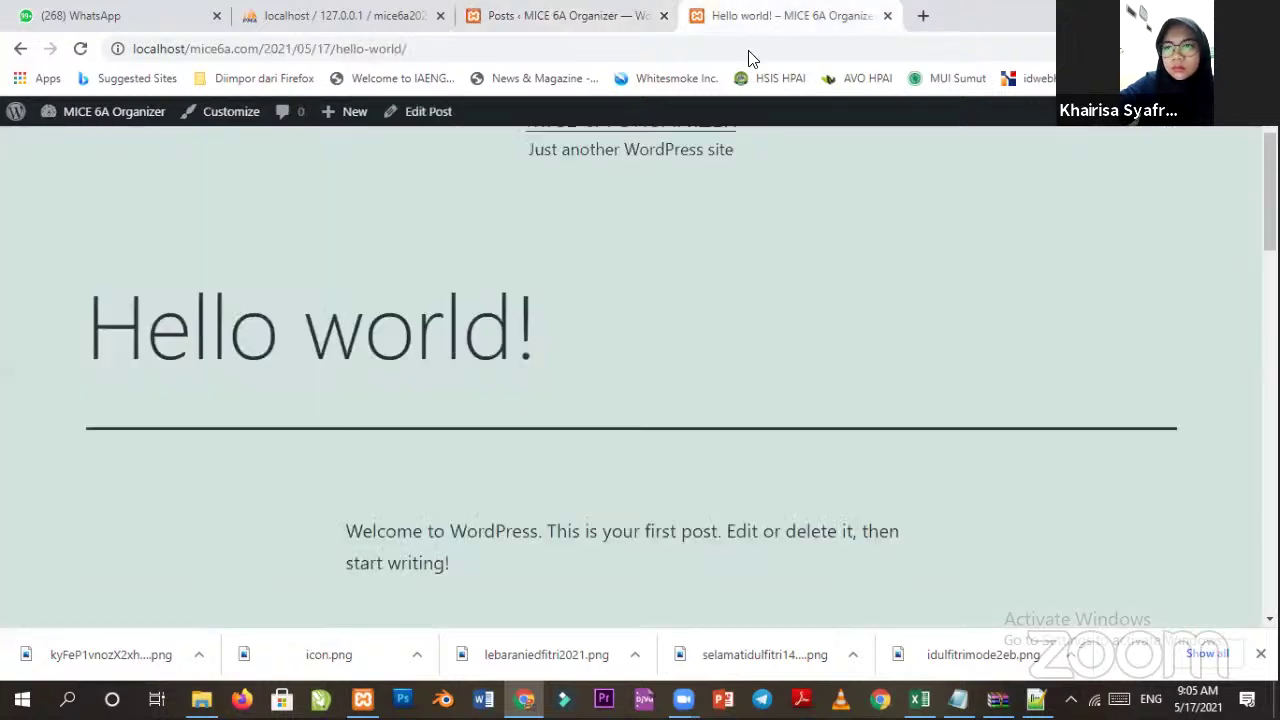
{"action": "right_click", "coordinate": [689, 242]}
{"action": "left_click", "coordinate": [742, 300]}
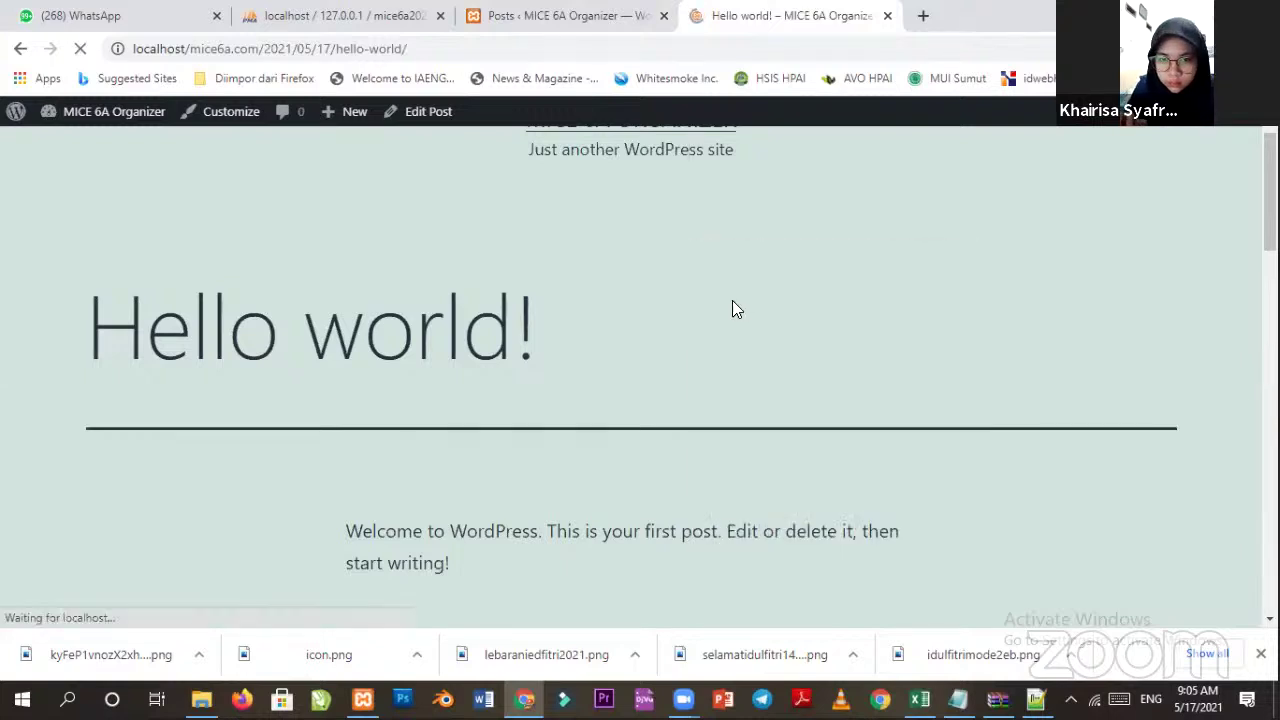
{"action": "left_click_drag", "start_coordinate": [87, 340], "coordinate": [754, 349]}
{"action": "left_click", "coordinate": [754, 349]}
{"action": "left_click", "coordinate": [122, 325]}
{"action": "left_click_drag", "start_coordinate": [274, 325], "coordinate": [392, 325]}
{"action": "left_click", "coordinate": [517, 323]}
{"action": "scroll", "coordinate": [660, 316], "scroll_direction": "up", "scroll_amount": 1}
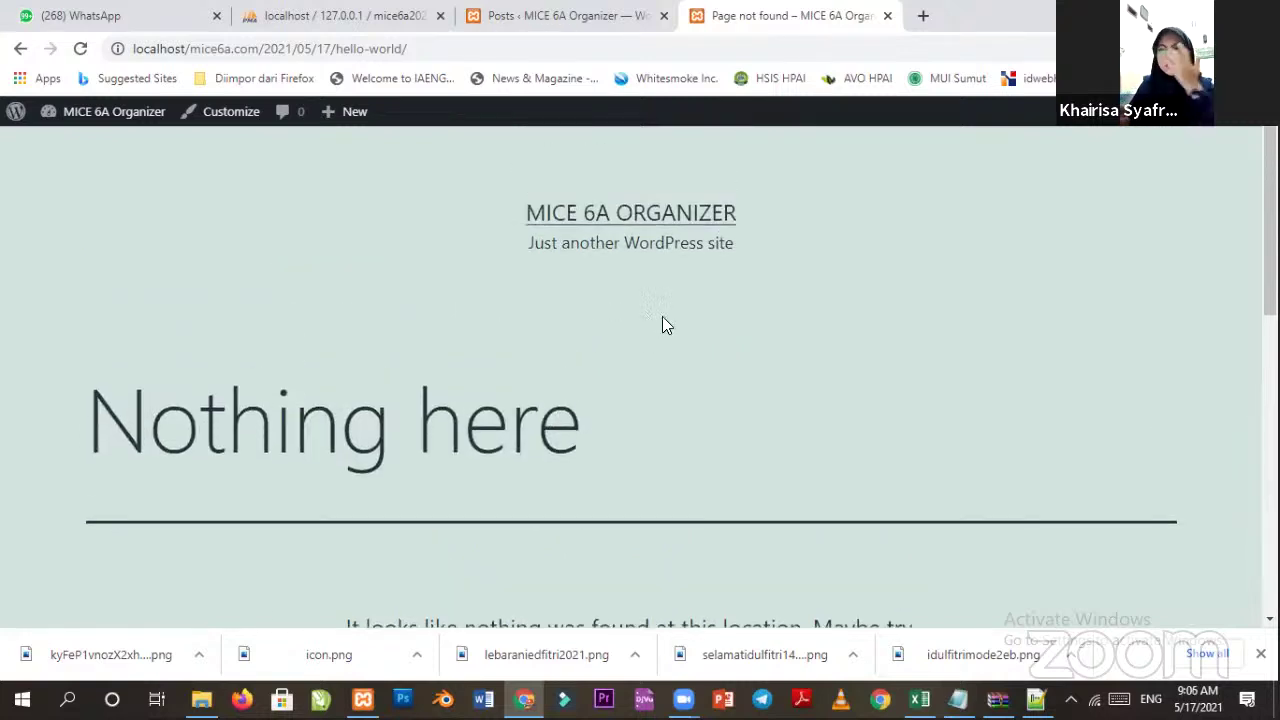
{"action": "left_click_drag", "start_coordinate": [596, 436], "coordinate": [103, 440]}
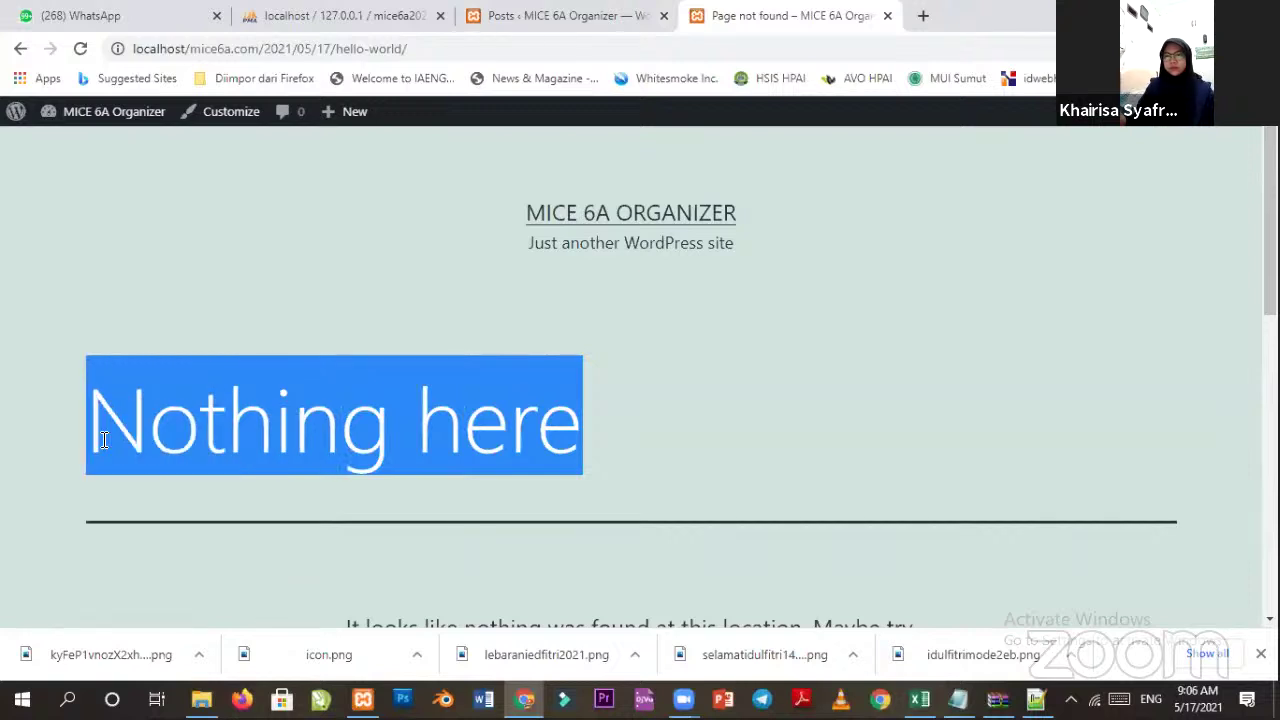
{"action": "left_click", "coordinate": [592, 19]}
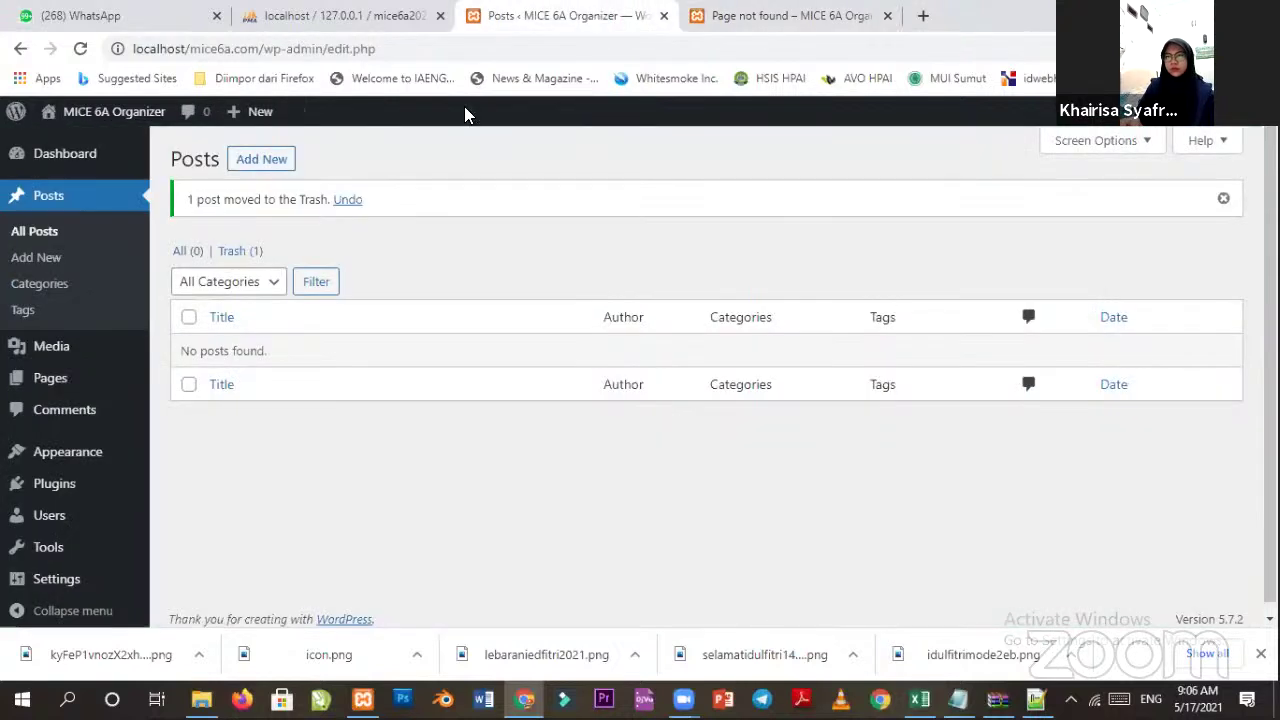
Start a new post titled 'Paket Wedding', correcting the misspelled title.
{"action": "left_click", "coordinate": [280, 165]}
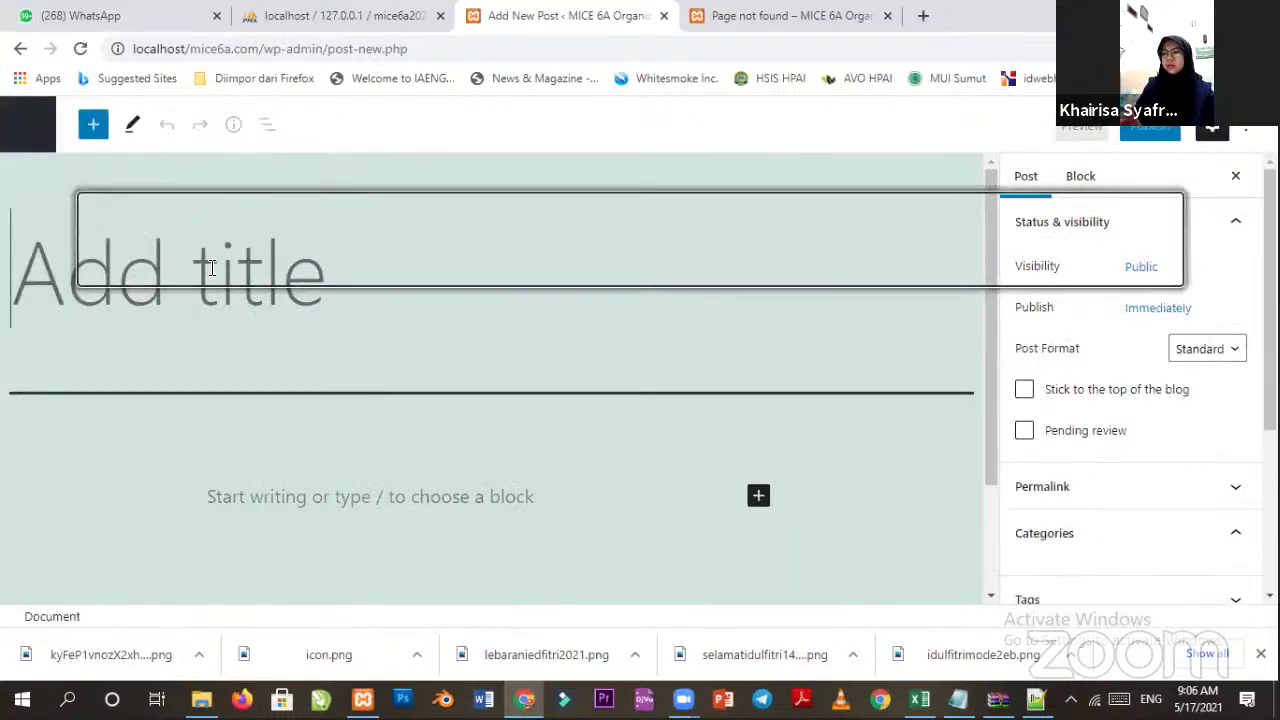
{"action": "type", "text": "Paket "}
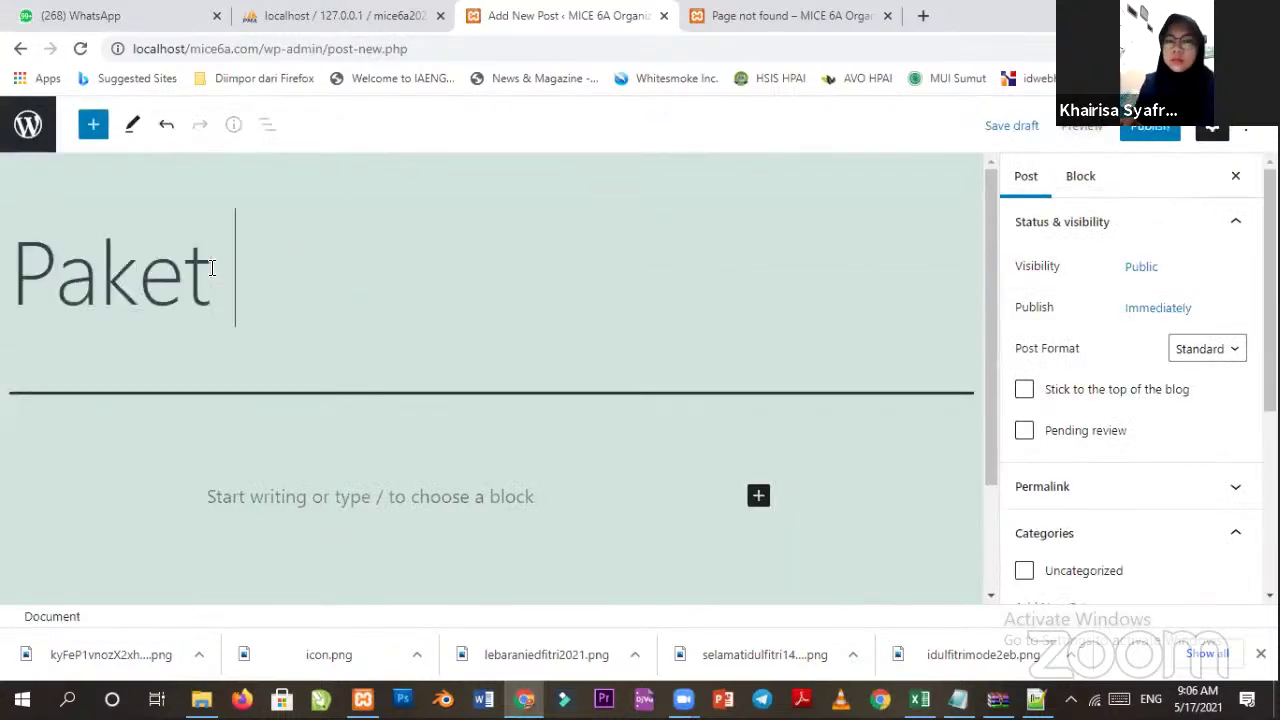
{"action": "type", "text": "Weding"}
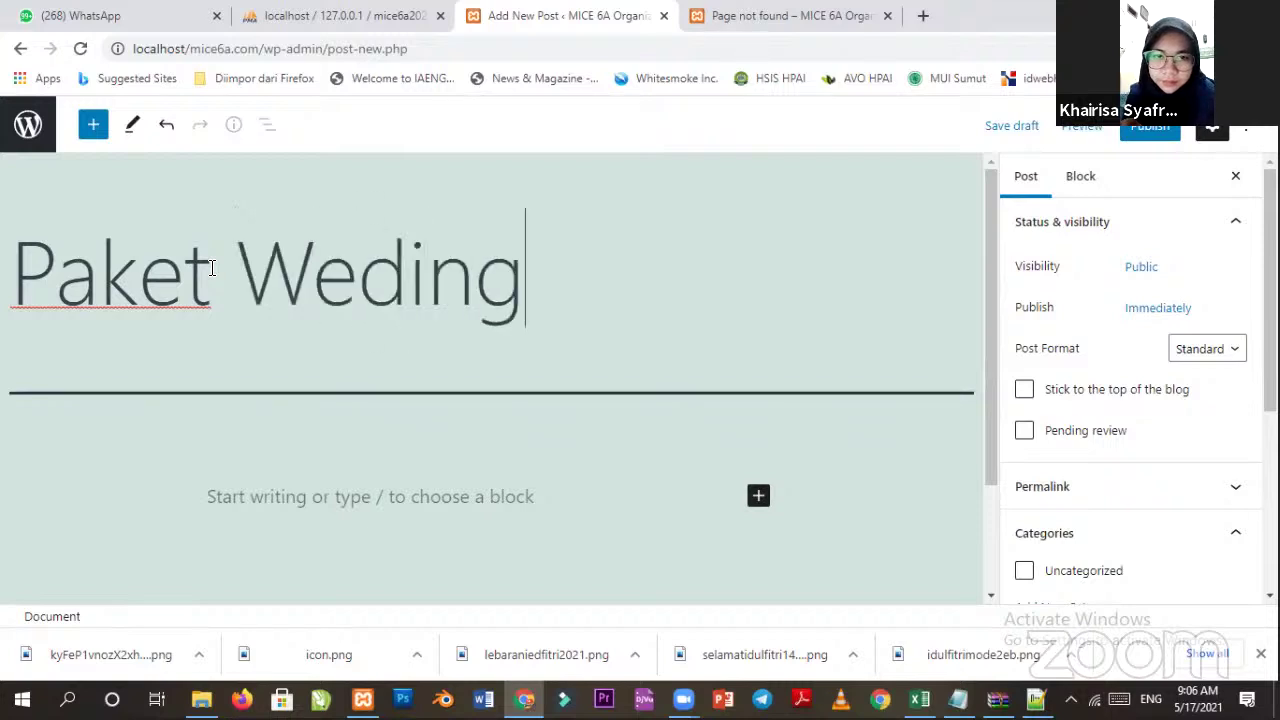
{"action": "key", "text": "BackSpace"}
{"action": "key", "text": "BackSpace"}
{"action": "key", "text": "BackSpace"}
{"action": "type", "text": "ding"}
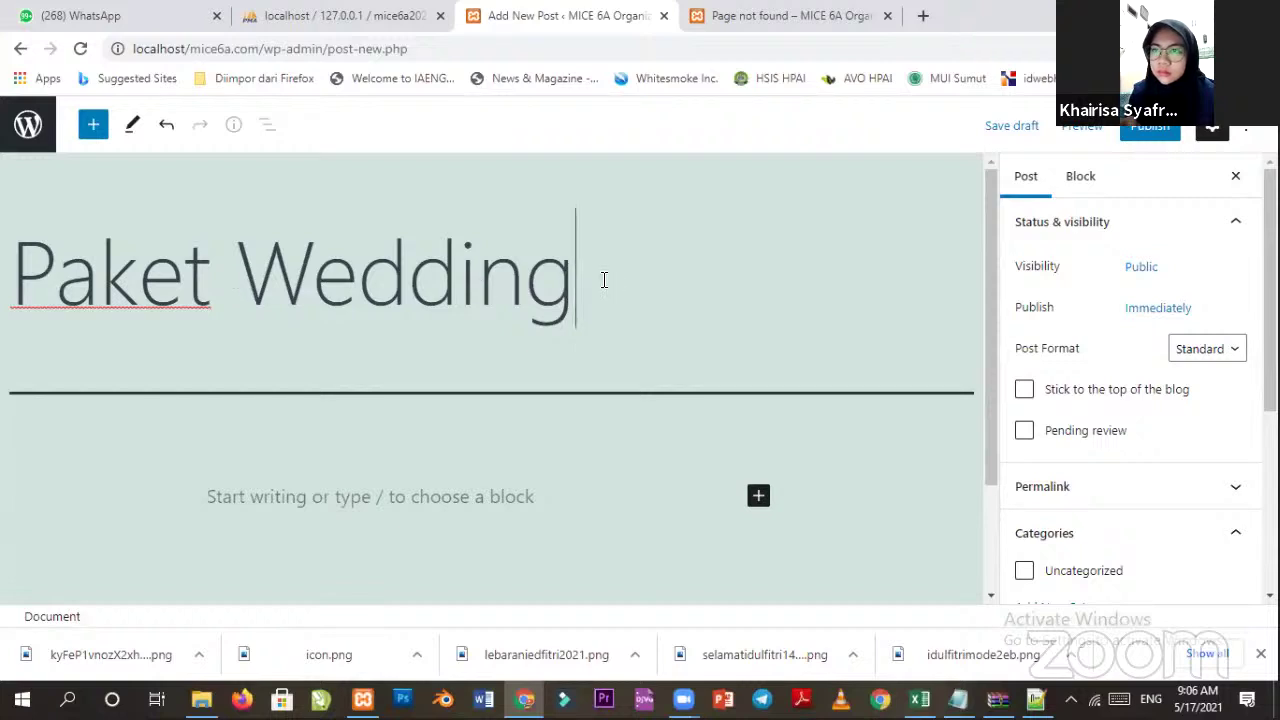
Type a trial 'Paket A' line in the body, then delete it.
{"action": "scroll", "coordinate": [586, 290], "scroll_direction": "down", "scroll_amount": 1}
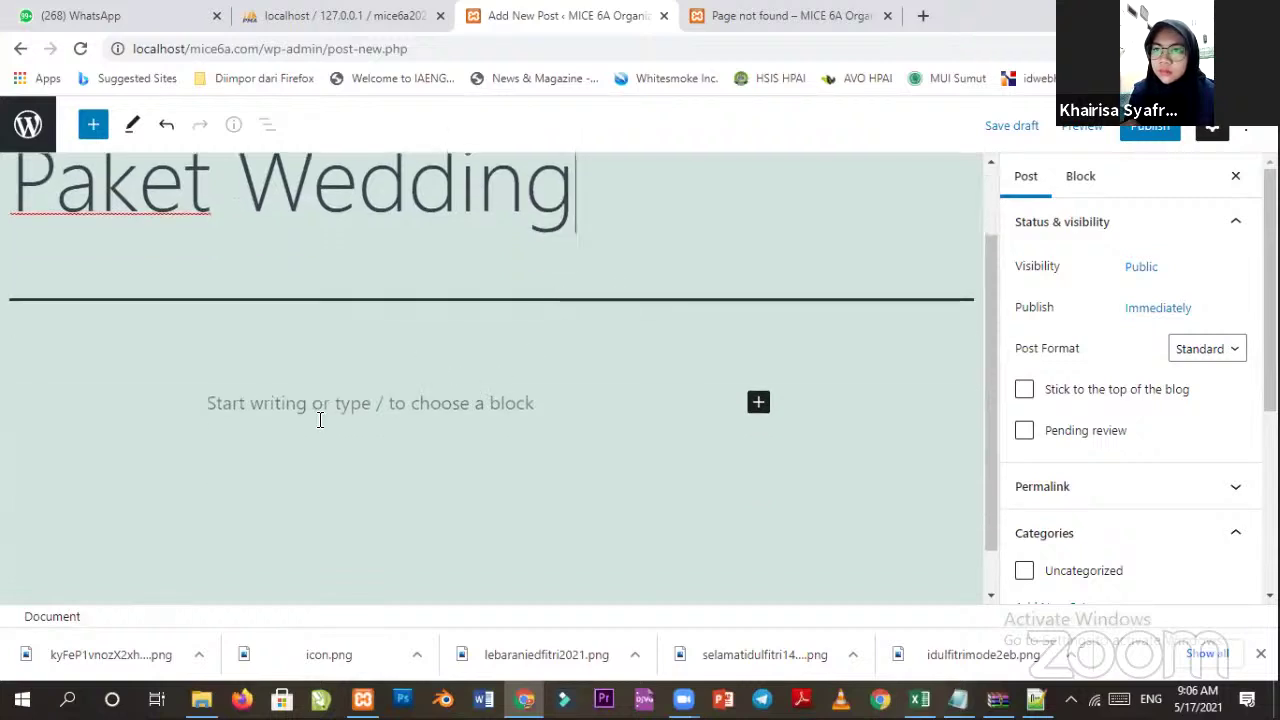
{"action": "left_click", "coordinate": [350, 415]}
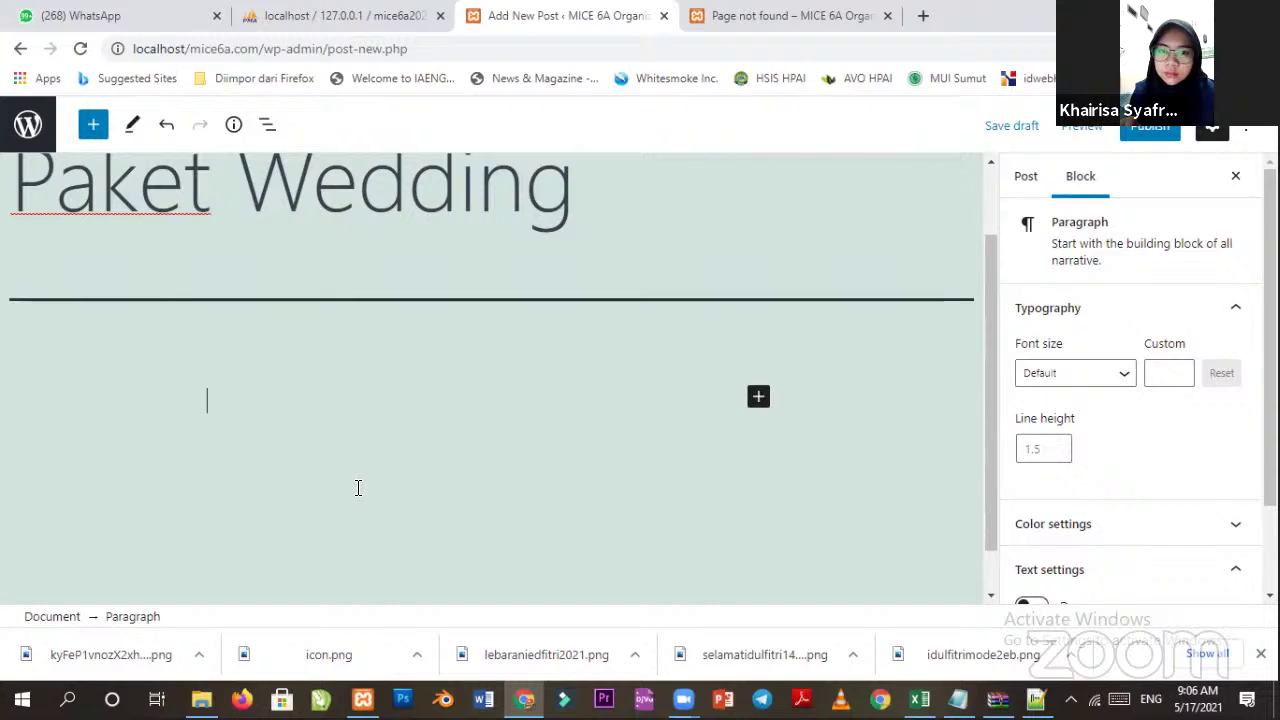
{"action": "type", "text": "Paket A"}
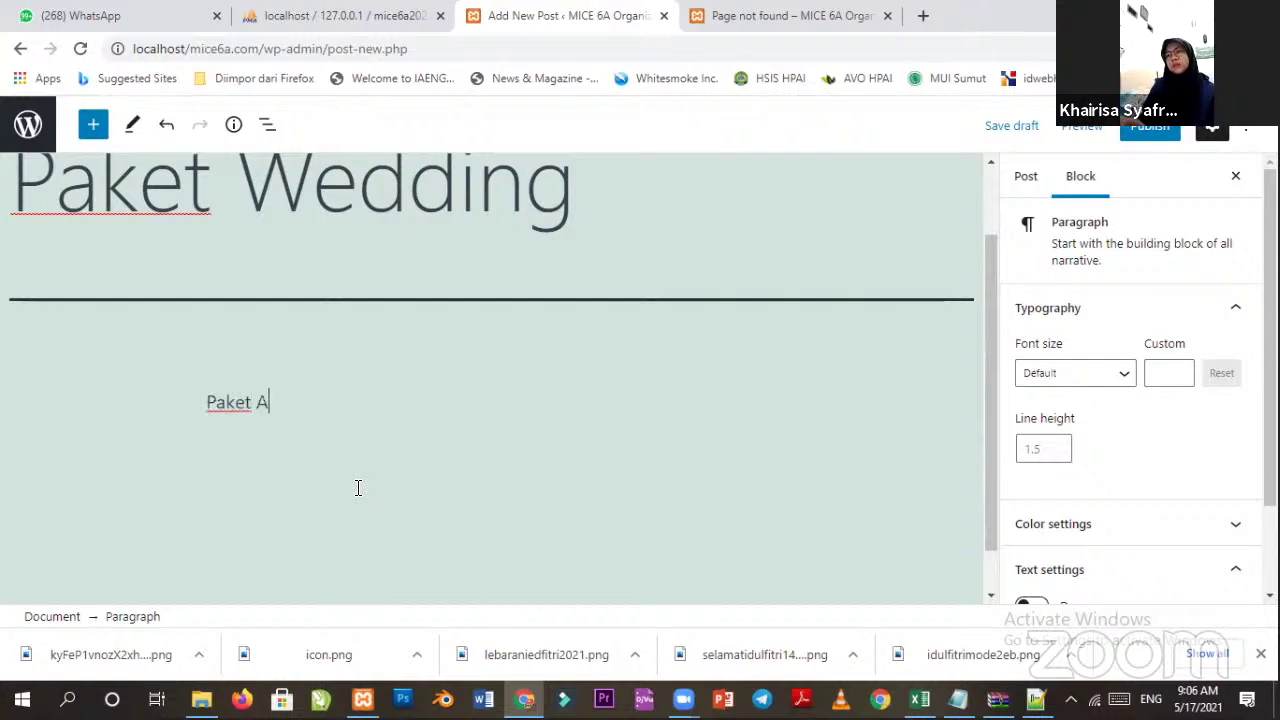
{"action": "key", "text": "Return"}
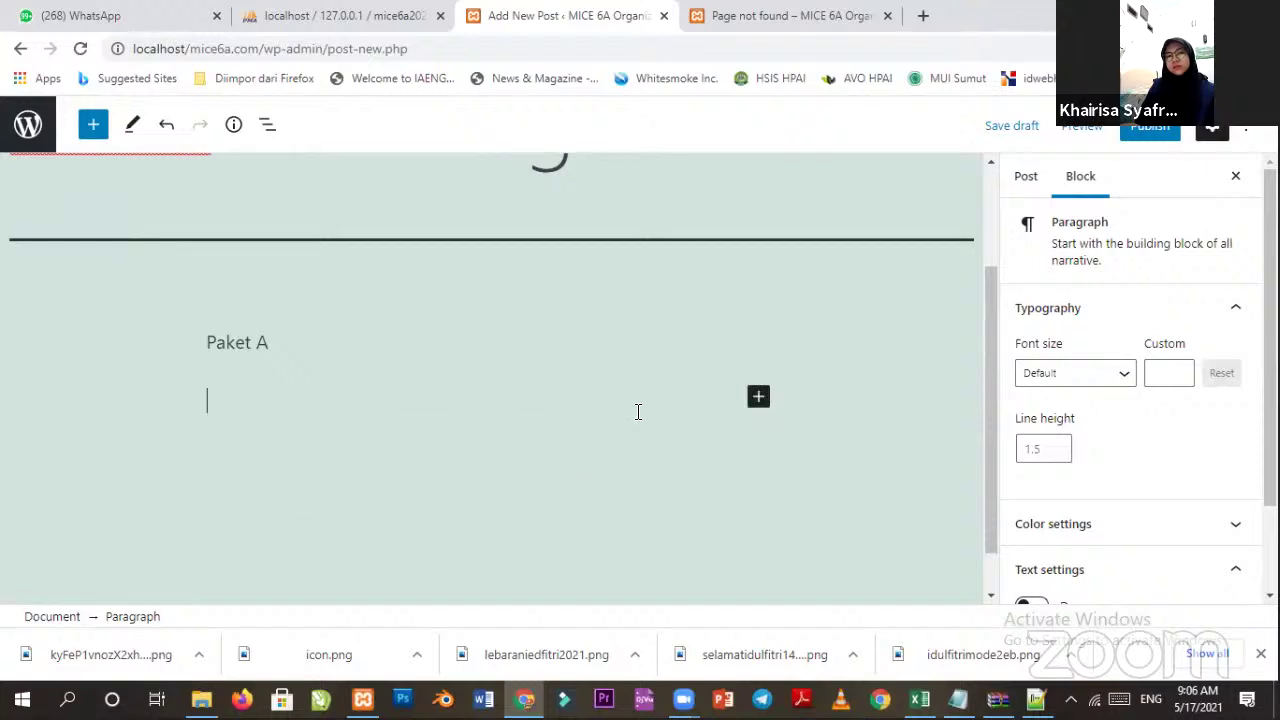
{"action": "left_click_drag", "start_coordinate": [269, 341], "coordinate": [182, 336]}
{"action": "key", "text": "BackSpace"}
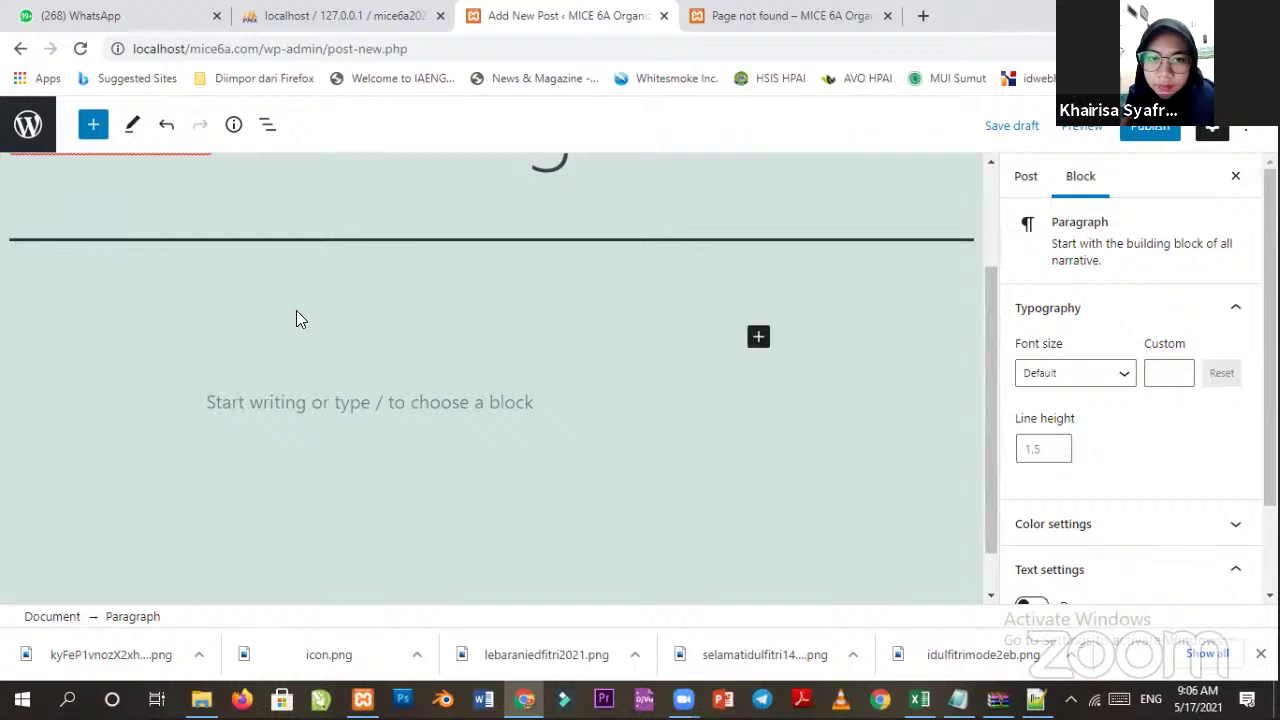
Add a 'Paket A' heading block to the post body.
{"action": "left_click", "coordinate": [759, 338]}
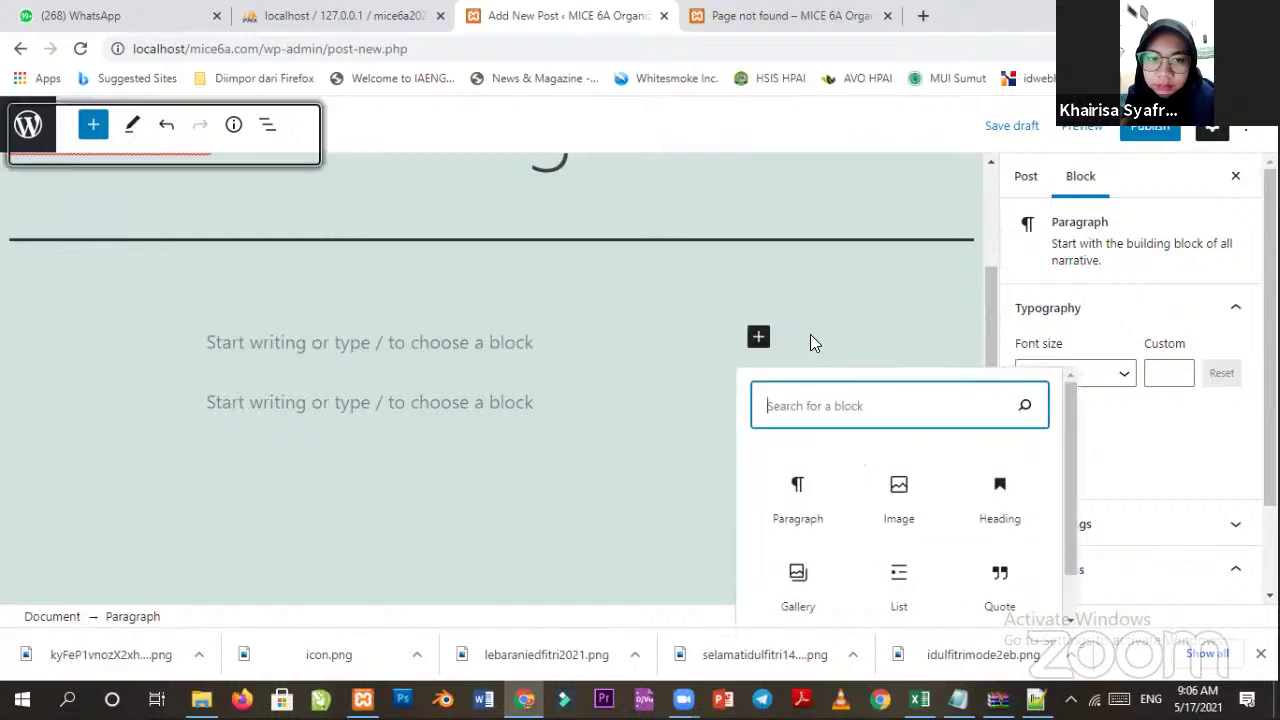
{"action": "left_click", "coordinate": [1000, 500]}
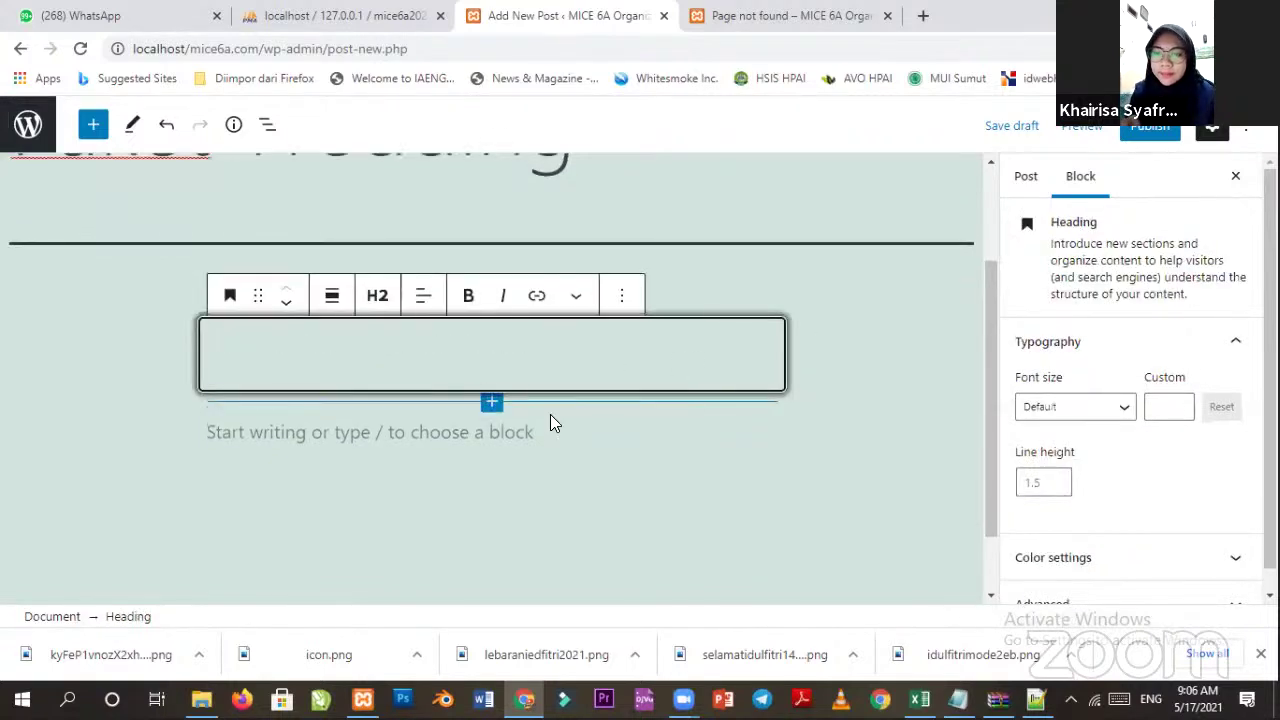
{"action": "type", "text": "Paket A"}
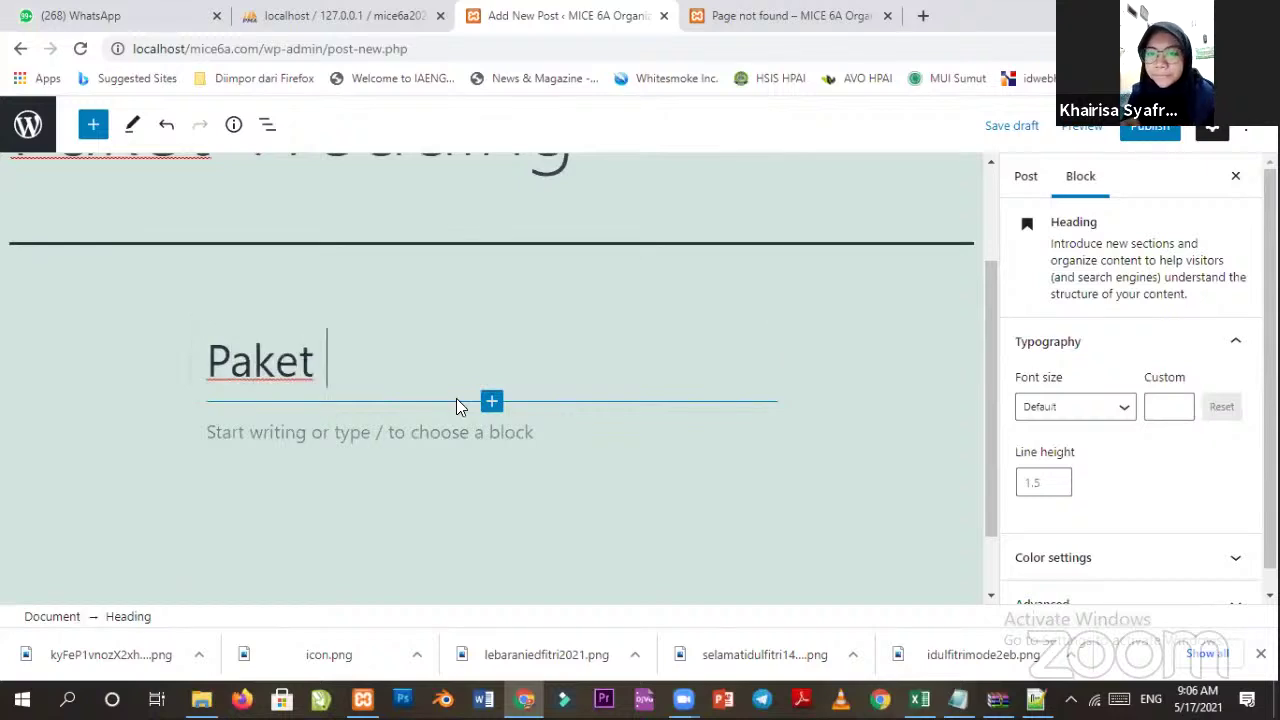
{"action": "left_click", "coordinate": [368, 430]}
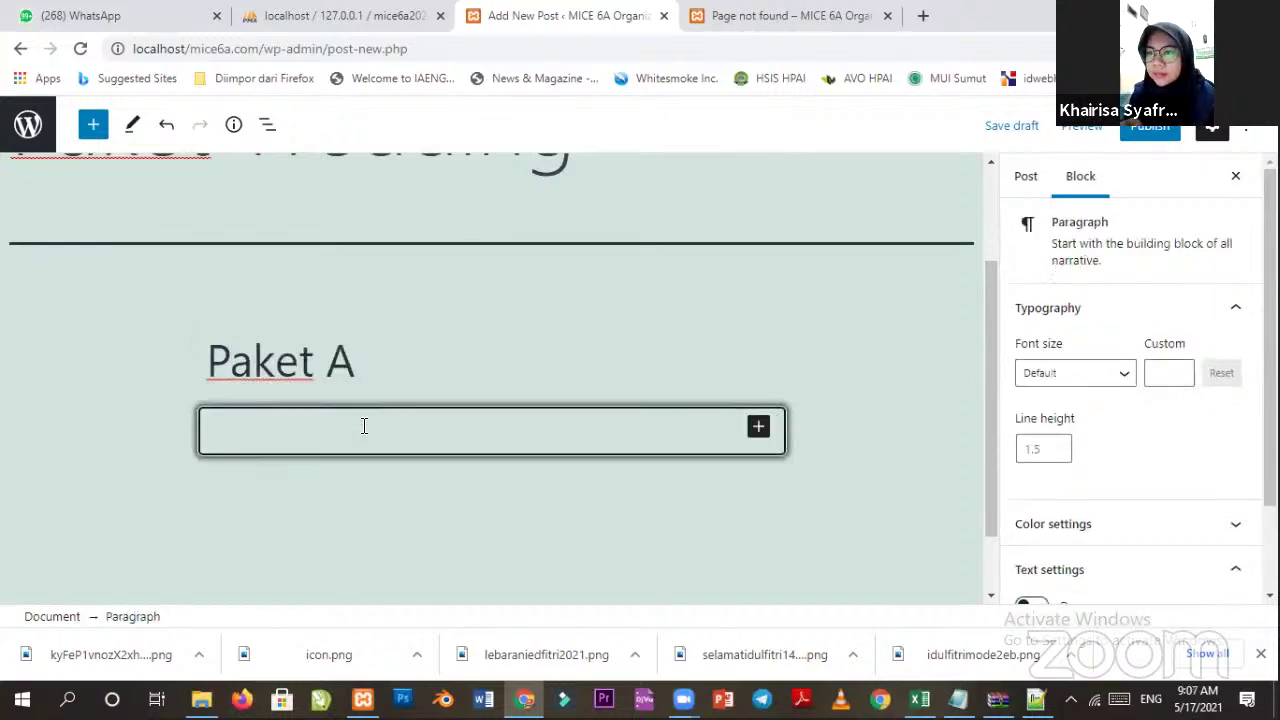
Start a bulleted list with Wedding Decoration, Sound System and MC.
{"action": "left_click", "coordinate": [760, 430]}
{"action": "left_click", "coordinate": [903, 325]}
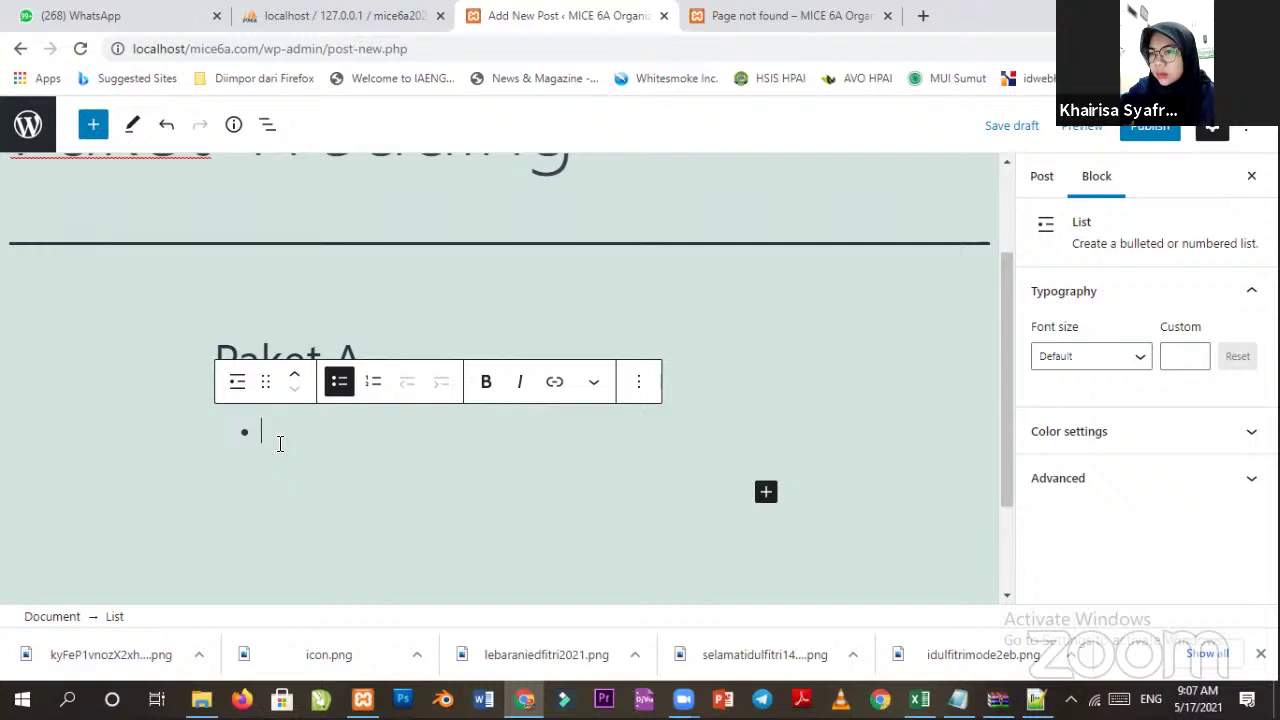
{"action": "type", "text": "Wedding Decor"}
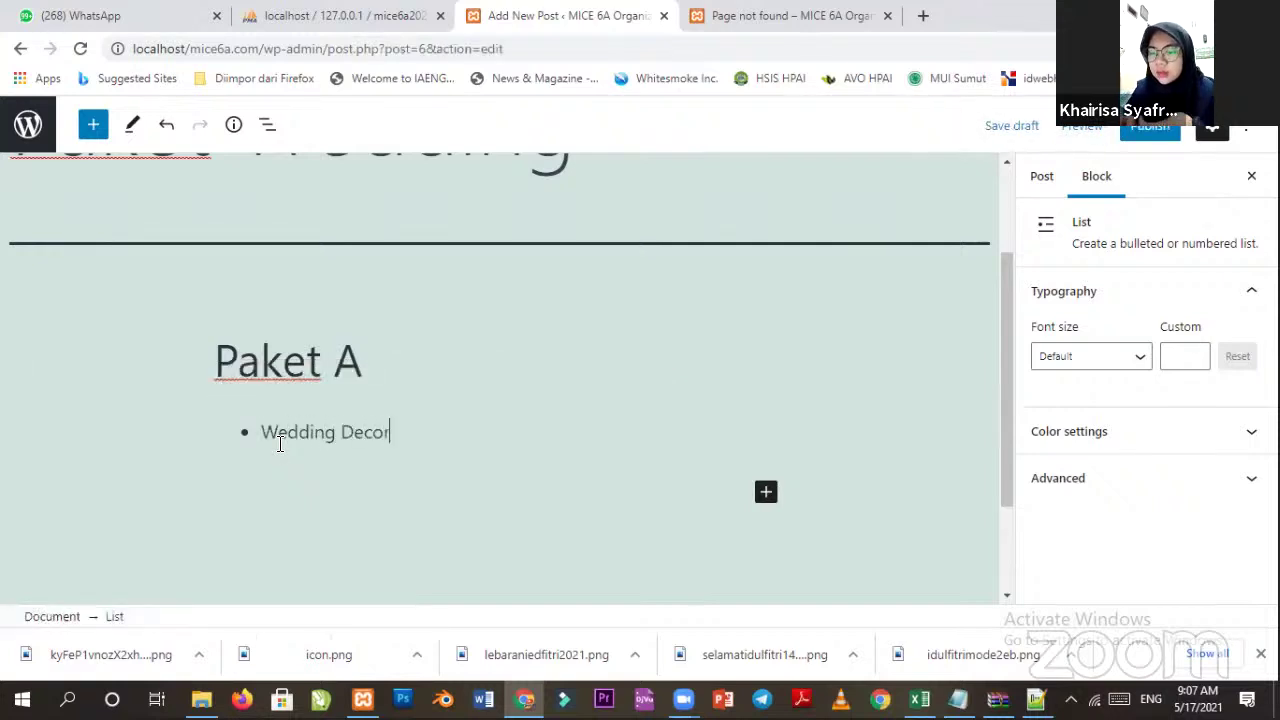
{"action": "type", "text": "ation"}
{"action": "key", "text": "Return"}
{"action": "type", "text": "Sound "}
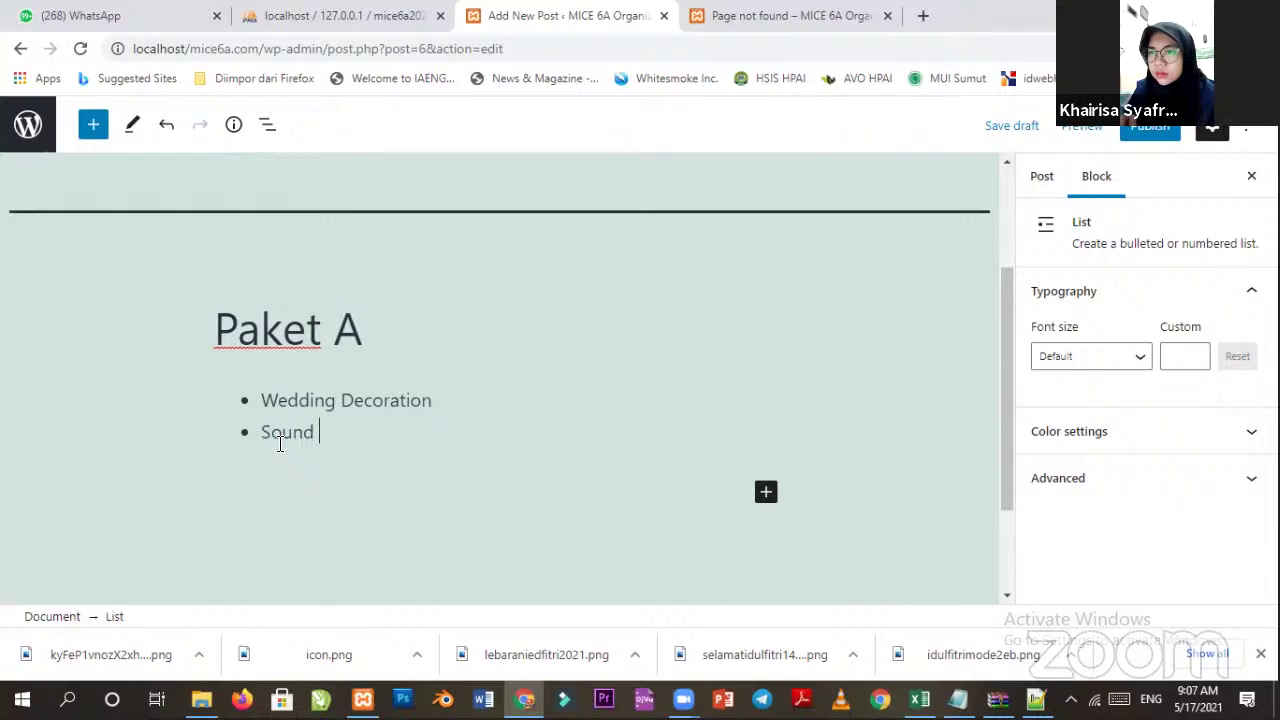
{"action": "type", "text": "System"}
{"action": "key", "text": "Return"}
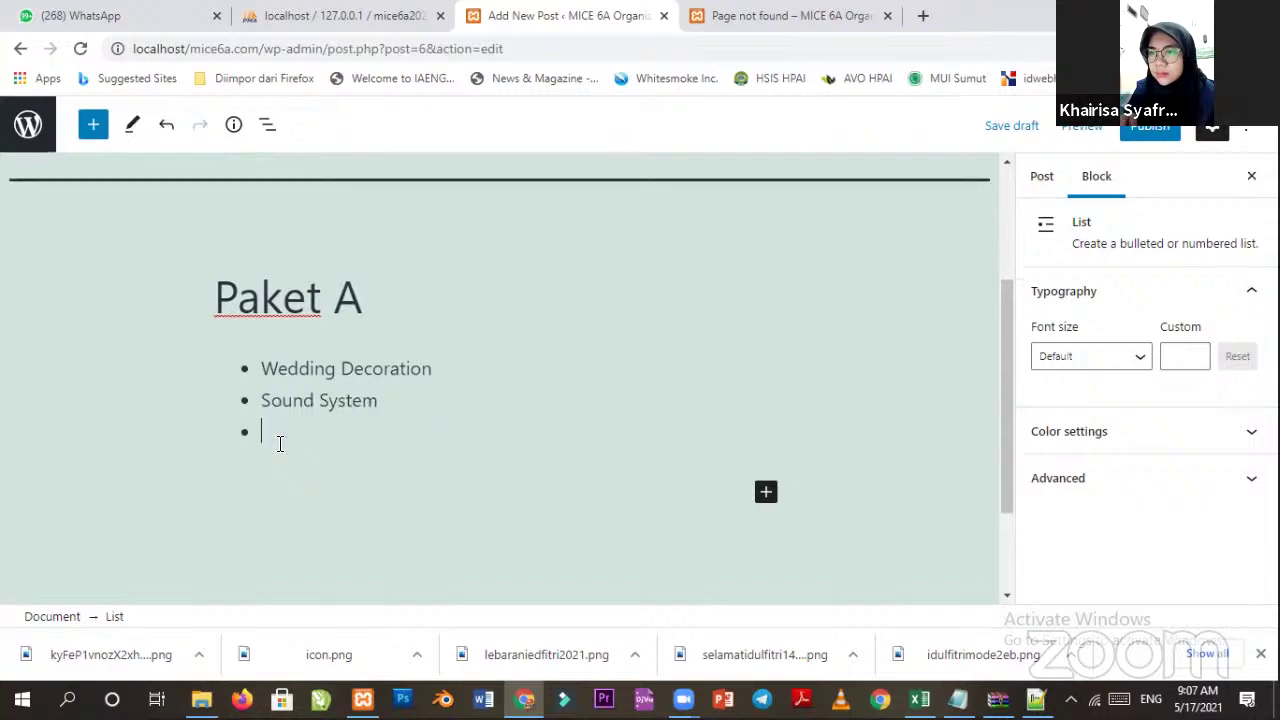
{"action": "type", "text": "M"}
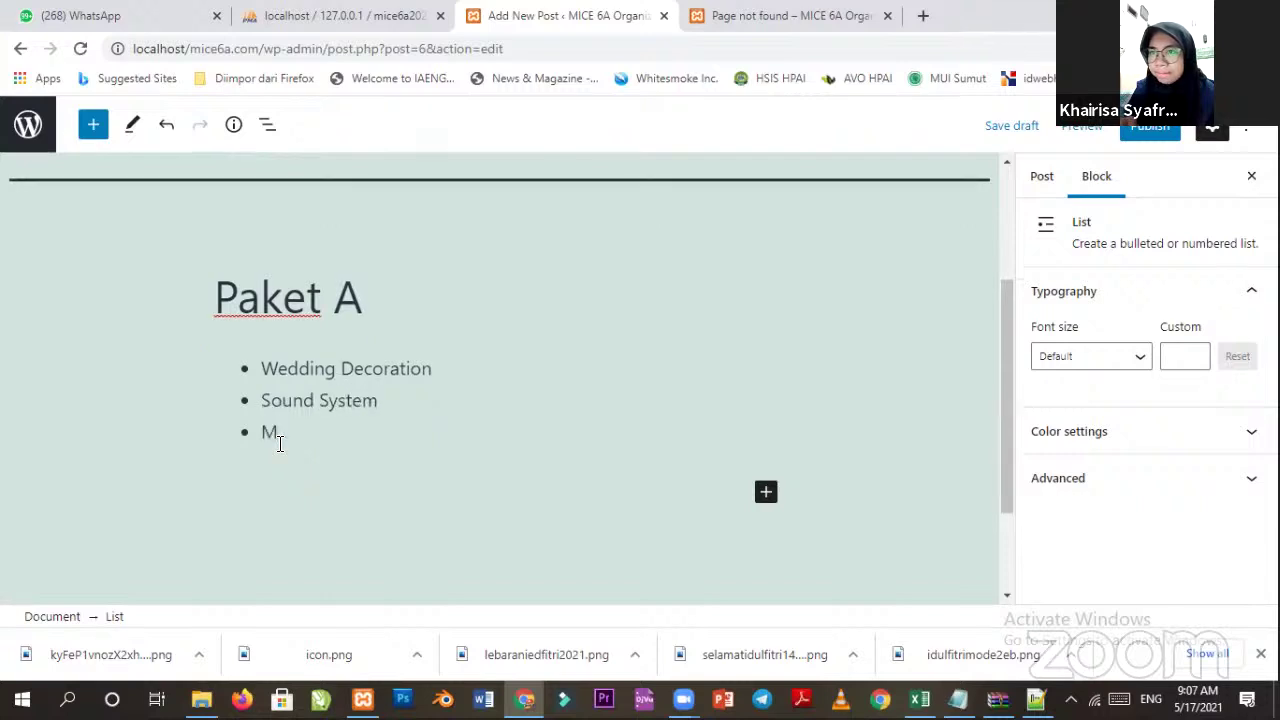
{"action": "type", "text": "C"}
{"action": "key", "text": "Return"}
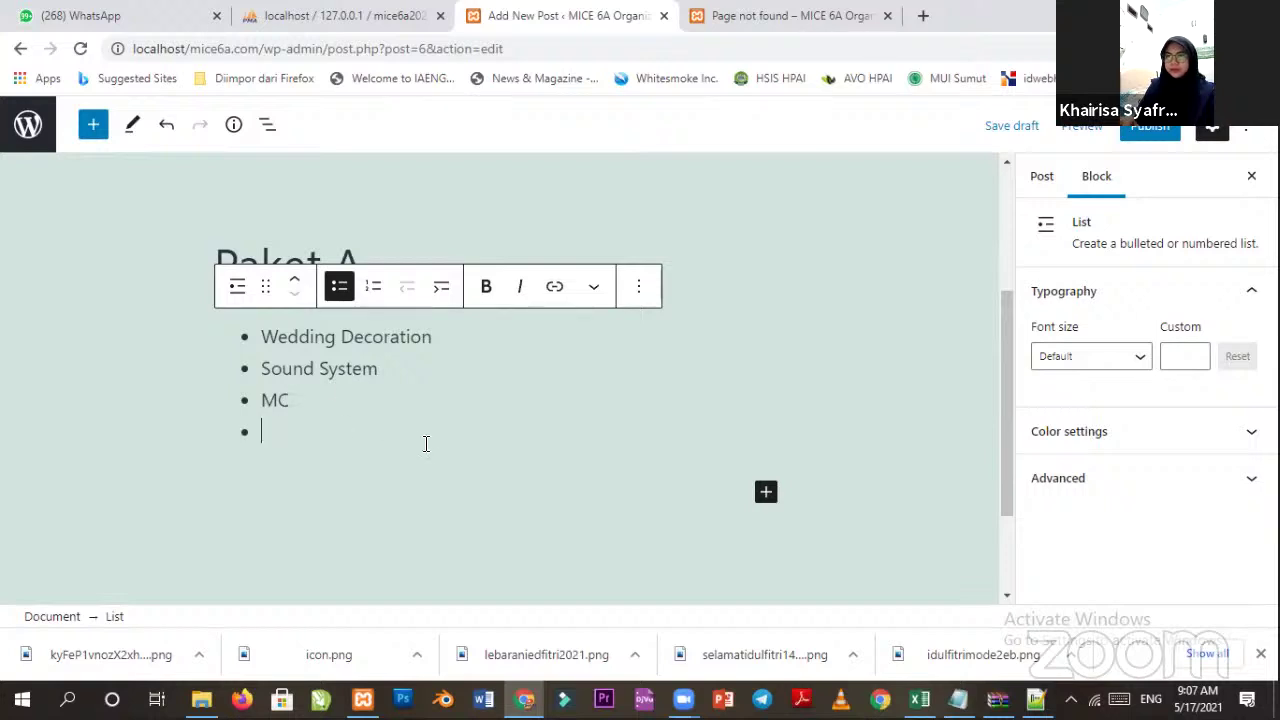
Finish the list with Wedding Card (1000 pcs) and Table Manner, then exit to a paragraph.
{"action": "type", "text": "Wedding"}
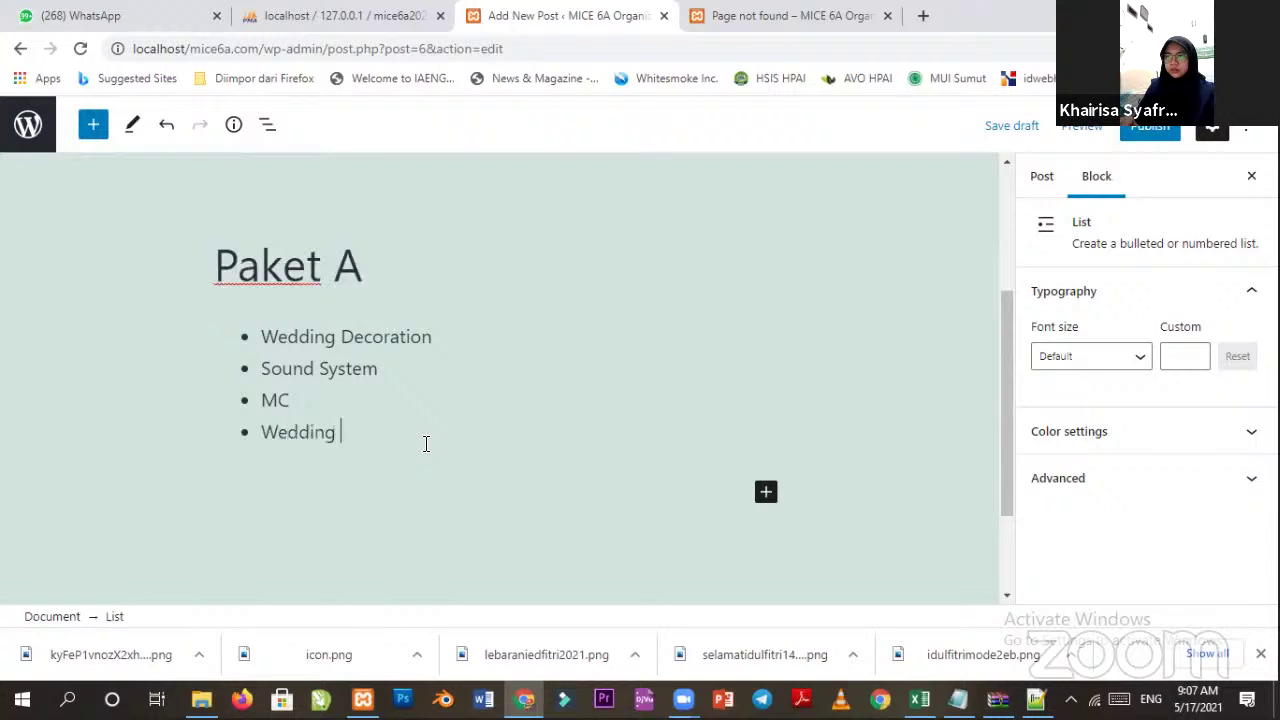
{"action": "type", "text": " Card"}
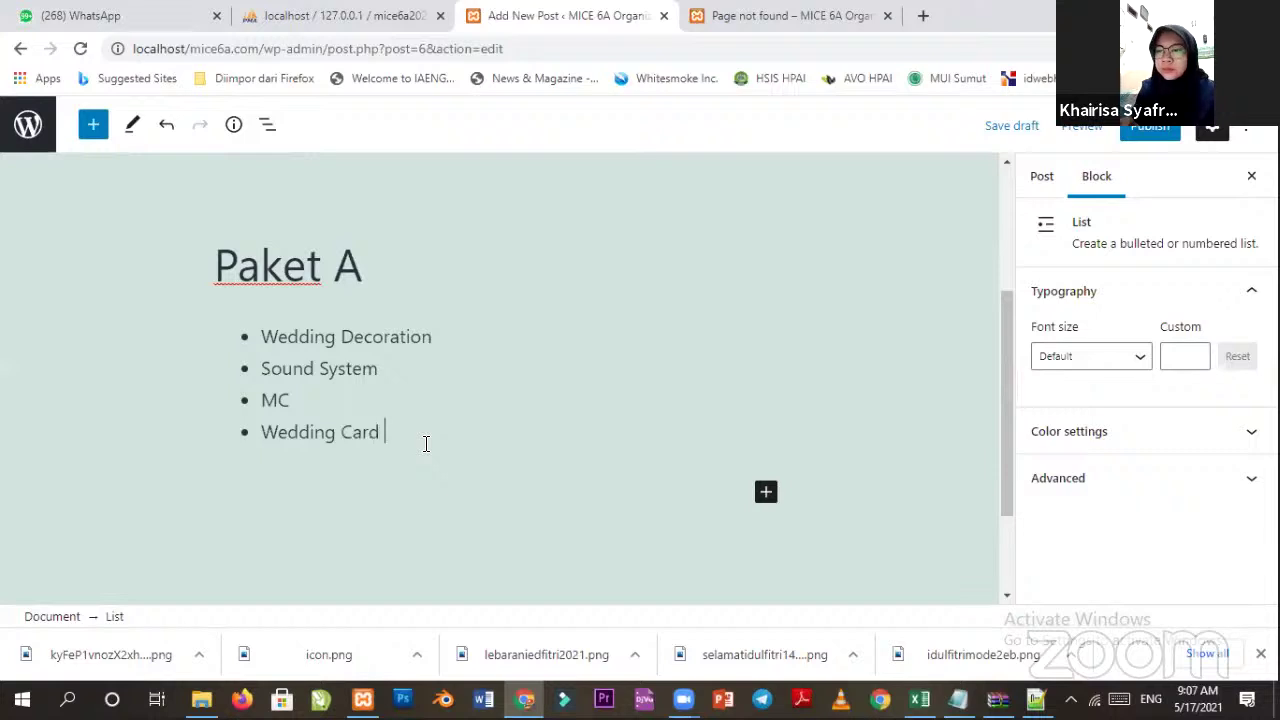
{"action": "type", "text": "(1000"}
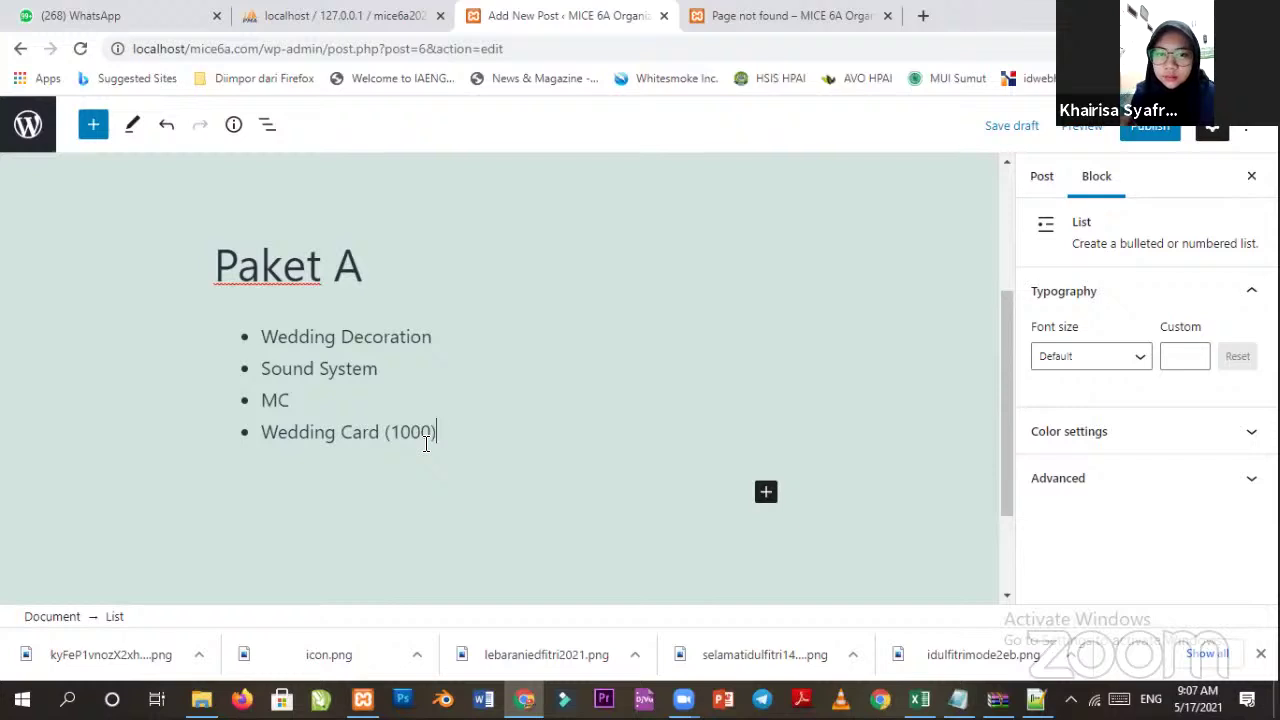
{"action": "type", "text": " pcs"}
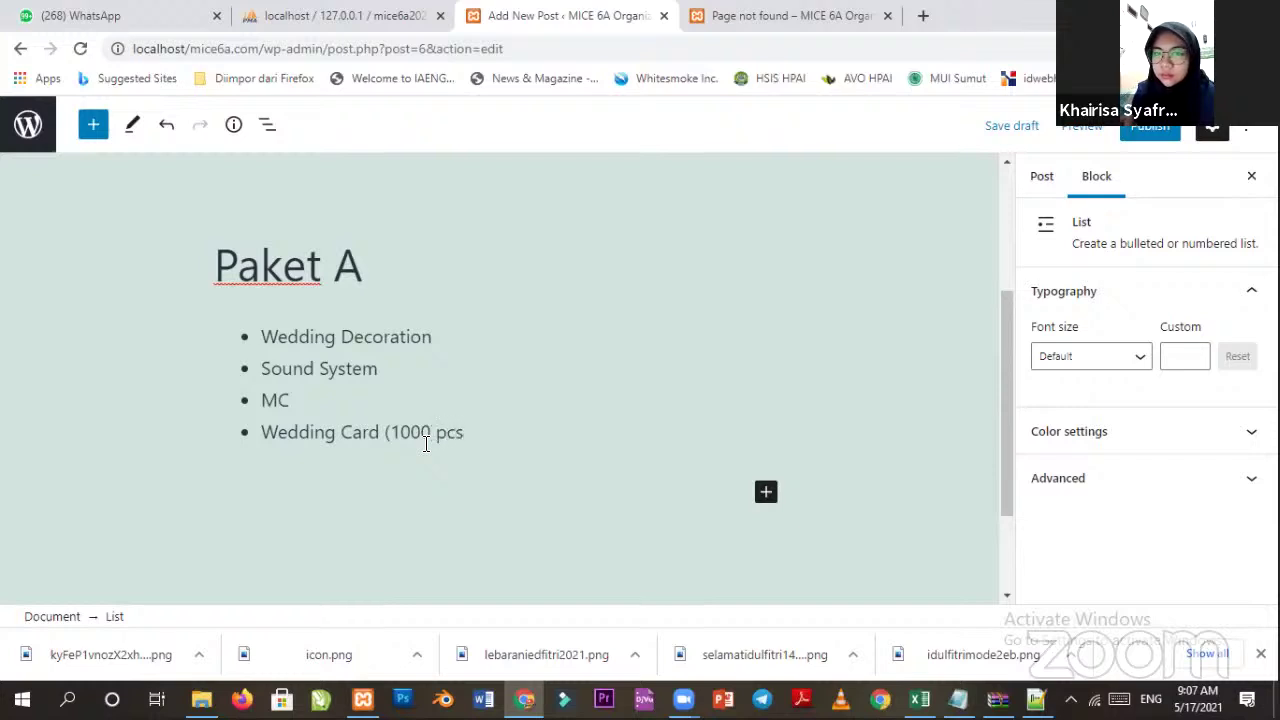
{"action": "key", "text": "Return"}
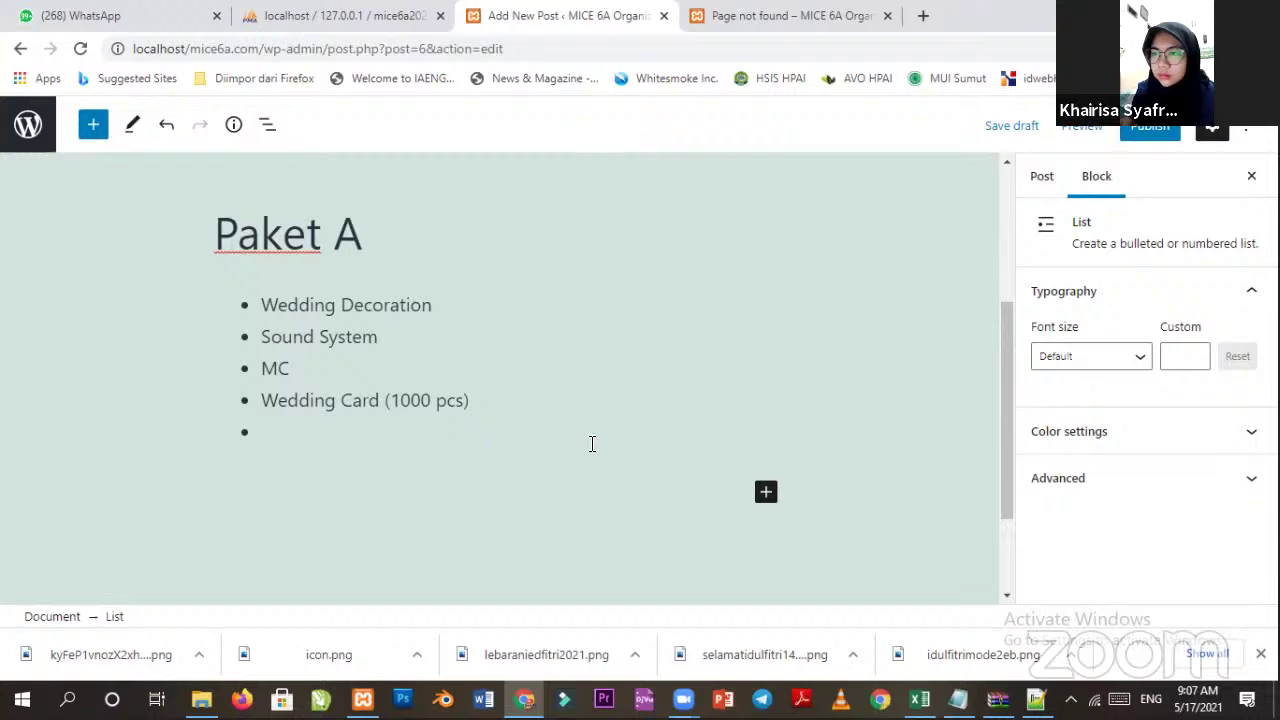
{"action": "scroll", "coordinate": [346, 458], "scroll_direction": "up", "scroll_amount": 1}
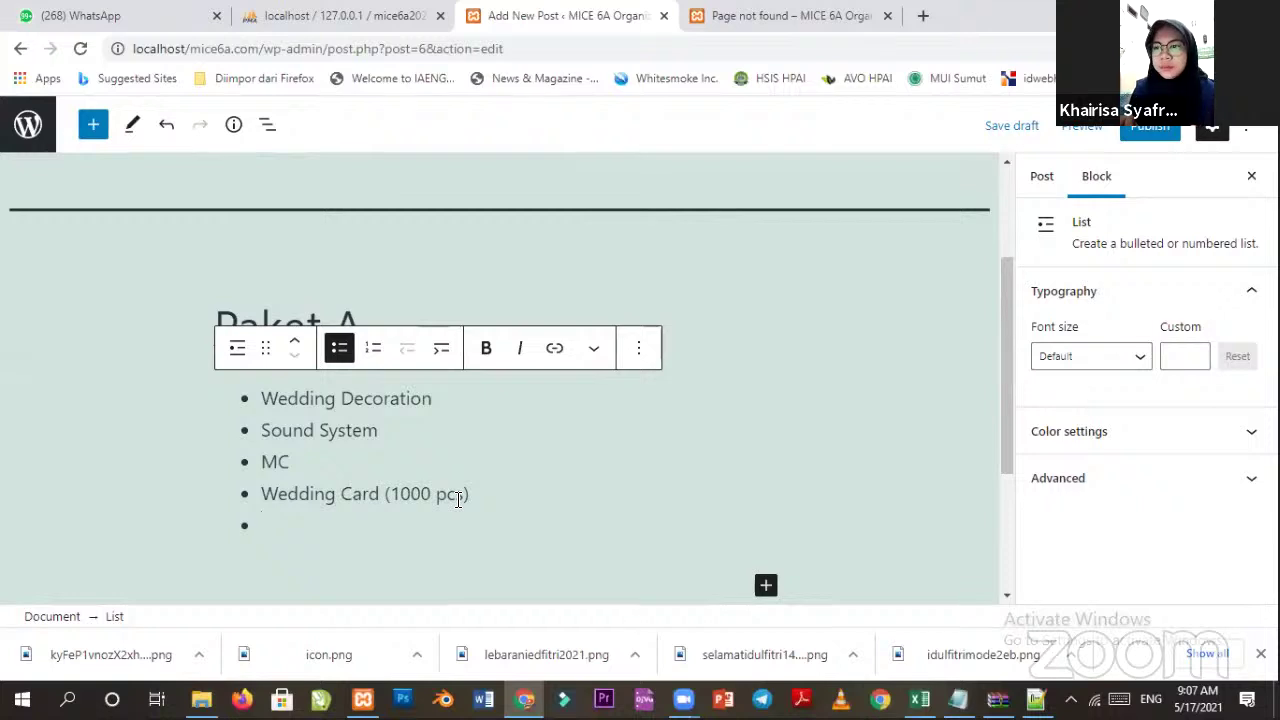
{"action": "scroll", "coordinate": [377, 437], "scroll_direction": "up", "scroll_amount": 1}
{"action": "scroll", "coordinate": [450, 450], "scroll_direction": "down", "scroll_amount": 1}
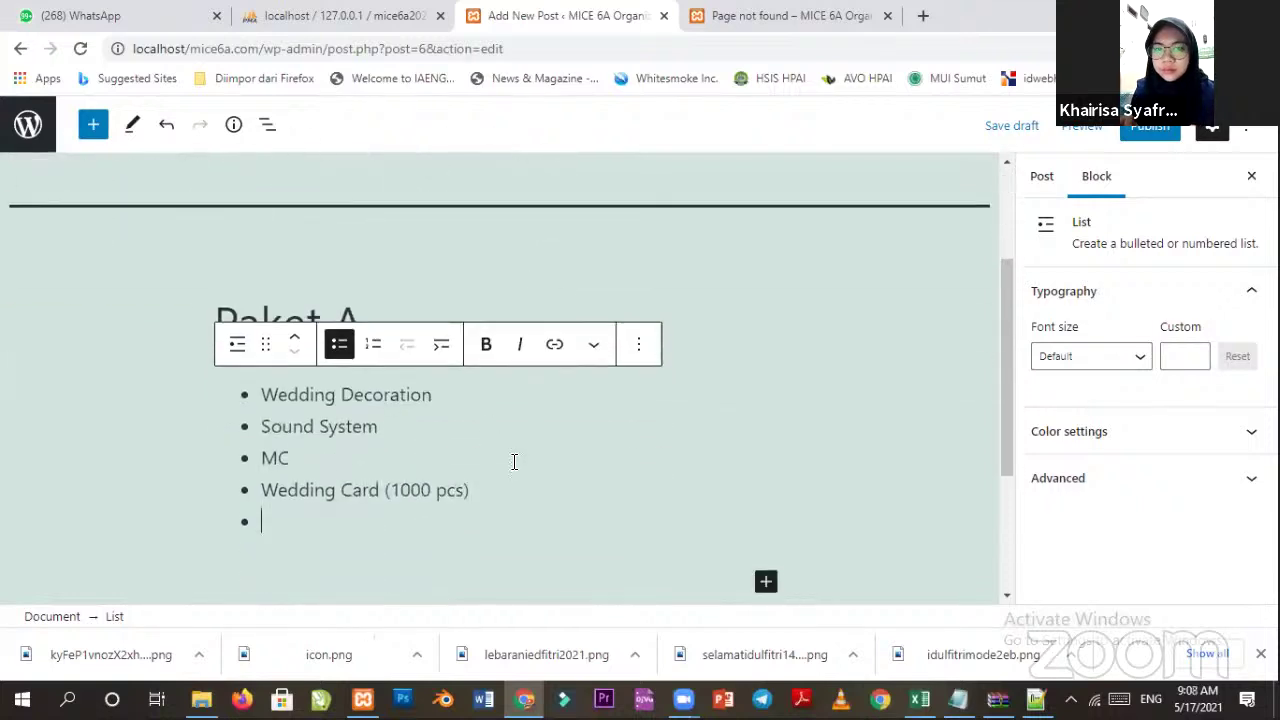
{"action": "type", "text": "Tab"}
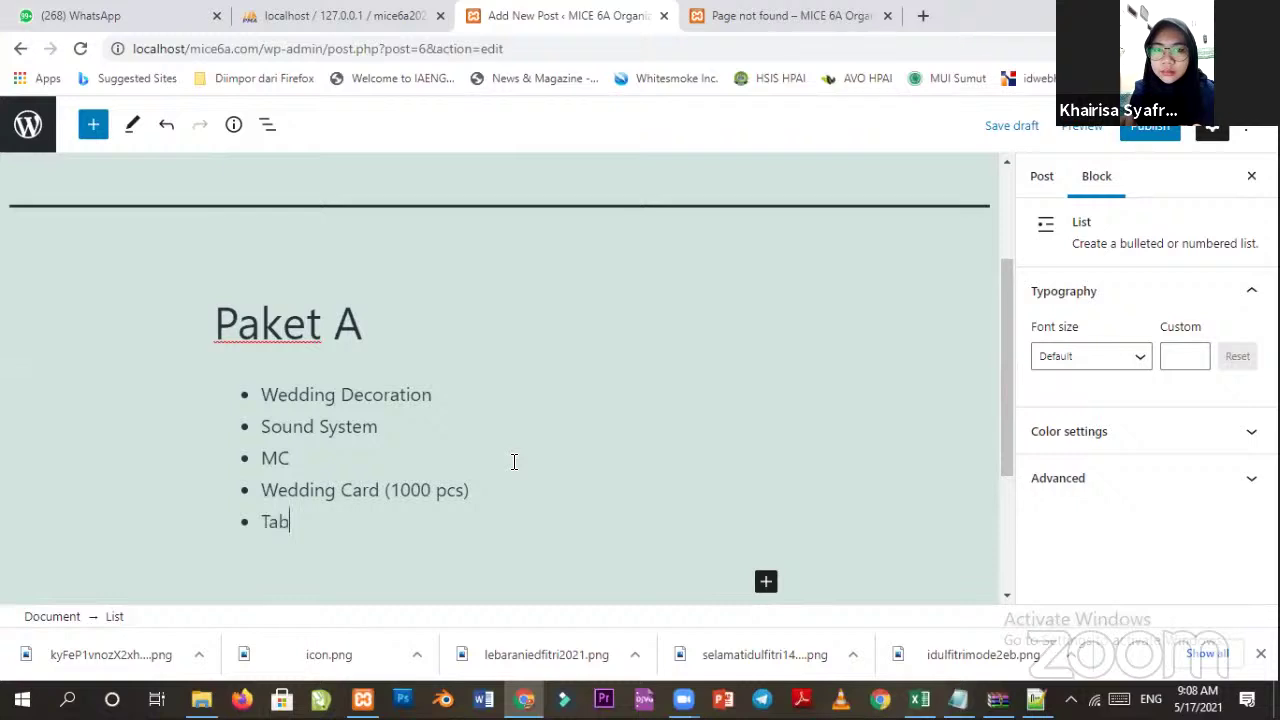
{"action": "type", "text": "le a"}
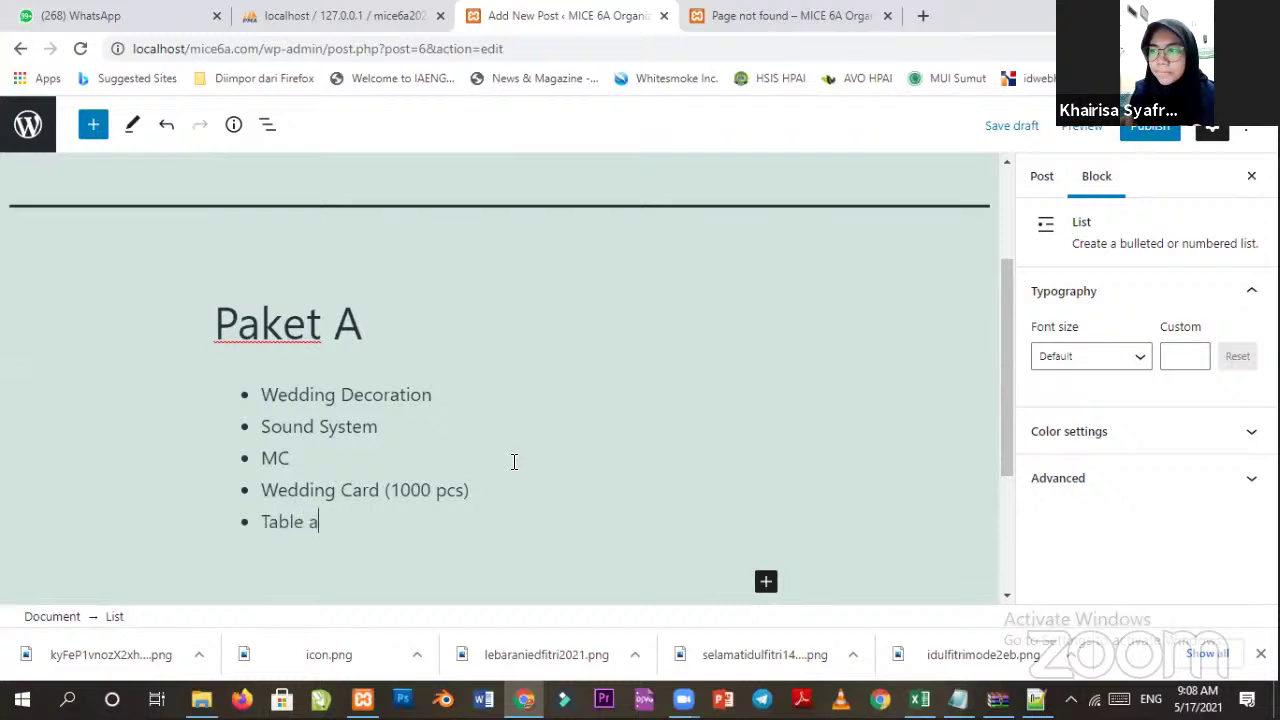
{"action": "key", "text": "BackSpace"}
{"action": "type", "text": "Manner"}
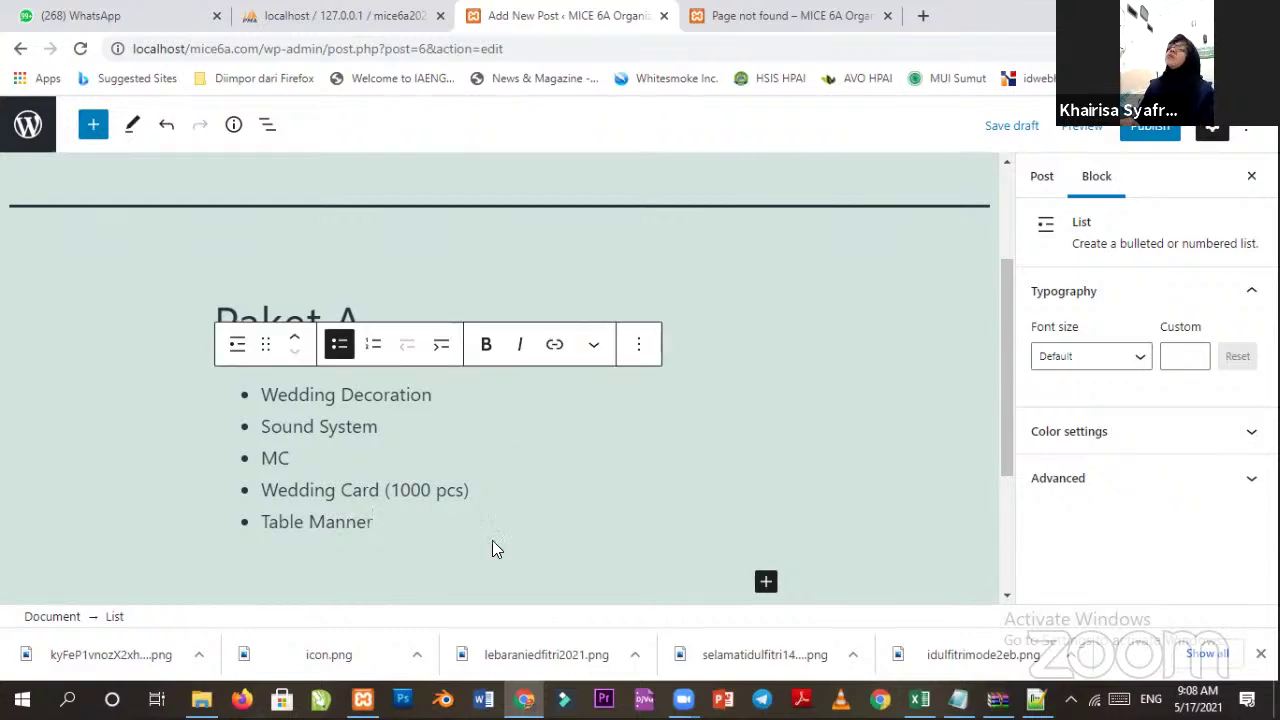
{"action": "key", "text": "Return"}
{"action": "key", "text": "Return"}
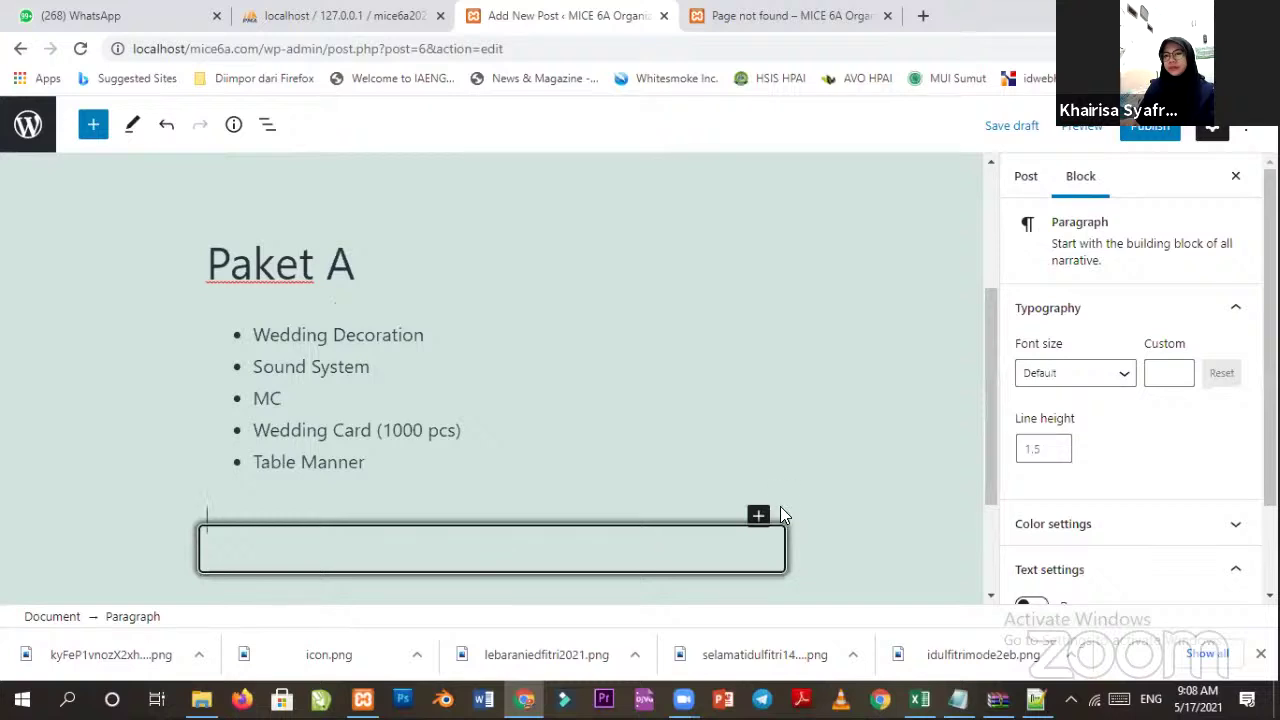
Add a 'Paket B' heading with an empty line below it.
{"action": "left_click", "coordinate": [758, 516]}
{"action": "left_click", "coordinate": [999, 318]}
{"action": "type", "text": "Paket B"}
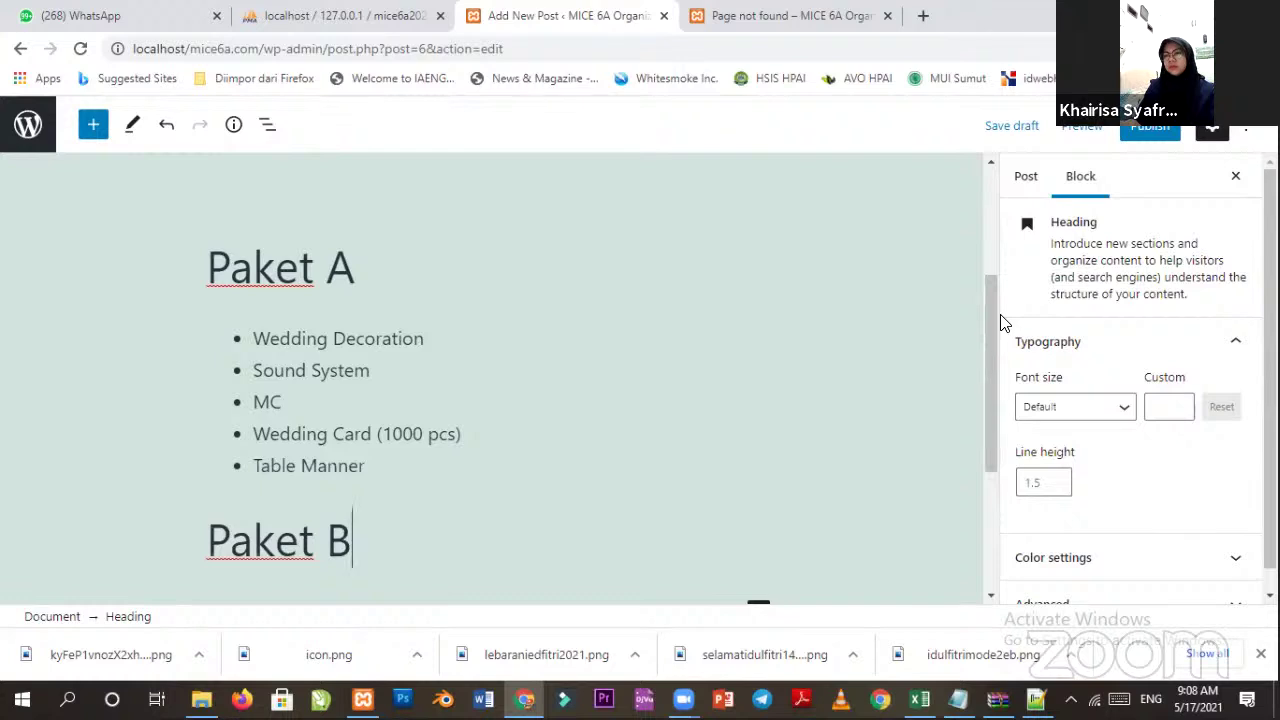
{"action": "key", "text": "Return"}
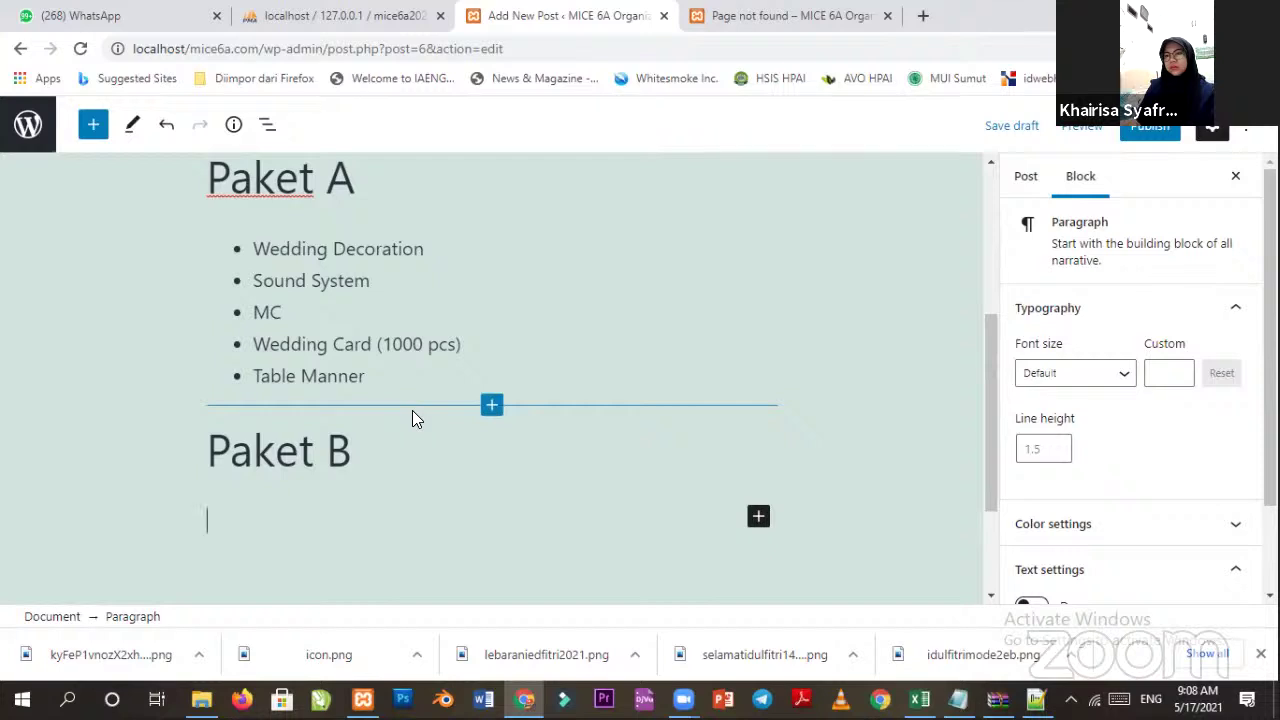
{"action": "type", "text": "Wedding"}
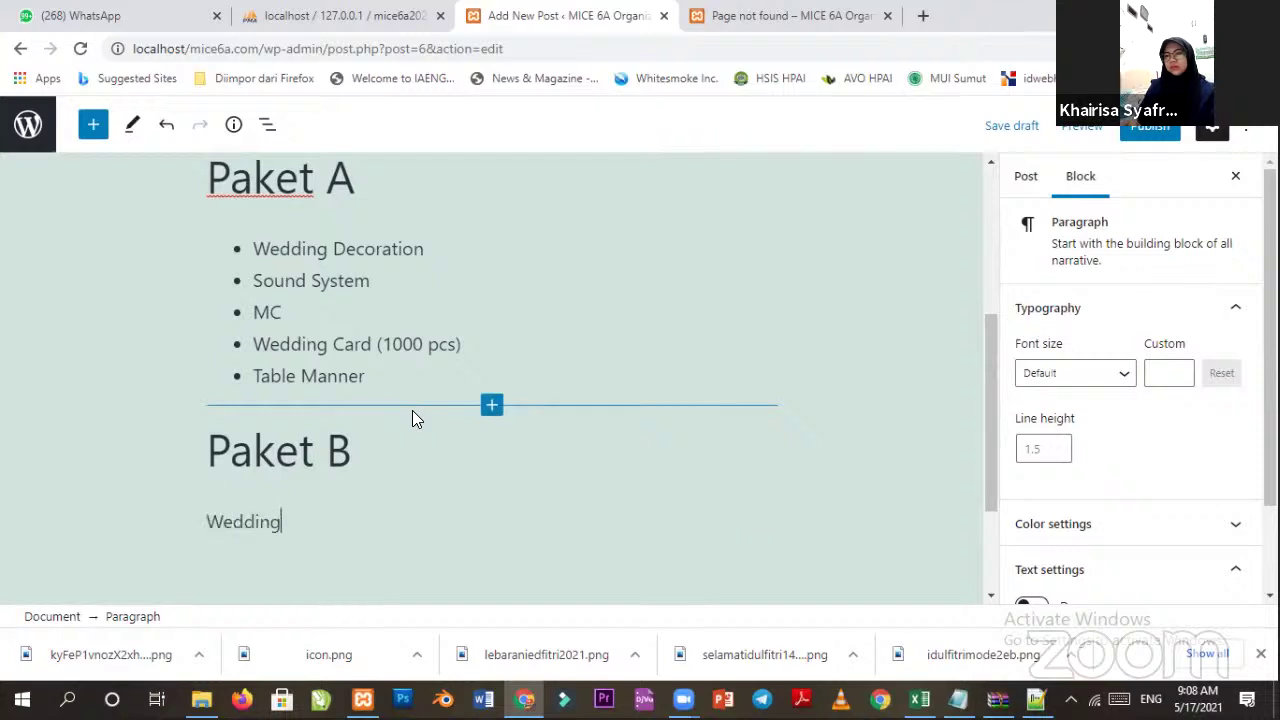
{"action": "key", "text": "BackSpace"}
{"action": "key", "text": "BackSpace"}
{"action": "key", "text": "BackSpace"}
{"action": "key", "text": "BackSpace"}
{"action": "key", "text": "BackSpace"}
{"action": "key", "text": "BackSpace"}
{"action": "key", "text": "BackSpace"}
Start a bulleted list under Paket B with 'Wedding Decoration'.
{"action": "left_click", "coordinate": [758, 517]}
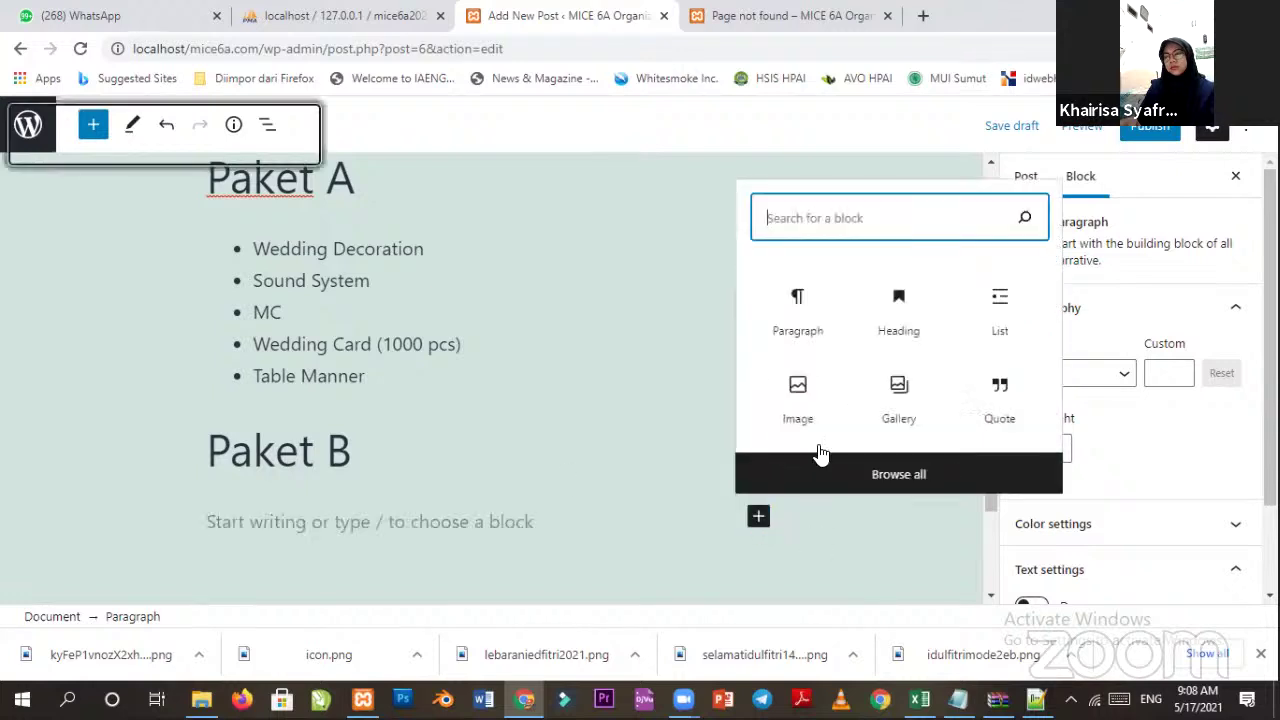
{"action": "left_click", "coordinate": [990, 330]}
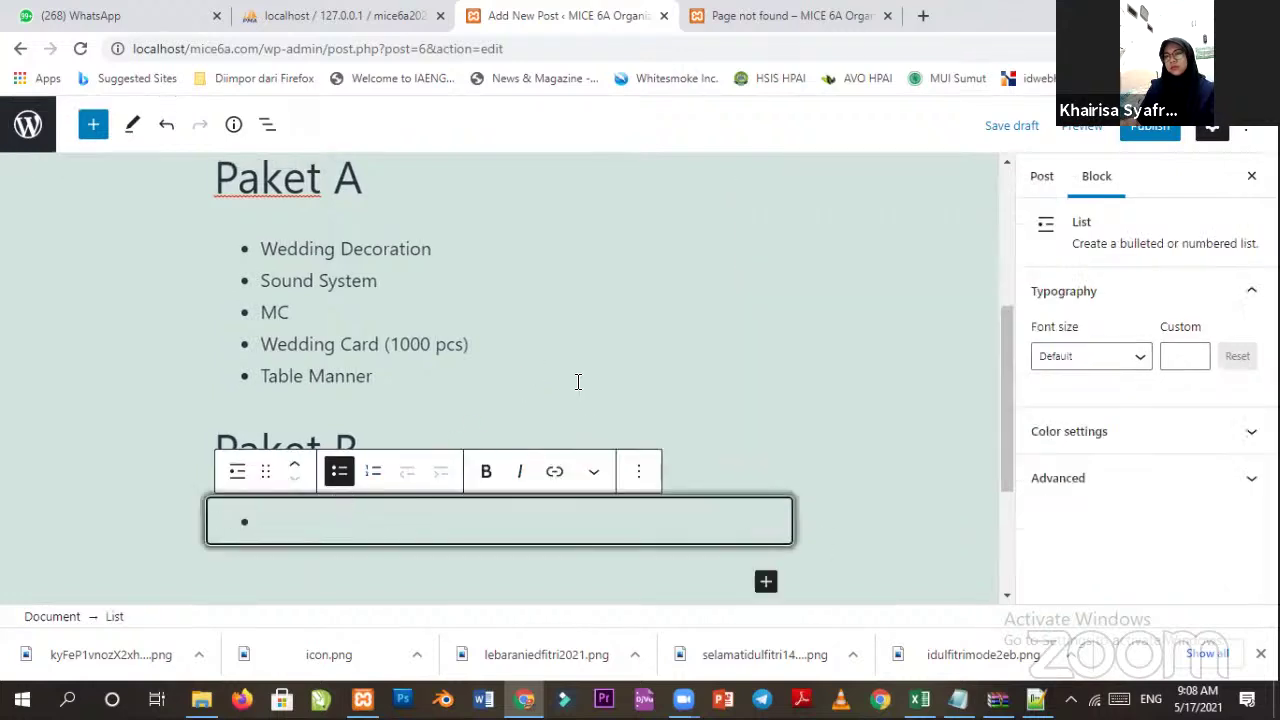
{"action": "type", "text": "Wdding"}
{"action": "key", "text": "BackSpace"}
{"action": "key", "text": "BackSpace"}
{"action": "key", "text": "BackSpace"}
{"action": "key", "text": "BackSpace"}
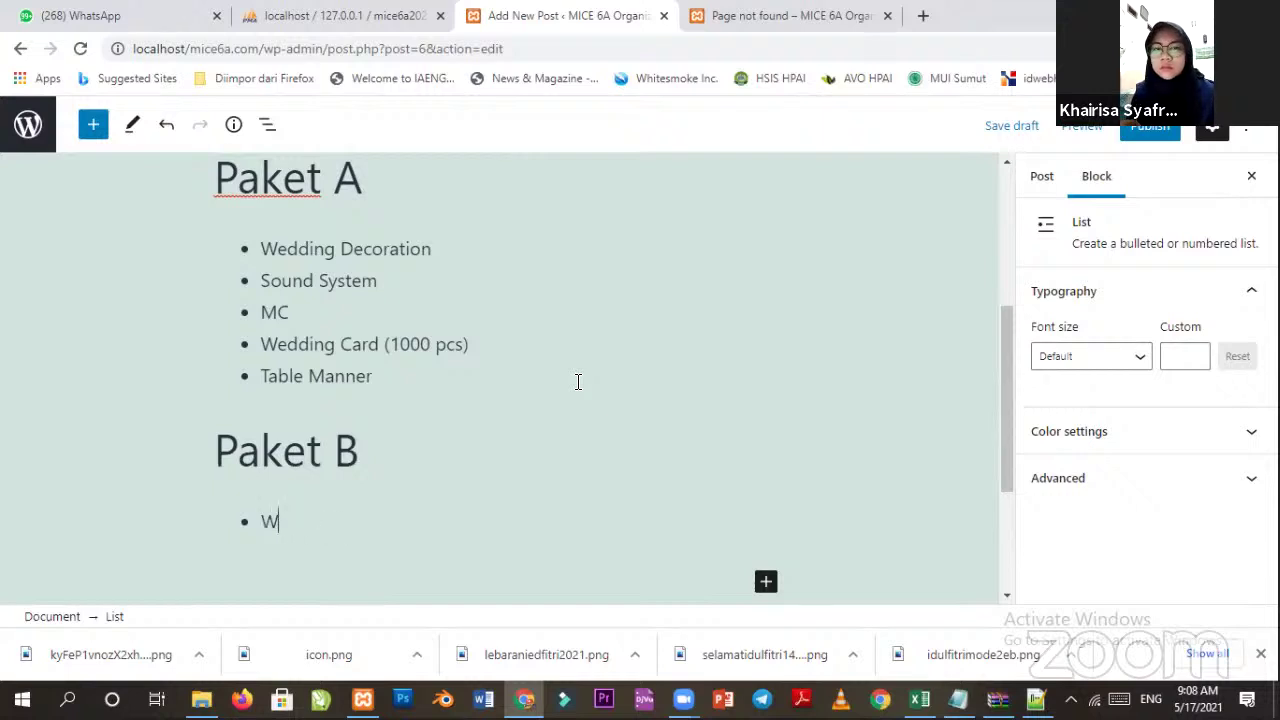
{"action": "type", "text": "edding "}
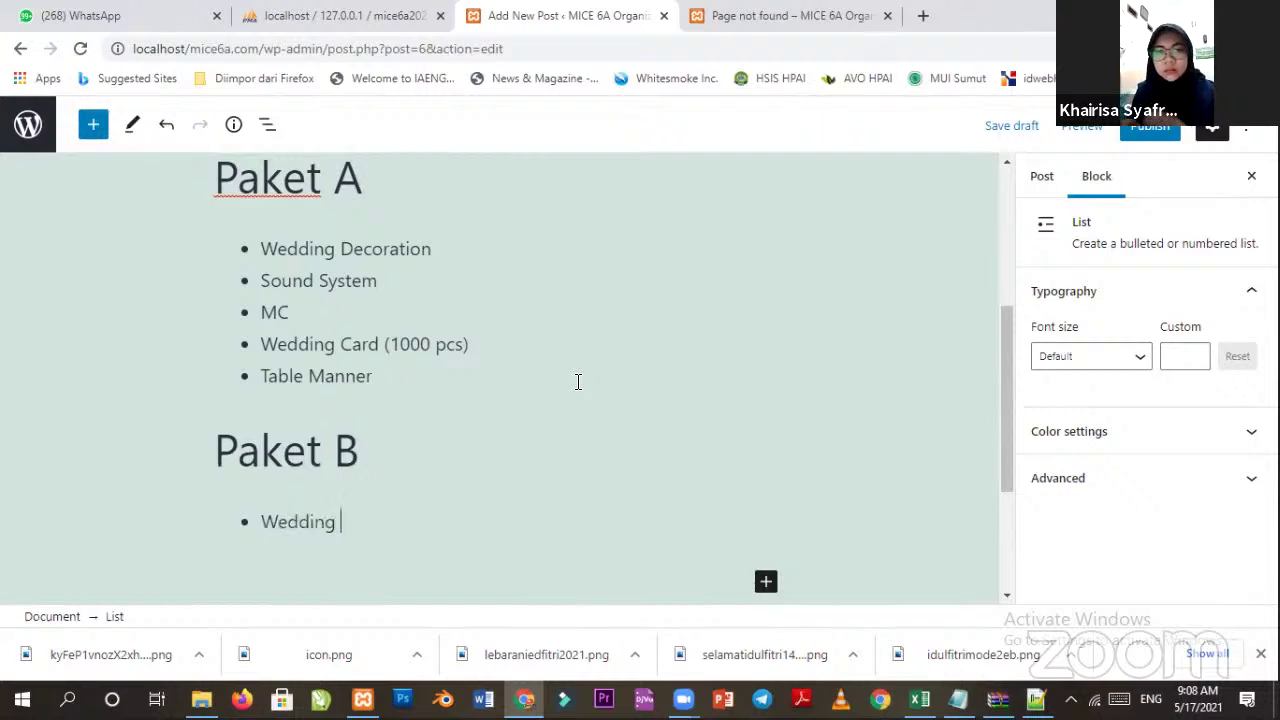
{"action": "type", "text": "Decoration"}
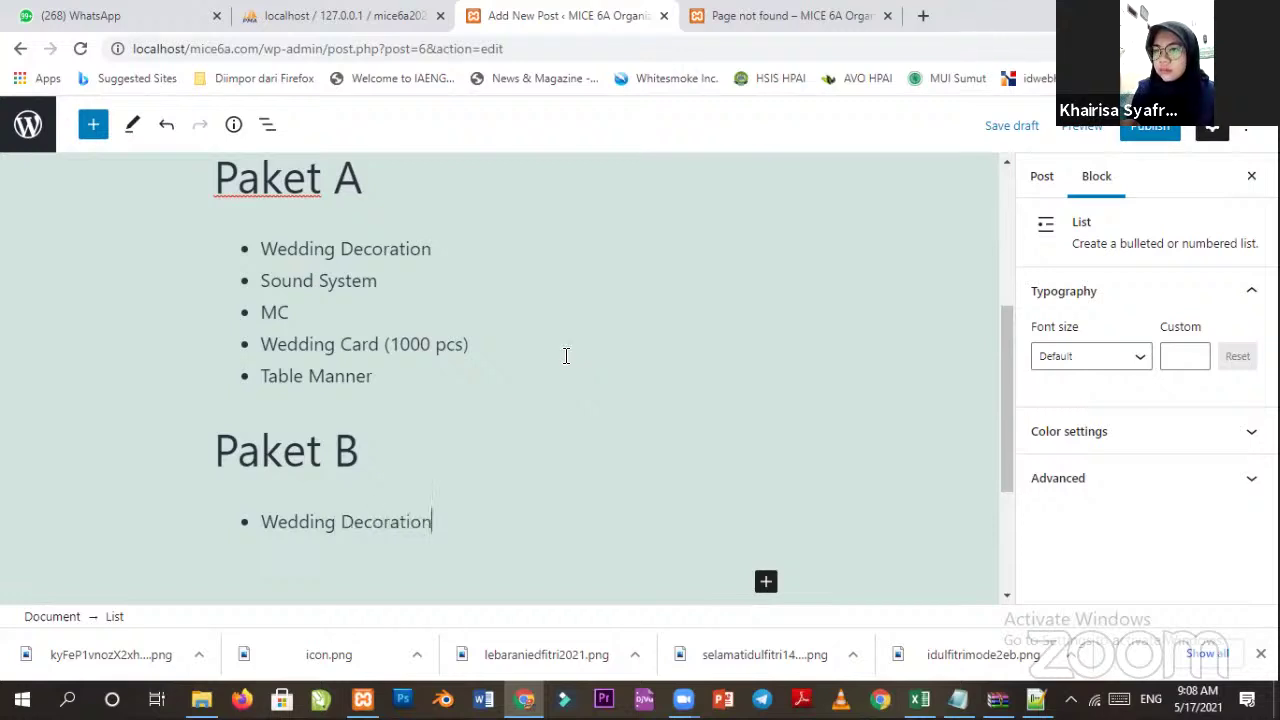
Label the decoration items 'Modern' for Paket A and 'Classic' for Paket B.
{"action": "left_click", "coordinate": [430, 249]}
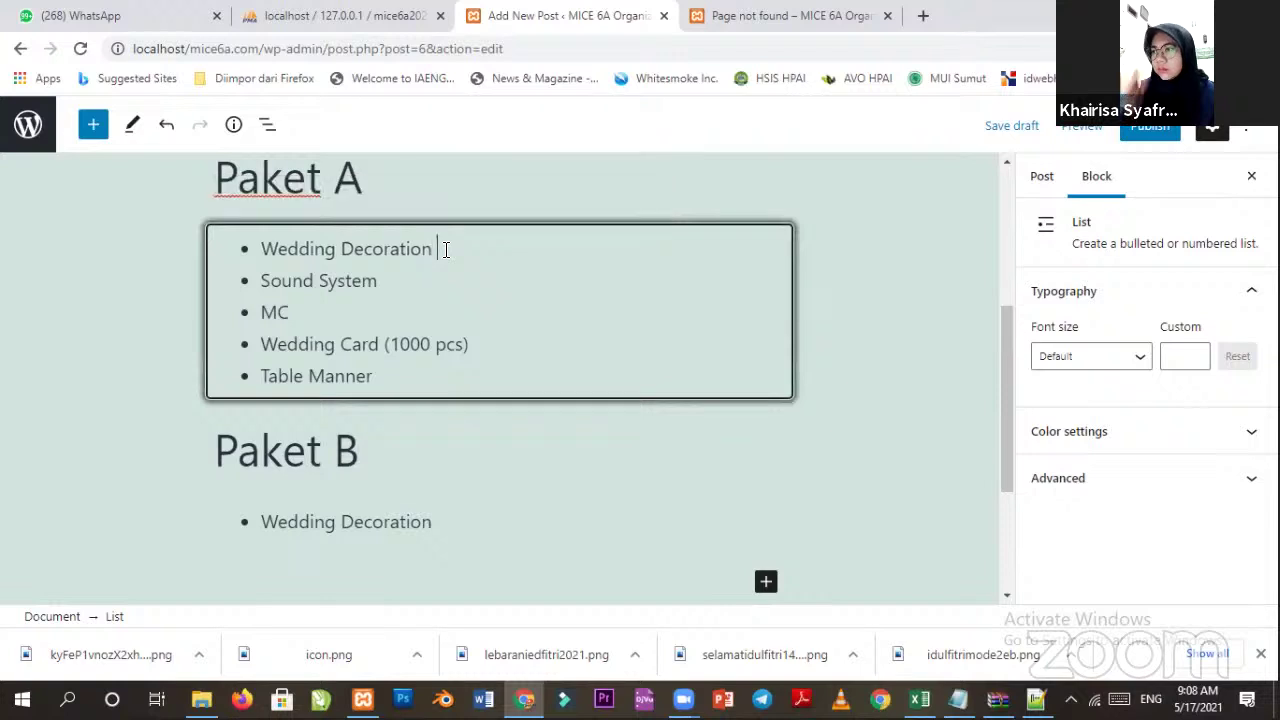
{"action": "type", "text": "Modern"}
{"action": "left_click", "coordinate": [521, 532]}
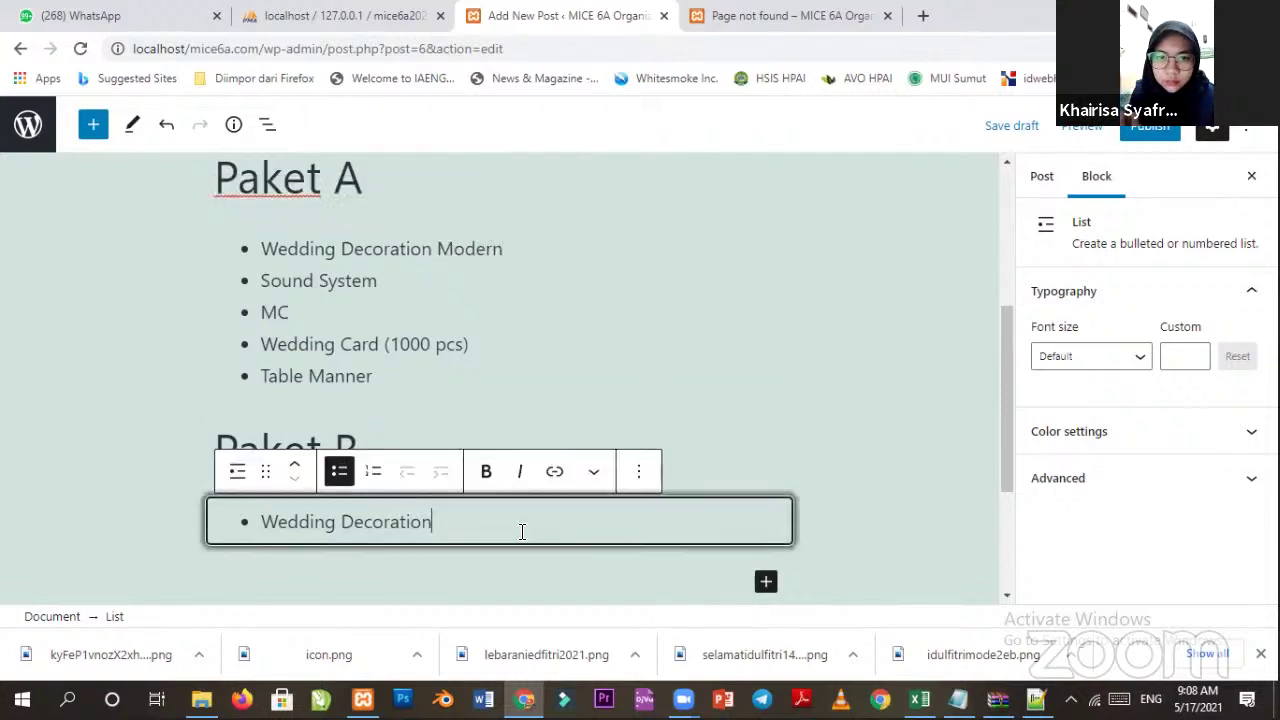
{"action": "type", "text": "Classic"}
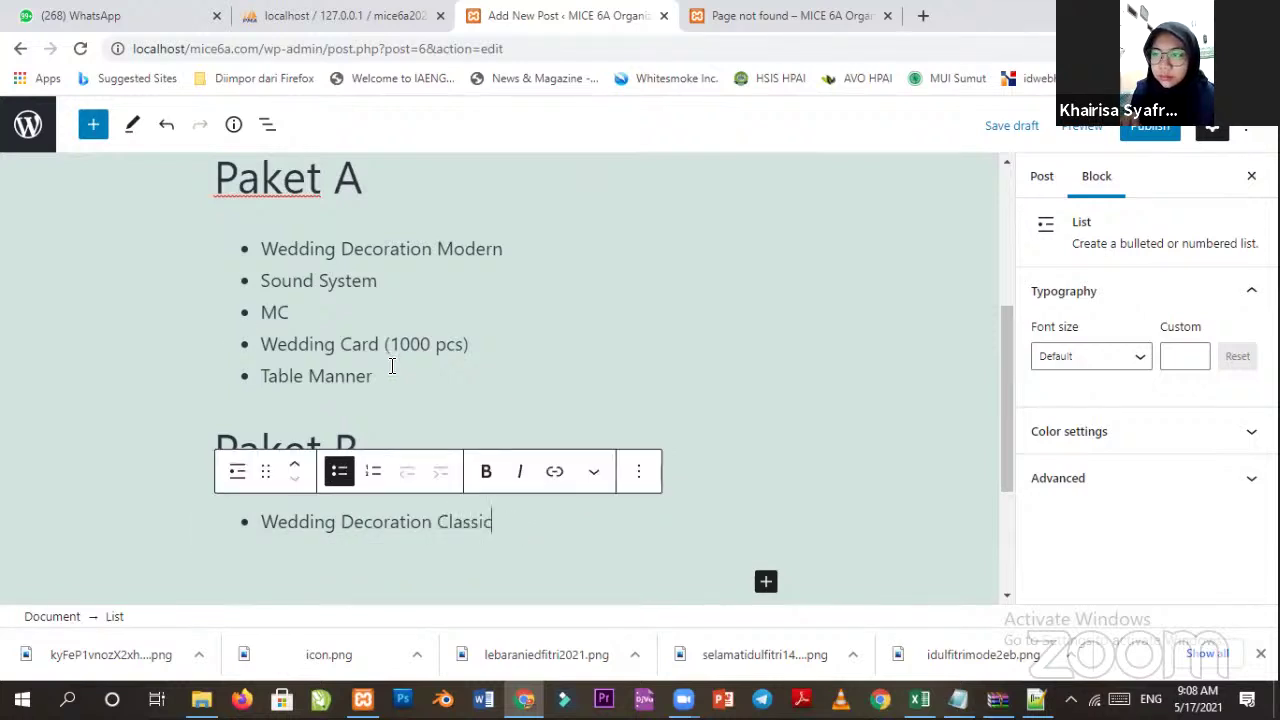
Copy Paket A's remaining items into Paket B's list, ending after Table Manner.
{"action": "left_click_drag", "start_coordinate": [378, 377], "coordinate": [260, 281]}
{"action": "key", "text": "ctrl+c"}
{"action": "scroll", "coordinate": [383, 465], "scroll_direction": "up", "scroll_amount": 1}
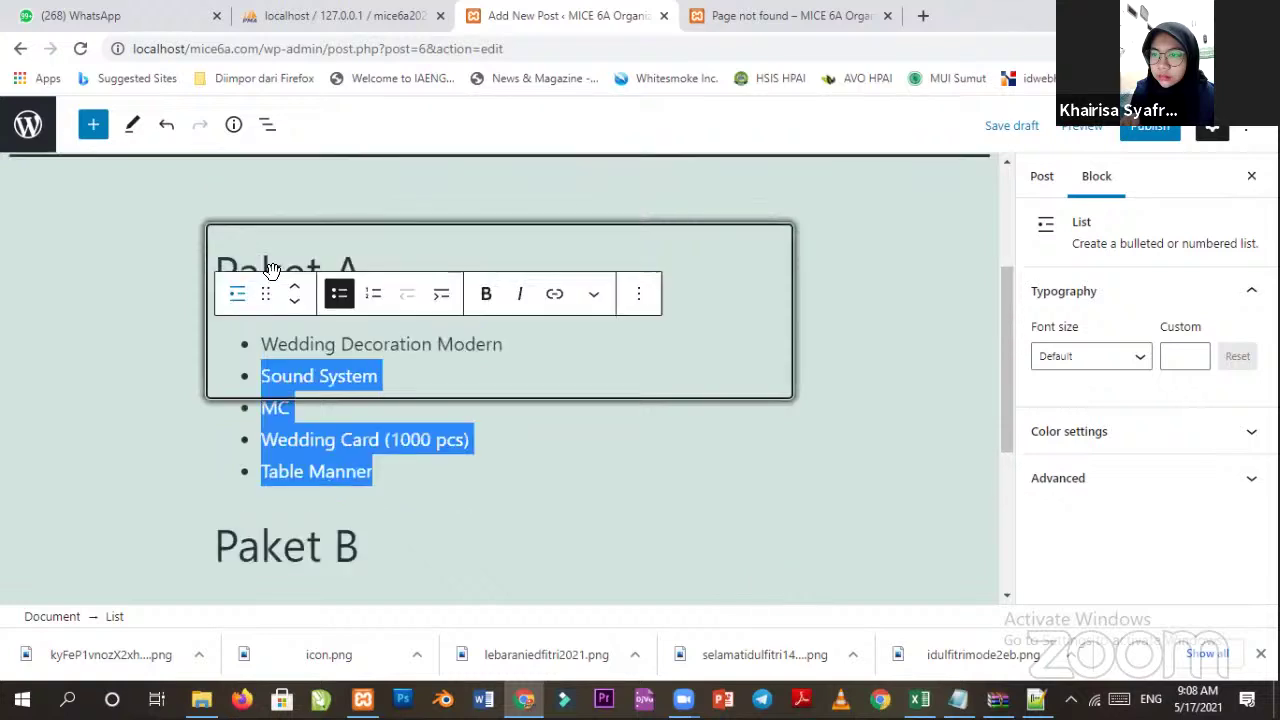
{"action": "scroll", "coordinate": [401, 540], "scroll_direction": "down", "scroll_amount": 2}
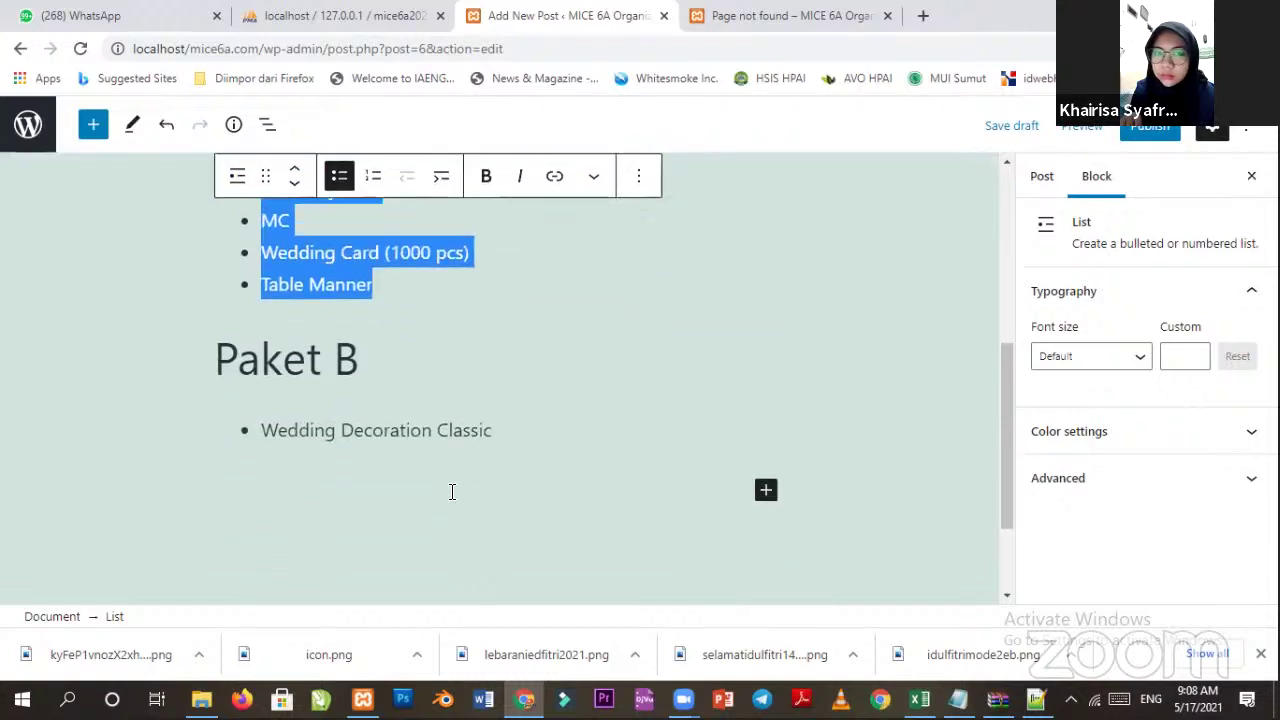
{"action": "left_click", "coordinate": [516, 429]}
{"action": "key", "text": "Return"}
{"action": "key", "text": "ctrl+v"}
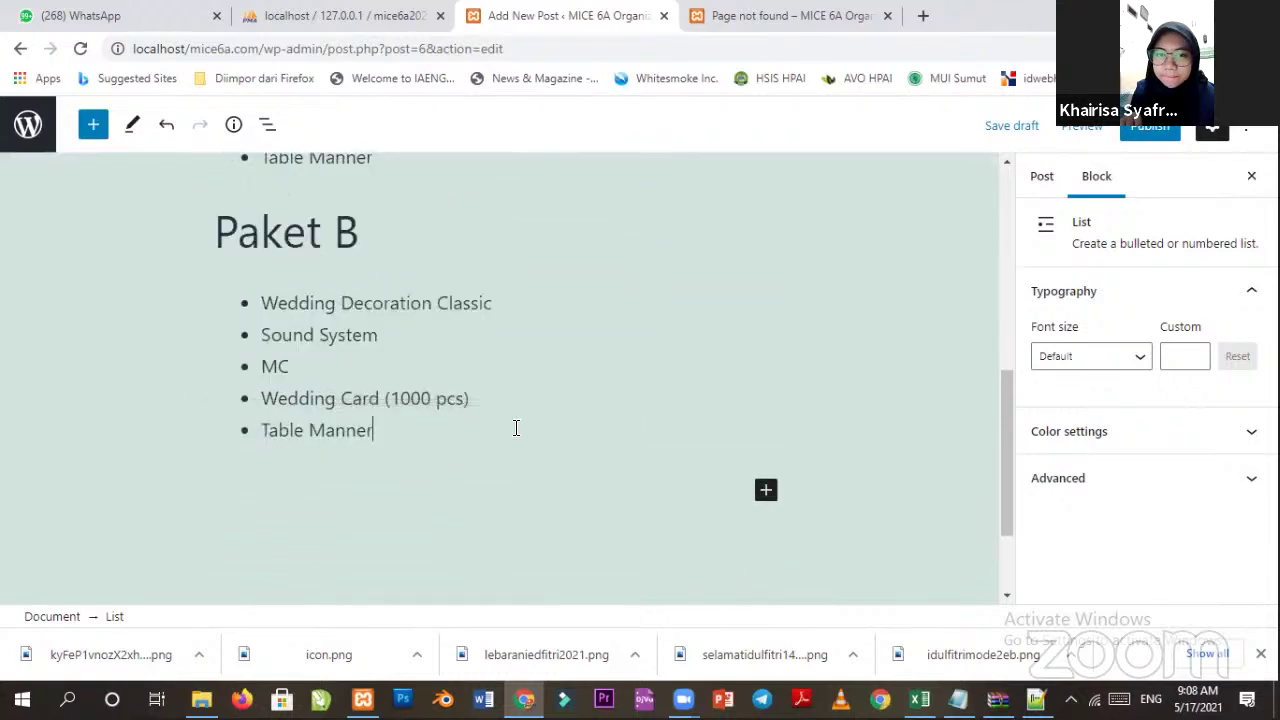
{"action": "scroll", "coordinate": [340, 470], "scroll_direction": "up", "scroll_amount": 1}
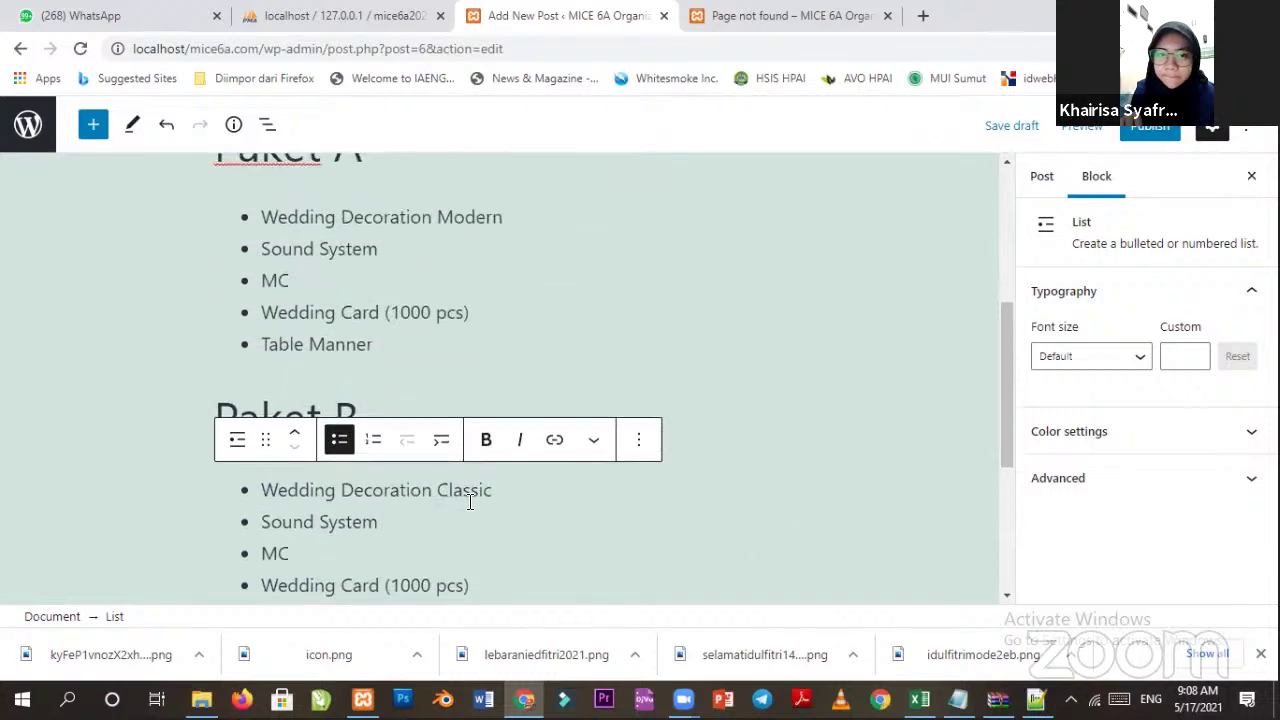
{"action": "scroll", "coordinate": [495, 507], "scroll_direction": "down", "scroll_amount": 2}
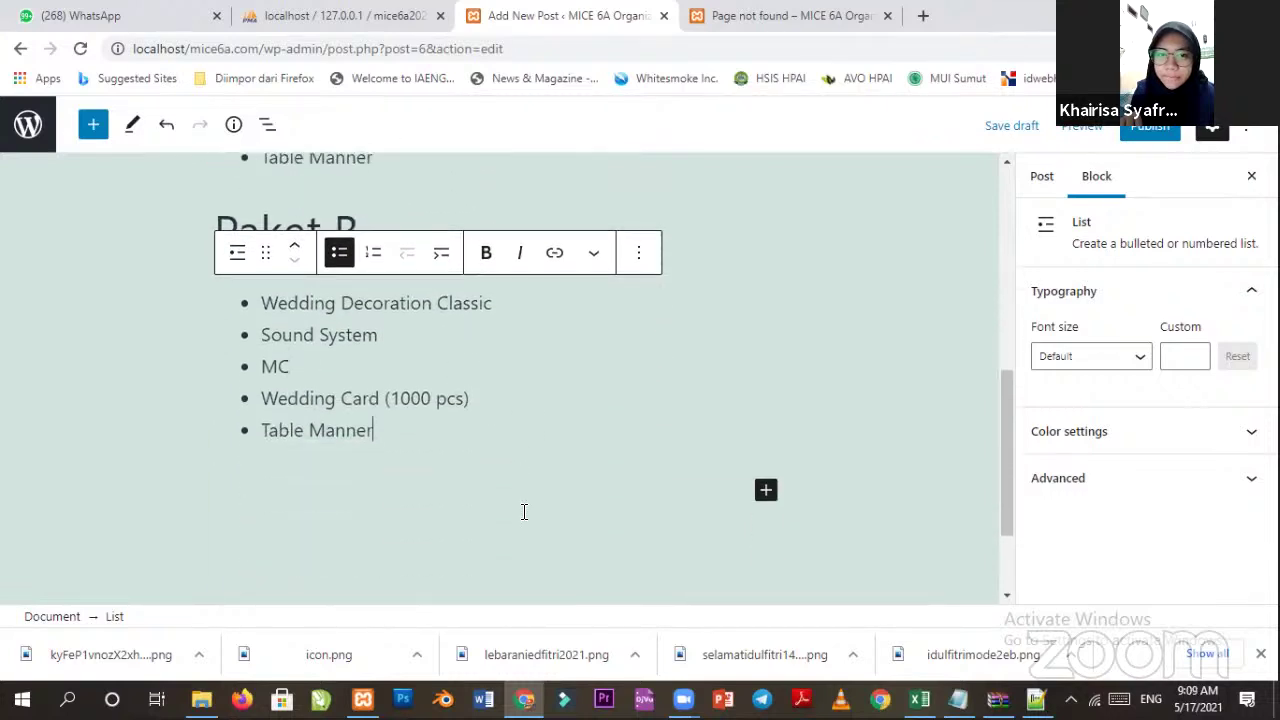
{"action": "key", "text": "Return"}
{"action": "key", "text": "Return"}
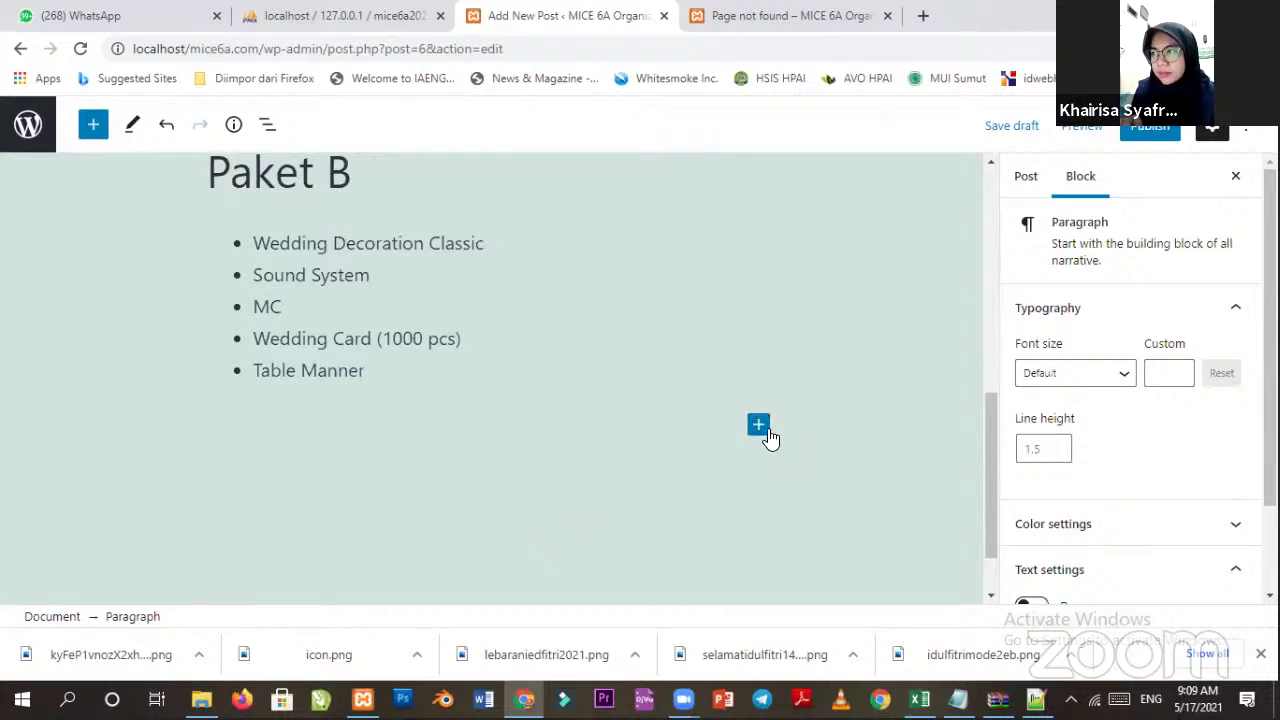
Add a 'Paket C' heading, undoing an accidental list conversion.
{"action": "left_click", "coordinate": [765, 432]}
{"action": "left_click", "coordinate": [914, 237]}
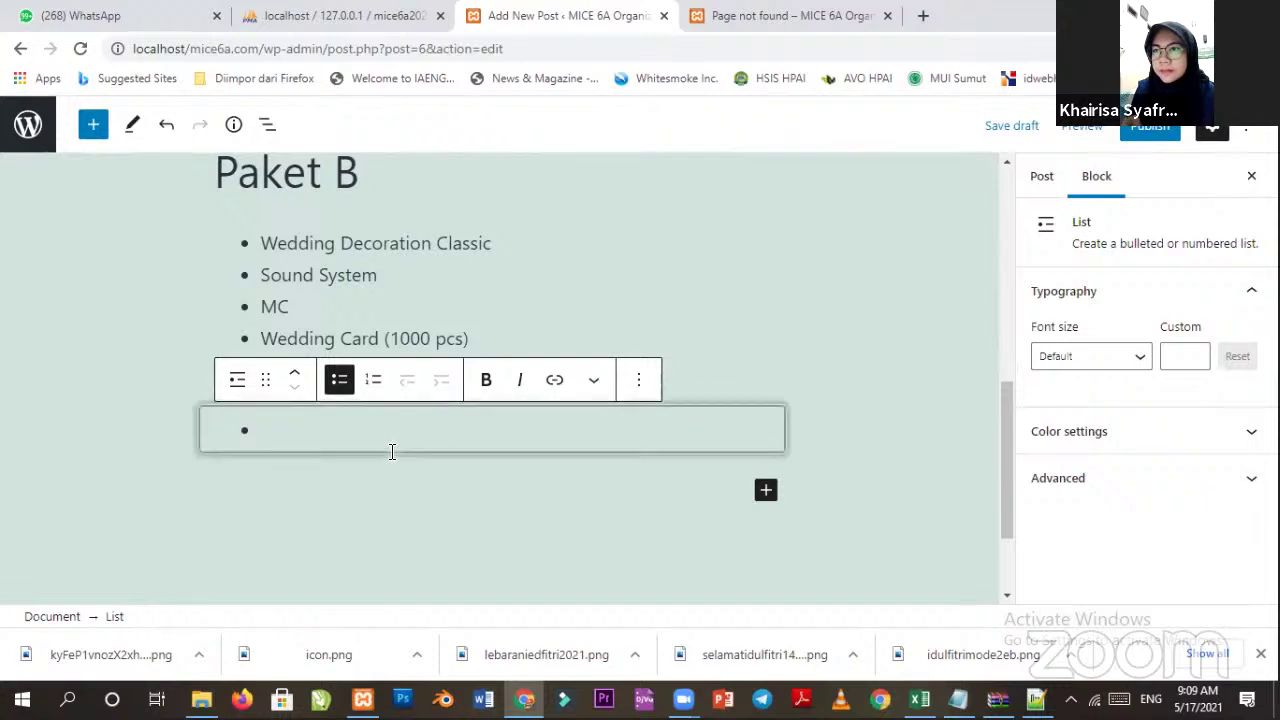
{"action": "key", "text": "ctrl+z"}
{"action": "left_click", "coordinate": [758, 425]}
{"action": "left_click", "coordinate": [1003, 249]}
{"action": "type", "text": "Paket C"}
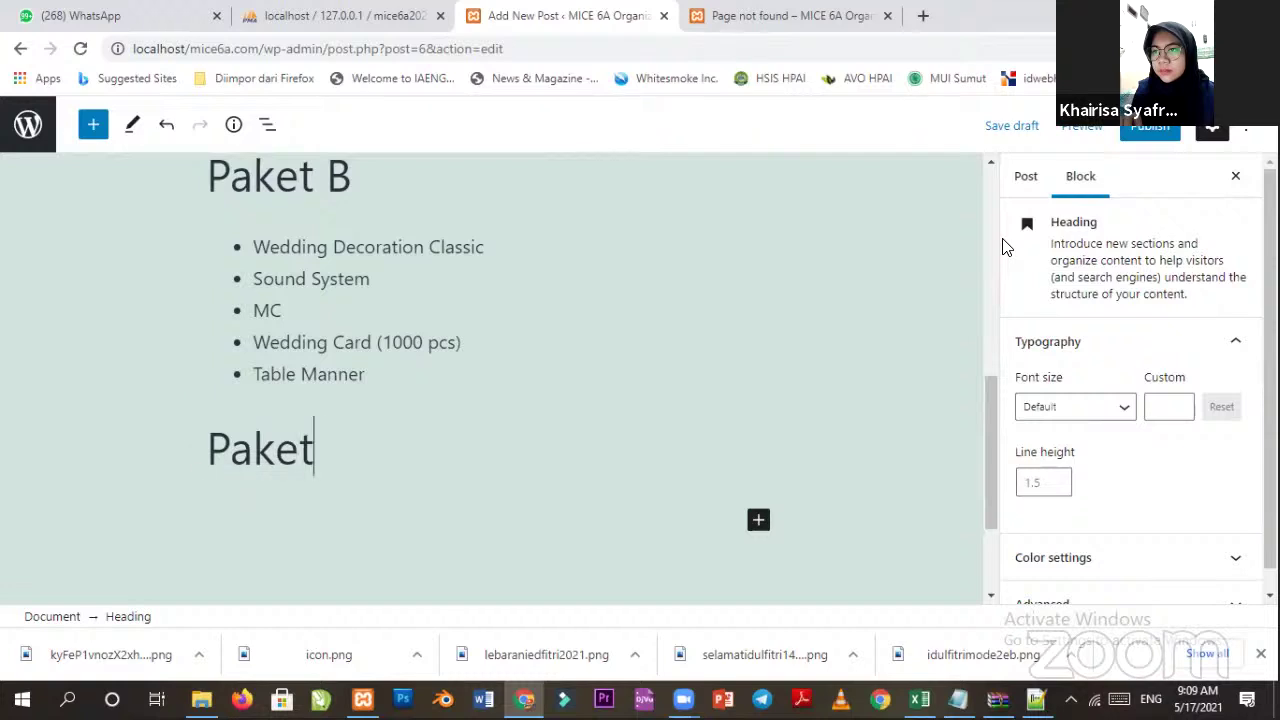
Copy Paket B's items and paste them into a new bulleted list under Paket C.
{"action": "left_click", "coordinate": [471, 314]}
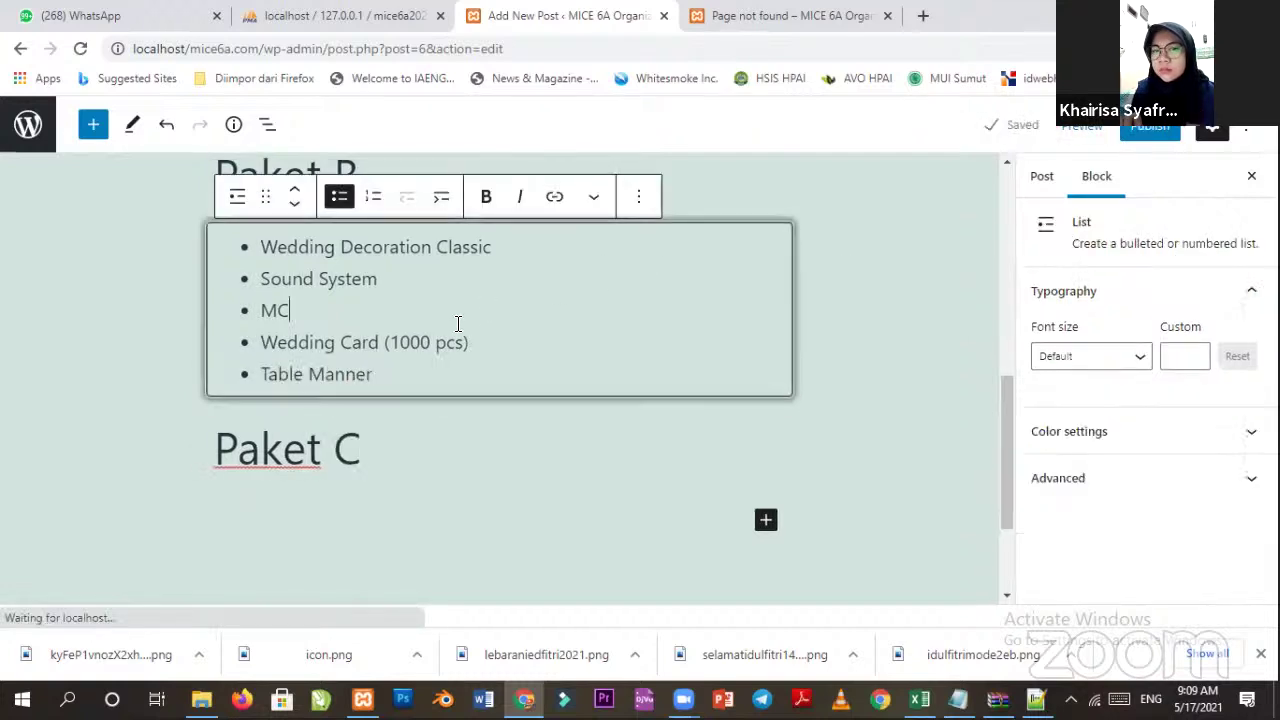
{"action": "left_click_drag", "start_coordinate": [388, 366], "coordinate": [250, 258]}
{"action": "key", "text": "ctrl+c"}
{"action": "scroll", "coordinate": [443, 500], "scroll_direction": "down", "scroll_amount": 3}
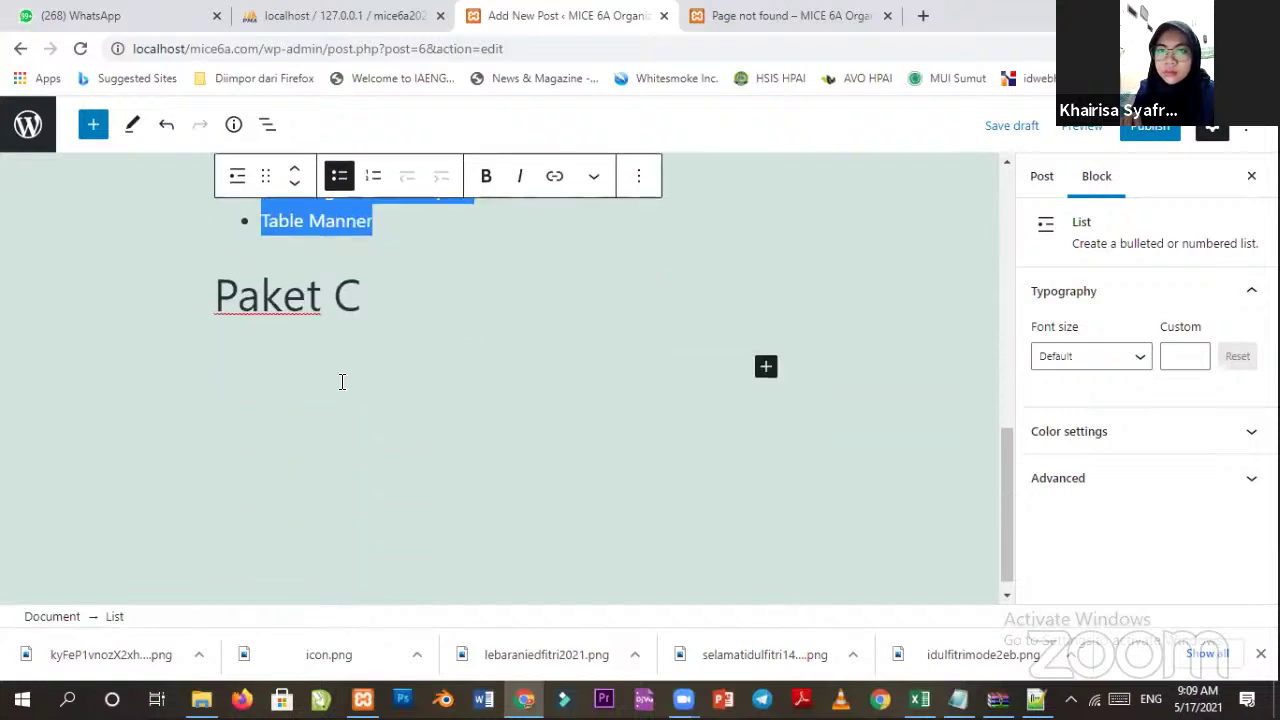
{"action": "left_click", "coordinate": [345, 380]}
{"action": "left_click", "coordinate": [760, 362]}
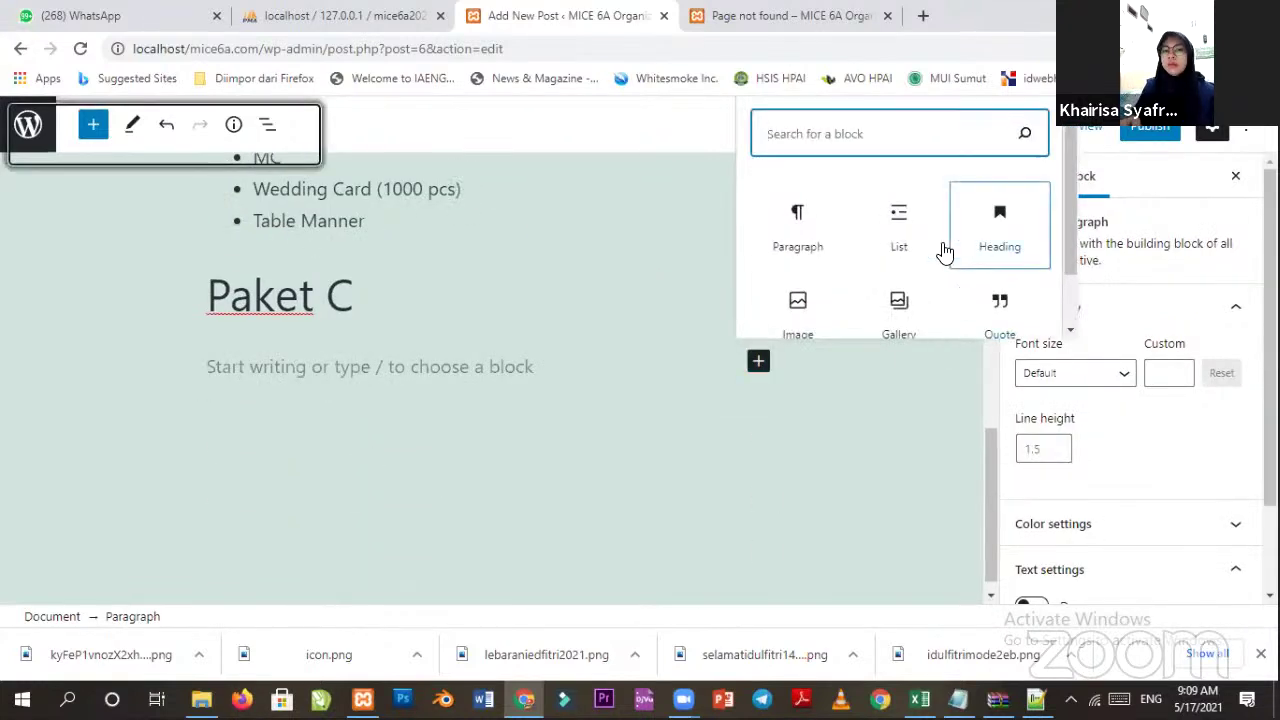
{"action": "left_click", "coordinate": [891, 251]}
{"action": "key", "text": "ctrl+v"}
Change Paket C's Wedding Card quantity from 1000 to 200 pcs.
{"action": "scroll", "coordinate": [517, 334], "scroll_direction": "up", "scroll_amount": 1}
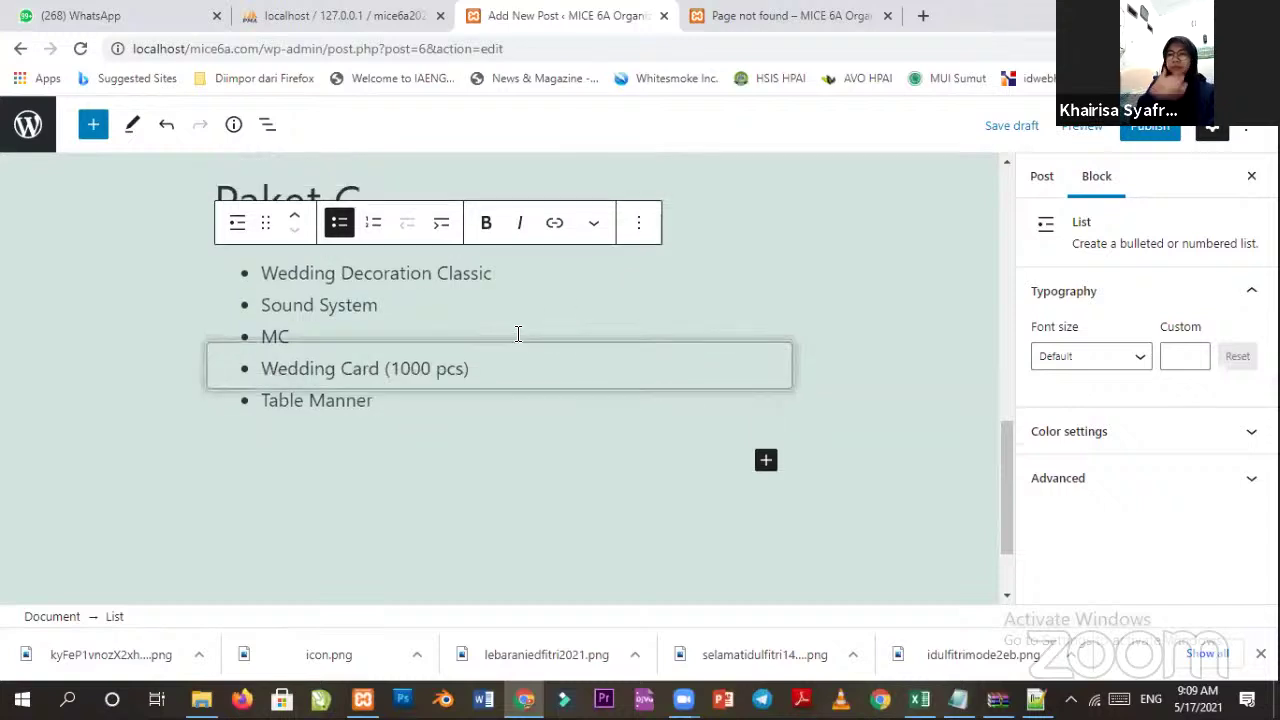
{"action": "left_click", "coordinate": [412, 429]}
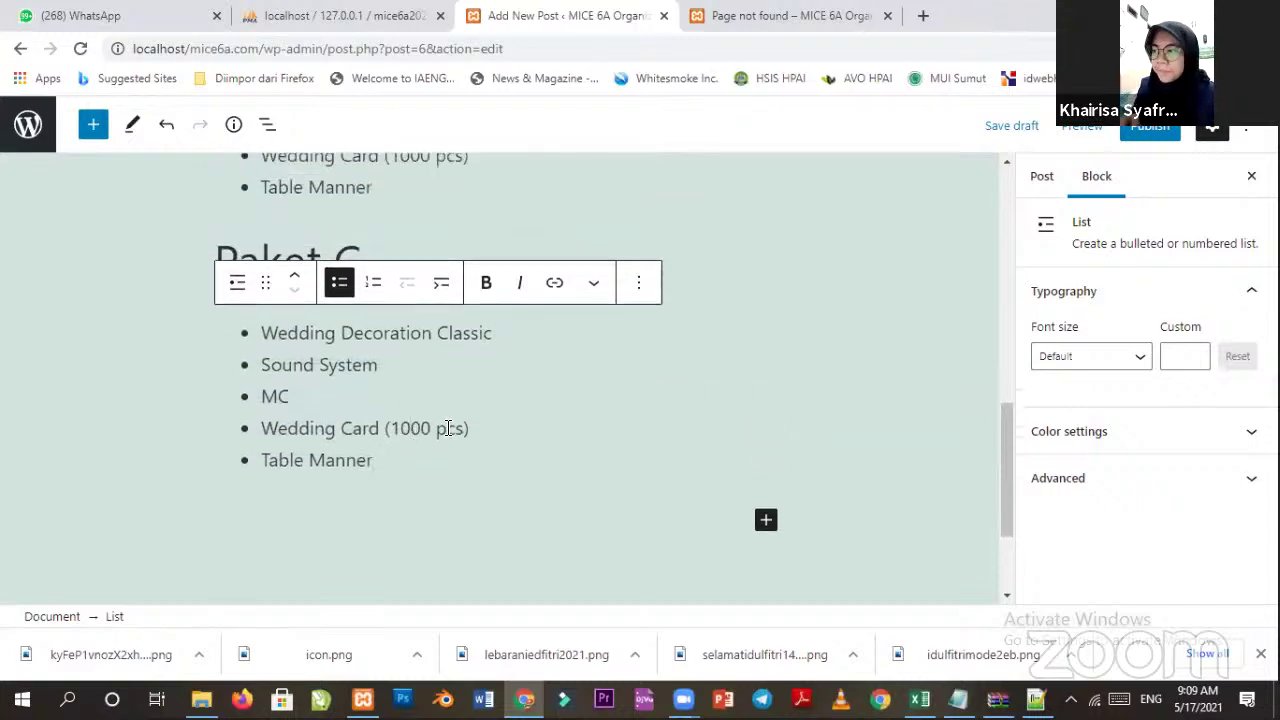
{"action": "key", "text": "BackSpace"}
{"action": "key", "text": "BackSpace"}
{"action": "type", "text": "2"}
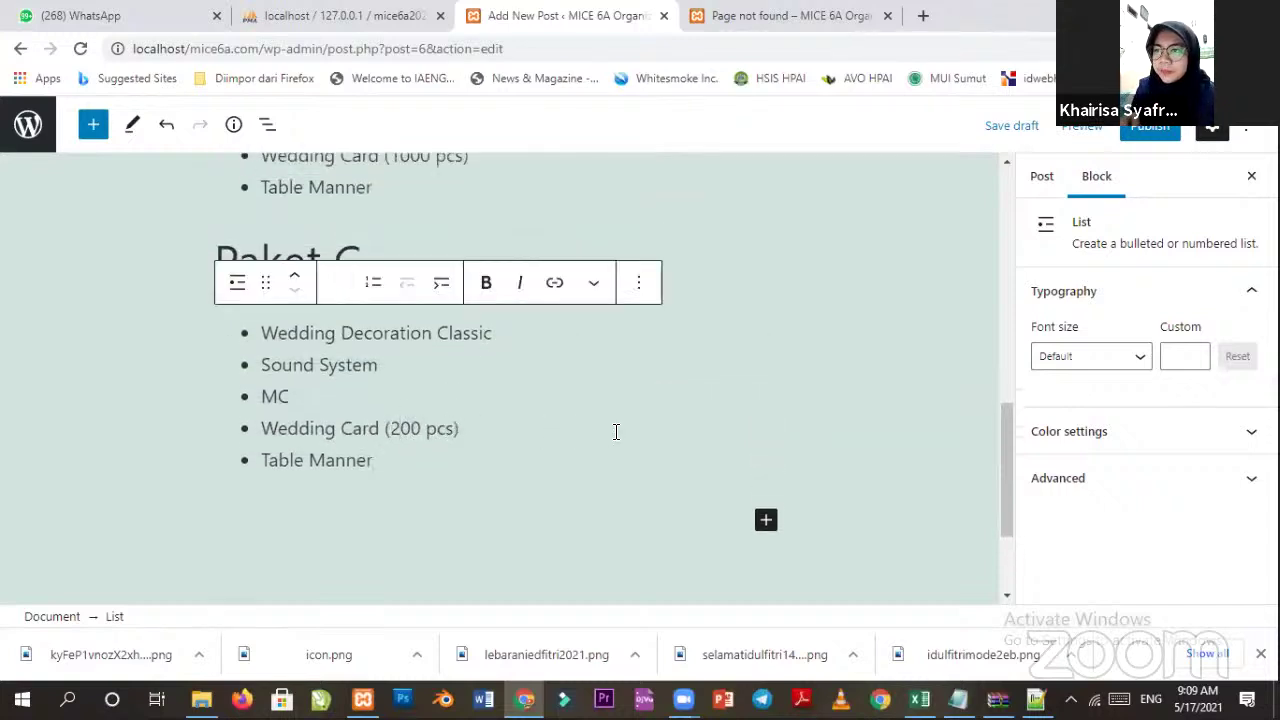
{"action": "left_click", "coordinate": [614, 418]}
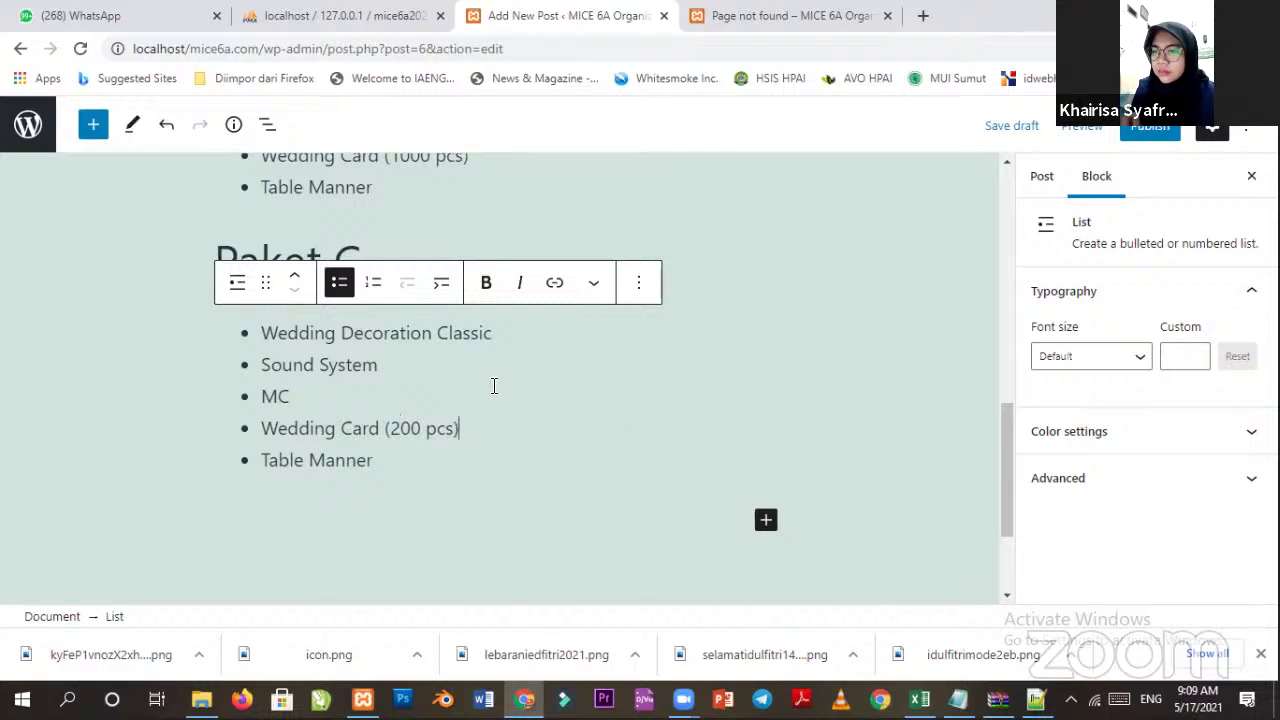
{"action": "scroll", "coordinate": [492, 386], "scroll_direction": "up", "scroll_amount": 2}
{"action": "scroll", "coordinate": [457, 343], "scroll_direction": "down", "scroll_amount": 3}
{"action": "scroll", "coordinate": [457, 351], "scroll_direction": "up", "scroll_amount": 9}
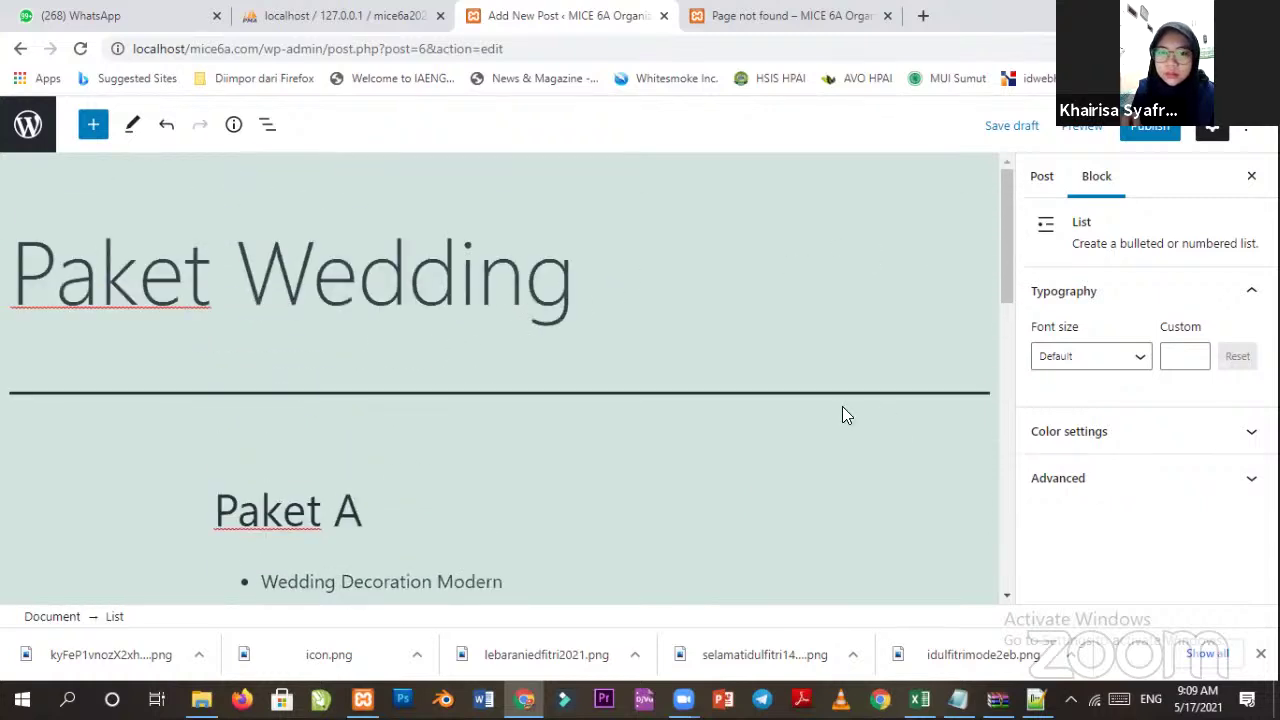
Select and inspect the 'Paket Wedding' title text.
{"action": "left_click", "coordinate": [574, 291]}
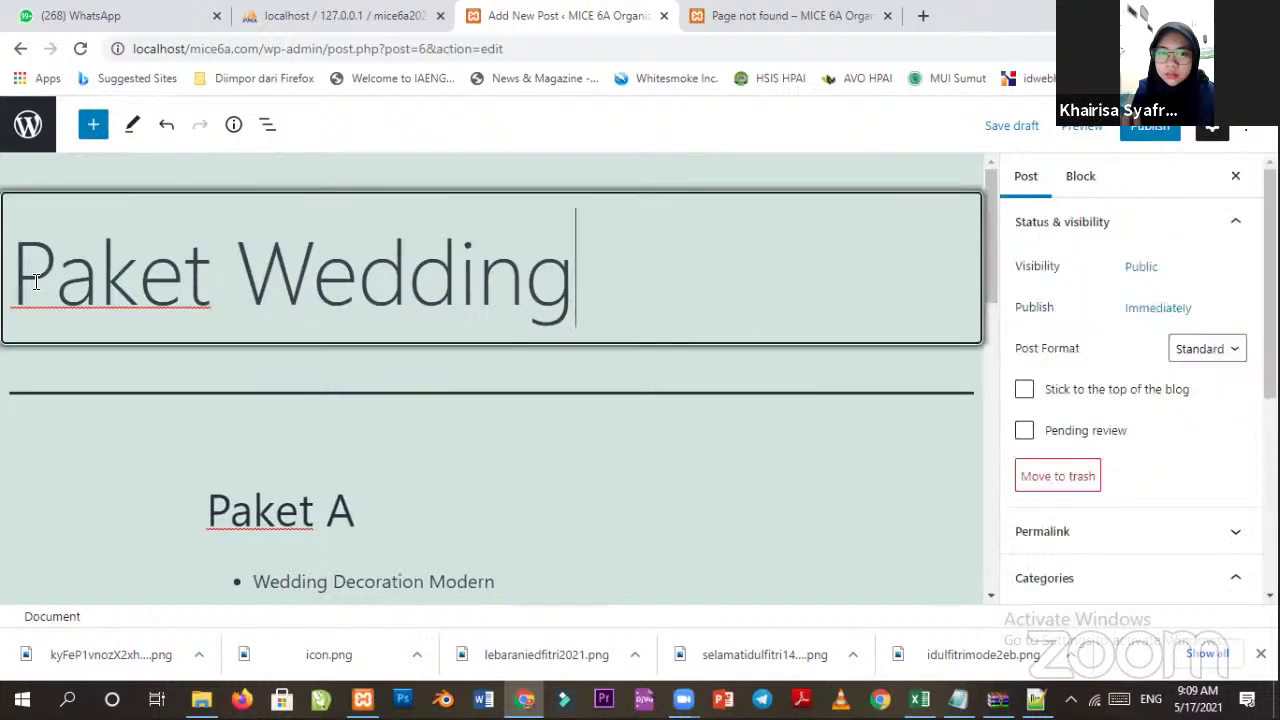
{"action": "left_click_drag", "start_coordinate": [14, 285], "coordinate": [576, 296]}
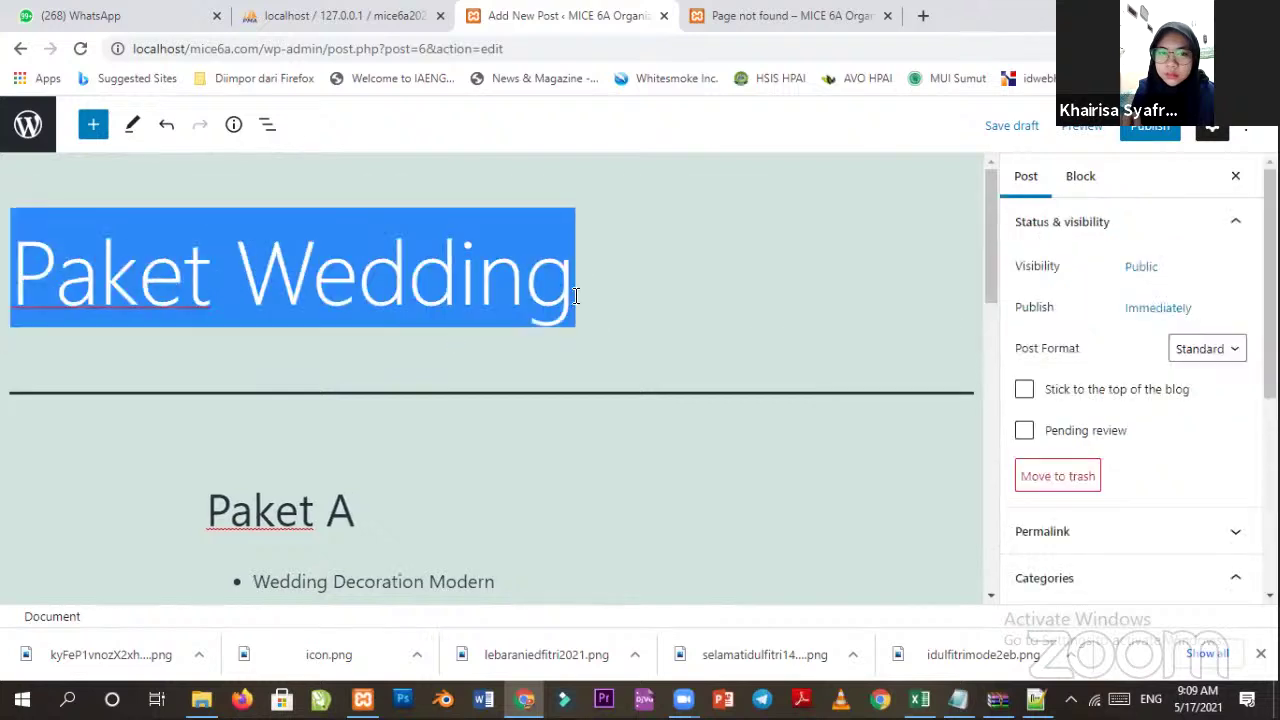
{"action": "left_click", "coordinate": [234, 290]}
{"action": "left_click", "coordinate": [408, 290]}
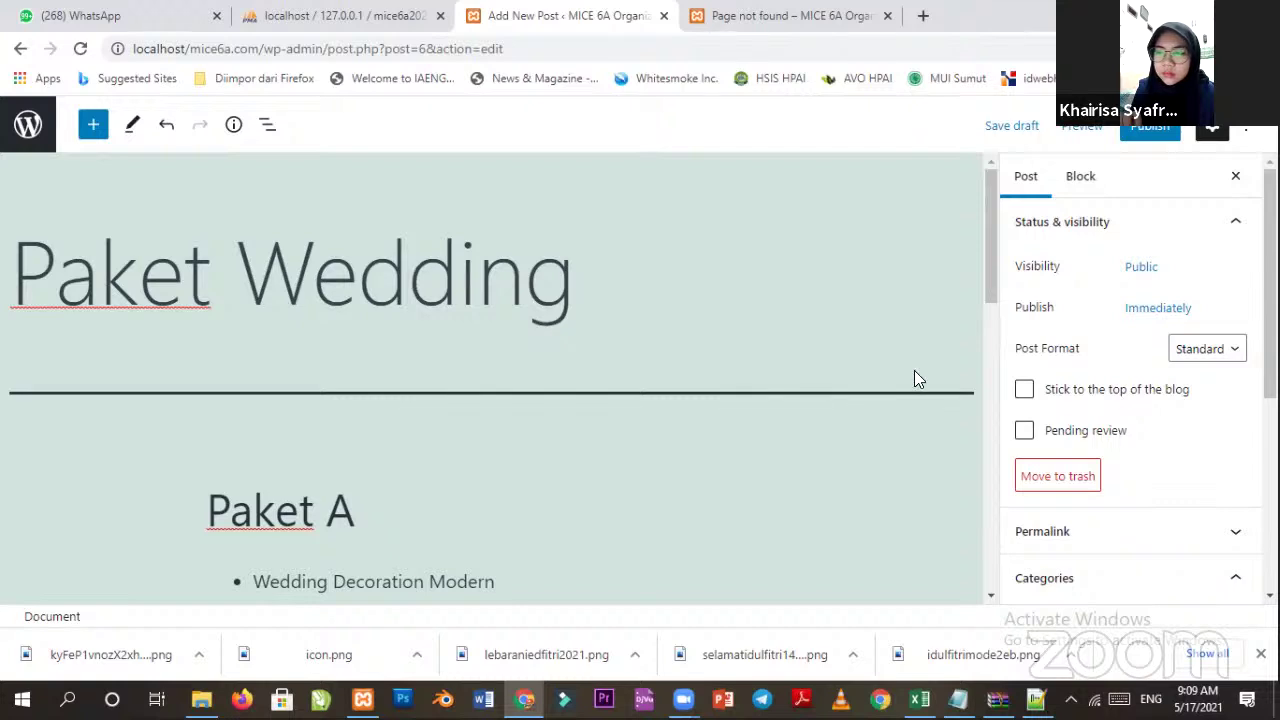
{"action": "scroll", "coordinate": [1137, 503], "scroll_direction": "down", "scroll_amount": 3}
{"action": "scroll", "coordinate": [1134, 494], "scroll_direction": "up", "scroll_amount": 3}
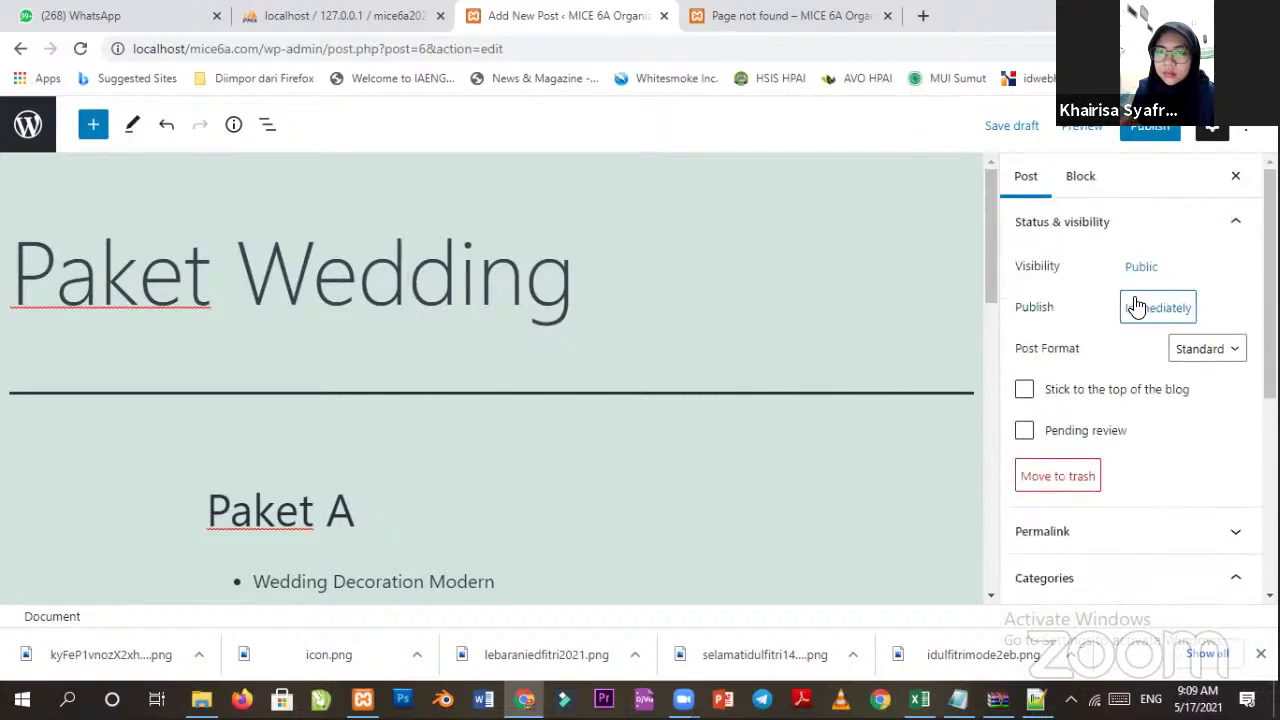
{"action": "scroll", "coordinate": [724, 448], "scroll_direction": "down", "scroll_amount": 3}
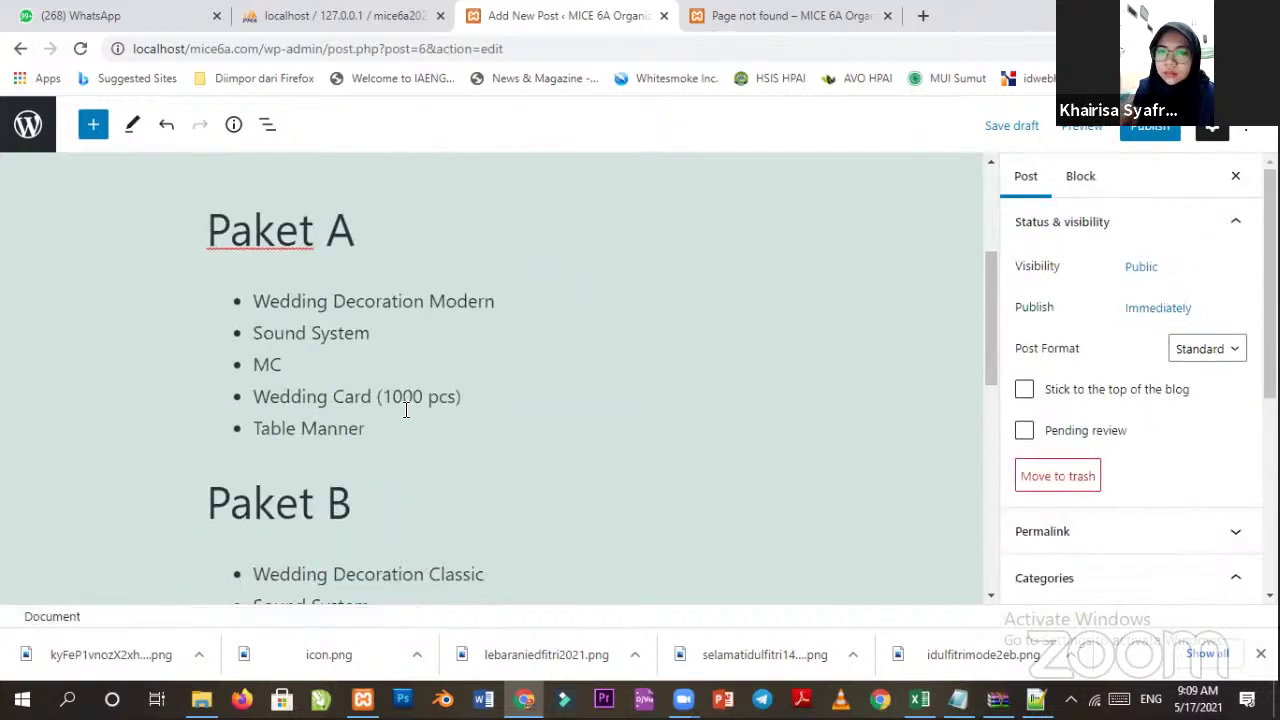
Review Paket A list colour settings, then scroll the Post sidebar to Categories.
{"action": "left_click", "coordinate": [408, 397]}
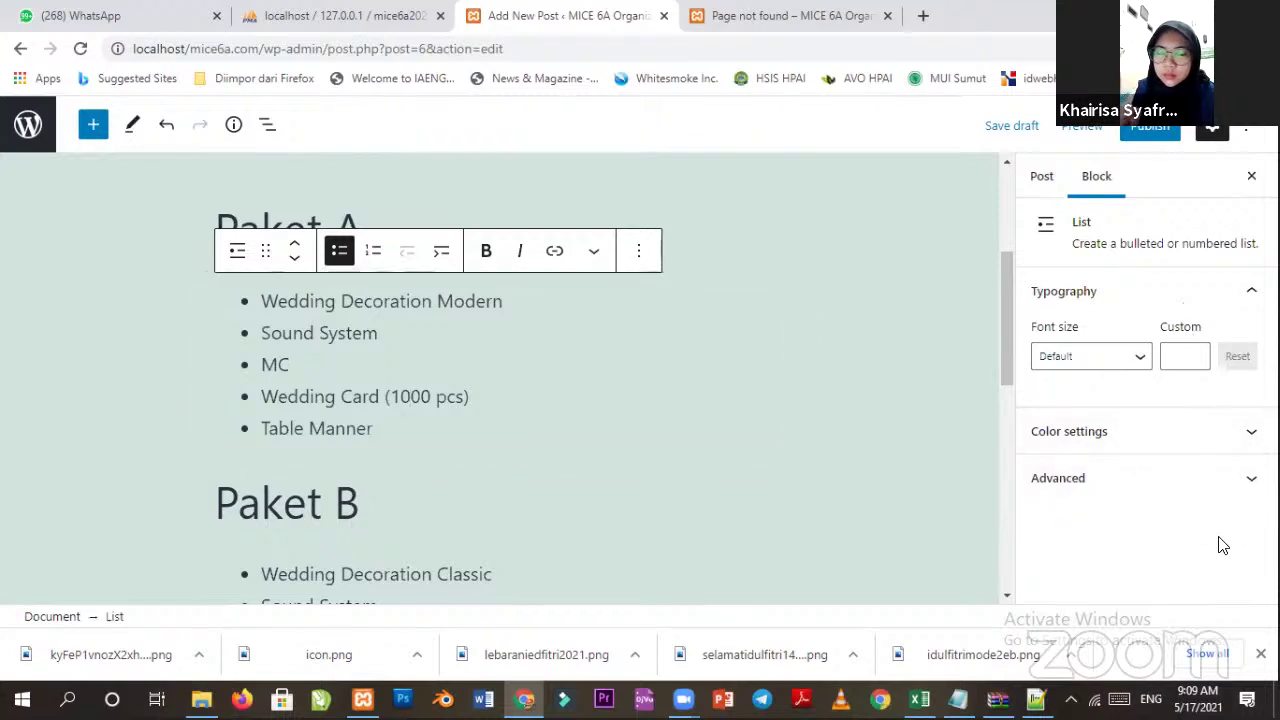
{"action": "left_click", "coordinate": [1138, 440]}
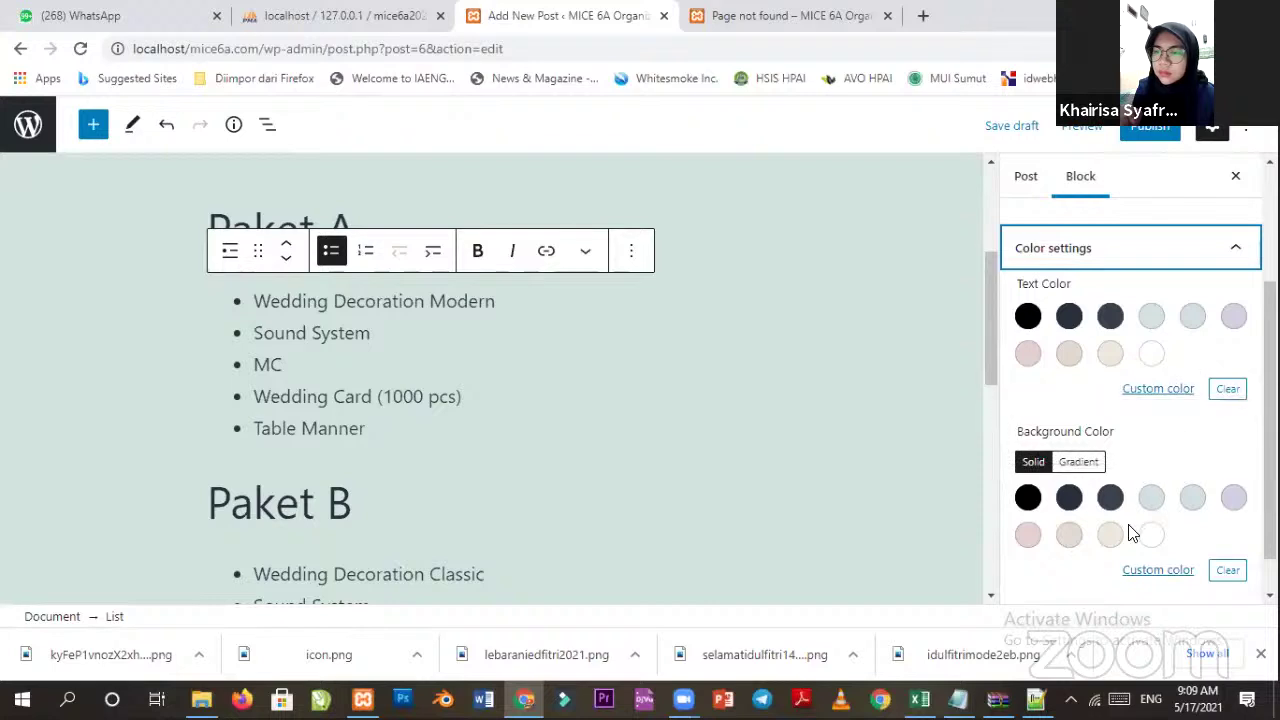
{"action": "scroll", "coordinate": [1125, 530], "scroll_direction": "down", "scroll_amount": 2}
{"action": "scroll", "coordinate": [424, 440], "scroll_direction": "up", "scroll_amount": 3}
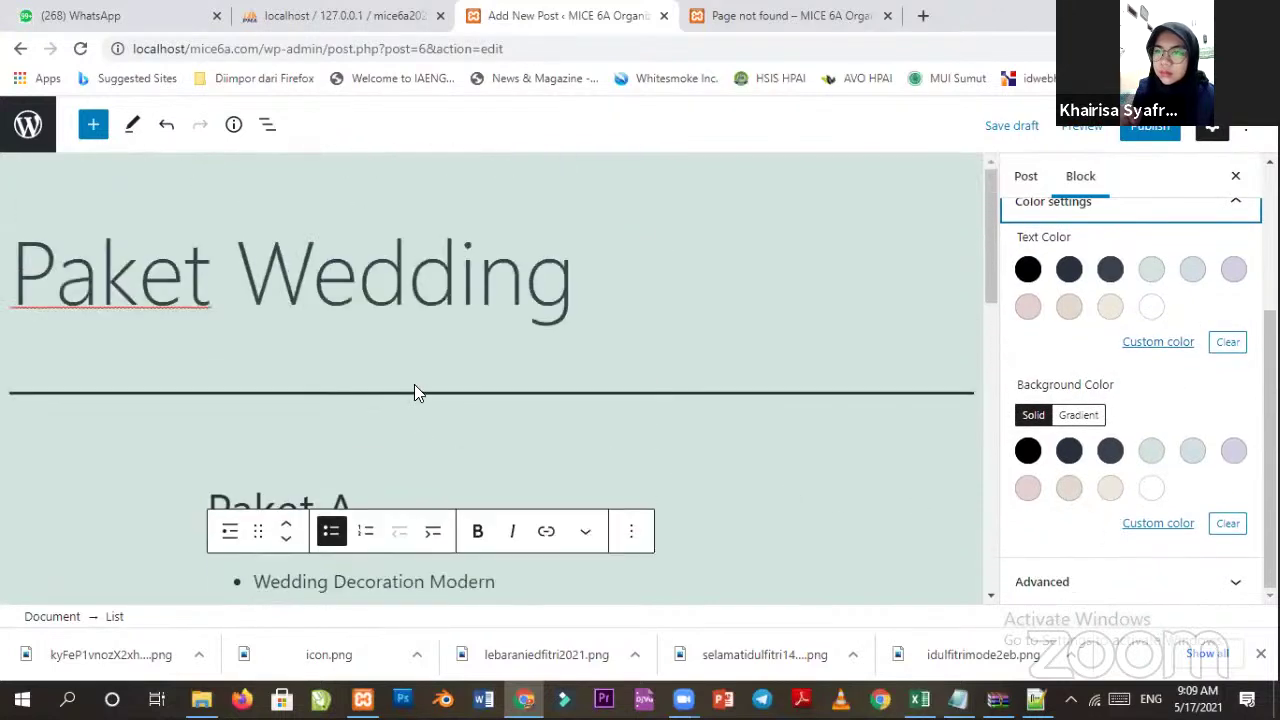
{"action": "left_click", "coordinate": [417, 277]}
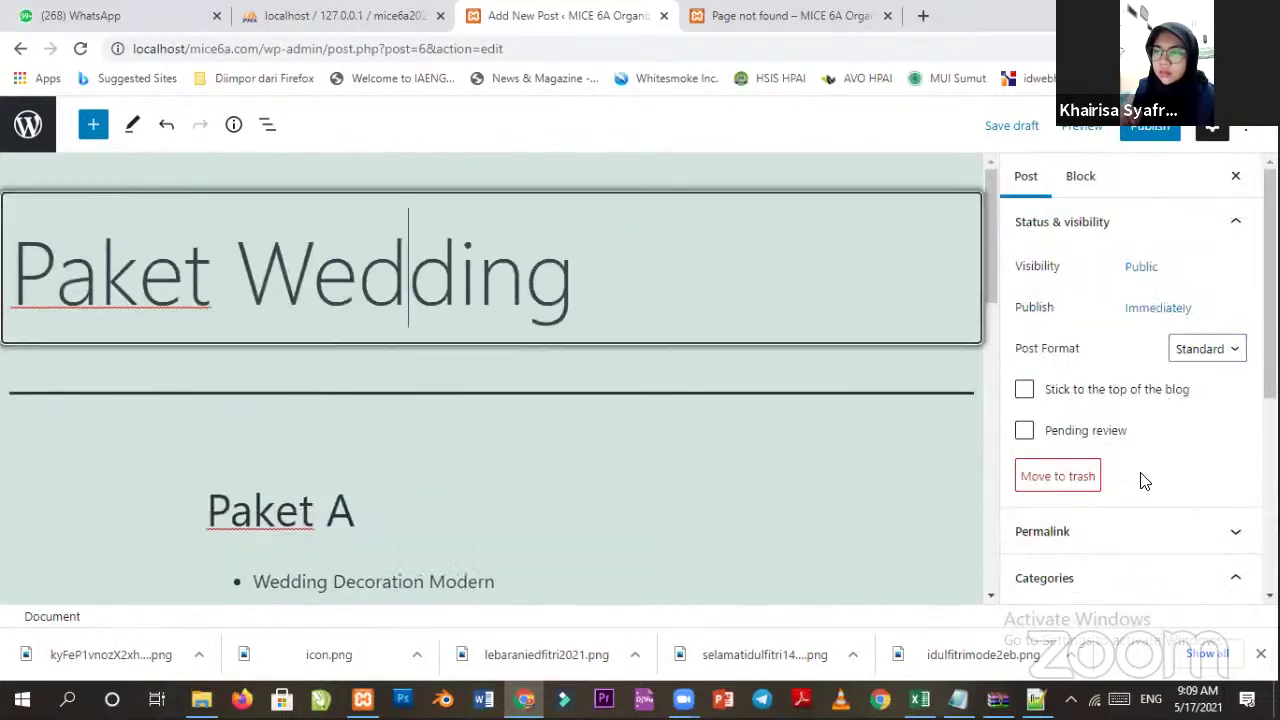
{"action": "scroll", "coordinate": [1085, 470], "scroll_direction": "down", "scroll_amount": 2}
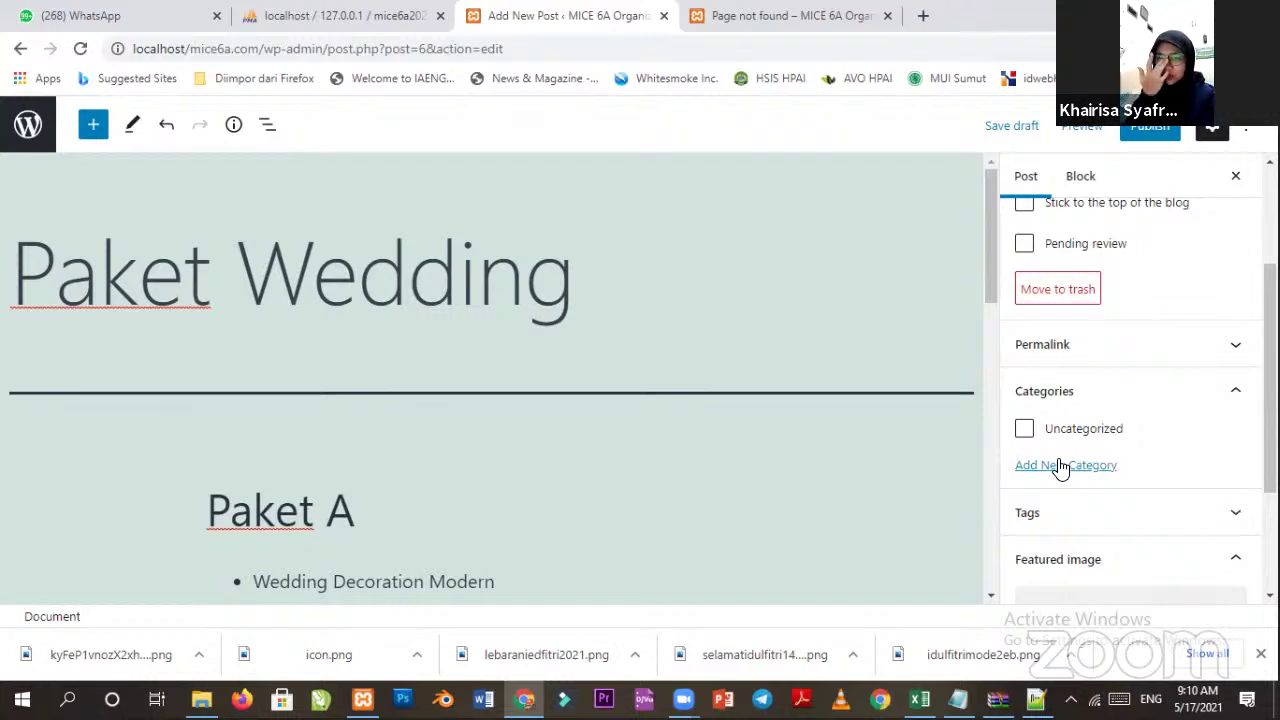
Add a new 'Wedding' category so Paket Wedding is filed under it.
{"action": "left_click", "coordinate": [1074, 466]}
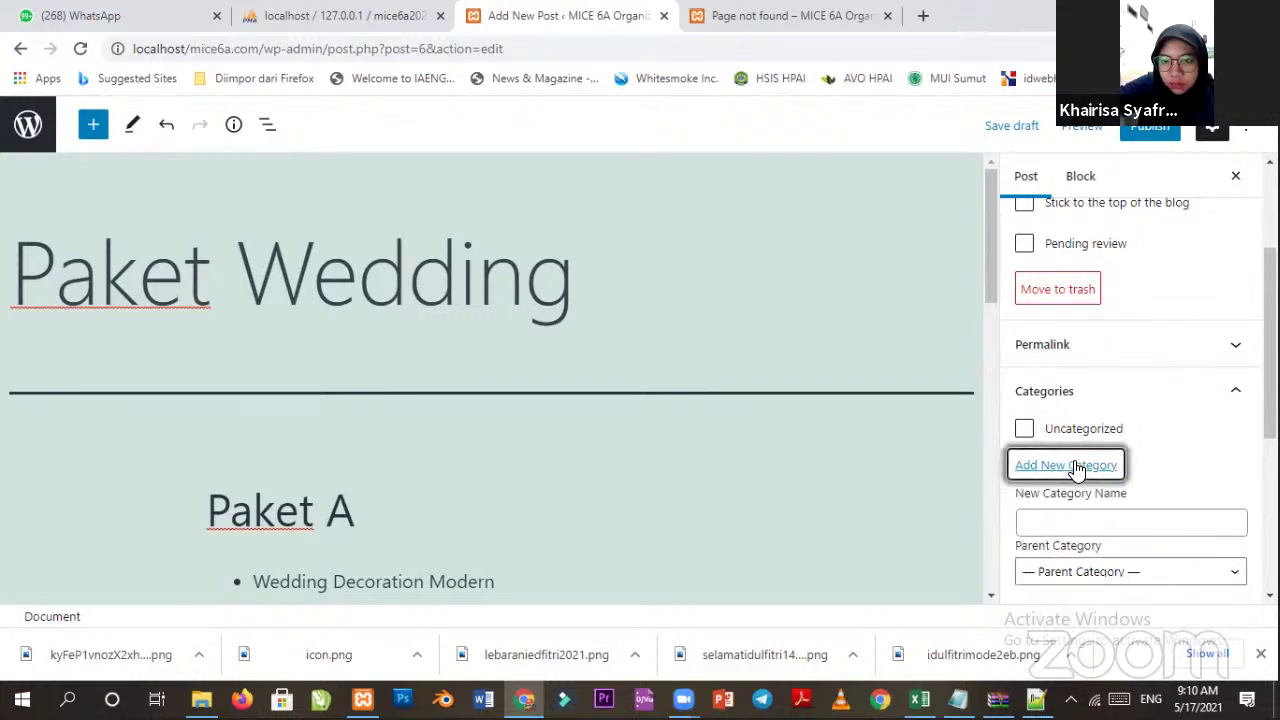
{"action": "left_click", "coordinate": [1054, 512]}
{"action": "type", "text": "Wedd"}
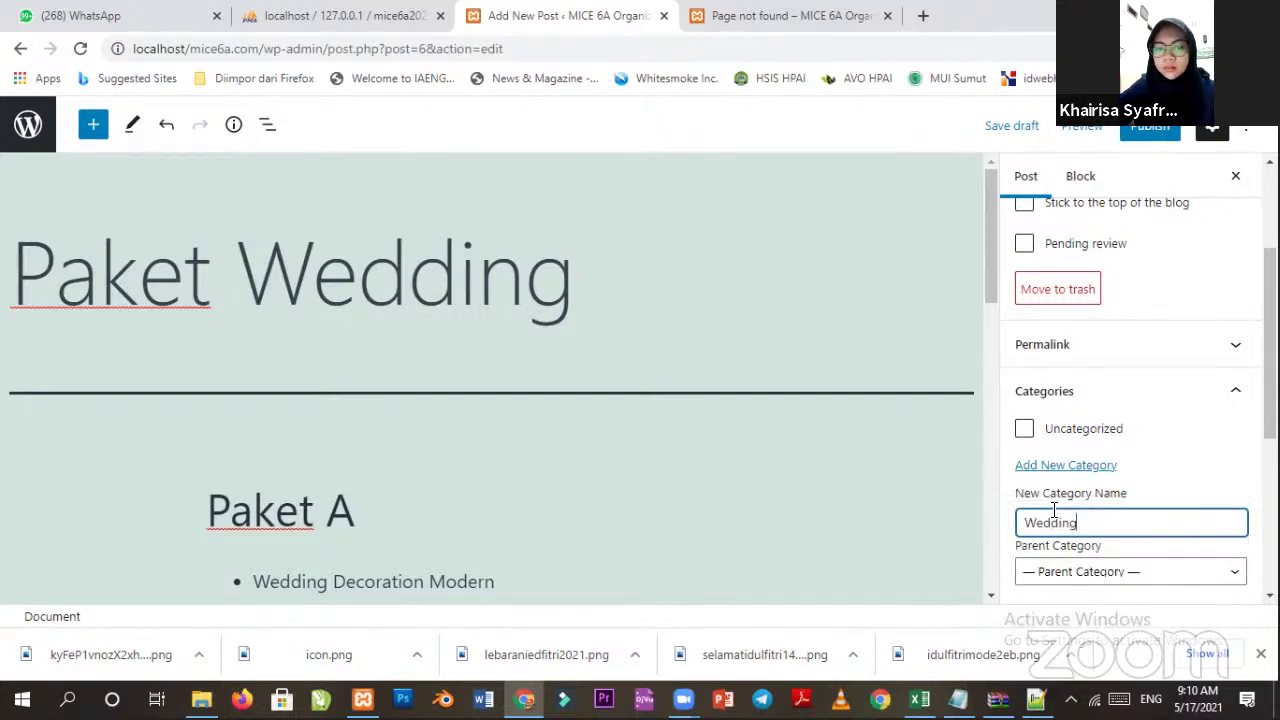
{"action": "type", "text": "ing"}
{"action": "key", "text": "Return"}
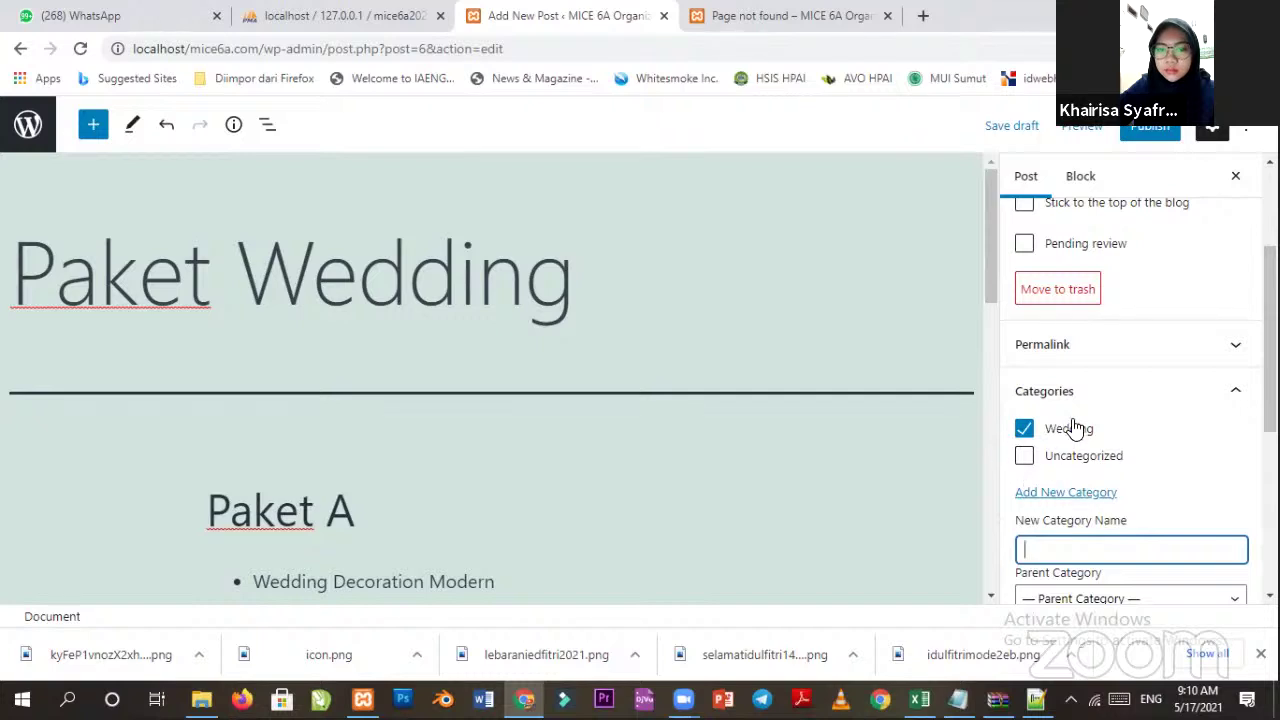
{"action": "scroll", "coordinate": [1090, 500], "scroll_direction": "down", "scroll_amount": 2}
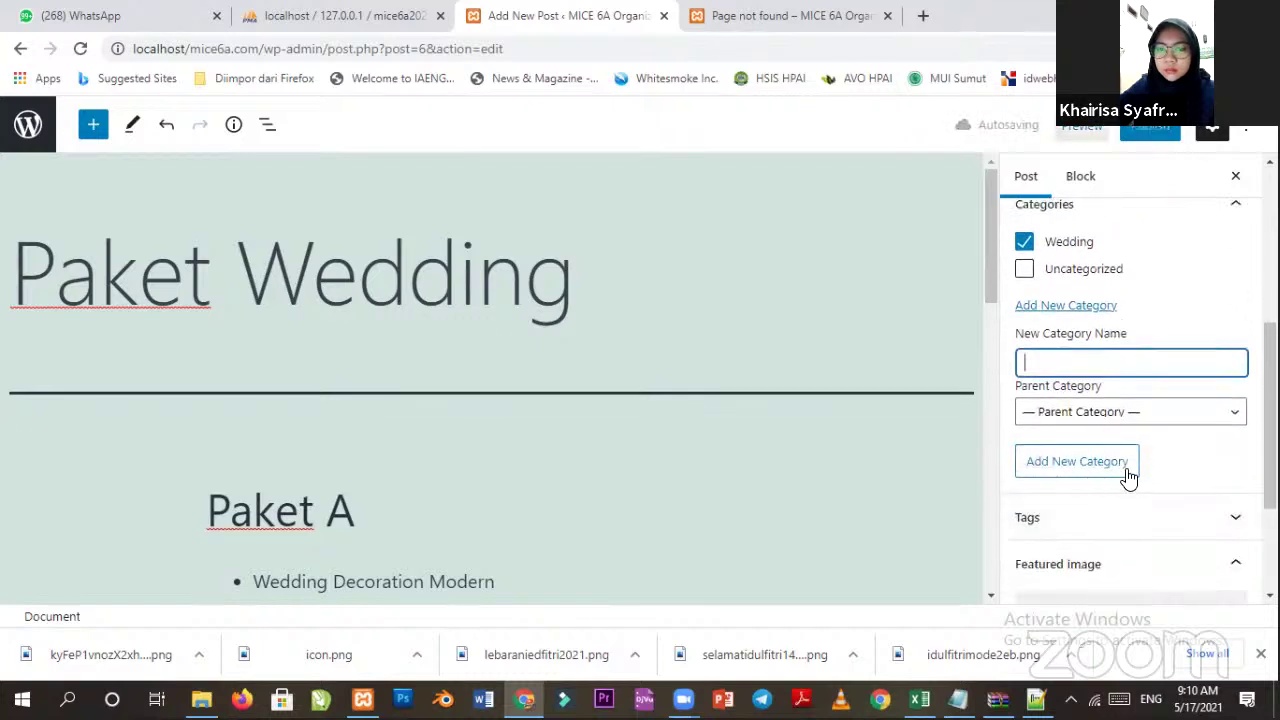
{"action": "scroll", "coordinate": [1108, 455], "scroll_direction": "up", "scroll_amount": 2}
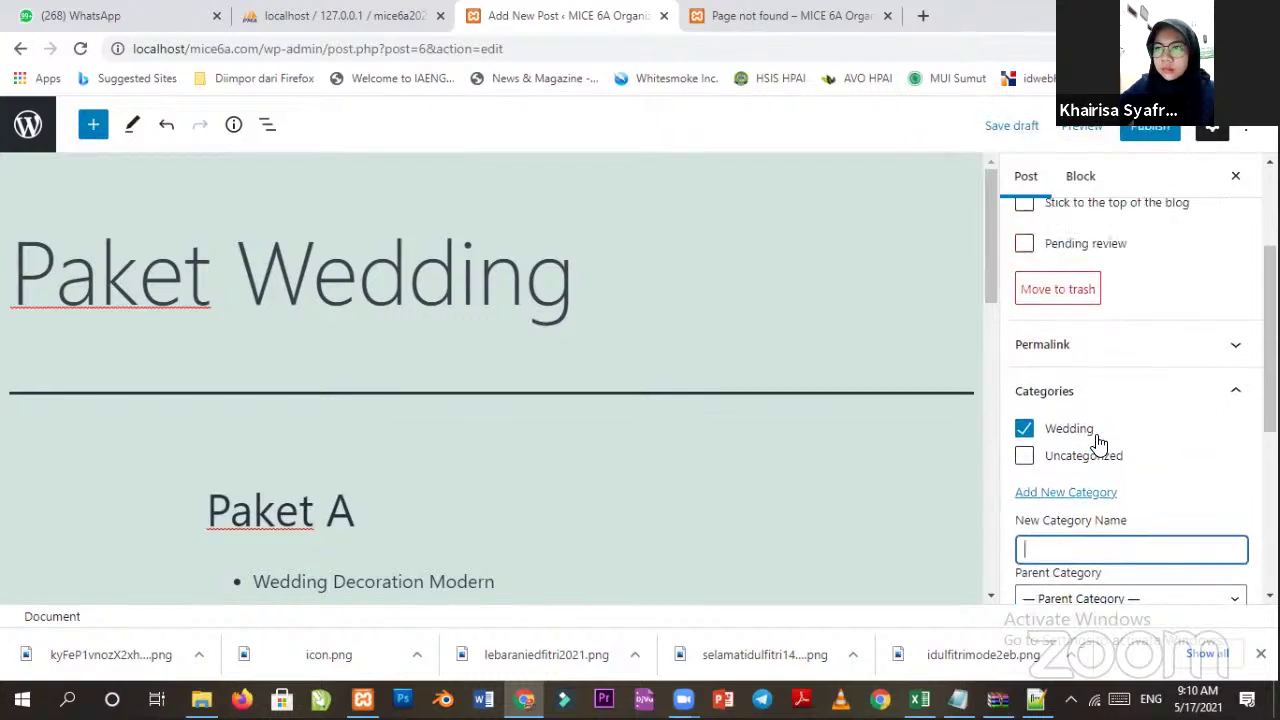
{"action": "scroll", "coordinate": [1110, 440], "scroll_direction": "down", "scroll_amount": 4}
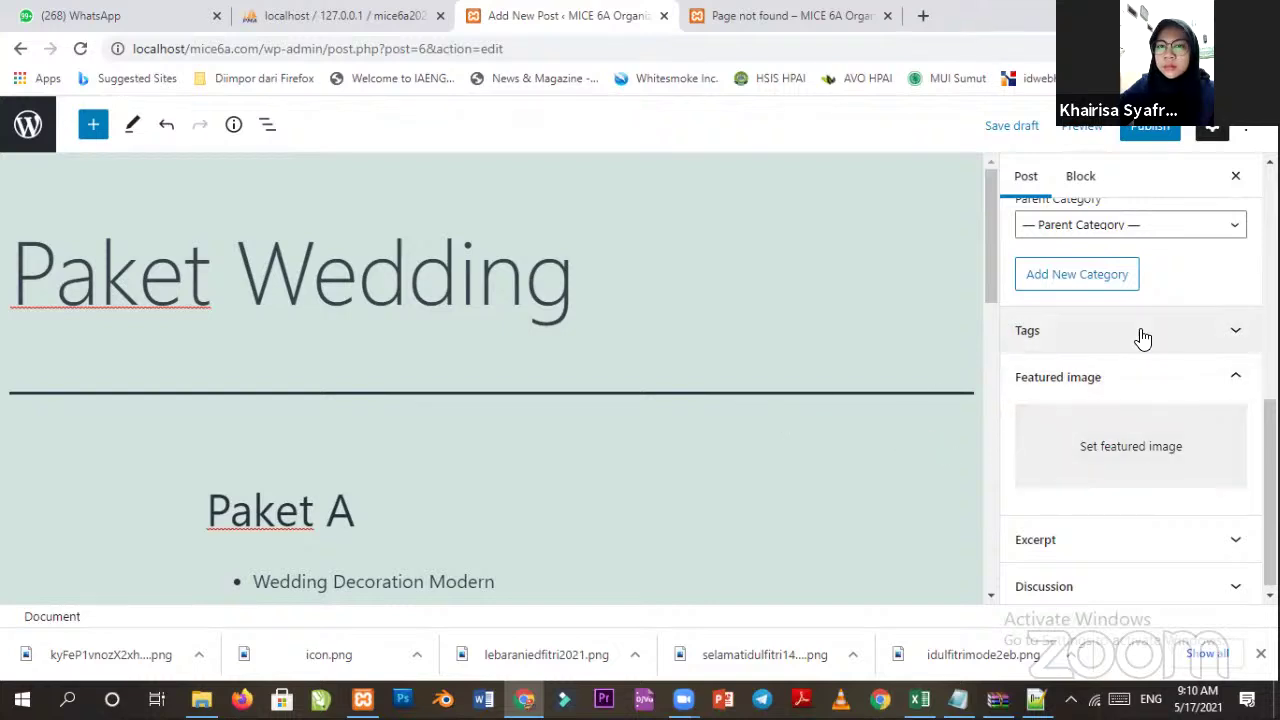
Add Wedding, Decoration and Paket Wedding as tags on the Paket Wedding draft.
{"action": "left_click", "coordinate": [1148, 337]}
{"action": "left_click", "coordinate": [1098, 392]}
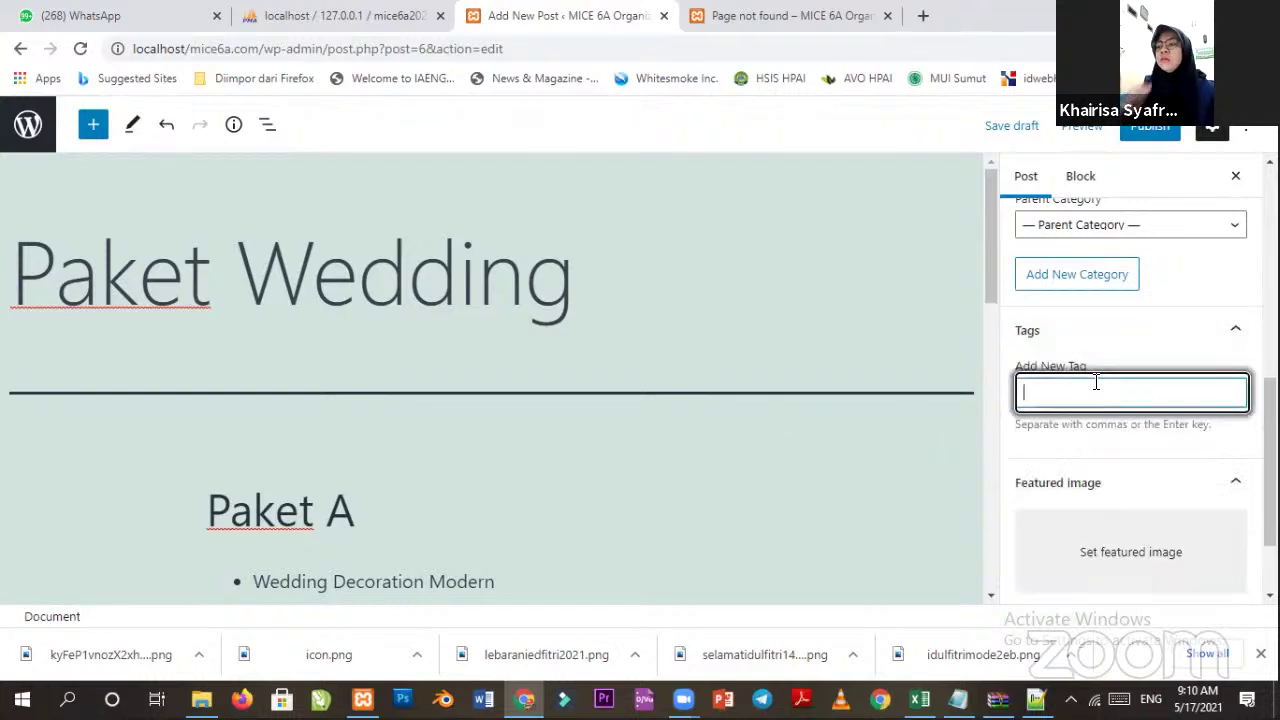
{"action": "type", "text": "Weddi"}
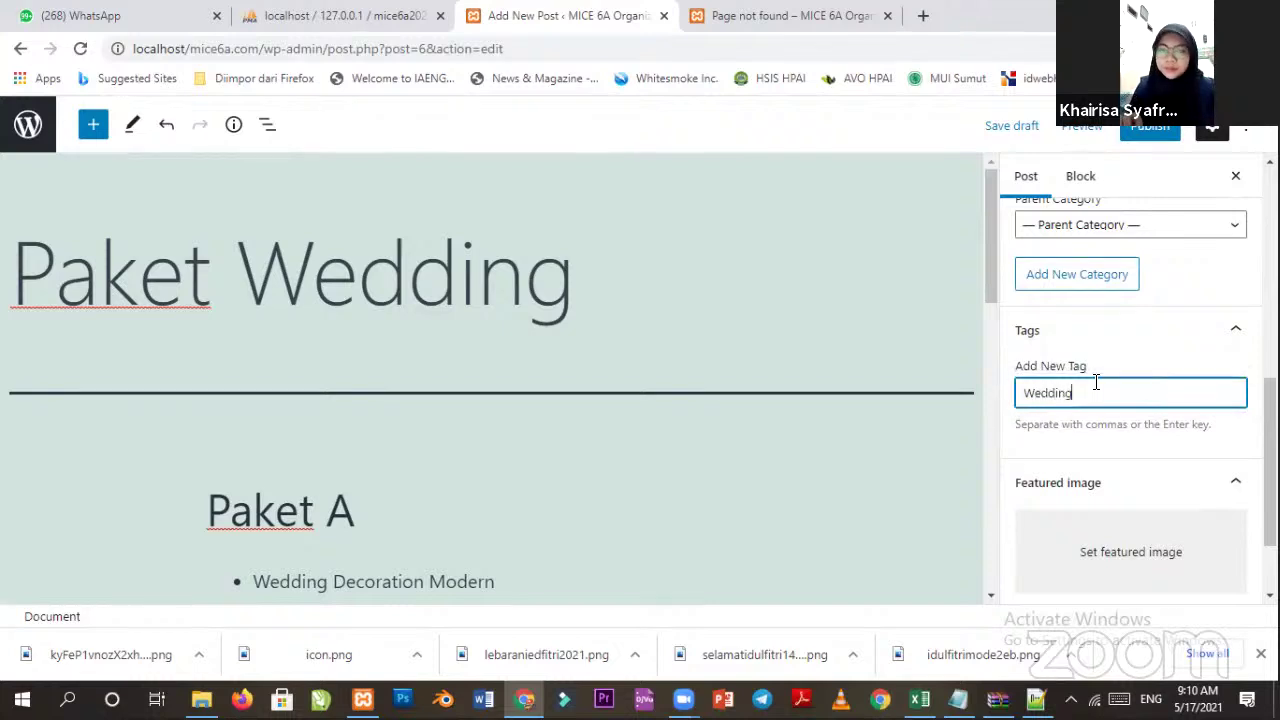
{"action": "type", "text": "ng"}
{"action": "key", "text": "Return"}
{"action": "type", "text": "Decoratio"}
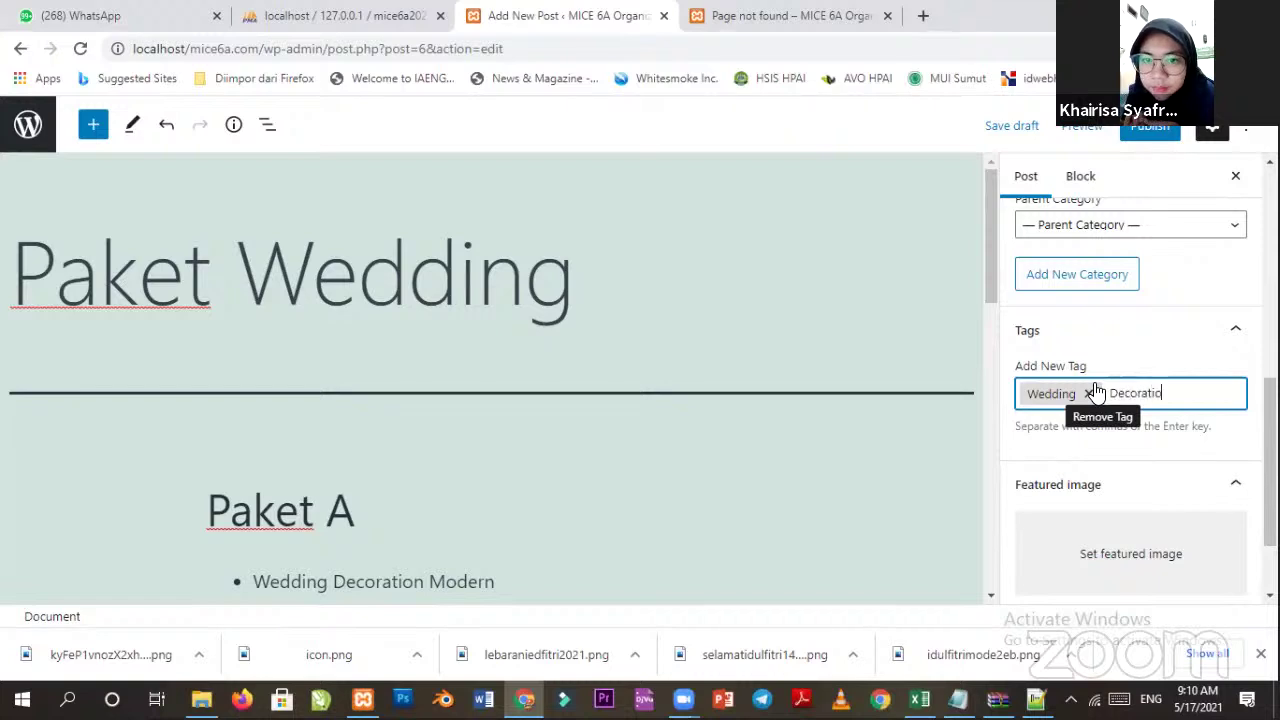
{"action": "type", "text": "n"}
{"action": "key", "text": "Return"}
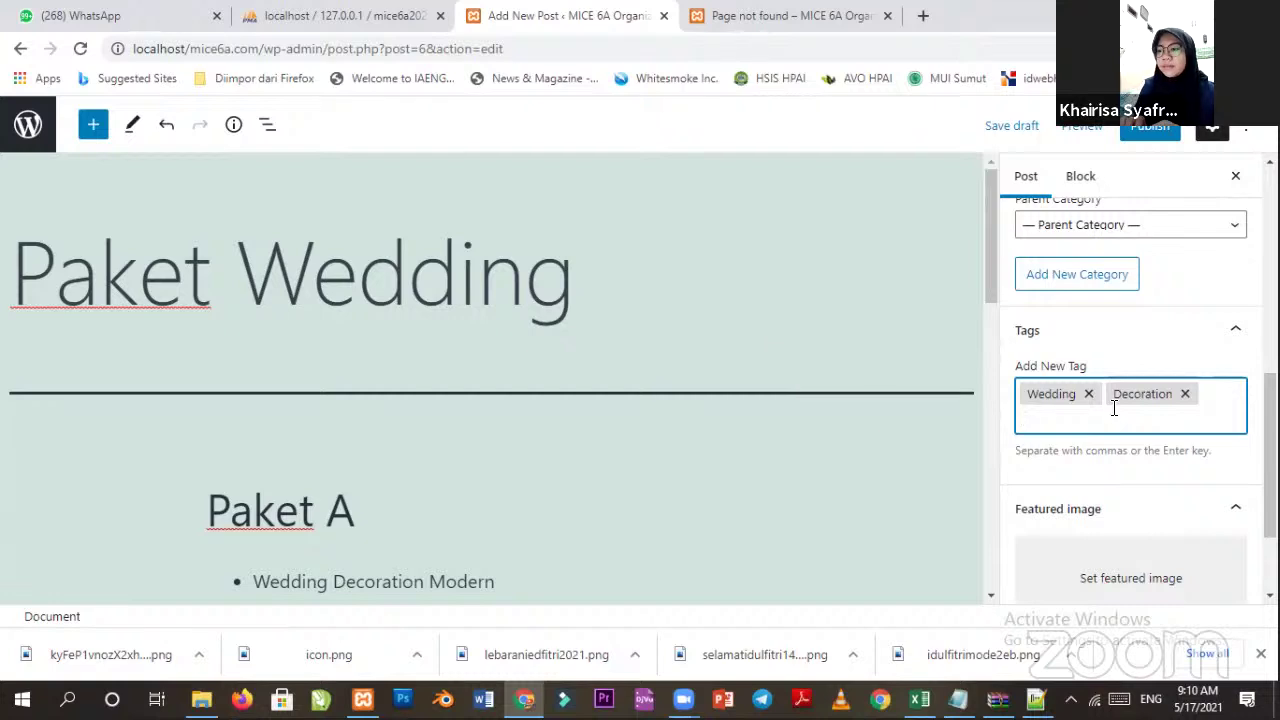
{"action": "type", "text": "Paket Wedding"}
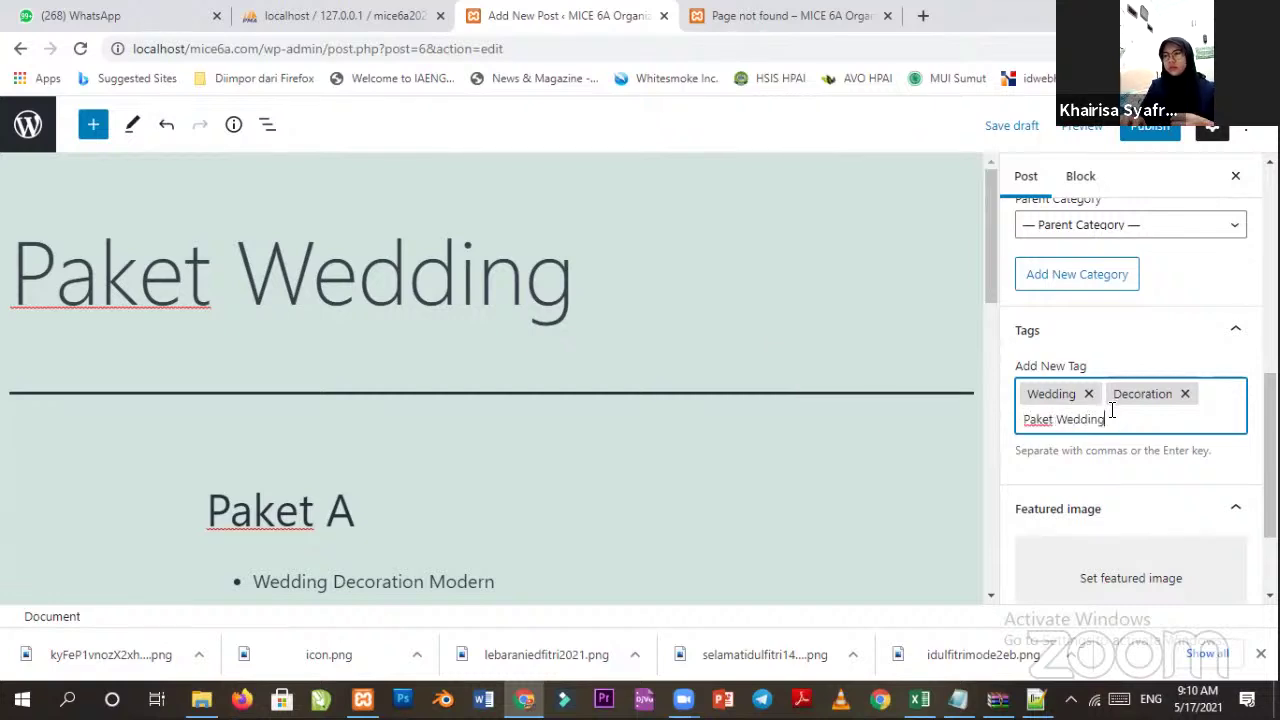
{"action": "key", "text": "Return"}
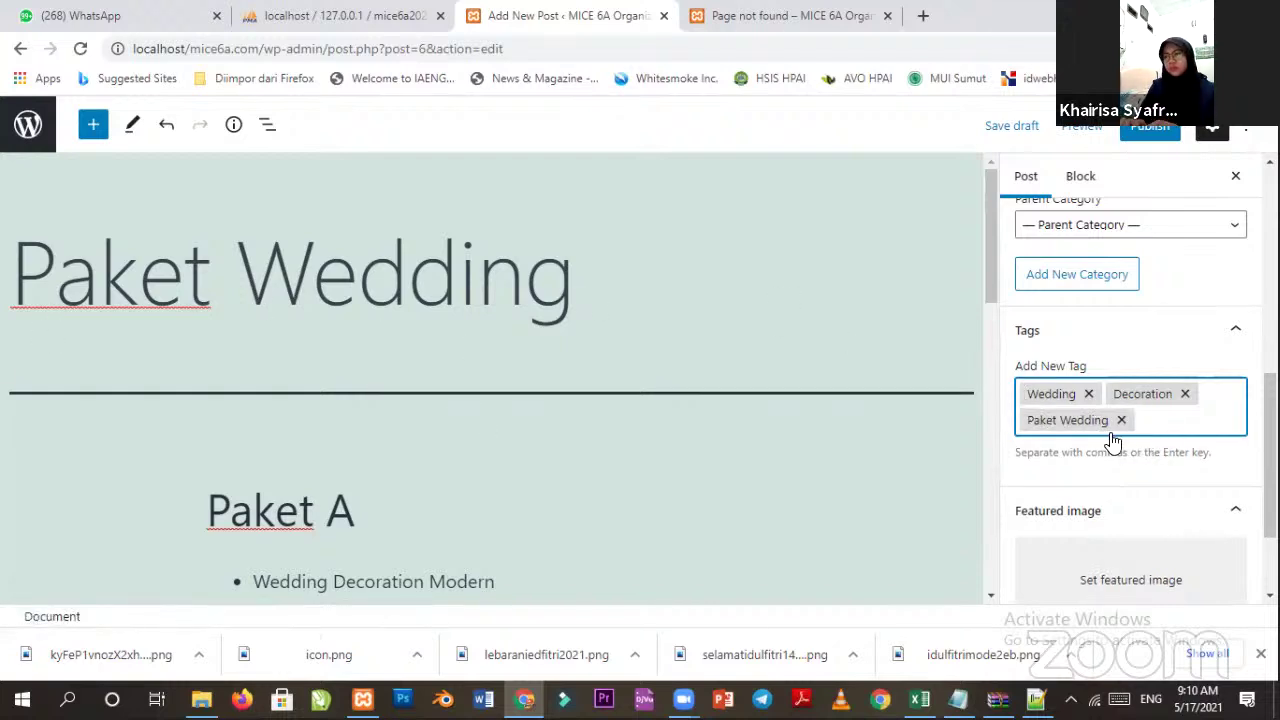
{"action": "scroll", "coordinate": [1137, 455], "scroll_direction": "down", "scroll_amount": 1}
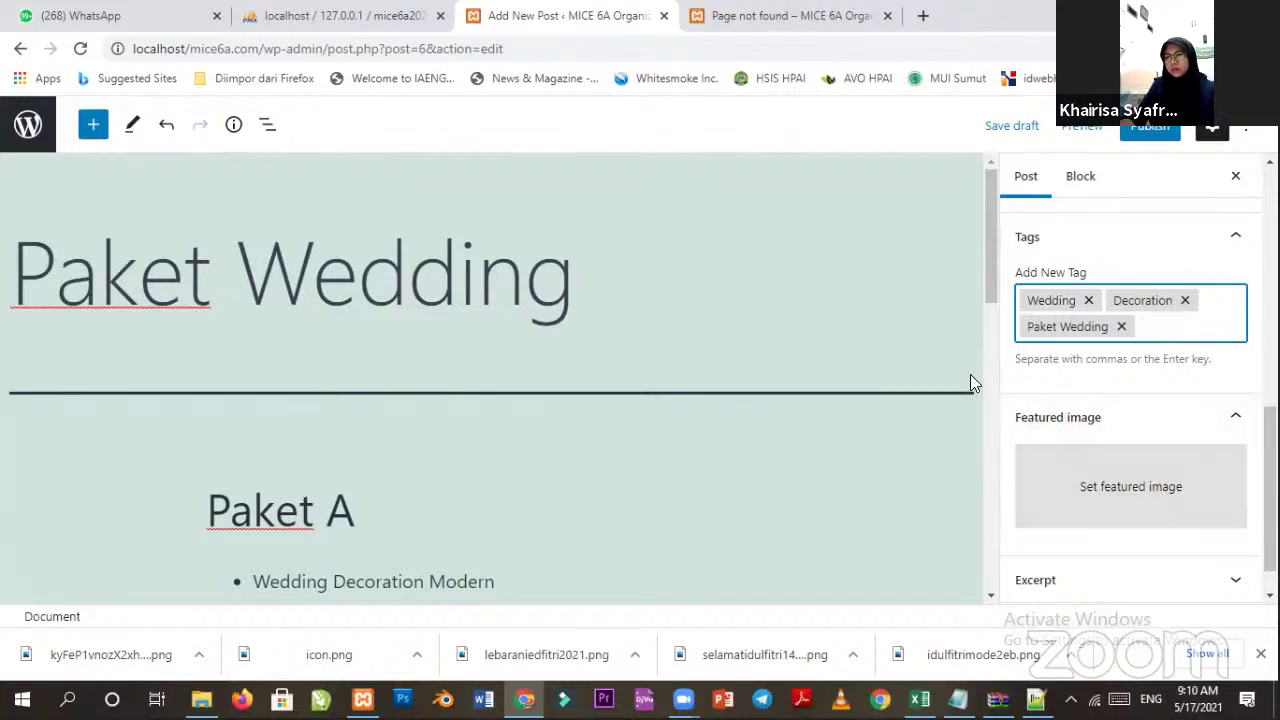
In a new tab on google.co.id, search for 'paket wedding'.
{"action": "left_click", "coordinate": [925, 16]}
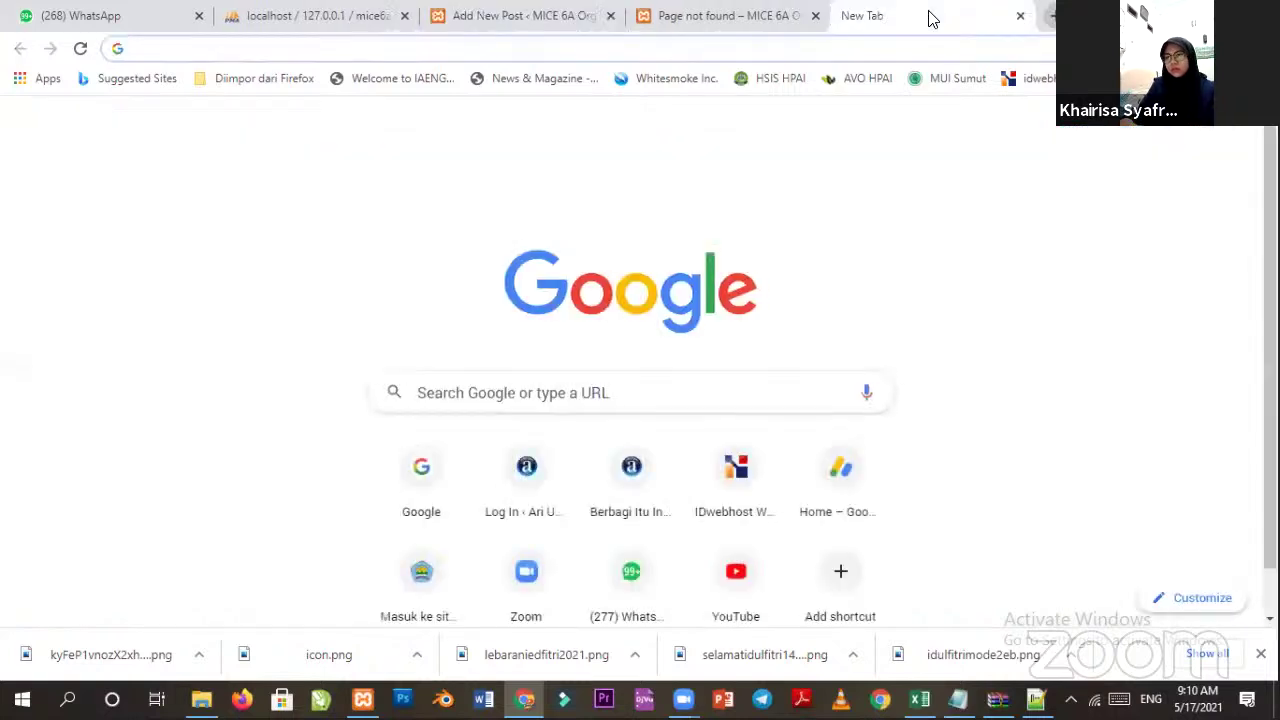
{"action": "type", "text": "goo"}
{"action": "key", "text": "Return"}
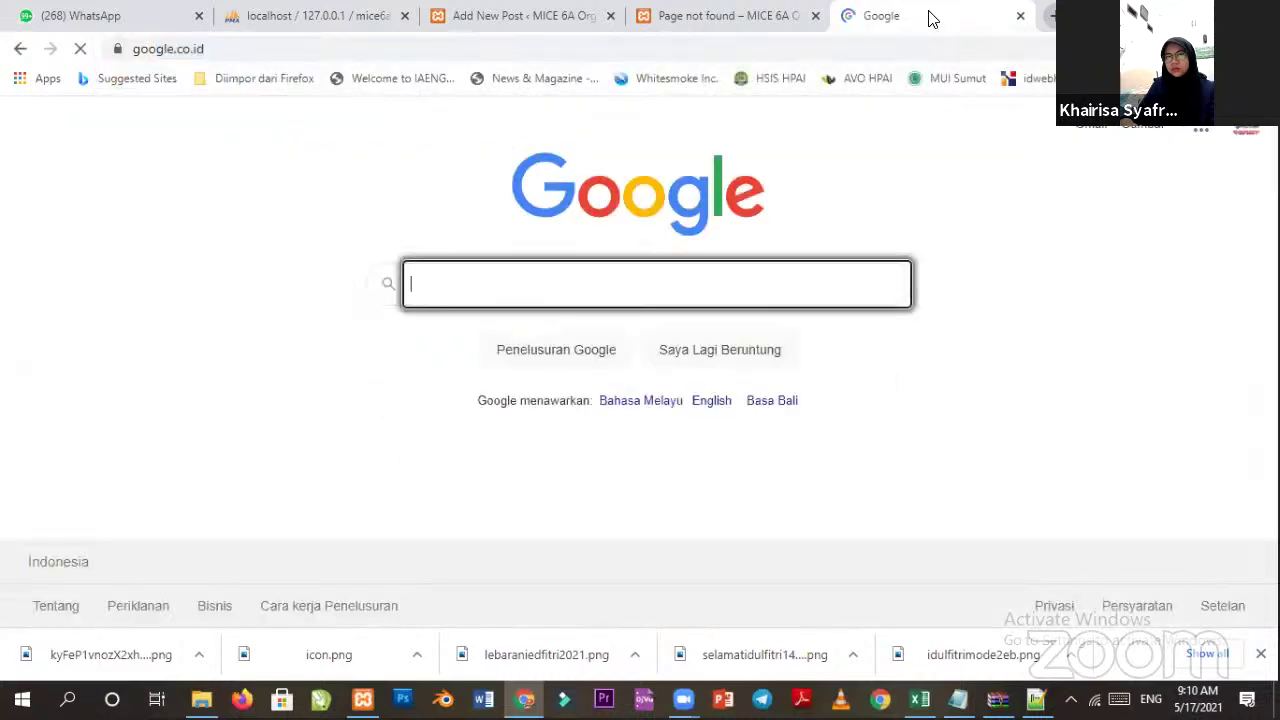
{"action": "type", "text": "paket we"}
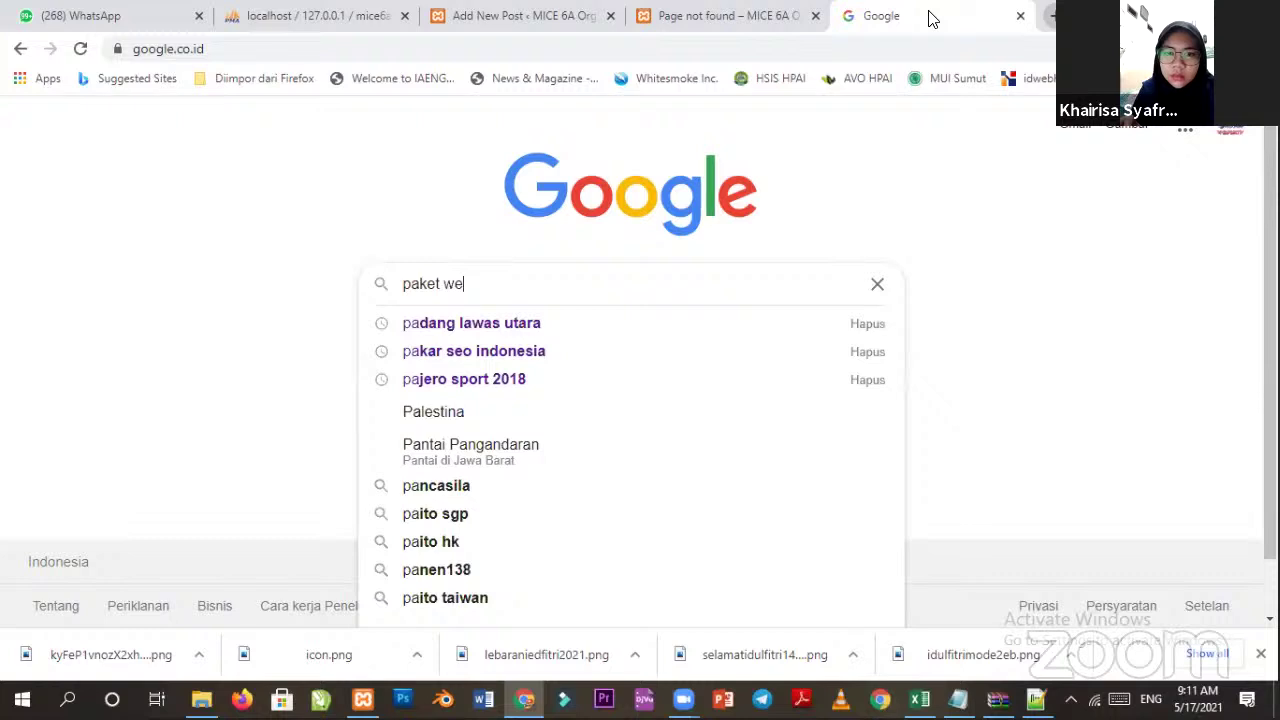
{"action": "type", "text": "dd"}
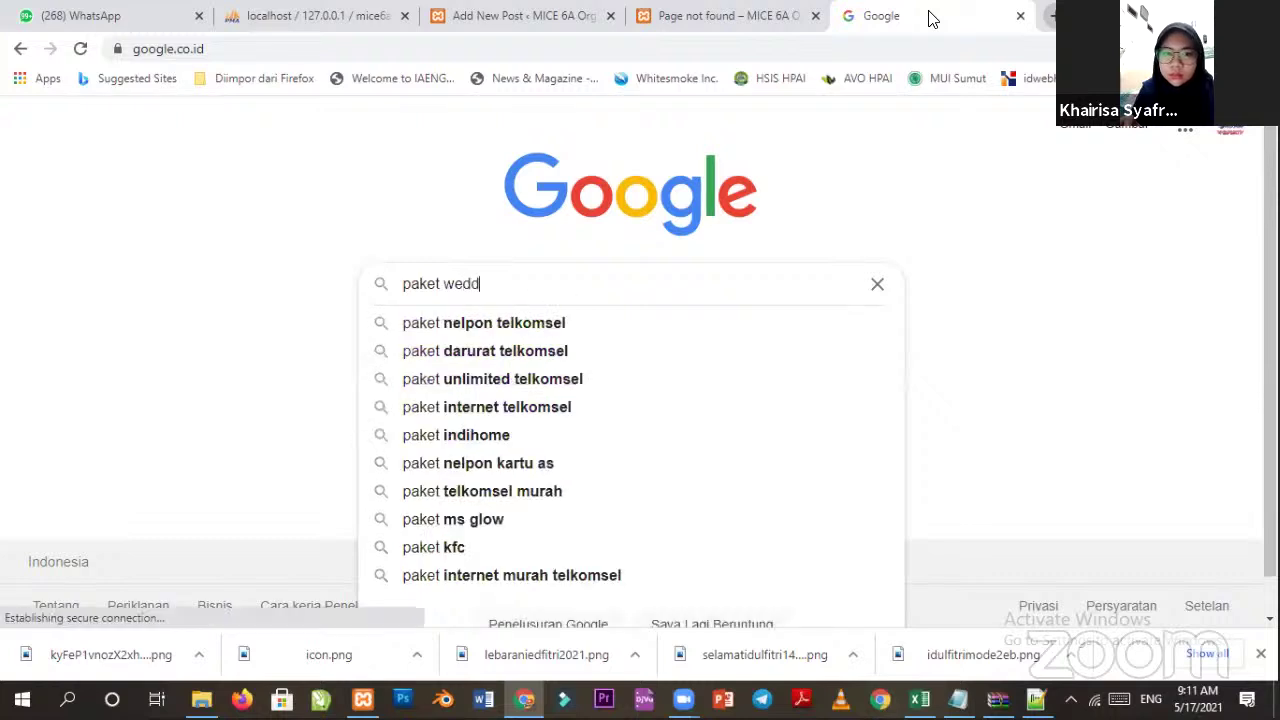
{"action": "type", "text": "i"}
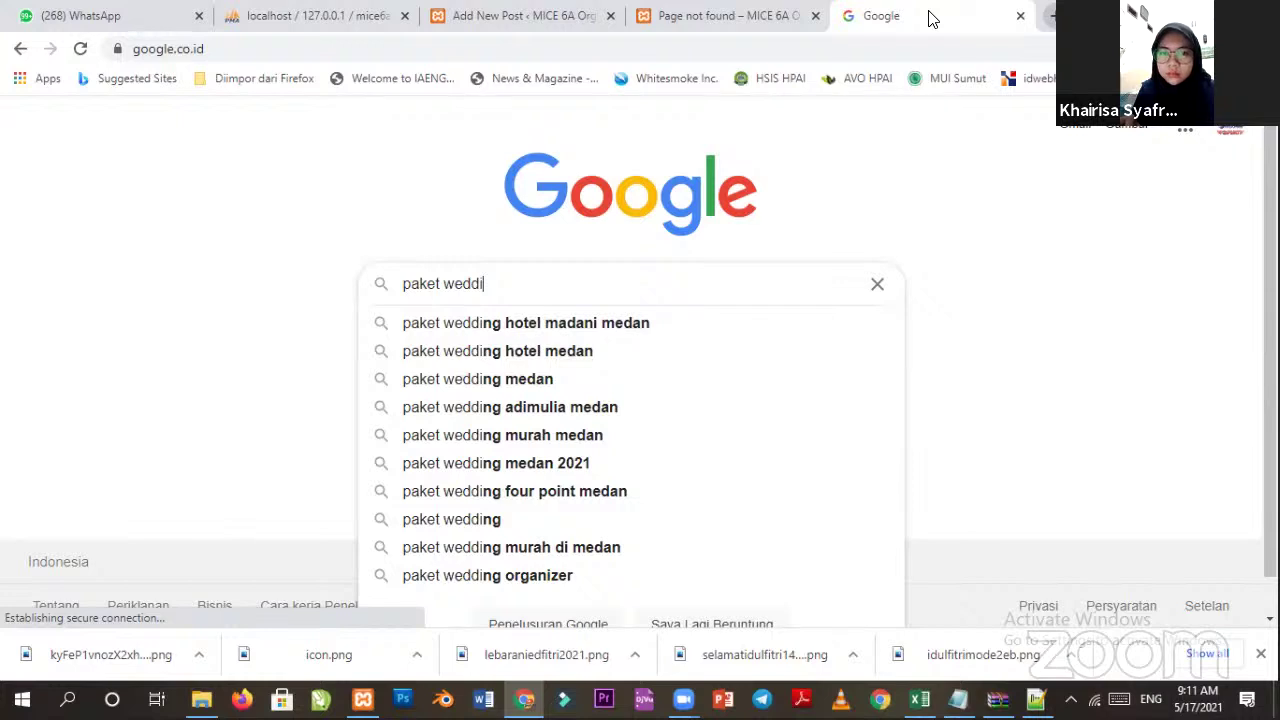
{"action": "type", "text": "ng"}
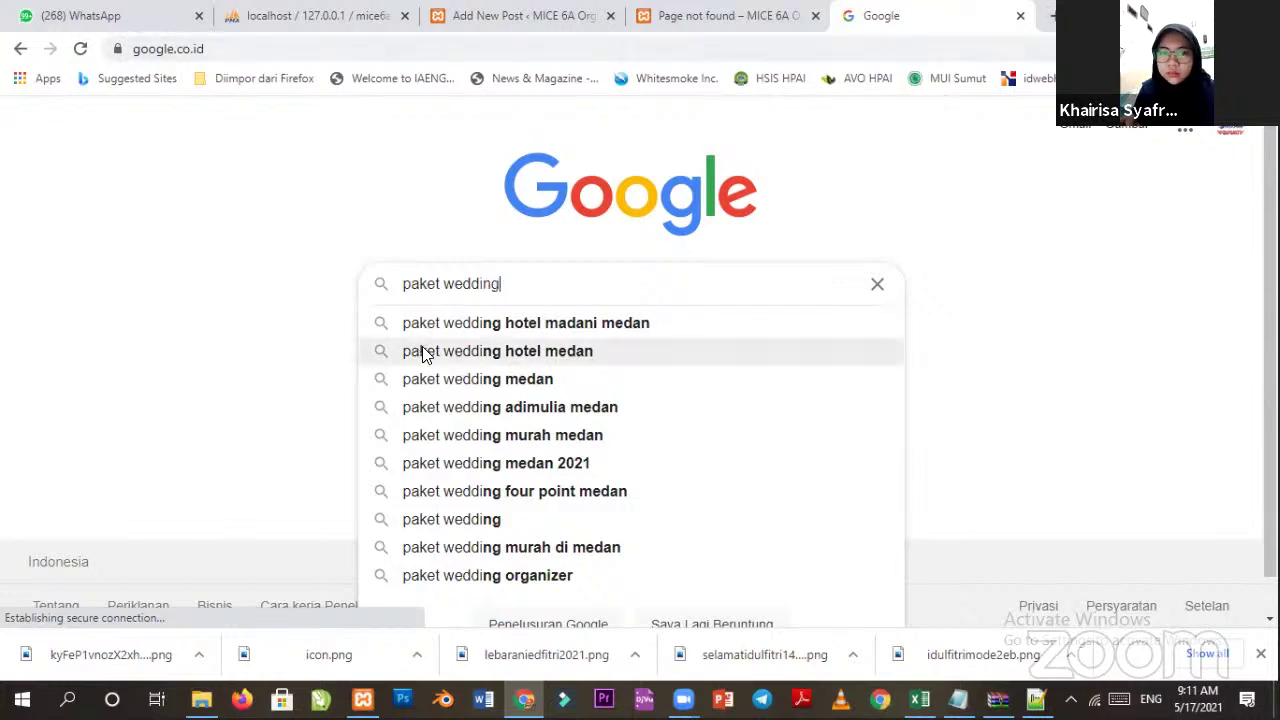
{"action": "key", "text": "Return"}
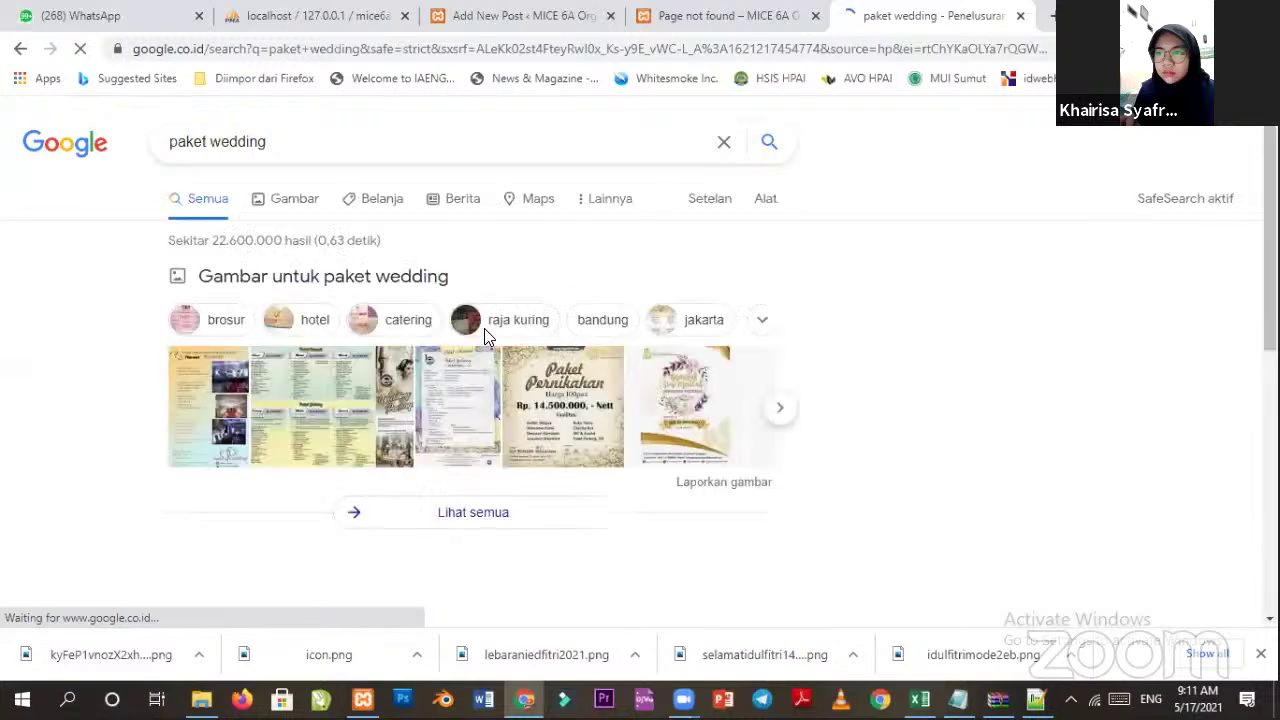
{"action": "scroll", "coordinate": [576, 374], "scroll_direction": "down", "scroll_amount": 1}
{"action": "scroll", "coordinate": [372, 437], "scroll_direction": "down", "scroll_amount": 6}
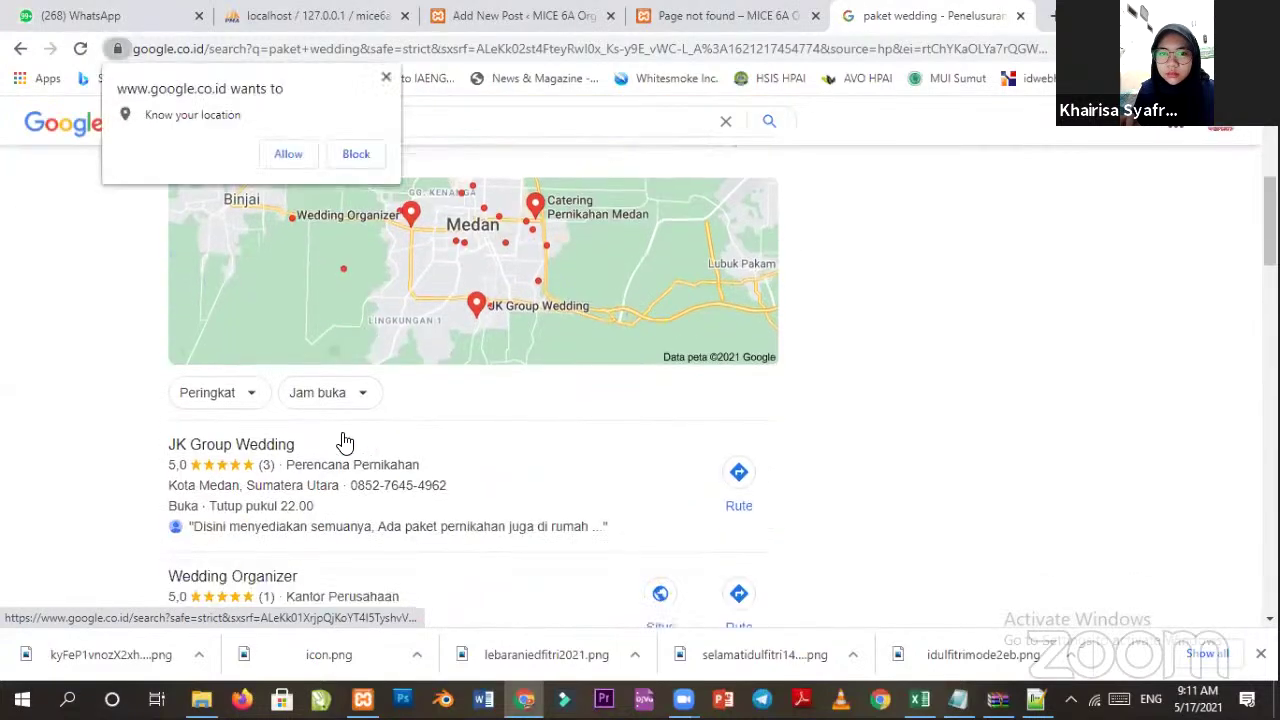
{"action": "scroll", "coordinate": [382, 436], "scroll_direction": "up", "scroll_amount": 2}
{"action": "scroll", "coordinate": [477, 429], "scroll_direction": "down", "scroll_amount": 5}
{"action": "scroll", "coordinate": [414, 371], "scroll_direction": "up", "scroll_amount": 10}
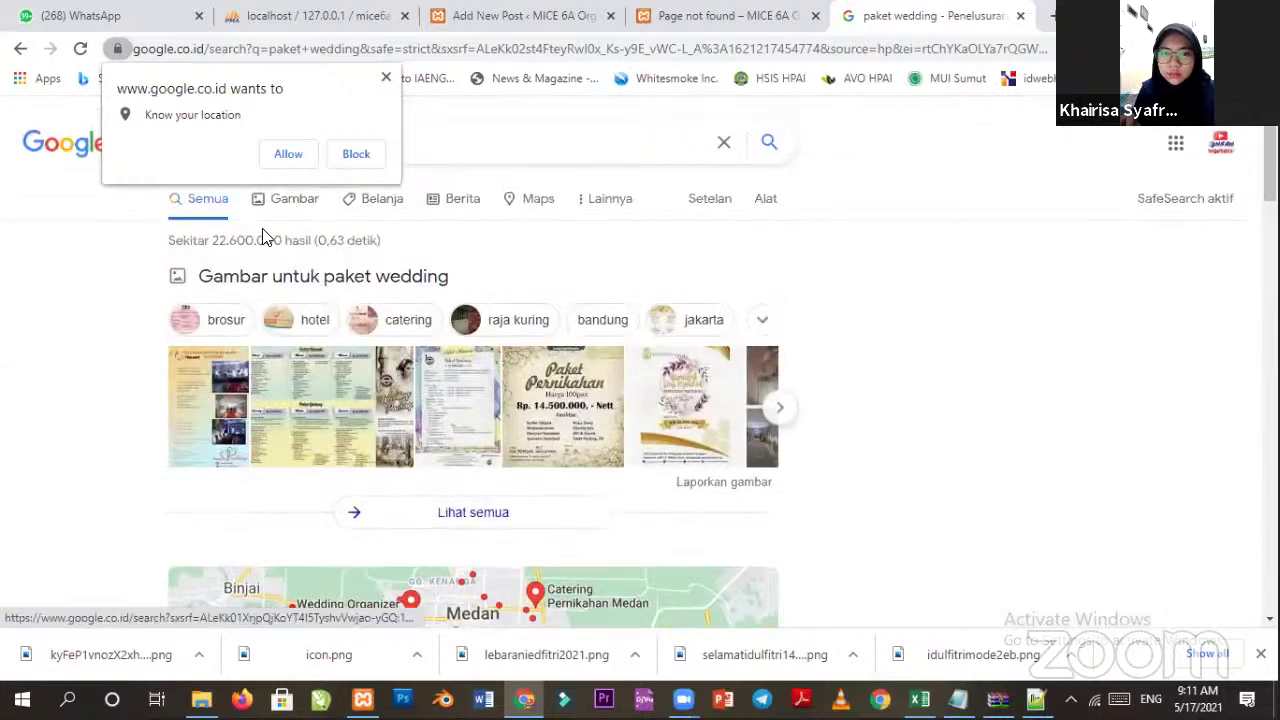
{"action": "left_click", "coordinate": [287, 197]}
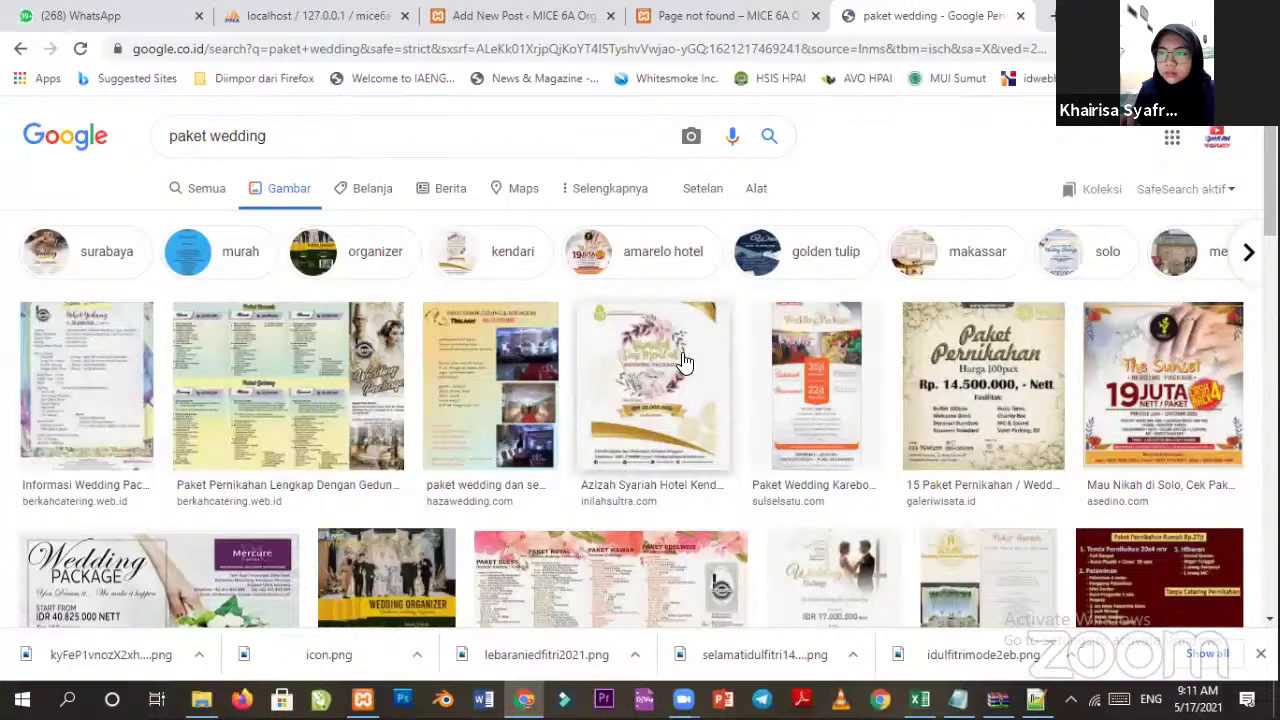
{"action": "scroll", "coordinate": [682, 362], "scroll_direction": "down", "scroll_amount": 1}
{"action": "scroll", "coordinate": [682, 362], "scroll_direction": "down", "scroll_amount": 2}
{"action": "scroll", "coordinate": [720, 375], "scroll_direction": "up", "scroll_amount": 2}
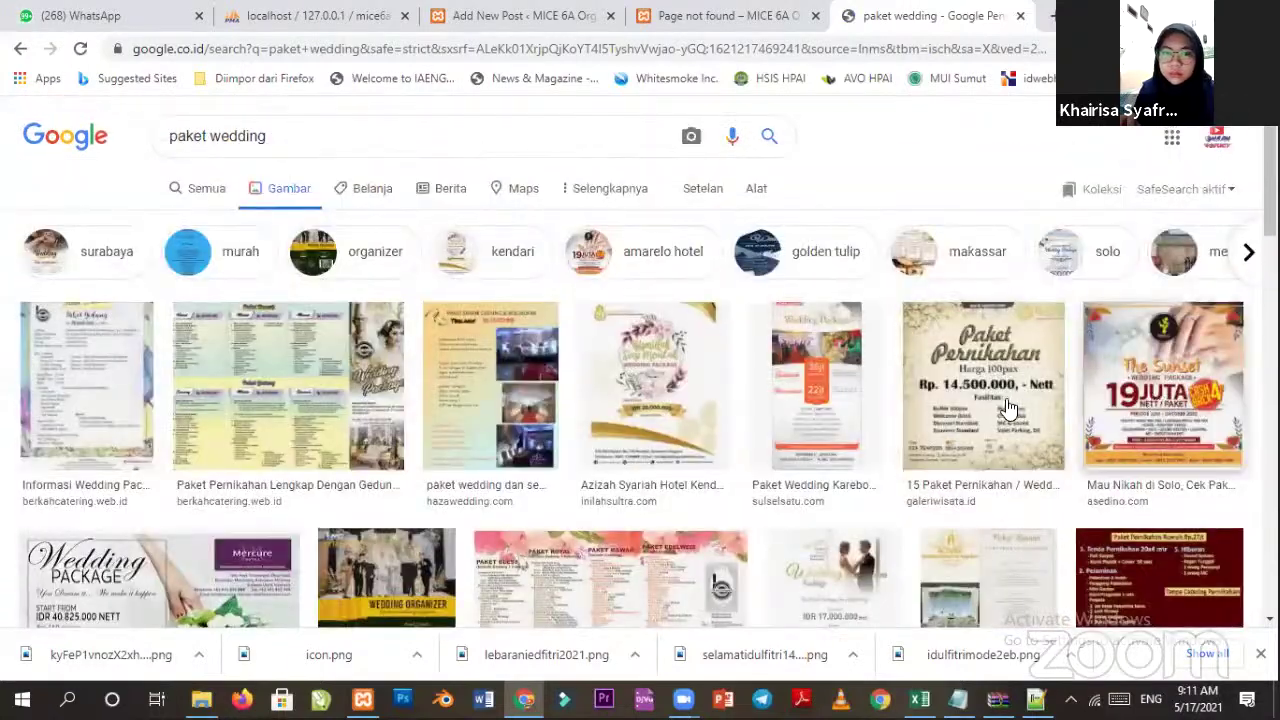
{"action": "scroll", "coordinate": [740, 410], "scroll_direction": "down", "scroll_amount": 2}
{"action": "scroll", "coordinate": [530, 400], "scroll_direction": "down", "scroll_amount": 4}
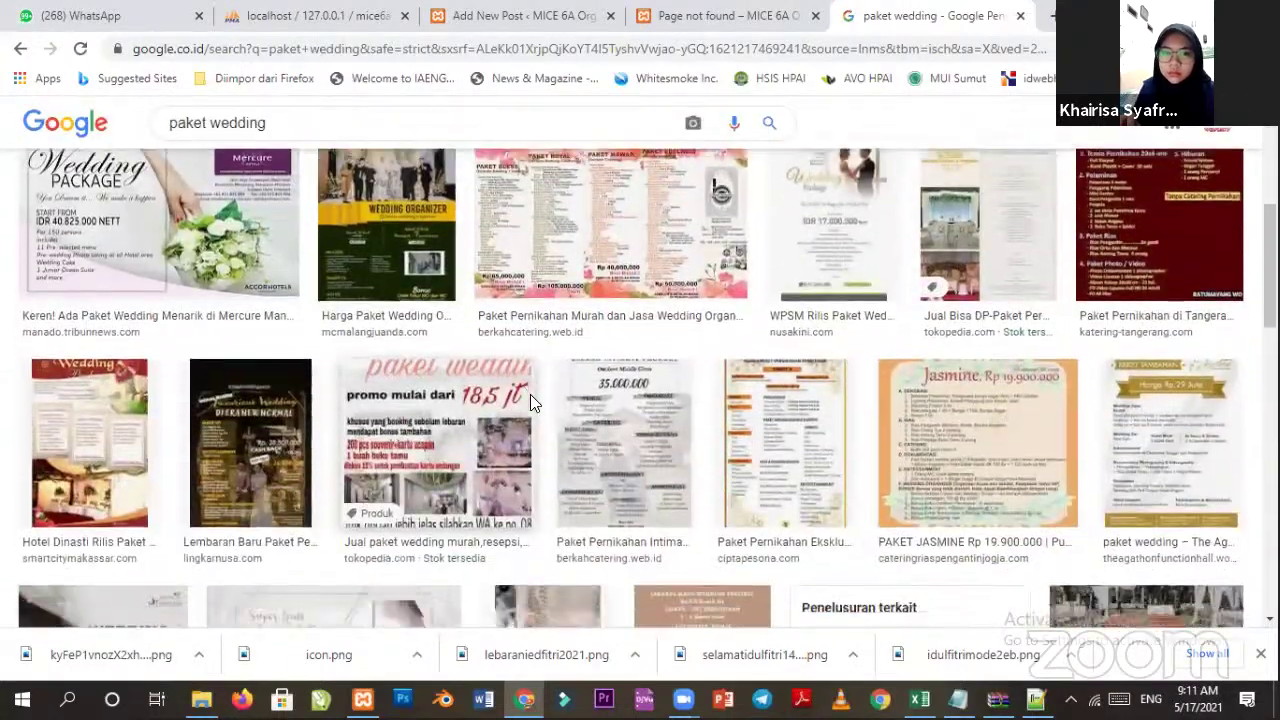
{"action": "scroll", "coordinate": [592, 402], "scroll_direction": "down", "scroll_amount": 2}
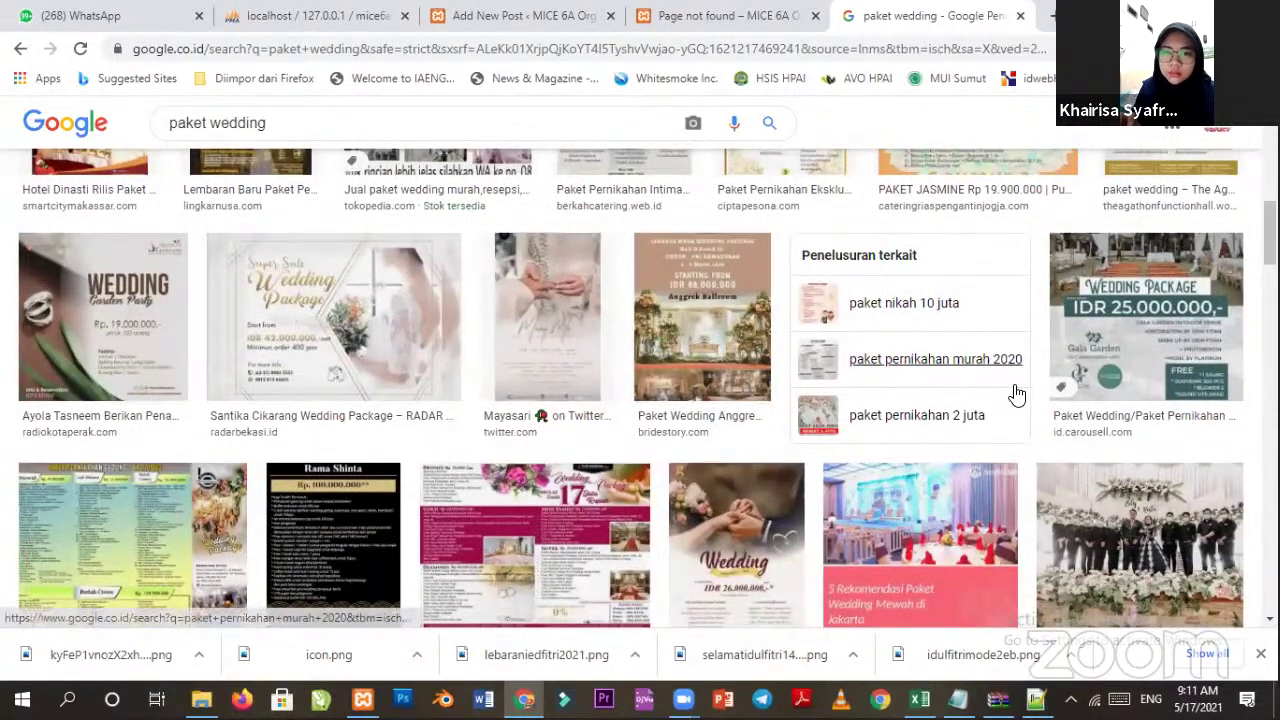
{"action": "scroll", "coordinate": [1118, 374], "scroll_direction": "down", "scroll_amount": 3}
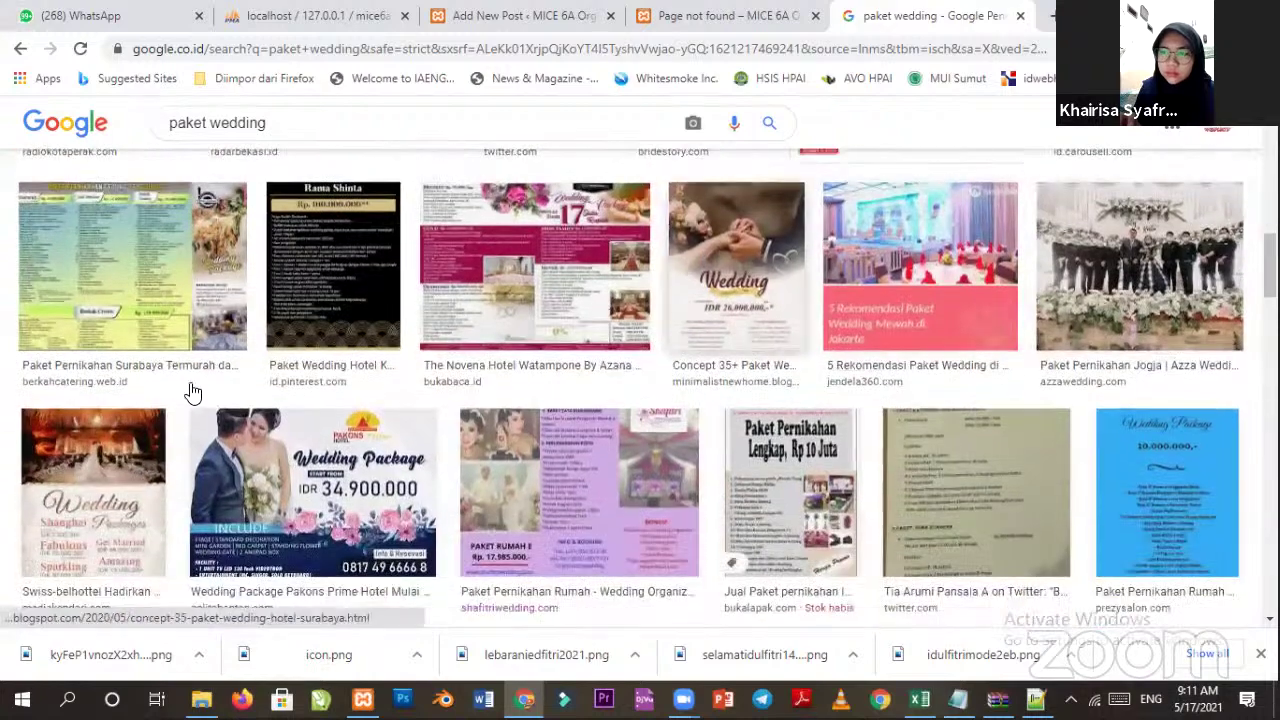
{"action": "scroll", "coordinate": [724, 350], "scroll_direction": "down", "scroll_amount": 2}
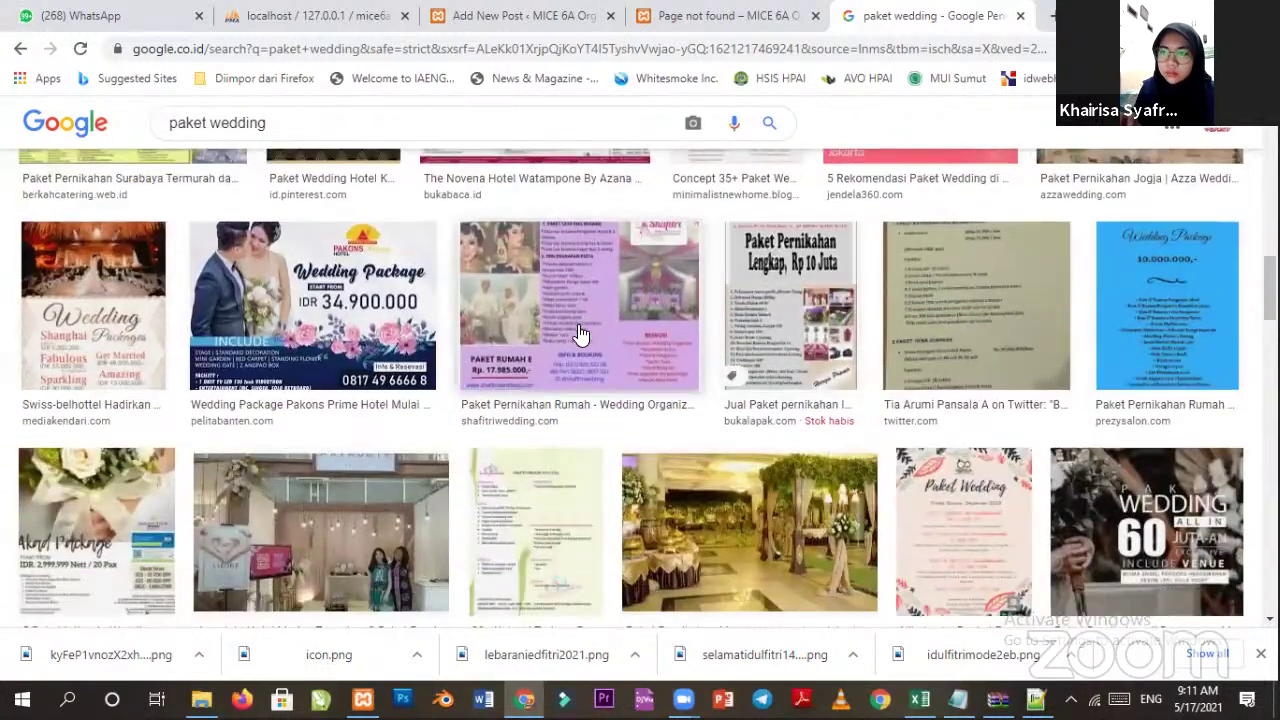
{"action": "scroll", "coordinate": [580, 335], "scroll_direction": "down", "scroll_amount": 1}
{"action": "scroll", "coordinate": [584, 332], "scroll_direction": "down", "scroll_amount": 4}
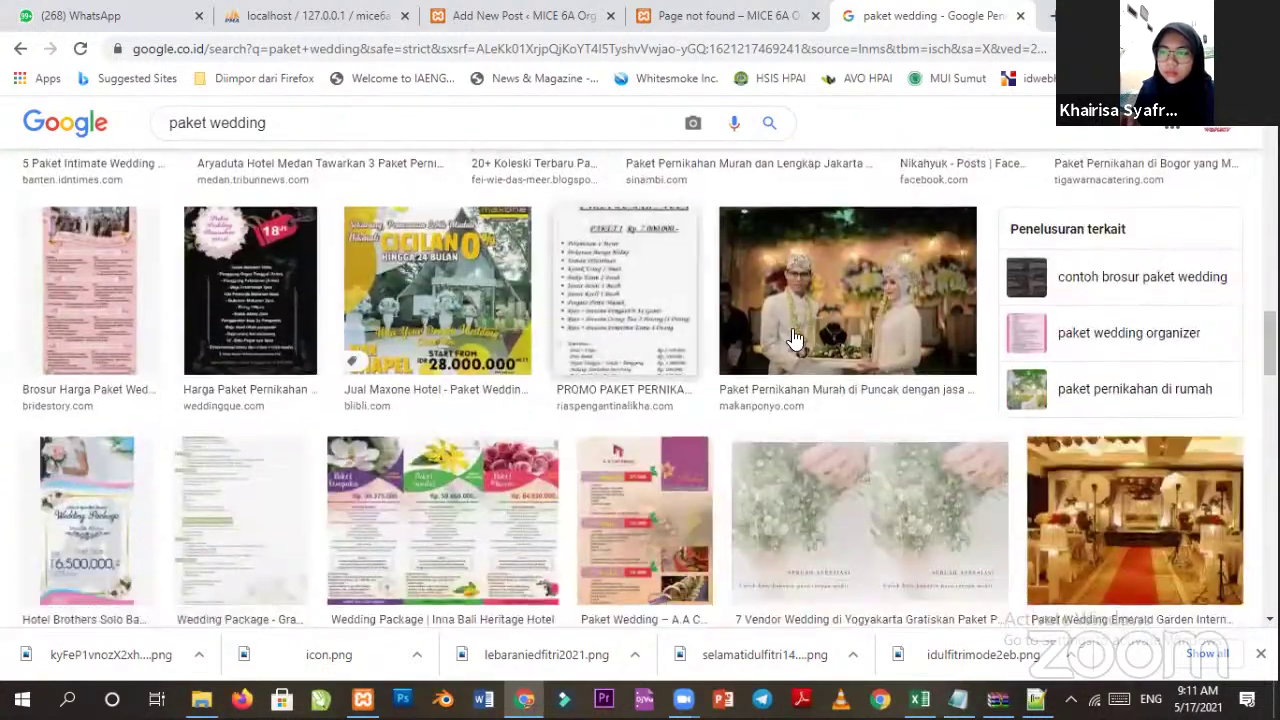
Save the bride-and-groom photo to G:\Project\2021\mice6a.com as 'Paket Wedding'.
{"action": "left_click", "coordinate": [793, 340]}
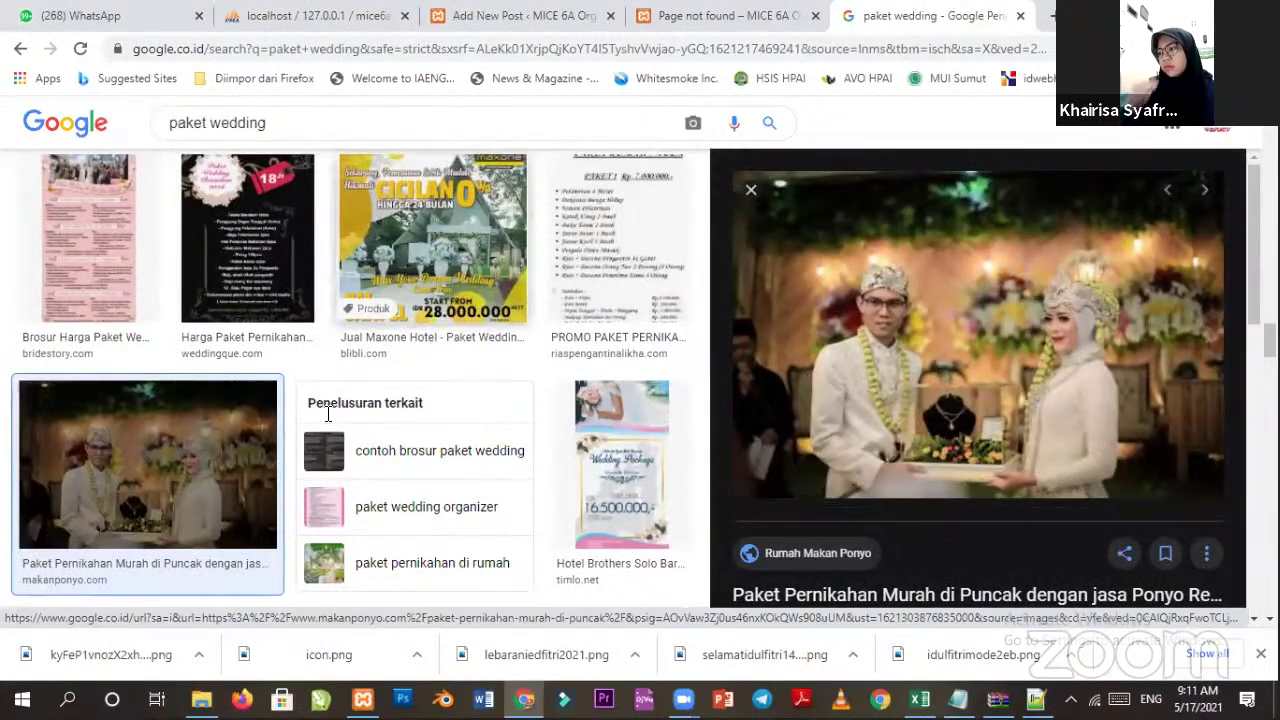
{"action": "right_click", "coordinate": [811, 388]}
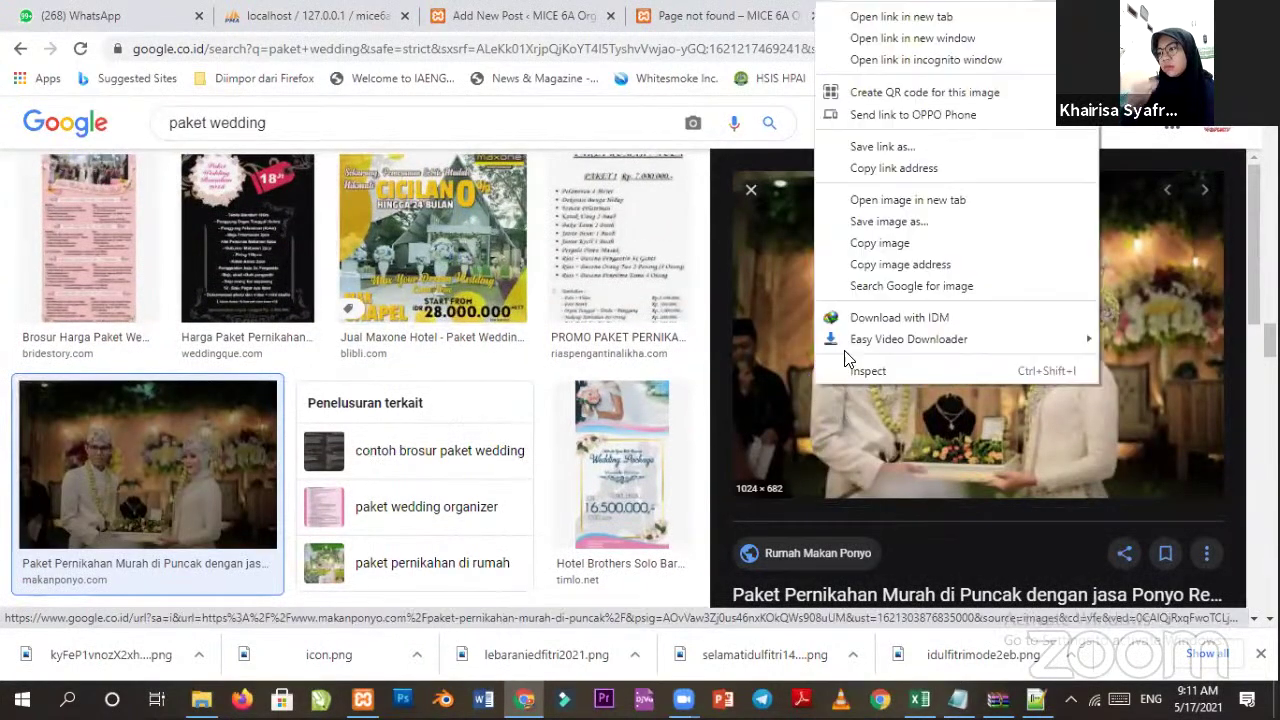
{"action": "left_click", "coordinate": [873, 222]}
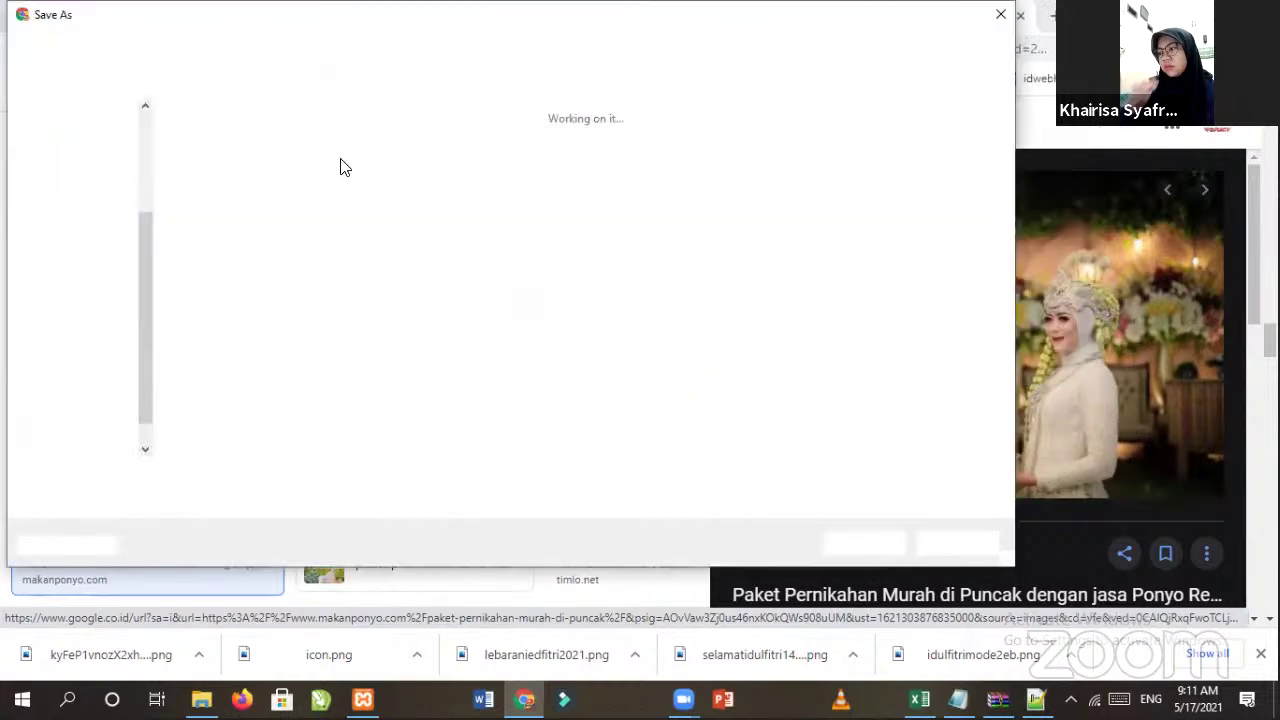
{"action": "left_click", "coordinate": [220, 48]}
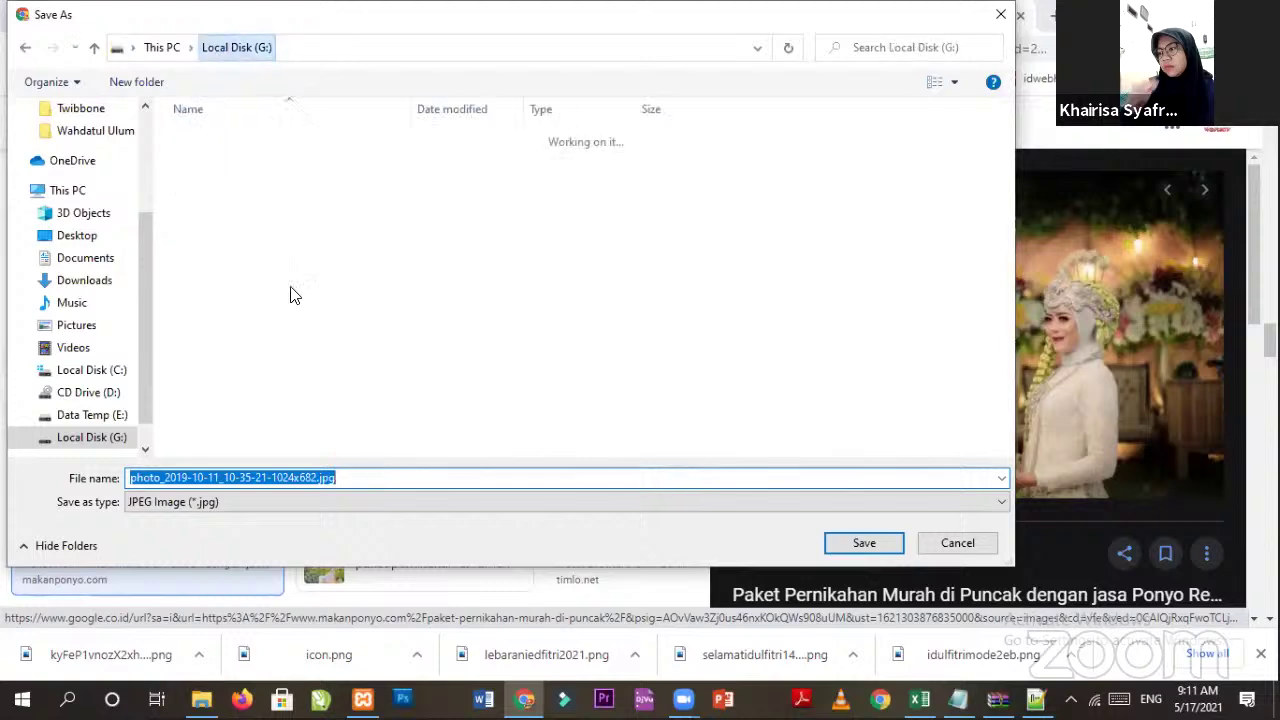
{"action": "scroll", "coordinate": [257, 331], "scroll_direction": "down", "scroll_amount": 15}
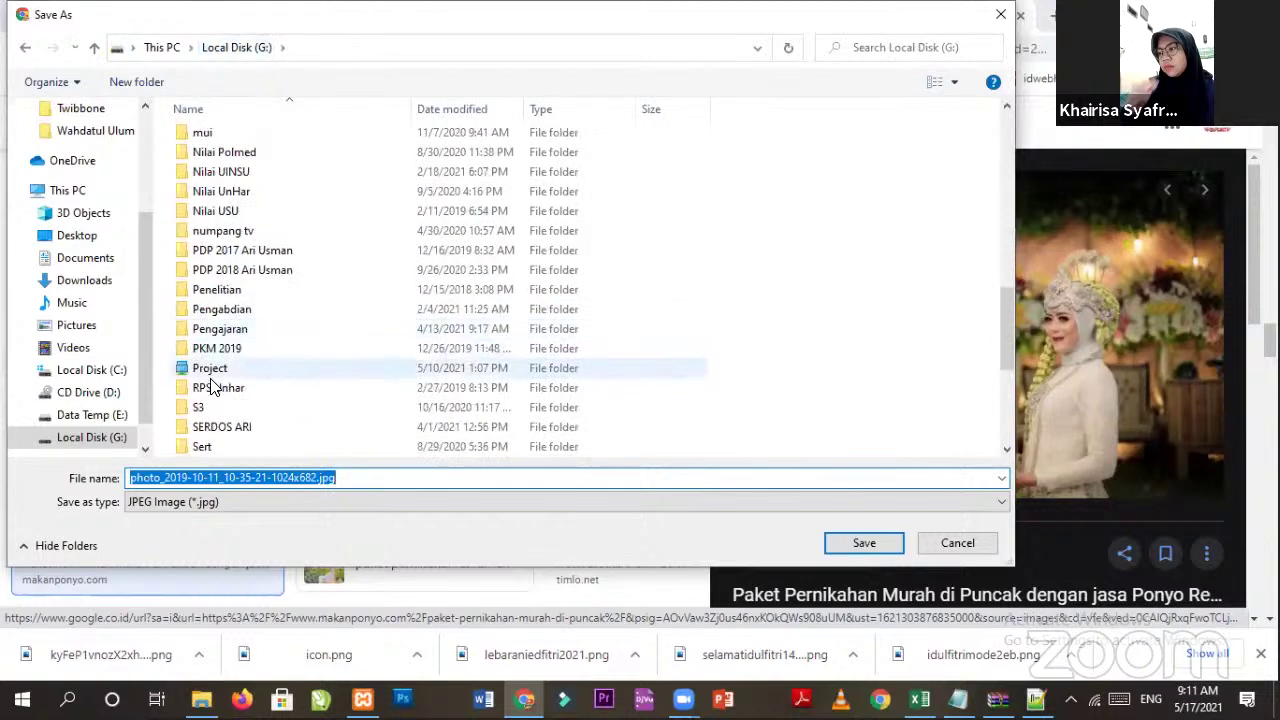
{"action": "left_click", "coordinate": [213, 378]}
{"action": "double_click", "coordinate": [211, 369]}
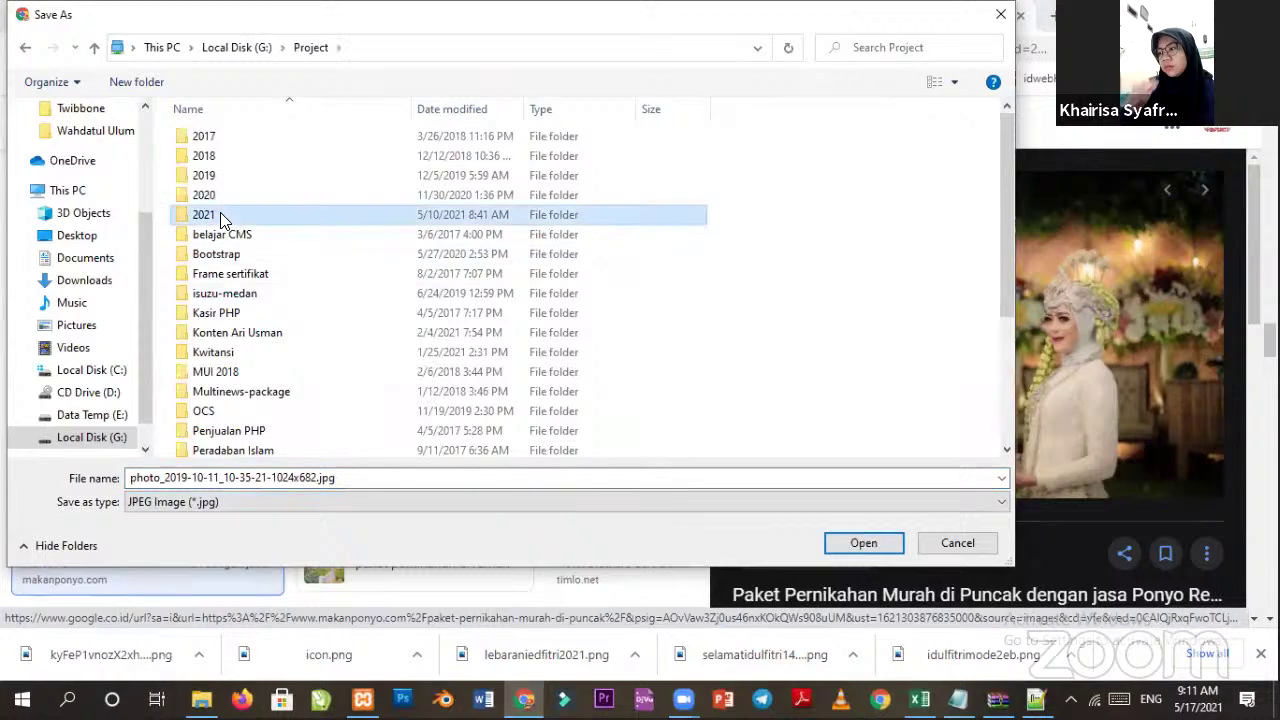
{"action": "double_click", "coordinate": [220, 213]}
{"action": "double_click", "coordinate": [245, 237]}
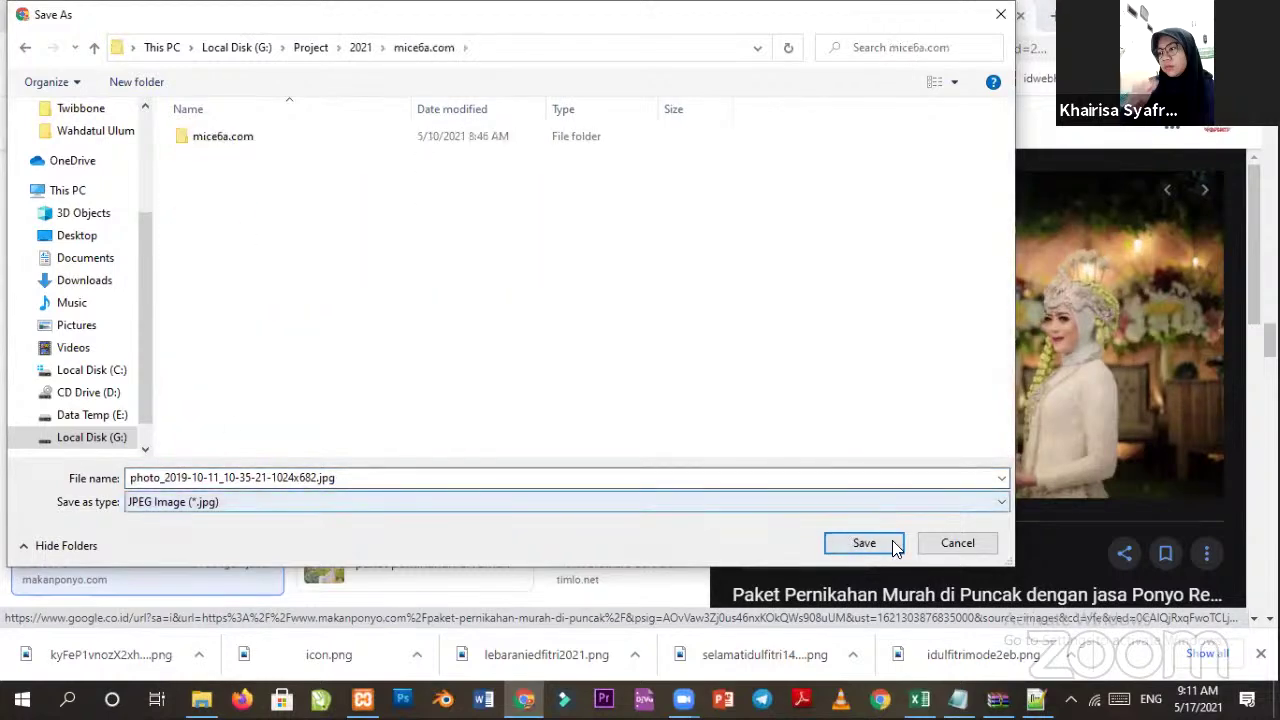
{"action": "double_click", "coordinate": [196, 476]}
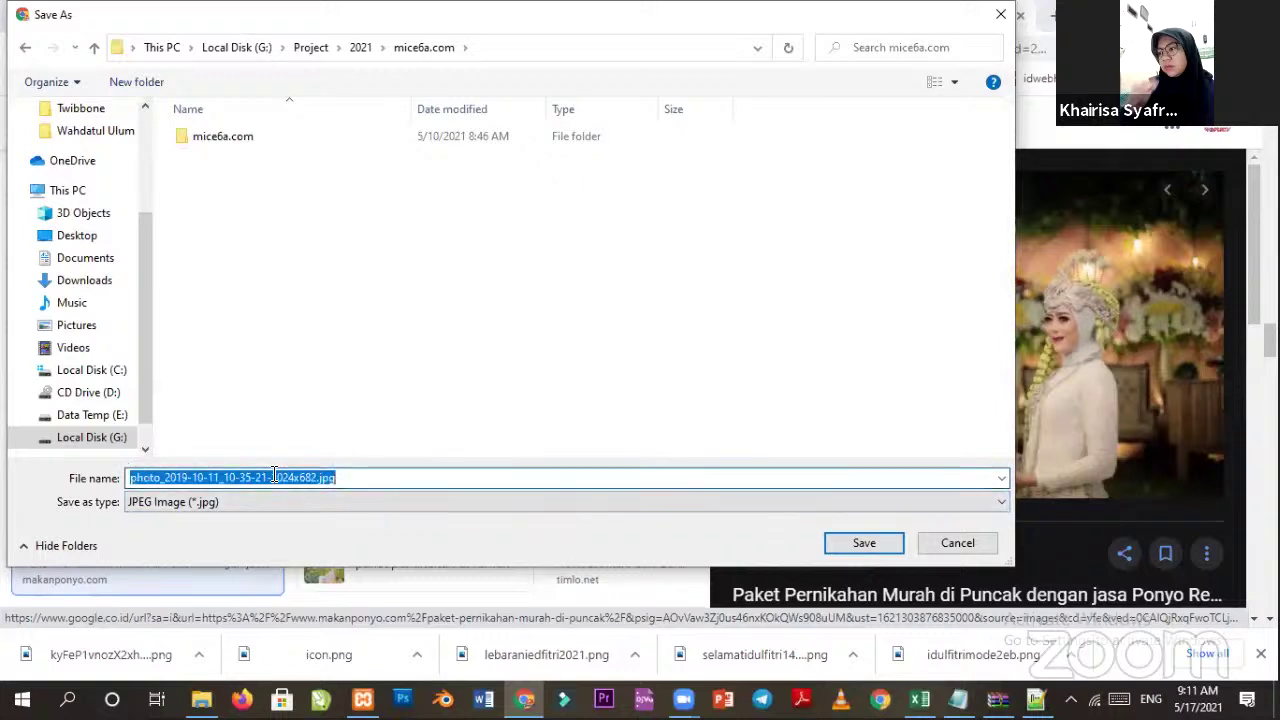
{"action": "type", "text": "Paket Wedding"}
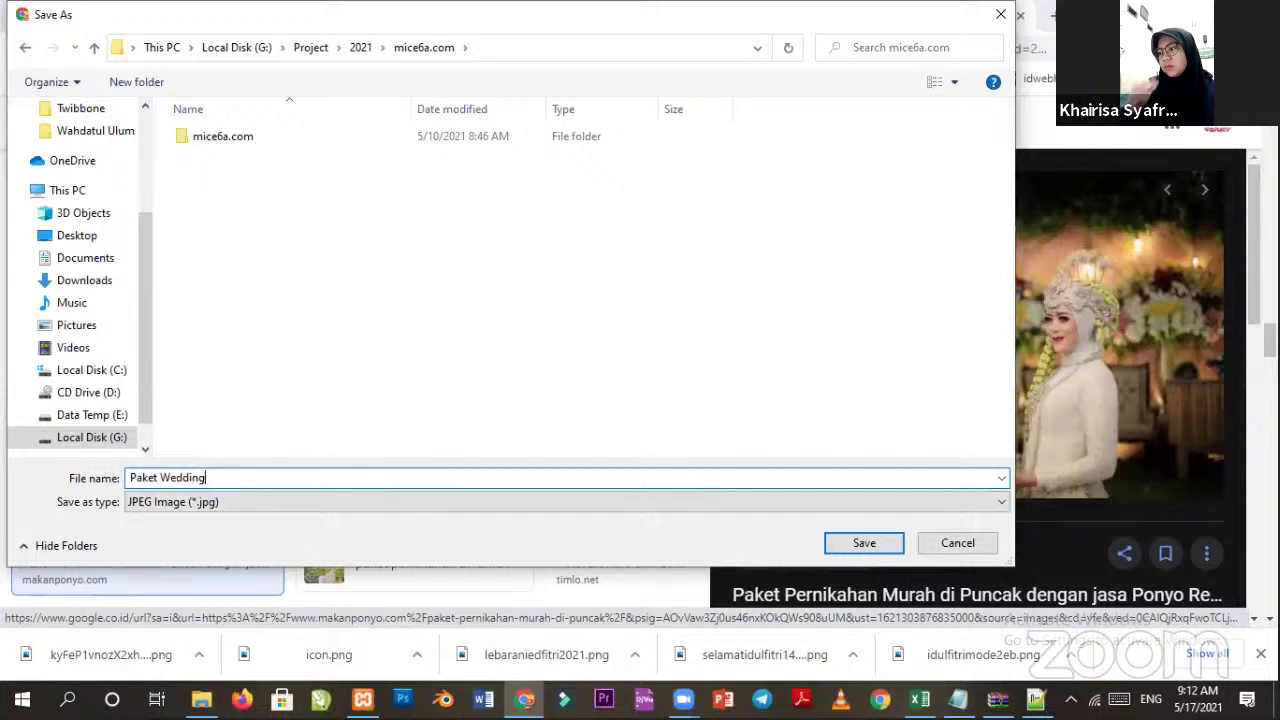
{"action": "key", "text": "Return"}
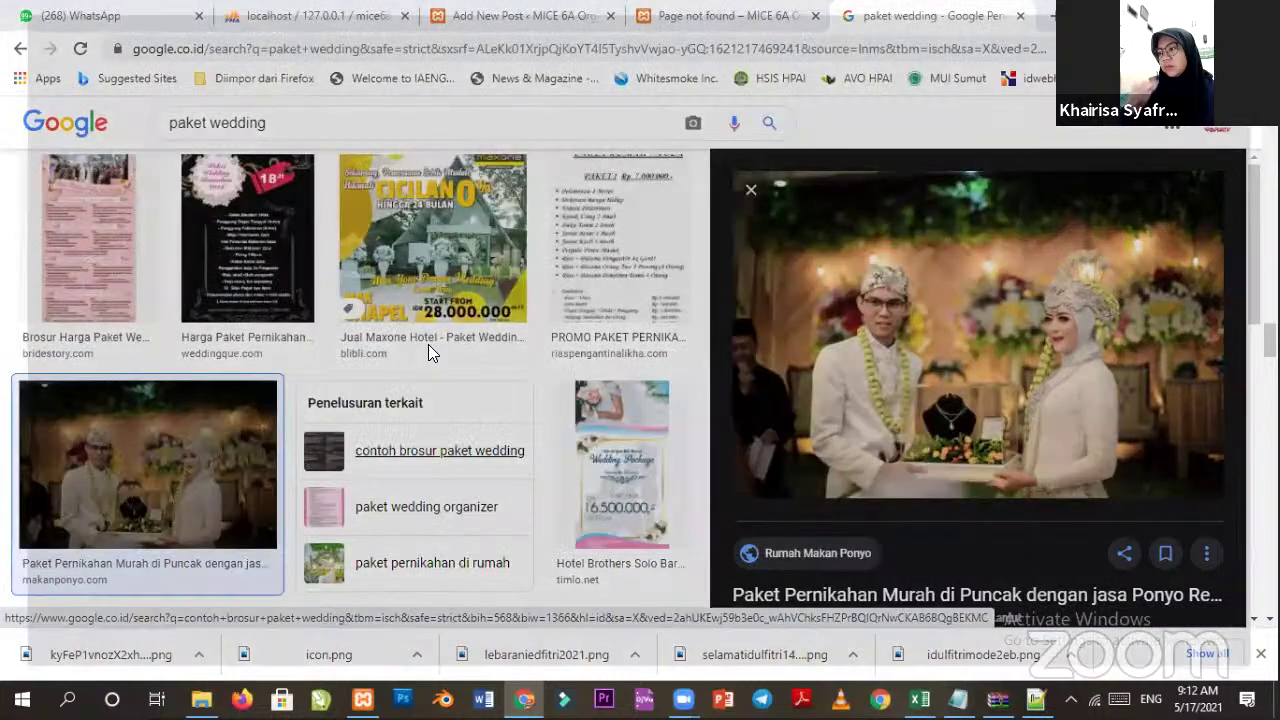
Return to the browser's WordPress Add New Post tab.
{"action": "key", "text": "super+d"}
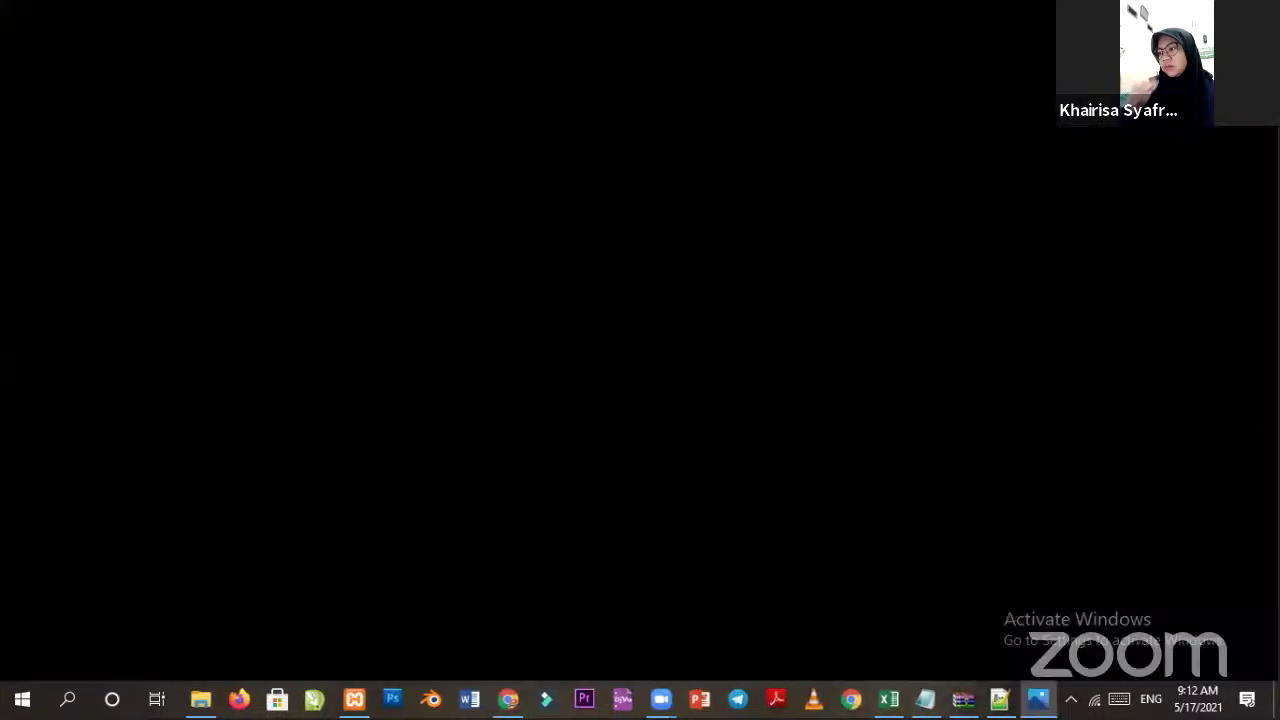
{"action": "key", "text": "super+d"}
{"action": "left_click", "coordinate": [520, 16]}
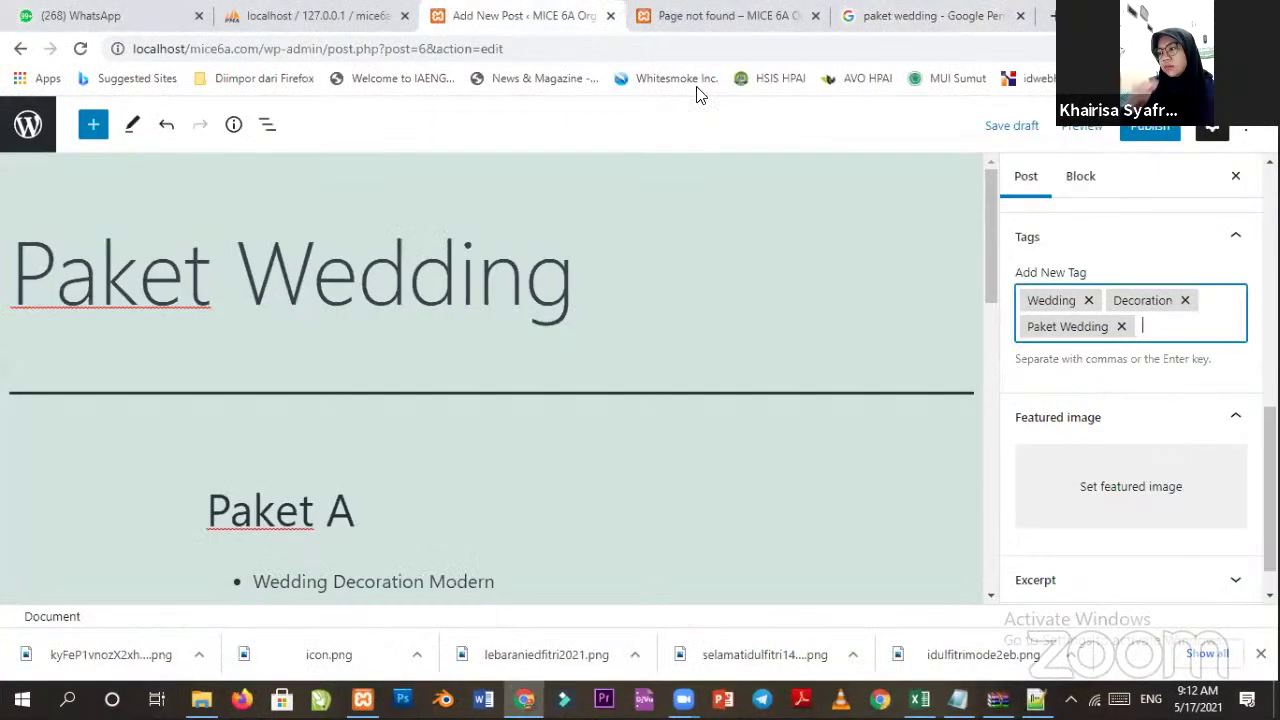
Upload G:\Project\2021\mice6a.com\Paket Wedding.jpg through the featured image dialog.
{"action": "left_click", "coordinate": [1088, 488]}
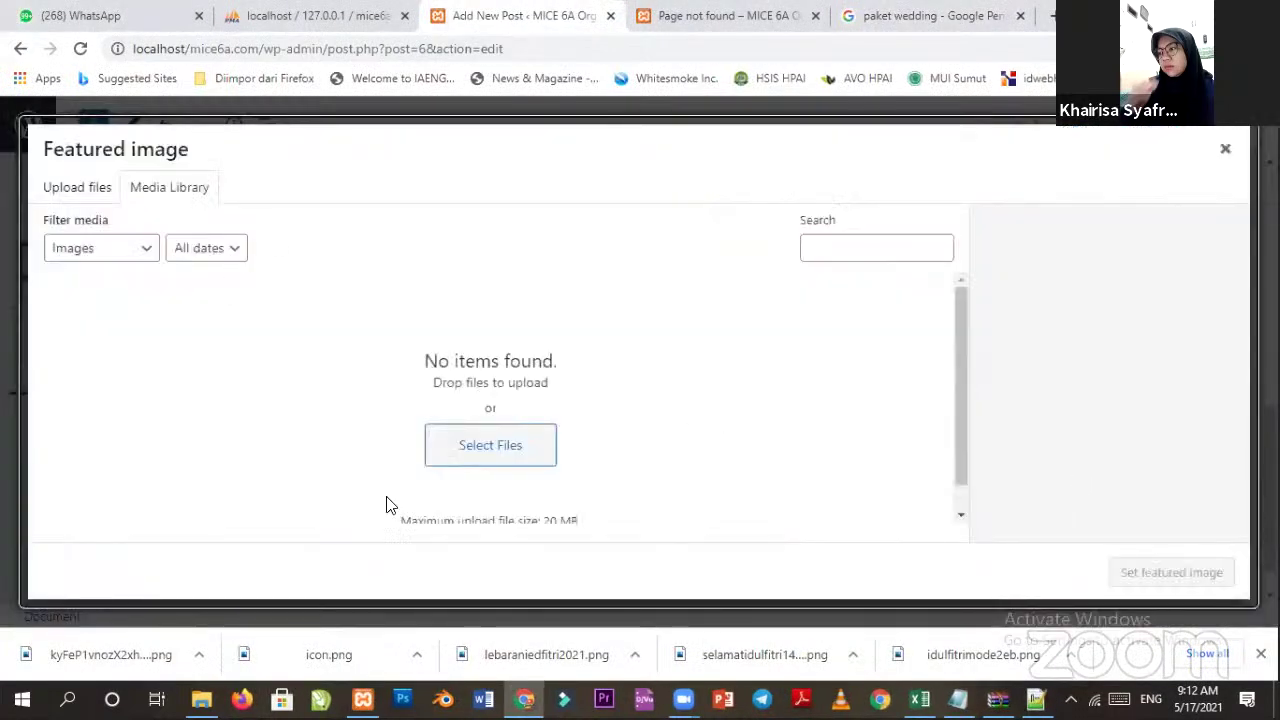
{"action": "left_click", "coordinate": [75, 190]}
{"action": "left_click", "coordinate": [638, 410]}
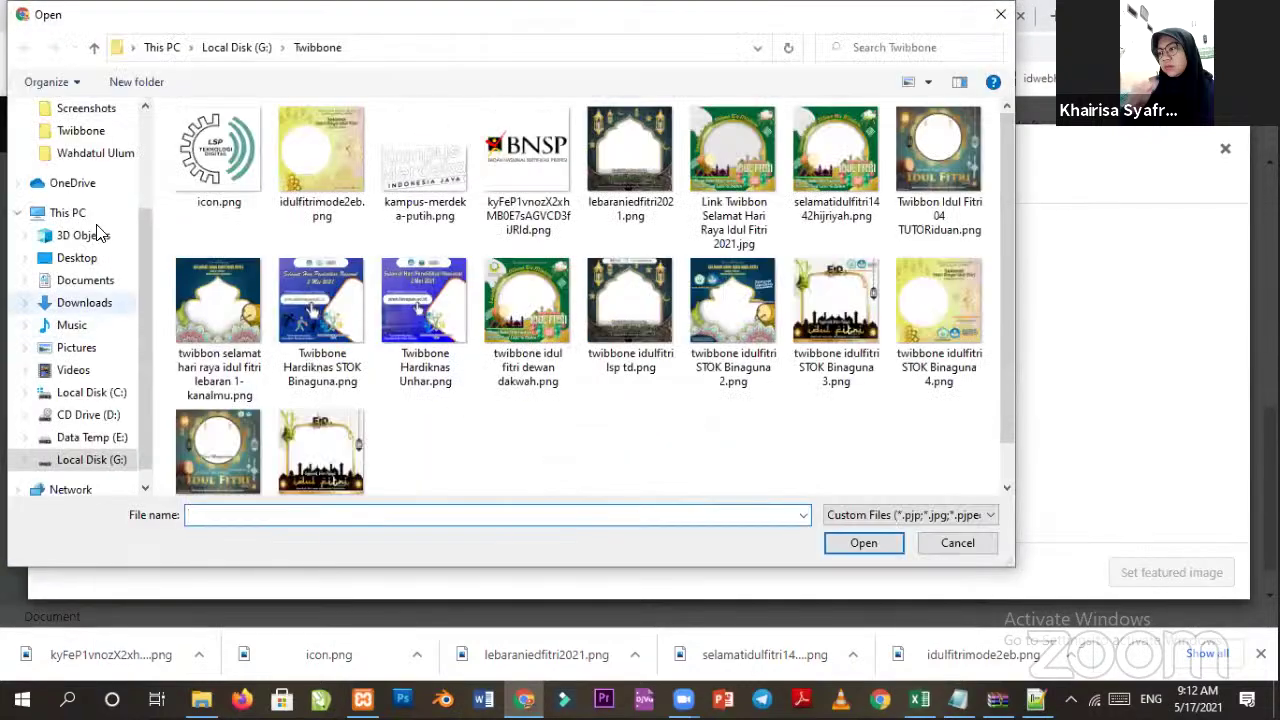
{"action": "left_click", "coordinate": [91, 437]}
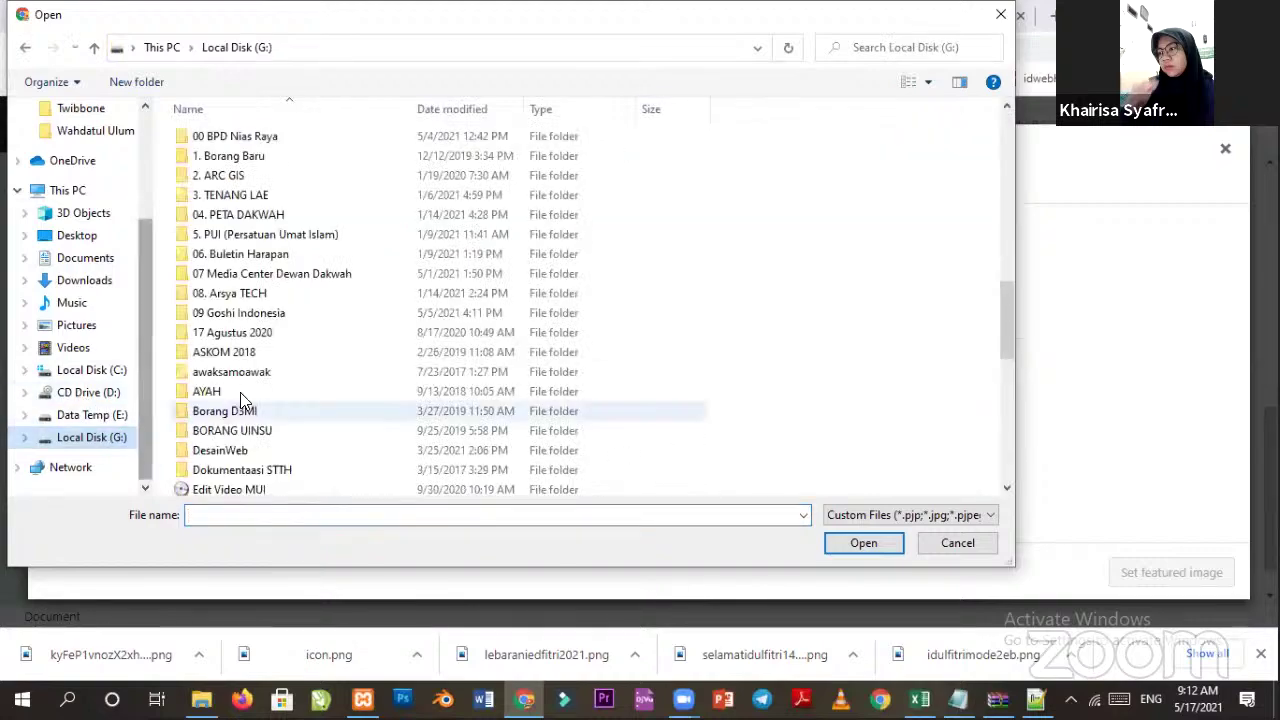
{"action": "double_click", "coordinate": [205, 190]}
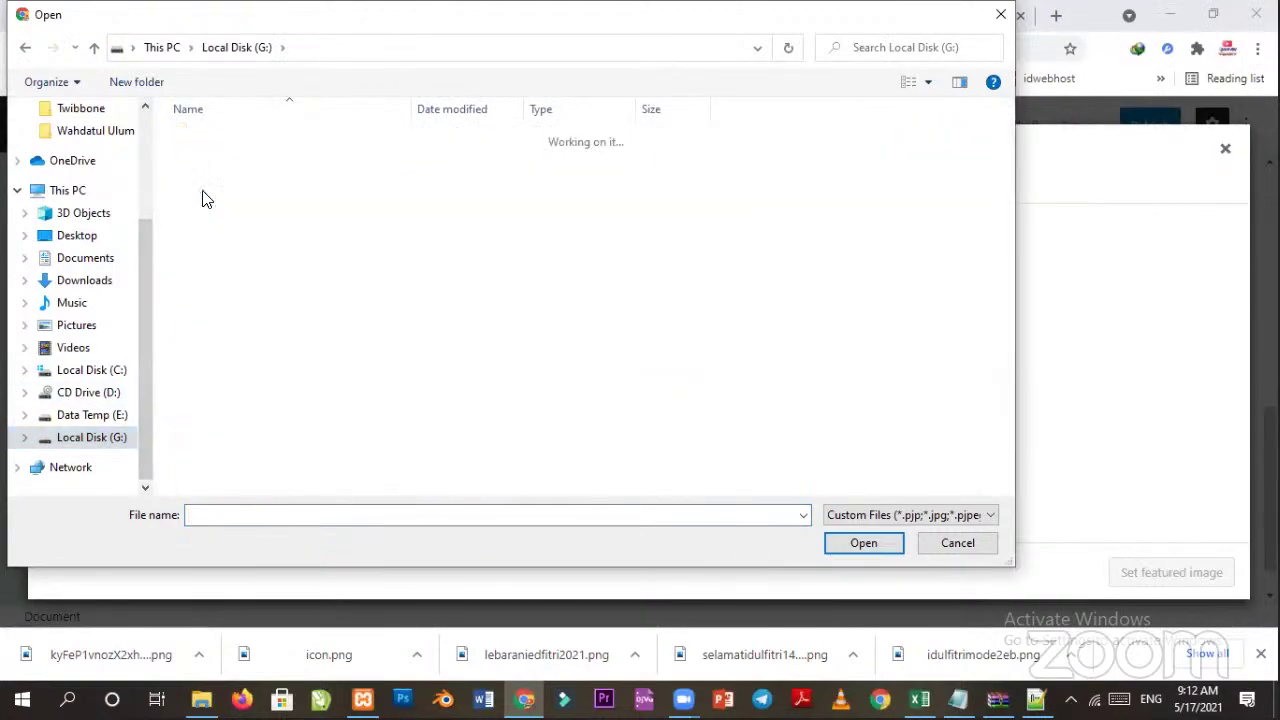
{"action": "double_click", "coordinate": [210, 216]}
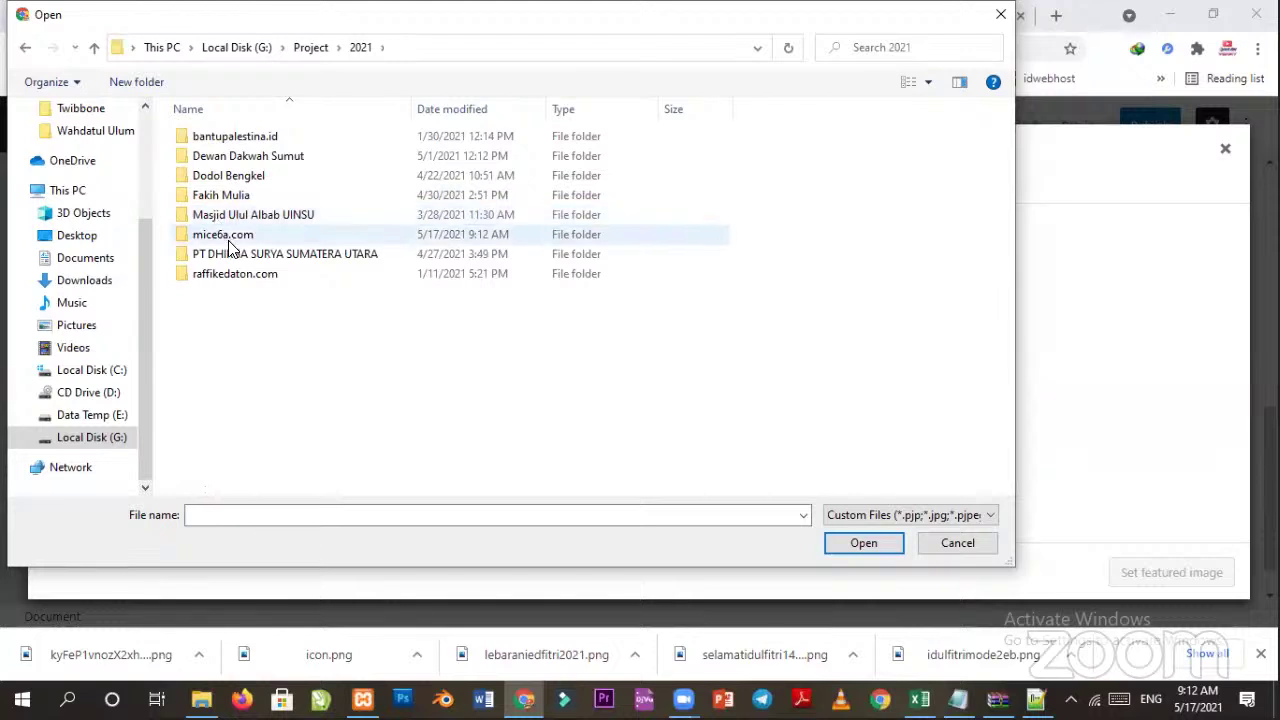
{"action": "double_click", "coordinate": [228, 238]}
{"action": "left_click", "coordinate": [234, 176]}
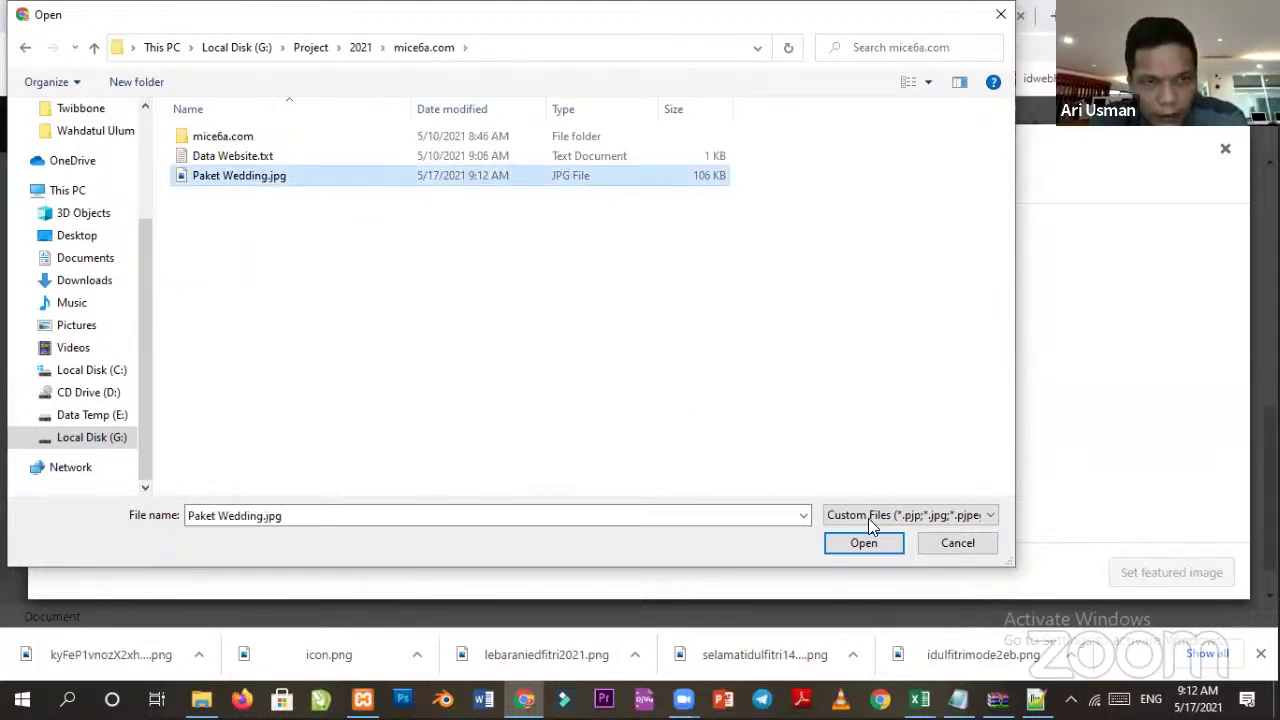
{"action": "left_click", "coordinate": [866, 540]}
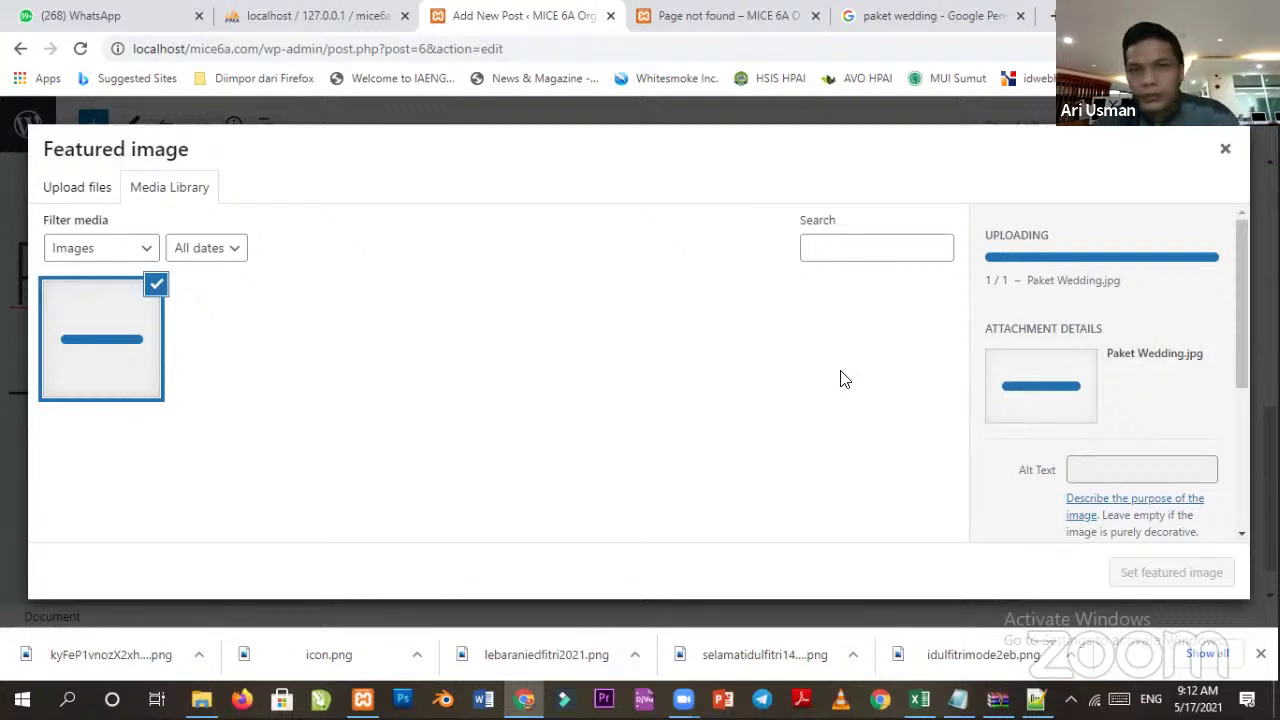
Select the uploaded Paket Wedding image and close the open index.php document.
{"action": "left_click", "coordinate": [158, 371]}
{"action": "scroll", "coordinate": [1208, 514], "scroll_direction": "down", "scroll_amount": 3}
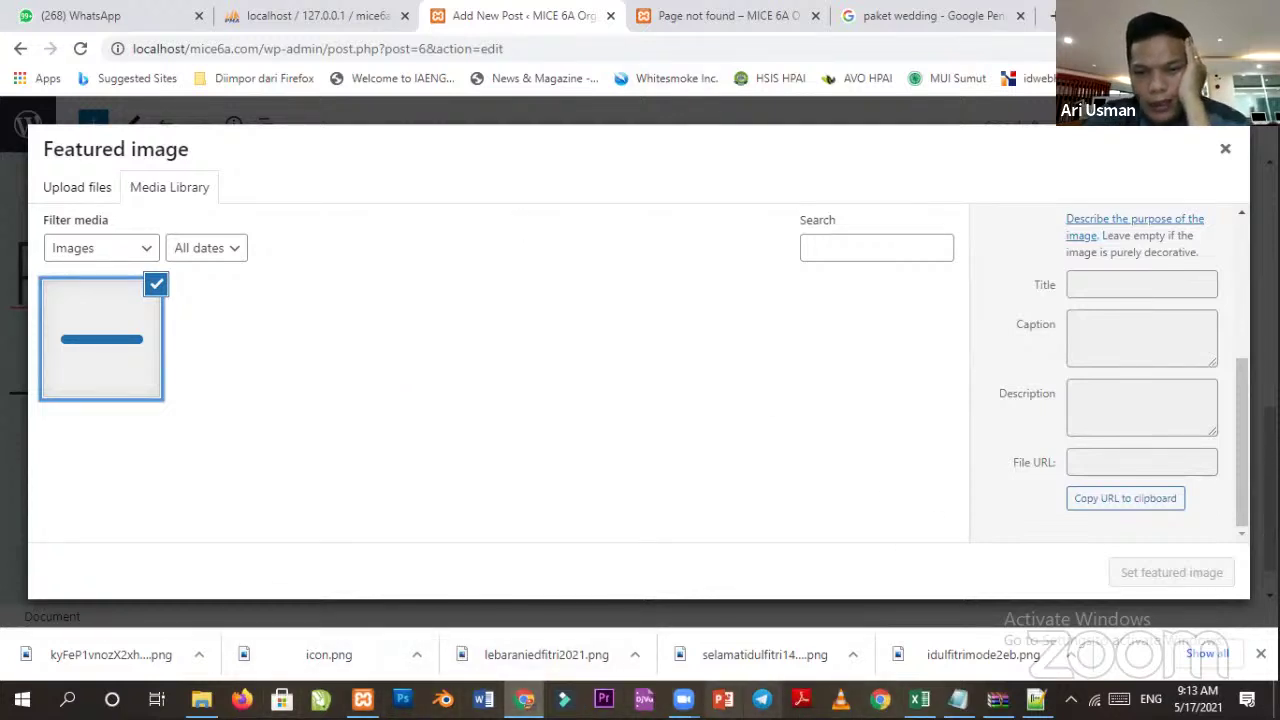
{"action": "mouse_move", "coordinate": [919, 699]}
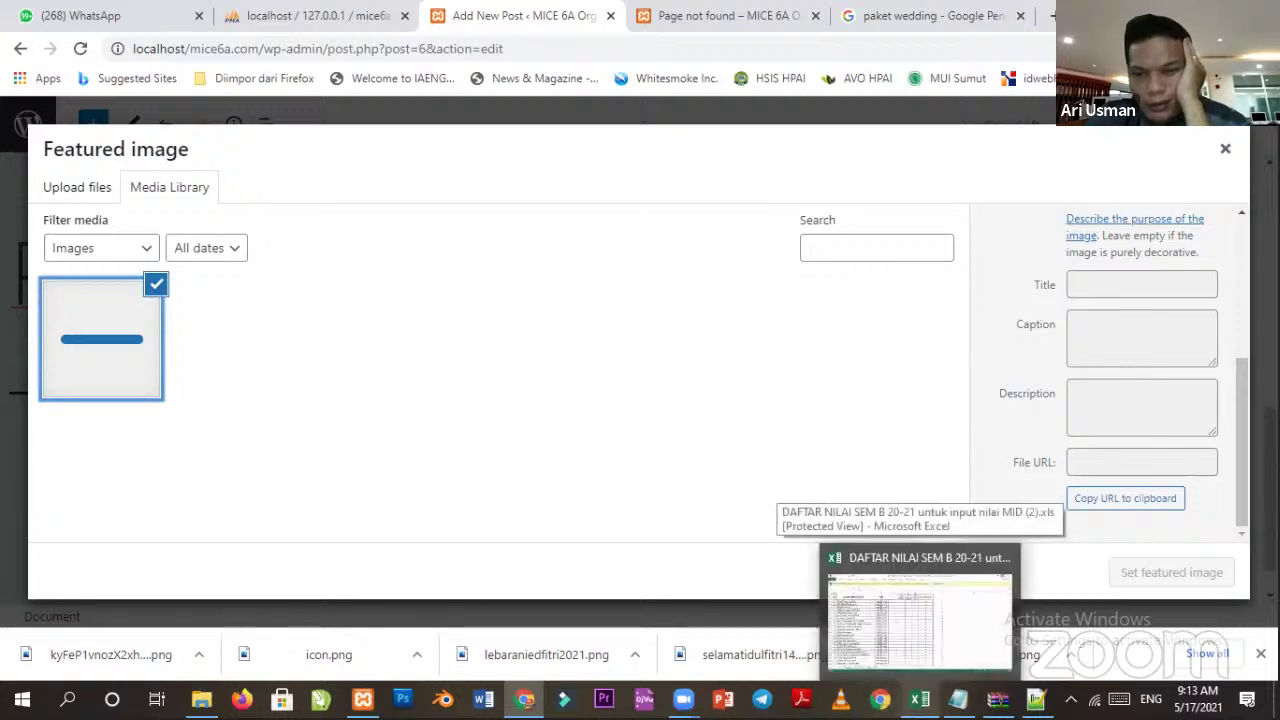
{"action": "mouse_move", "coordinate": [1036, 699]}
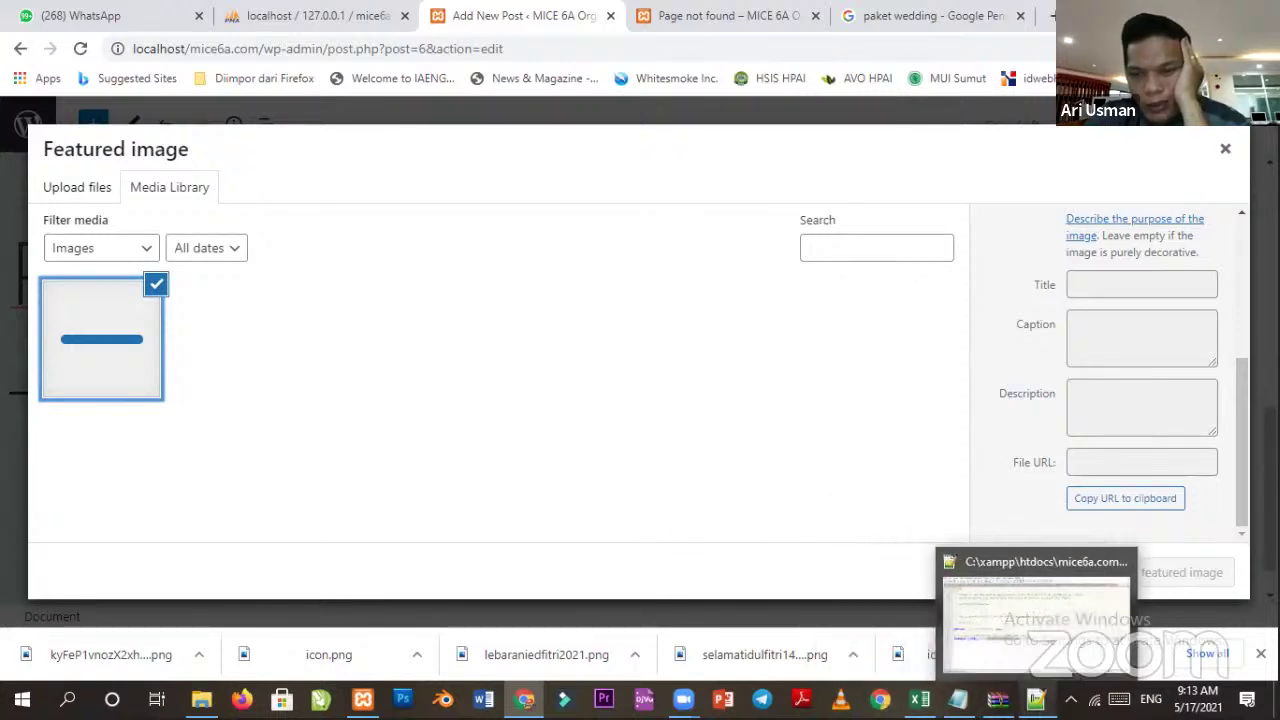
{"action": "left_click", "coordinate": [1122, 563]}
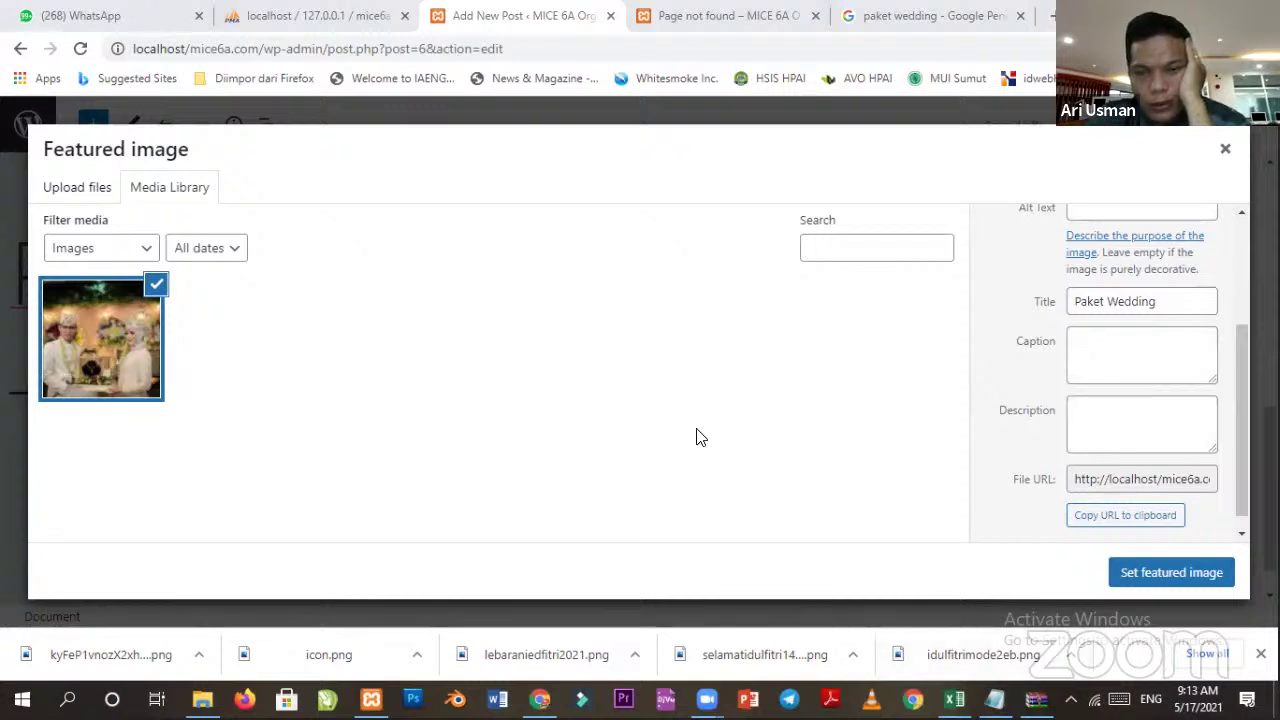
Reselect the wedding photo in the Media Library and set it as featured image.
{"action": "left_click", "coordinate": [128, 356]}
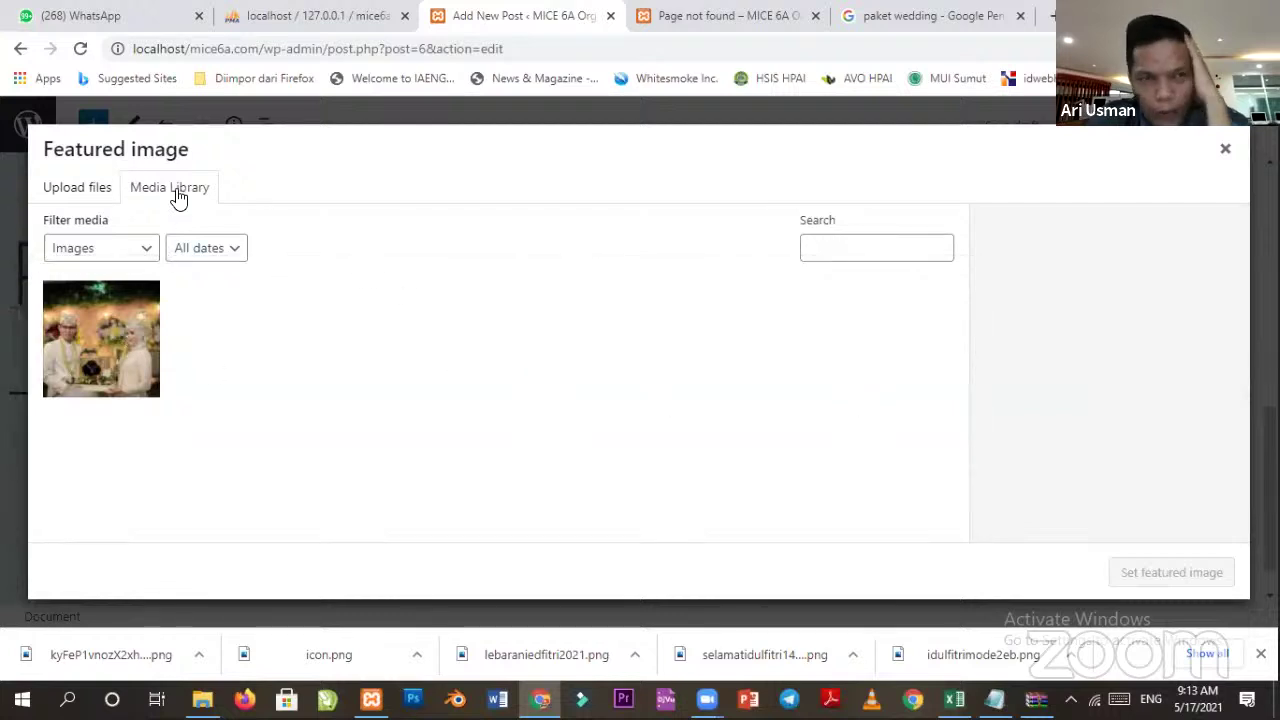
{"action": "left_click", "coordinate": [36, 196]}
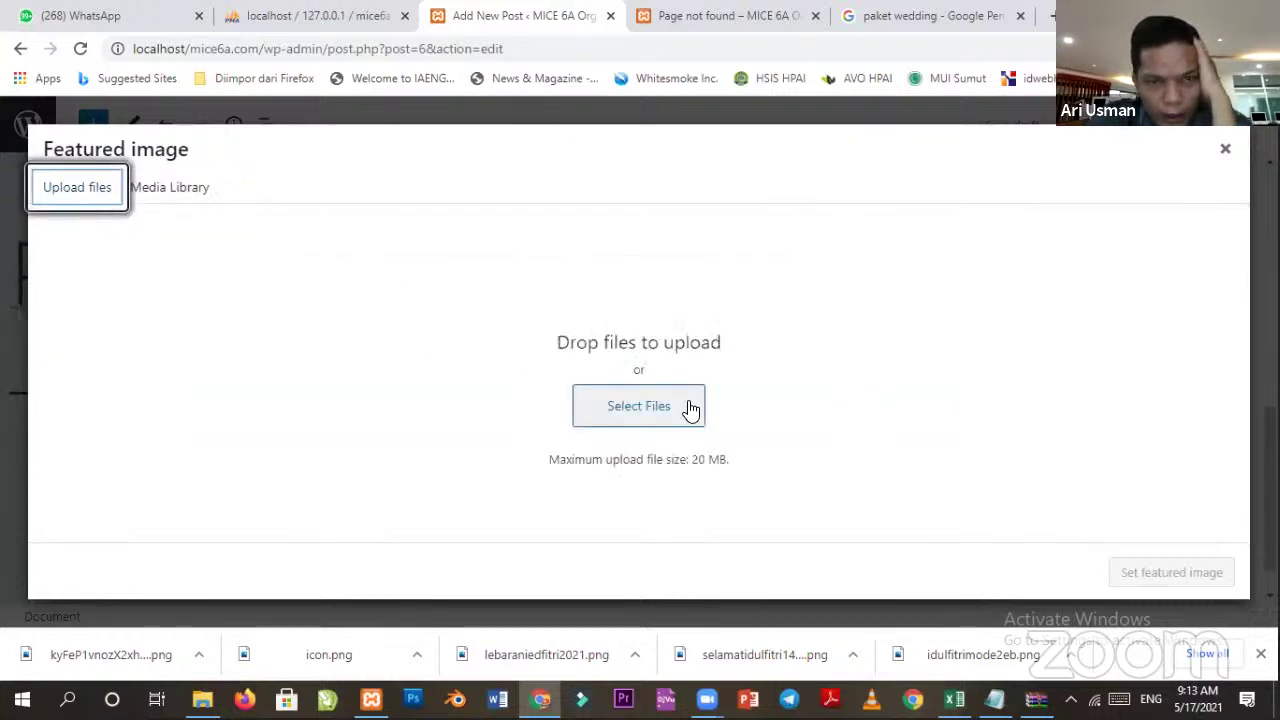
{"action": "left_click", "coordinate": [200, 199]}
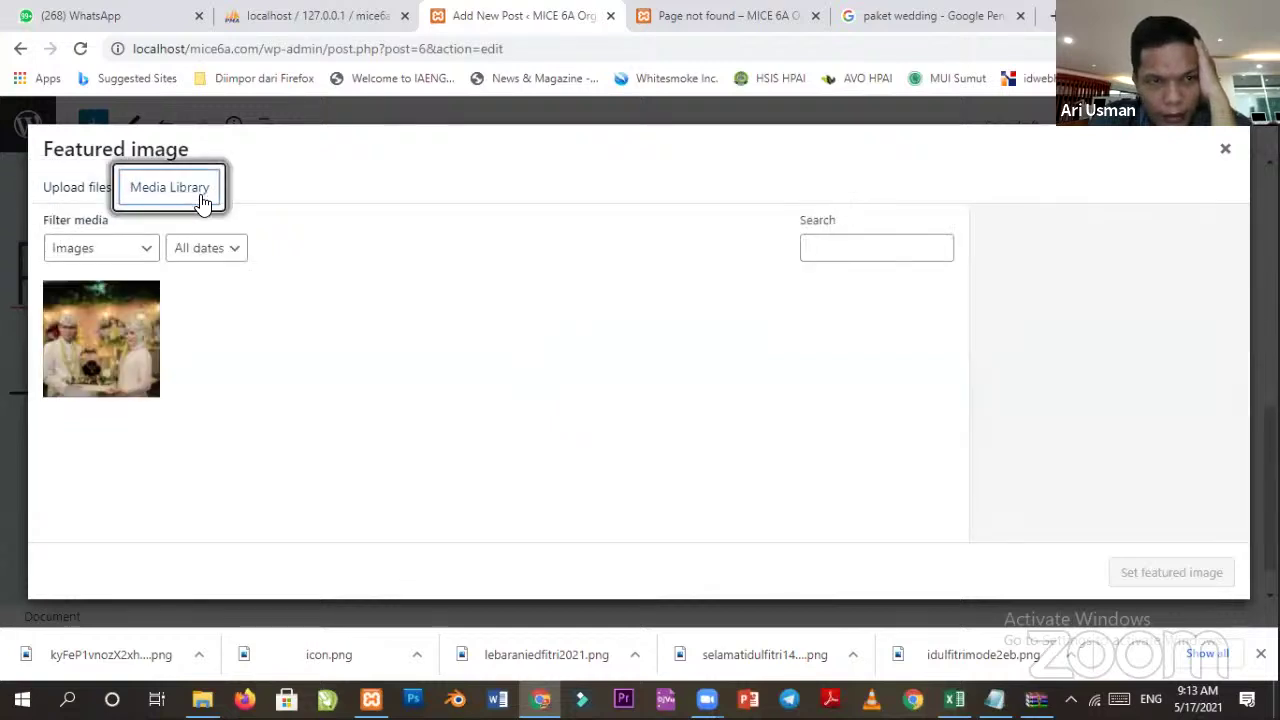
{"action": "left_click", "coordinate": [145, 380]}
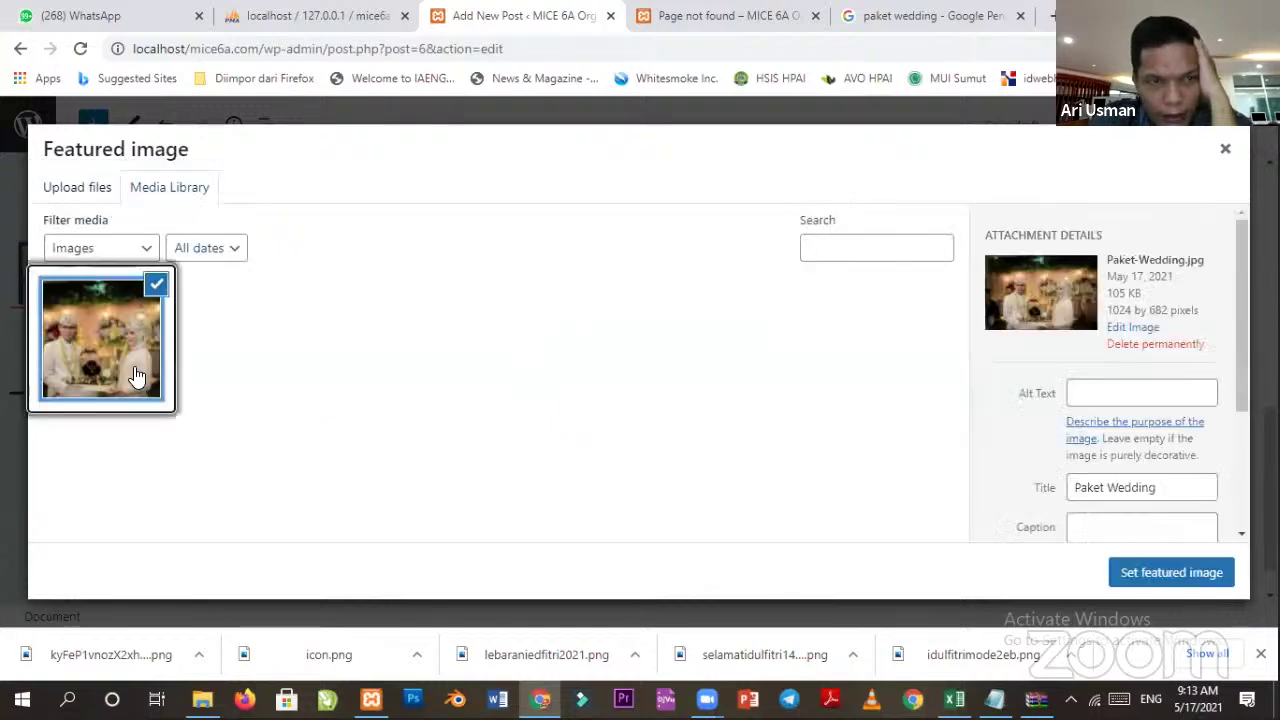
{"action": "left_click", "coordinate": [1037, 548]}
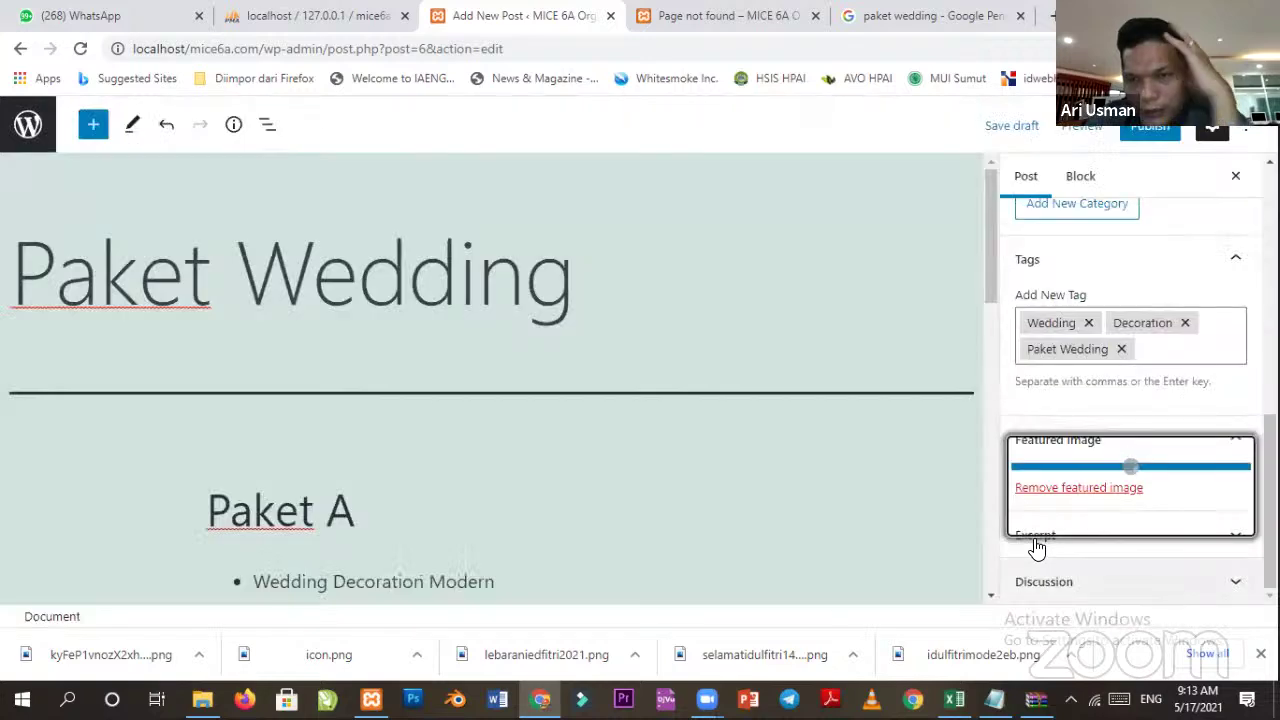
Publish the Paket Wedding post, confirming in the pre-publish panel.
{"action": "scroll", "coordinate": [1012, 458], "scroll_direction": "down", "scroll_amount": 2}
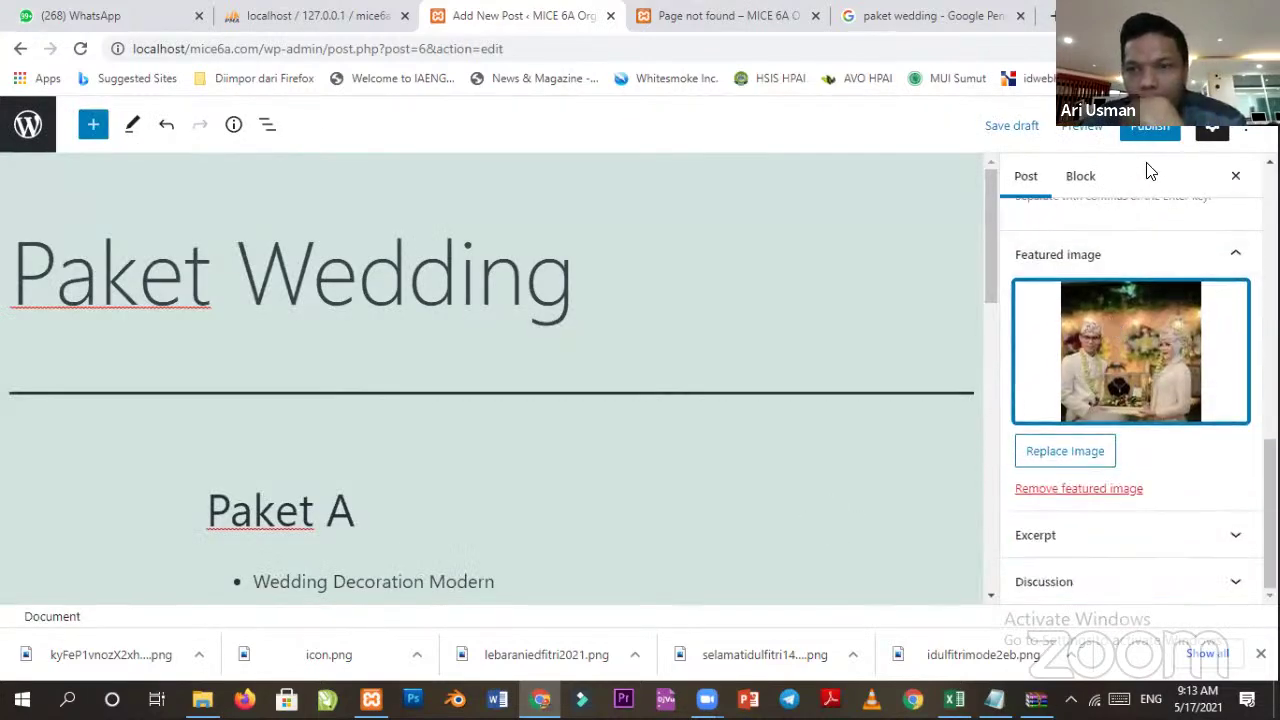
{"action": "left_click", "coordinate": [1152, 130]}
{"action": "left_click", "coordinate": [1100, 135]}
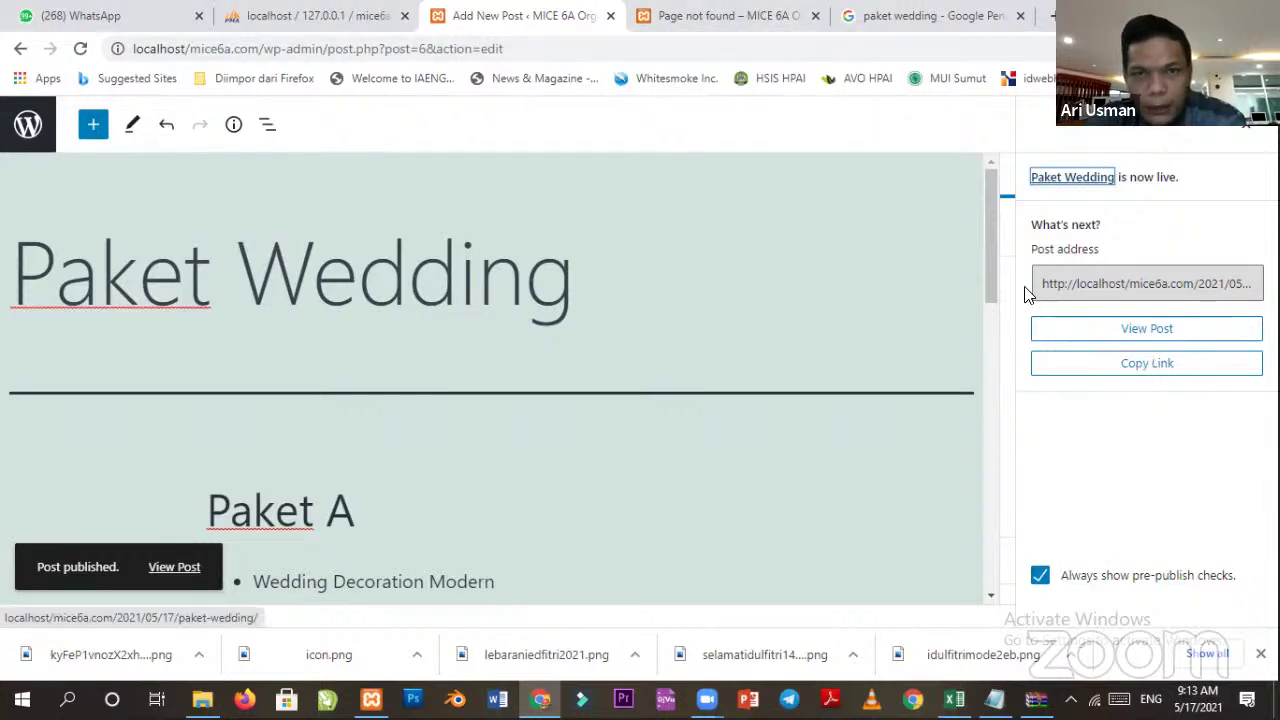
In the site tab, remove the hello-world path to load localhost/mice6a.com and browse the homepage.
{"action": "left_click", "coordinate": [708, 22]}
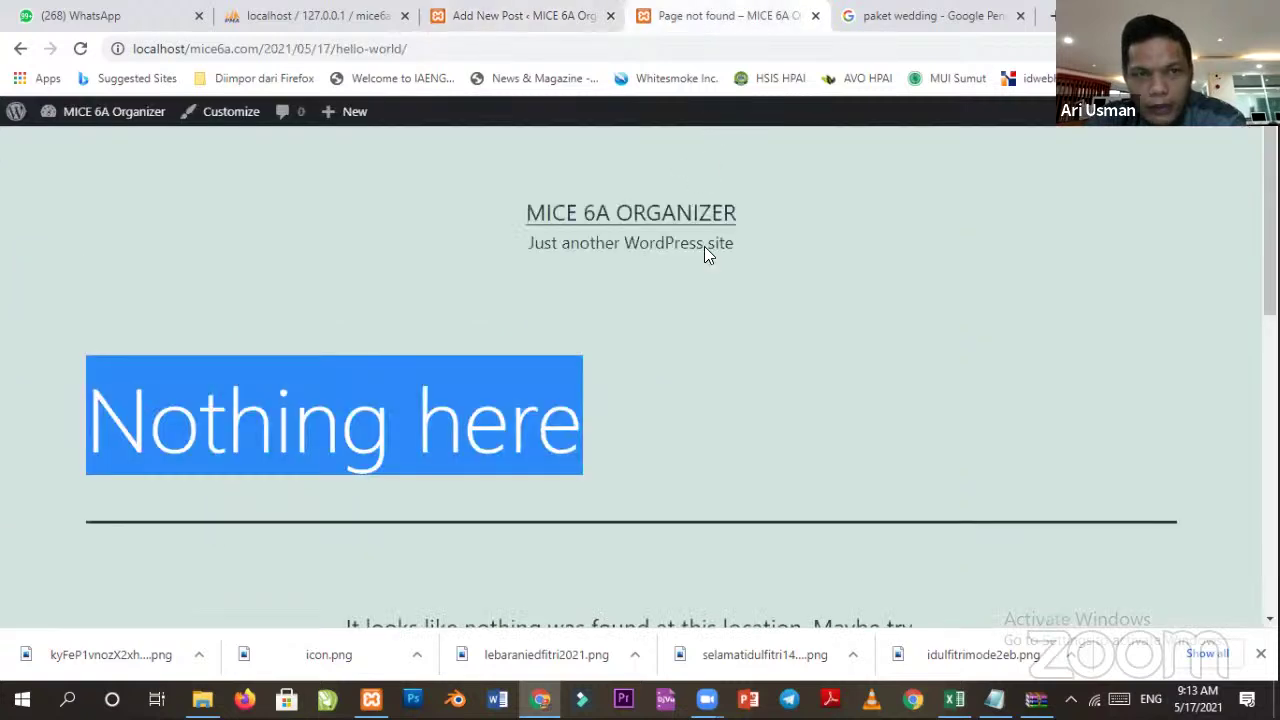
{"action": "left_click", "coordinate": [214, 49]}
{"action": "left_click", "coordinate": [265, 50]}
{"action": "left_click_drag", "start_coordinate": [262, 49], "coordinate": [480, 51]}
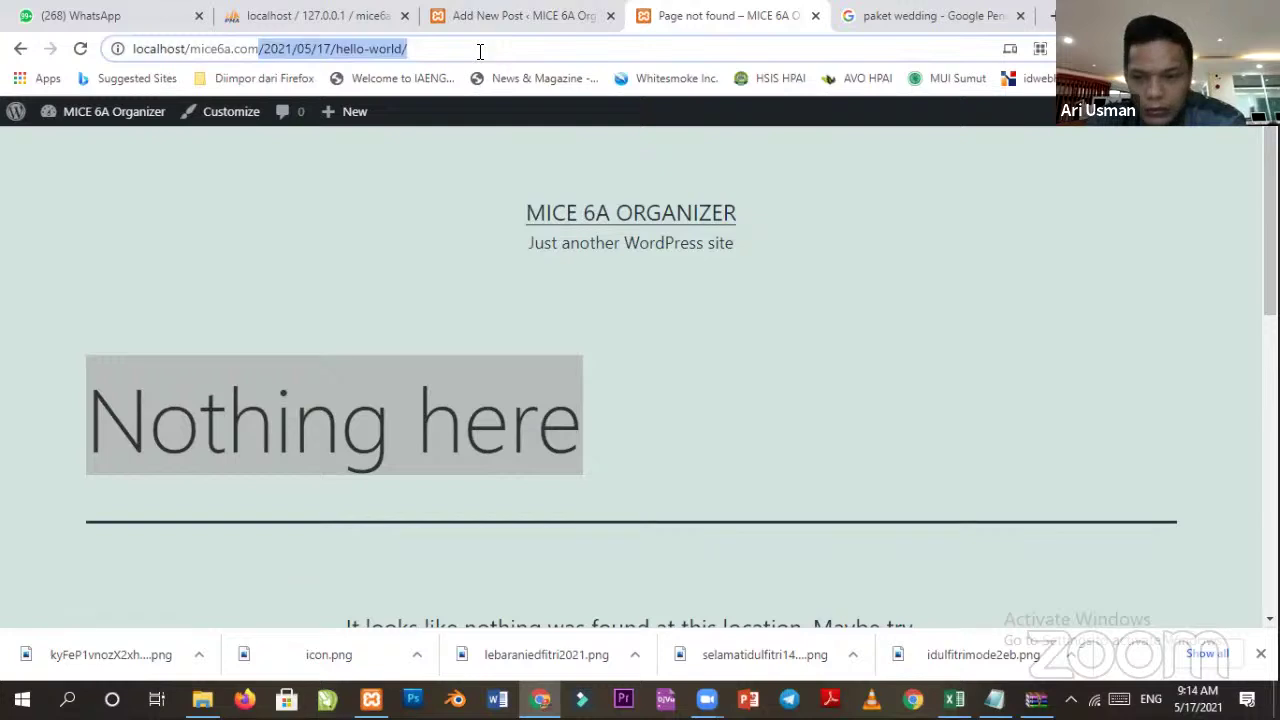
{"action": "key", "text": "BackSpace"}
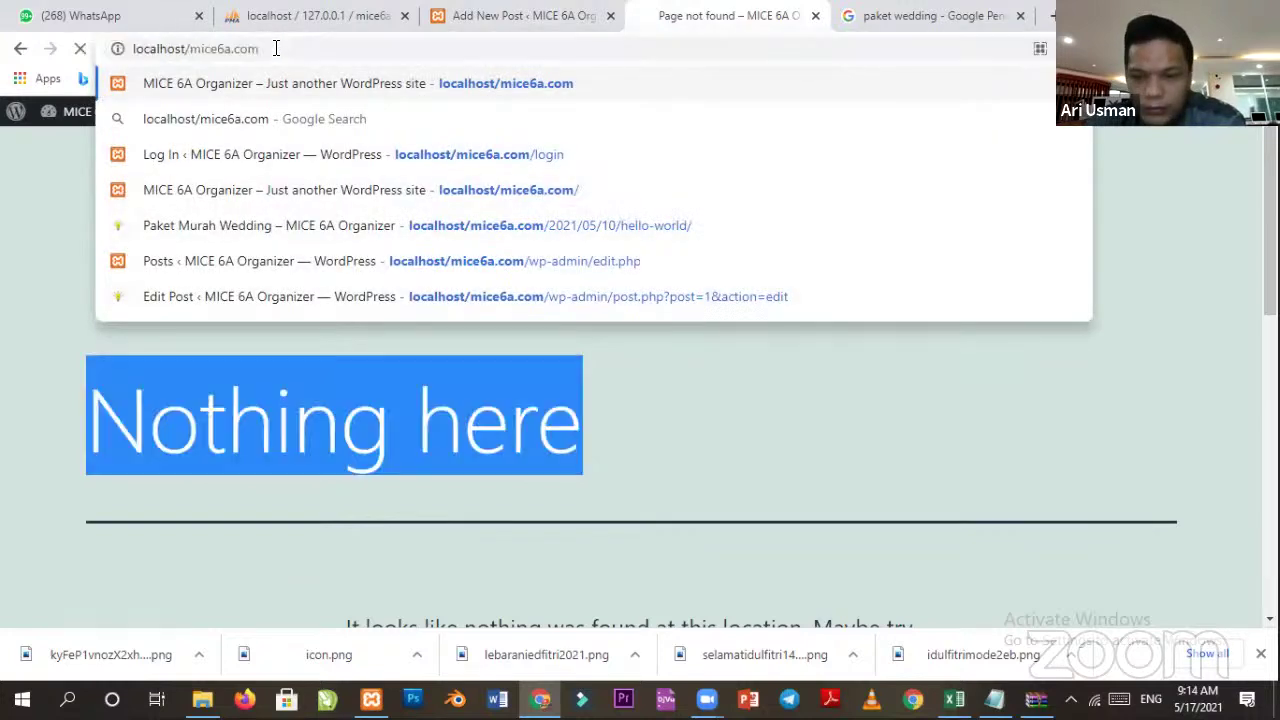
{"action": "key", "text": "Return"}
{"action": "scroll", "coordinate": [677, 437], "scroll_direction": "down", "scroll_amount": 7}
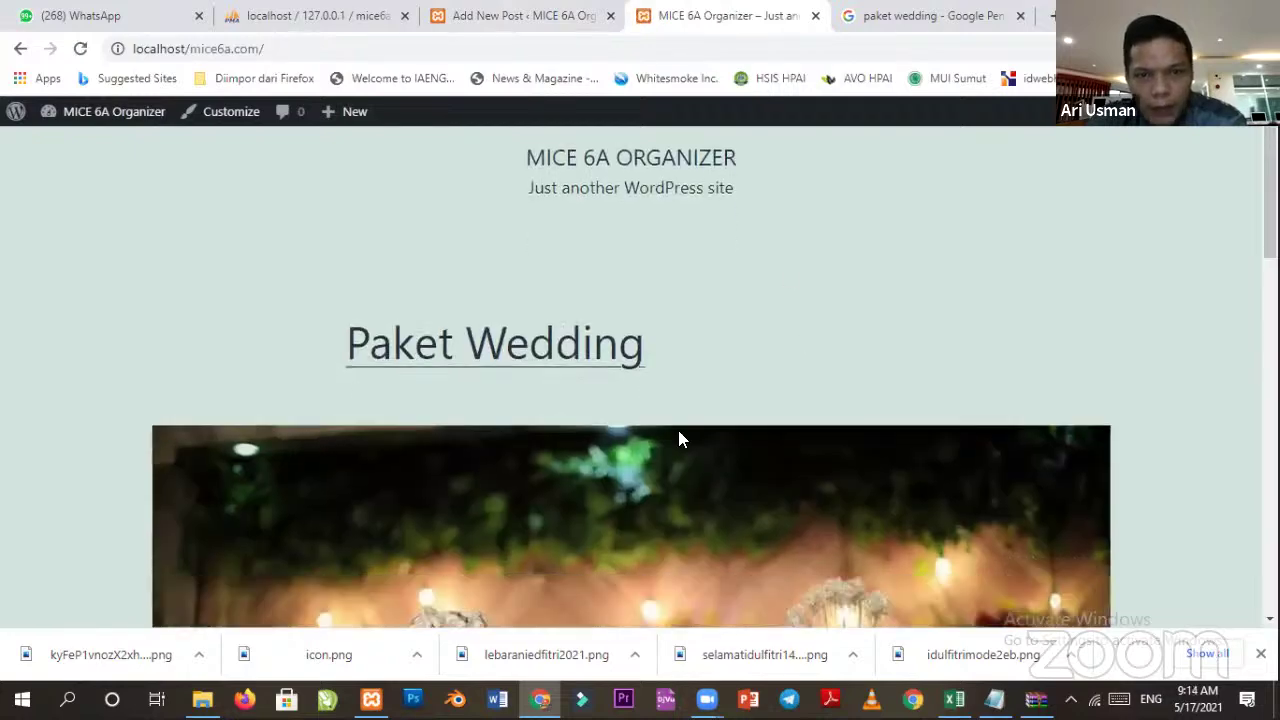
{"action": "scroll", "coordinate": [626, 351], "scroll_direction": "down", "scroll_amount": 3}
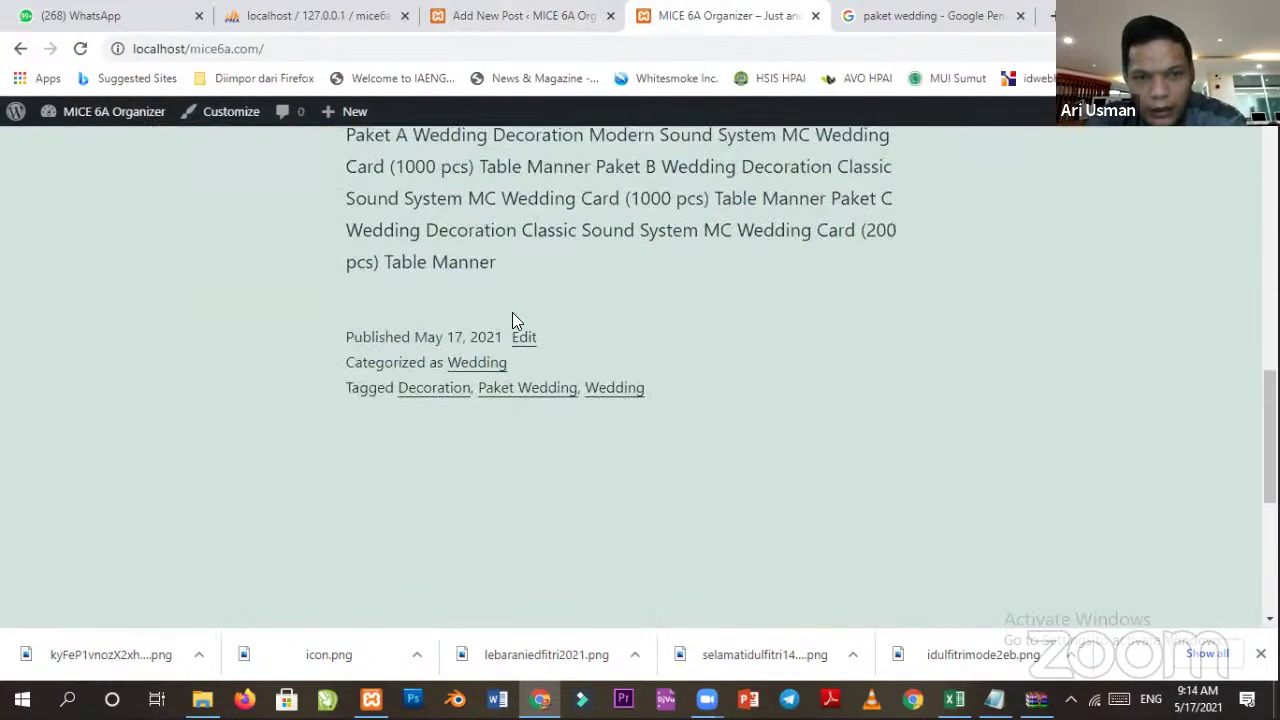
{"action": "scroll", "coordinate": [514, 334], "scroll_direction": "up", "scroll_amount": 4}
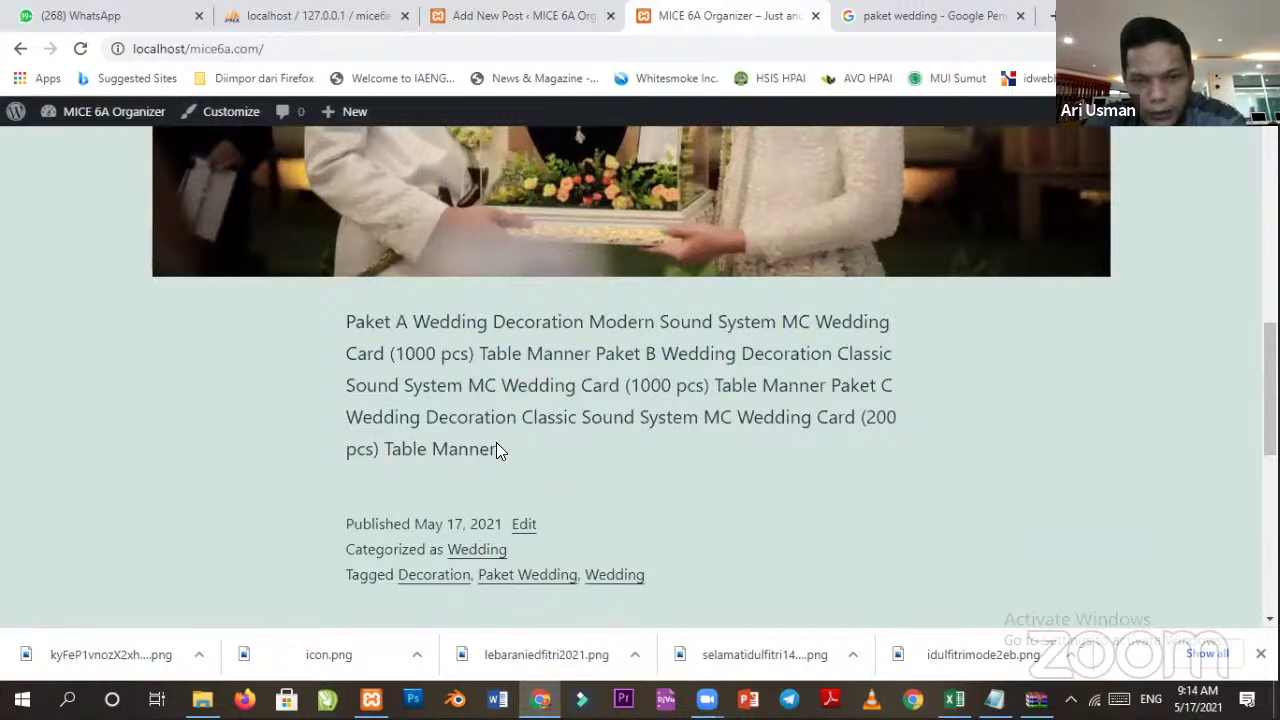
{"action": "scroll", "coordinate": [494, 380], "scroll_direction": "up", "scroll_amount": 5}
Open the Paket Wedding post from its photo and scroll through the published page.
{"action": "left_click", "coordinate": [522, 393]}
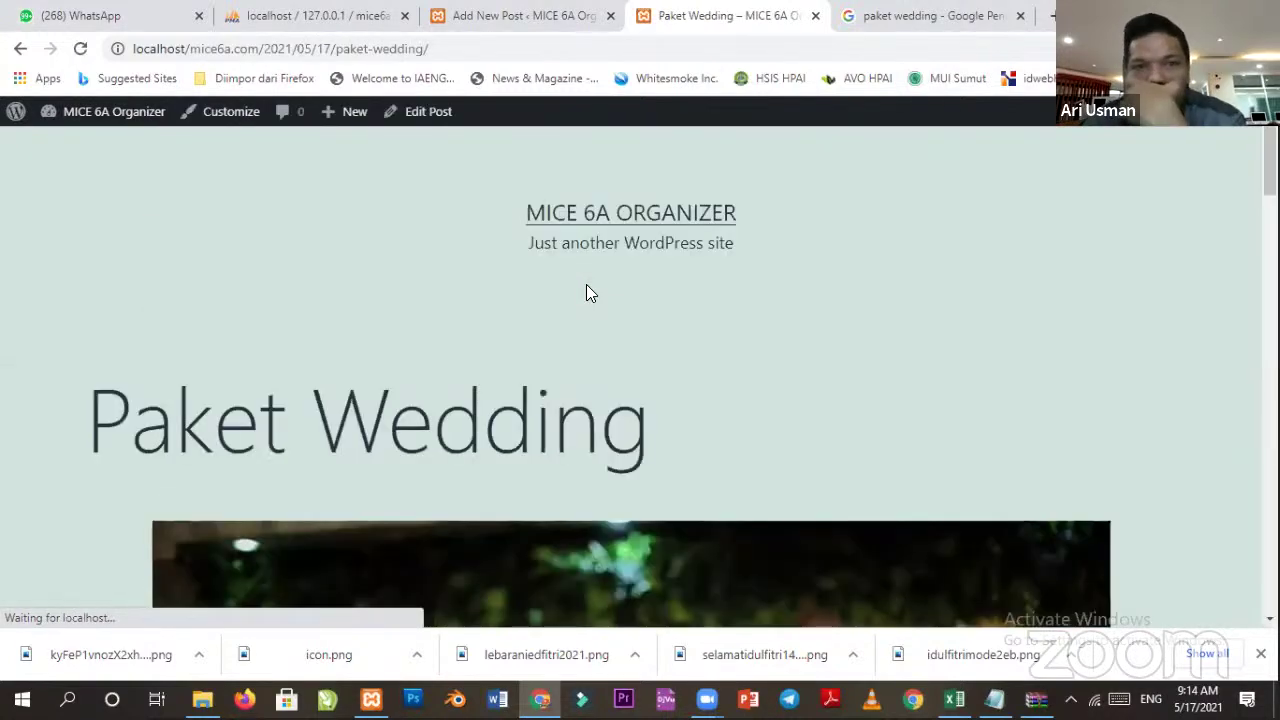
{"action": "scroll", "coordinate": [586, 284], "scroll_direction": "down", "scroll_amount": 8}
{"action": "scroll", "coordinate": [455, 402], "scroll_direction": "down", "scroll_amount": 8}
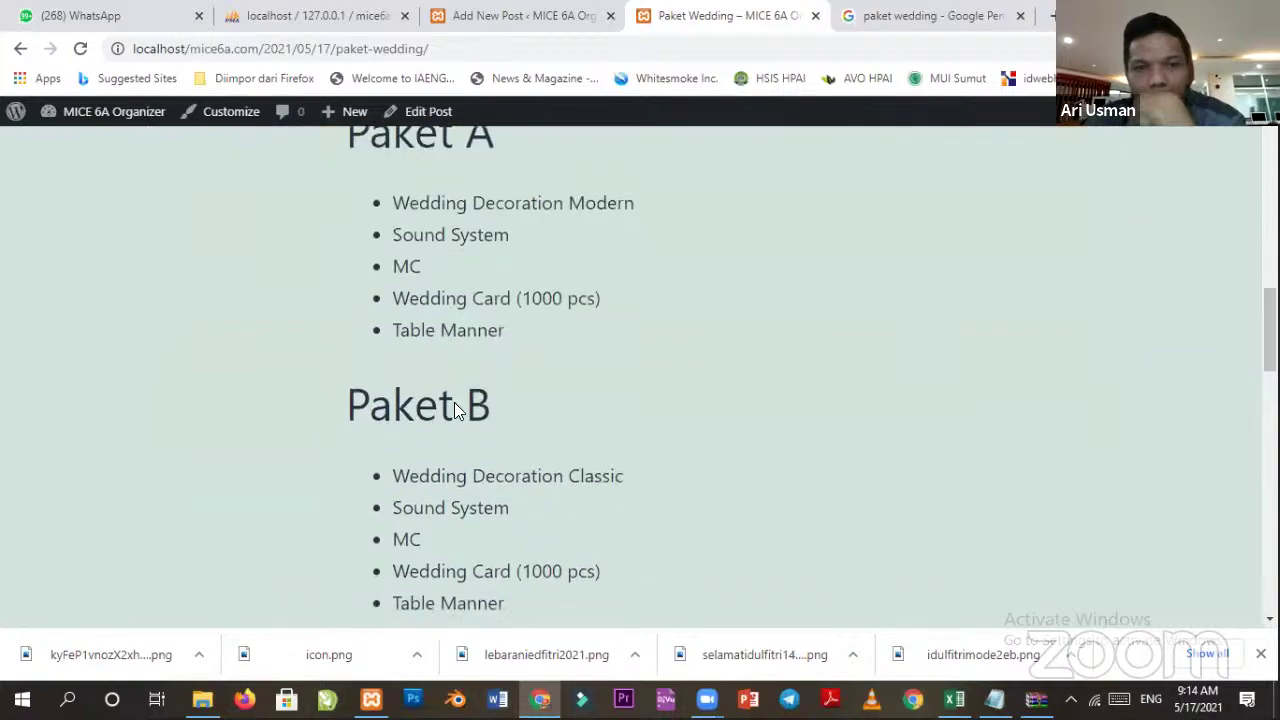
{"action": "scroll", "coordinate": [455, 402], "scroll_direction": "up", "scroll_amount": 3}
{"action": "scroll", "coordinate": [455, 400], "scroll_direction": "up", "scroll_amount": 10}
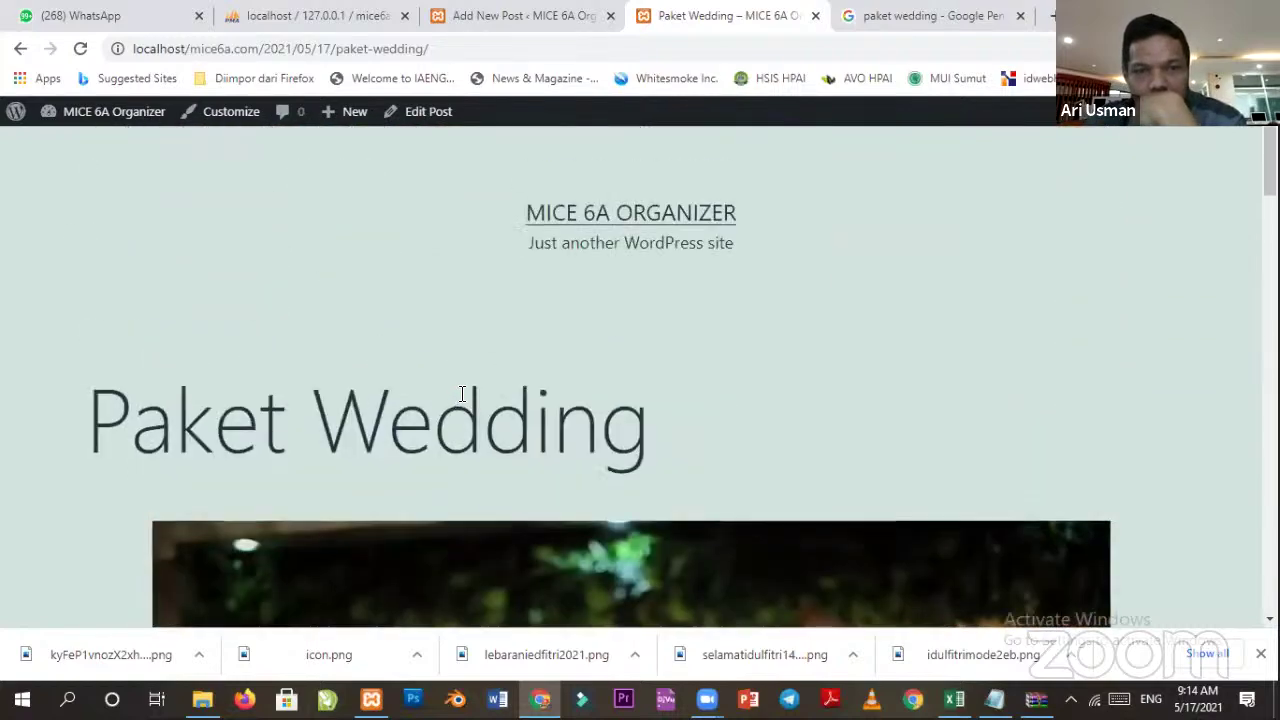
{"action": "scroll", "coordinate": [458, 400], "scroll_direction": "down", "scroll_amount": 15}
{"action": "scroll", "coordinate": [455, 392], "scroll_direction": "down", "scroll_amount": 10}
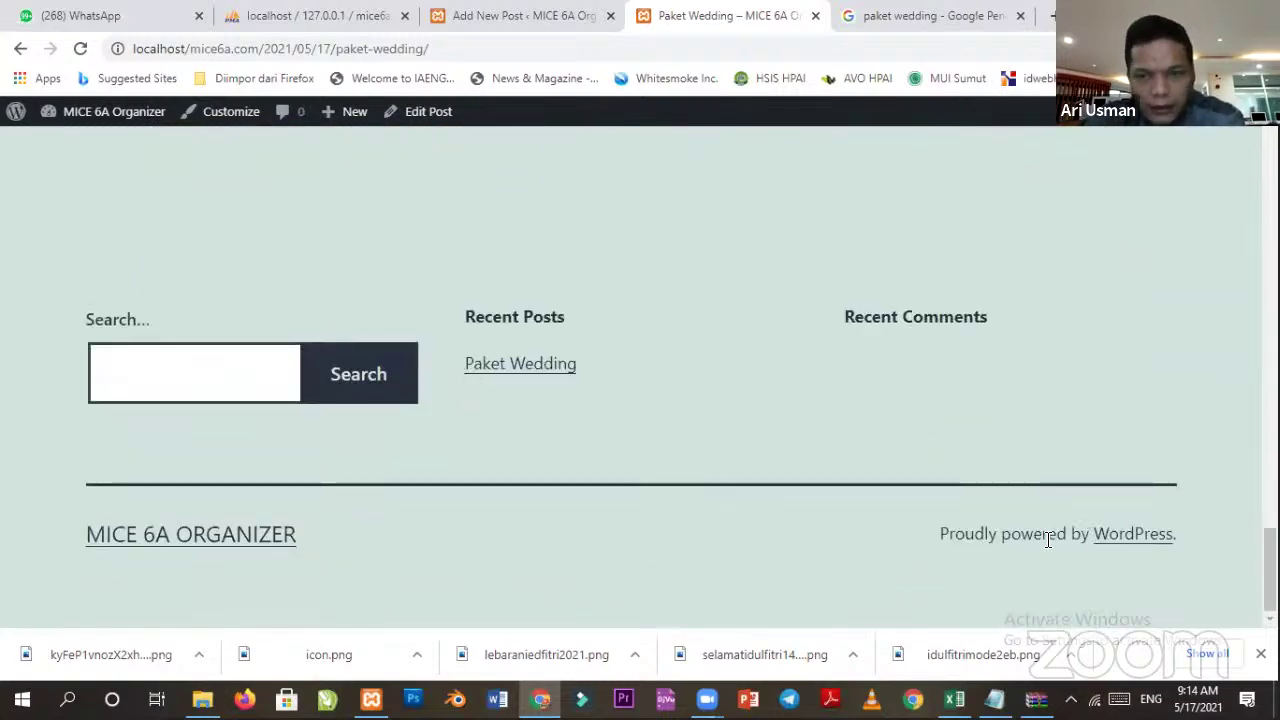
{"action": "scroll", "coordinate": [569, 217], "scroll_direction": "up", "scroll_amount": 10}
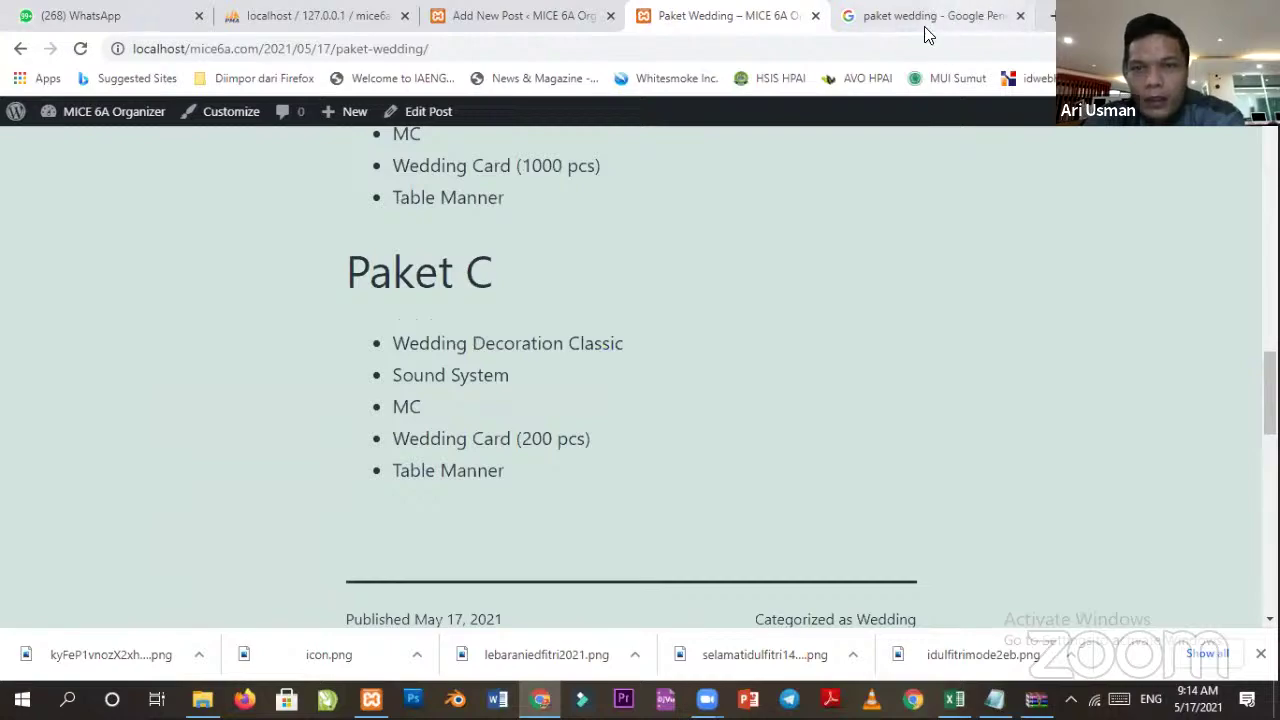
Compare with the paket wedding image results, recheck the post, then return to the editor.
{"action": "left_click", "coordinate": [946, 20]}
{"action": "scroll", "coordinate": [482, 197], "scroll_direction": "down", "scroll_amount": 5}
{"action": "scroll", "coordinate": [482, 197], "scroll_direction": "up", "scroll_amount": 5}
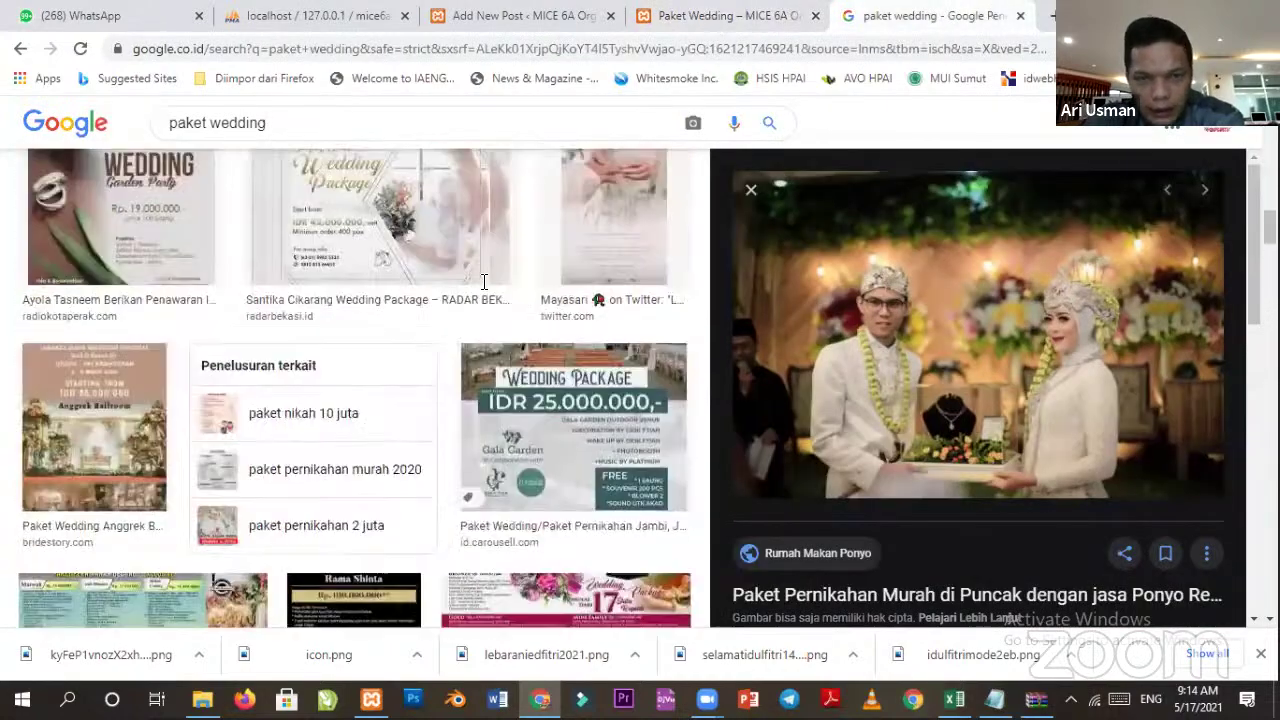
{"action": "left_click", "coordinate": [720, 16]}
{"action": "scroll", "coordinate": [481, 282], "scroll_direction": "up", "scroll_amount": 15}
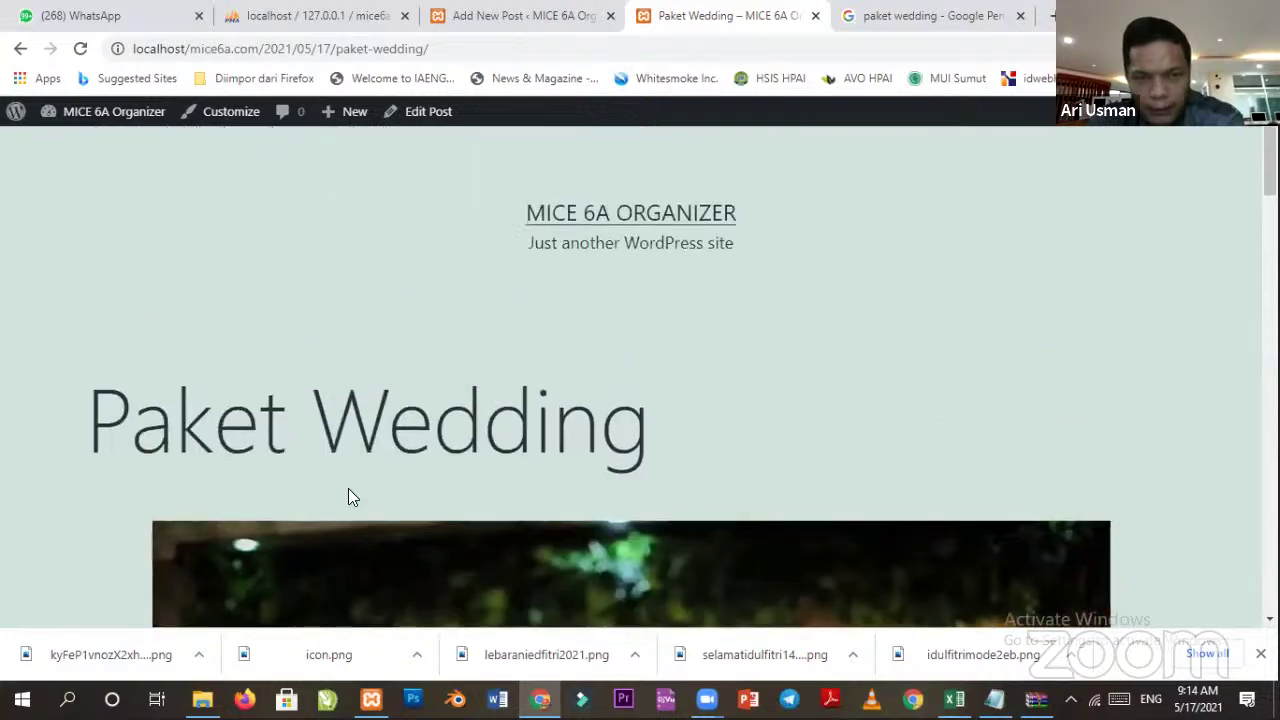
{"action": "scroll", "coordinate": [263, 337], "scroll_direction": "down", "scroll_amount": 4}
{"action": "scroll", "coordinate": [122, 358], "scroll_direction": "up", "scroll_amount": 4}
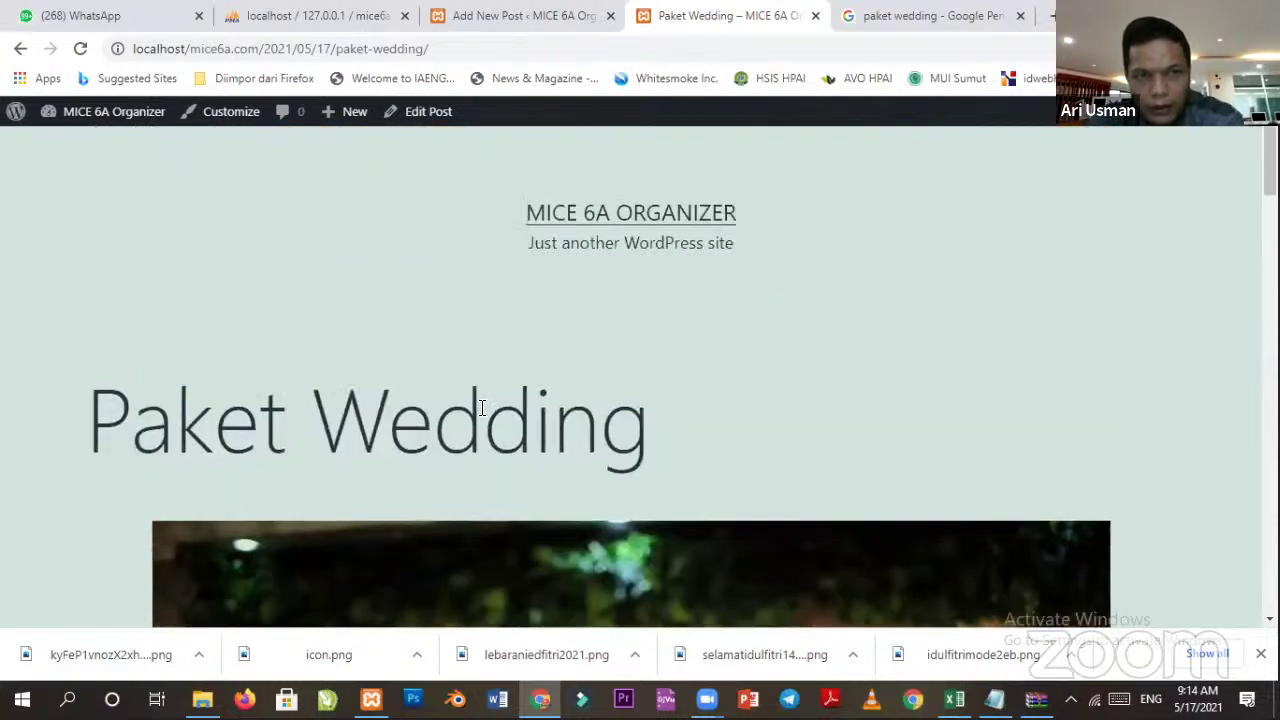
{"action": "scroll", "coordinate": [480, 368], "scroll_direction": "down", "scroll_amount": 5}
{"action": "scroll", "coordinate": [420, 500], "scroll_direction": "down", "scroll_amount": 5}
{"action": "scroll", "coordinate": [466, 457], "scroll_direction": "up", "scroll_amount": 5}
{"action": "scroll", "coordinate": [464, 450], "scroll_direction": "down", "scroll_amount": 4}
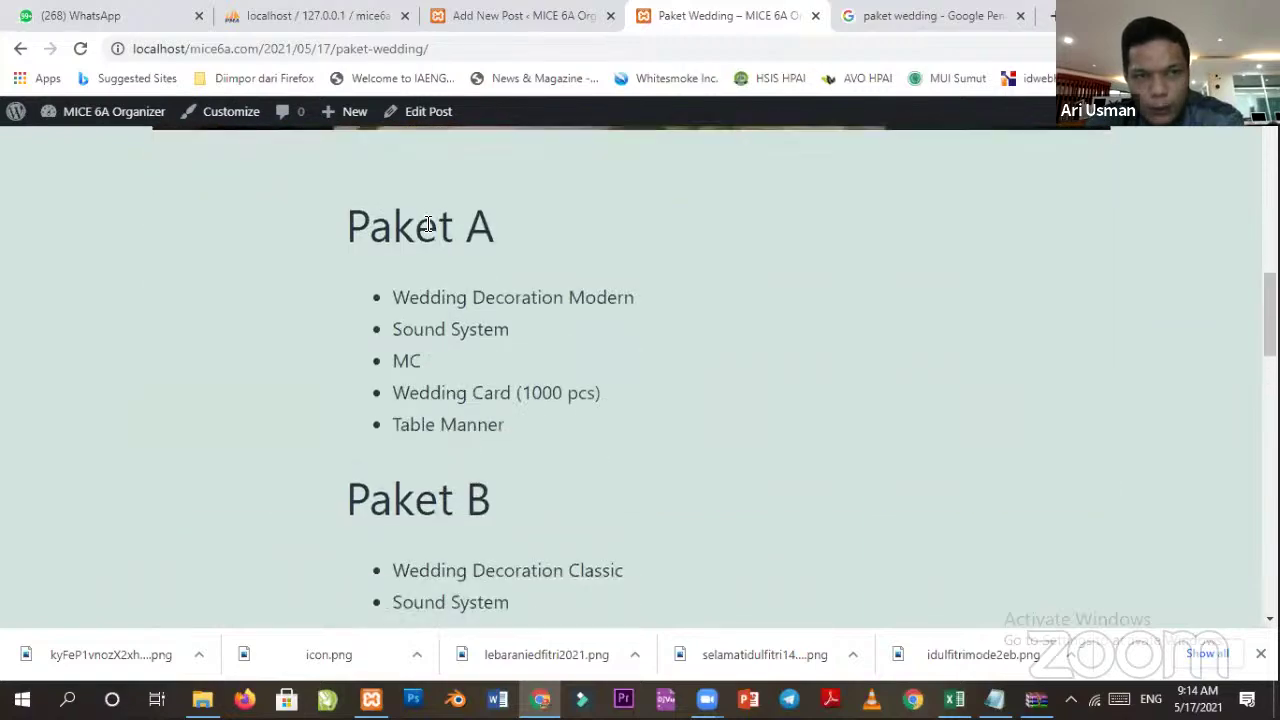
{"action": "left_click", "coordinate": [509, 18]}
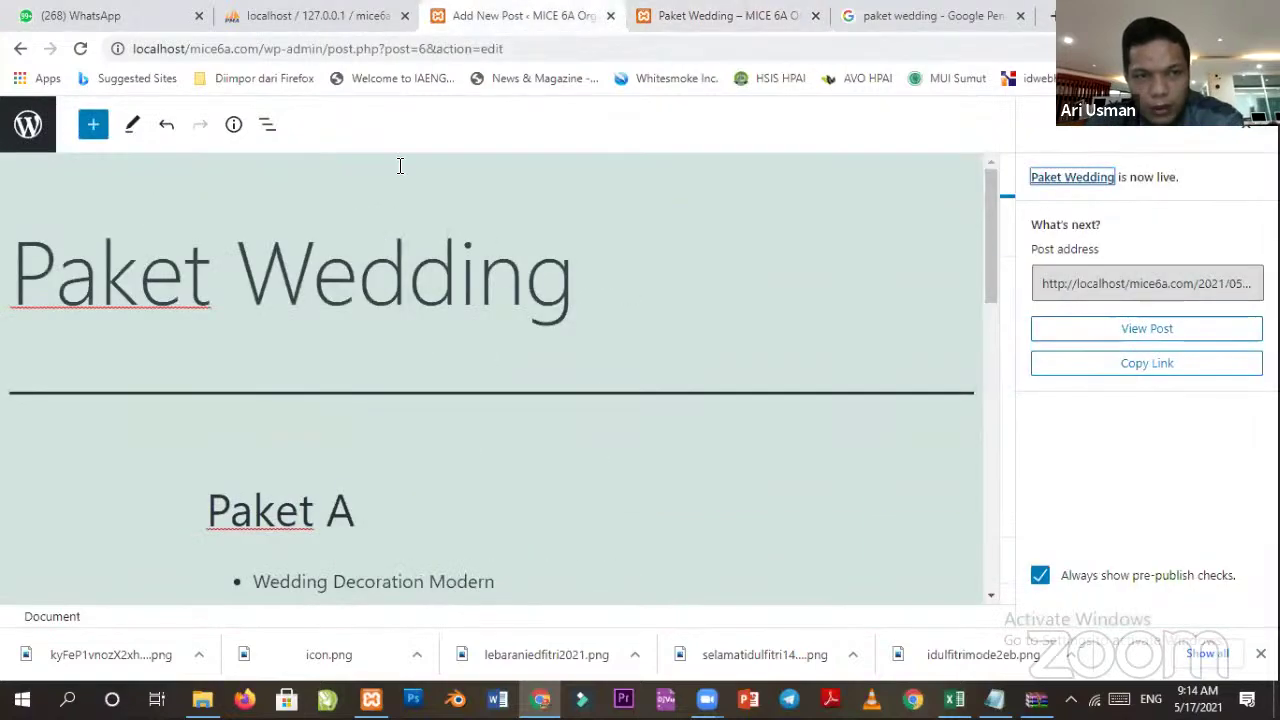
Go from the editor to the dashboard, the Posts list, then the empty Comments screen.
{"action": "scroll", "coordinate": [408, 386], "scroll_direction": "down", "scroll_amount": 2}
{"action": "scroll", "coordinate": [383, 346], "scroll_direction": "up", "scroll_amount": 2}
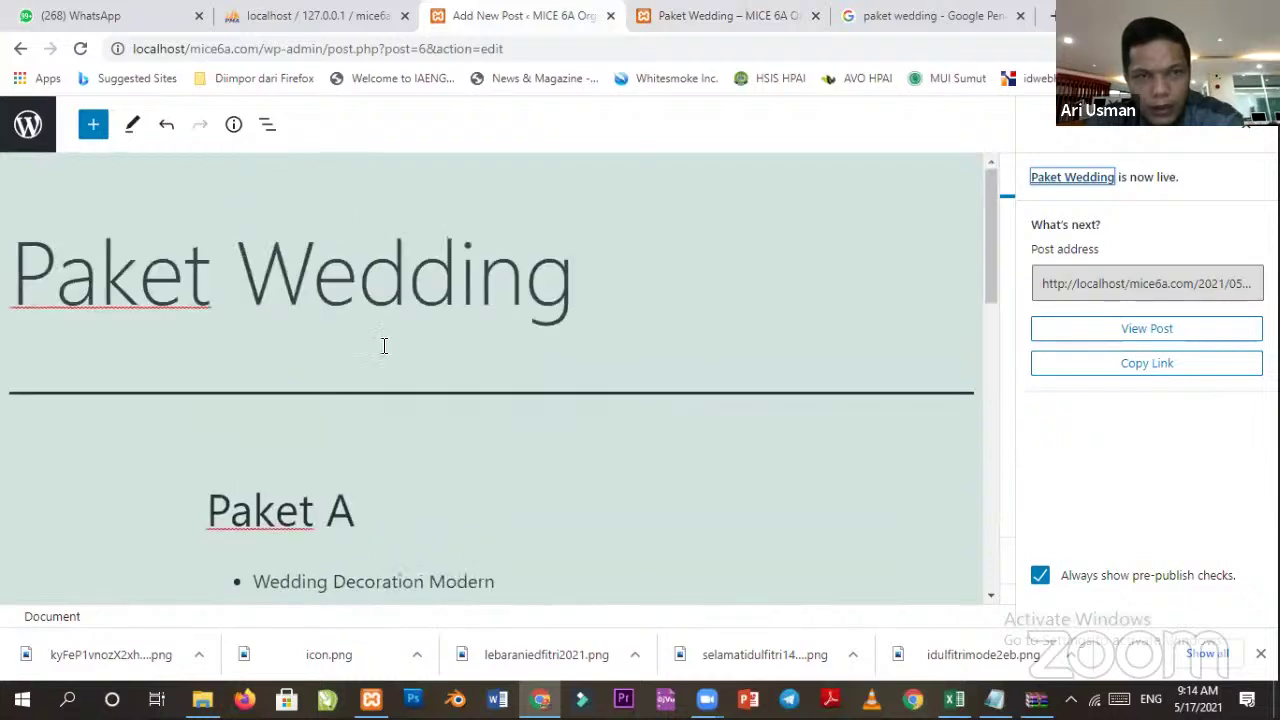
{"action": "left_click", "coordinate": [28, 133]}
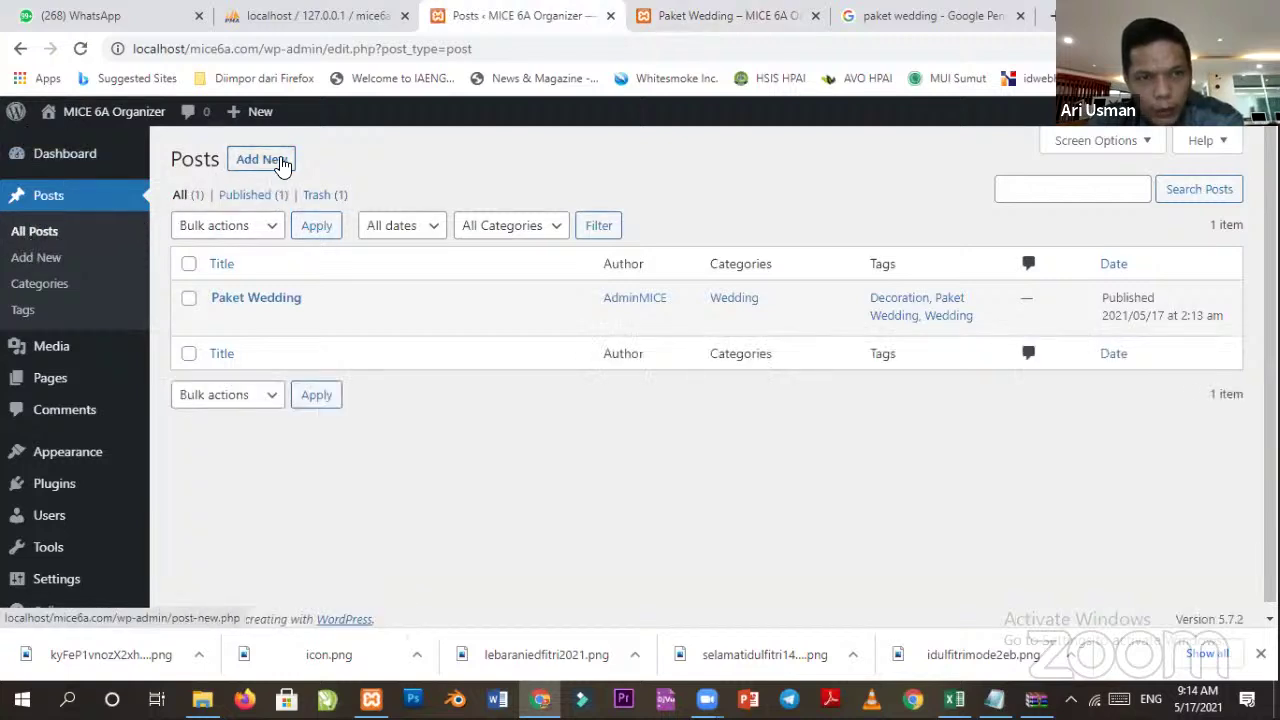
{"action": "left_click", "coordinate": [55, 200]}
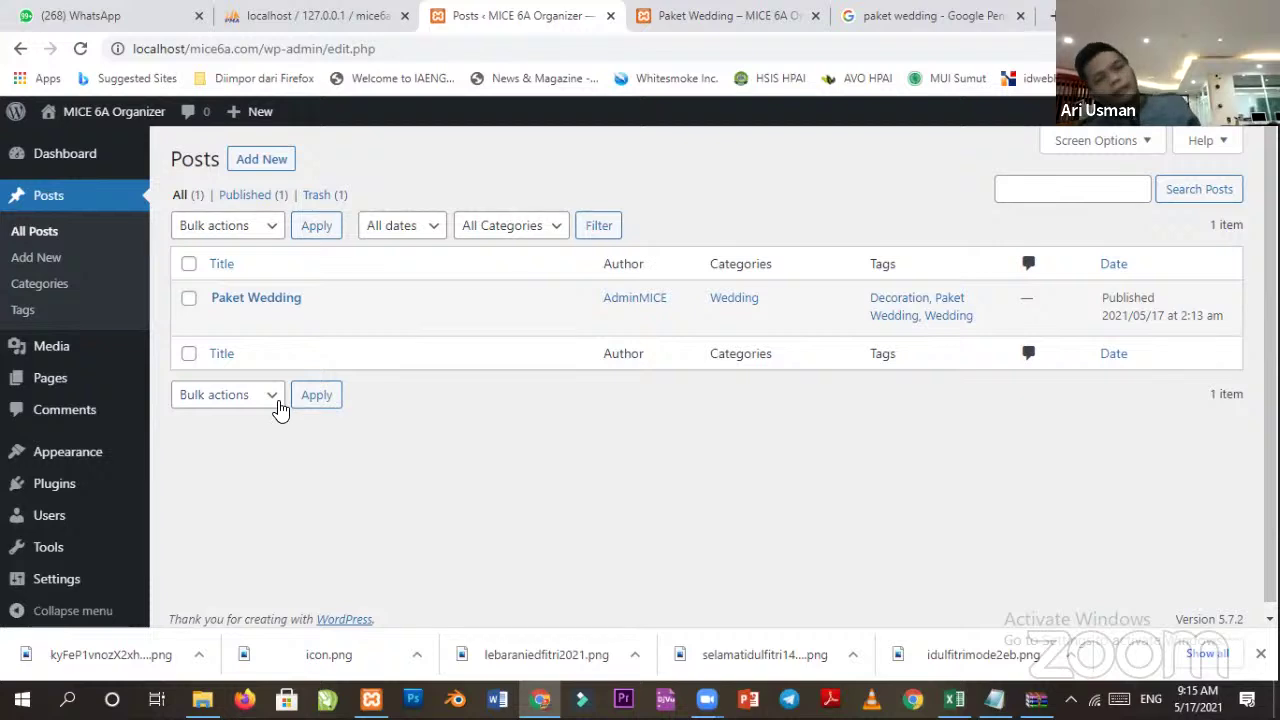
{"action": "left_click", "coordinate": [63, 426]}
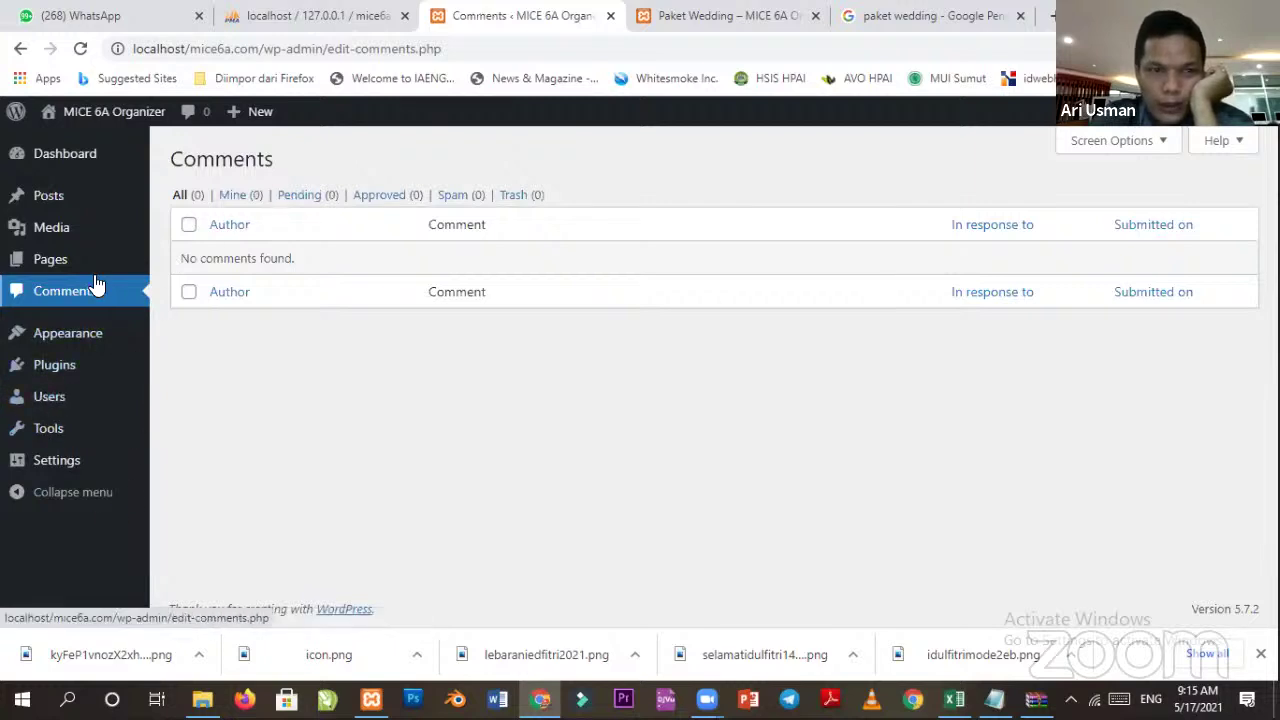
Trash Privacy Policy and Sample Page with the Move to Trash bulk action.
{"action": "left_click", "coordinate": [65, 200]}
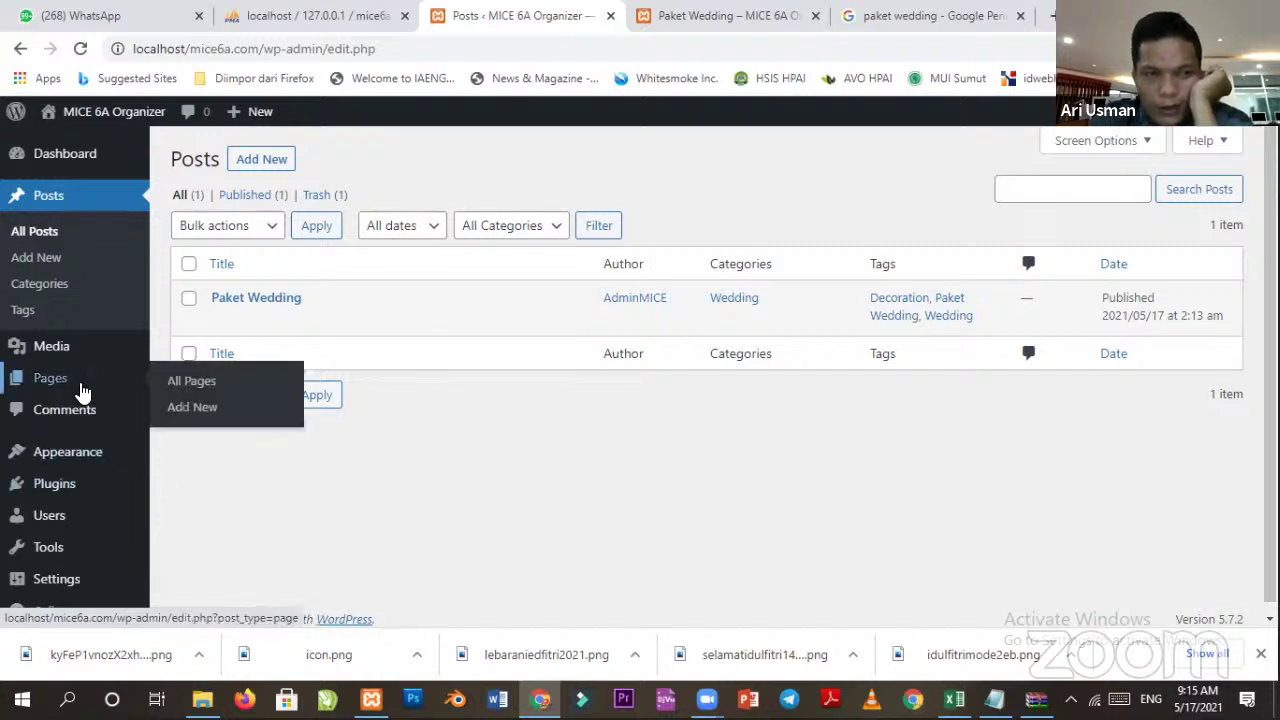
{"action": "left_click", "coordinate": [82, 391]}
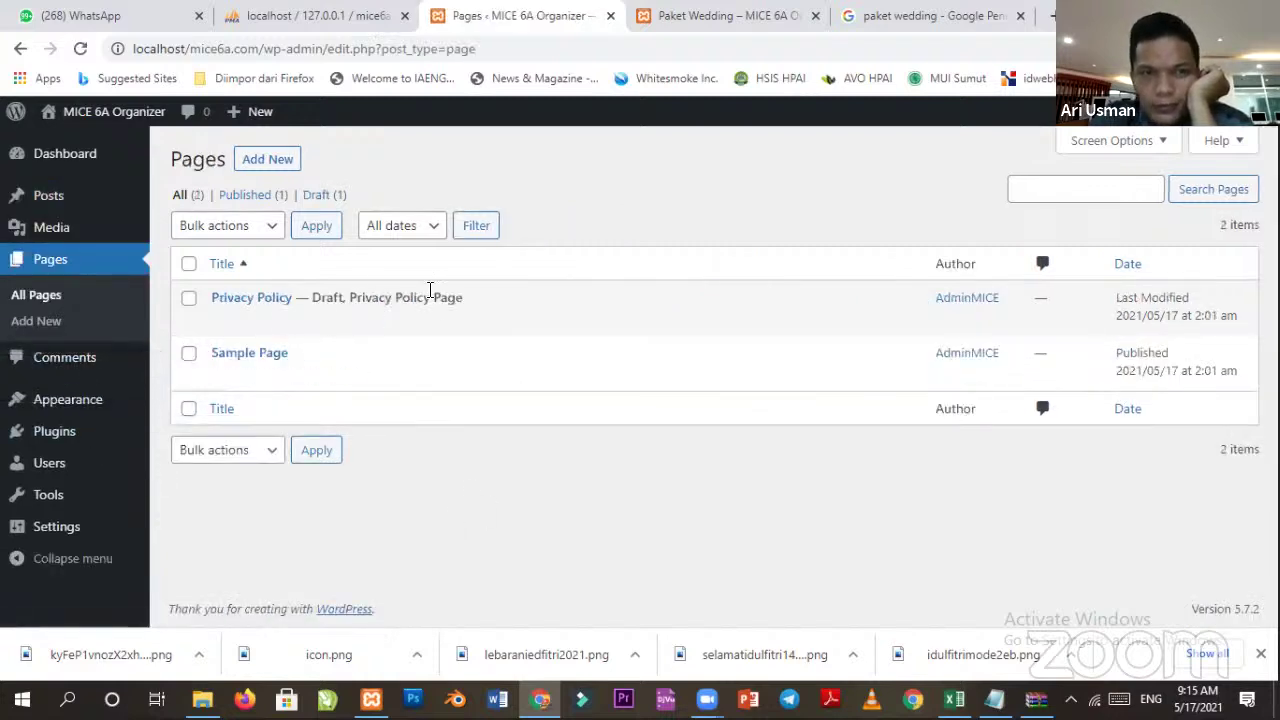
{"action": "left_click", "coordinate": [189, 264]}
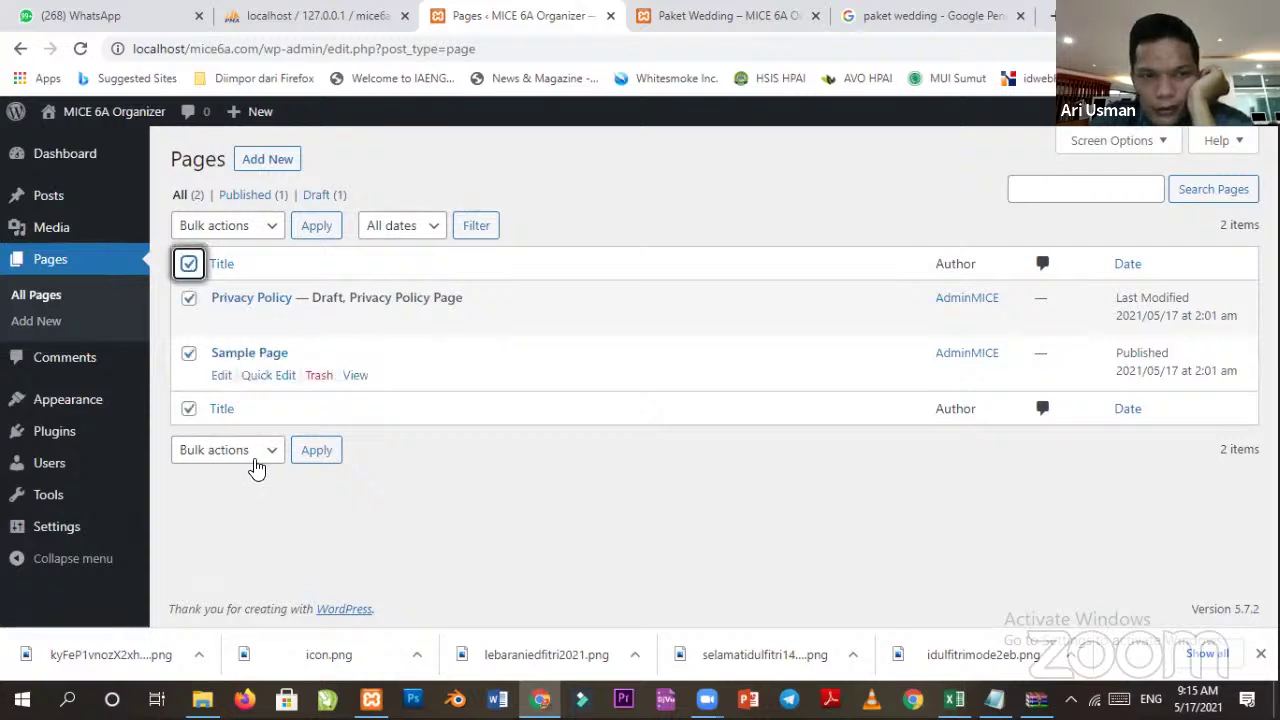
{"action": "left_click", "coordinate": [258, 230]}
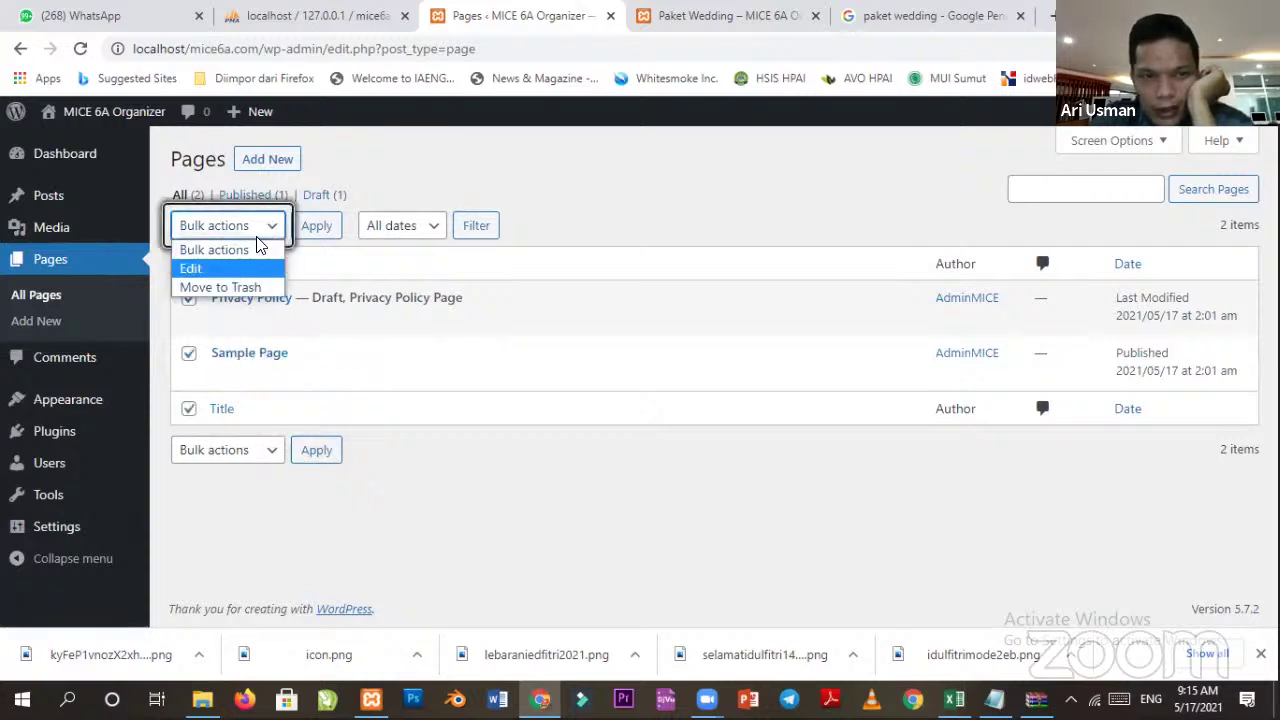
{"action": "left_click", "coordinate": [240, 288]}
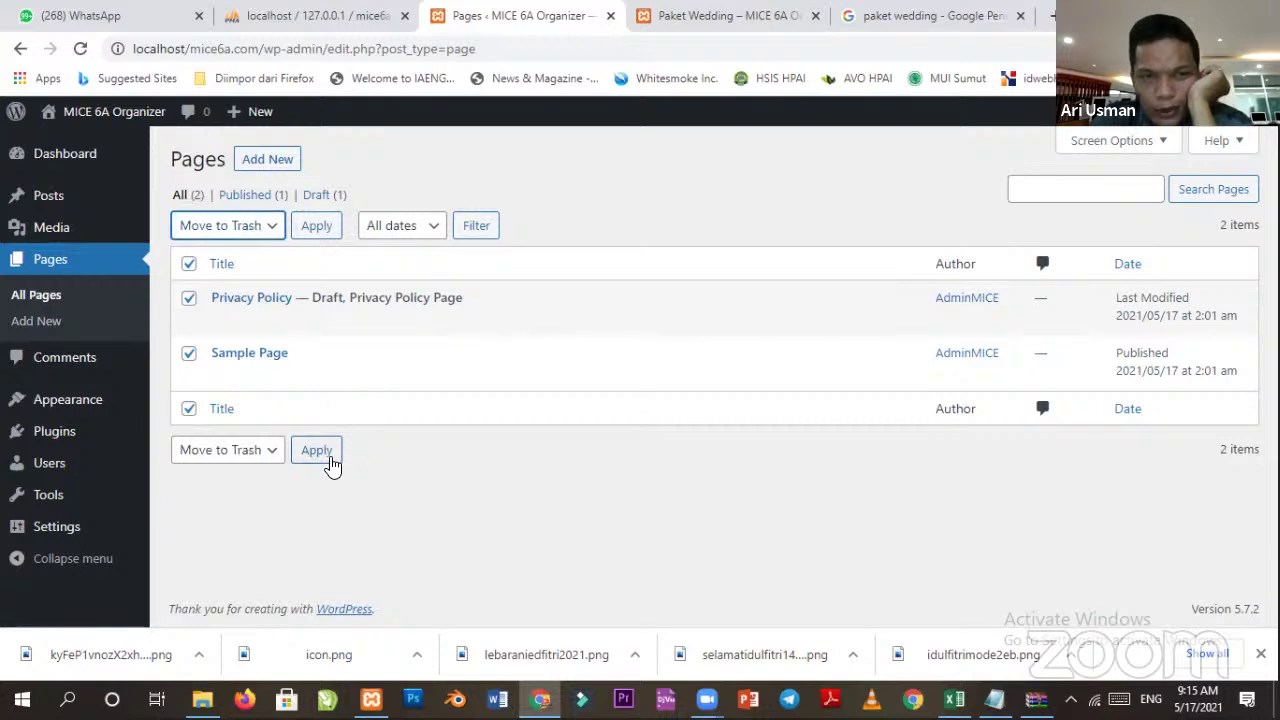
{"action": "left_click", "coordinate": [318, 451]}
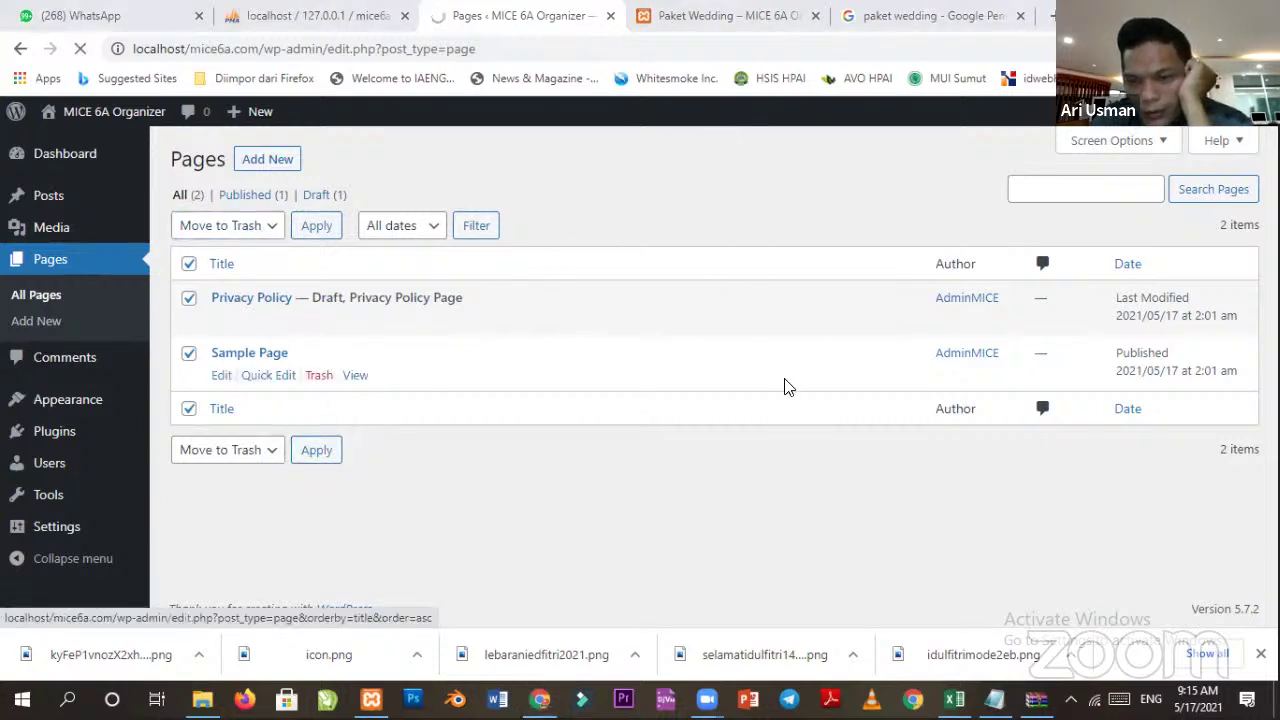
{"action": "mouse_move", "coordinate": [65, 203]}
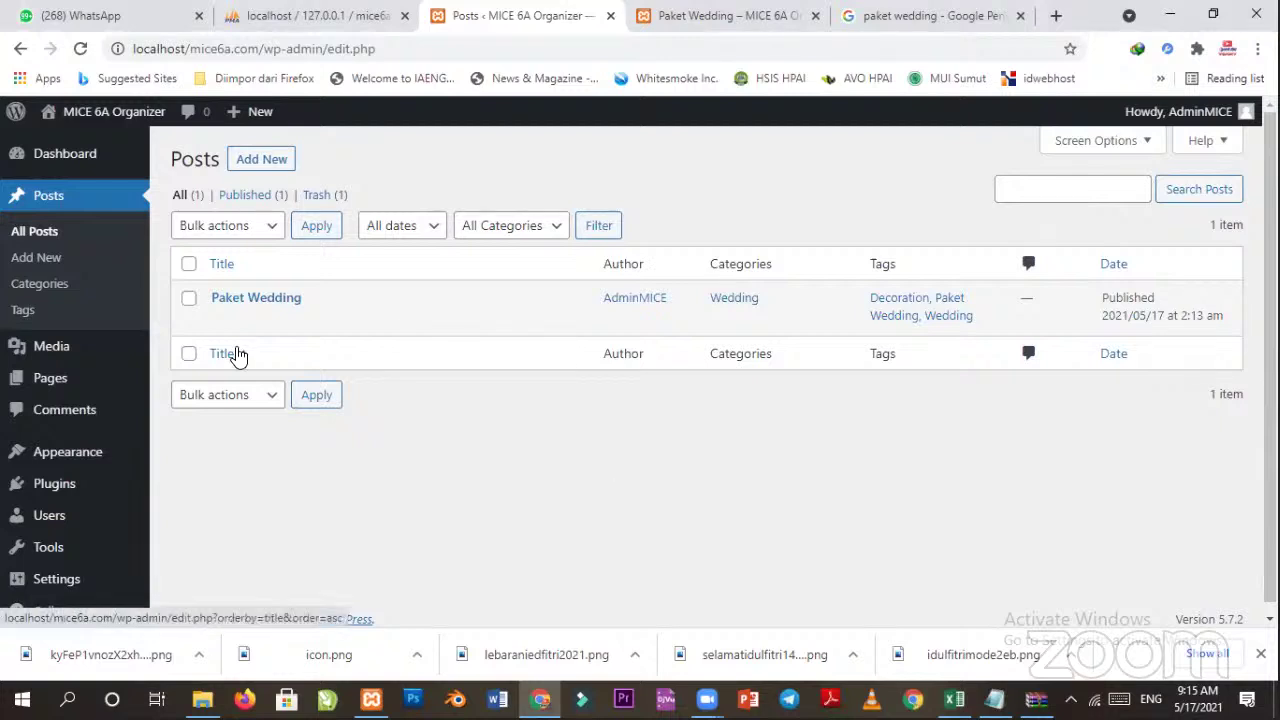
Start a new post titled 'Paket Birthday'.
{"action": "left_click", "coordinate": [266, 164]}
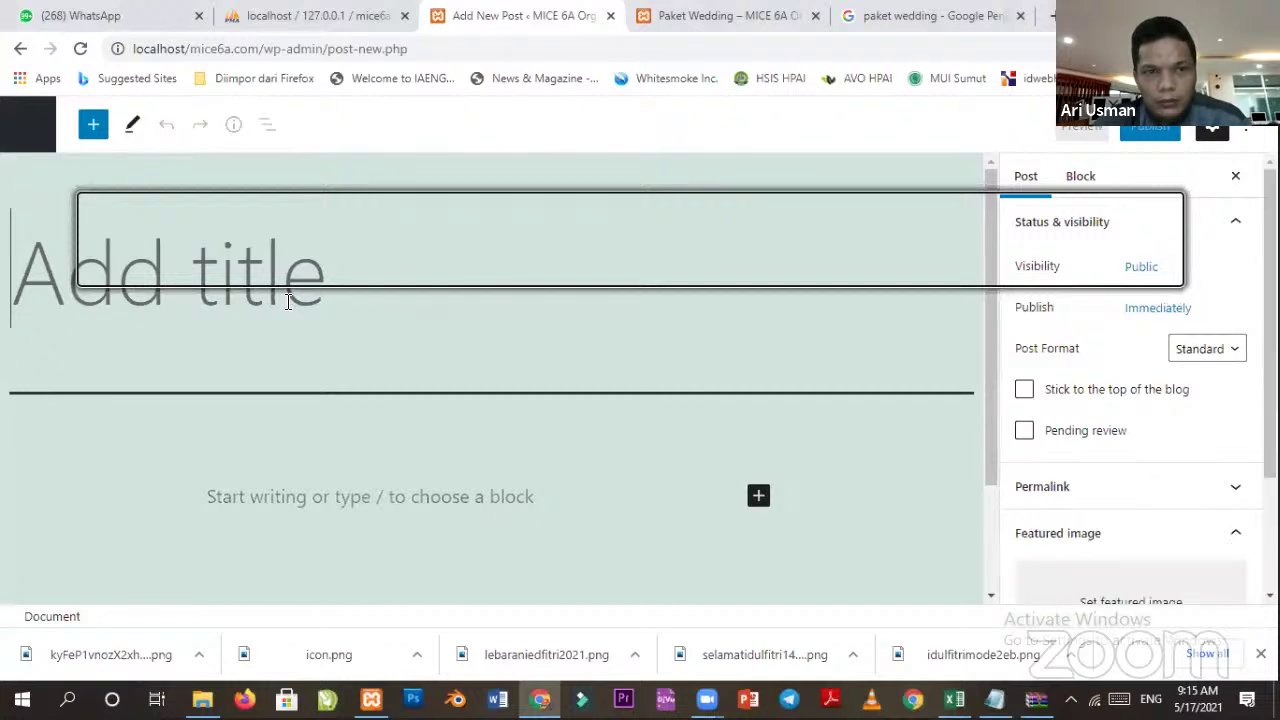
{"action": "type", "text": "Paket"}
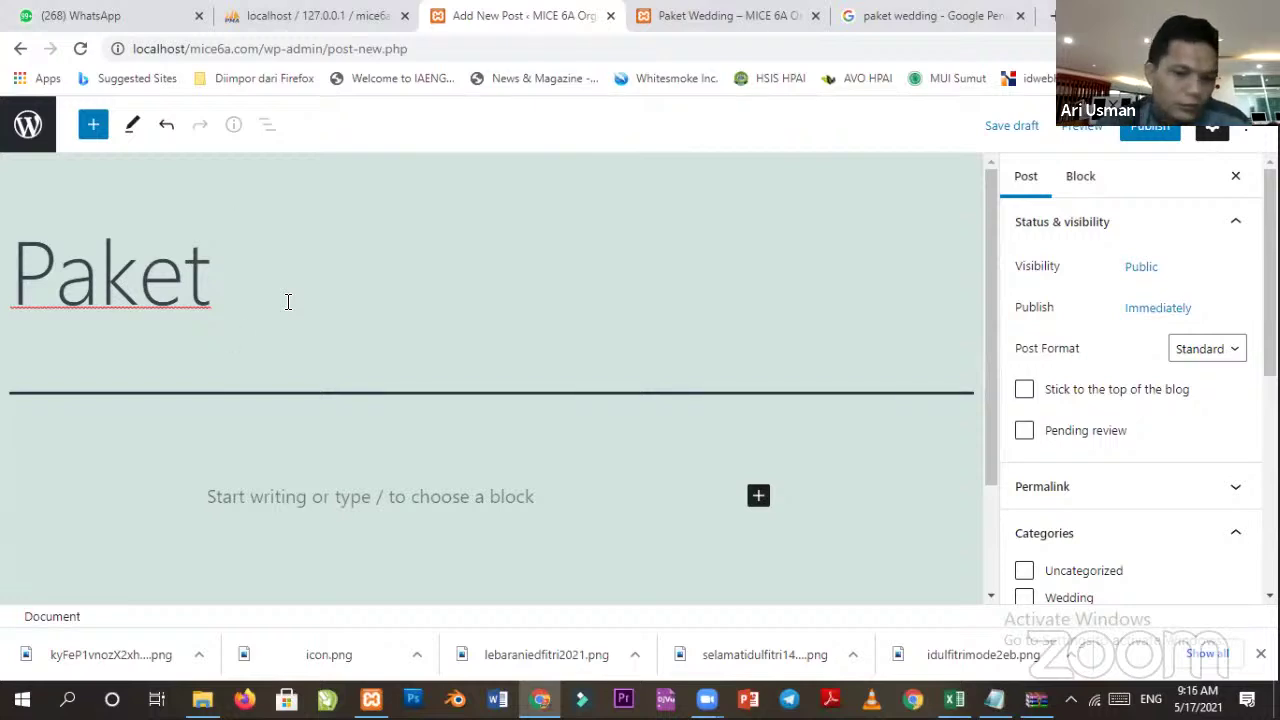
{"action": "type", "text": "Bir"}
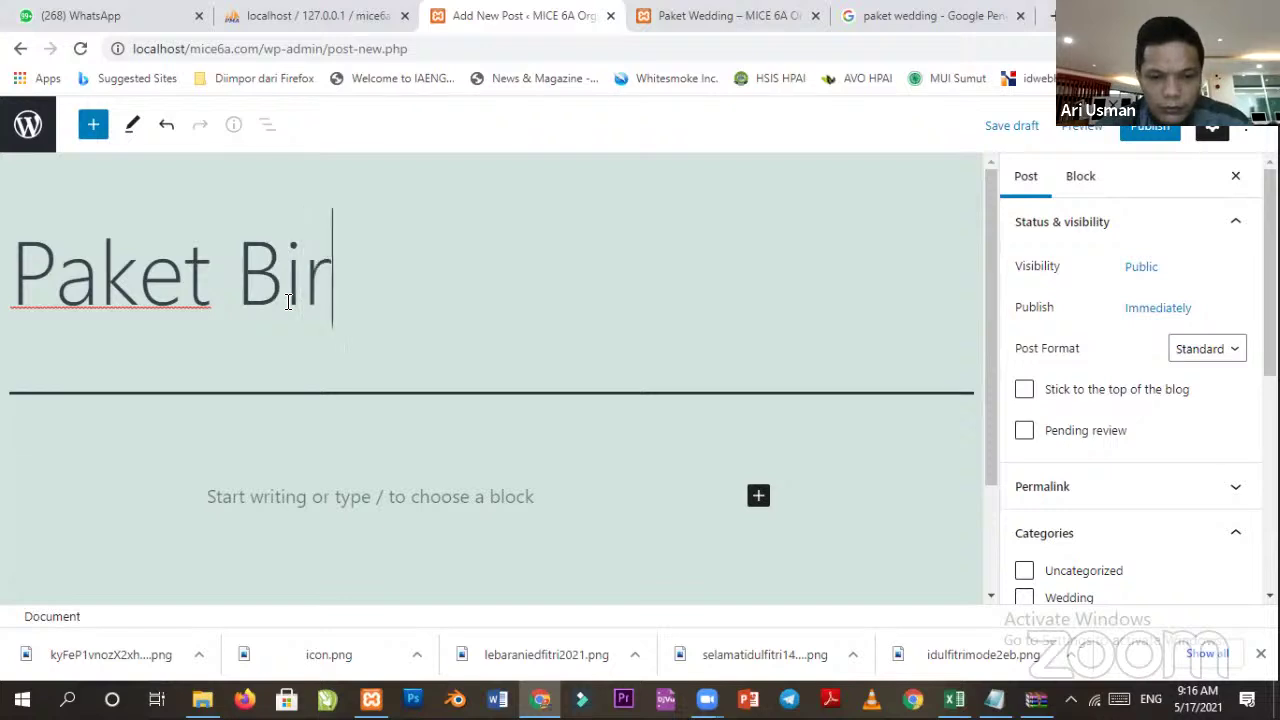
{"action": "type", "text": "thday"}
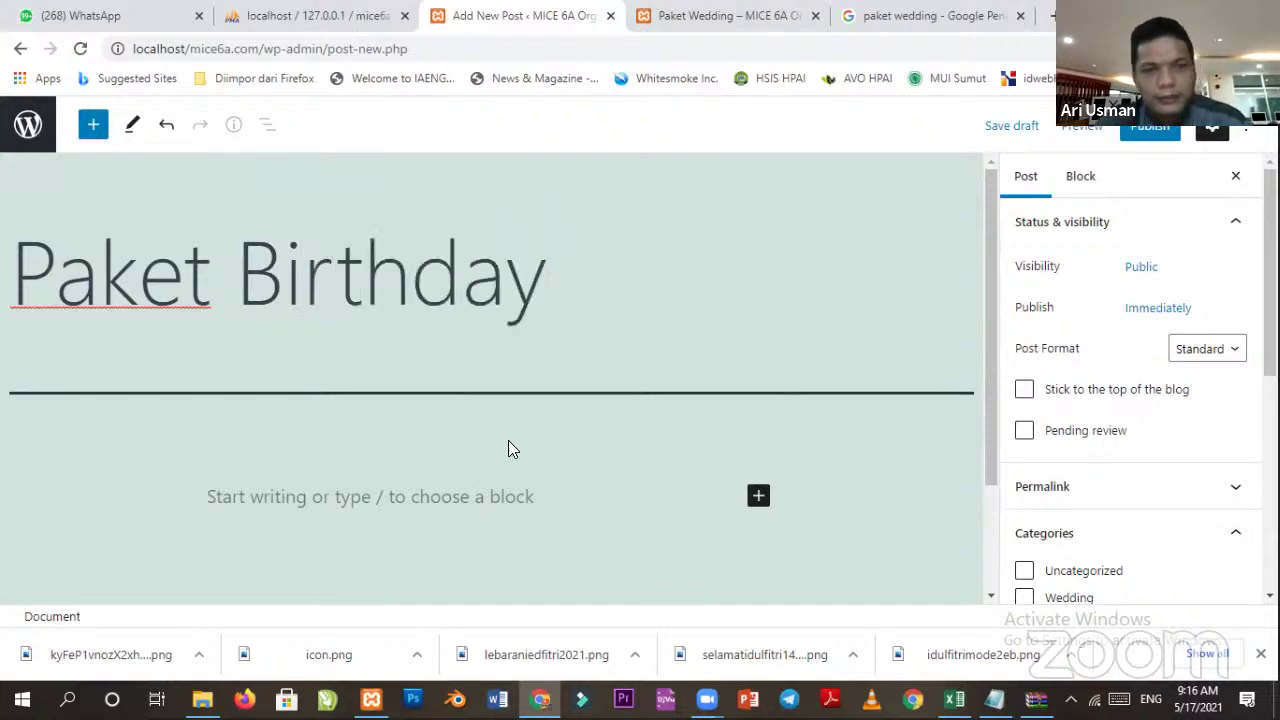
{"action": "left_click_drag", "start_coordinate": [258, 292], "coordinate": [677, 309]}
{"action": "left_click", "coordinate": [678, 310]}
{"action": "scroll", "coordinate": [650, 346], "scroll_direction": "down", "scroll_amount": 2}
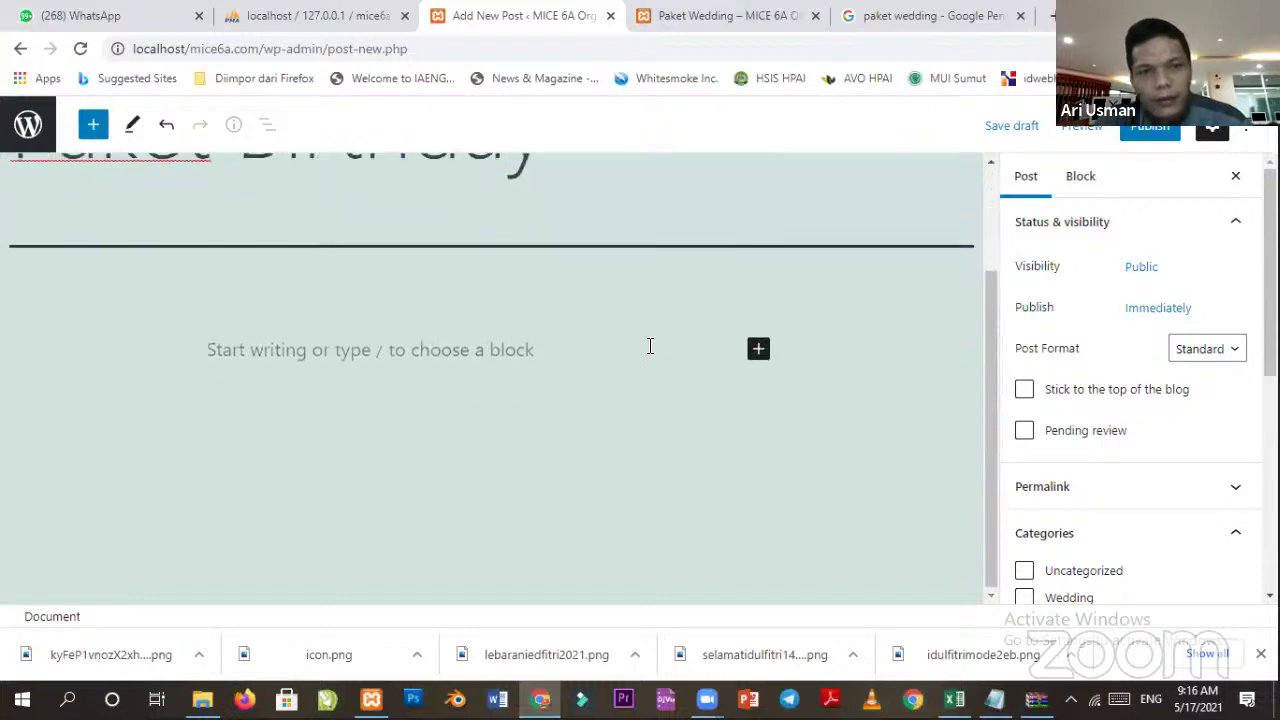
Add an empty Heading block below the title.
{"action": "left_click", "coordinate": [332, 364]}
{"action": "scroll", "coordinate": [257, 370], "scroll_direction": "up", "scroll_amount": 1}
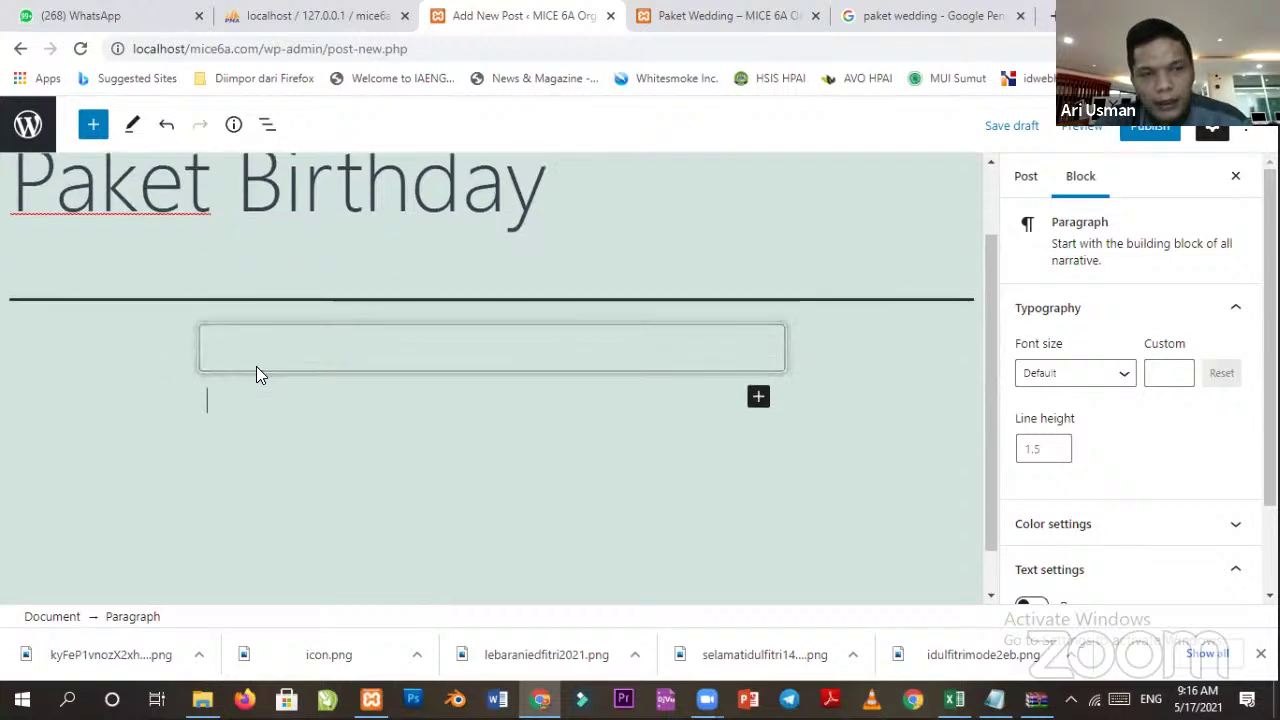
{"action": "left_click", "coordinate": [758, 398]}
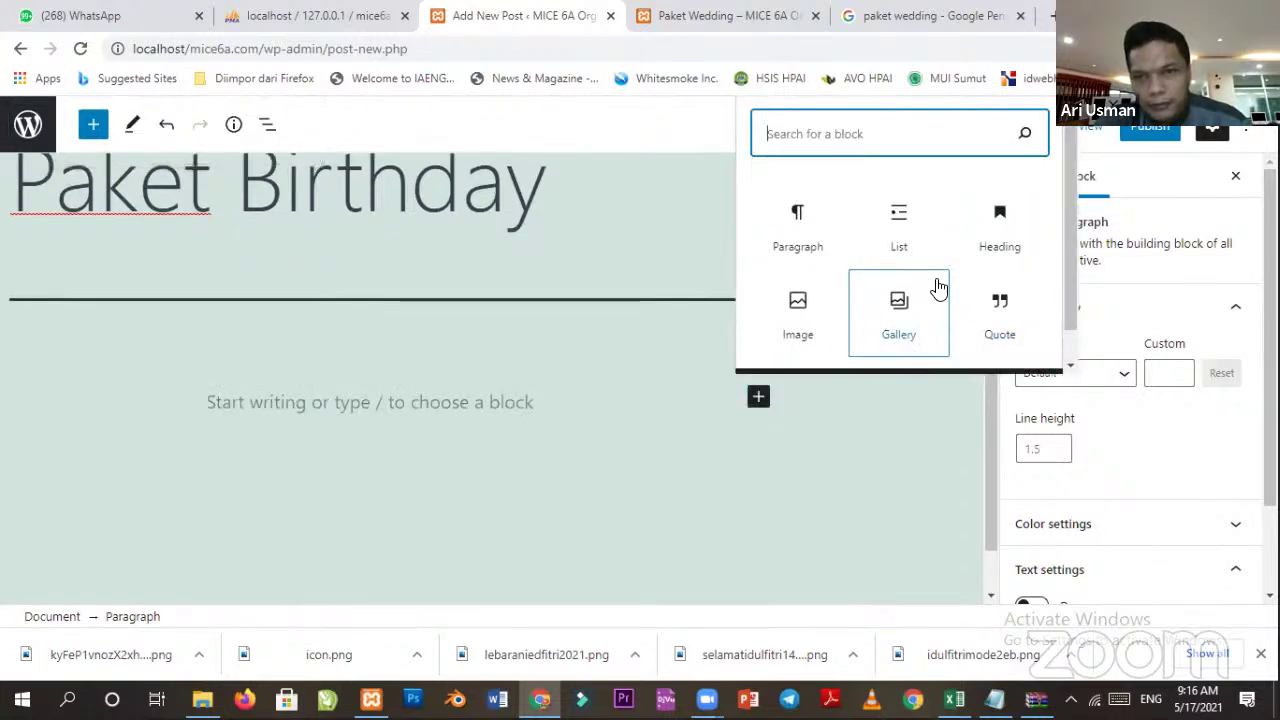
{"action": "left_click", "coordinate": [1000, 264]}
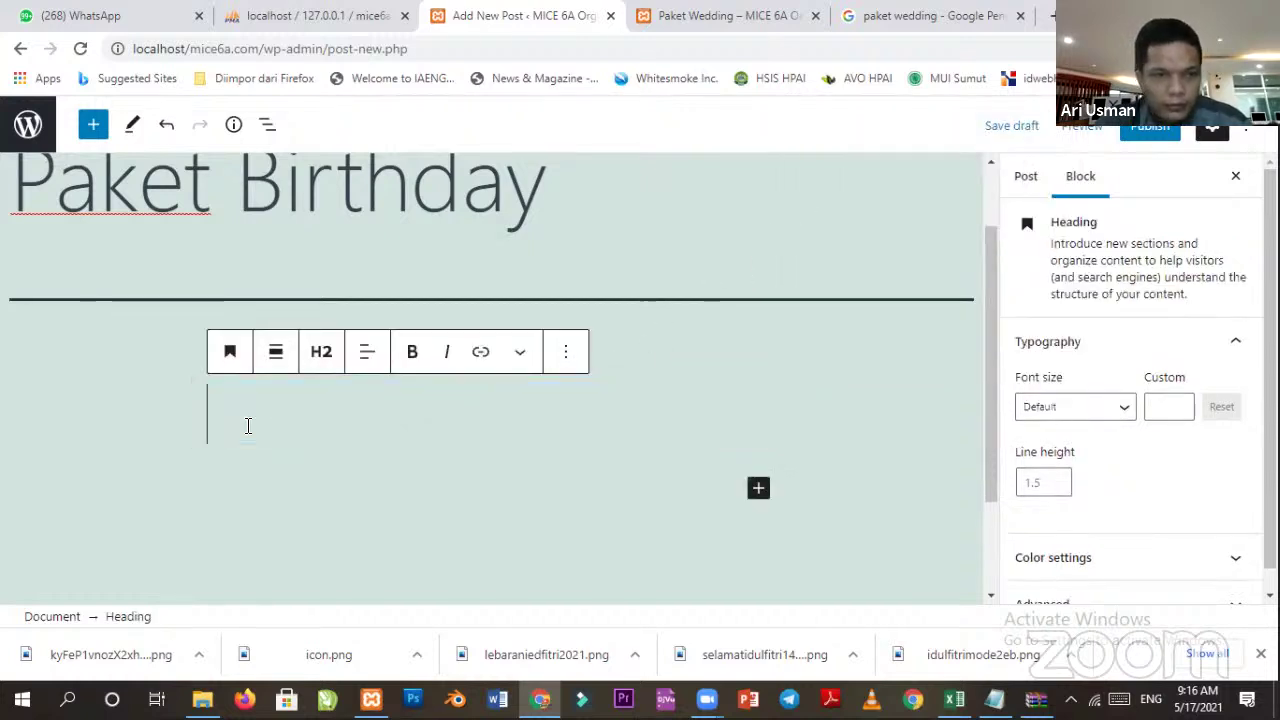
Fill the heading with 'Paket A' and add a bullet list: Hotel *****, MC, Cake.
{"action": "type", "text": "Paket A"}
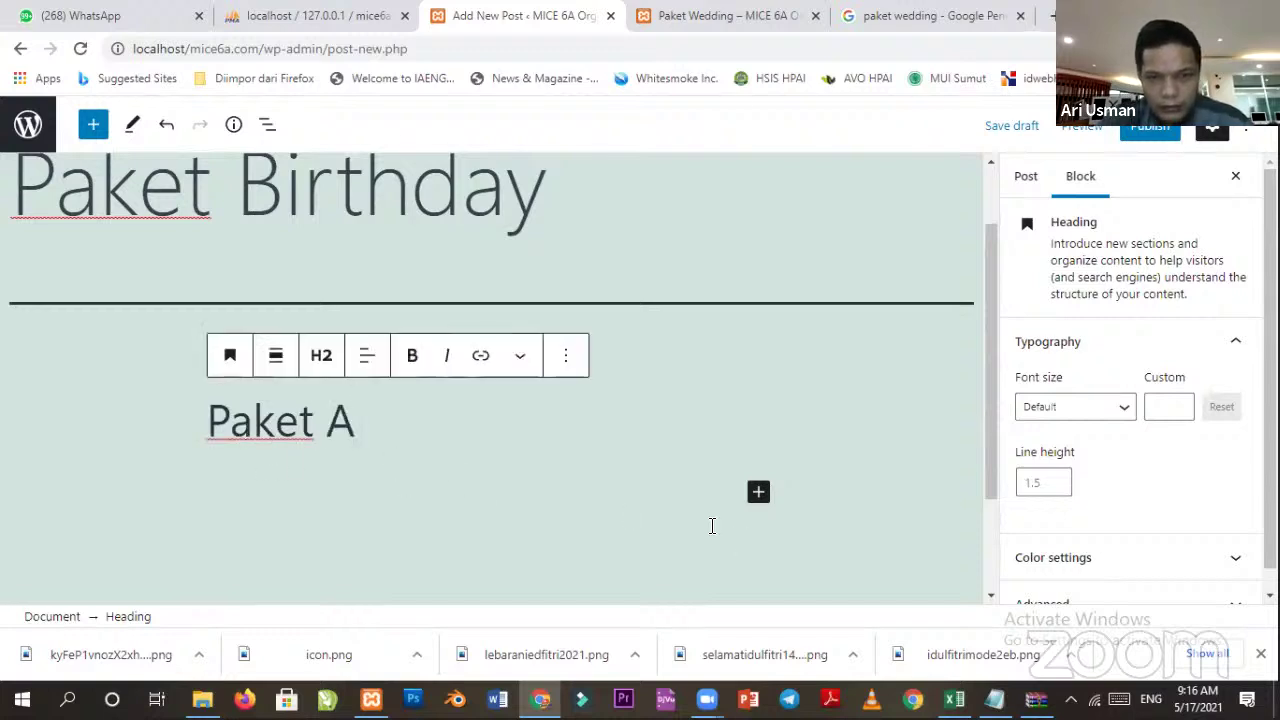
{"action": "left_click", "coordinate": [418, 466]}
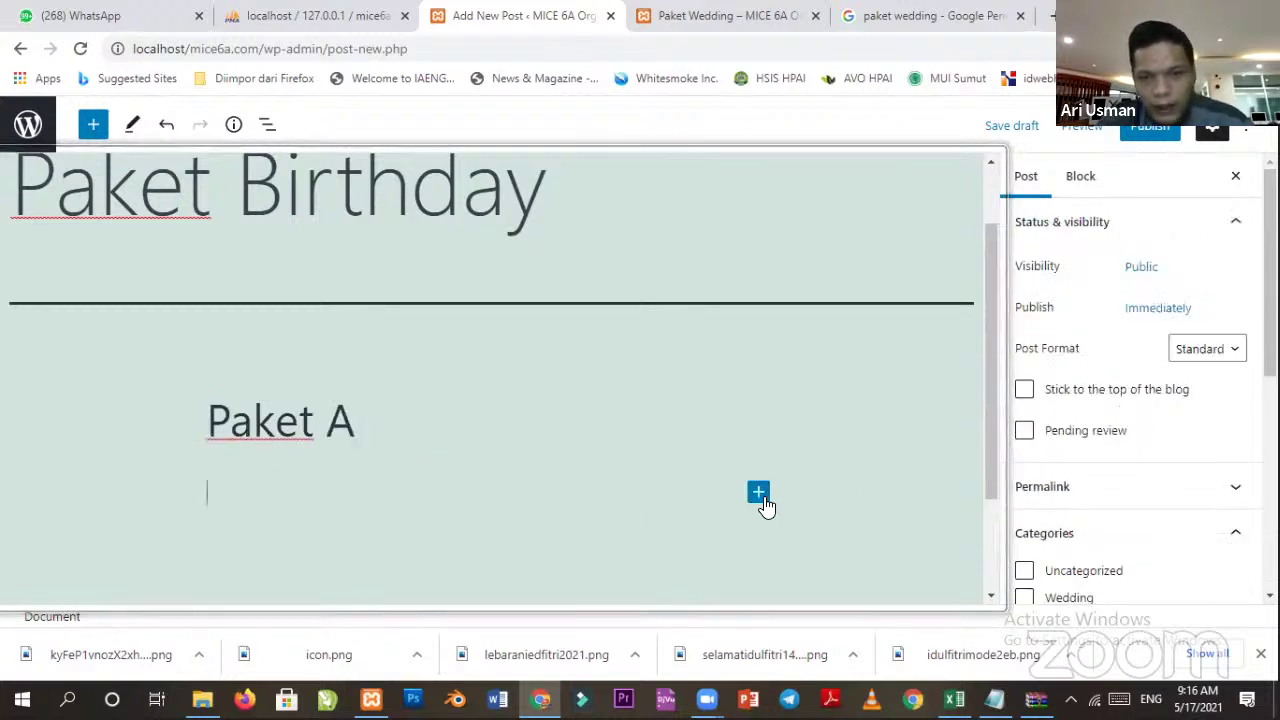
{"action": "left_click", "coordinate": [759, 493]}
{"action": "left_click", "coordinate": [913, 299]}
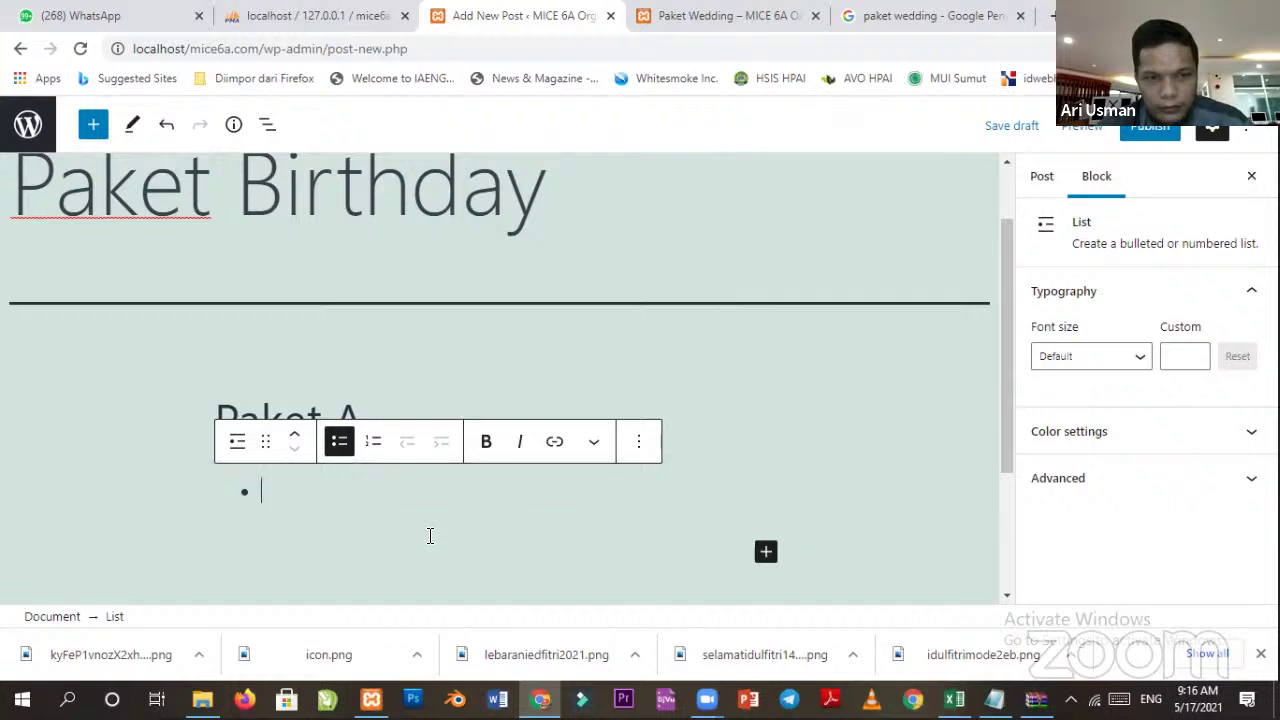
{"action": "type", "text": "Ho"}
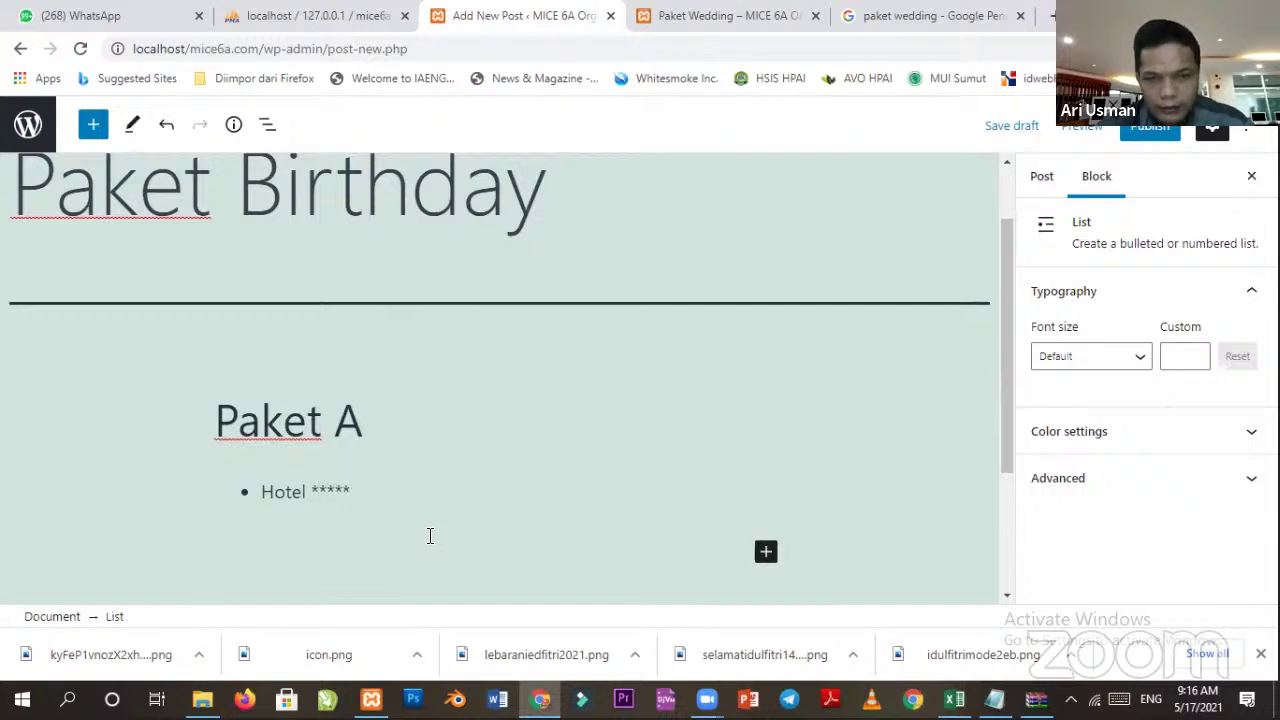
{"action": "type", "text": "tel *****"}
{"action": "key", "text": "Return"}
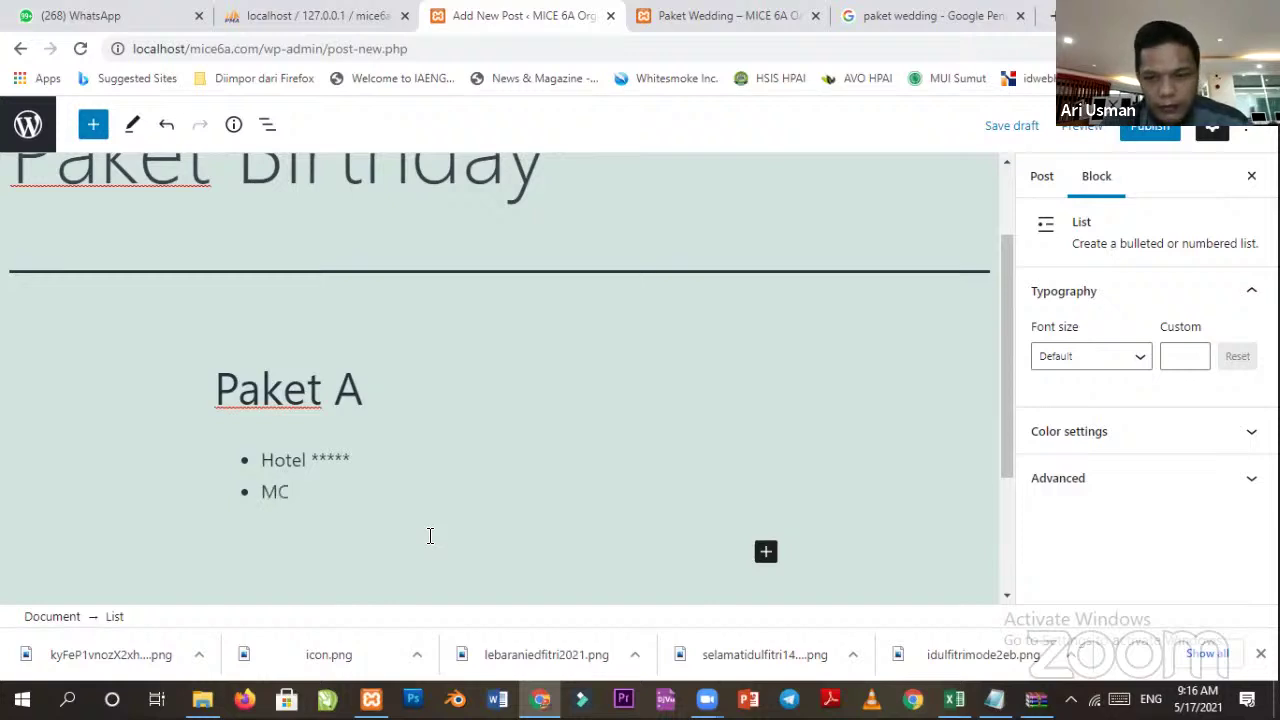
{"action": "key", "text": "Return"}
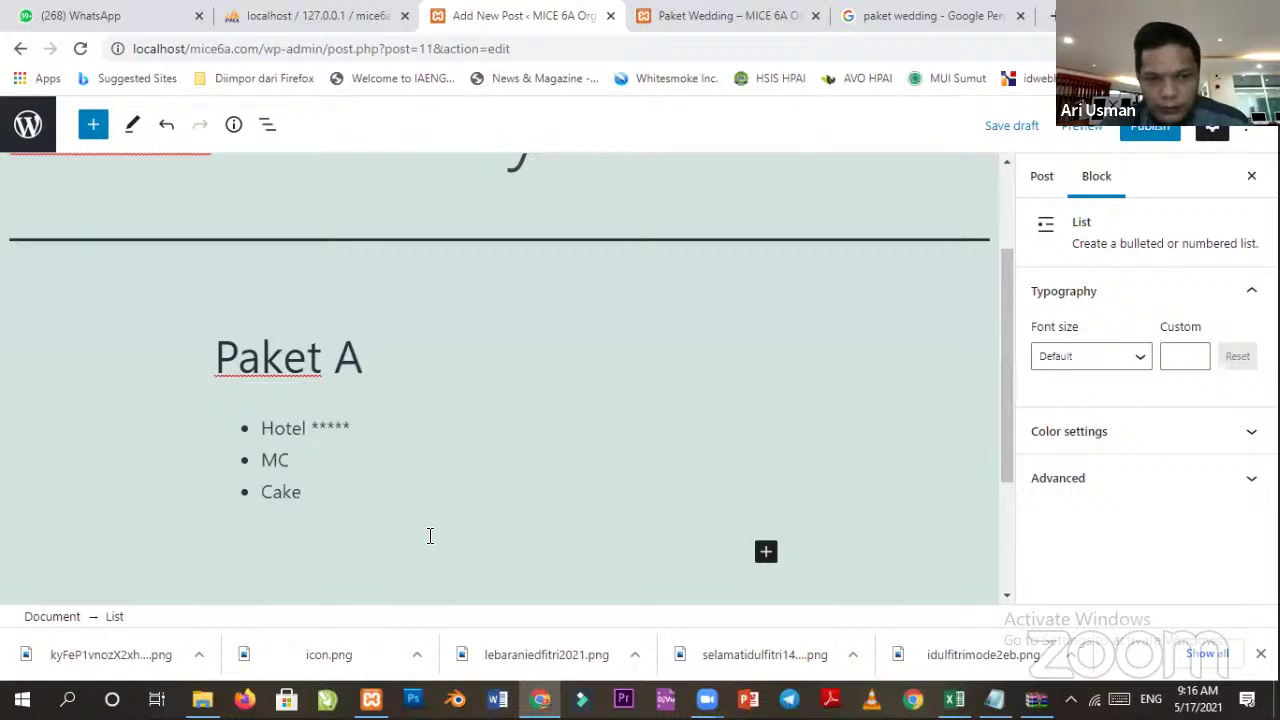
{"action": "key", "text": "Return"}
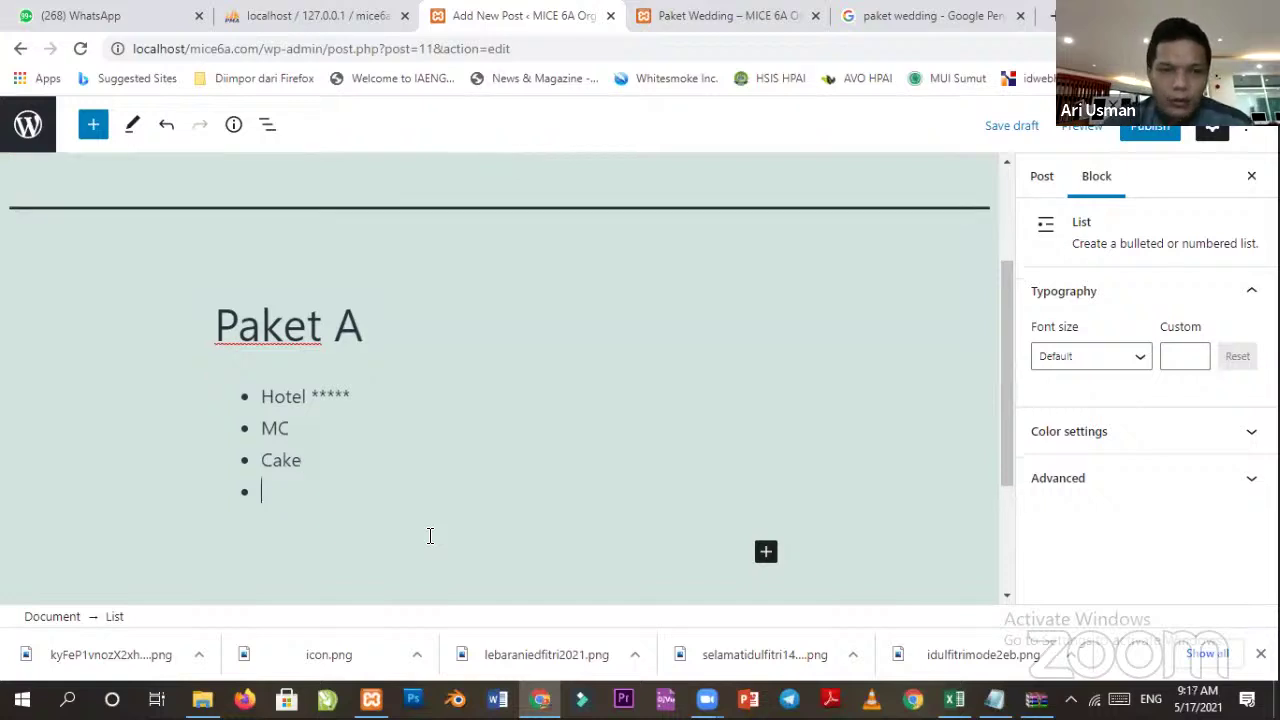
{"action": "key", "text": "Return"}
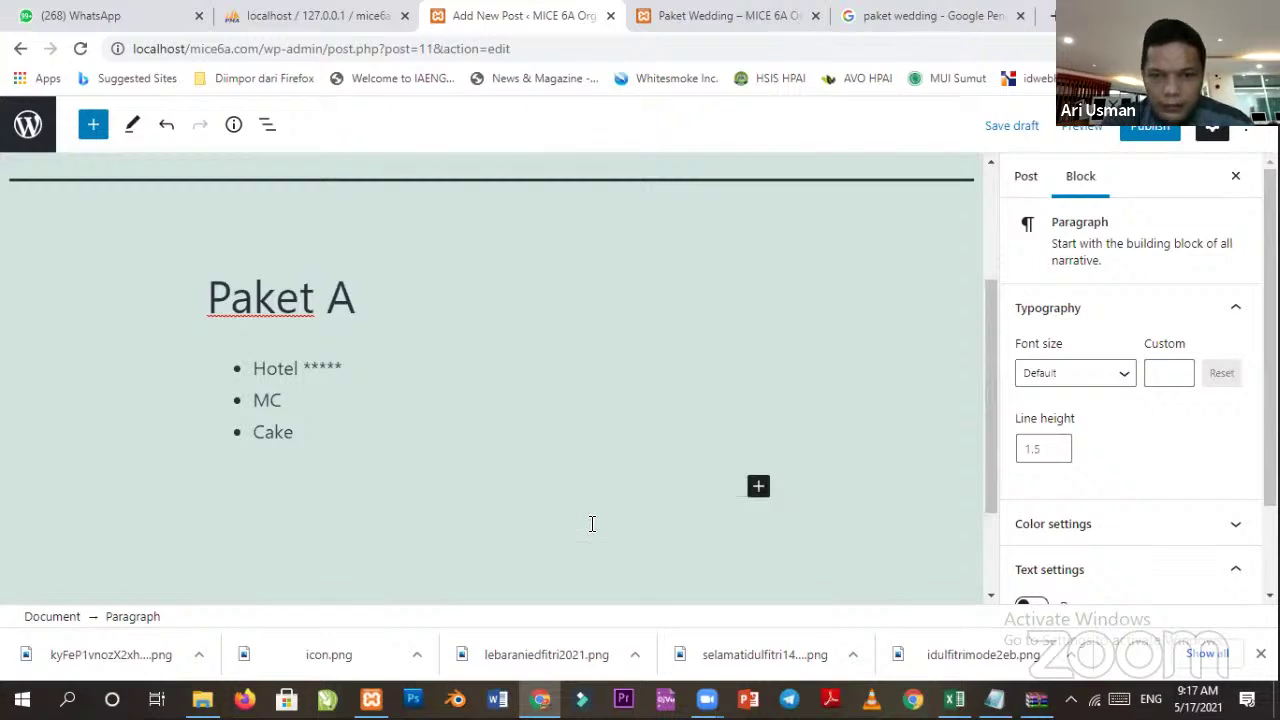
Add a 'Paket B' heading followed by a bullet list starting with Hotel ****.
{"action": "left_click", "coordinate": [757, 487]}
{"action": "left_click", "coordinate": [1002, 290]}
{"action": "type", "text": "Paket B"}
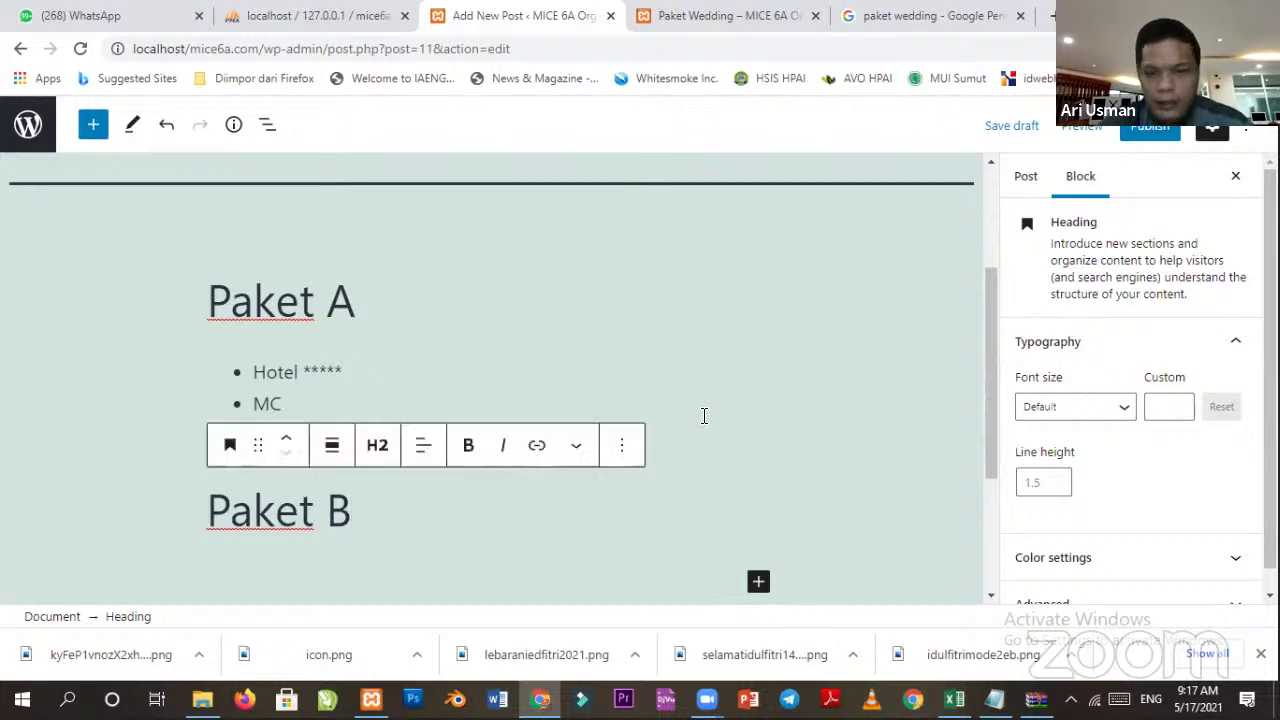
{"action": "key", "text": "Return"}
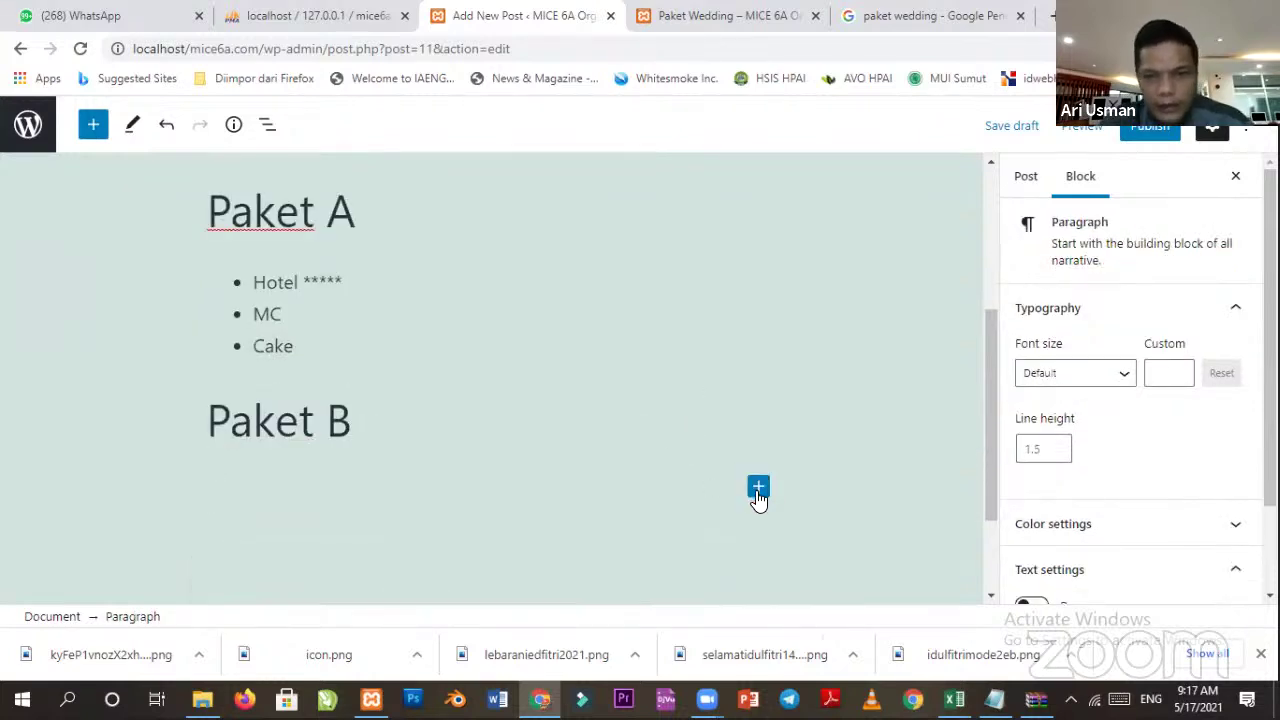
{"action": "left_click", "coordinate": [758, 487]}
{"action": "left_click", "coordinate": [904, 284]}
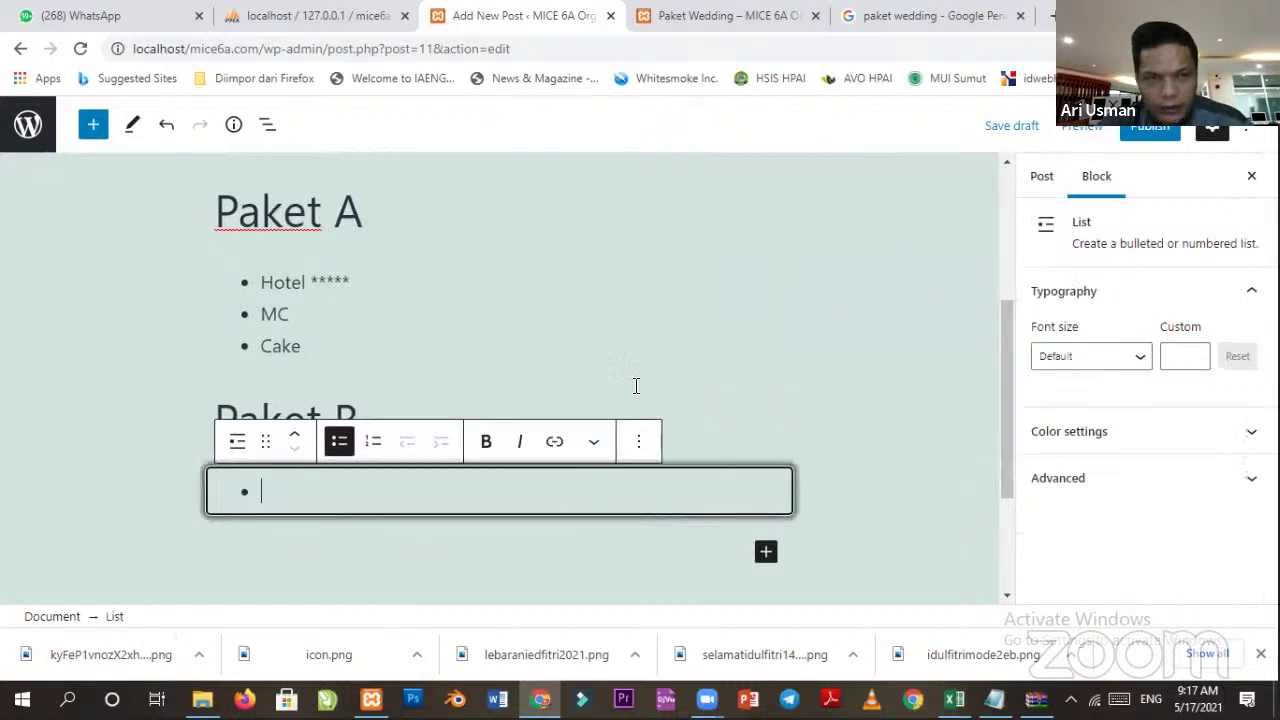
{"action": "type", "text": "Hotel ****"}
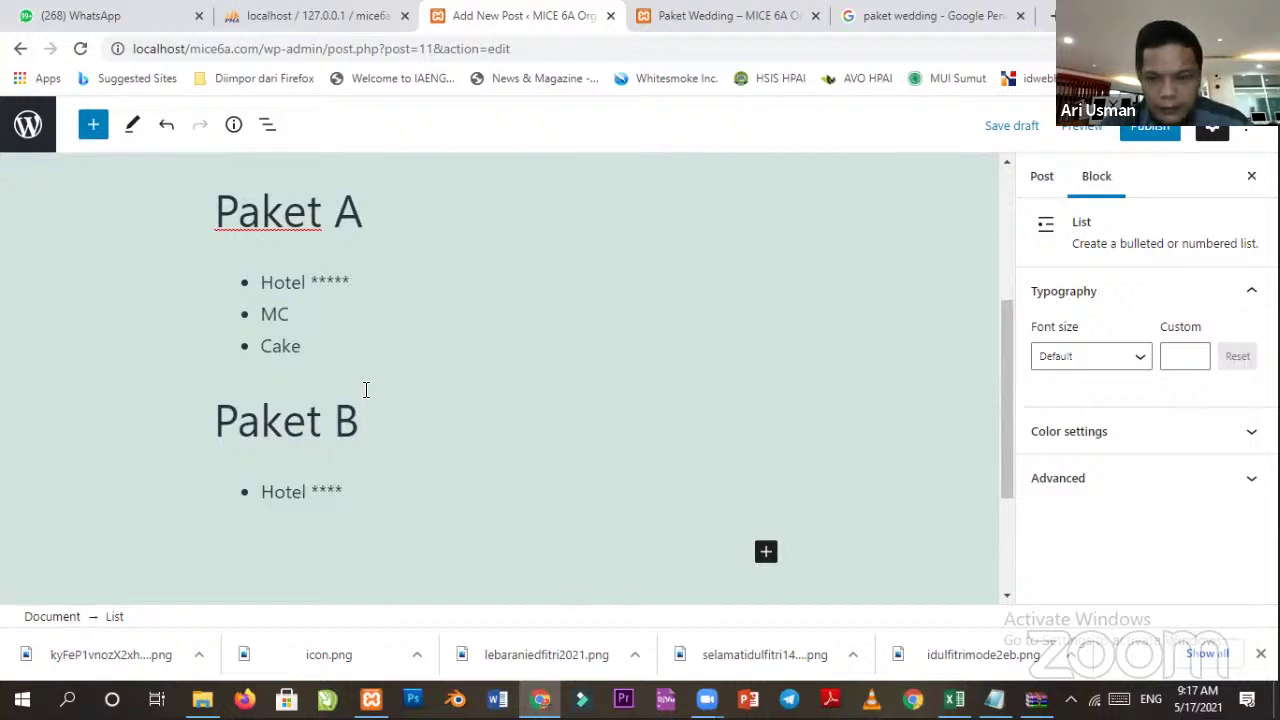
{"action": "key", "text": "Return"}
Copy MC and Cake from Paket A's list into Paket B's list.
{"action": "left_click_drag", "start_coordinate": [306, 313], "coordinate": [245, 290]}
{"action": "key", "text": "ctrl+c"}
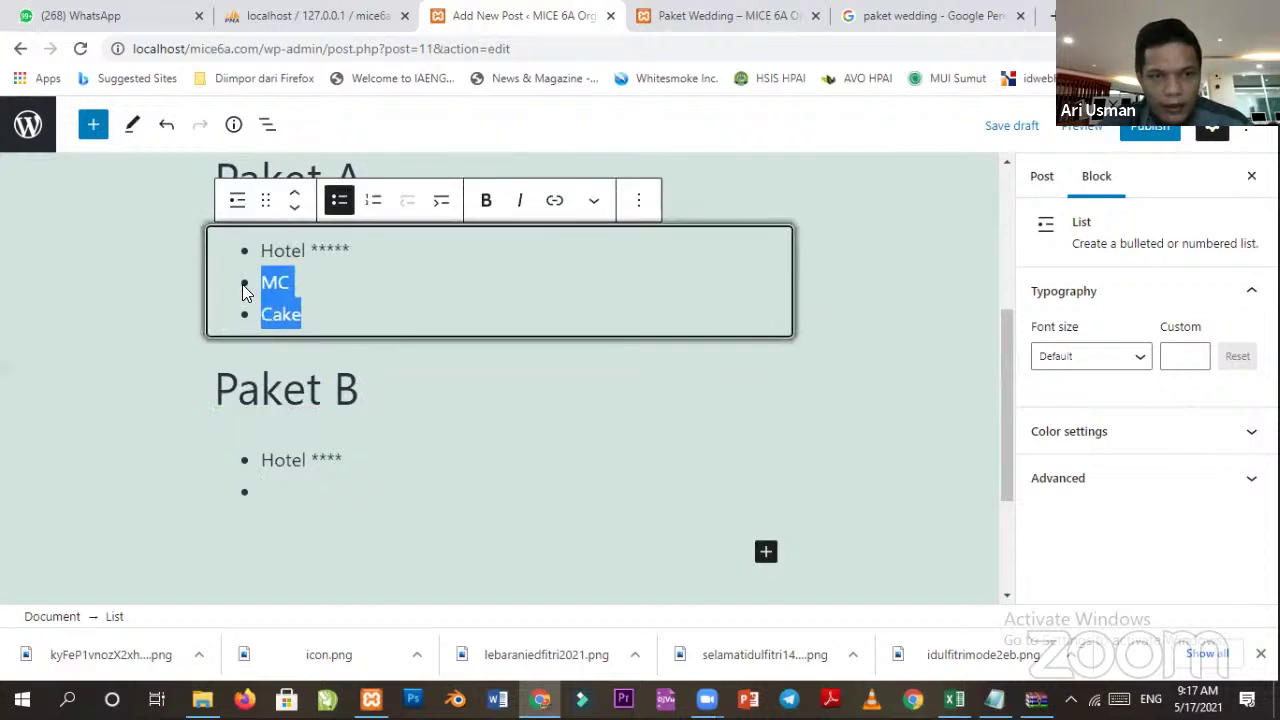
{"action": "scroll", "coordinate": [246, 290], "scroll_direction": "up", "scroll_amount": 1}
{"action": "left_click", "coordinate": [300, 522]}
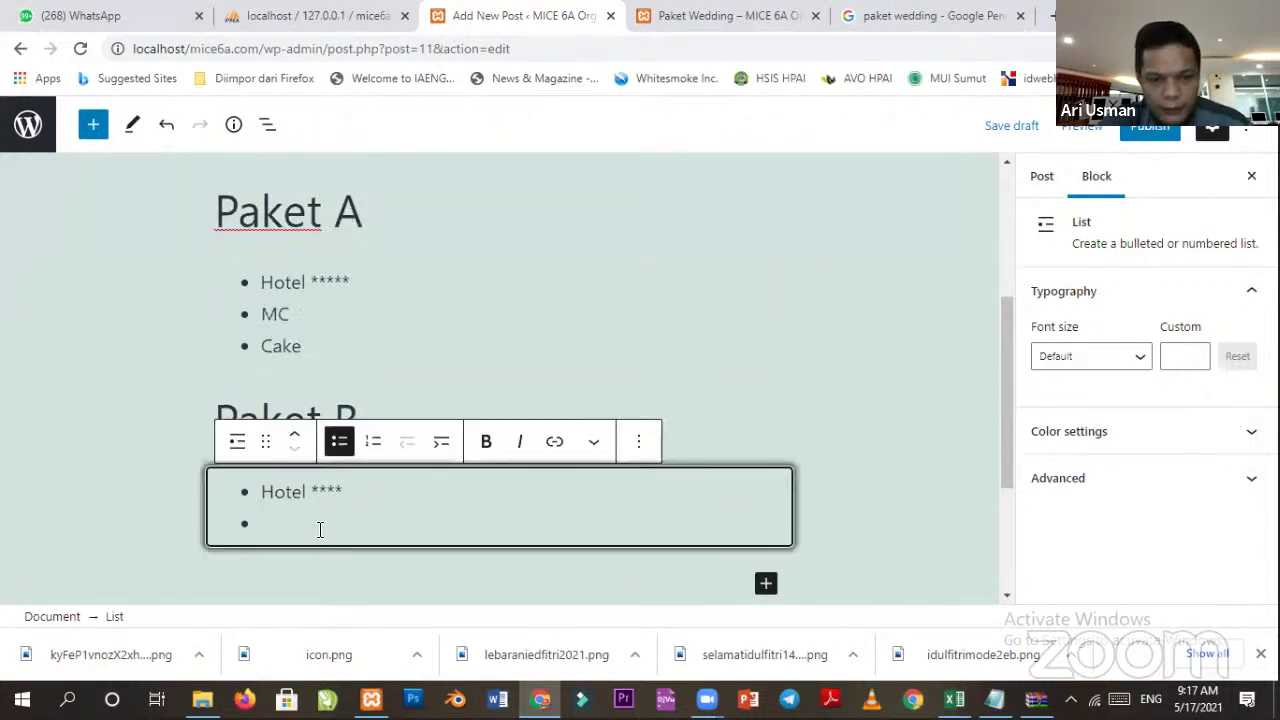
{"action": "key", "text": "ctrl+v"}
{"action": "left_click", "coordinate": [748, 310]}
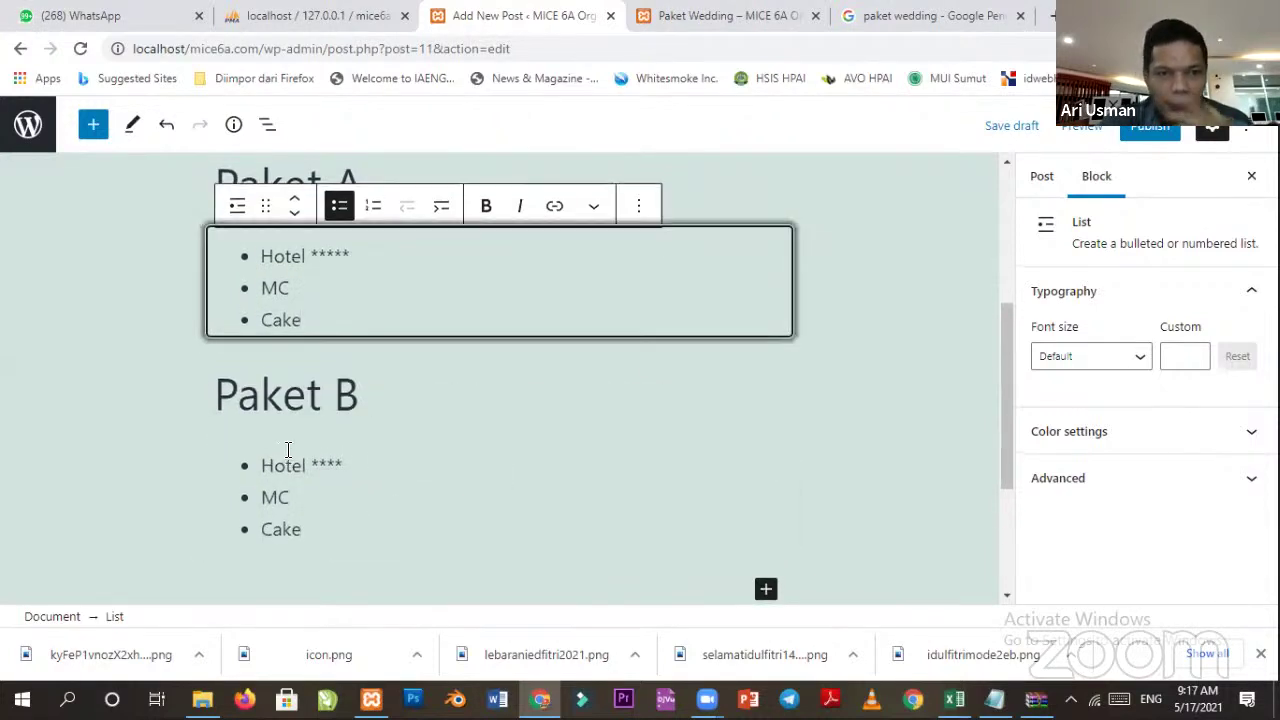
{"action": "scroll", "coordinate": [314, 423], "scroll_direction": "up", "scroll_amount": 3}
{"action": "scroll", "coordinate": [364, 520], "scroll_direction": "down", "scroll_amount": 2}
{"action": "scroll", "coordinate": [446, 457], "scroll_direction": "up", "scroll_amount": 3}
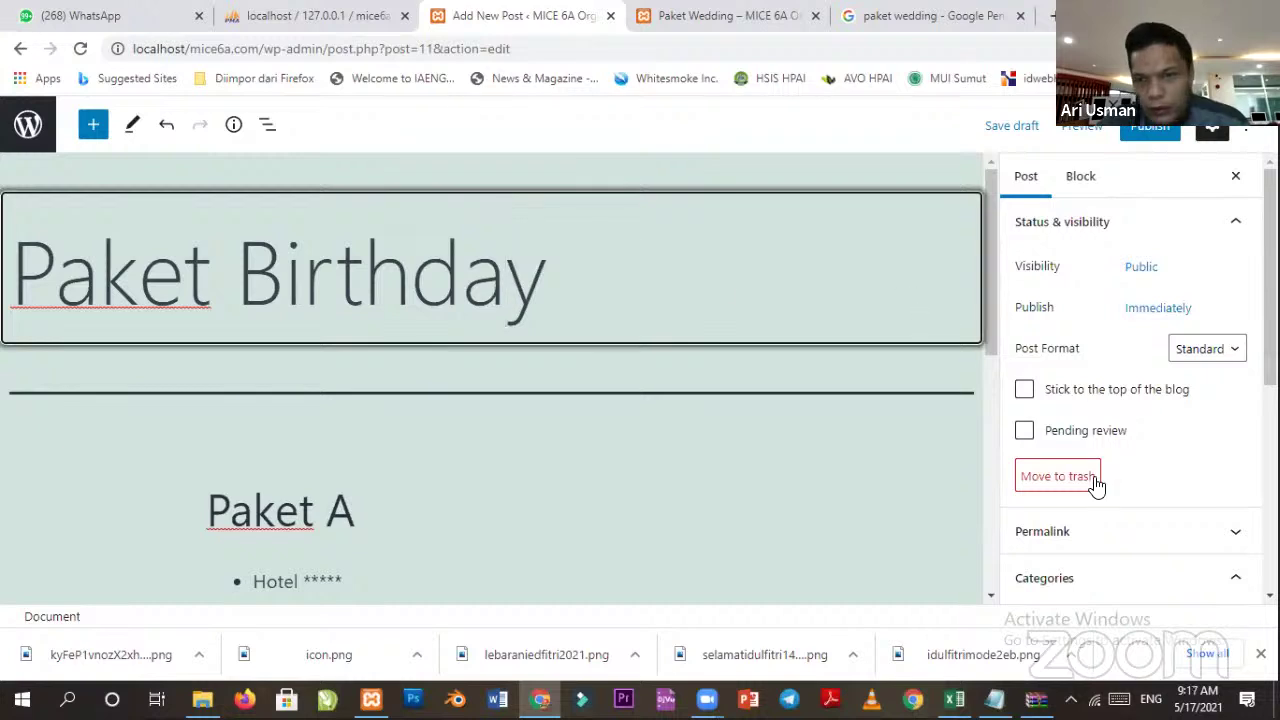
Bring up the post settings sidebar by focusing the Paket Birthday title.
{"action": "scroll", "coordinate": [1100, 470], "scroll_direction": "down", "scroll_amount": 3}
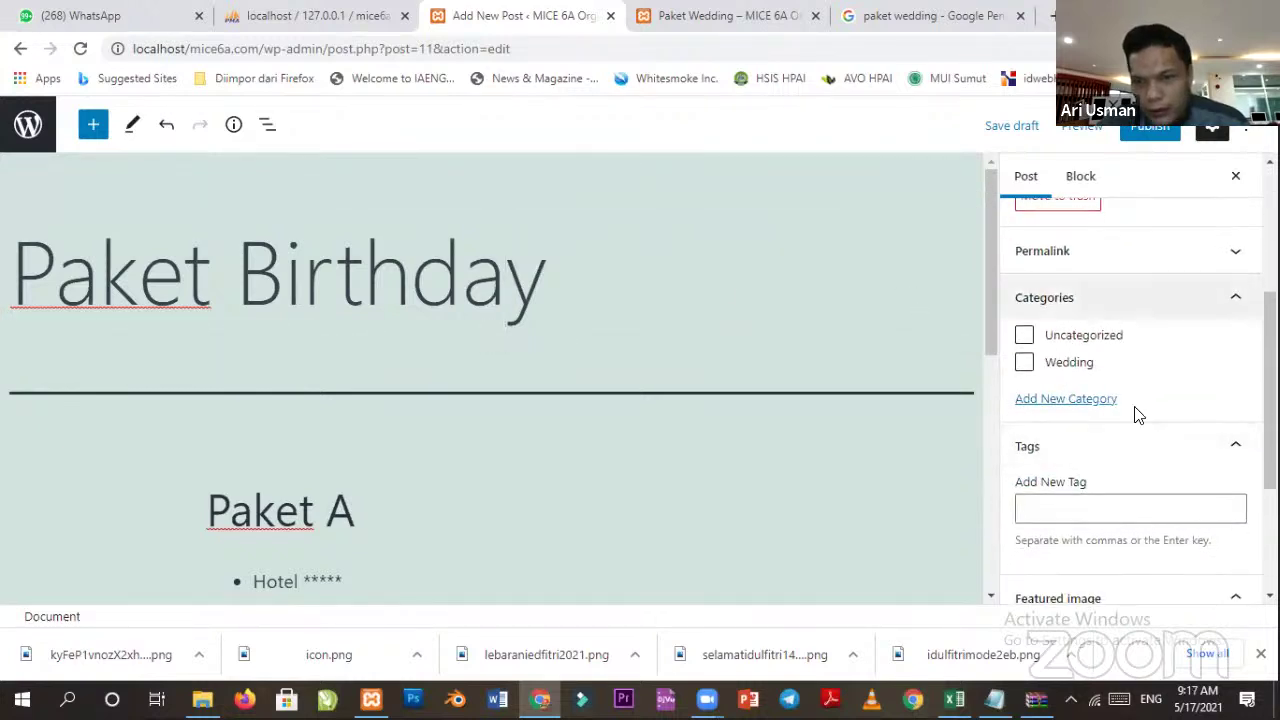
{"action": "scroll", "coordinate": [1172, 489], "scroll_direction": "down", "scroll_amount": 2}
{"action": "left_click", "coordinate": [474, 486]}
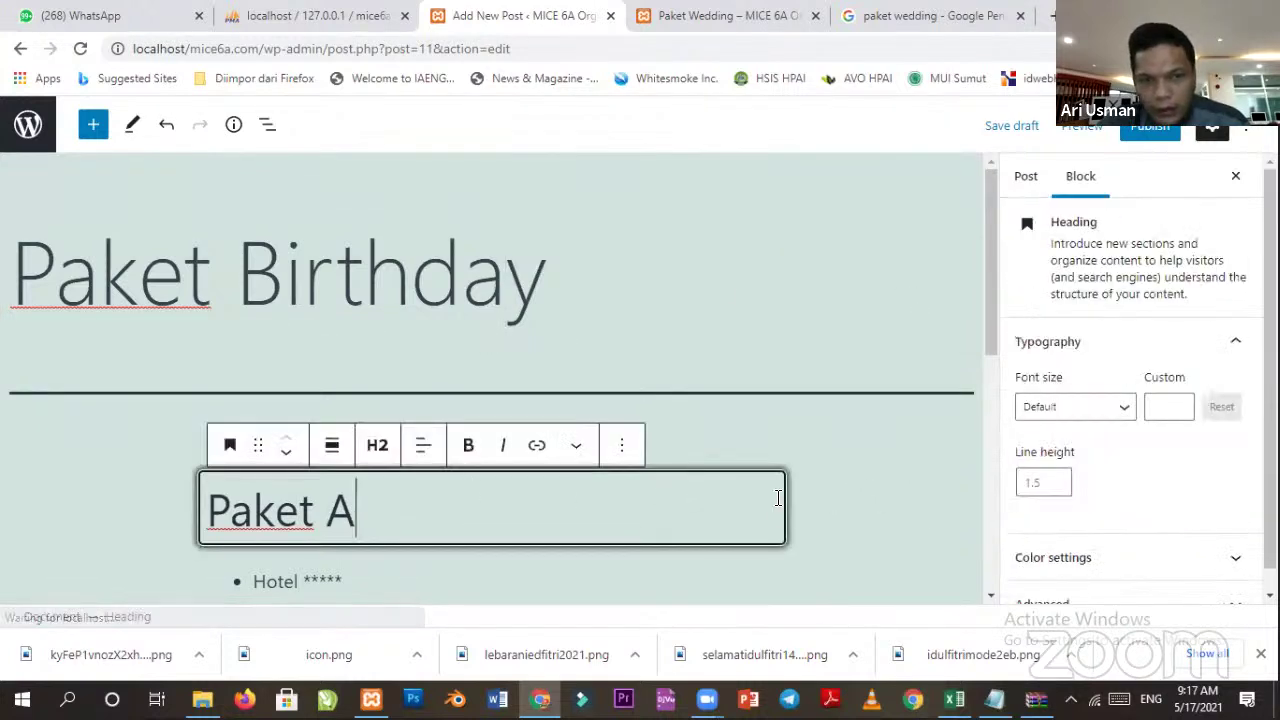
{"action": "scroll", "coordinate": [660, 497], "scroll_direction": "down", "scroll_amount": 2}
{"action": "scroll", "coordinate": [1170, 528], "scroll_direction": "up", "scroll_amount": 1}
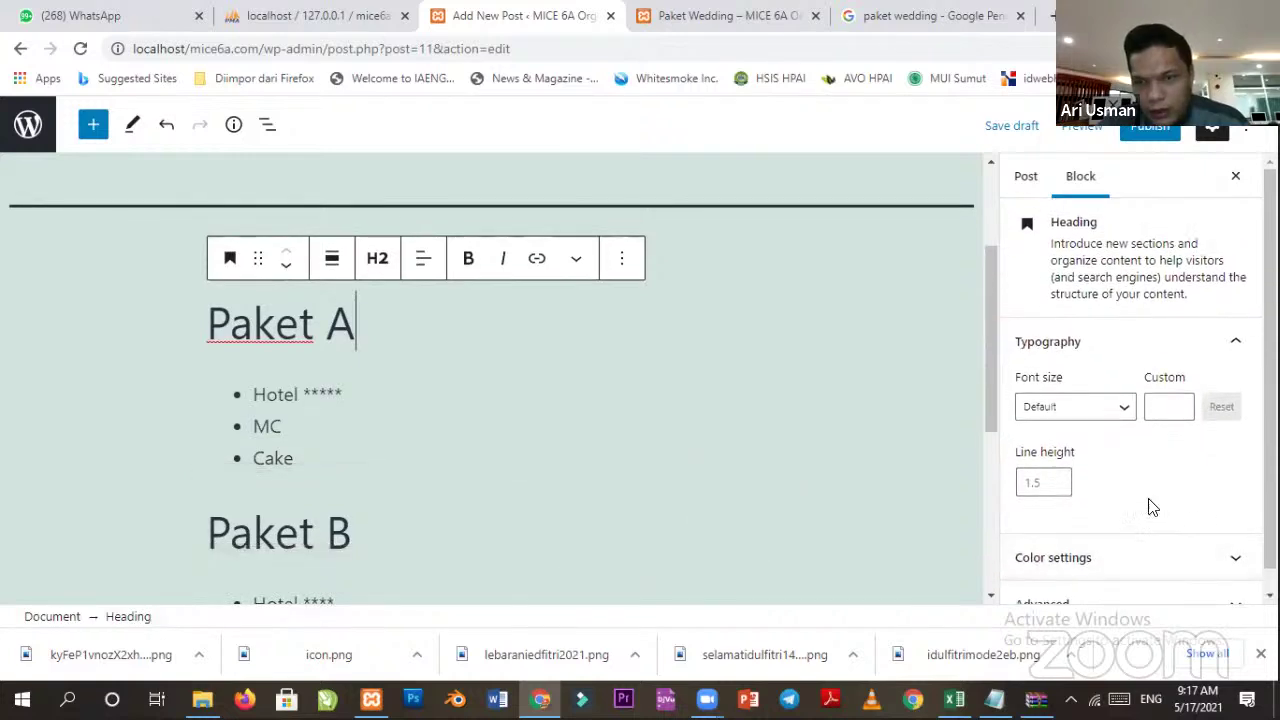
{"action": "scroll", "coordinate": [560, 370], "scroll_direction": "up", "scroll_amount": 2}
{"action": "left_click", "coordinate": [780, 514]}
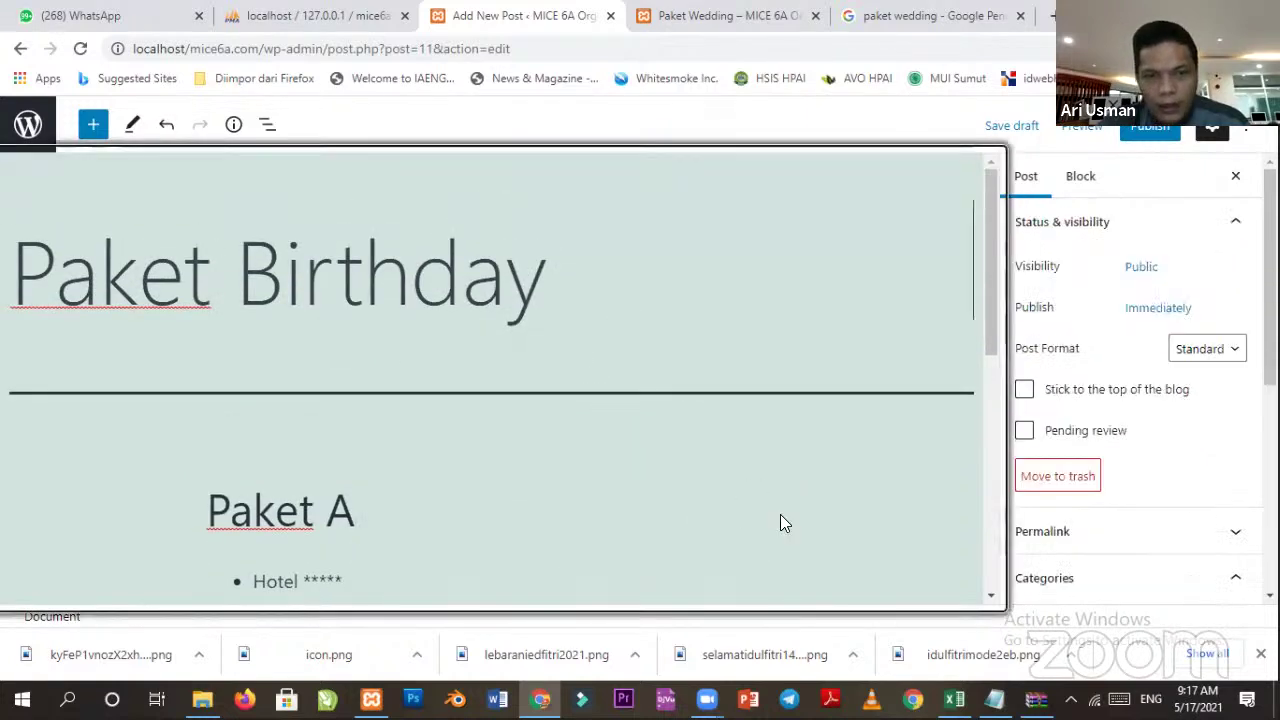
{"action": "left_click", "coordinate": [537, 500]}
{"action": "left_click", "coordinate": [577, 316]}
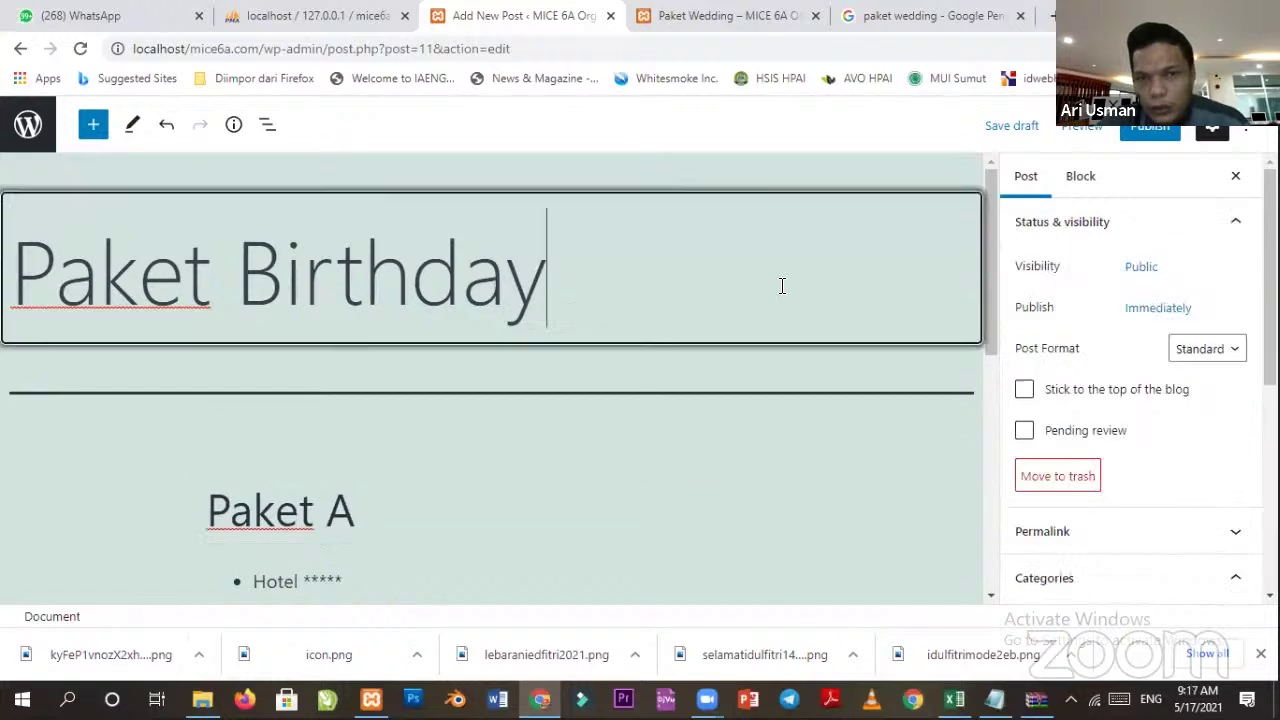
{"action": "scroll", "coordinate": [1093, 428], "scroll_direction": "down", "scroll_amount": 2}
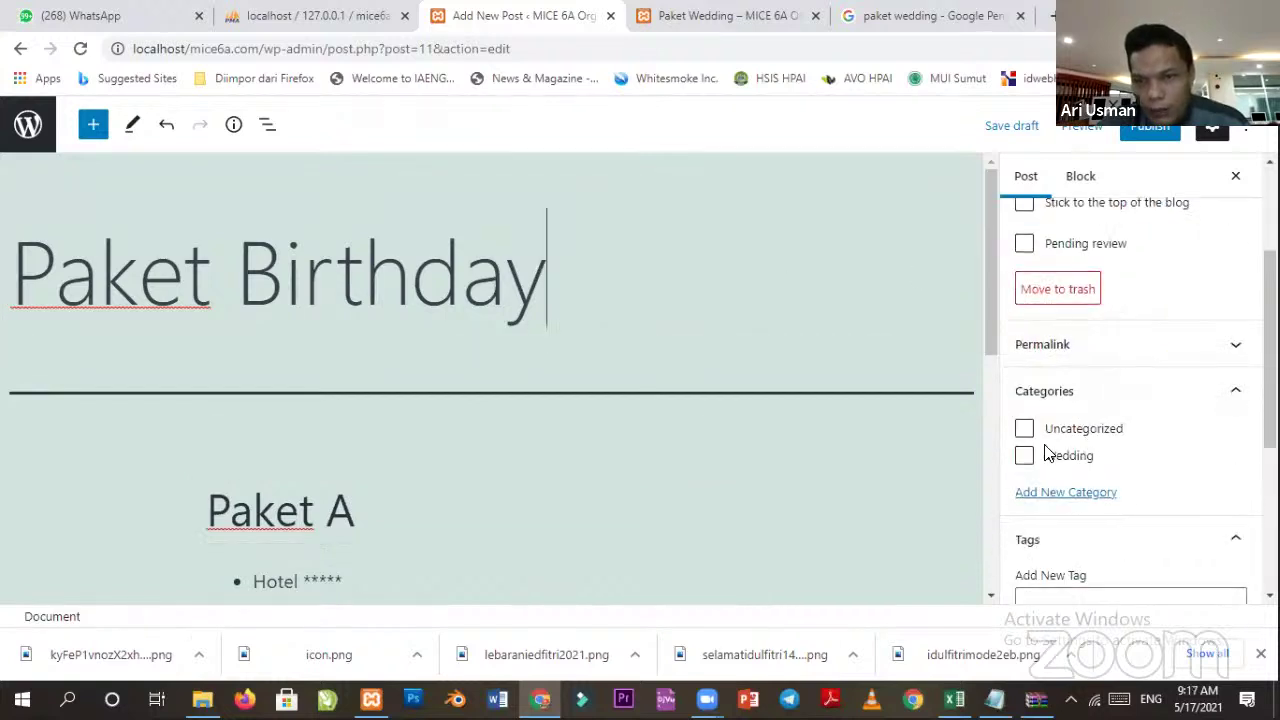
Create a new category named 'Birthday' in the Categories panel.
{"action": "left_click", "coordinate": [1057, 494]}
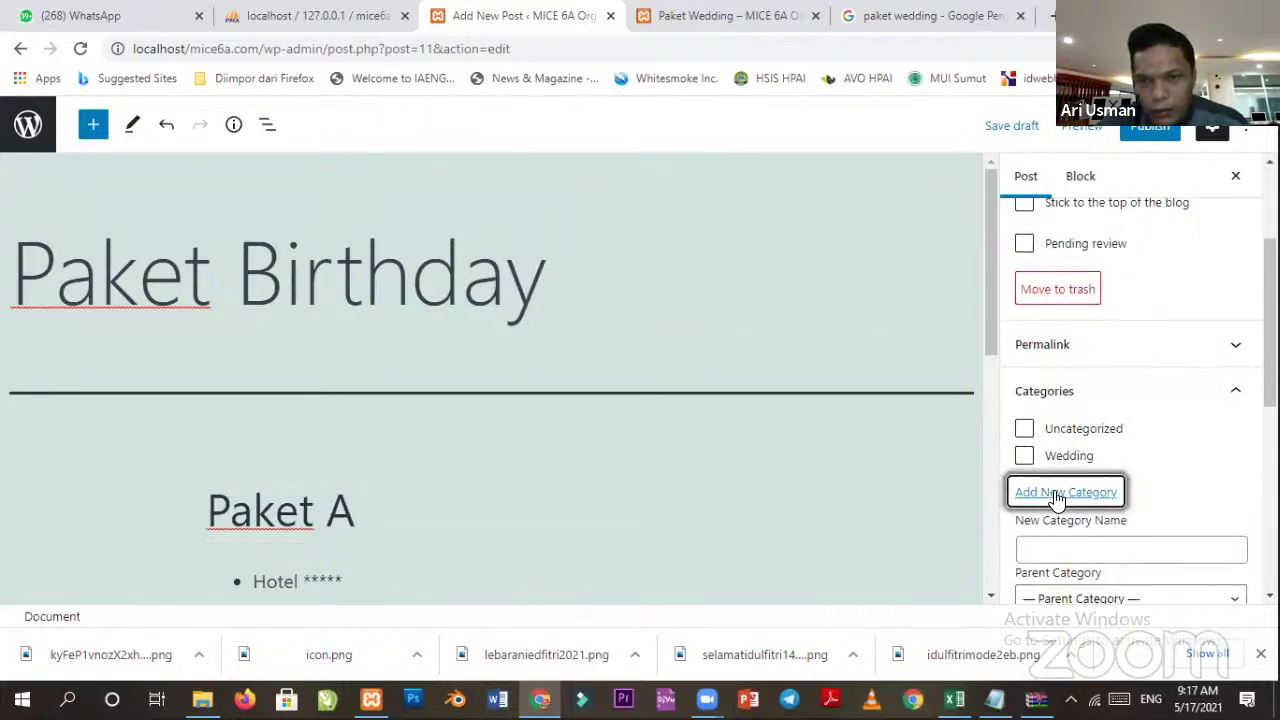
{"action": "left_click", "coordinate": [1051, 535]}
{"action": "type", "text": "Bi"}
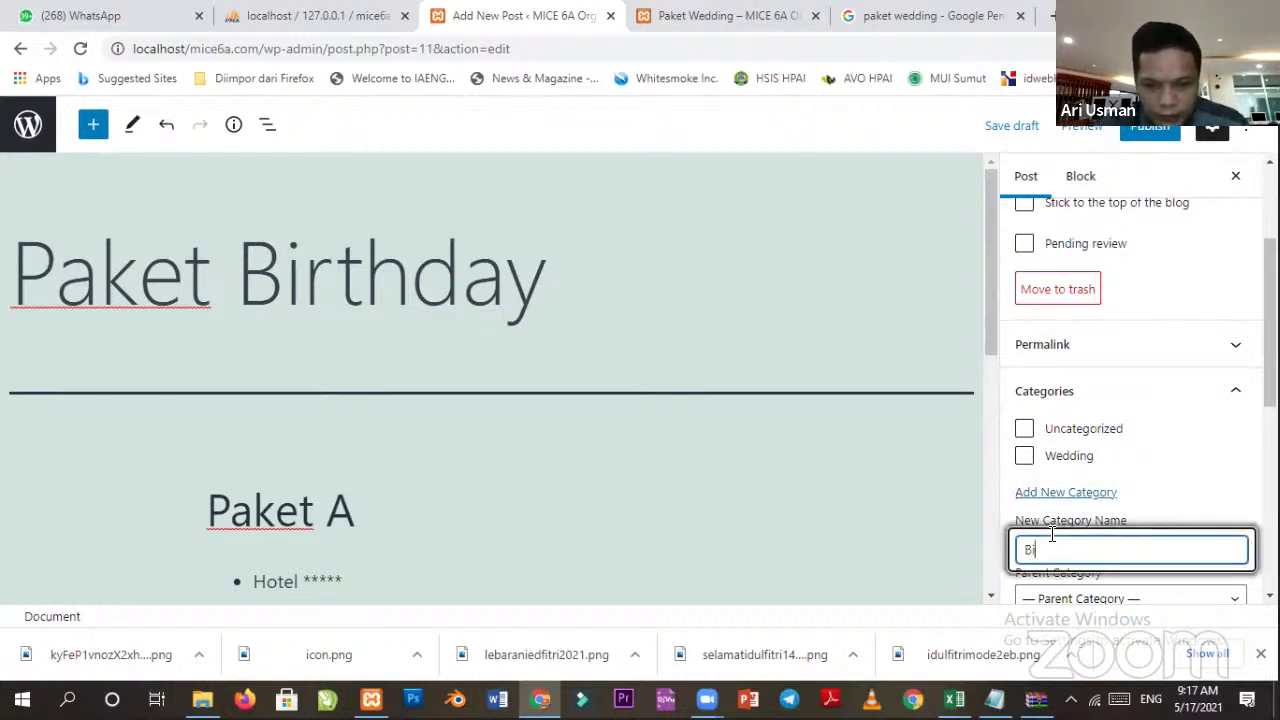
{"action": "type", "text": "rthday"}
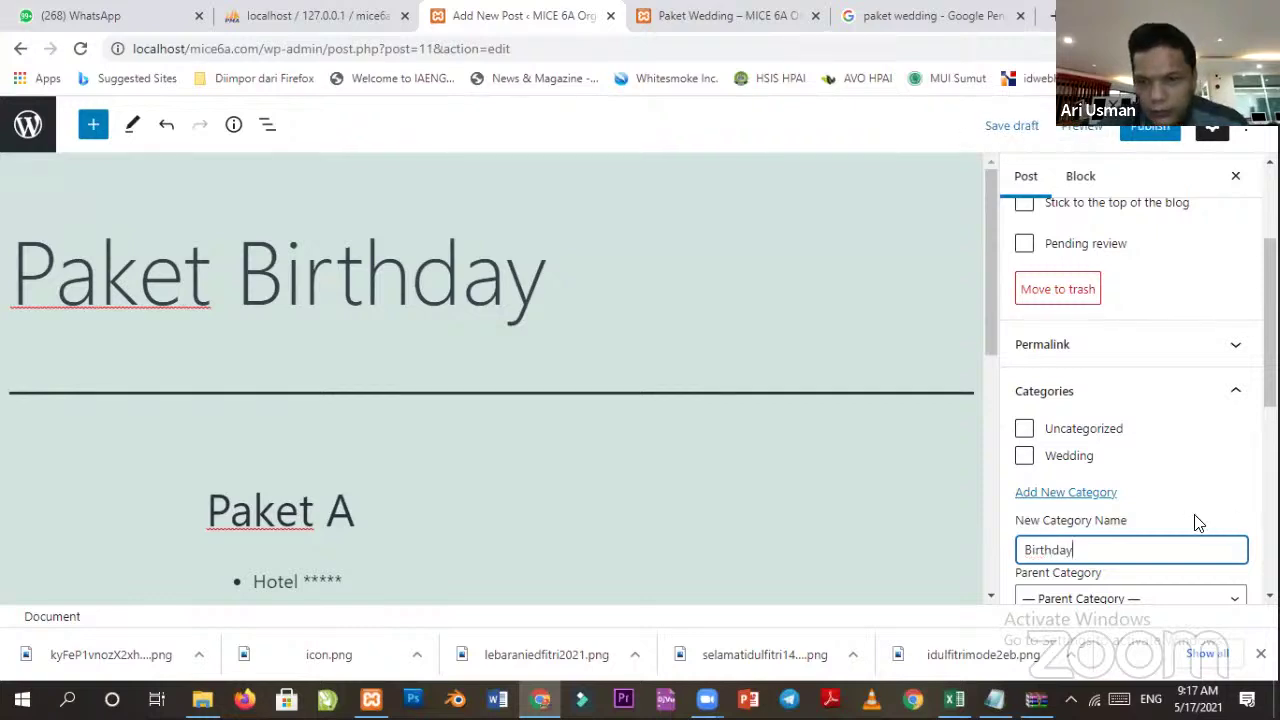
{"action": "scroll", "coordinate": [1196, 521], "scroll_direction": "down", "scroll_amount": 2}
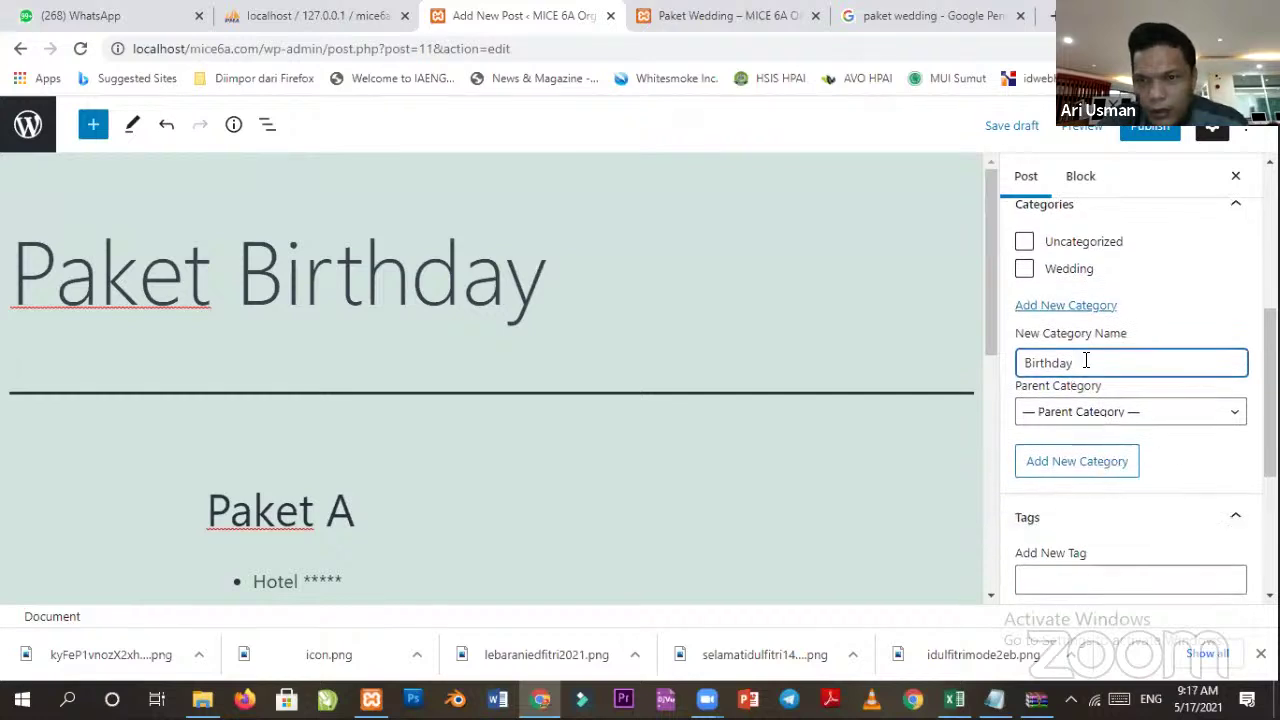
{"action": "left_click", "coordinate": [1065, 474]}
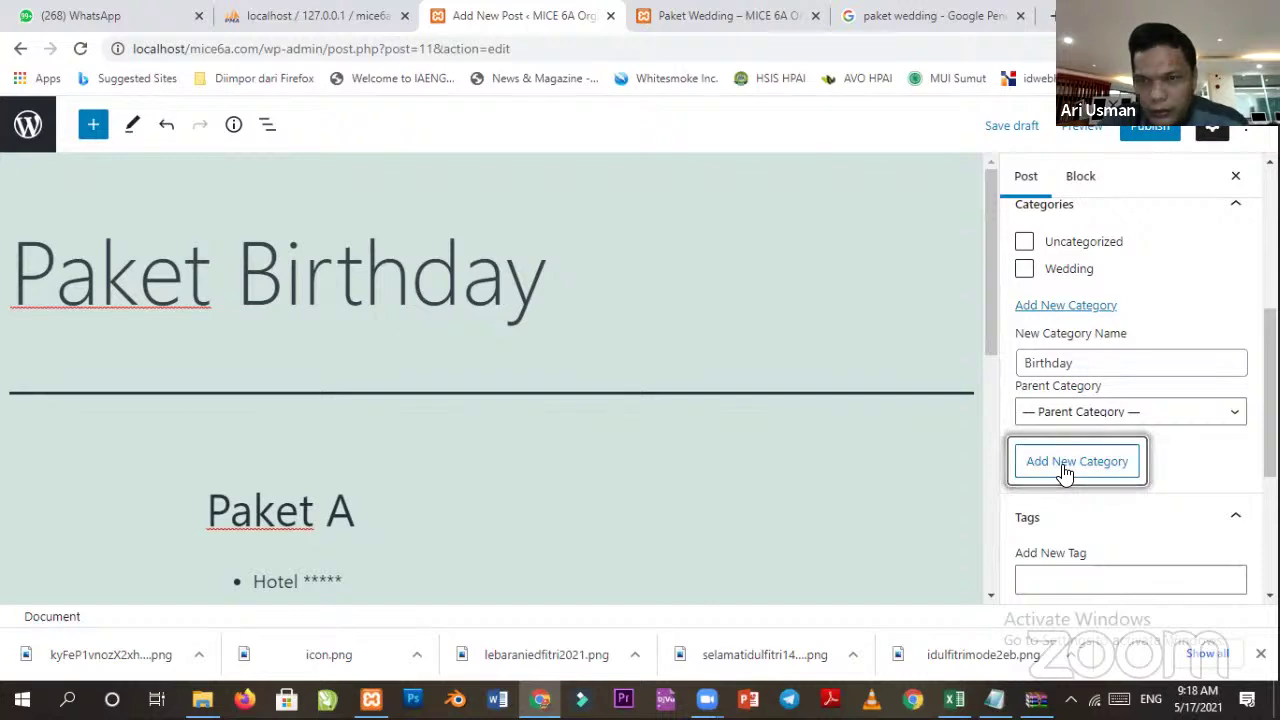
{"action": "scroll", "coordinate": [1083, 437], "scroll_direction": "down", "scroll_amount": 3}
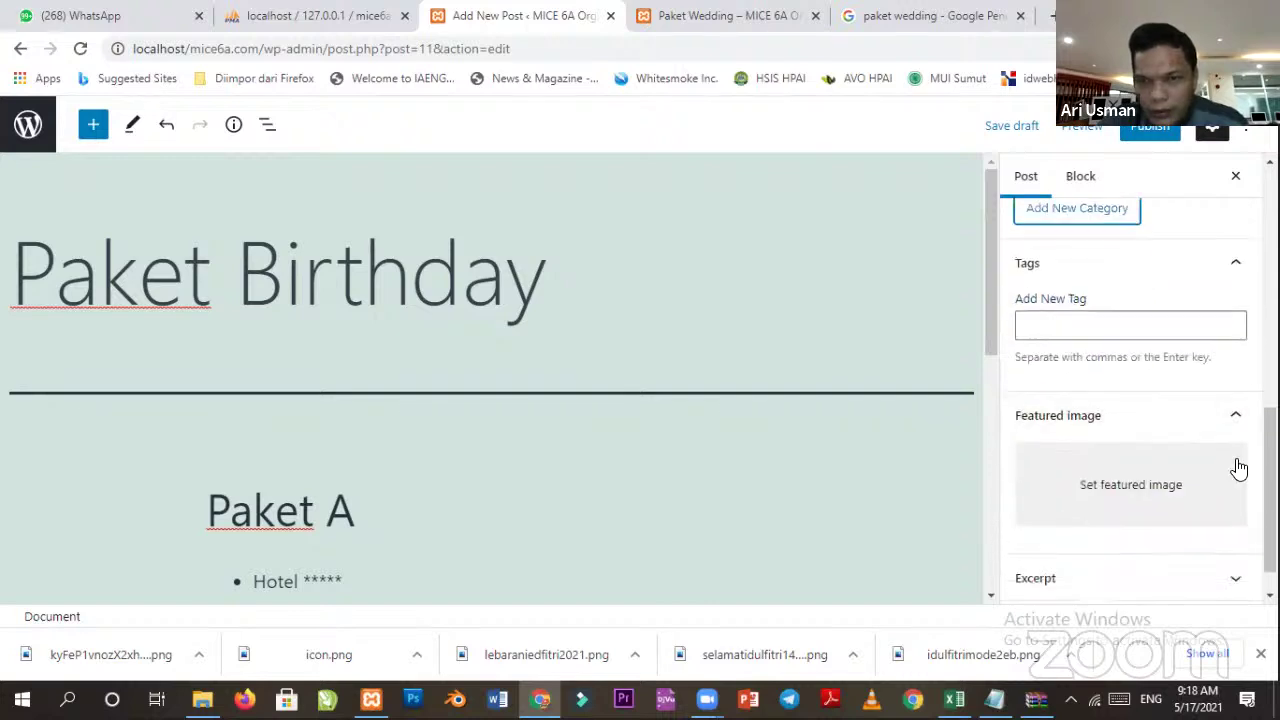
Tag the post with 'Birthday' and 'Paket Birthday'.
{"action": "left_click", "coordinate": [1114, 333]}
{"action": "type", "text": "Birthday"}
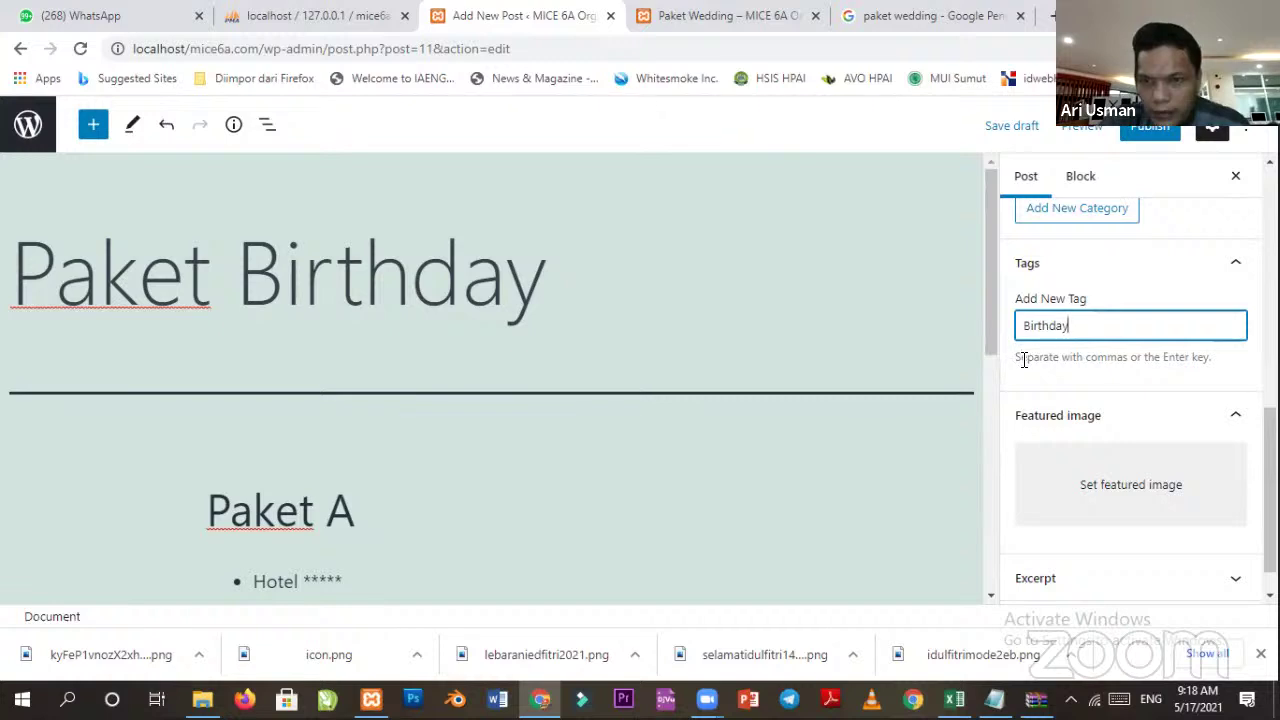
{"action": "key", "text": "Return"}
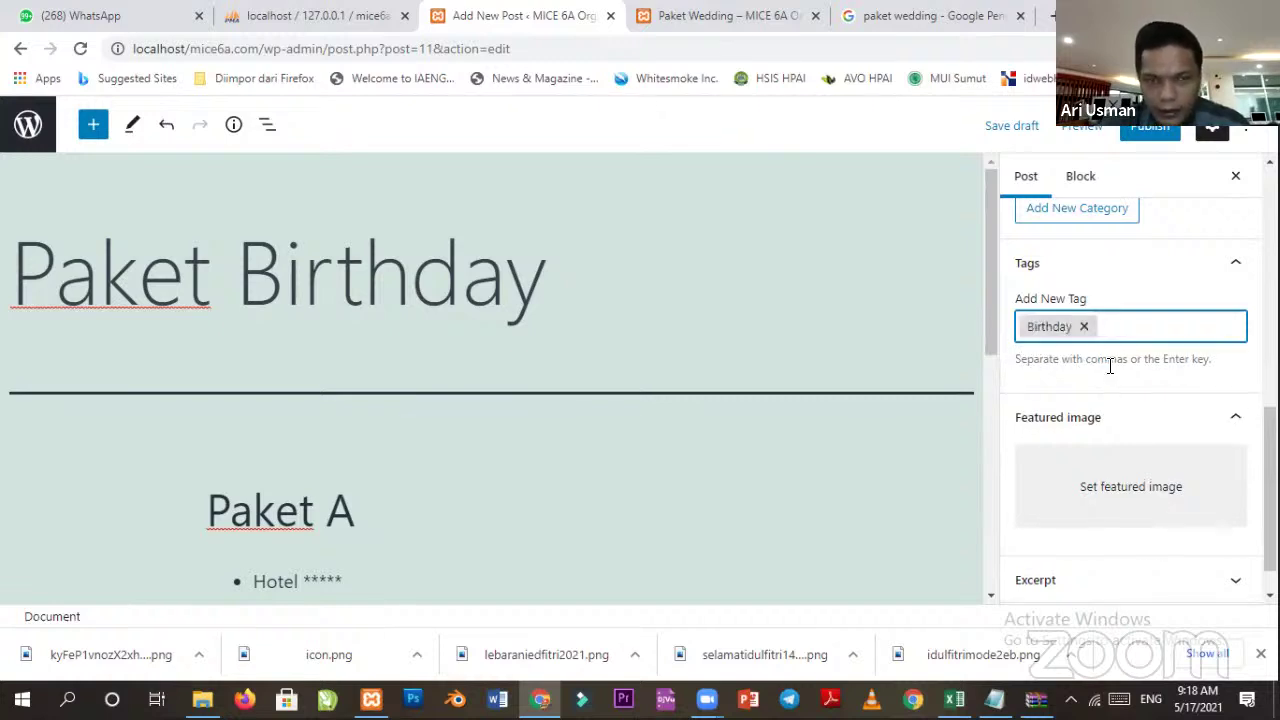
{"action": "type", "text": "Paket "}
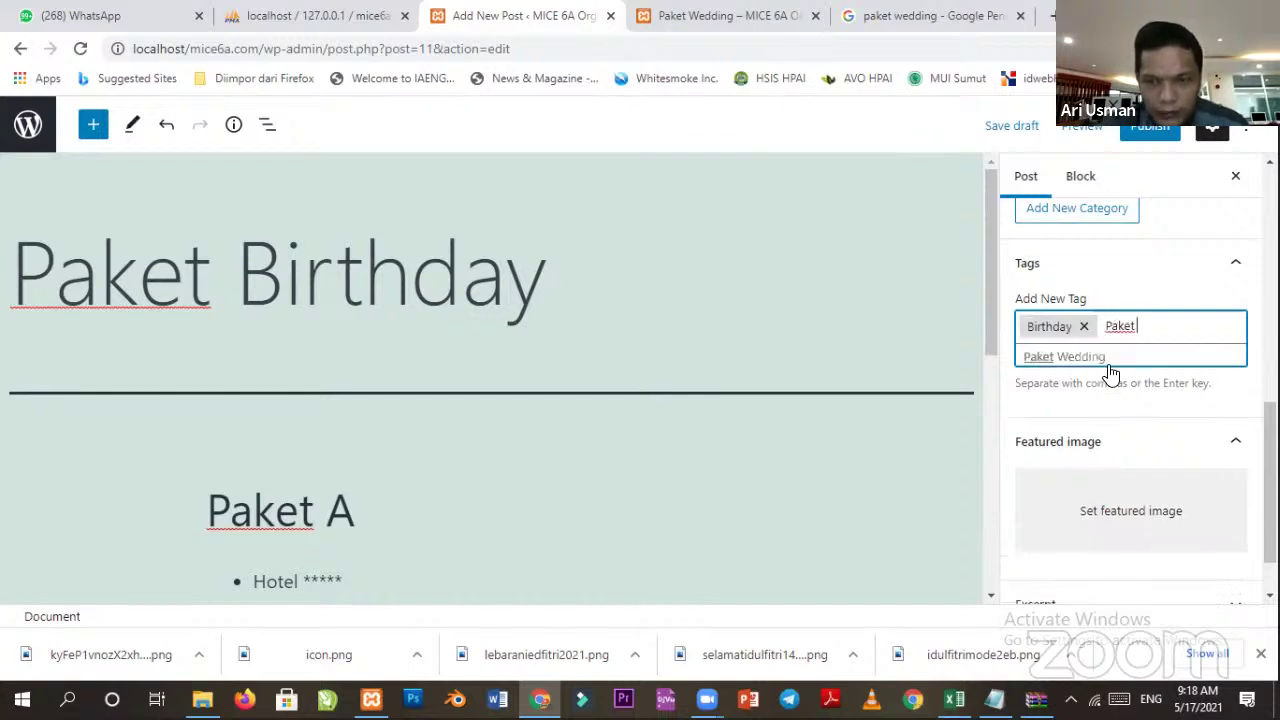
{"action": "type", "text": "Birthday"}
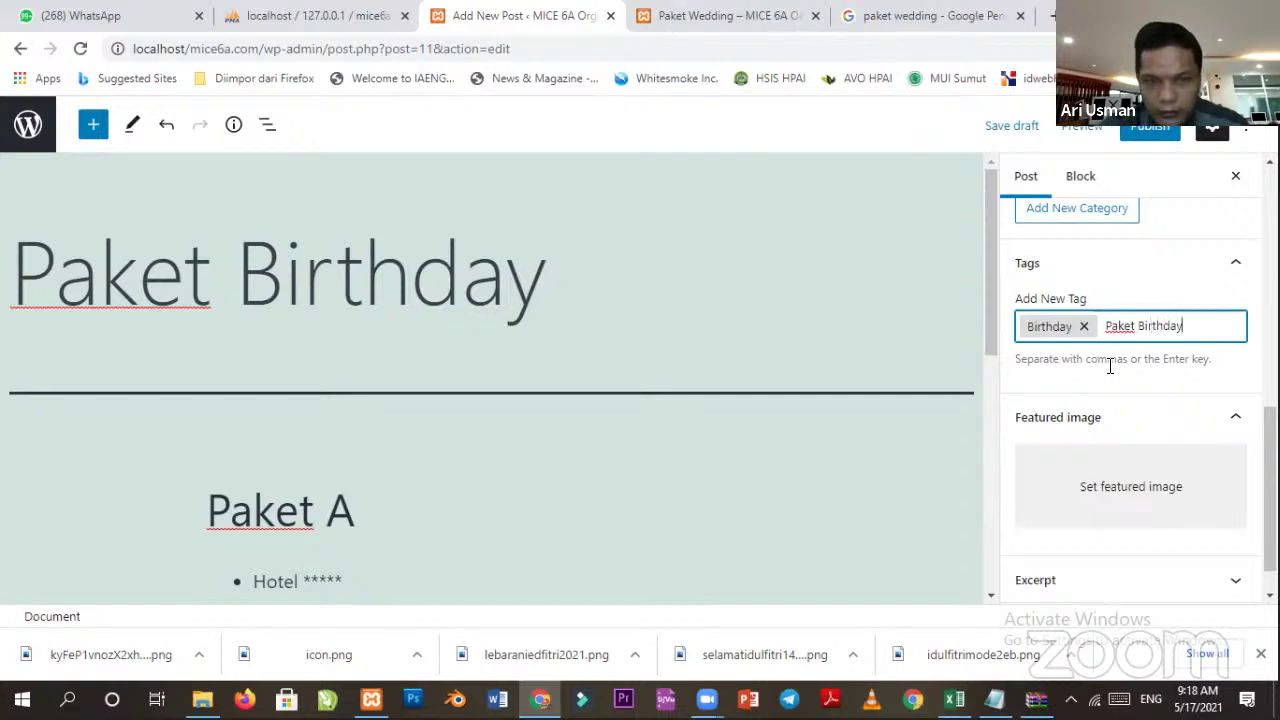
{"action": "key", "text": "Return"}
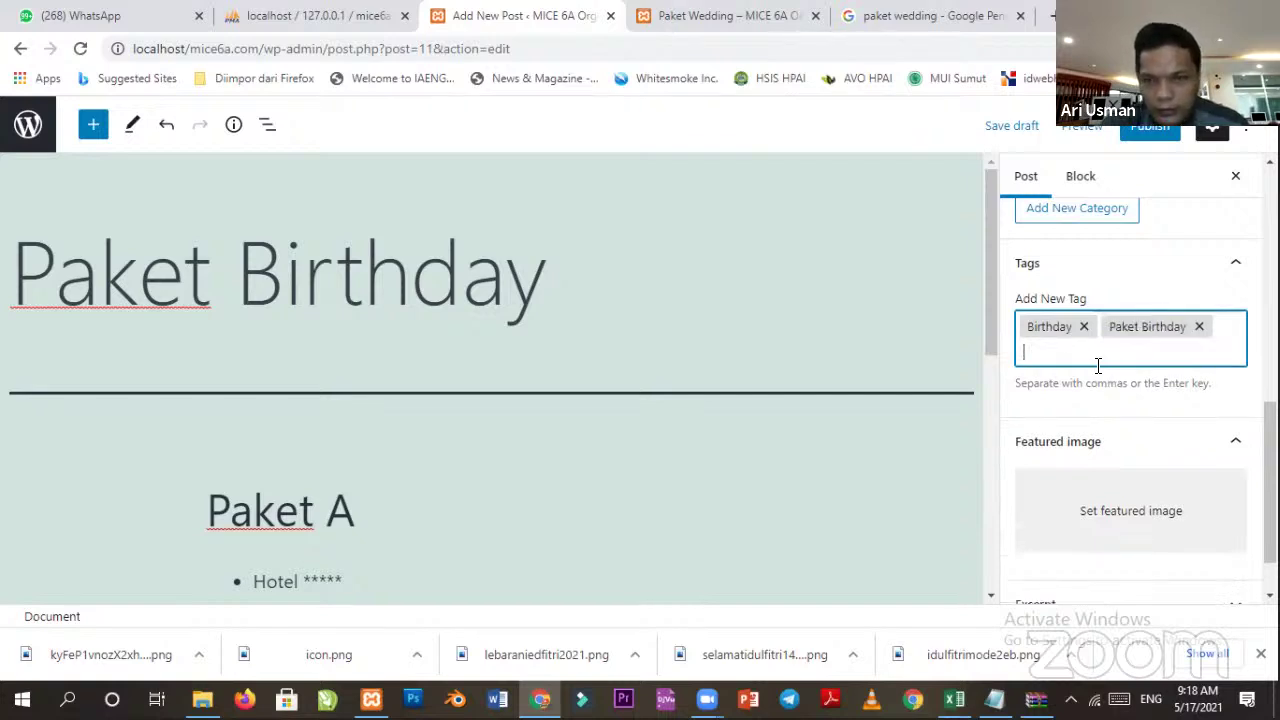
{"action": "scroll", "coordinate": [1117, 480], "scroll_direction": "down", "scroll_amount": 1}
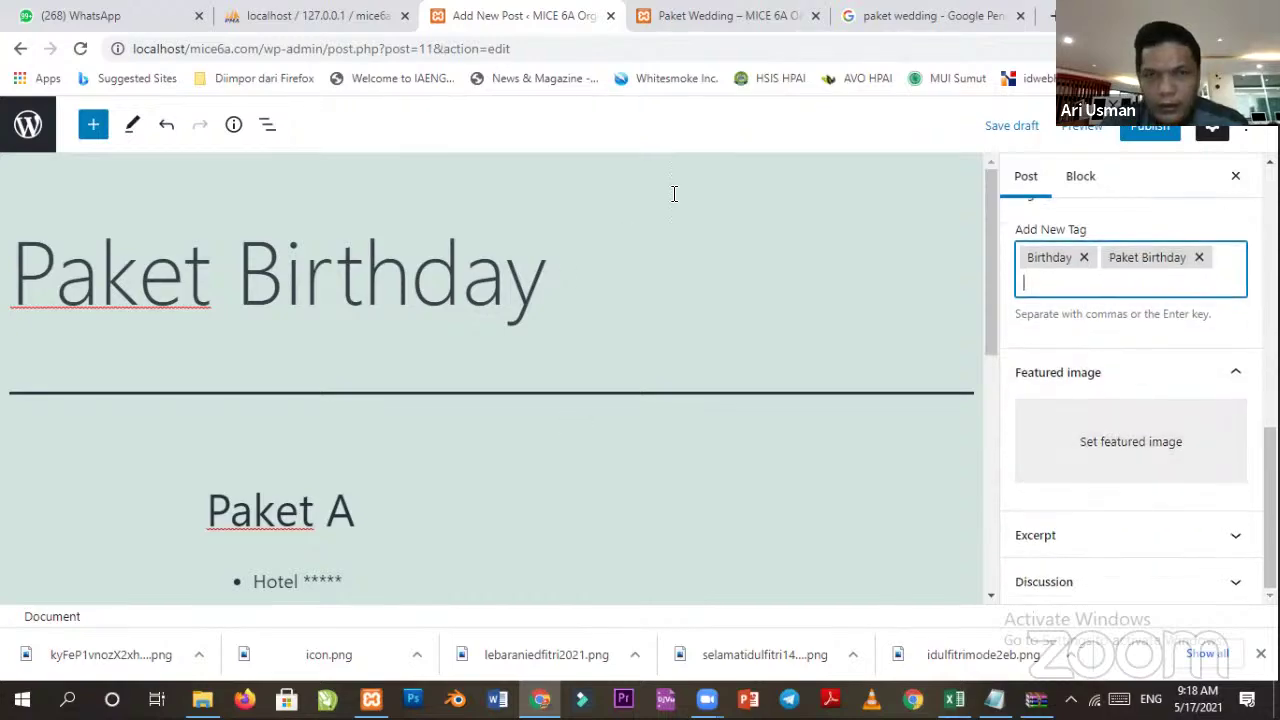
{"action": "left_click", "coordinate": [870, 28]}
Change the Google Images search from paket wedding to 'paket birthday'.
{"action": "scroll", "coordinate": [304, 286], "scroll_direction": "down", "scroll_amount": 6}
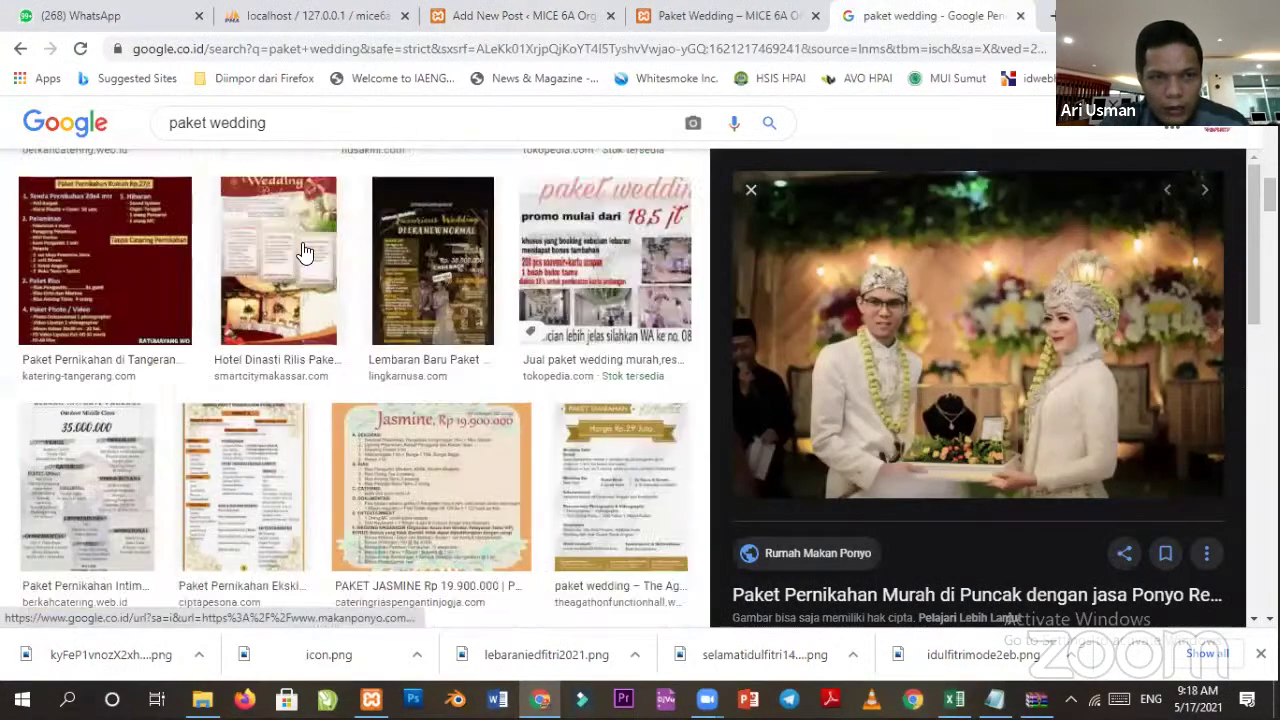
{"action": "scroll", "coordinate": [346, 134], "scroll_direction": "up", "scroll_amount": 6}
{"action": "double_click", "coordinate": [346, 134]}
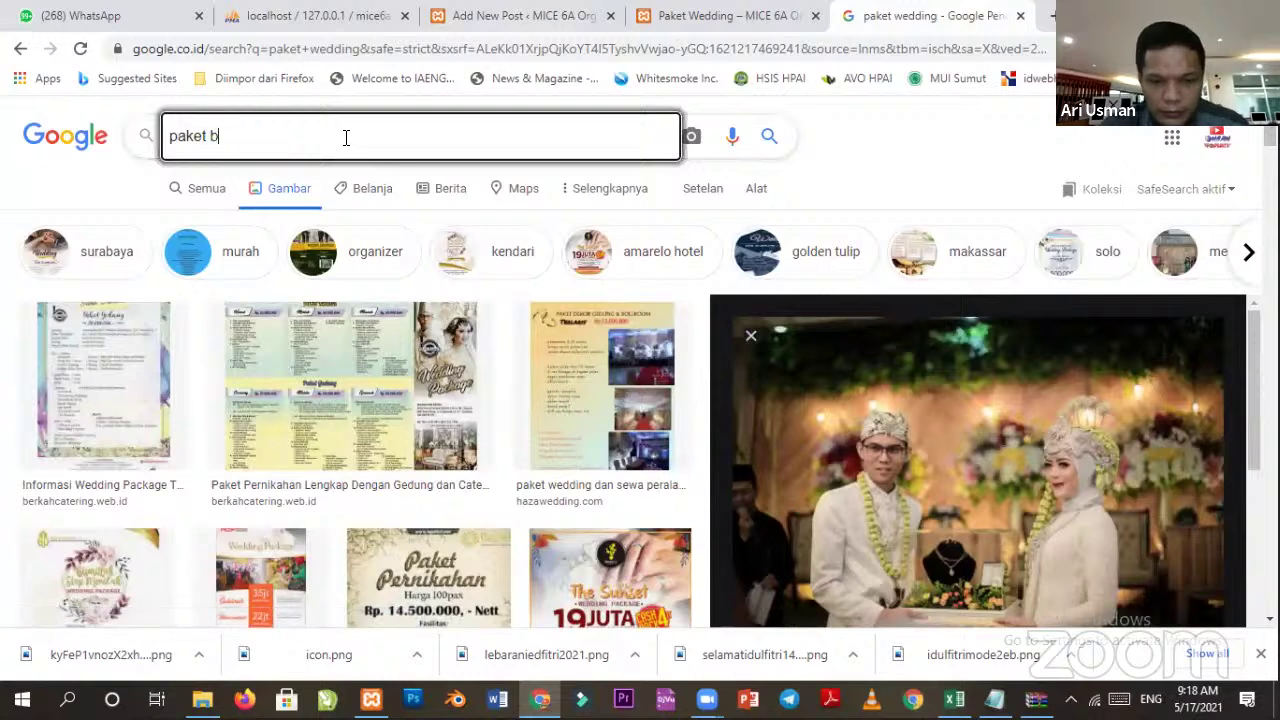
{"action": "type", "text": "bir"}
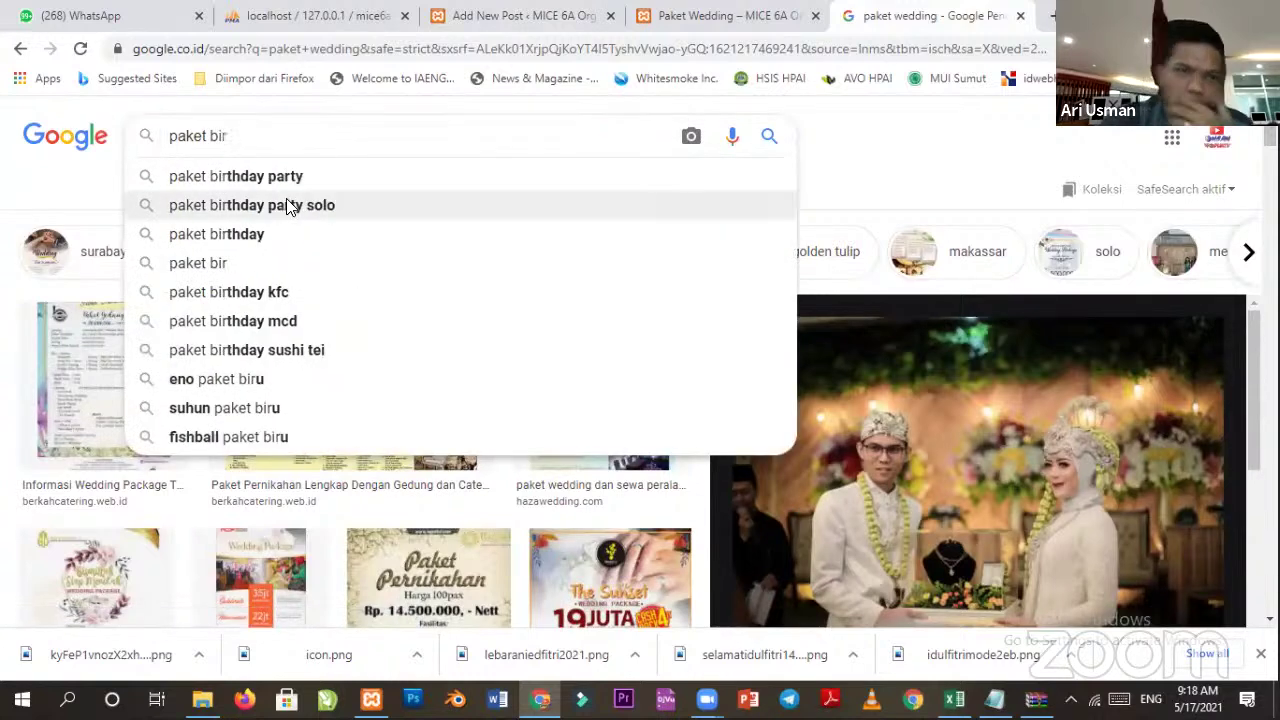
{"action": "left_click", "coordinate": [237, 178]}
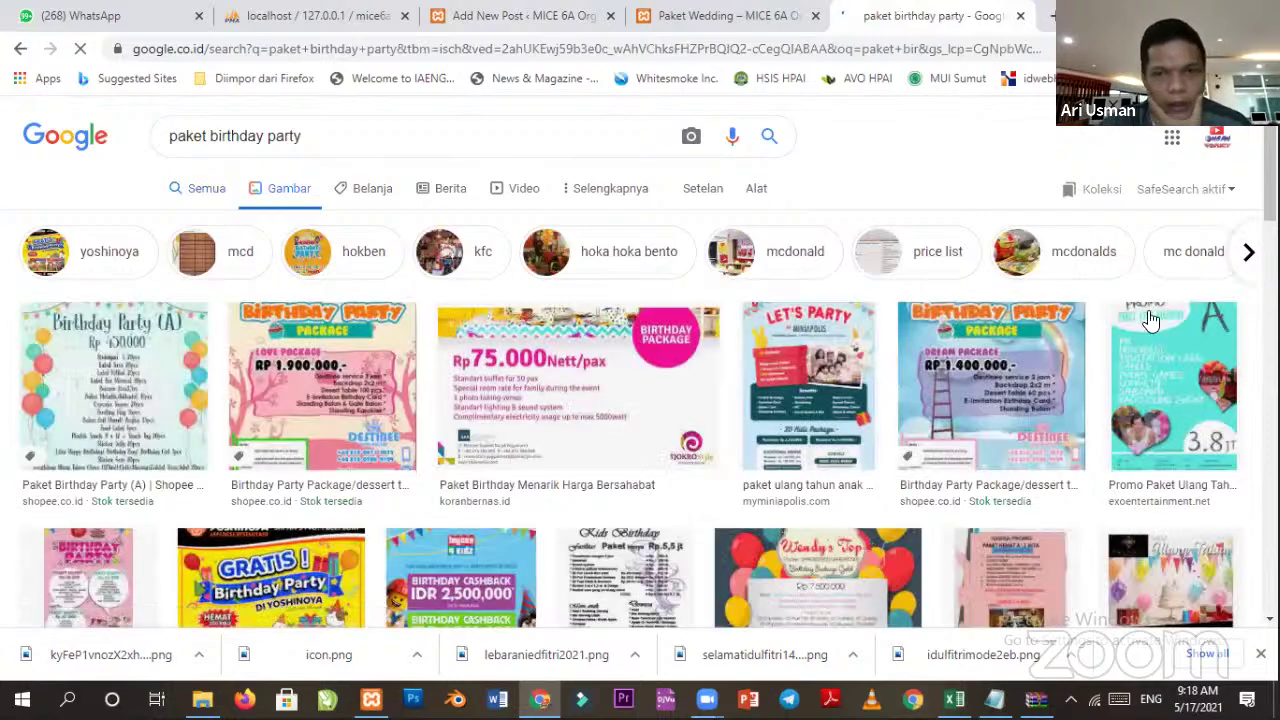
{"action": "scroll", "coordinate": [450, 440], "scroll_direction": "down", "scroll_amount": 1}
{"action": "scroll", "coordinate": [492, 430], "scroll_direction": "down", "scroll_amount": 3}
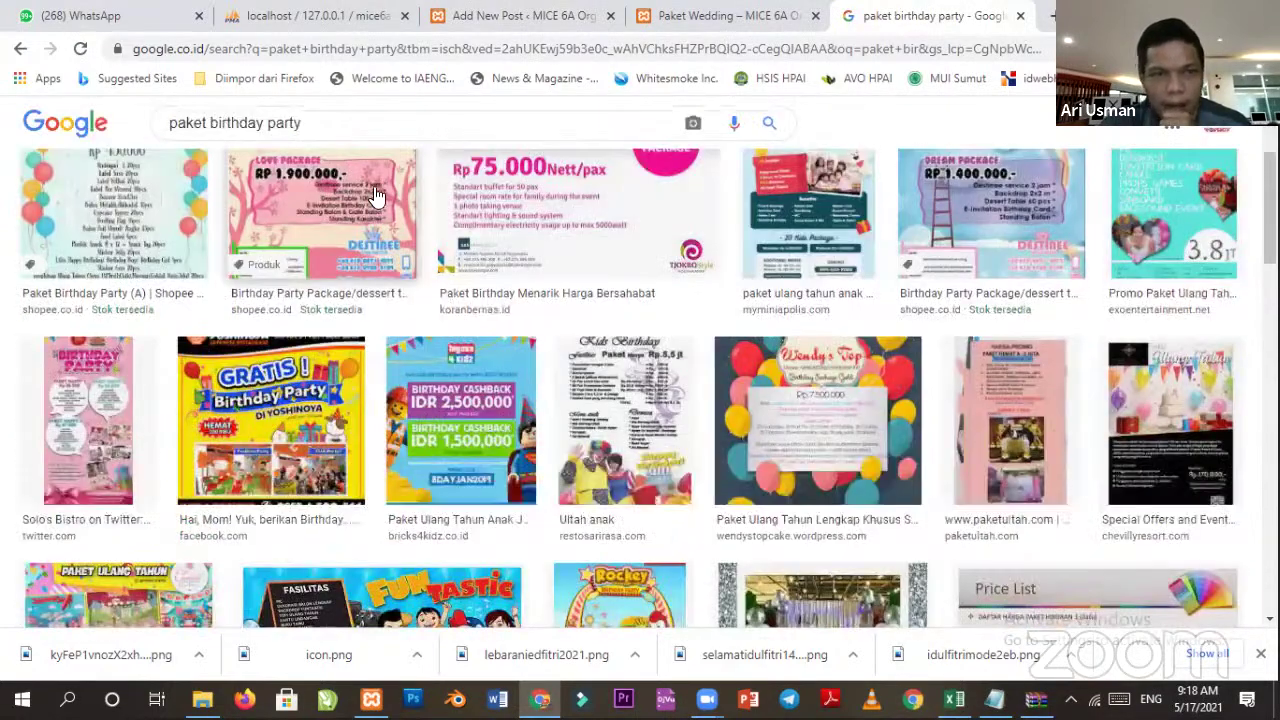
{"action": "scroll", "coordinate": [446, 131], "scroll_direction": "up", "scroll_amount": 4}
{"action": "double_click", "coordinate": [446, 131]}
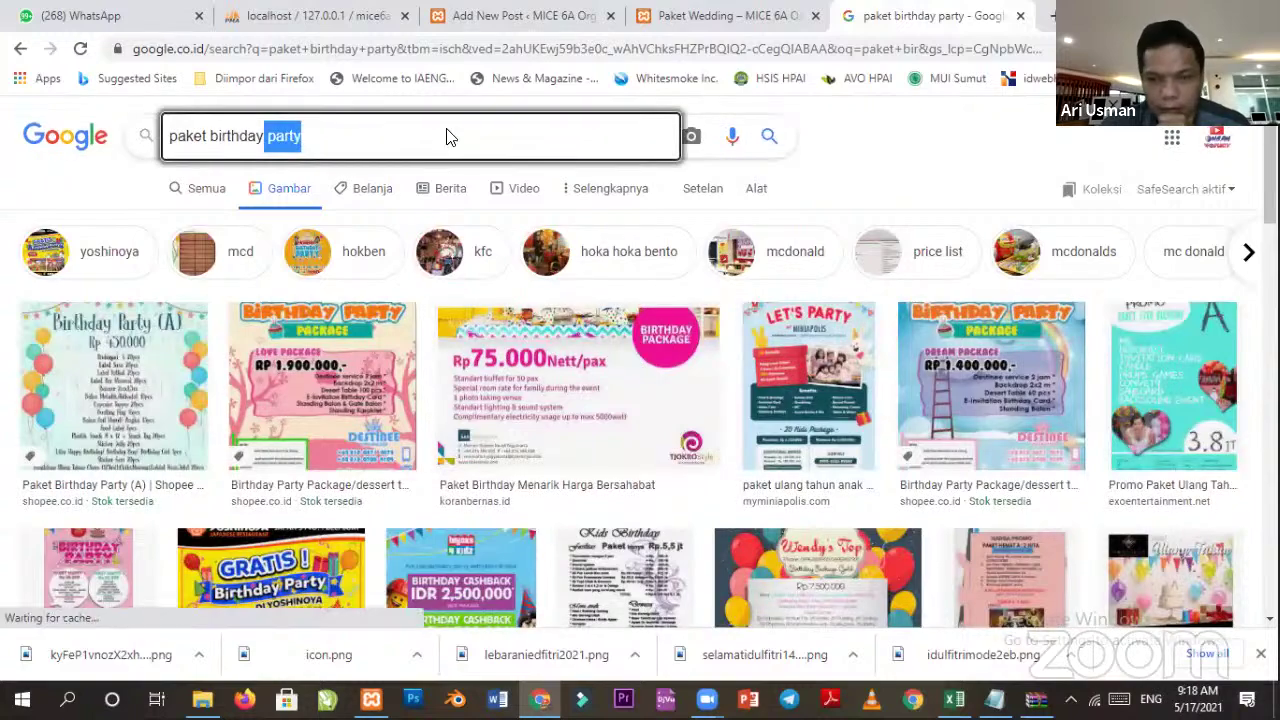
{"action": "key", "text": "BackSpace"}
{"action": "key", "text": "Return"}
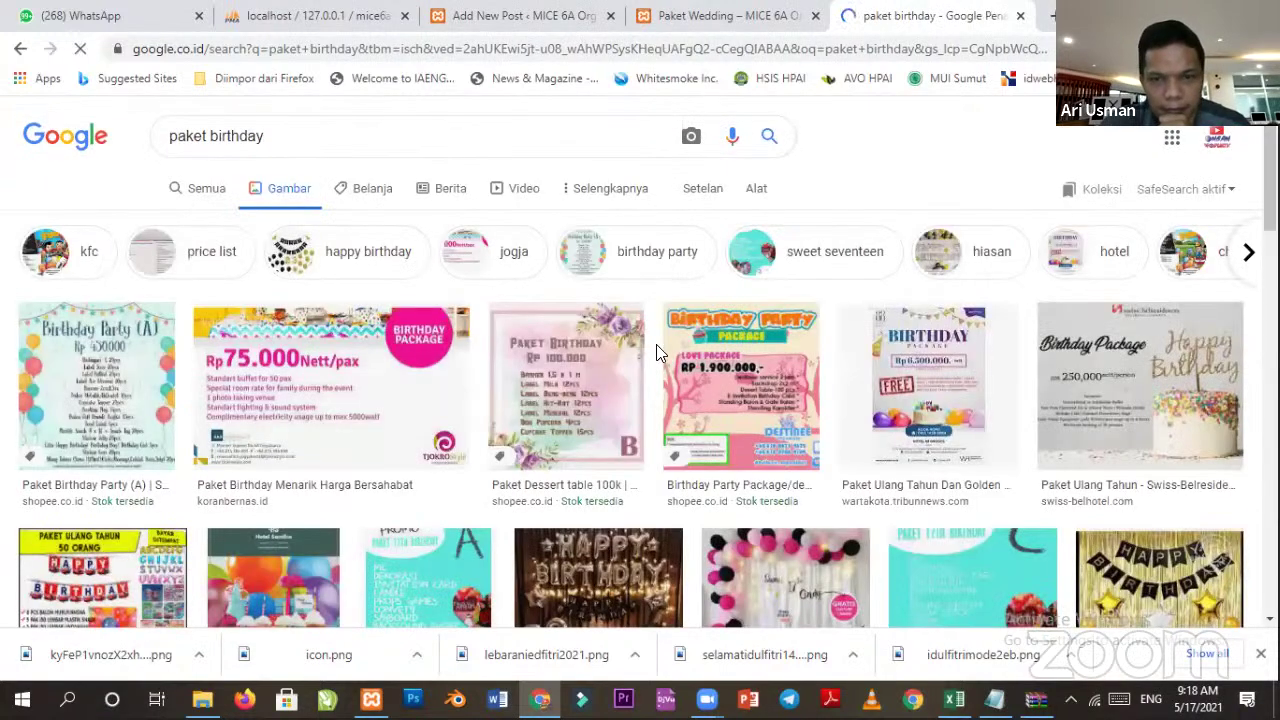
{"action": "scroll", "coordinate": [834, 466], "scroll_direction": "down", "scroll_amount": 3}
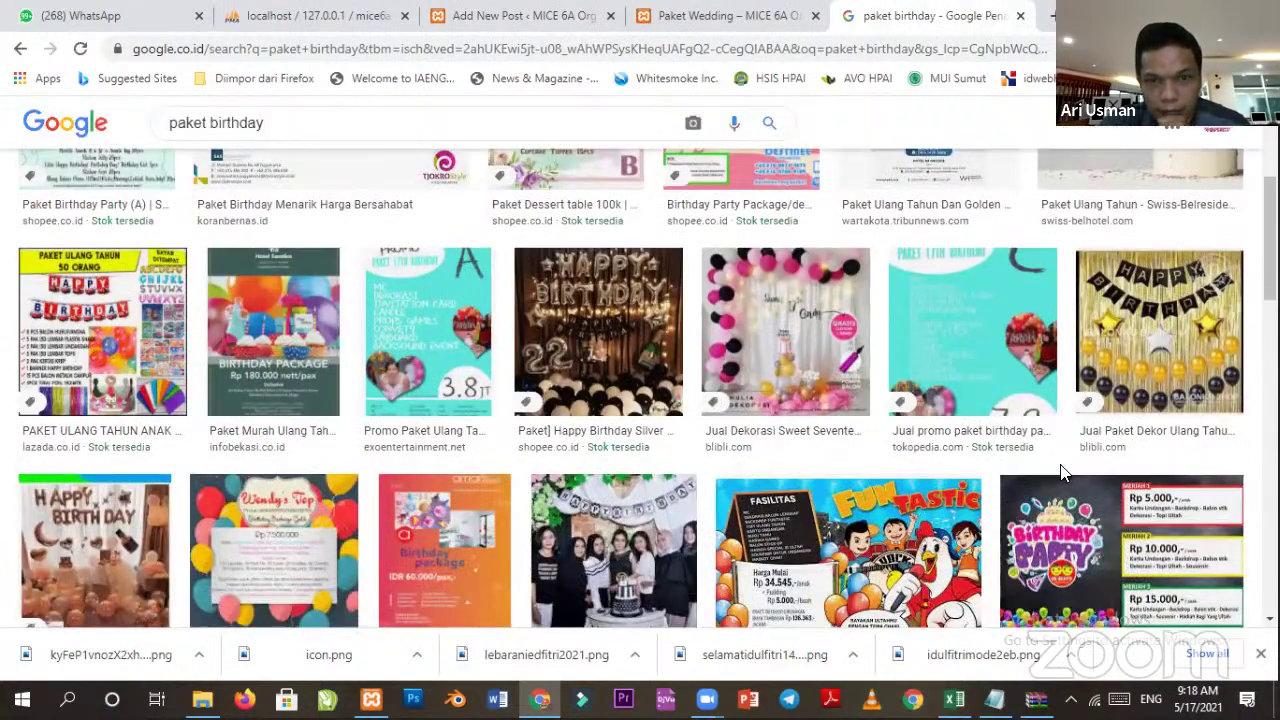
Preview the Happy Birthday silver decoration image, start saving it, then cancel.
{"action": "left_click", "coordinate": [603, 345]}
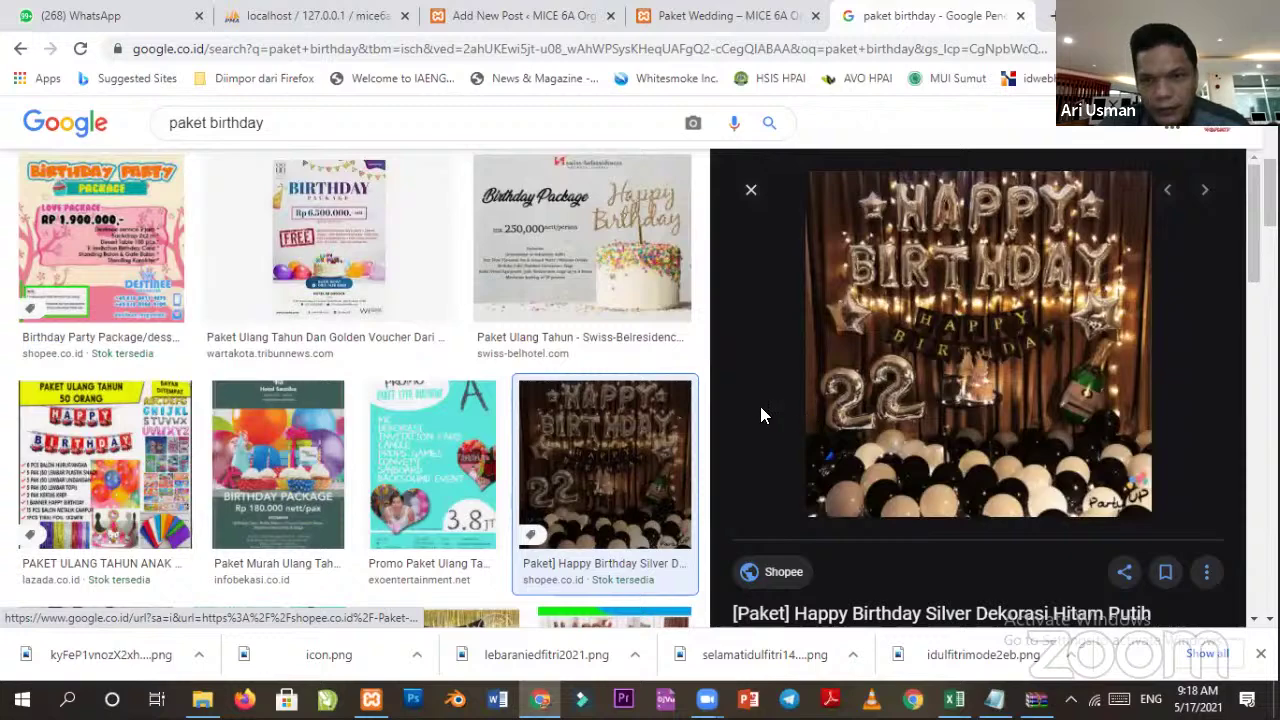
{"action": "scroll", "coordinate": [1014, 425], "scroll_direction": "down", "scroll_amount": 1}
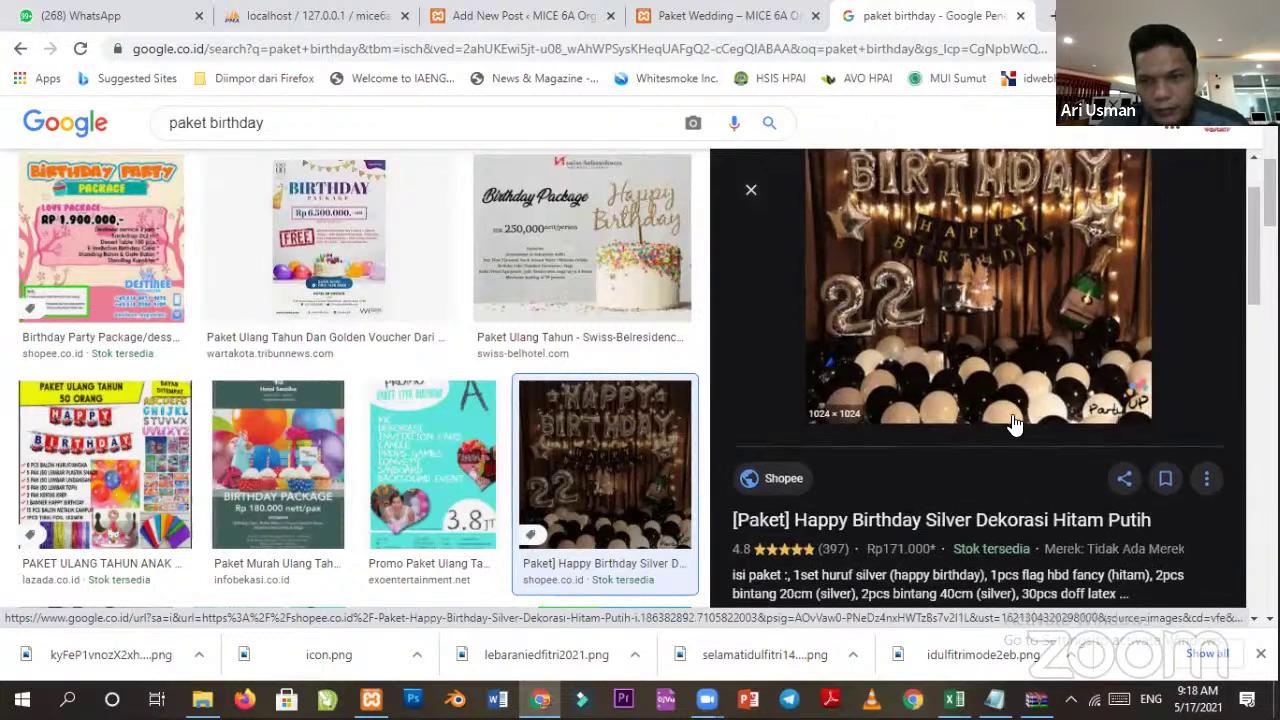
{"action": "right_click", "coordinate": [906, 300]}
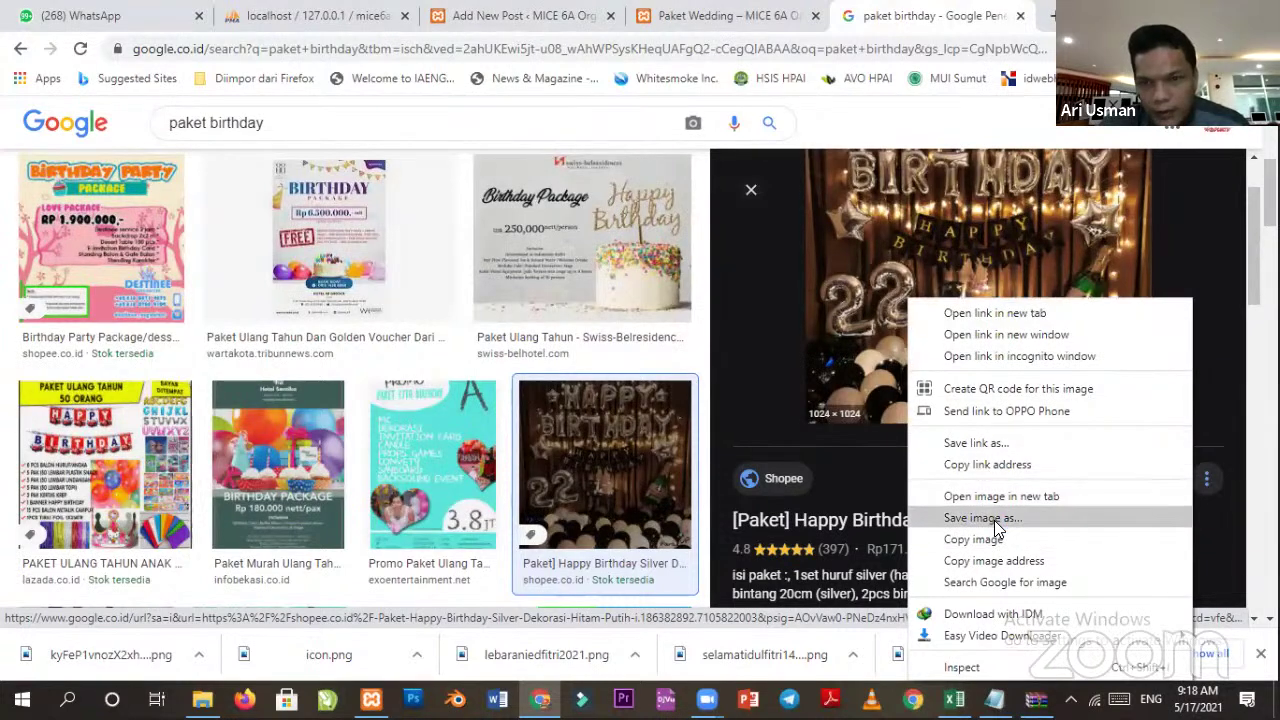
{"action": "left_click", "coordinate": [983, 518]}
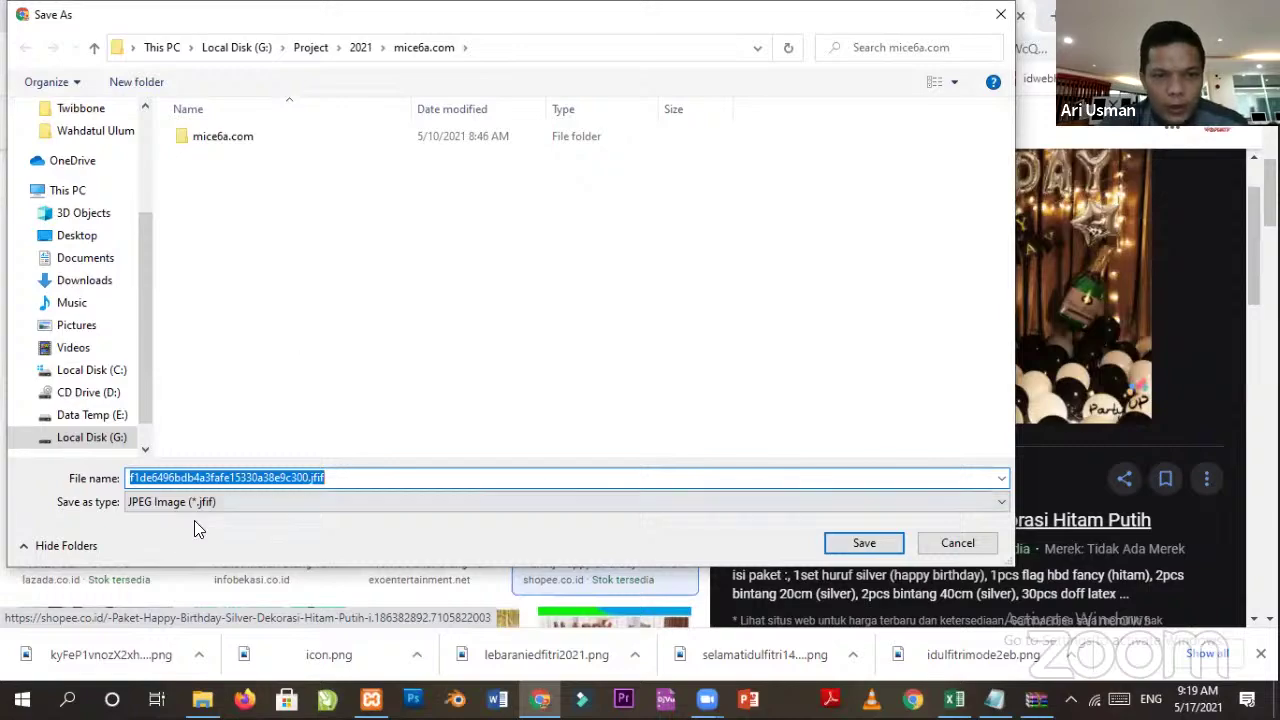
{"action": "left_click", "coordinate": [957, 542]}
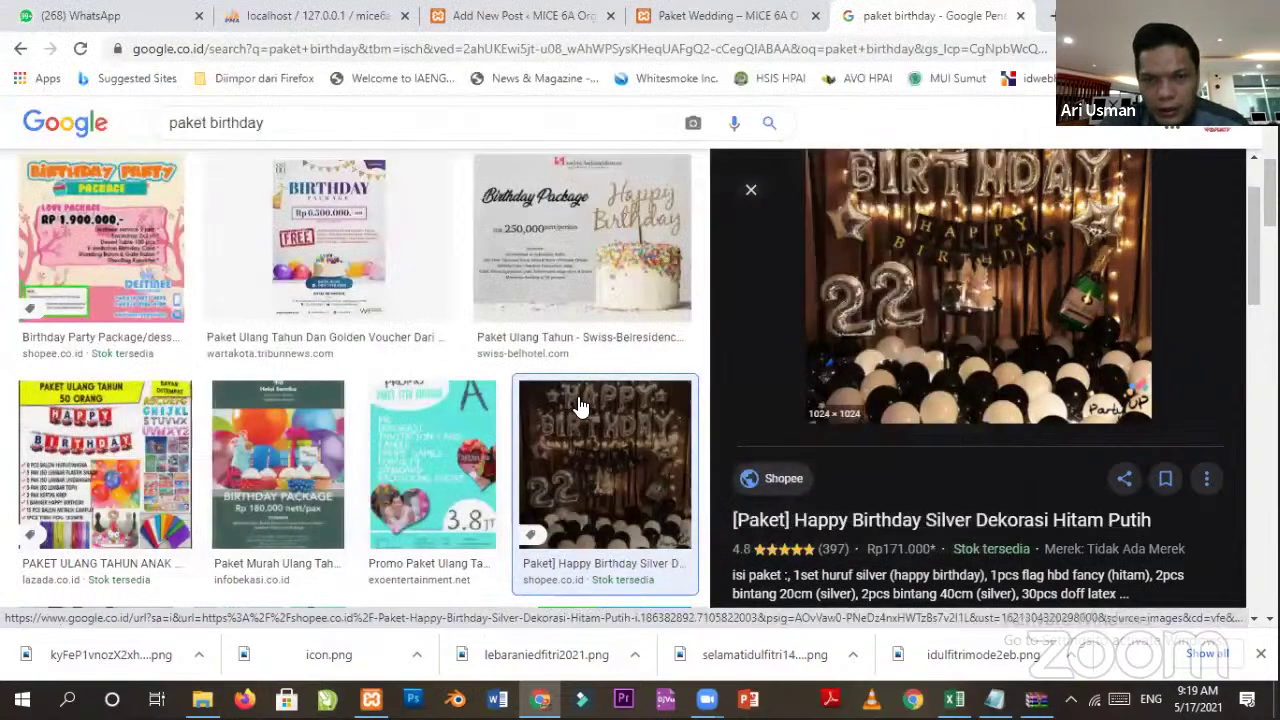
Preview decoration images until the birthday group photo with cake is shown, and open its options.
{"action": "scroll", "coordinate": [558, 428], "scroll_direction": "down", "scroll_amount": 2}
{"action": "left_click", "coordinate": [478, 500]}
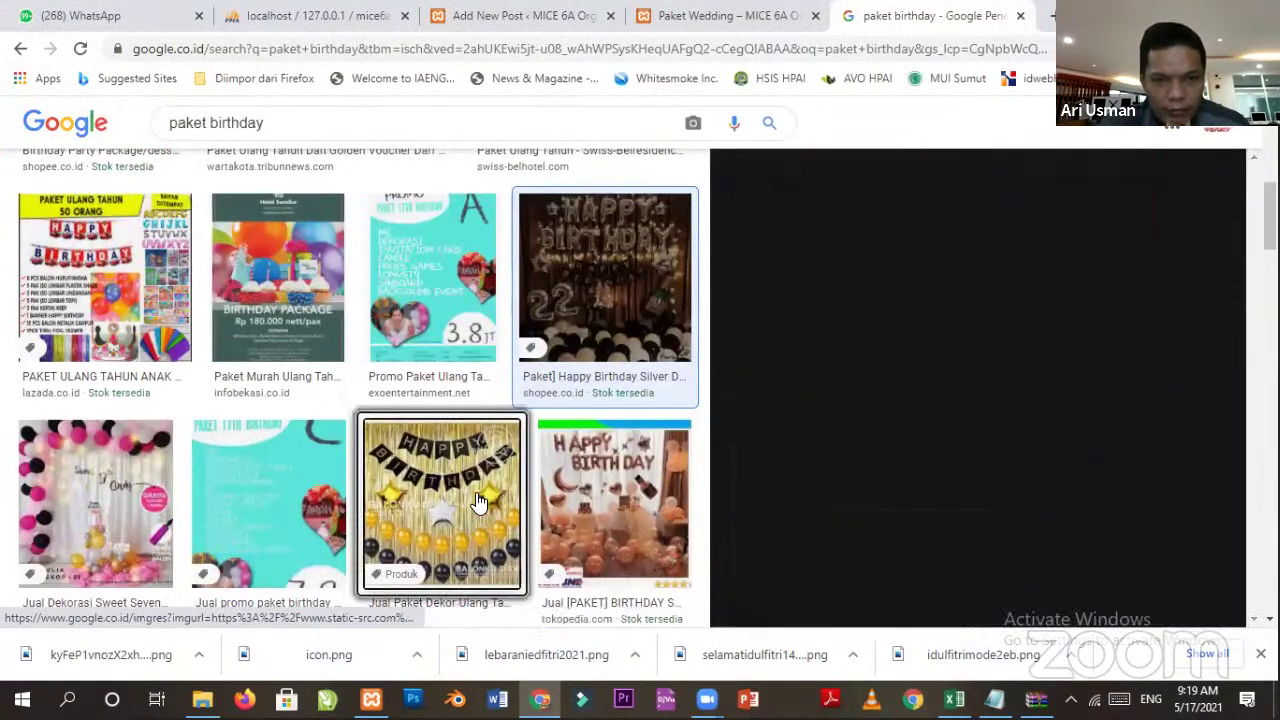
{"action": "scroll", "coordinate": [652, 447], "scroll_direction": "down", "scroll_amount": 2}
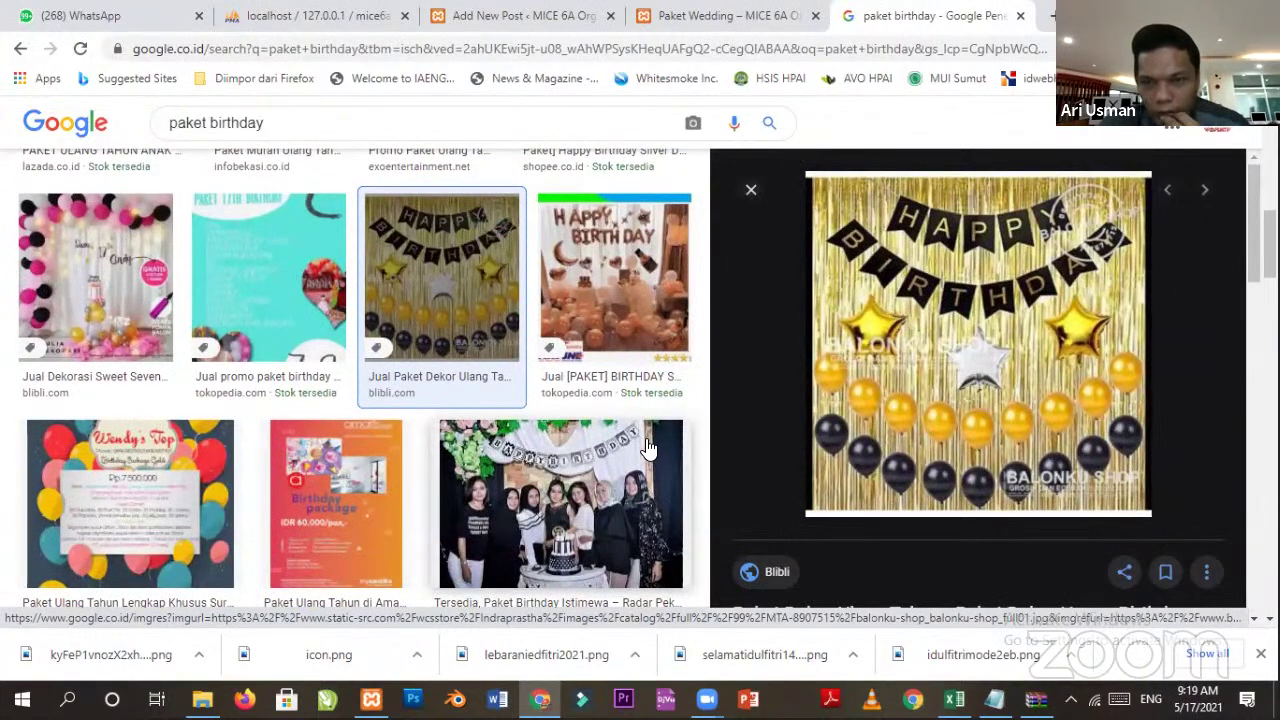
{"action": "scroll", "coordinate": [648, 447], "scroll_direction": "up", "scroll_amount": 1}
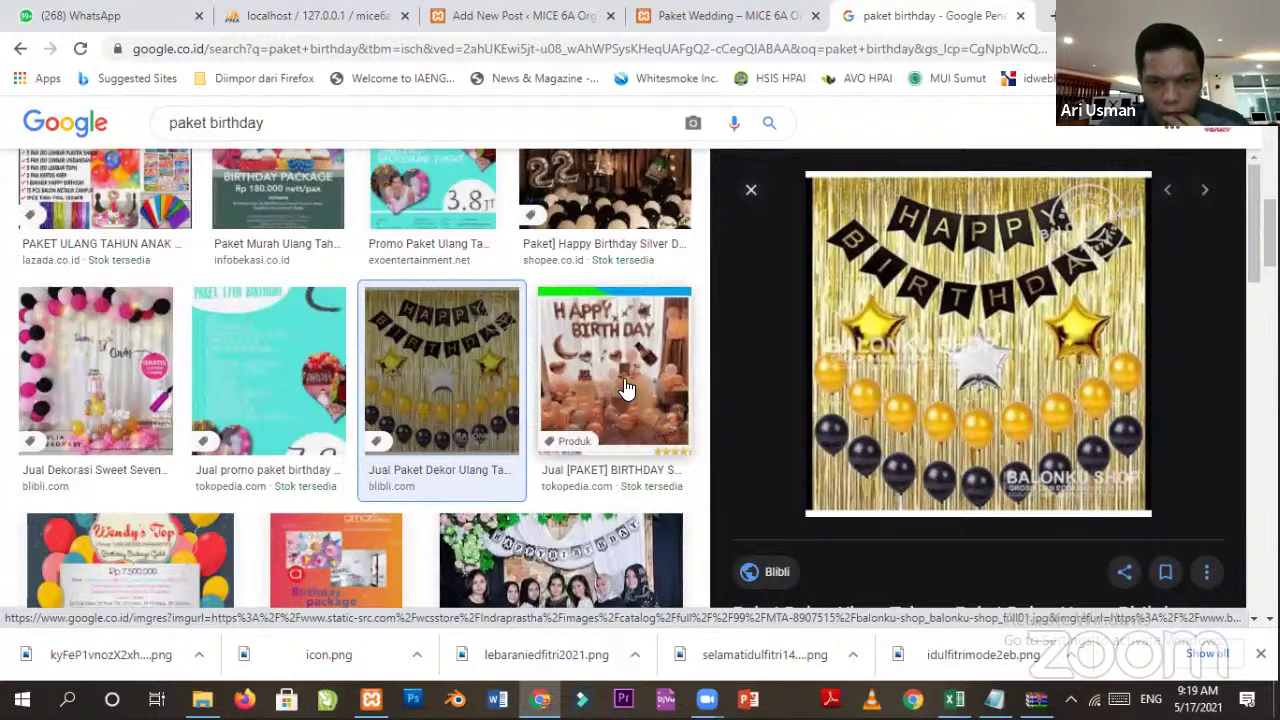
{"action": "left_click", "coordinate": [625, 383]}
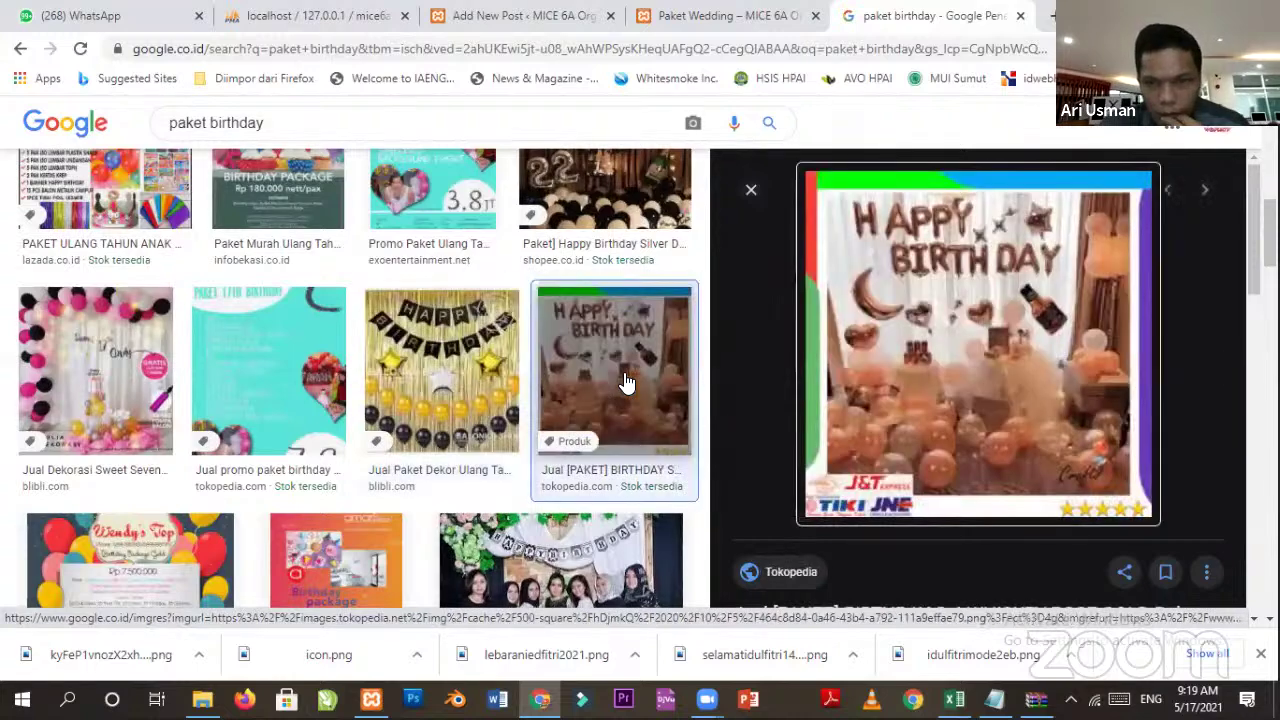
{"action": "left_click", "coordinate": [145, 385]}
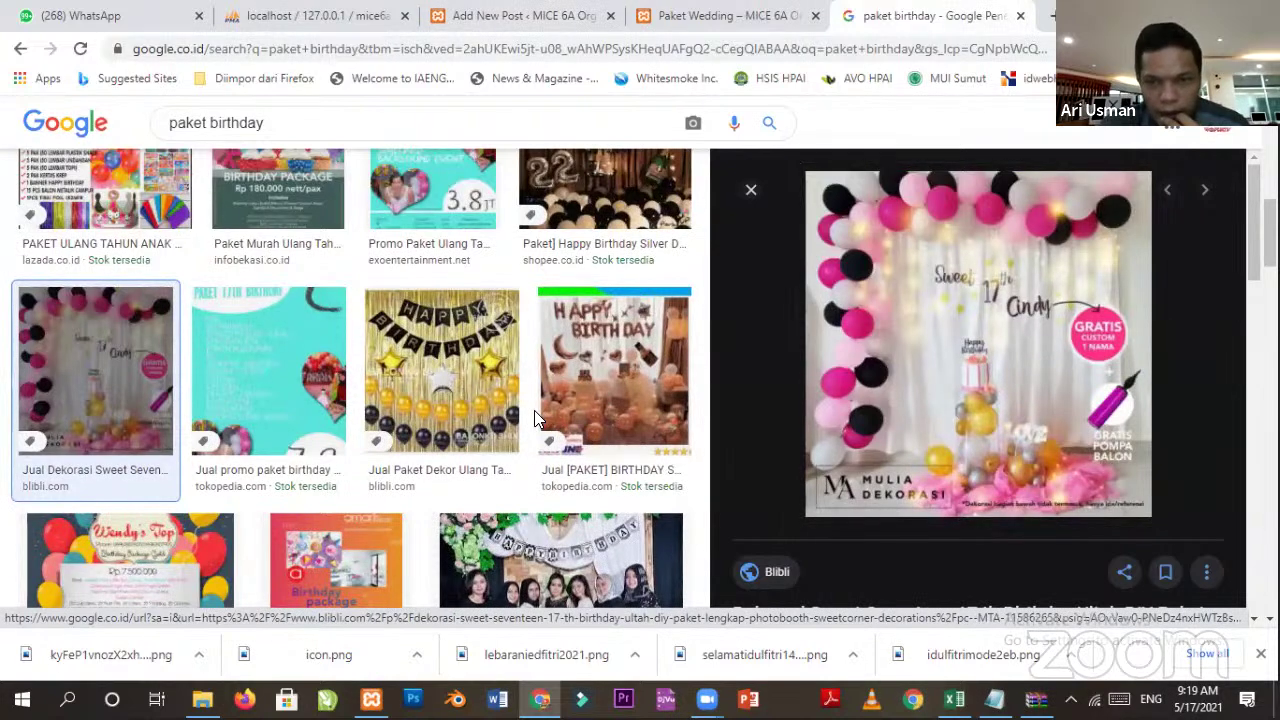
{"action": "scroll", "coordinate": [534, 410], "scroll_direction": "down", "scroll_amount": 2}
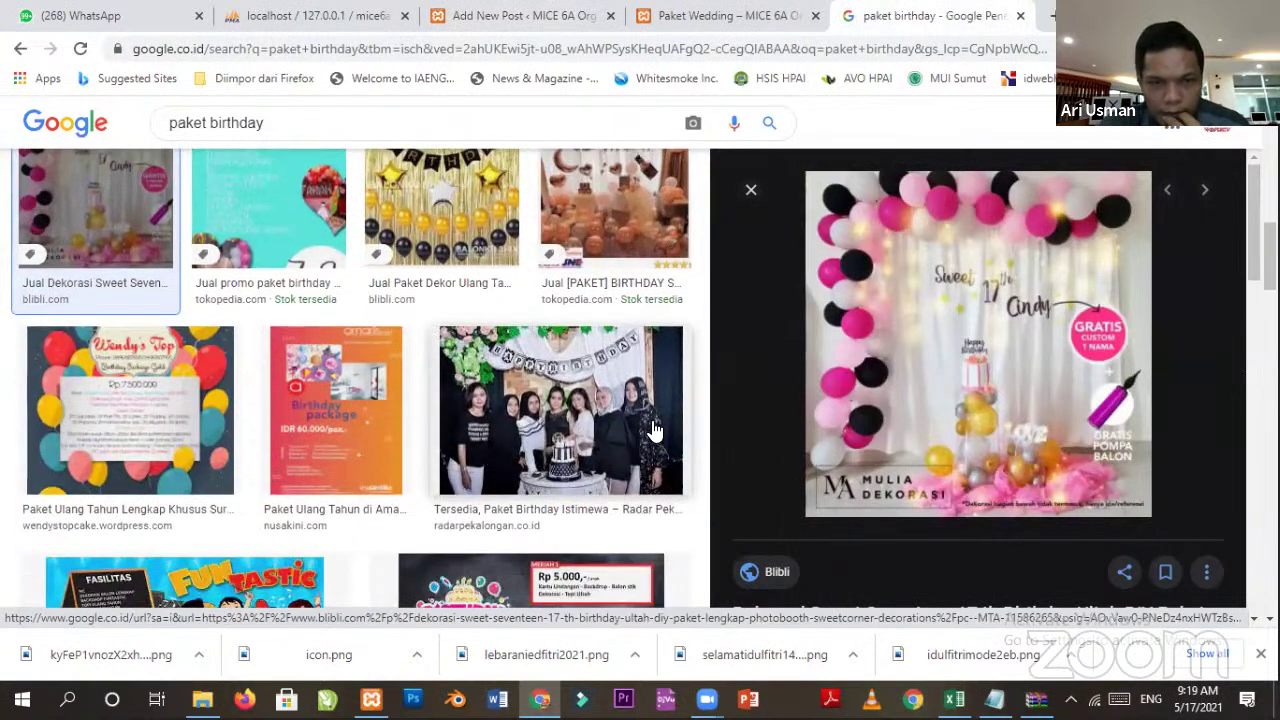
{"action": "left_click", "coordinate": [655, 430]}
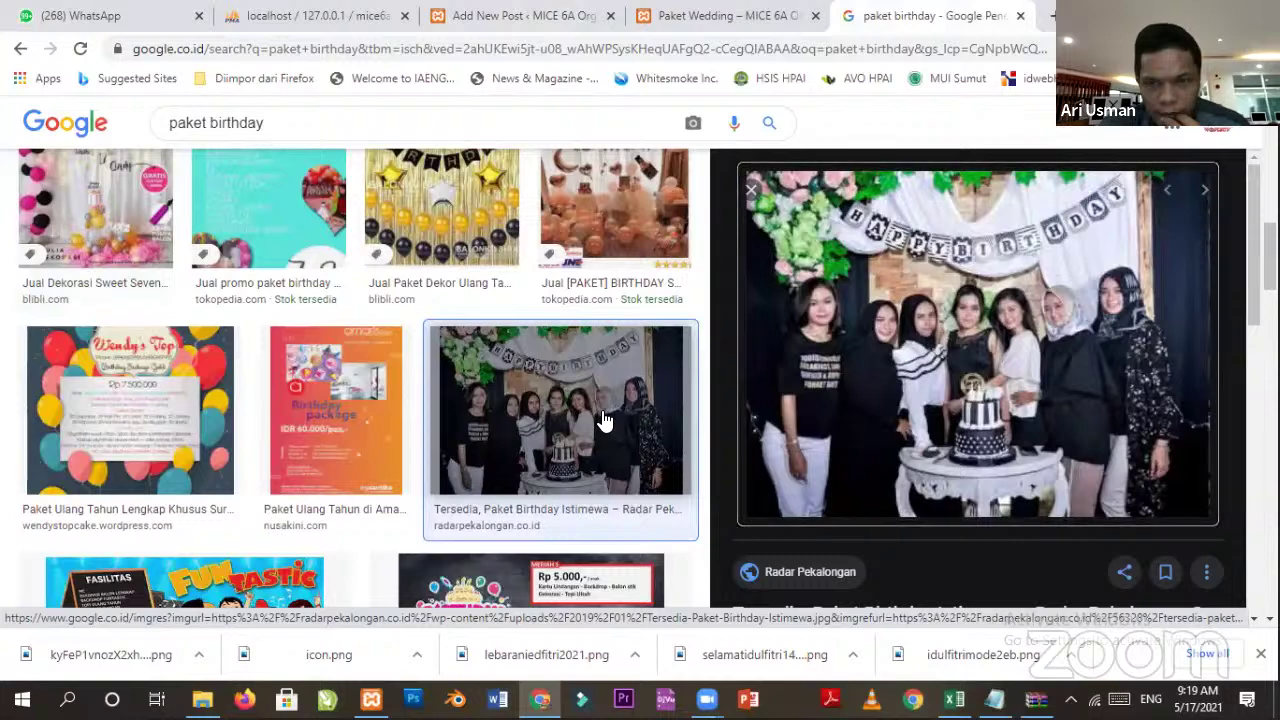
{"action": "right_click", "coordinate": [906, 352]}
Save the birthday group photo as 'Paket Birthday.jpg' and close the photo viewer.
{"action": "left_click", "coordinate": [986, 520]}
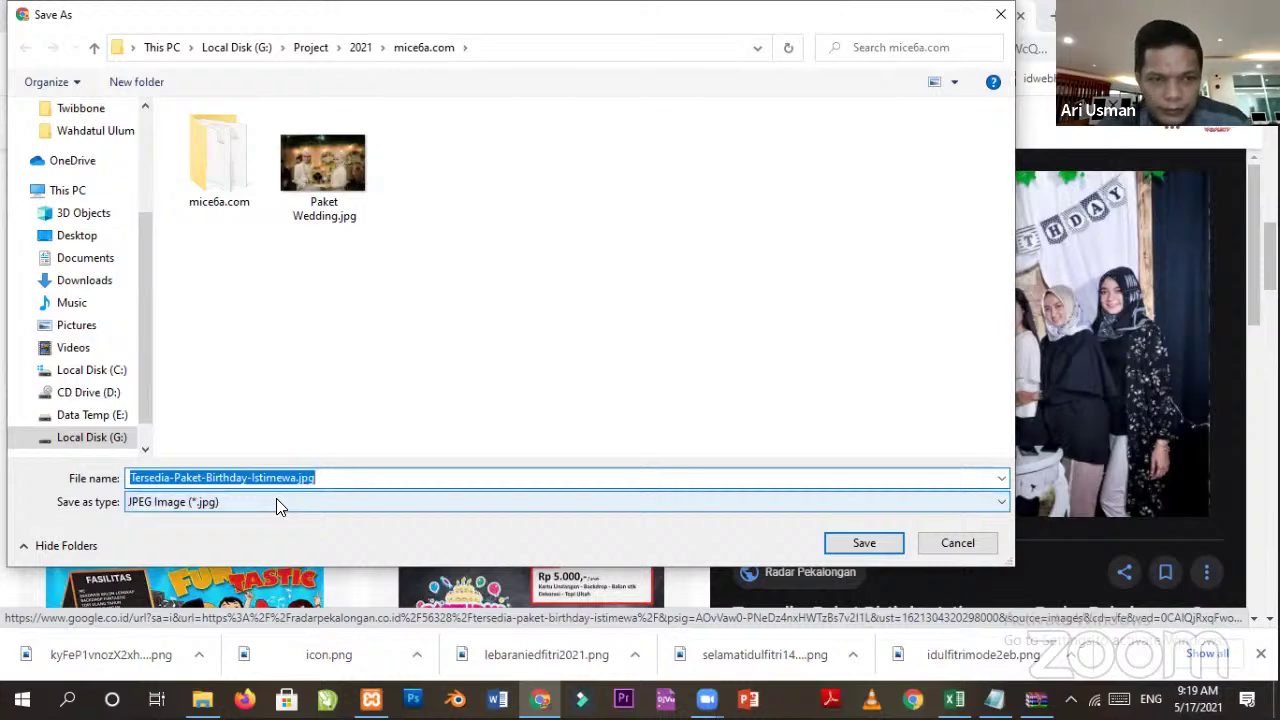
{"action": "type", "text": "Paket"}
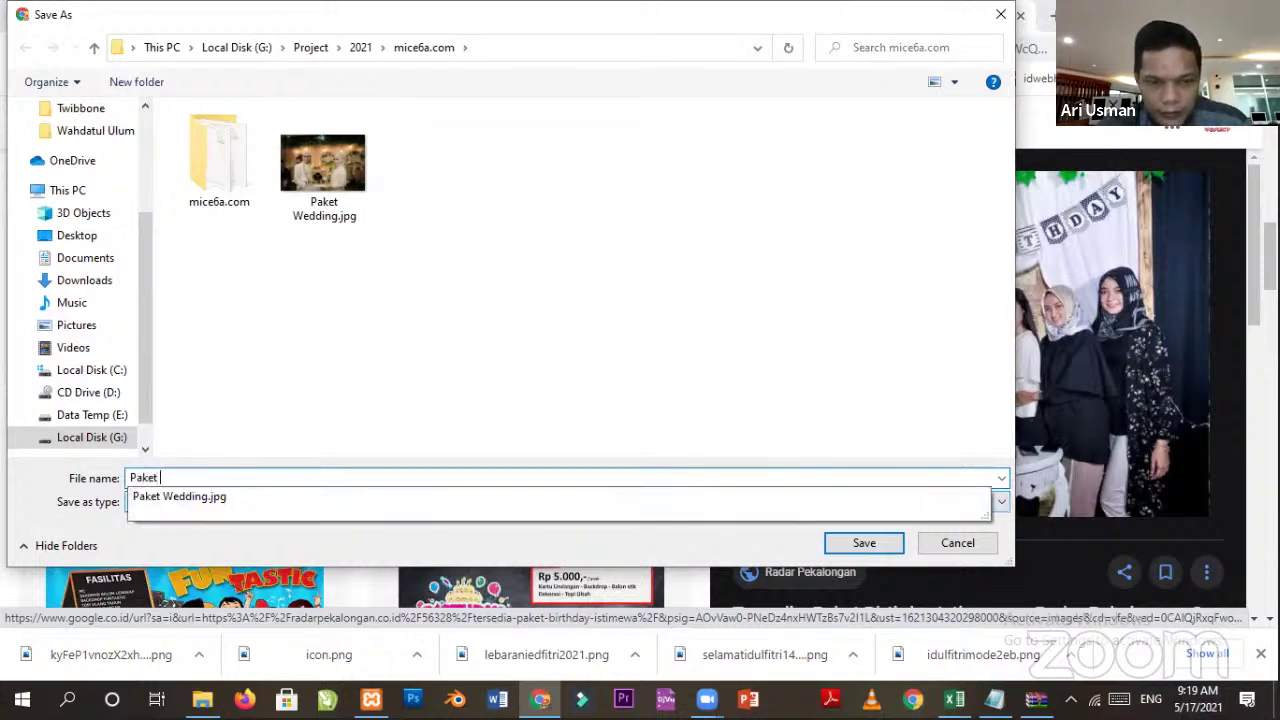
{"action": "type", "text": " Birthday"}
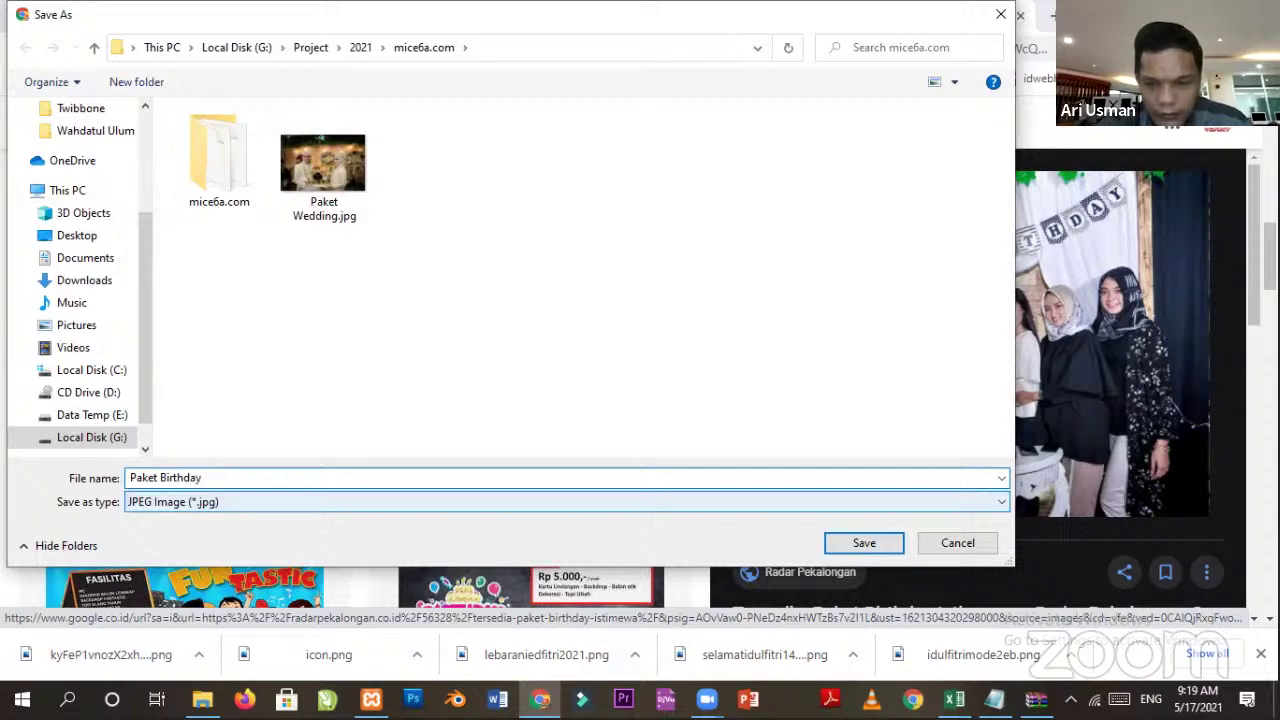
{"action": "key", "text": "Return"}
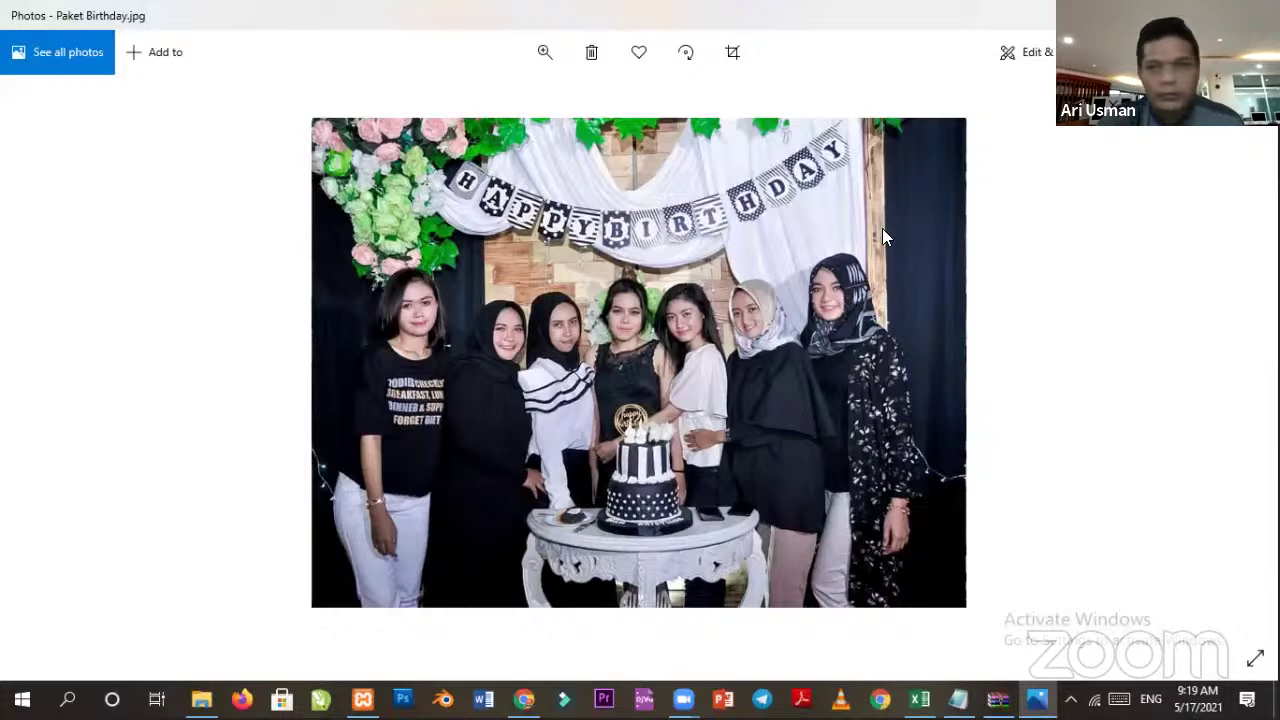
{"action": "key", "text": "alt+F4"}
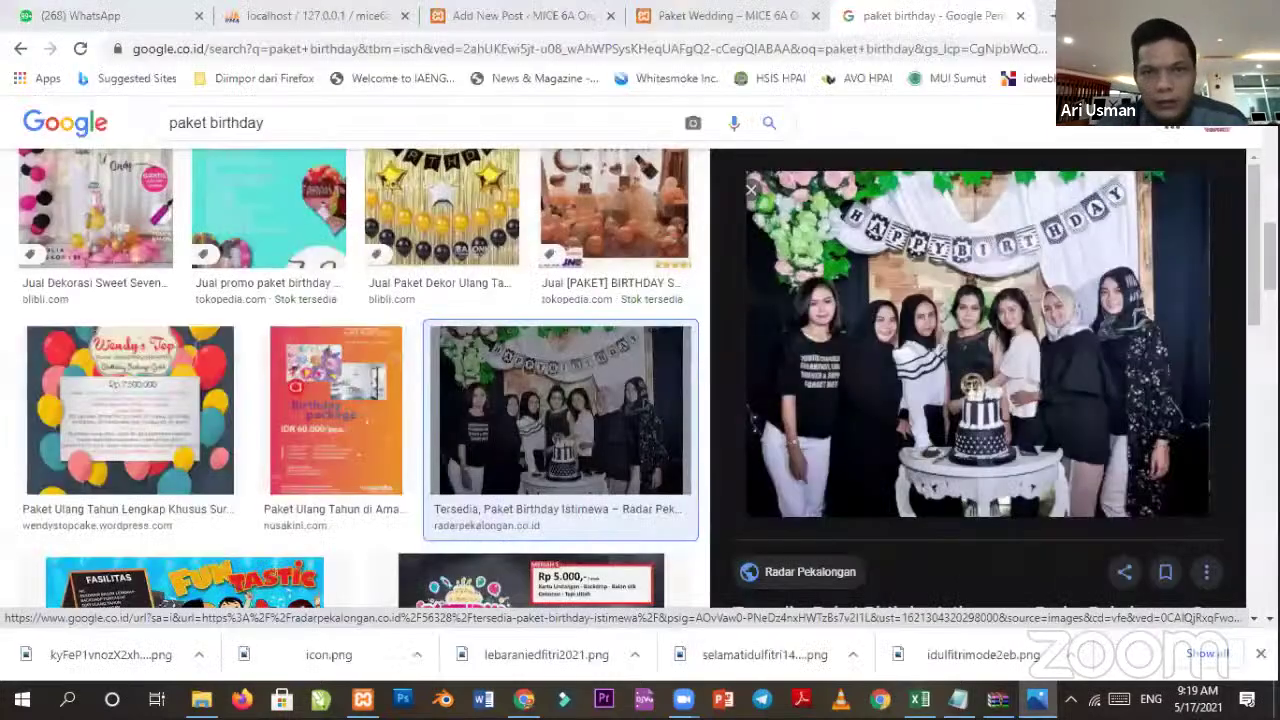
Upload Paket Birthday.jpg from the project folder and set it as the featured image.
{"action": "left_click", "coordinate": [519, 12]}
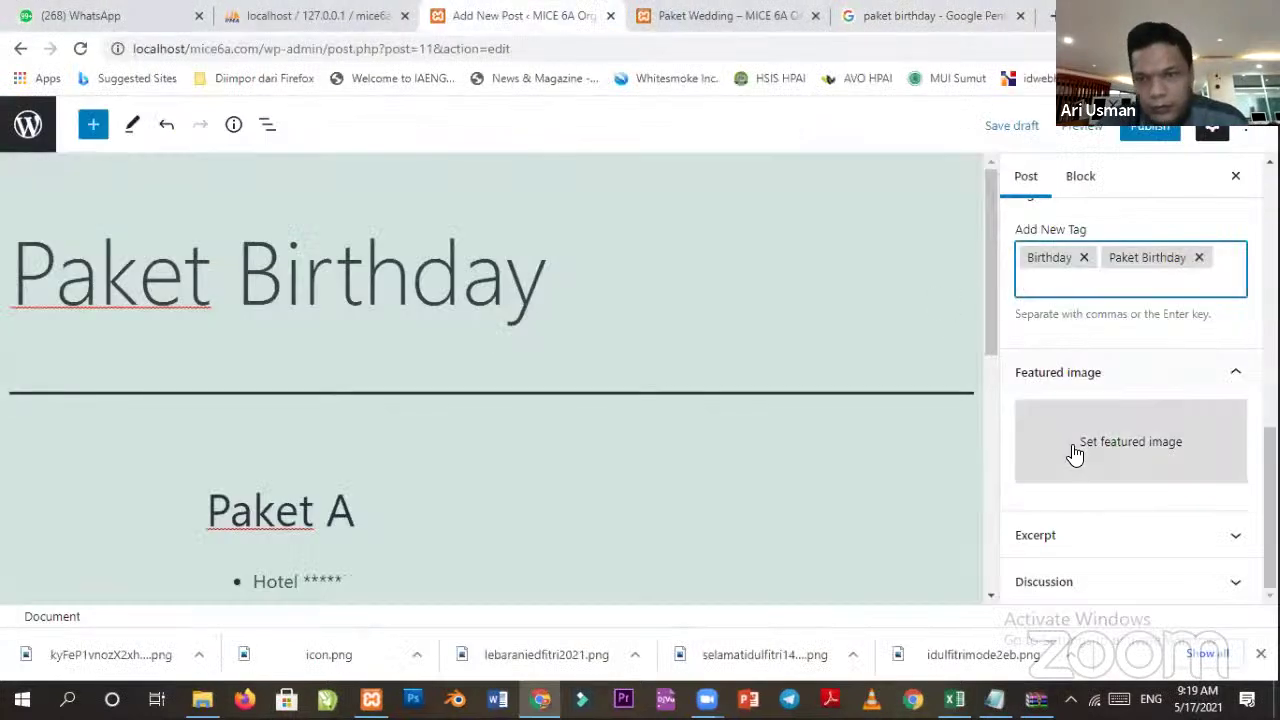
{"action": "left_click", "coordinate": [1074, 451]}
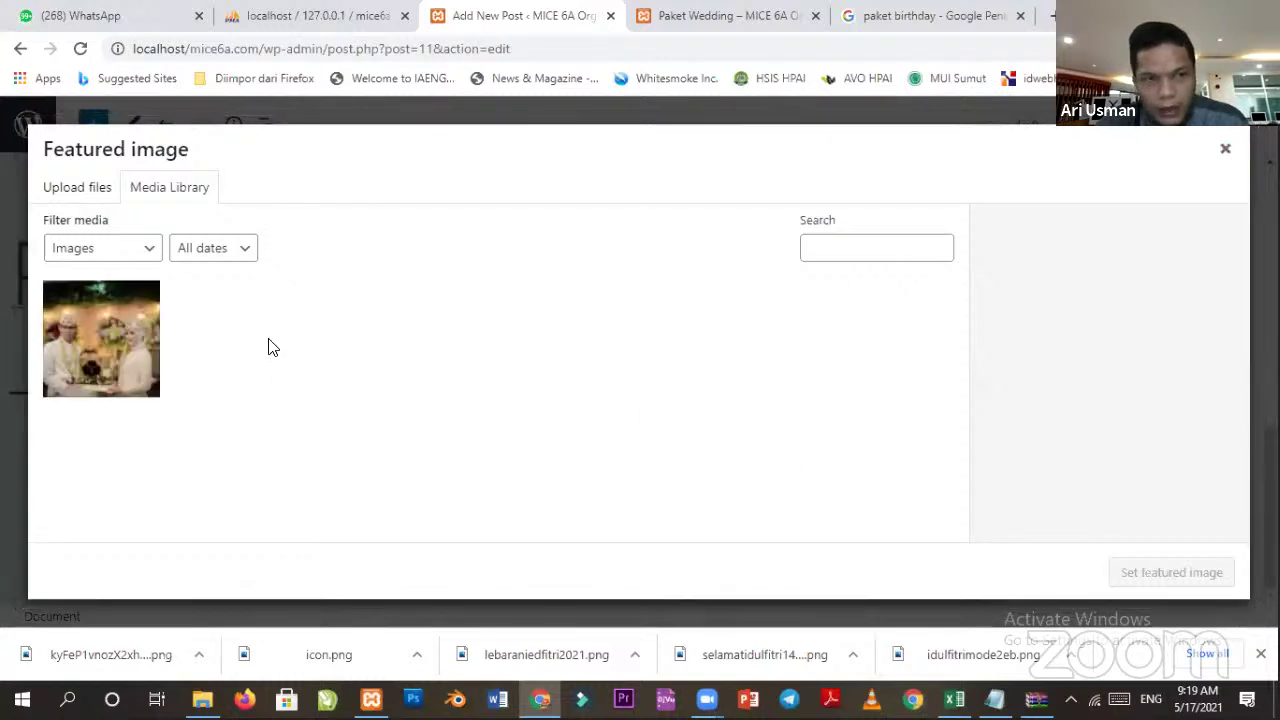
{"action": "left_click", "coordinate": [70, 190]}
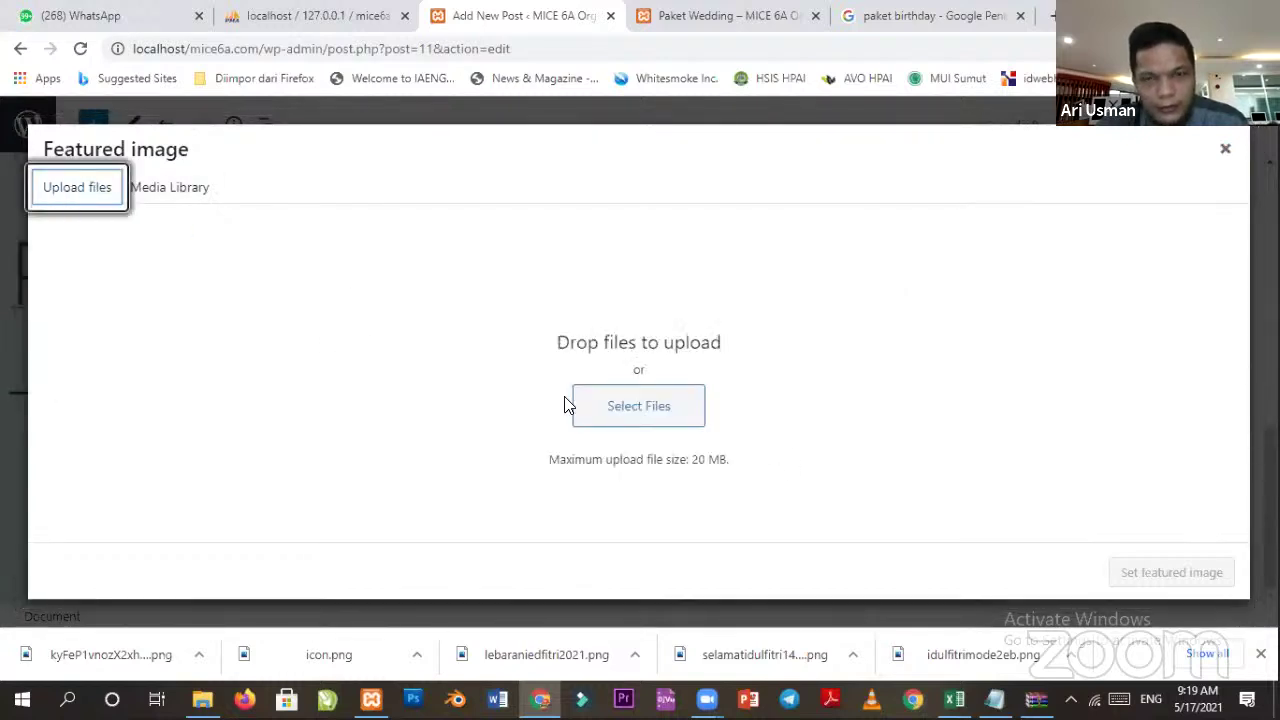
{"action": "left_click", "coordinate": [620, 408]}
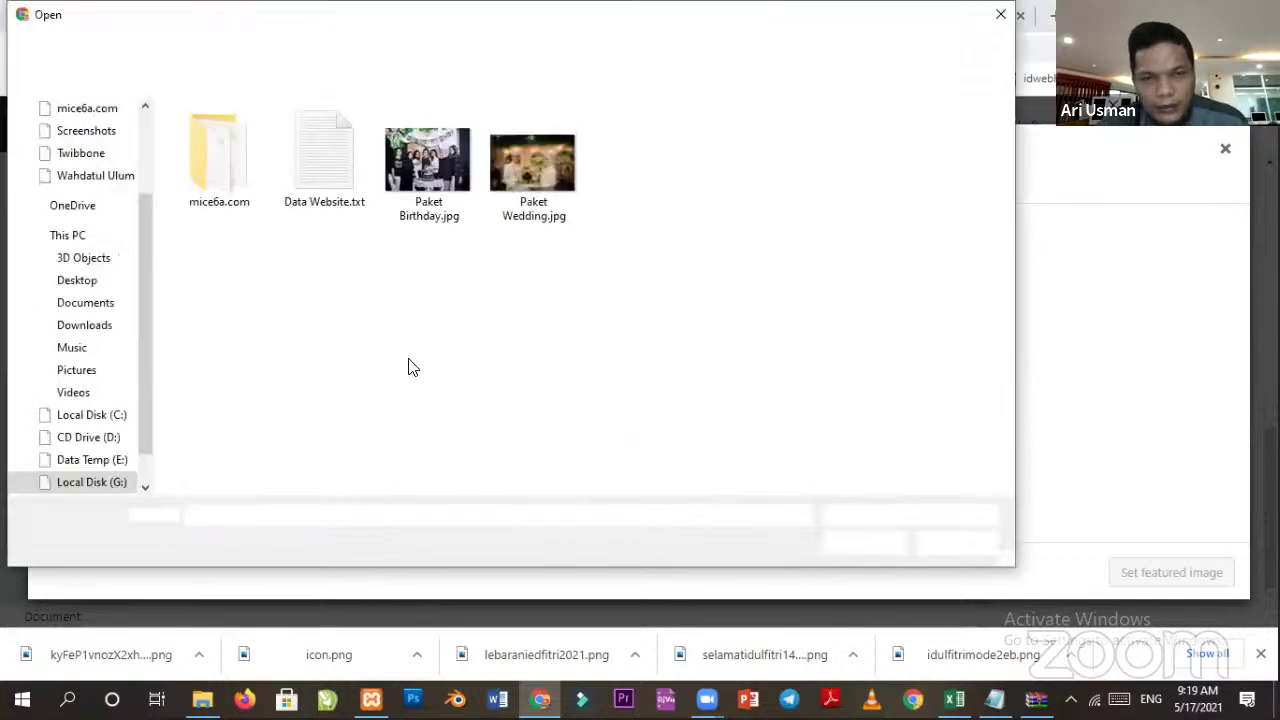
{"action": "left_click", "coordinate": [518, 168]}
{"action": "left_click", "coordinate": [432, 168]}
{"action": "left_click", "coordinate": [862, 543]}
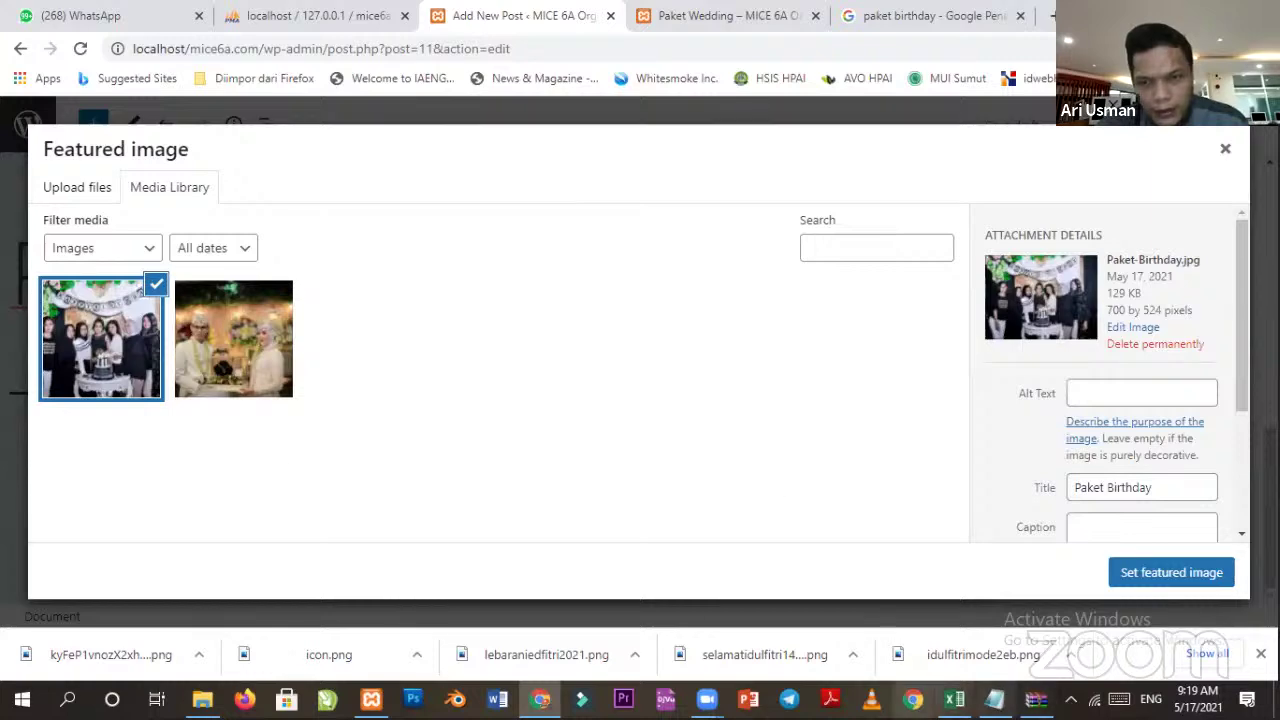
{"action": "left_click", "coordinate": [1180, 584]}
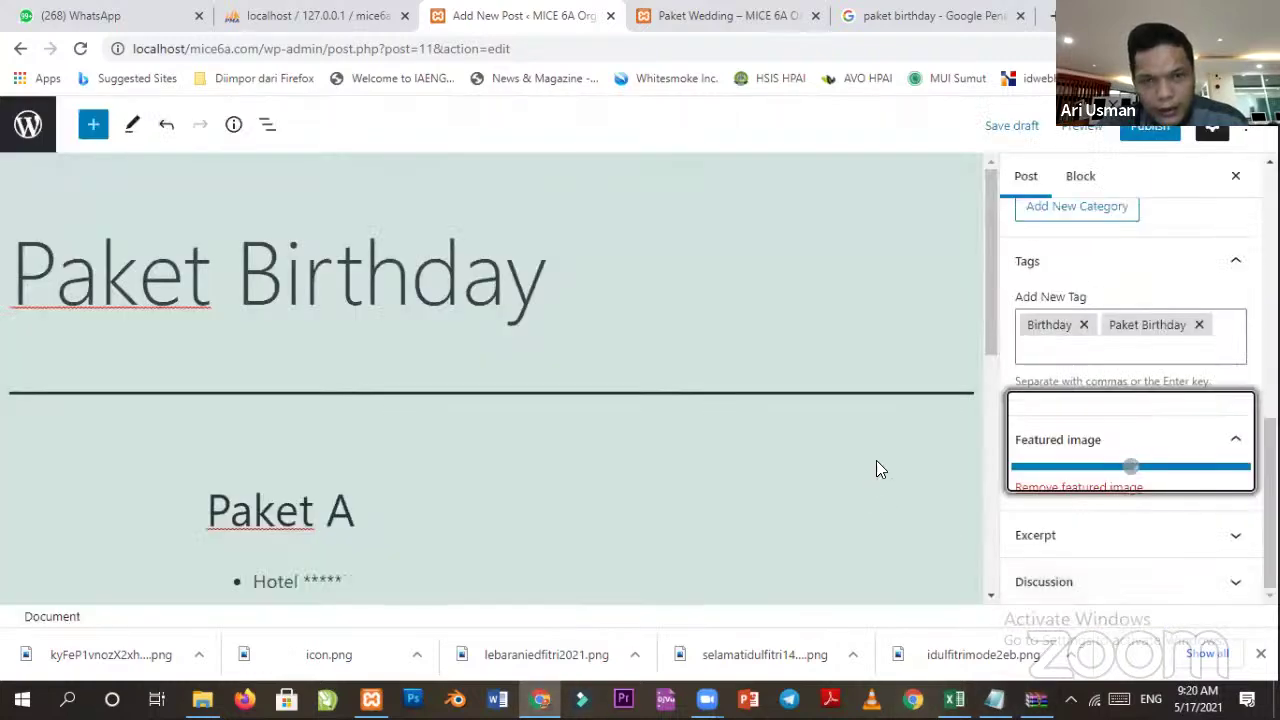
Publish the Paket Birthday post, confirming in the pre-publish panel.
{"action": "scroll", "coordinate": [1123, 449], "scroll_direction": "down", "scroll_amount": 2}
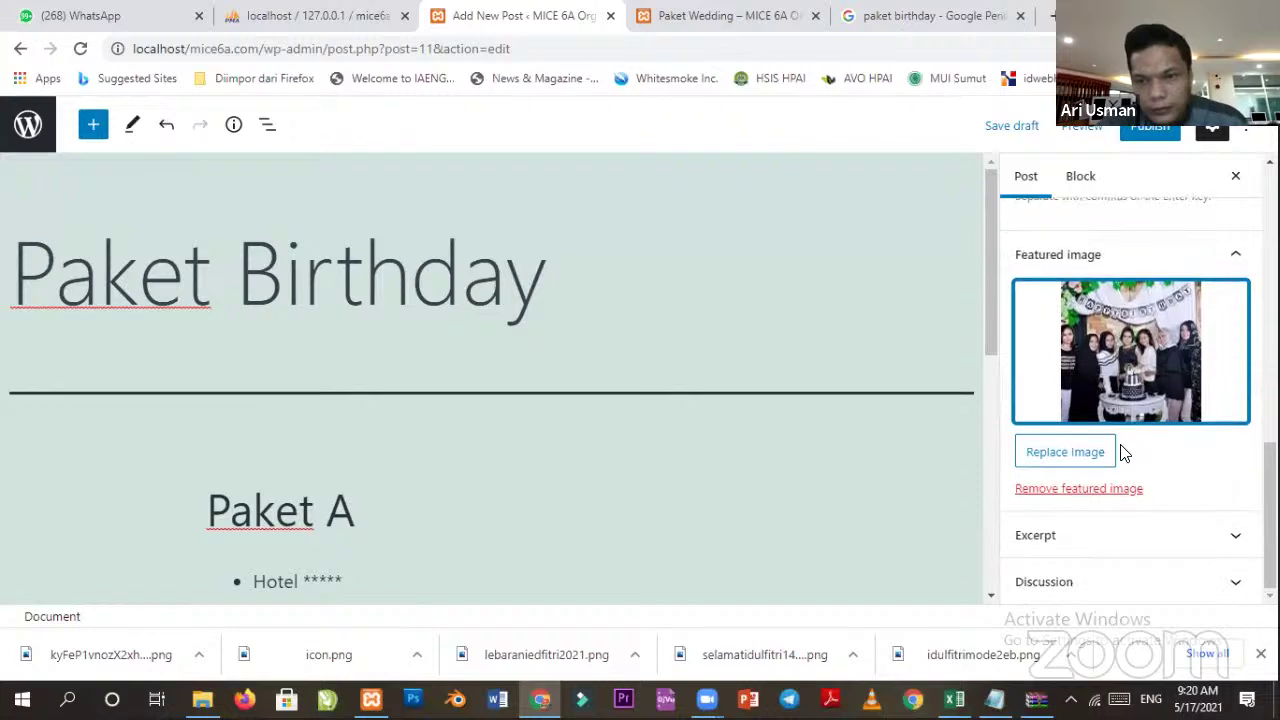
{"action": "scroll", "coordinate": [1142, 390], "scroll_direction": "up", "scroll_amount": 5}
{"action": "scroll", "coordinate": [1142, 390], "scroll_direction": "up", "scroll_amount": 2}
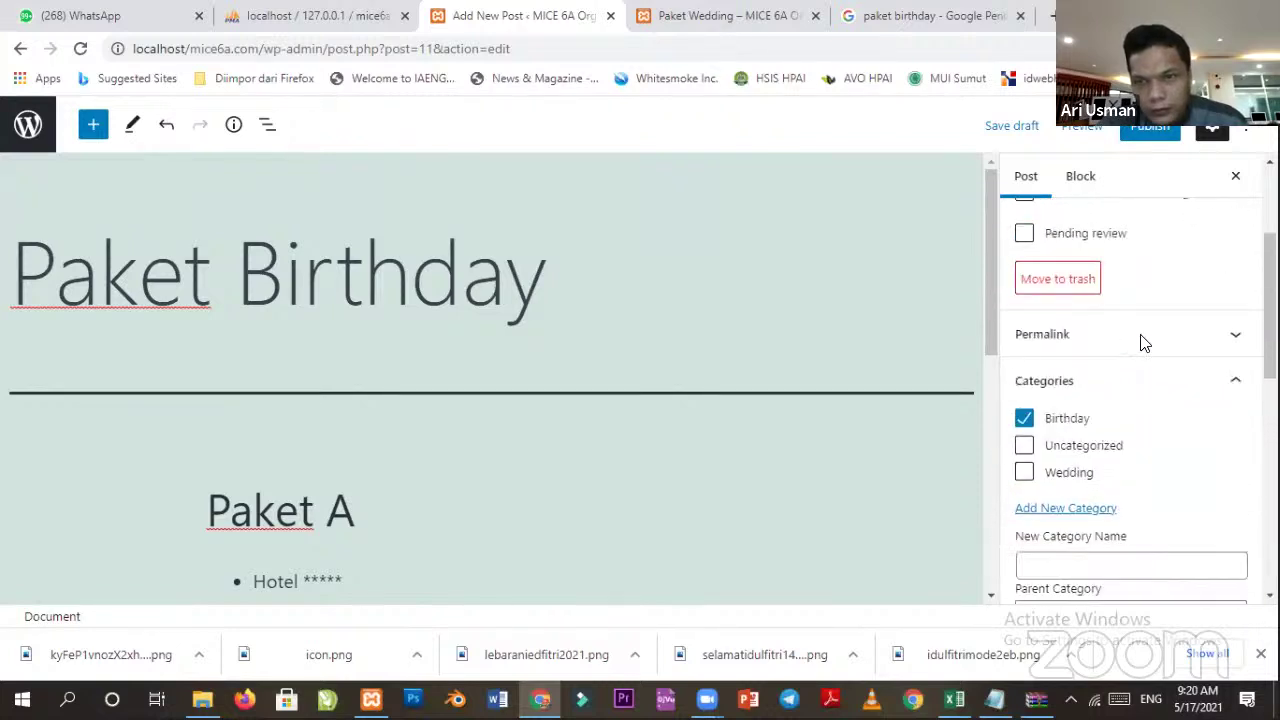
{"action": "left_click", "coordinate": [1152, 128]}
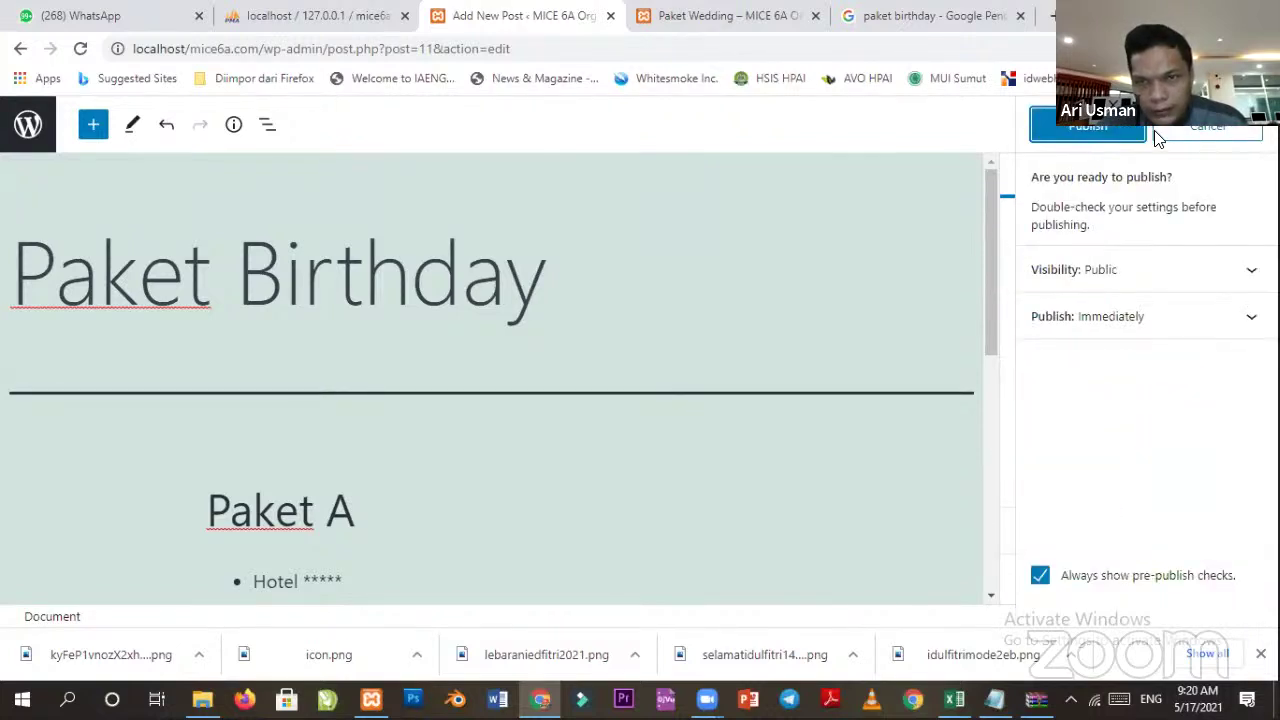
{"action": "left_click", "coordinate": [1088, 126]}
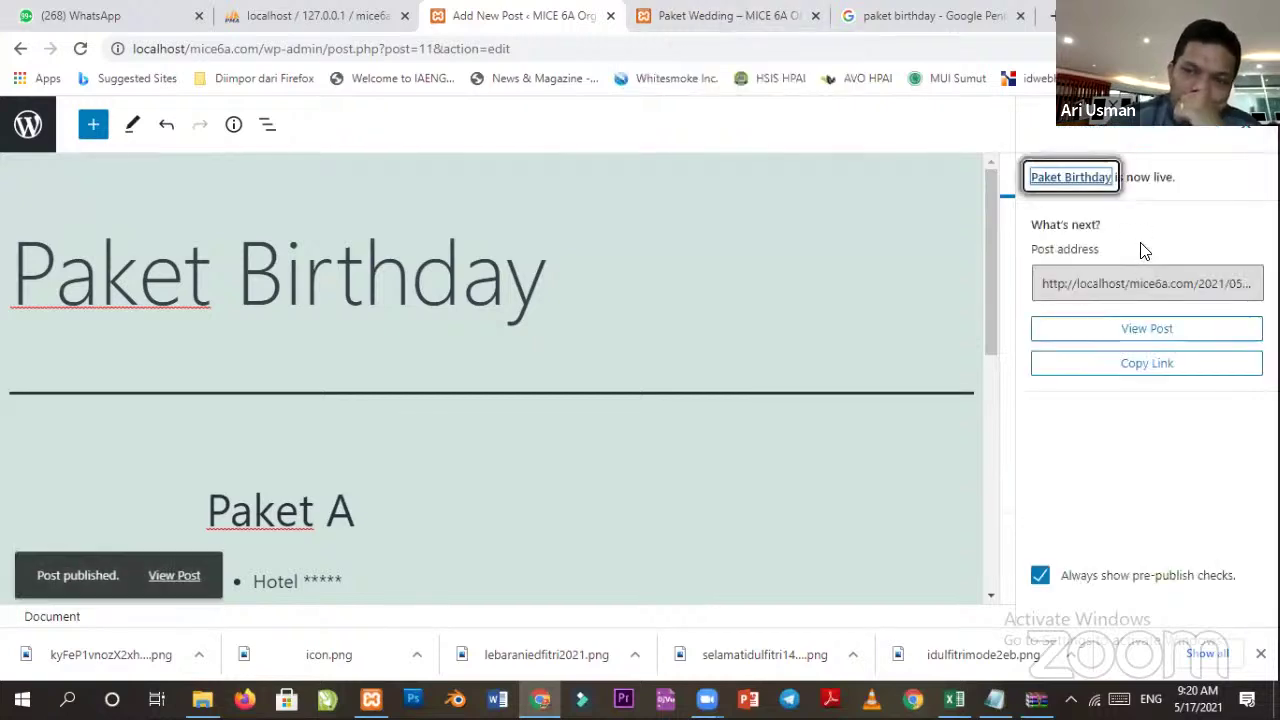
{"action": "left_click", "coordinate": [660, 16]}
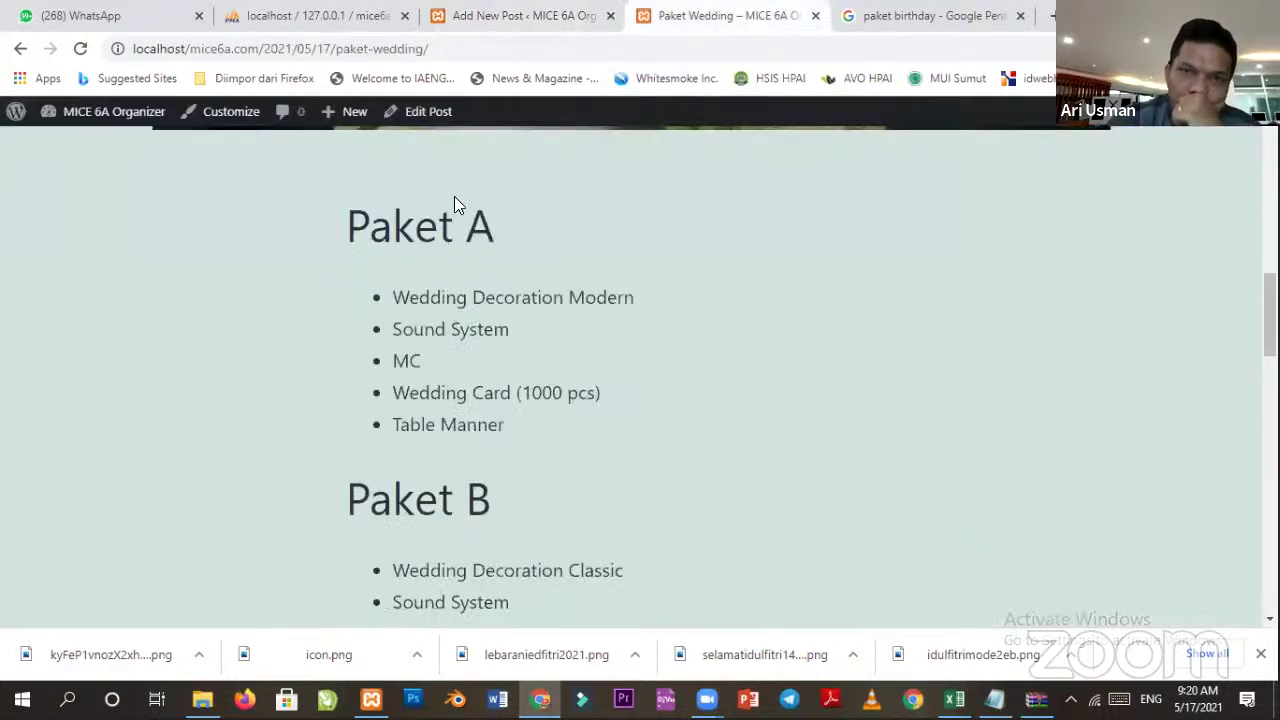
{"action": "scroll", "coordinate": [318, 305], "scroll_direction": "up", "scroll_amount": 10}
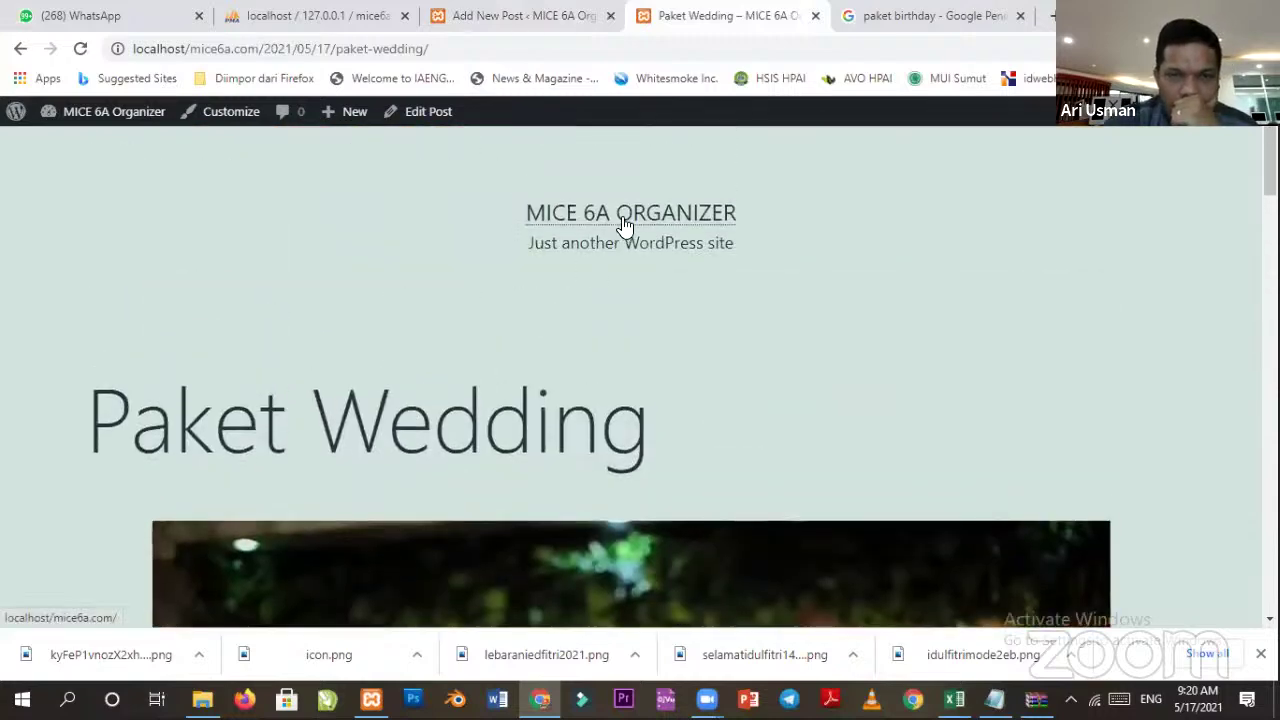
{"action": "left_click", "coordinate": [624, 222]}
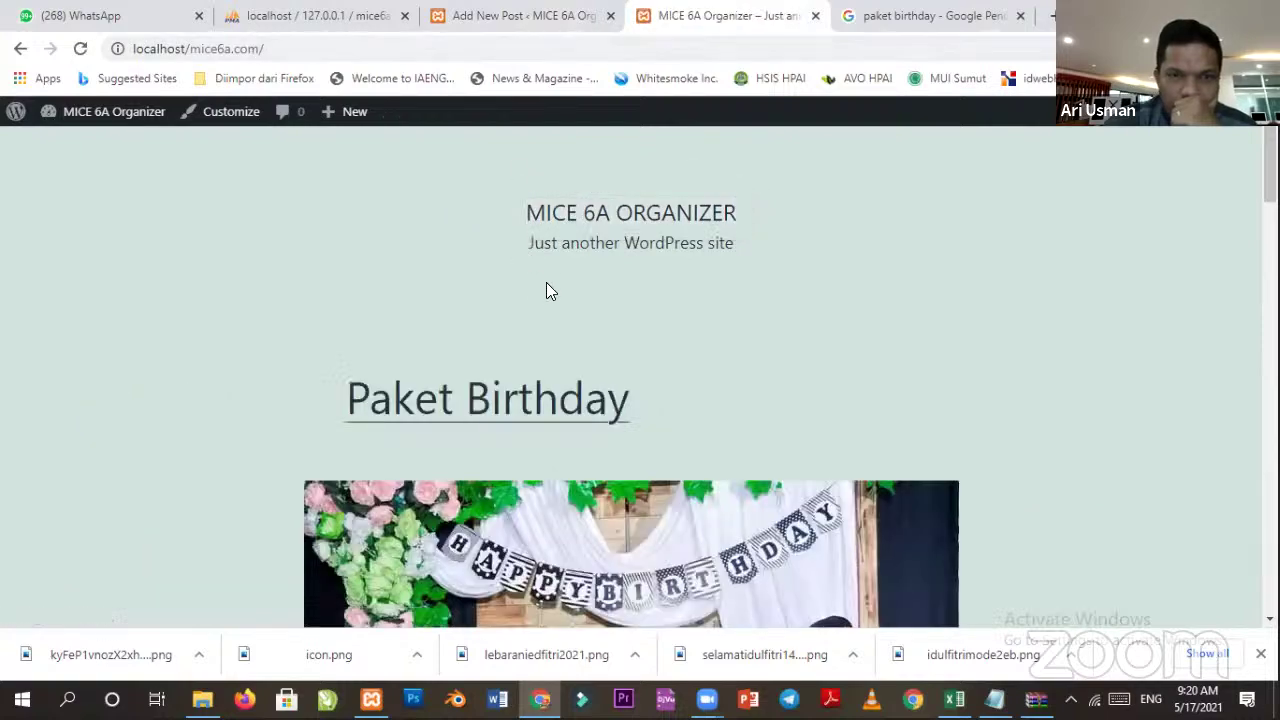
{"action": "scroll", "coordinate": [652, 312], "scroll_direction": "down", "scroll_amount": 3}
{"action": "scroll", "coordinate": [652, 312], "scroll_direction": "down", "scroll_amount": 8}
{"action": "scroll", "coordinate": [591, 486], "scroll_direction": "up", "scroll_amount": 11}
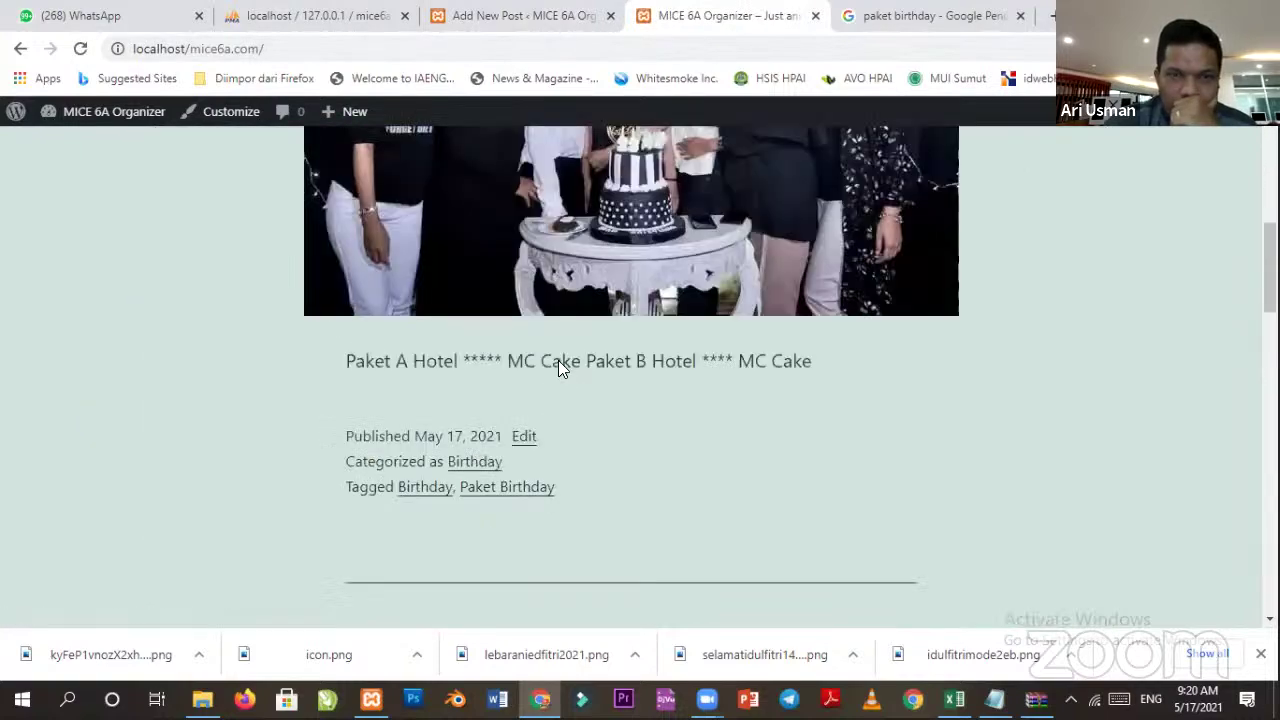
{"action": "scroll", "coordinate": [565, 467], "scroll_direction": "down", "scroll_amount": 10}
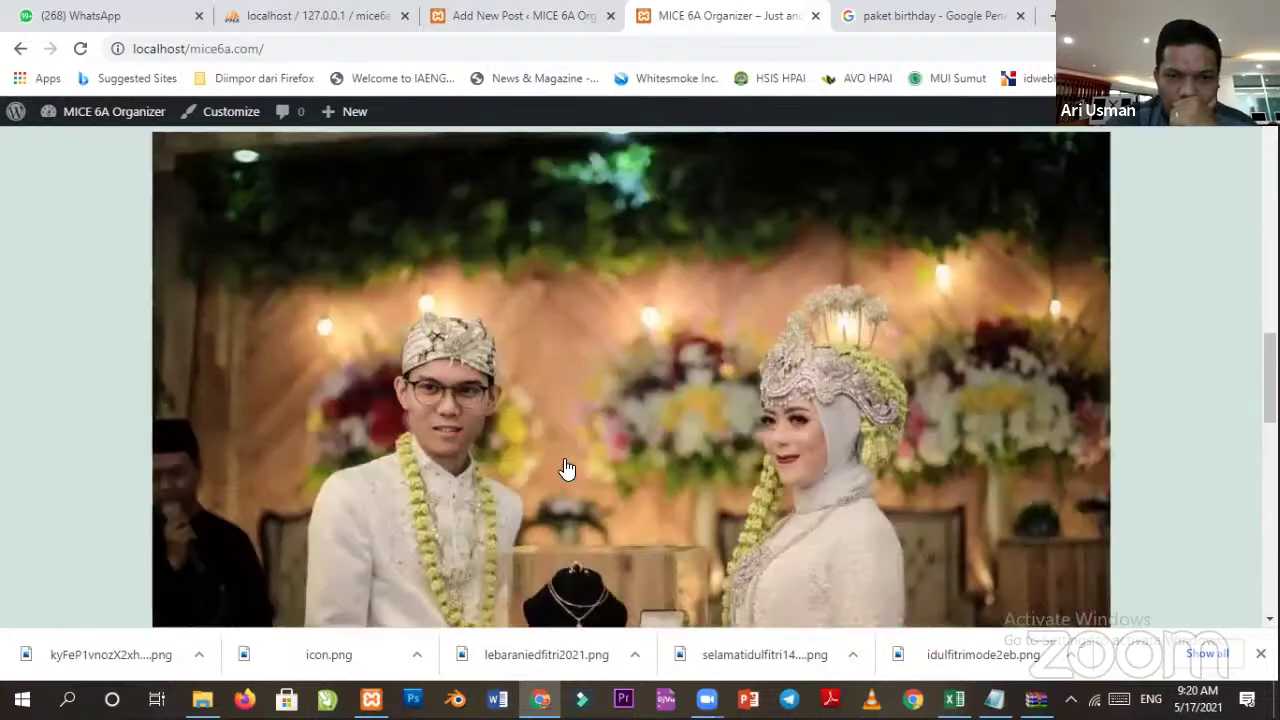
{"action": "scroll", "coordinate": [565, 467], "scroll_direction": "up", "scroll_amount": 8}
{"action": "scroll", "coordinate": [540, 430], "scroll_direction": "down", "scroll_amount": 4}
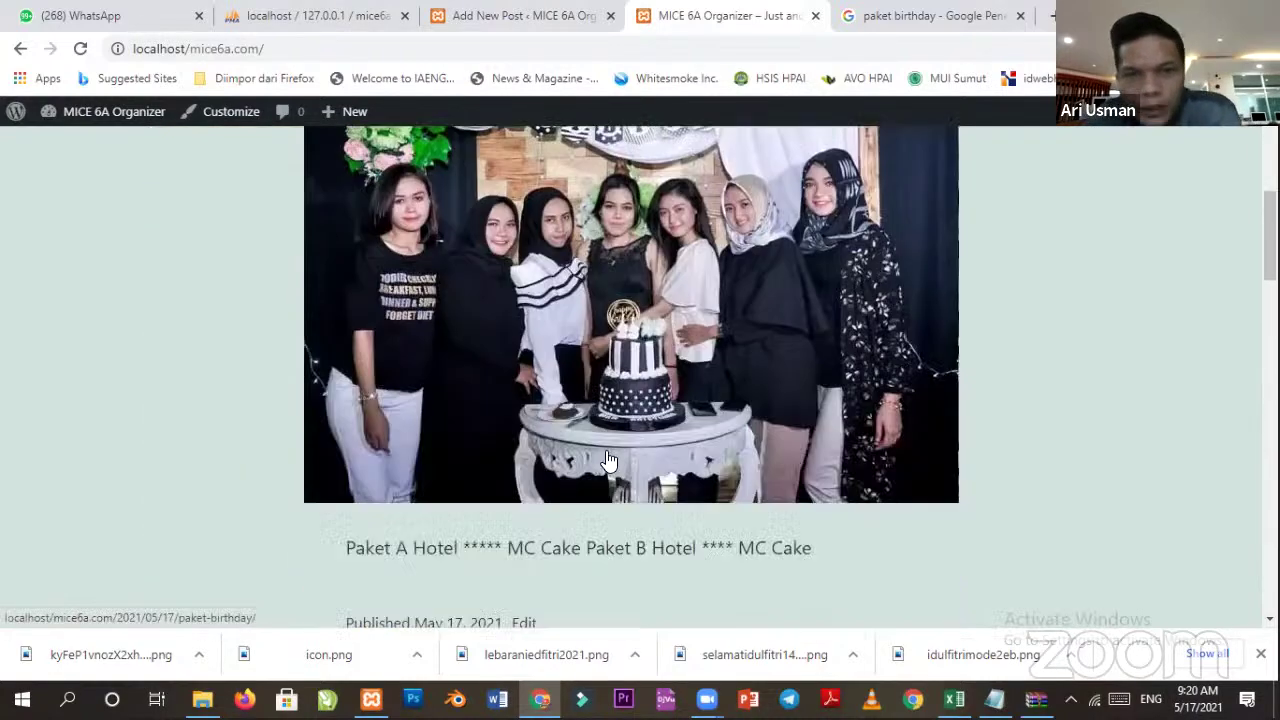
{"action": "scroll", "coordinate": [486, 391], "scroll_direction": "up", "scroll_amount": 1}
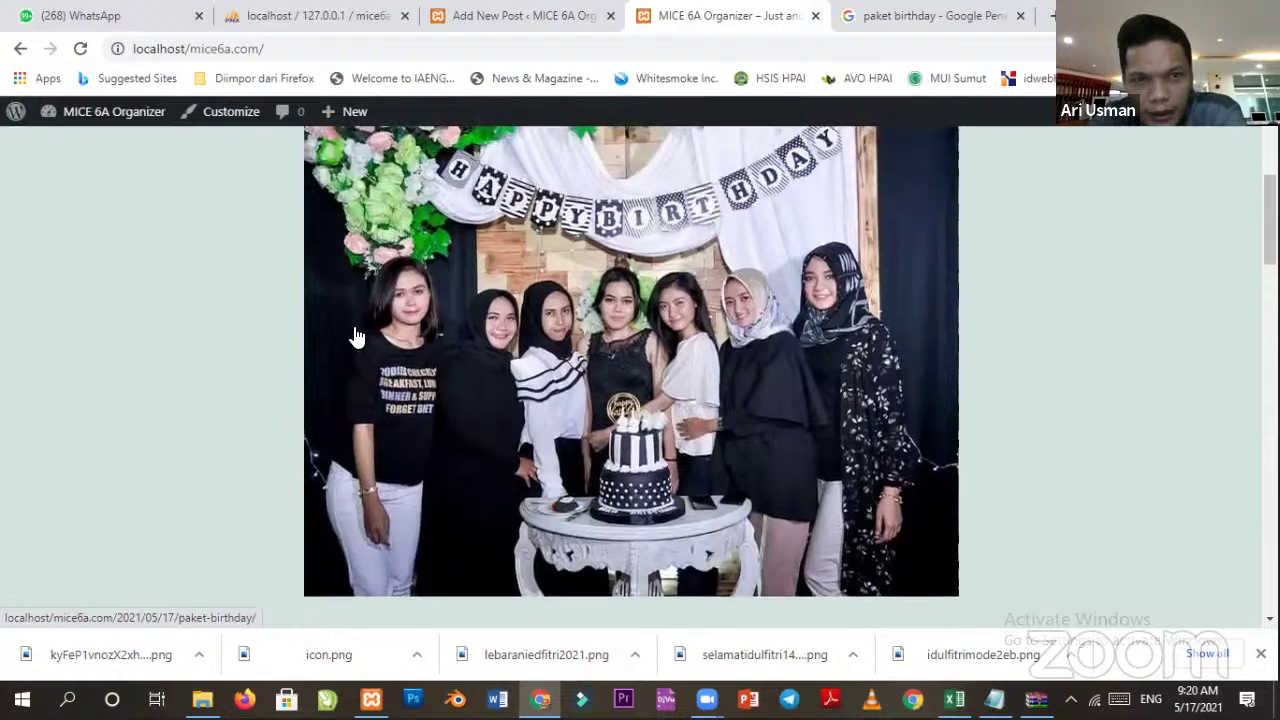
{"action": "scroll", "coordinate": [786, 394], "scroll_direction": "down", "scroll_amount": 6}
{"action": "scroll", "coordinate": [740, 471], "scroll_direction": "up", "scroll_amount": 6}
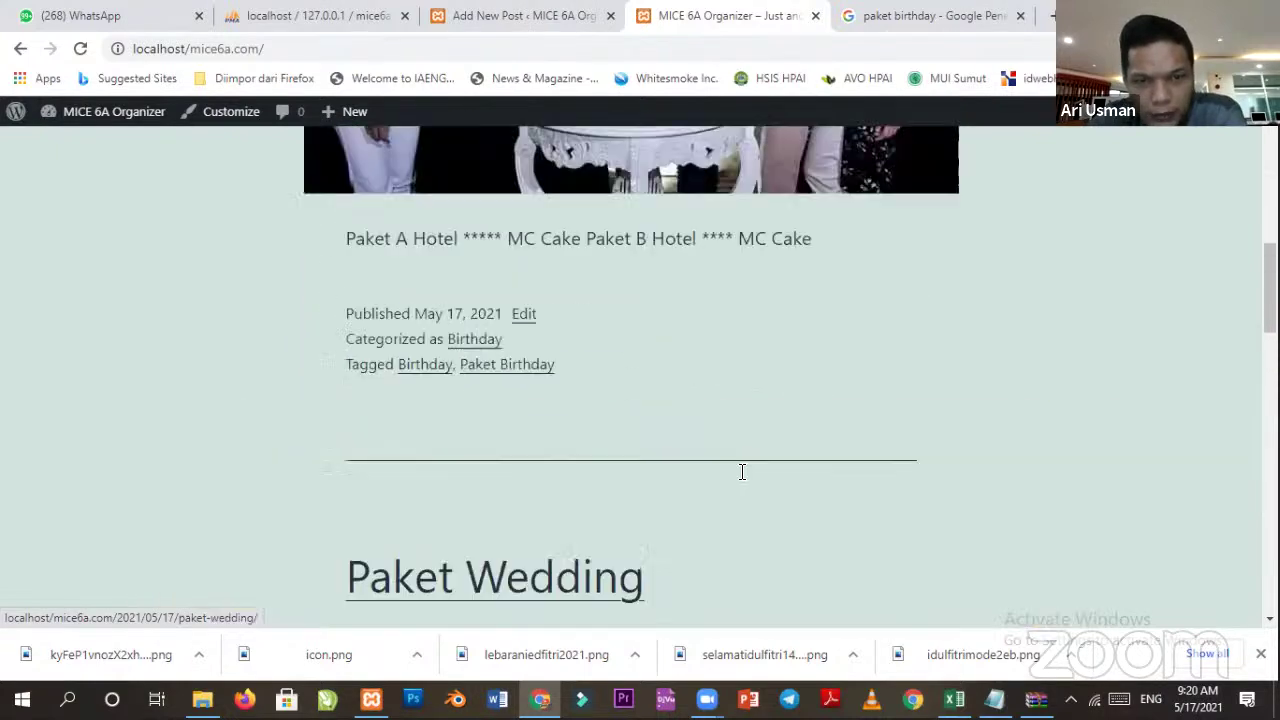
{"action": "scroll", "coordinate": [752, 392], "scroll_direction": "up", "scroll_amount": 4}
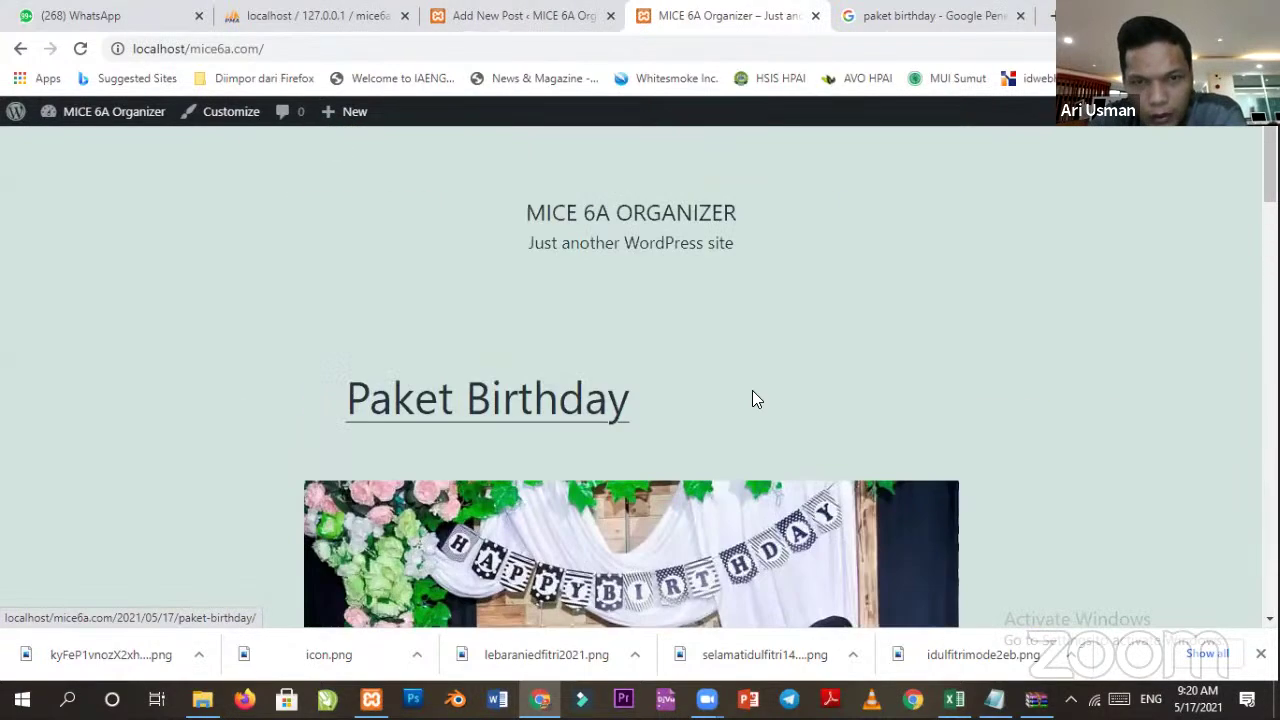
{"action": "scroll", "coordinate": [800, 425], "scroll_direction": "down", "scroll_amount": 4}
{"action": "scroll", "coordinate": [682, 380], "scroll_direction": "down", "scroll_amount": 3}
{"action": "scroll", "coordinate": [457, 503], "scroll_direction": "up", "scroll_amount": 3}
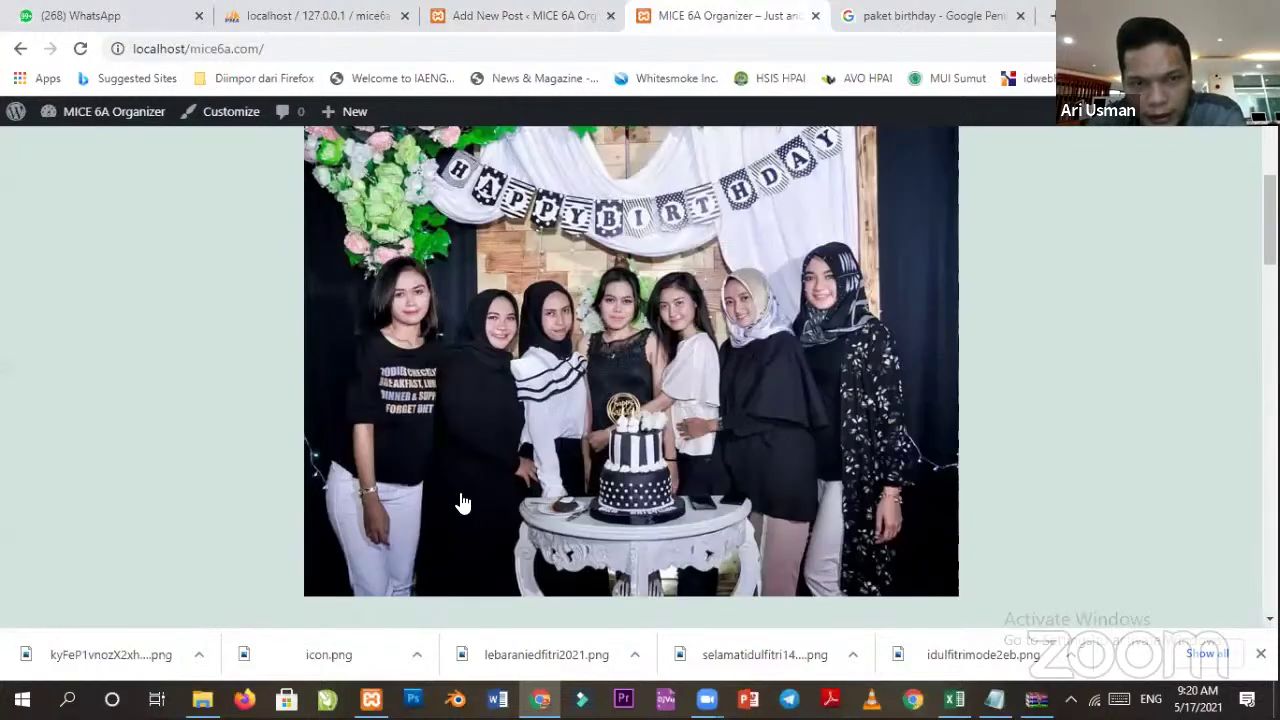
{"action": "scroll", "coordinate": [283, 388], "scroll_direction": "down", "scroll_amount": 2}
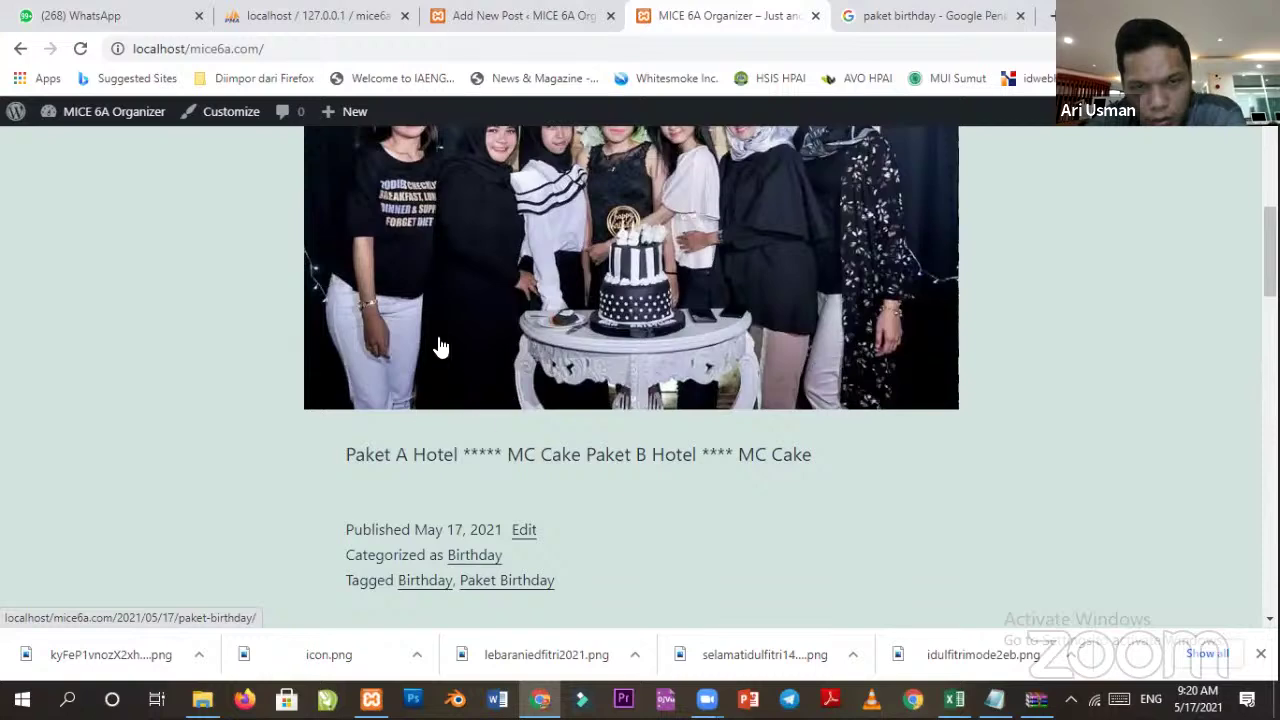
{"action": "scroll", "coordinate": [457, 371], "scroll_direction": "up", "scroll_amount": 3}
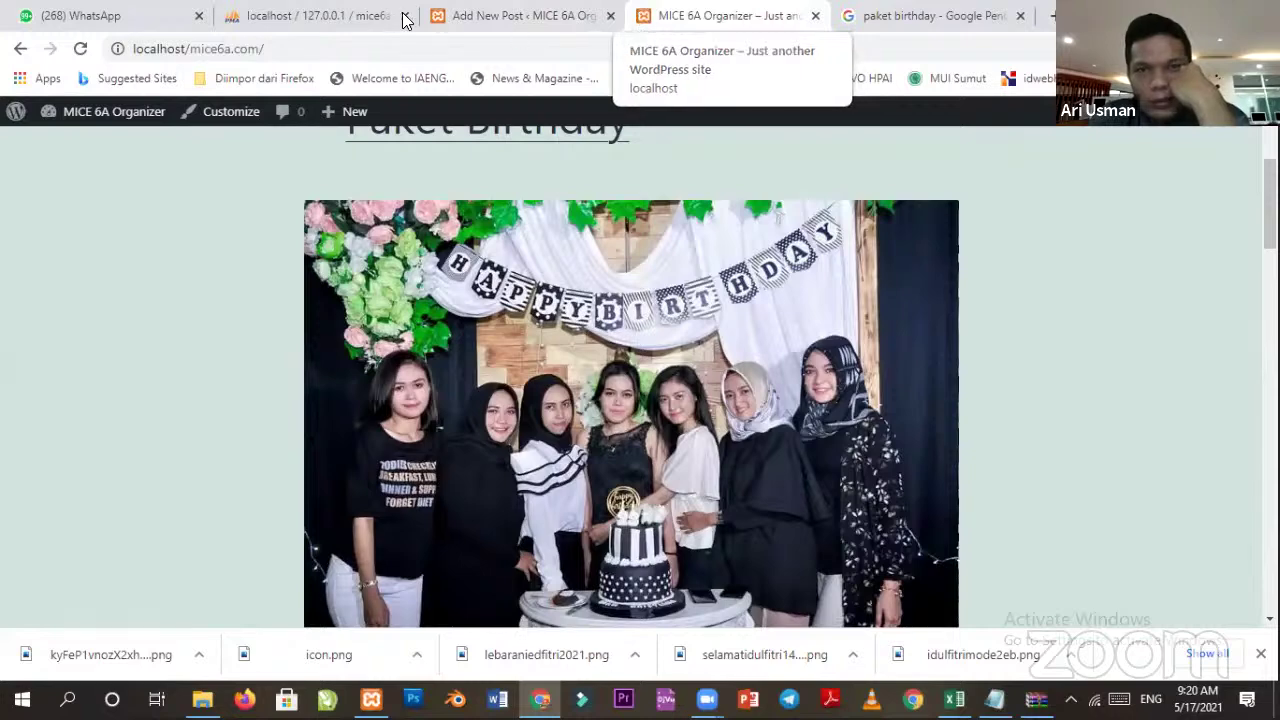
{"action": "scroll", "coordinate": [544, 283], "scroll_direction": "up", "scroll_amount": 3}
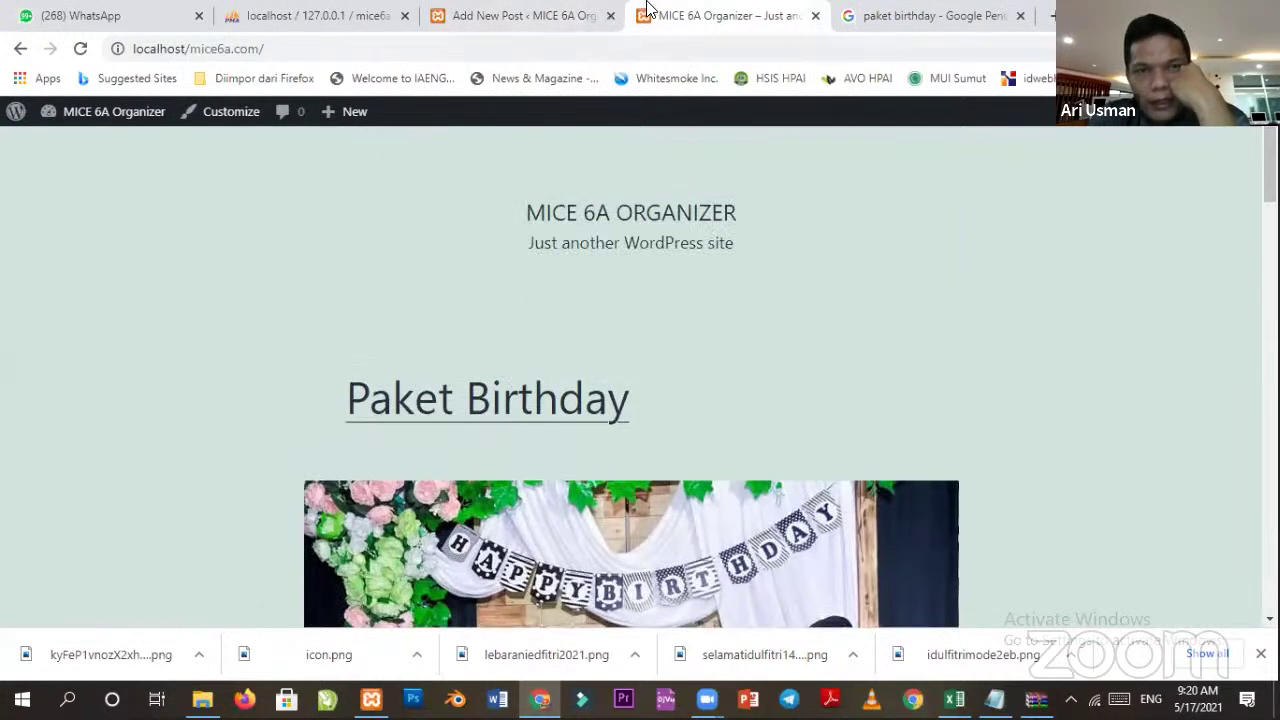
Leave the Paket Birthday editor and go to the site's Pages list.
{"action": "left_click", "coordinate": [530, 16]}
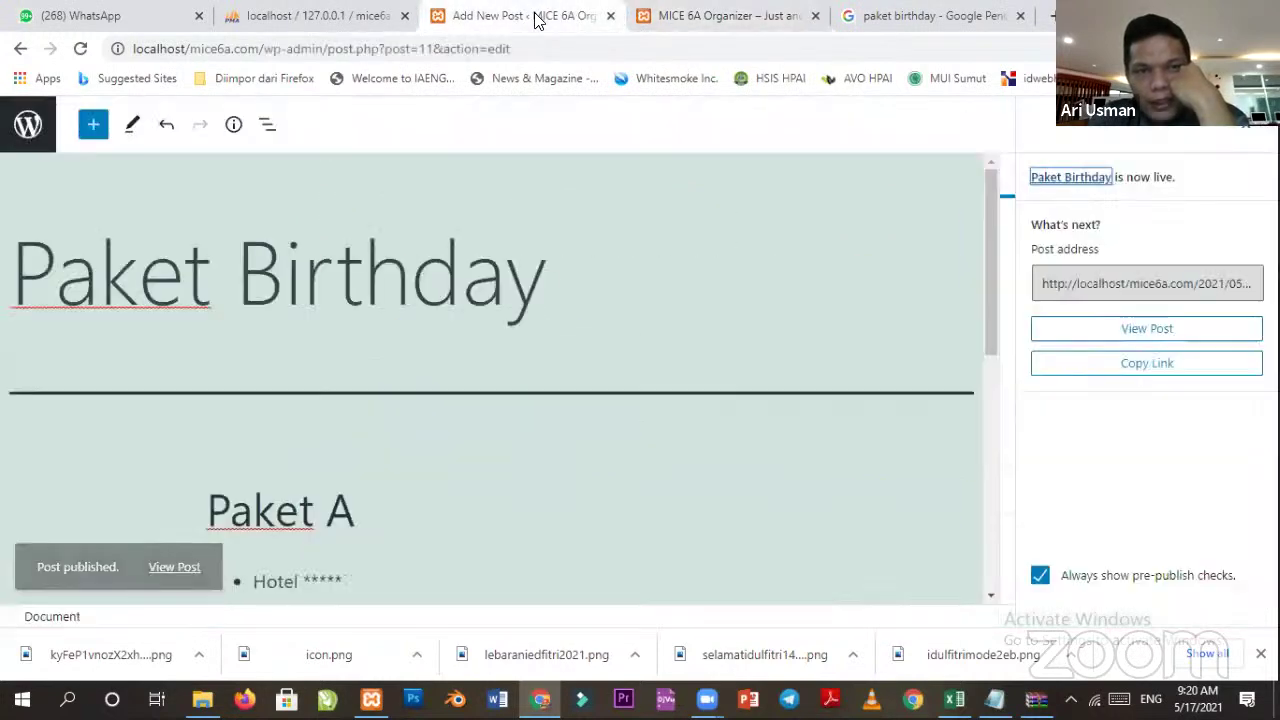
{"action": "left_click", "coordinate": [28, 128]}
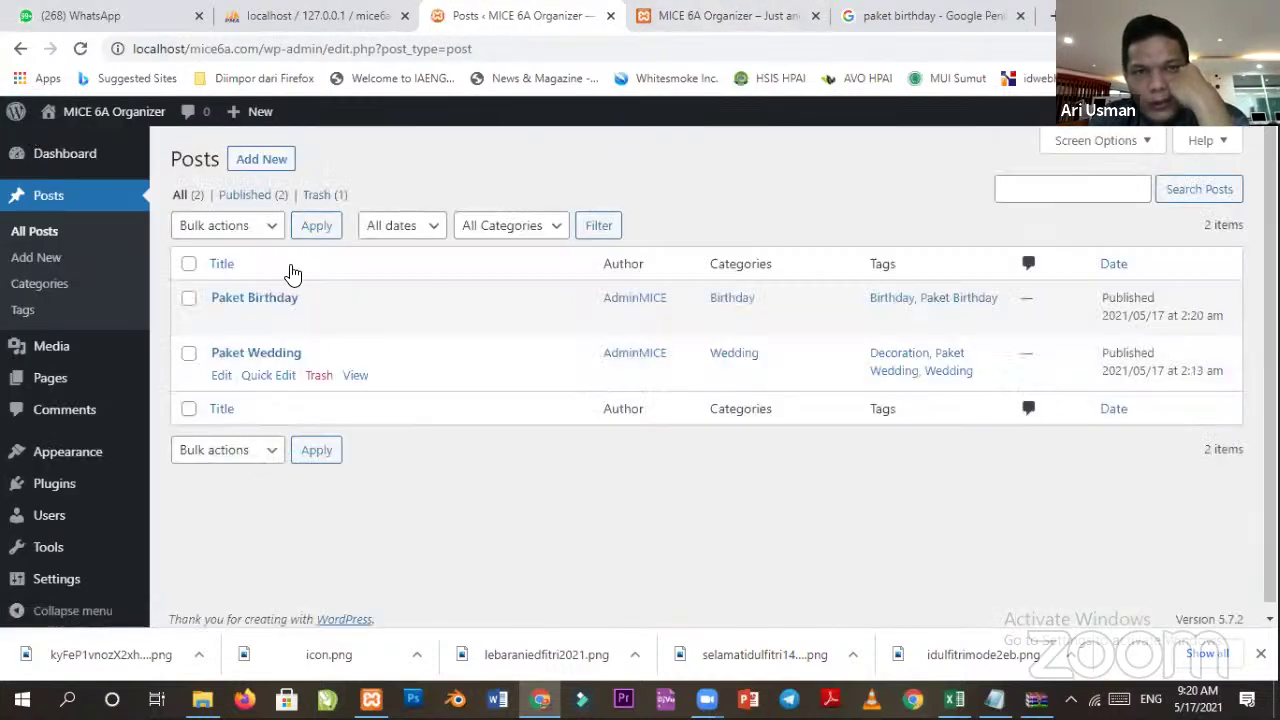
{"action": "mouse_move", "coordinate": [70, 384]}
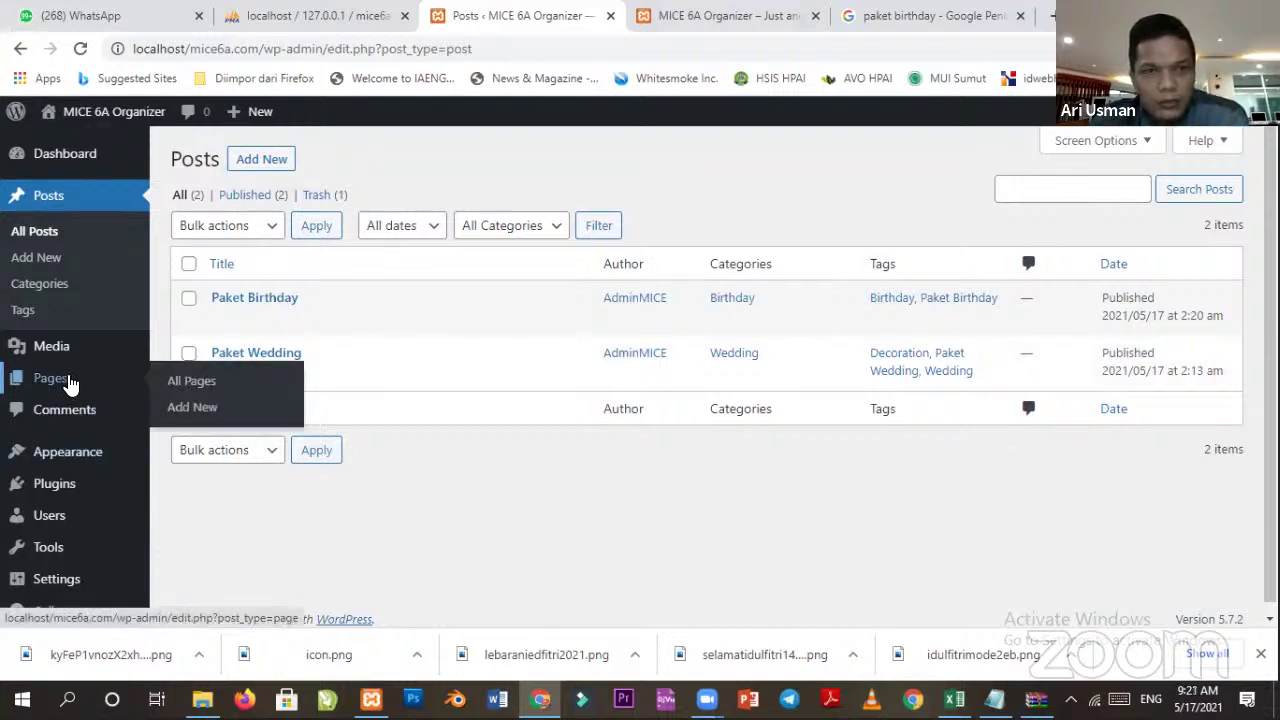
{"action": "left_click", "coordinate": [70, 384]}
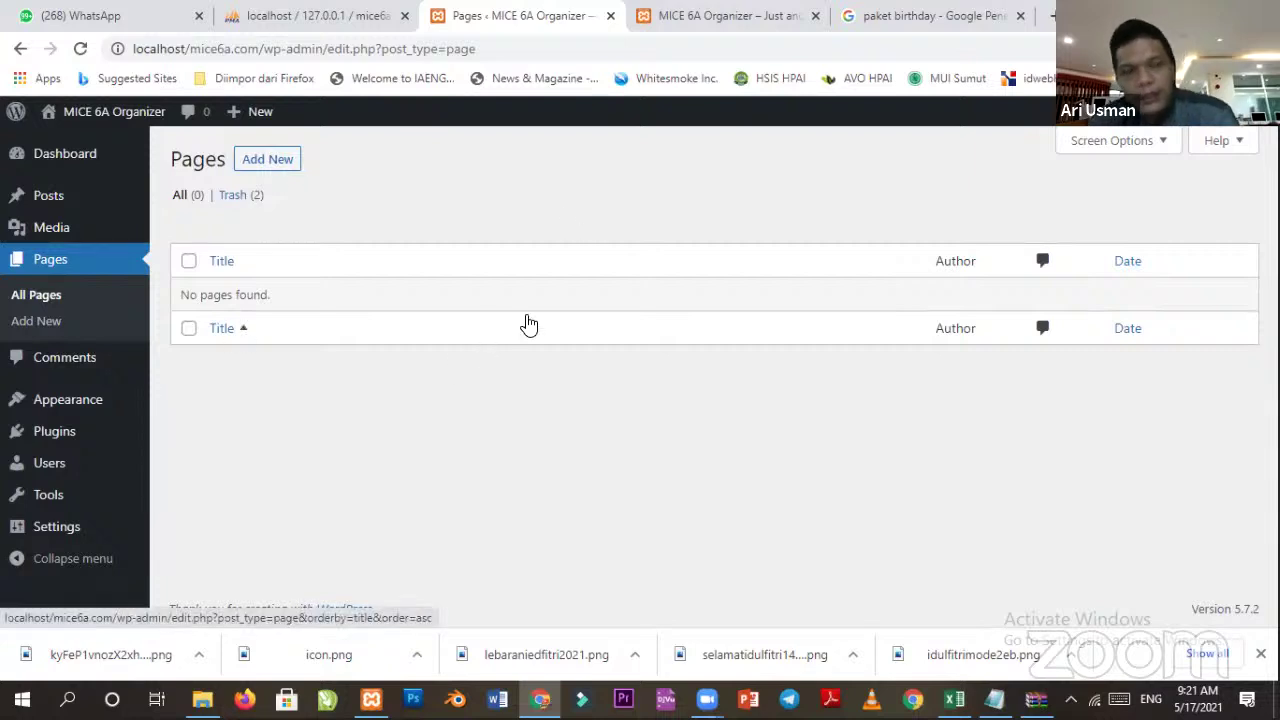
Create a new page 'About Us' with a contact number paragraph and an address paragraph.
{"action": "left_click", "coordinate": [294, 164]}
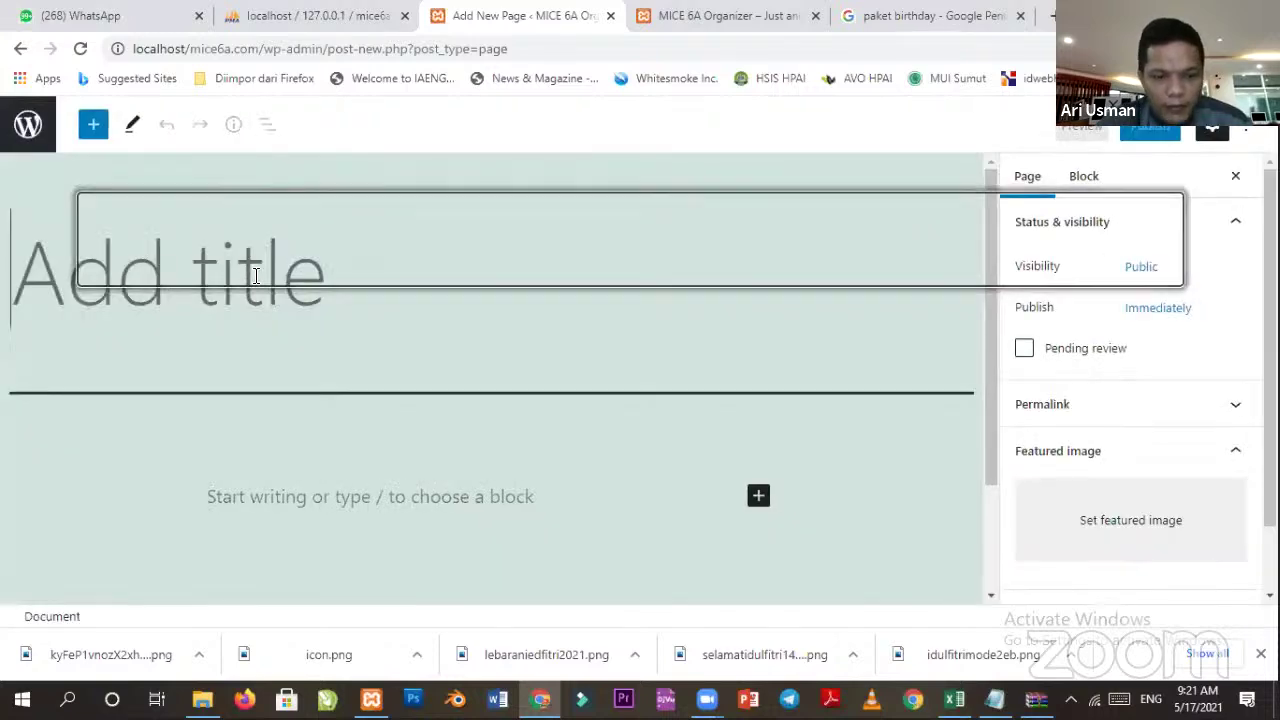
{"action": "type", "text": "About "}
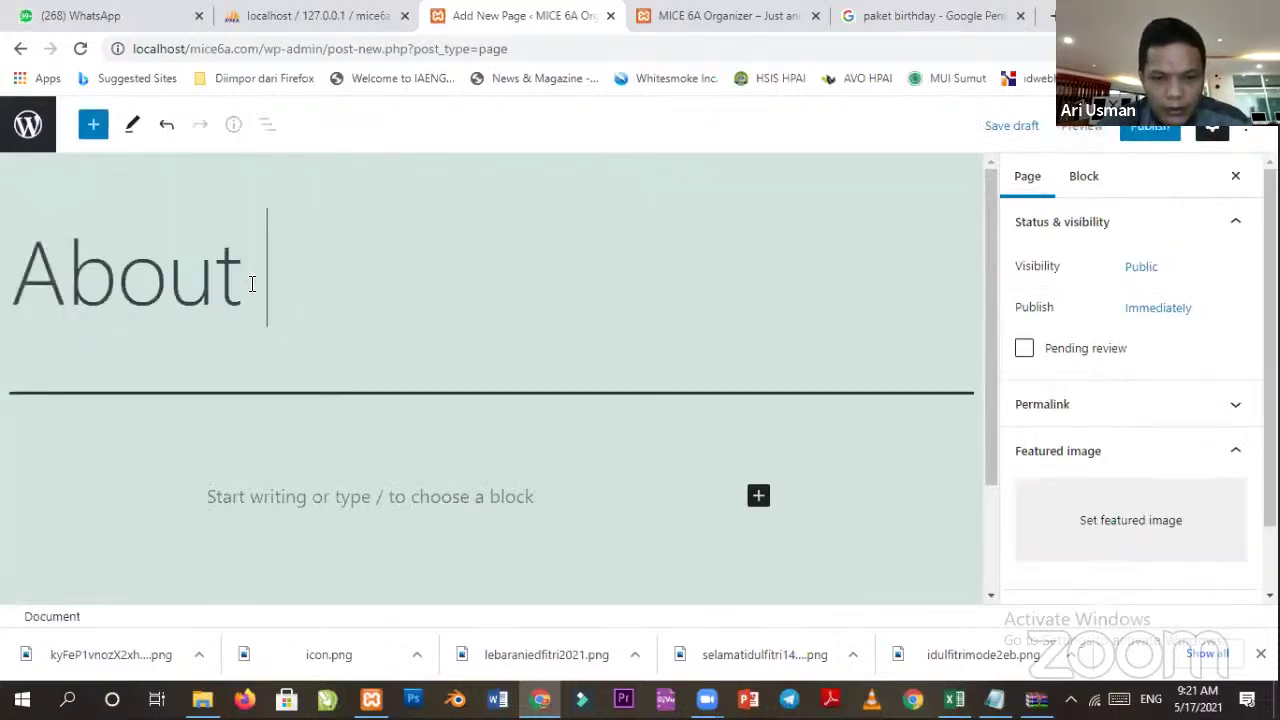
{"action": "type", "text": "Us"}
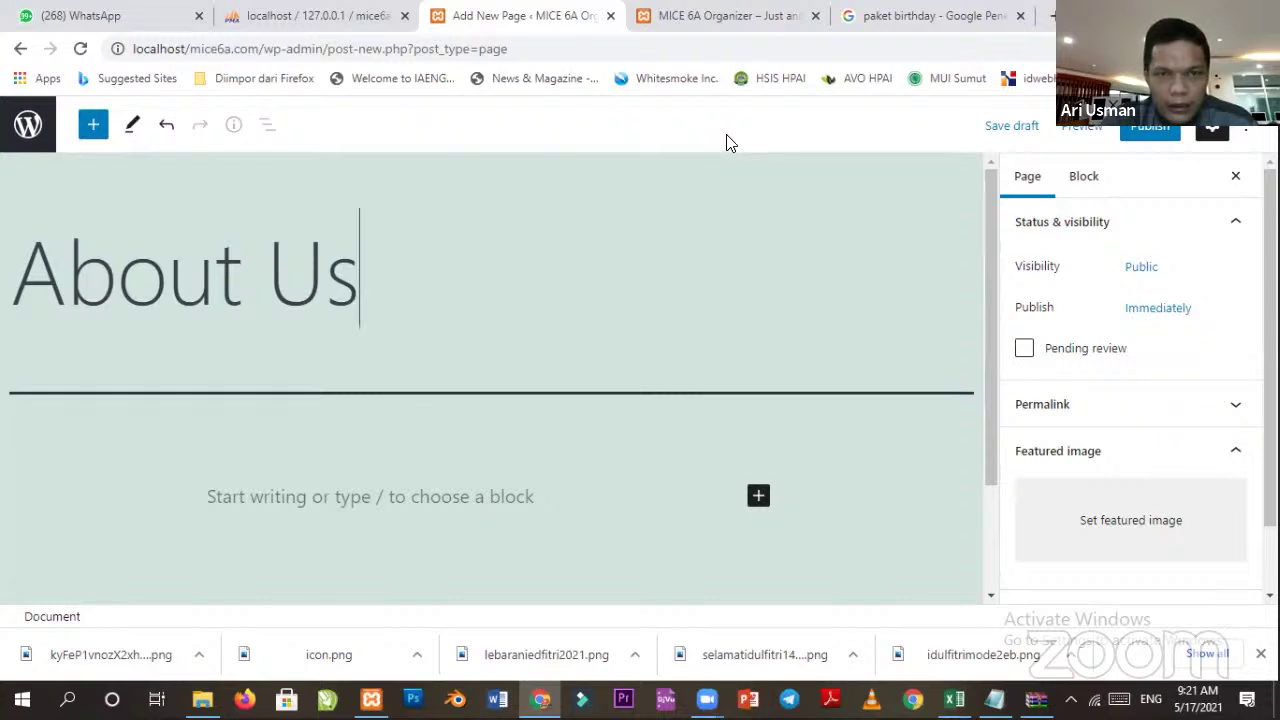
{"action": "left_click", "coordinate": [282, 482]}
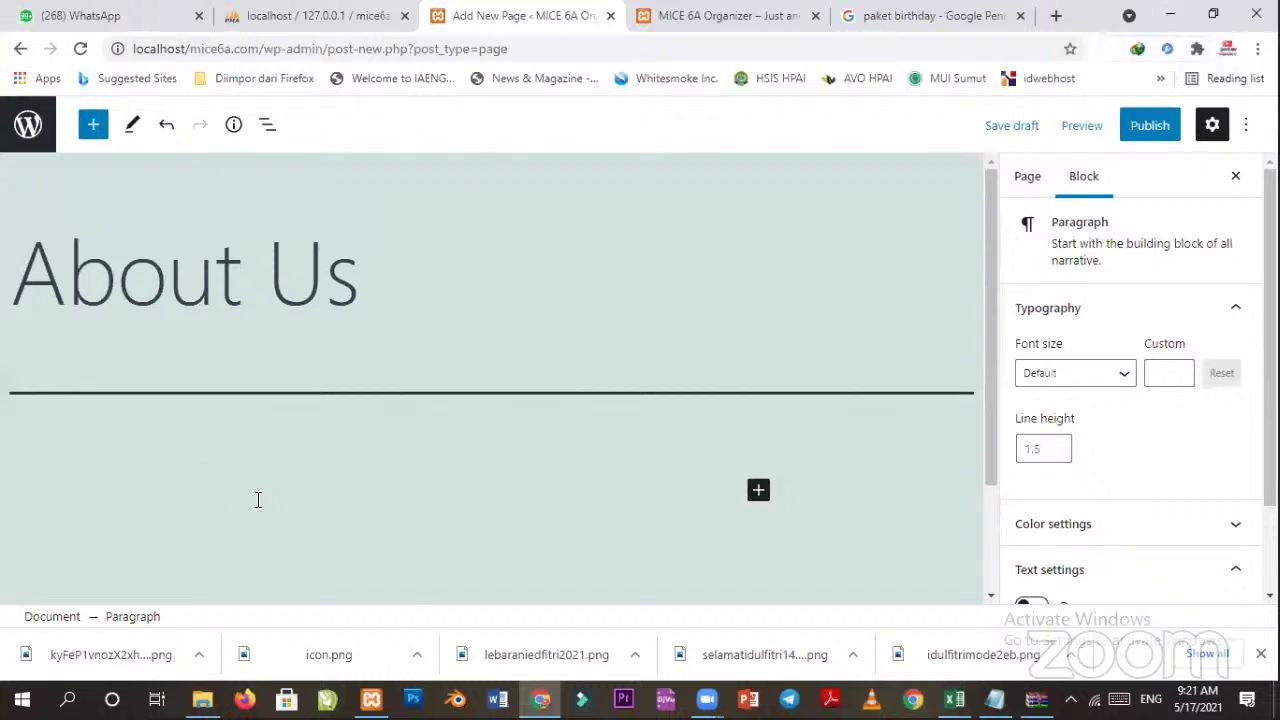
{"action": "type", "text": "Contact Number"}
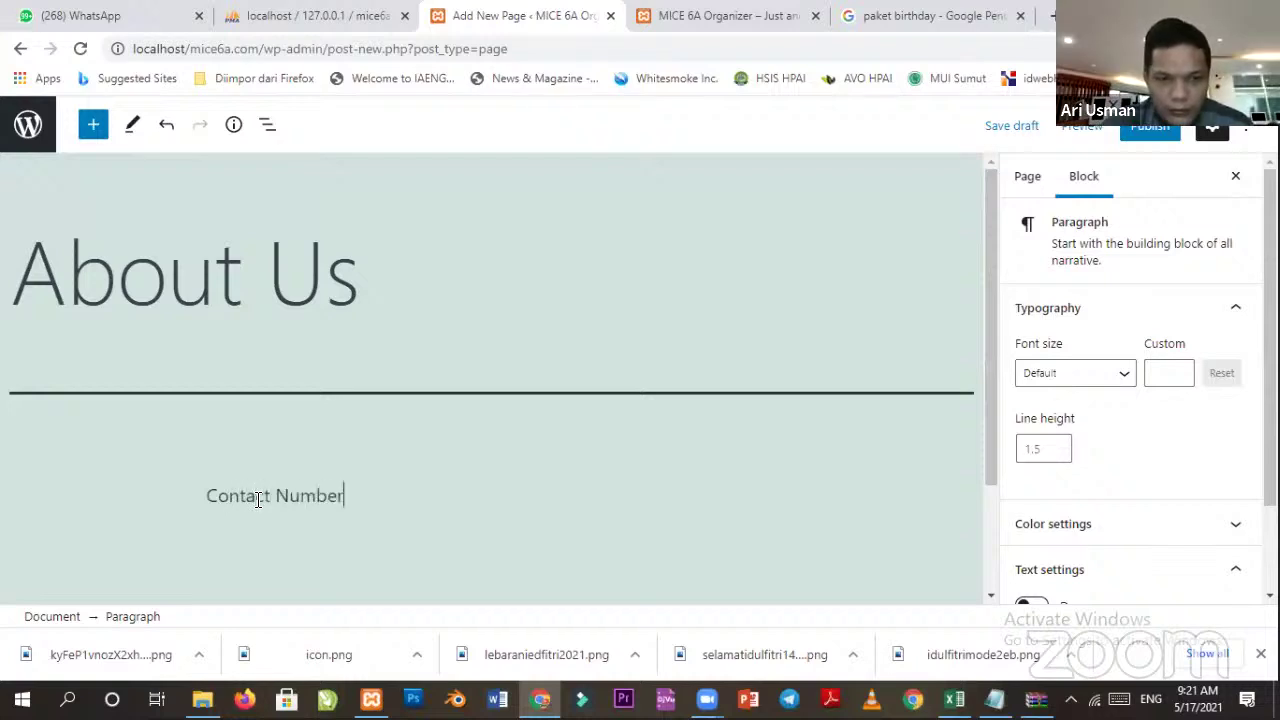
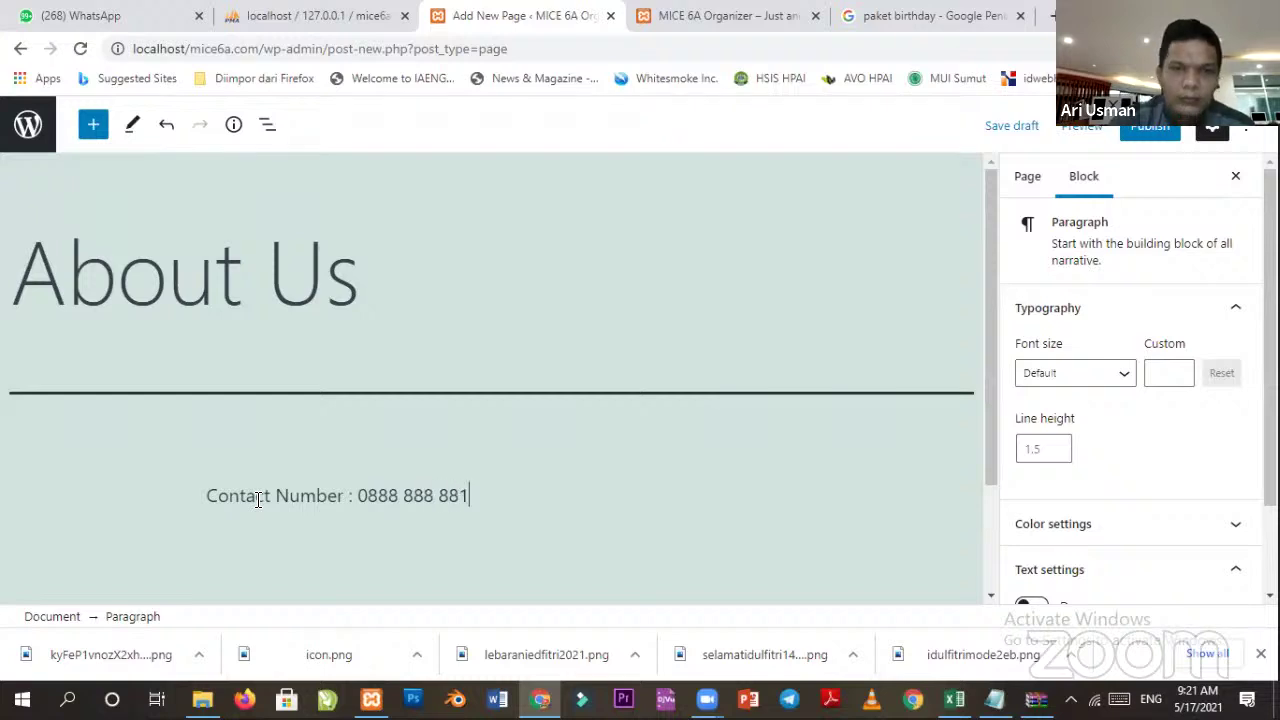
{"action": "key", "text": "Return"}
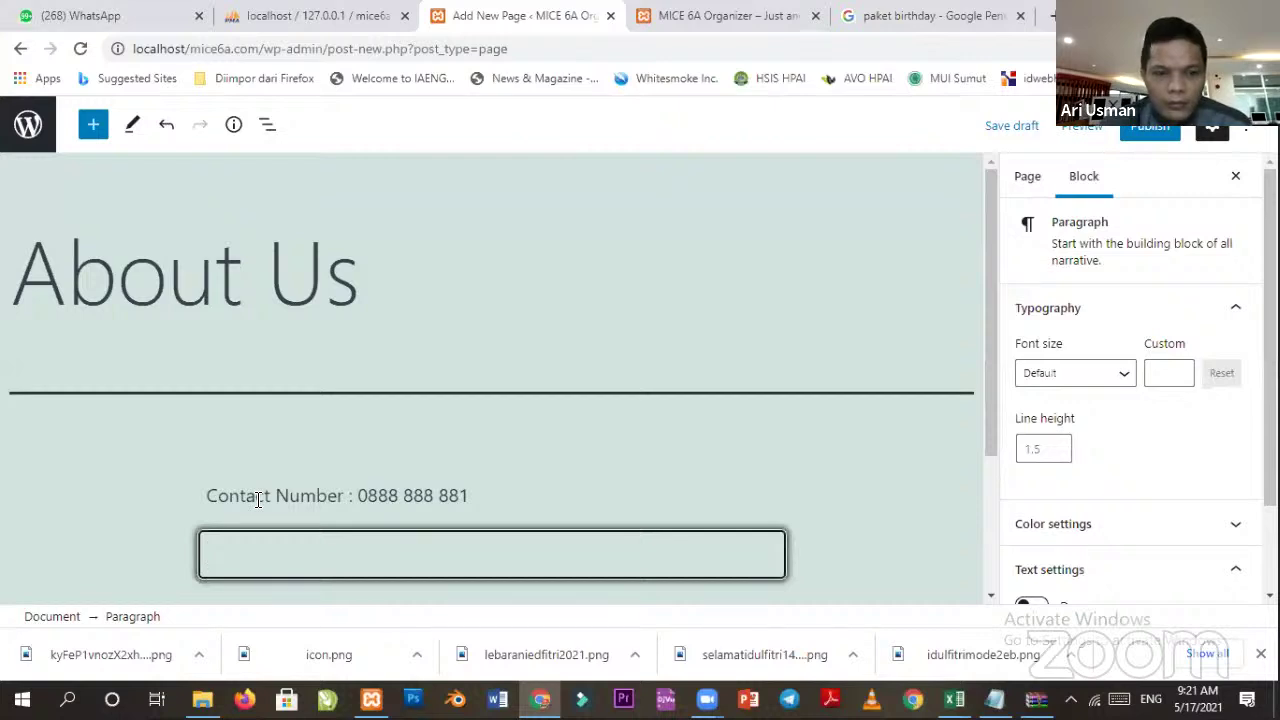
{"action": "type", "text": "Addre"}
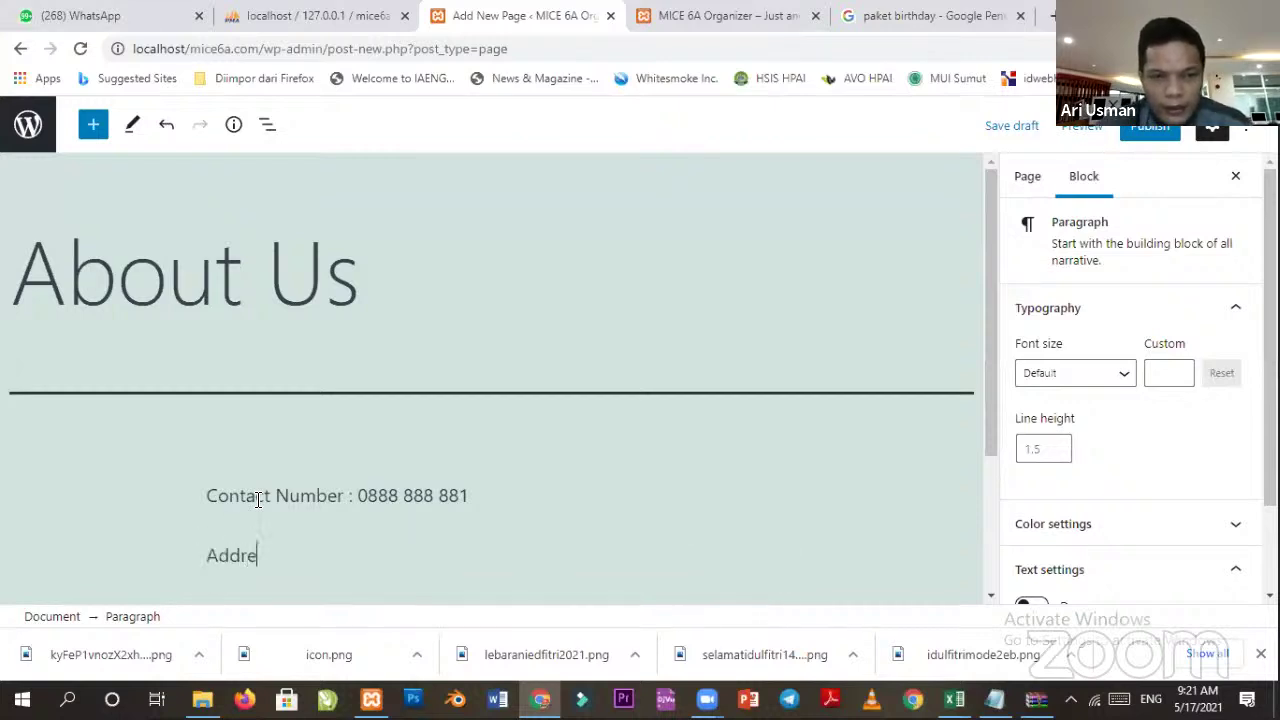
{"action": "type", "text": "ss : "}
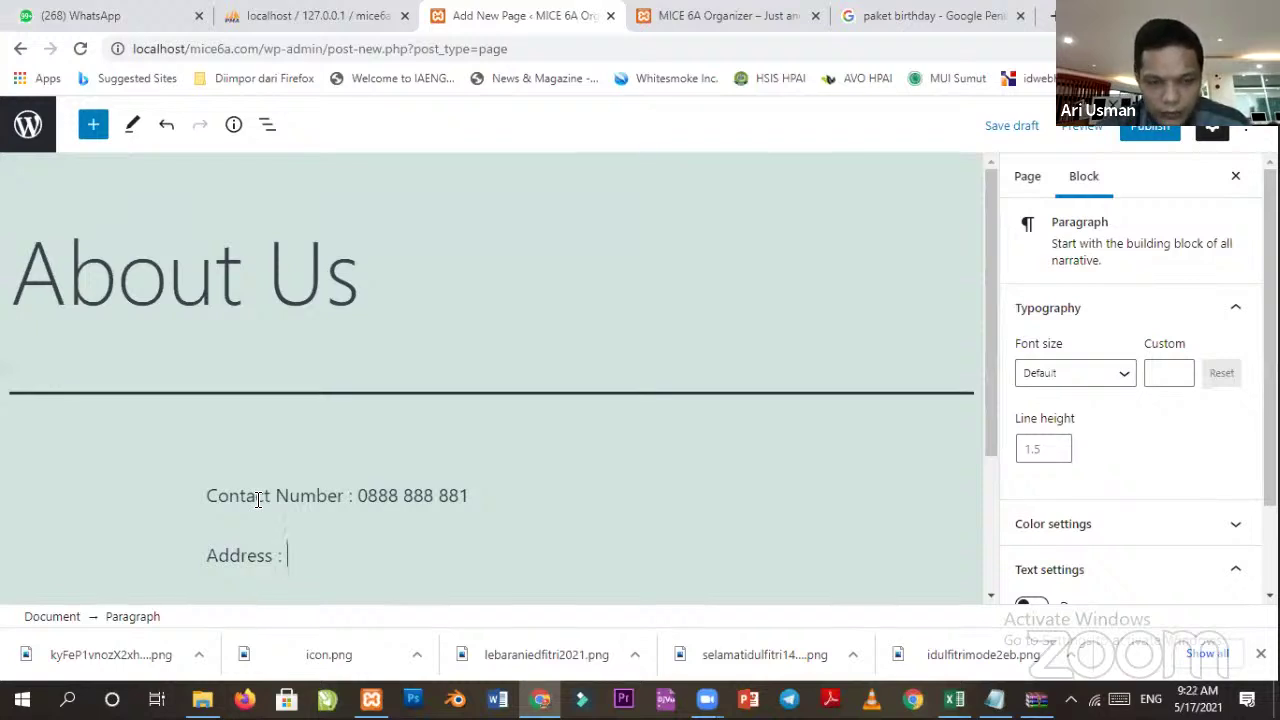
{"action": "type", "text": "Jal"}
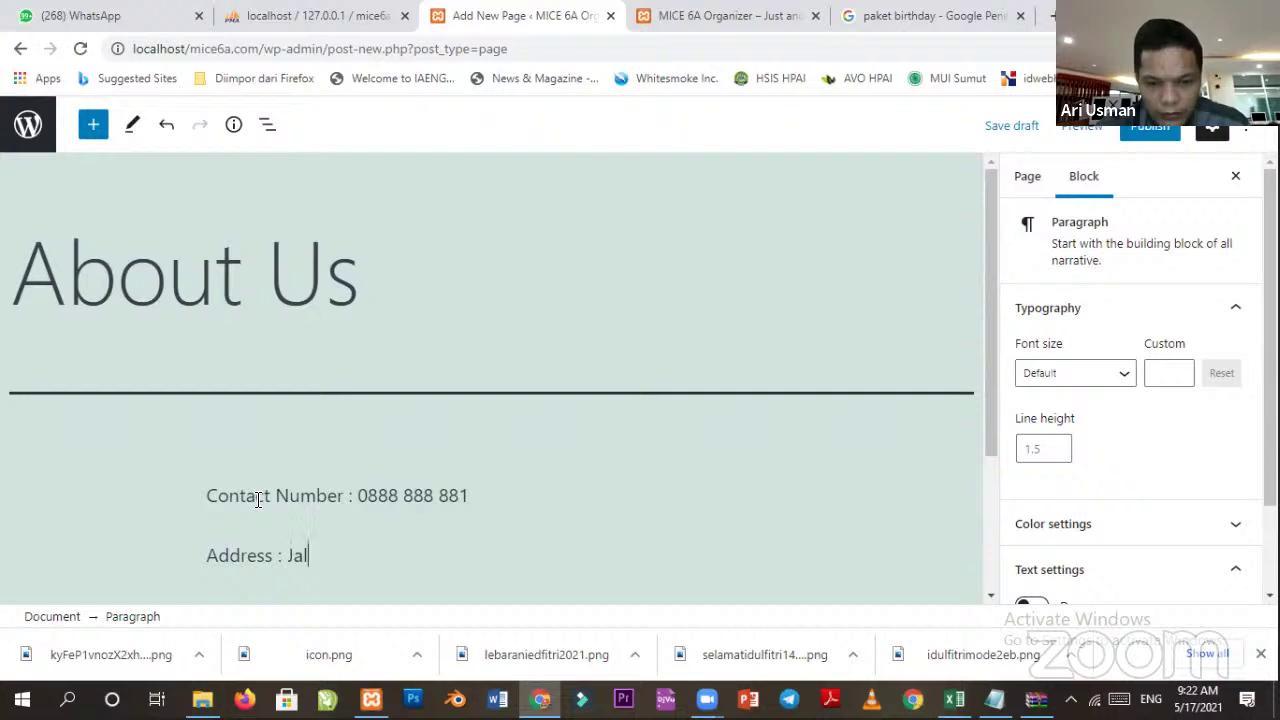
{"action": "type", "text": "an..."}
{"action": "key", "text": "Return"}
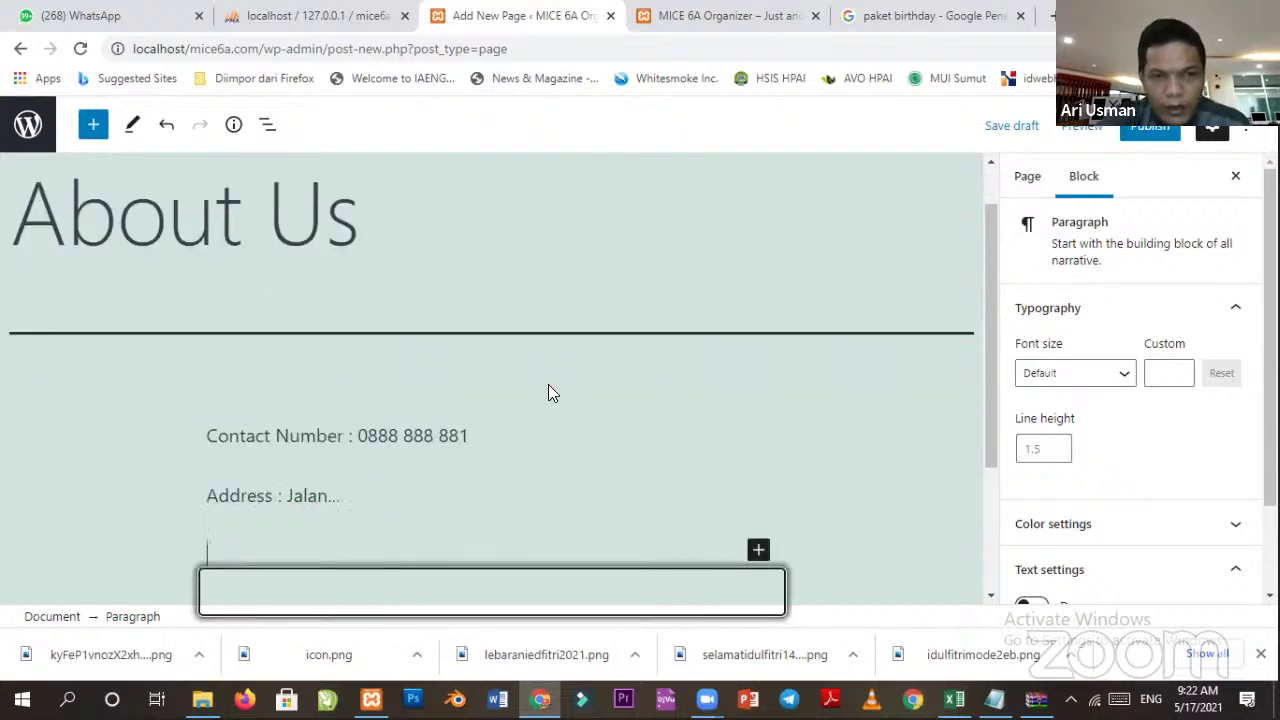
Publish the About Us page, confirming in the pre-publish panel, and leave the editor.
{"action": "scroll", "coordinate": [526, 408], "scroll_direction": "down", "scroll_amount": 2}
{"action": "scroll", "coordinate": [791, 414], "scroll_direction": "up", "scroll_amount": 3}
{"action": "scroll", "coordinate": [1047, 492], "scroll_direction": "down", "scroll_amount": 2}
{"action": "scroll", "coordinate": [1100, 400], "scroll_direction": "up", "scroll_amount": 2}
{"action": "left_click", "coordinate": [1148, 128]}
{"action": "left_click", "coordinate": [1140, 130]}
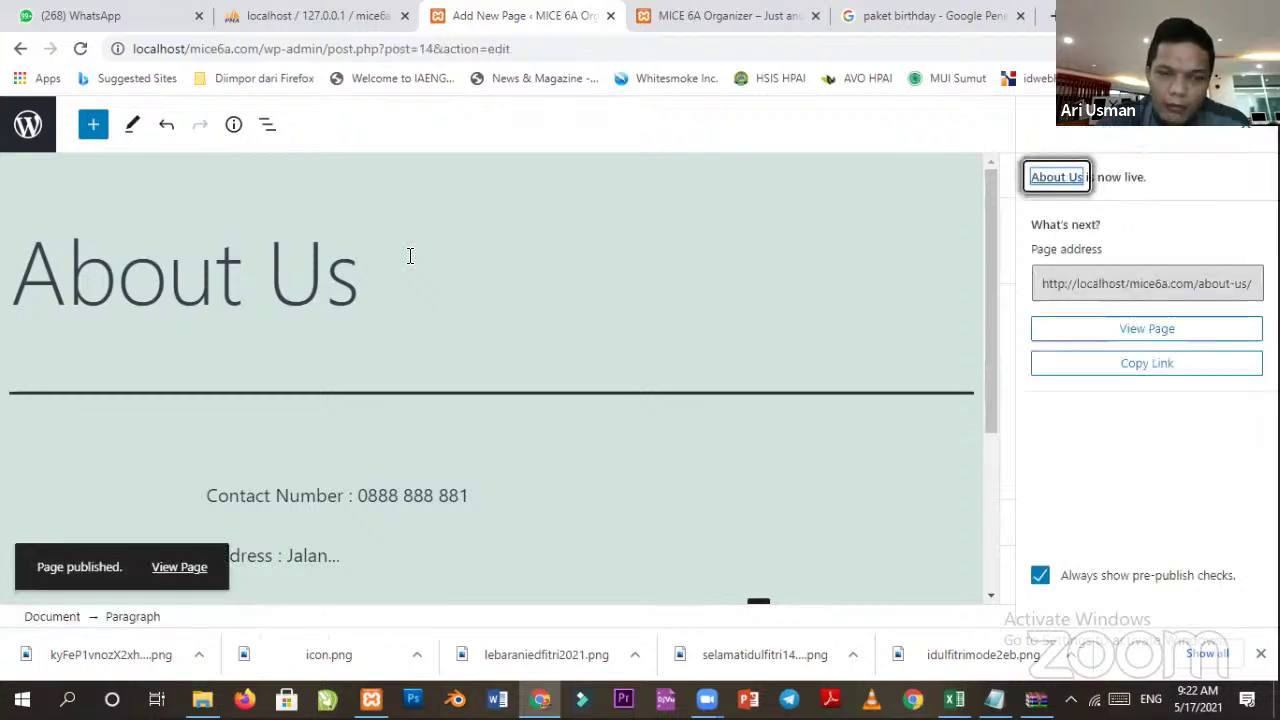
{"action": "scroll", "coordinate": [317, 403], "scroll_direction": "down", "scroll_amount": 2}
{"action": "scroll", "coordinate": [323, 409], "scroll_direction": "up", "scroll_amount": 3}
{"action": "scroll", "coordinate": [420, 395], "scroll_direction": "up", "scroll_amount": 1}
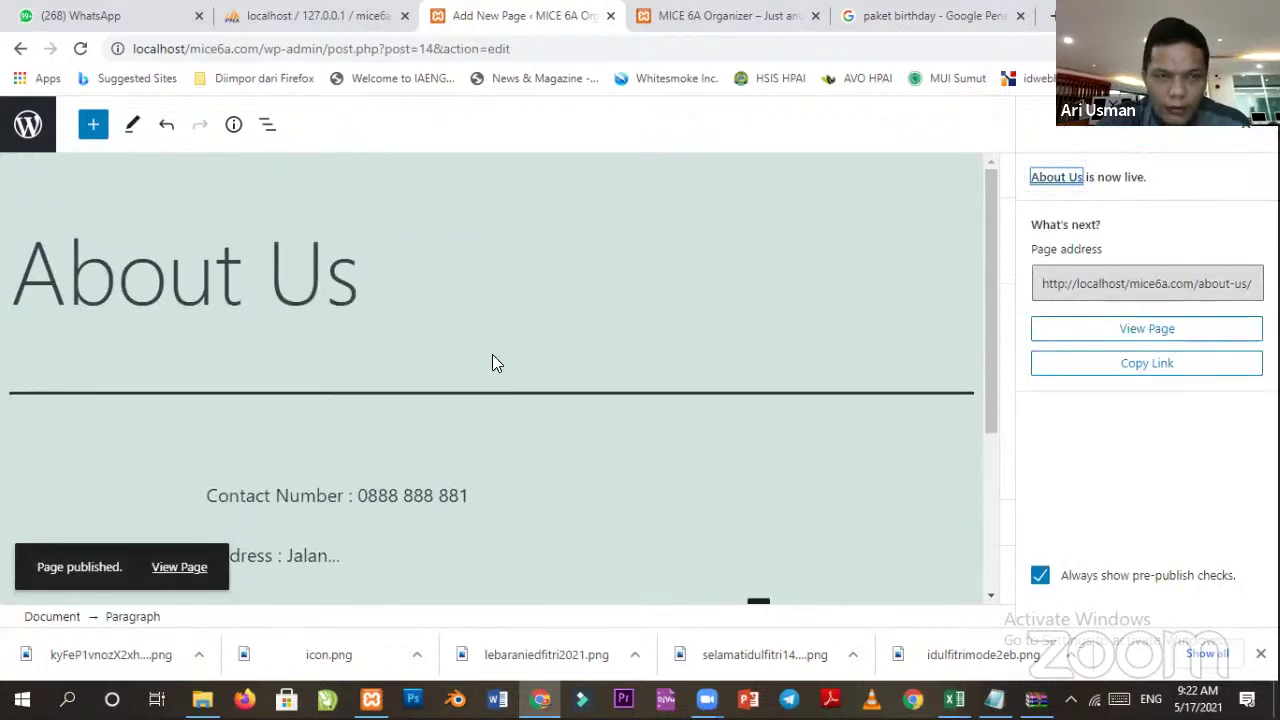
{"action": "left_click", "coordinate": [28, 140]}
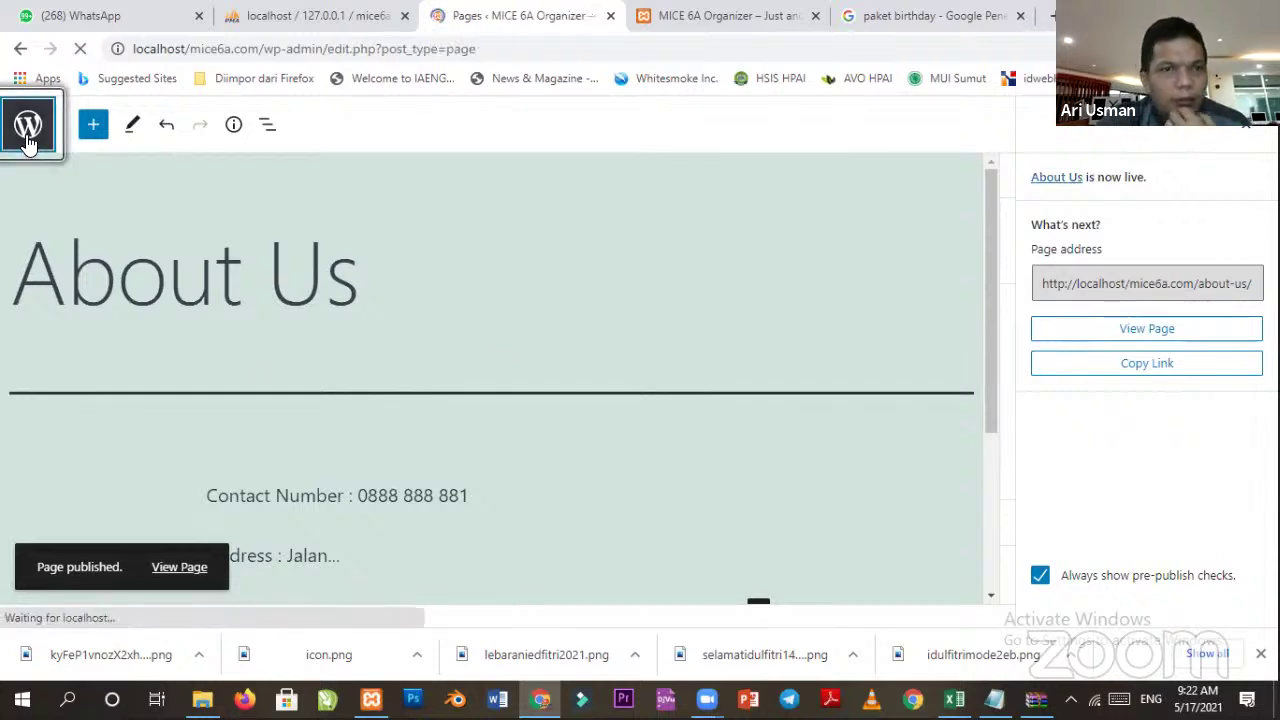